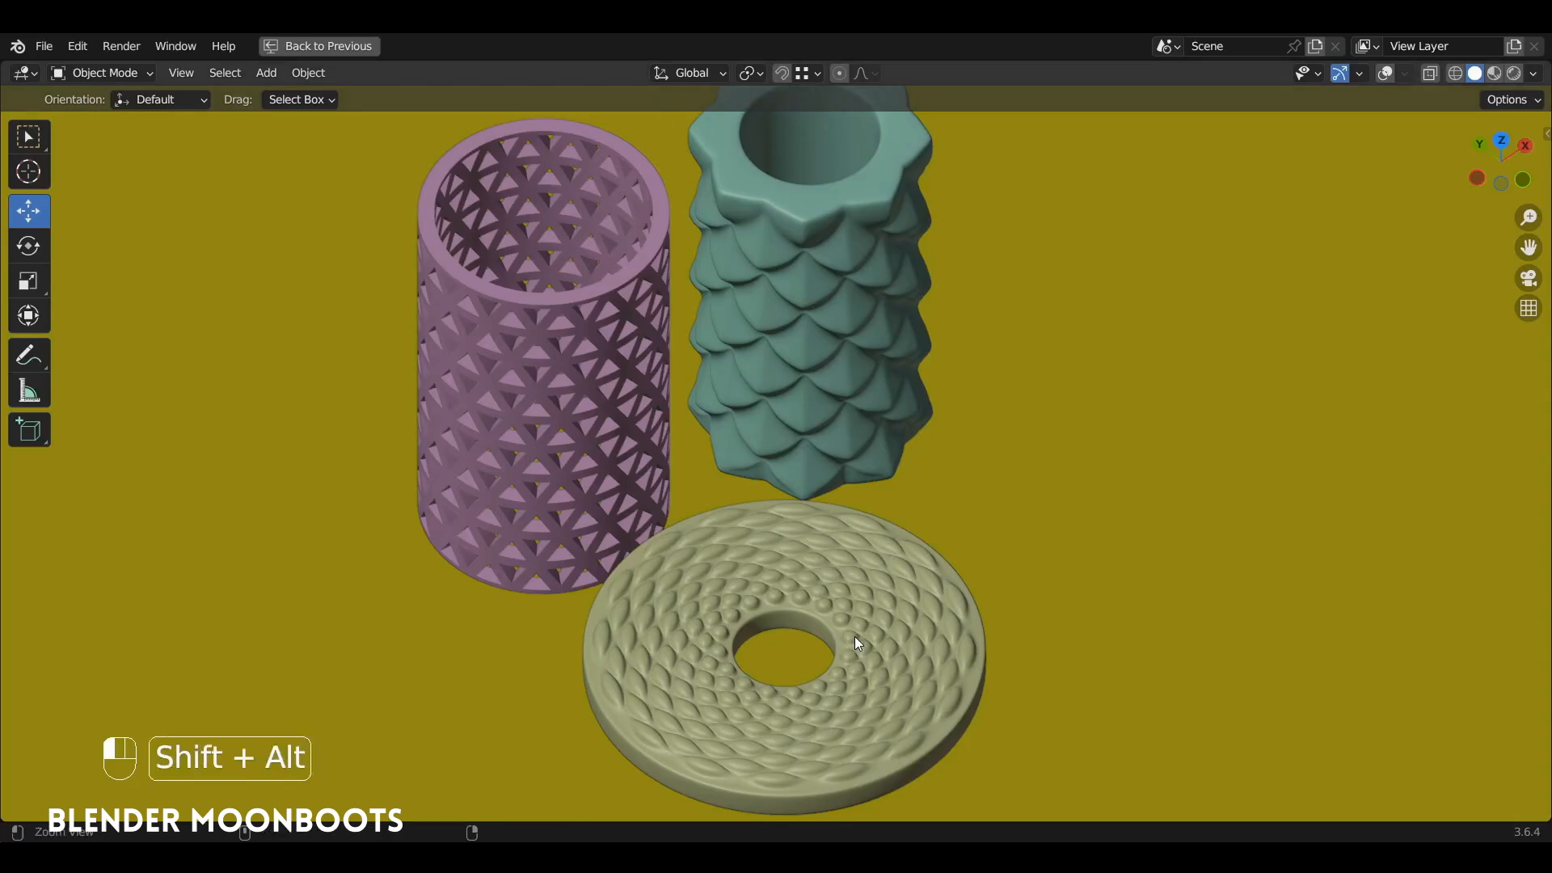
Step: Examine the finished lattice cylinder, scaled cylinder and patterned disc from several angles and distances
left_click_drag(855, 637, 854, 576, "alt+shift")
left_click_drag(873, 594, 881, 506, "ctrl+alt")
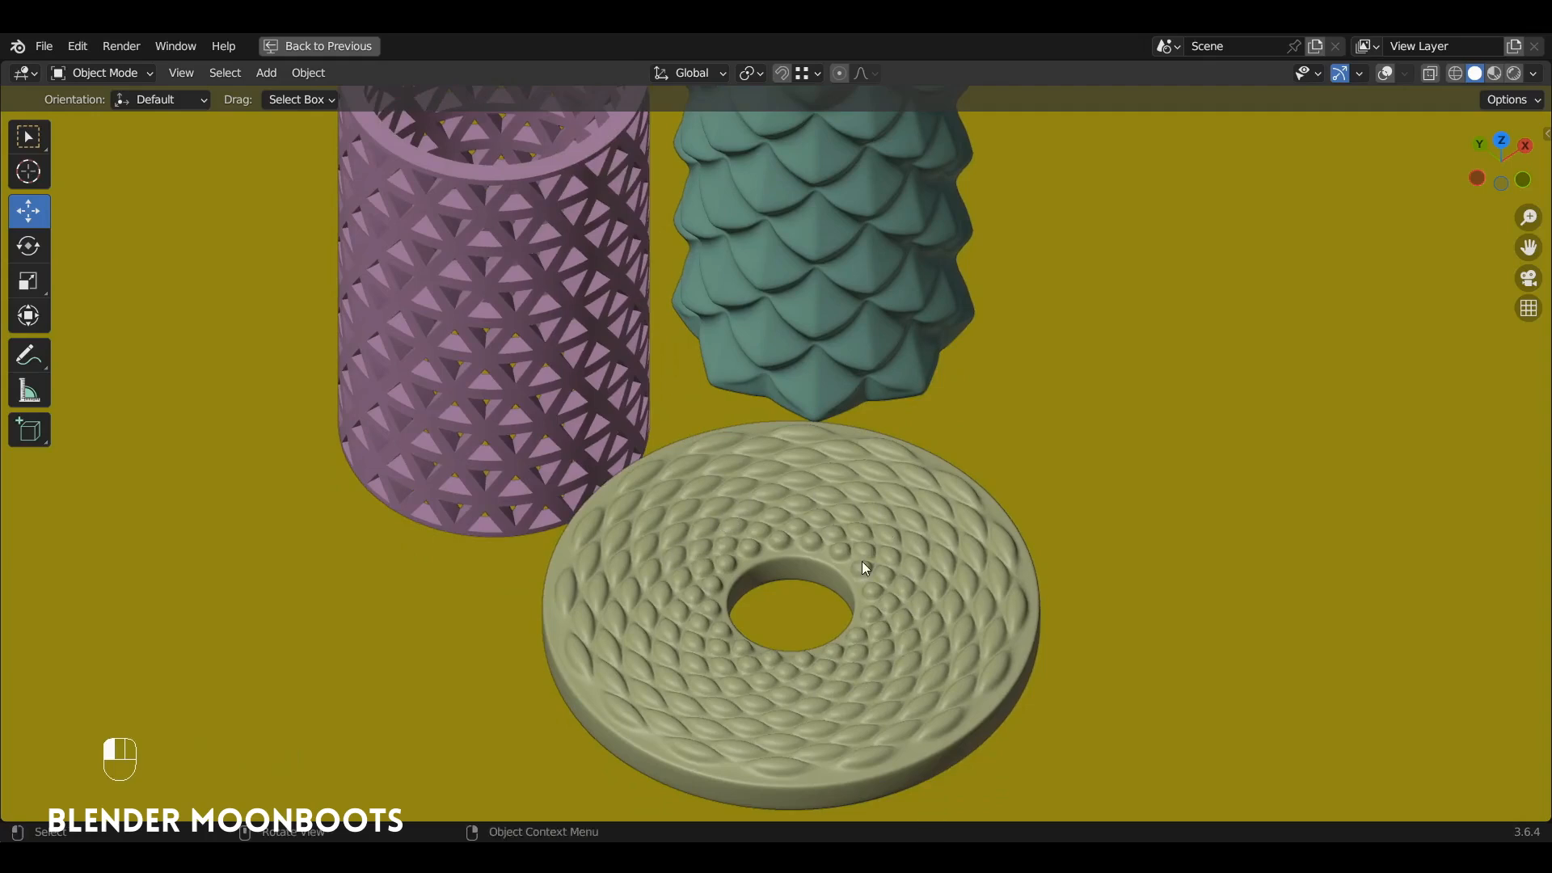
left_click_drag(855, 519, 970, 618, "ctrl+alt")
left_click(700, 459)
left_click_drag(702, 462, 809, 396, "alt")
left_click(886, 378)
mouse_move(902, 385)
left_mouse_down("alt")
mouse_move(935, 377)
mouse_move(855, 378)
mouse_move(892, 377)
left_mouse_up("alt")
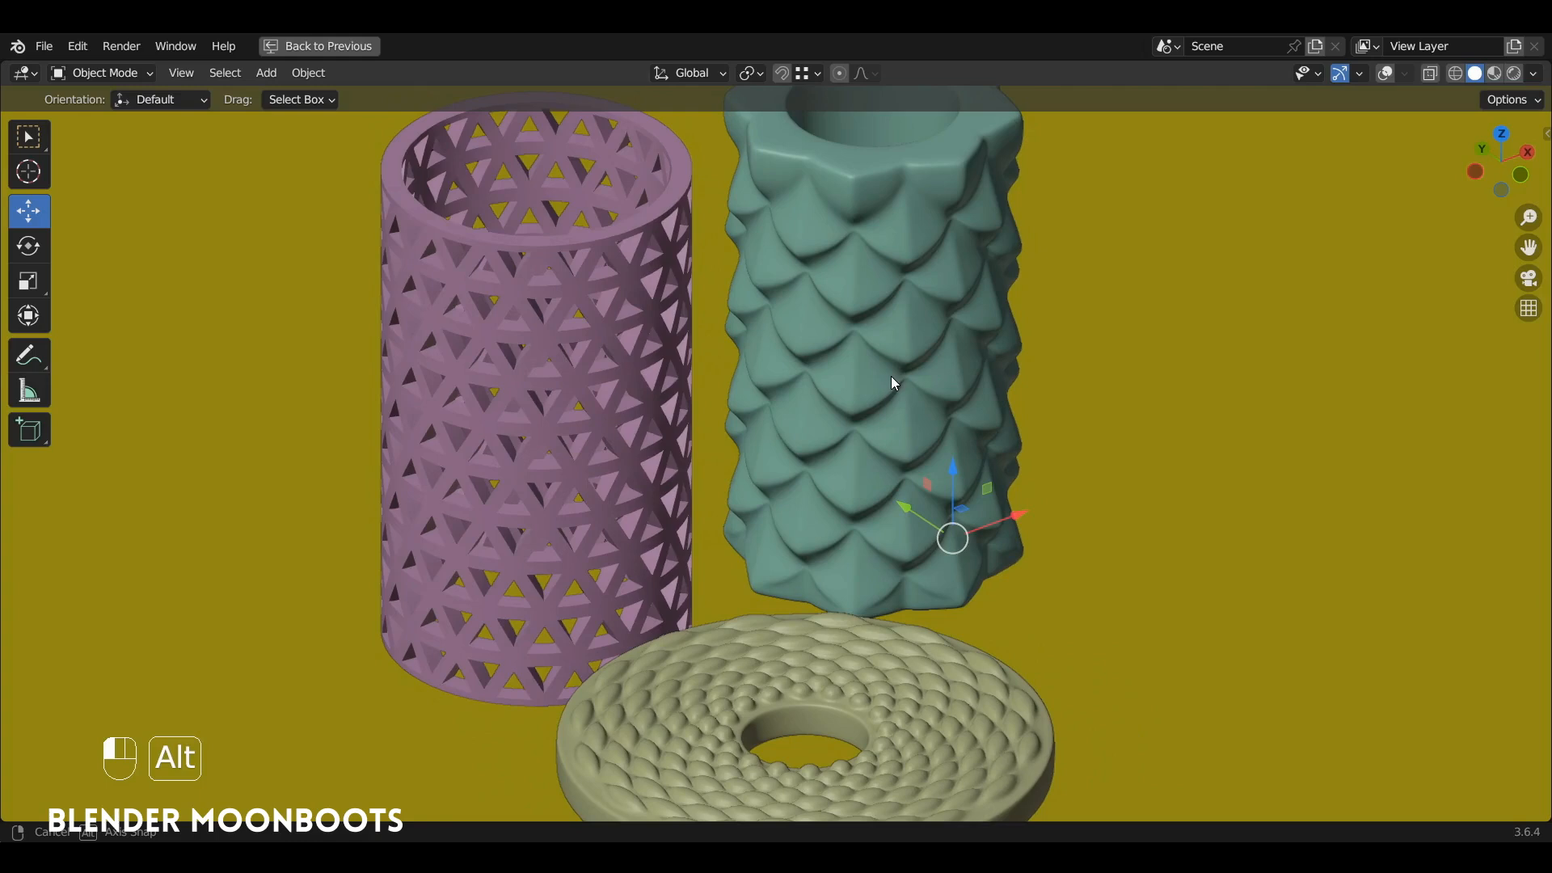
left_click_drag(893, 376, 897, 429, "alt")
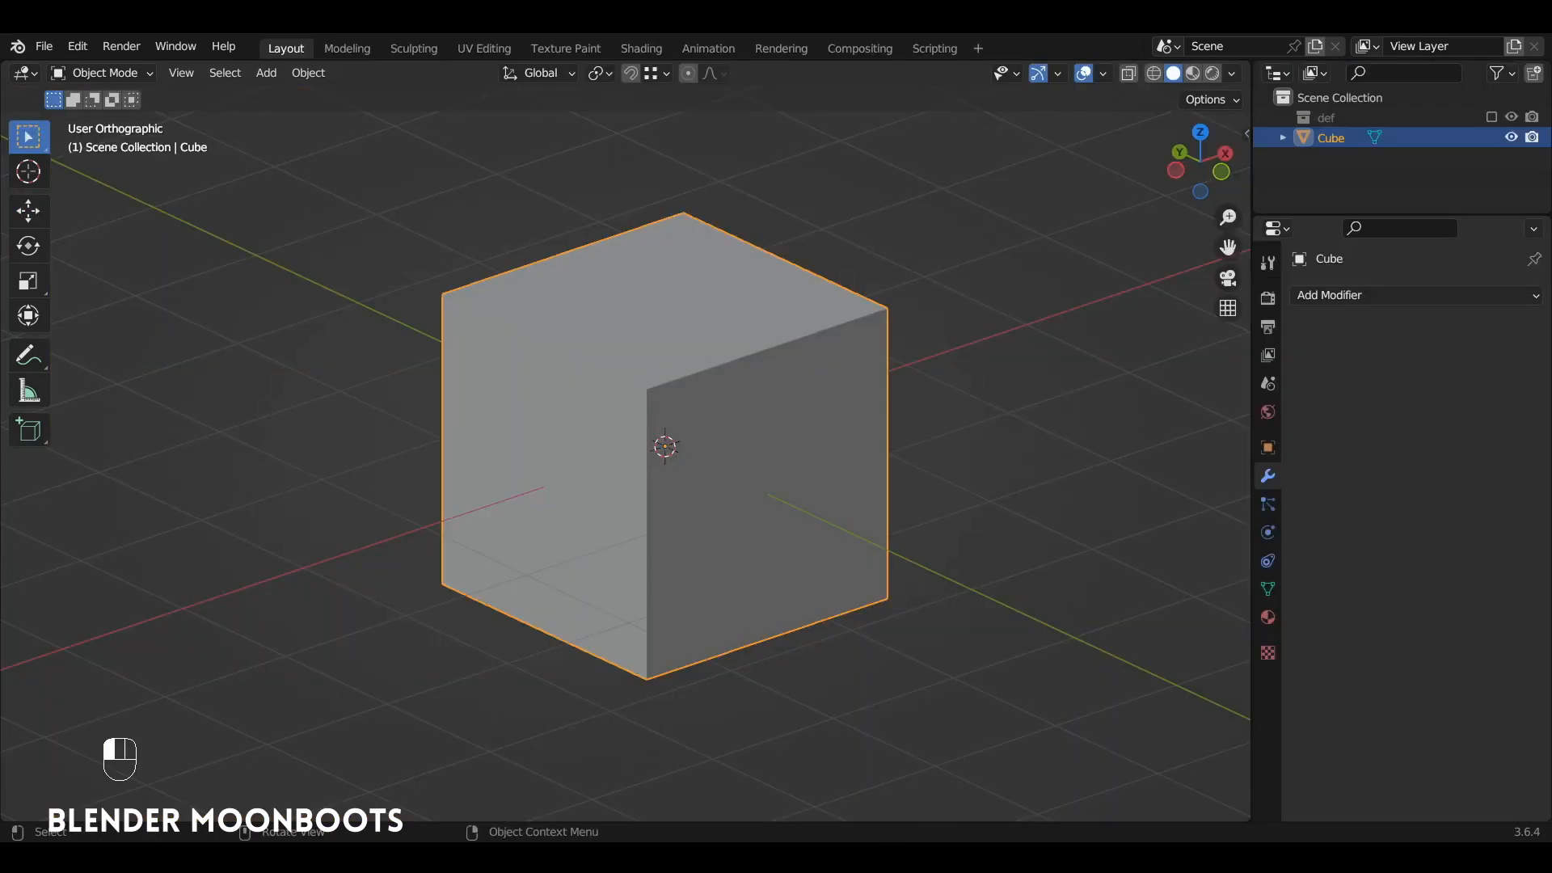
Step: Delete the default cube and add a mesh circle with 32 vertices and a 1 m radius
key("x")
left_click(687, 384)
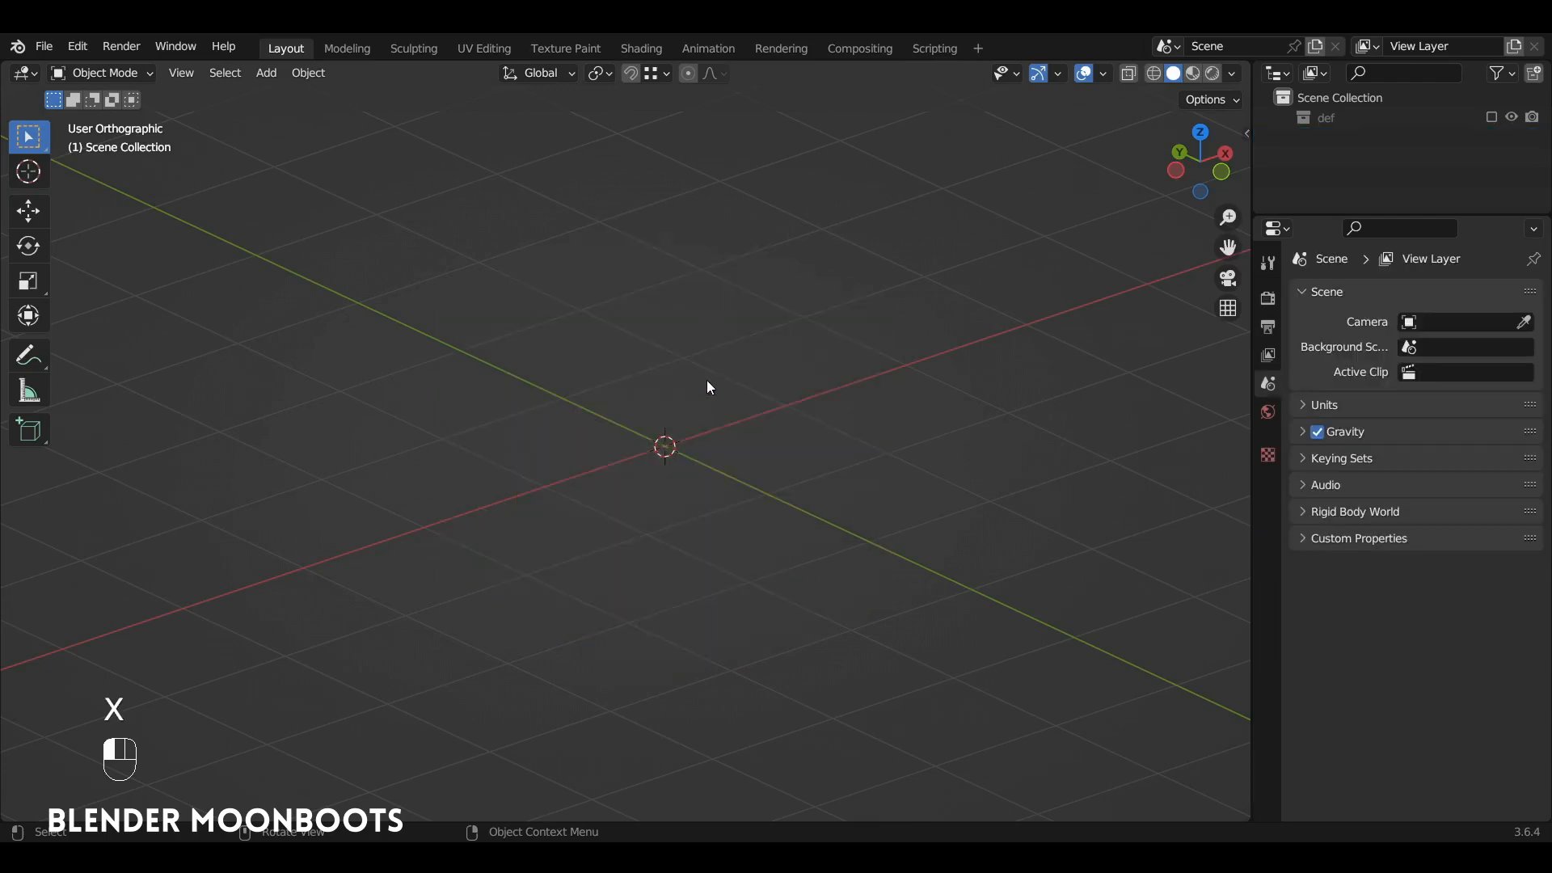
key("shift+a")
left_click(788, 421)
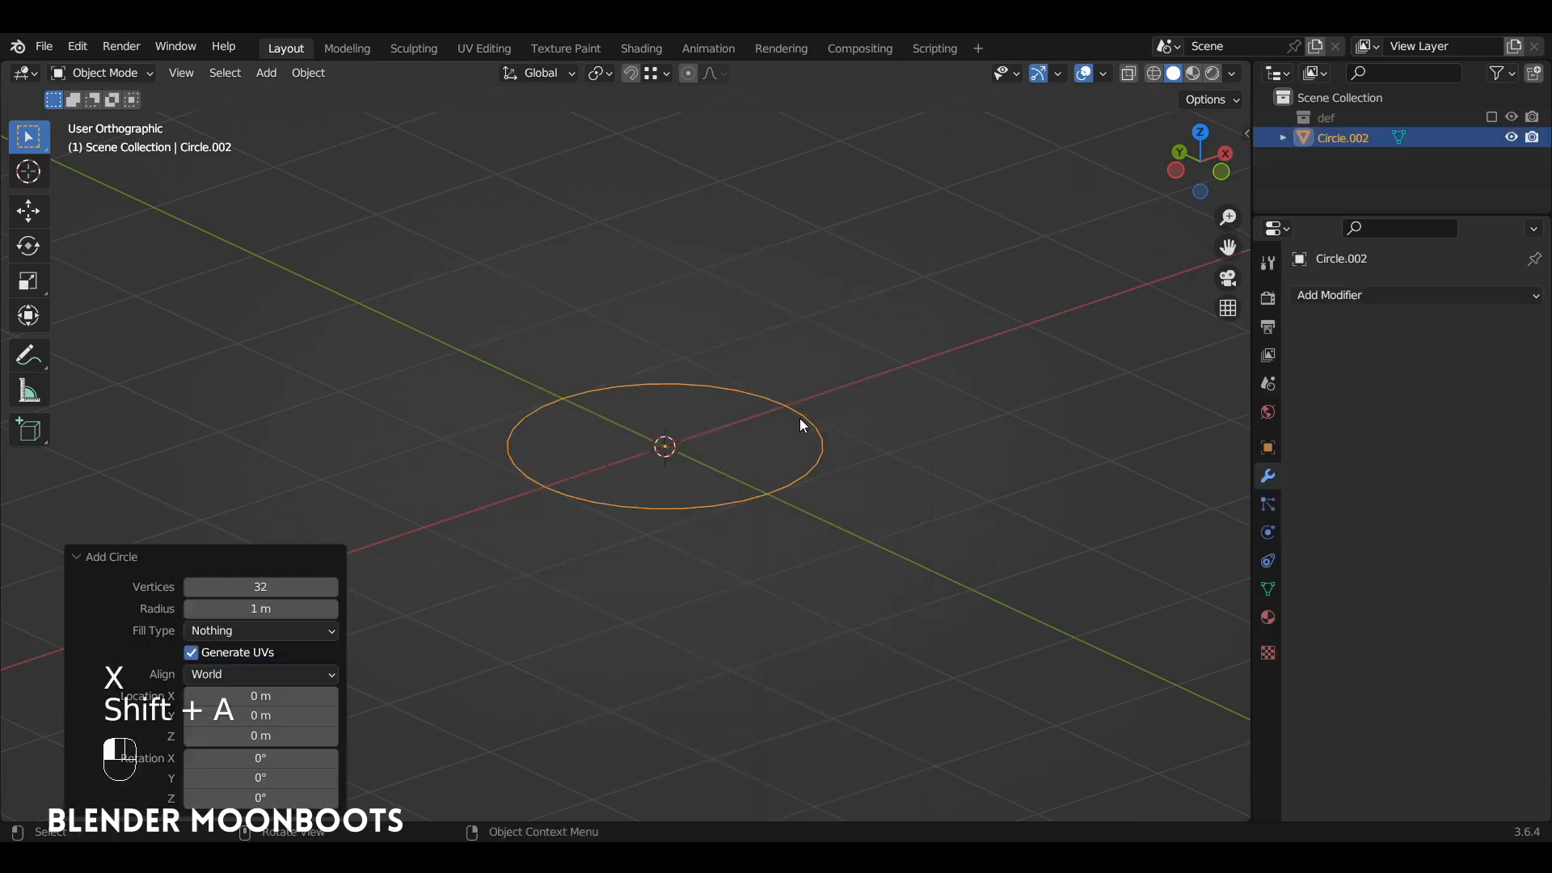
Step: Extrude the circle's vertices inward in Edit Mode, scaling them to about 0.254 to form a flat ring
left_click_drag(799, 419, 735, 403, "alt")
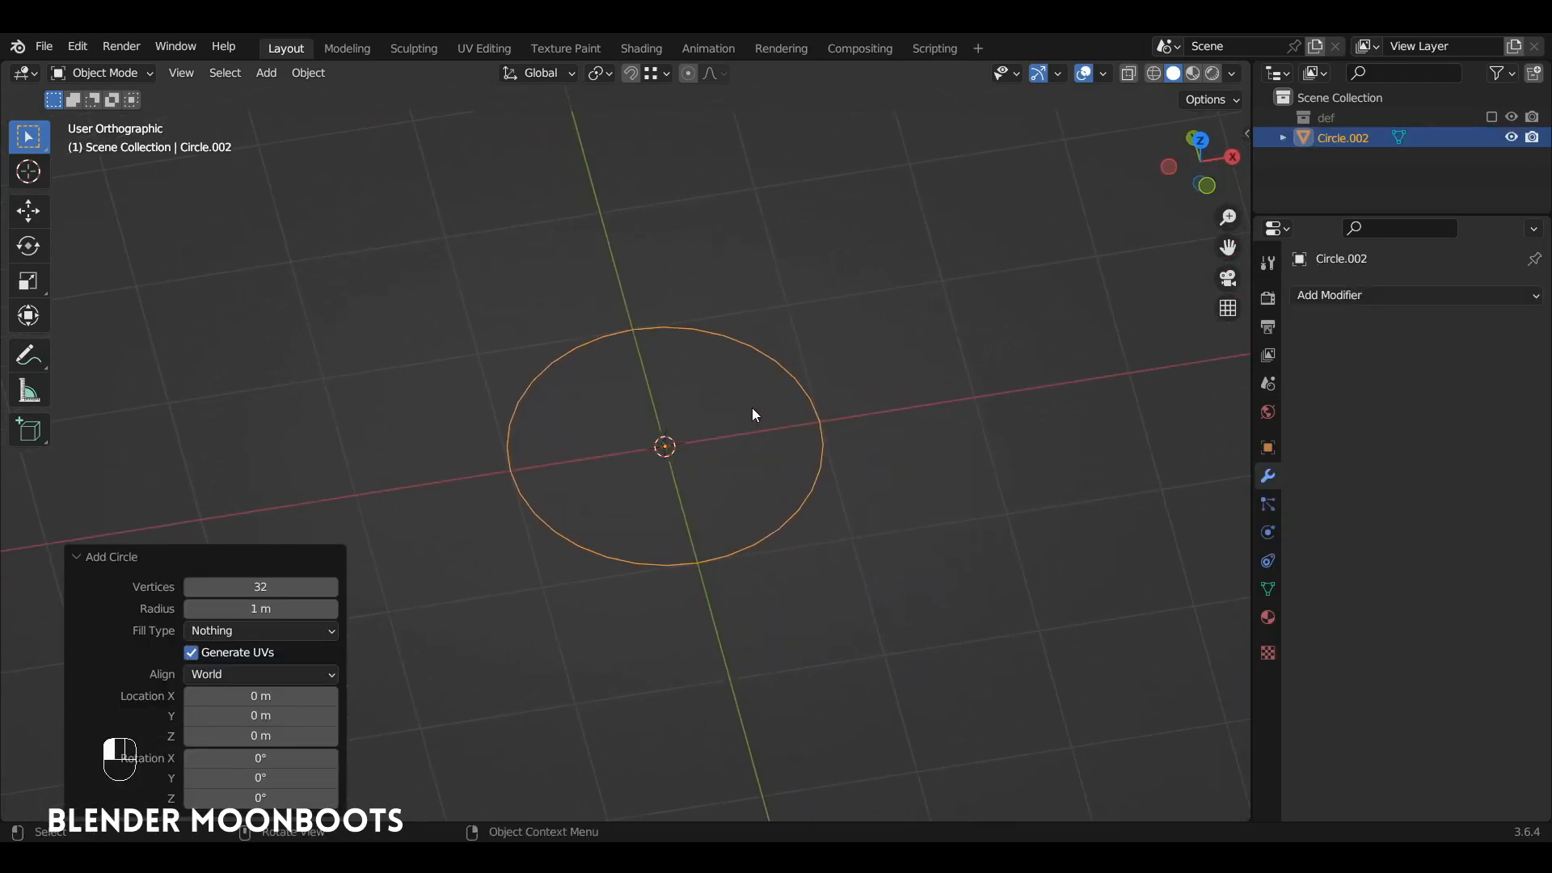
key("Tab")
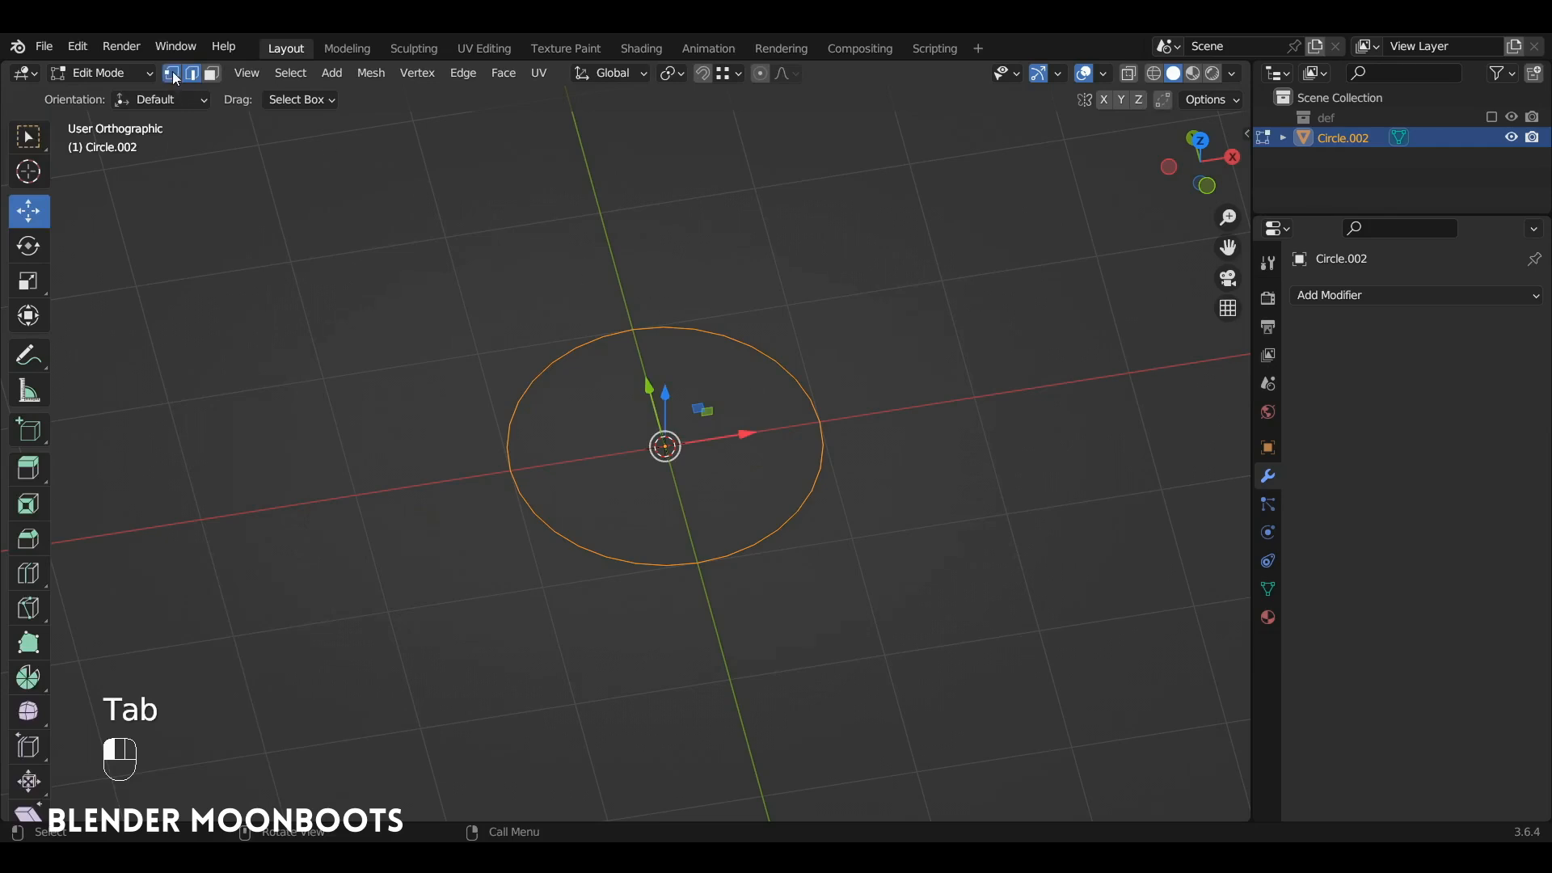
left_click(173, 74)
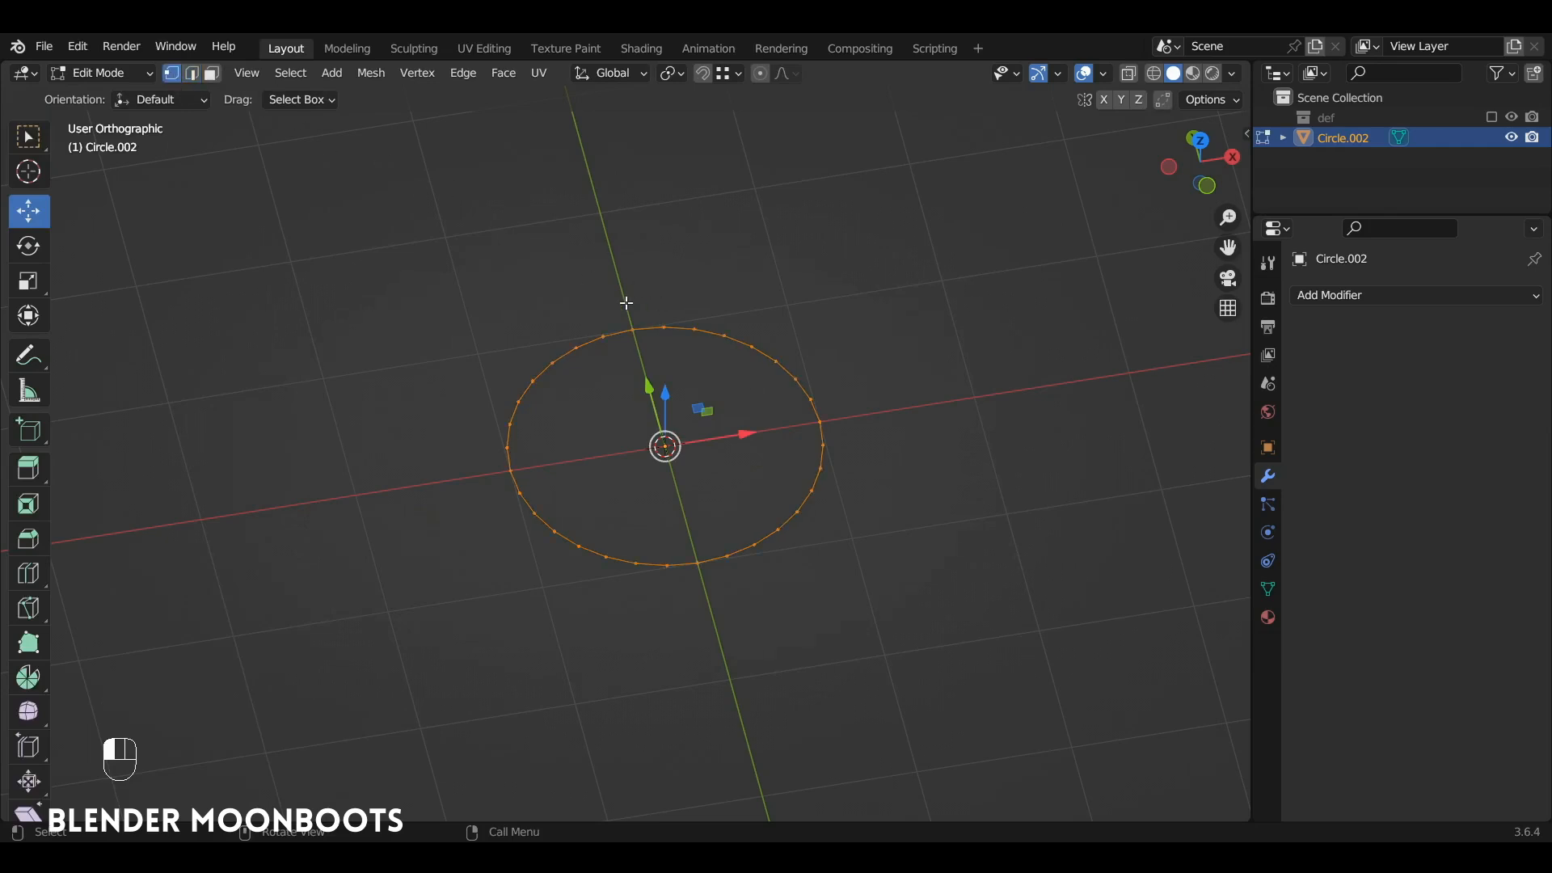
key("e")
key("s")
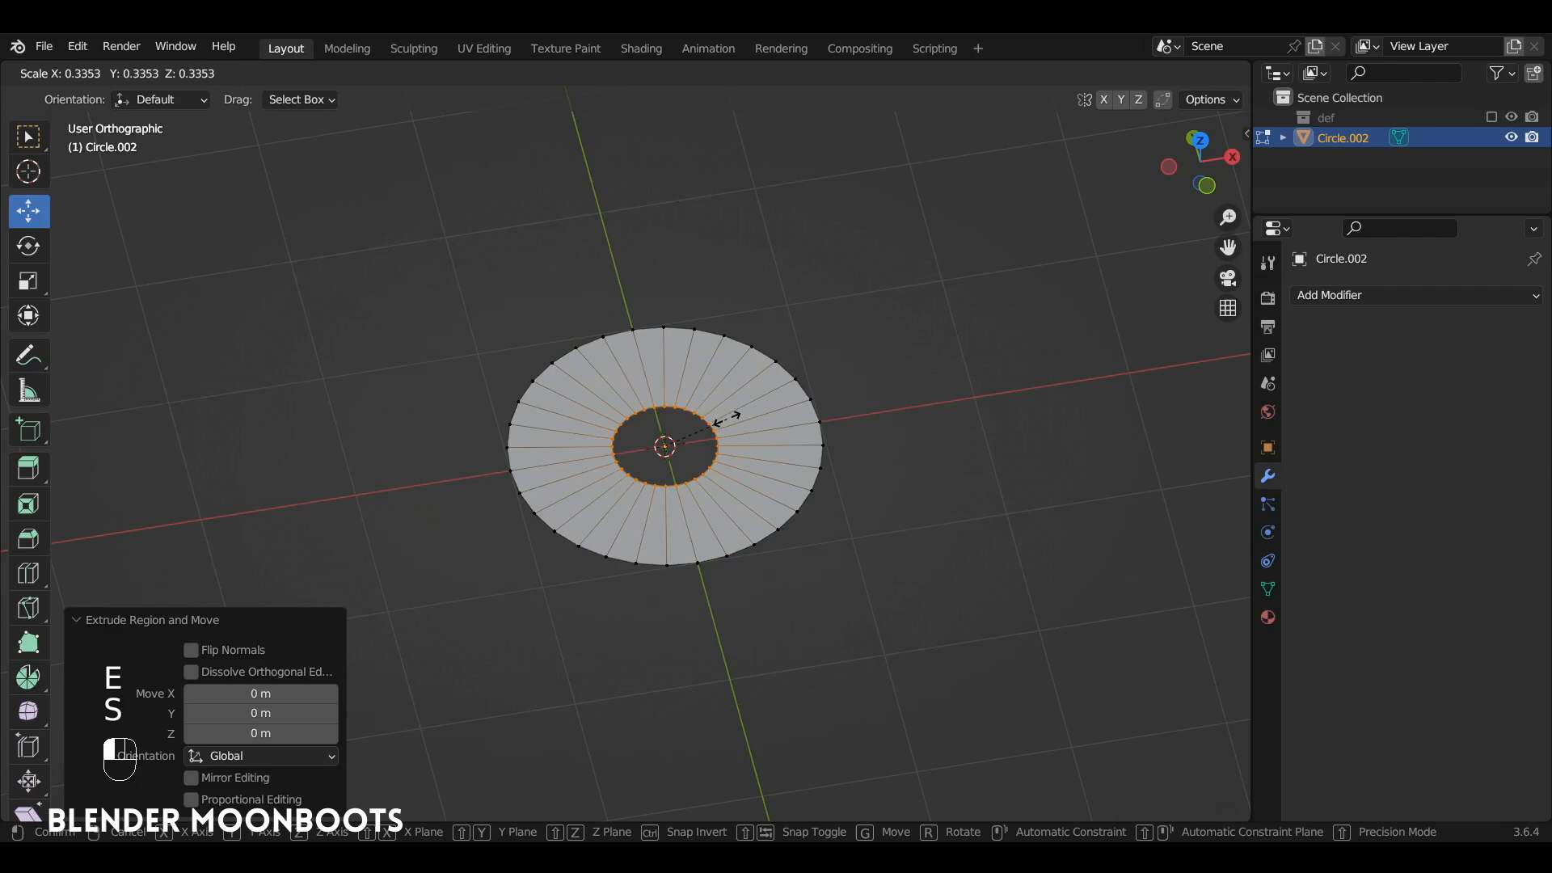
left_click(752, 428)
Step: Add 10 evenly spaced concentric loop cuts to the ring without sliding them
key("ctrl+r")
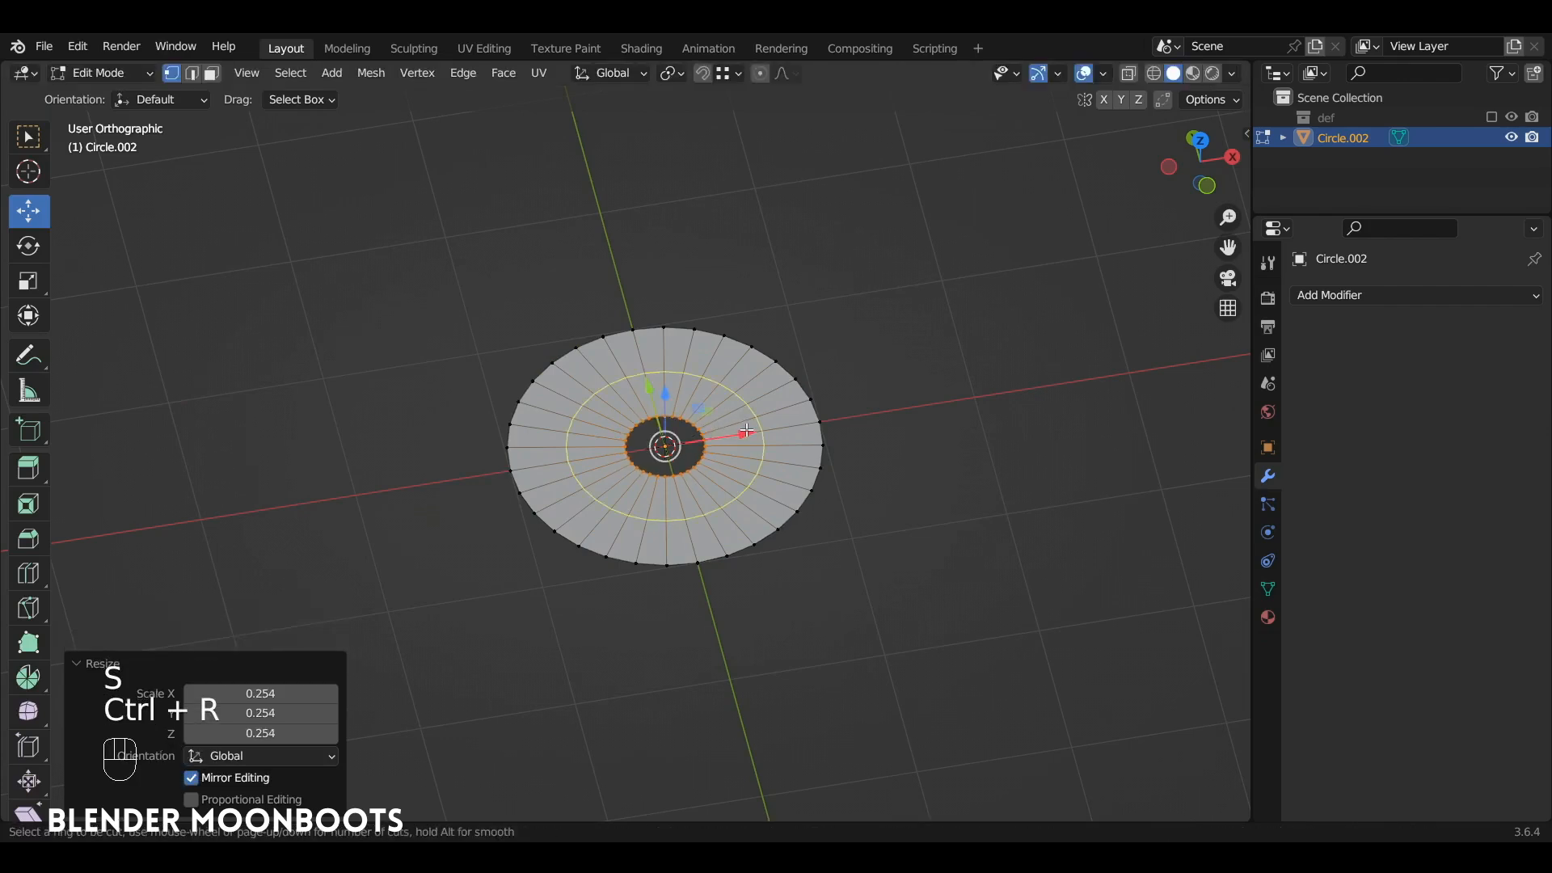
scroll(751, 430, "up", 4)
scroll(751, 432, "up", 5)
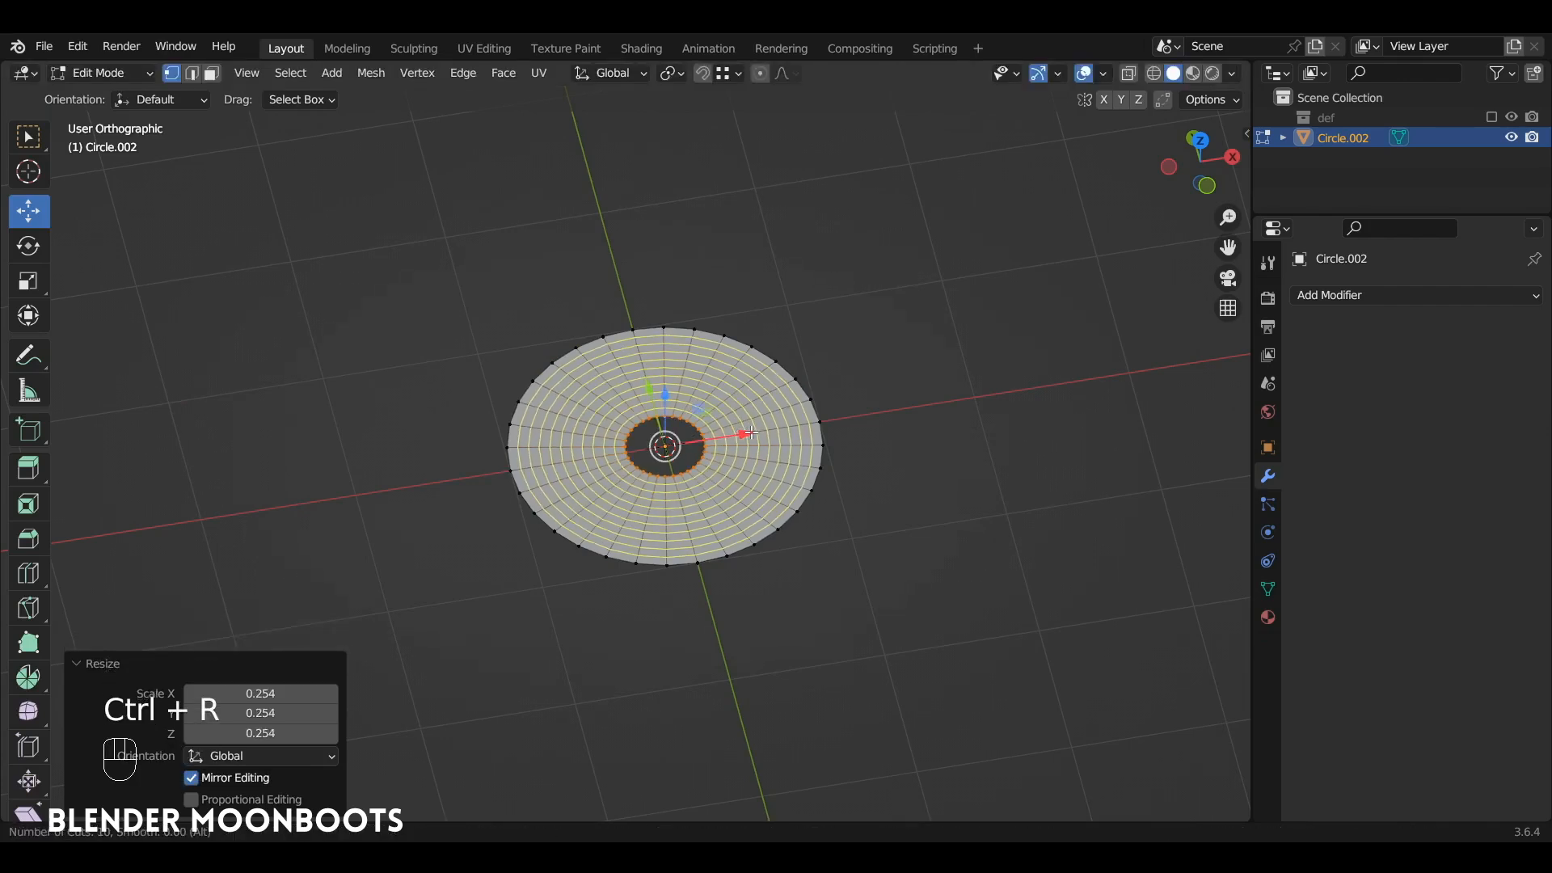
left_click(753, 430)
right_click(755, 424)
Step: In top view, select the whole ring and apply Un-Subdivide with 1 iteration
left_click_drag(761, 400, 747, 444, "alt")
key("KP_7")
scroll(792, 331, "up", 3)
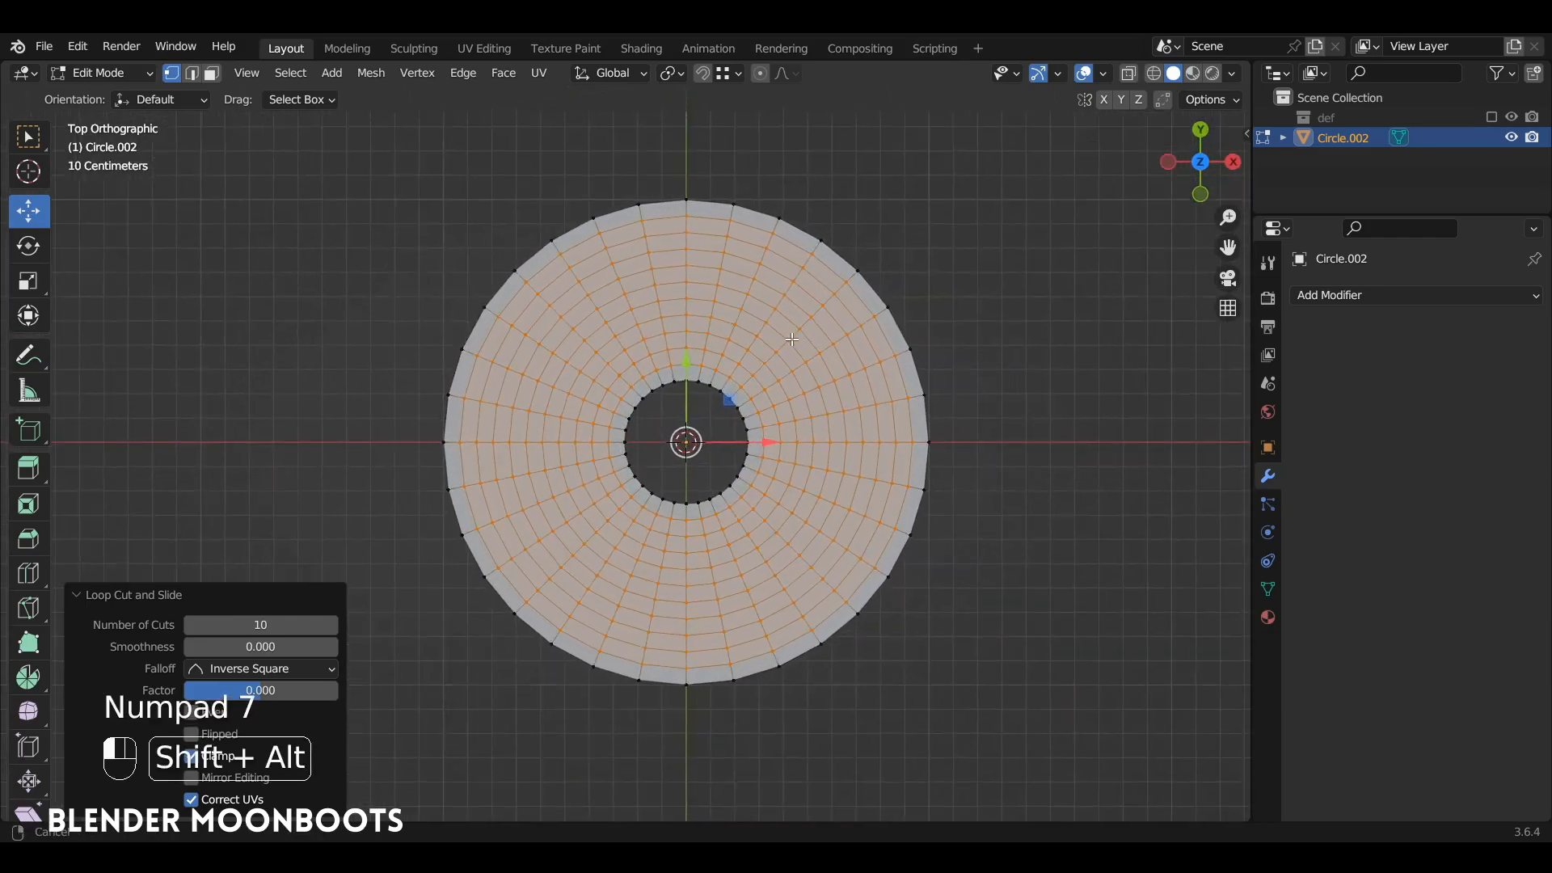
left_click_drag(796, 342, 805, 377, "ctrl+alt")
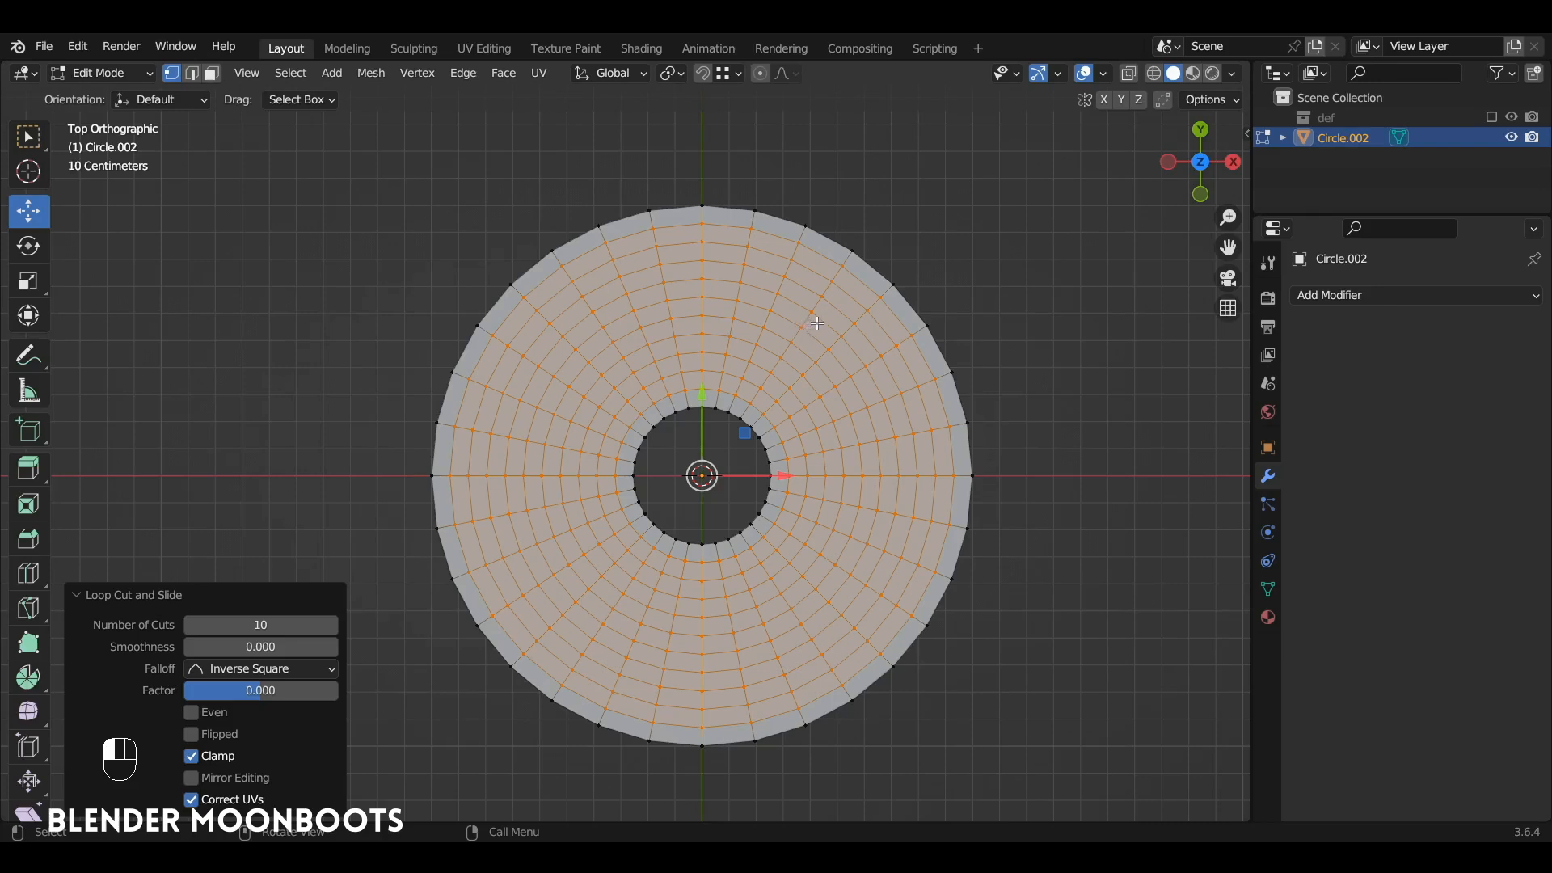
key("a")
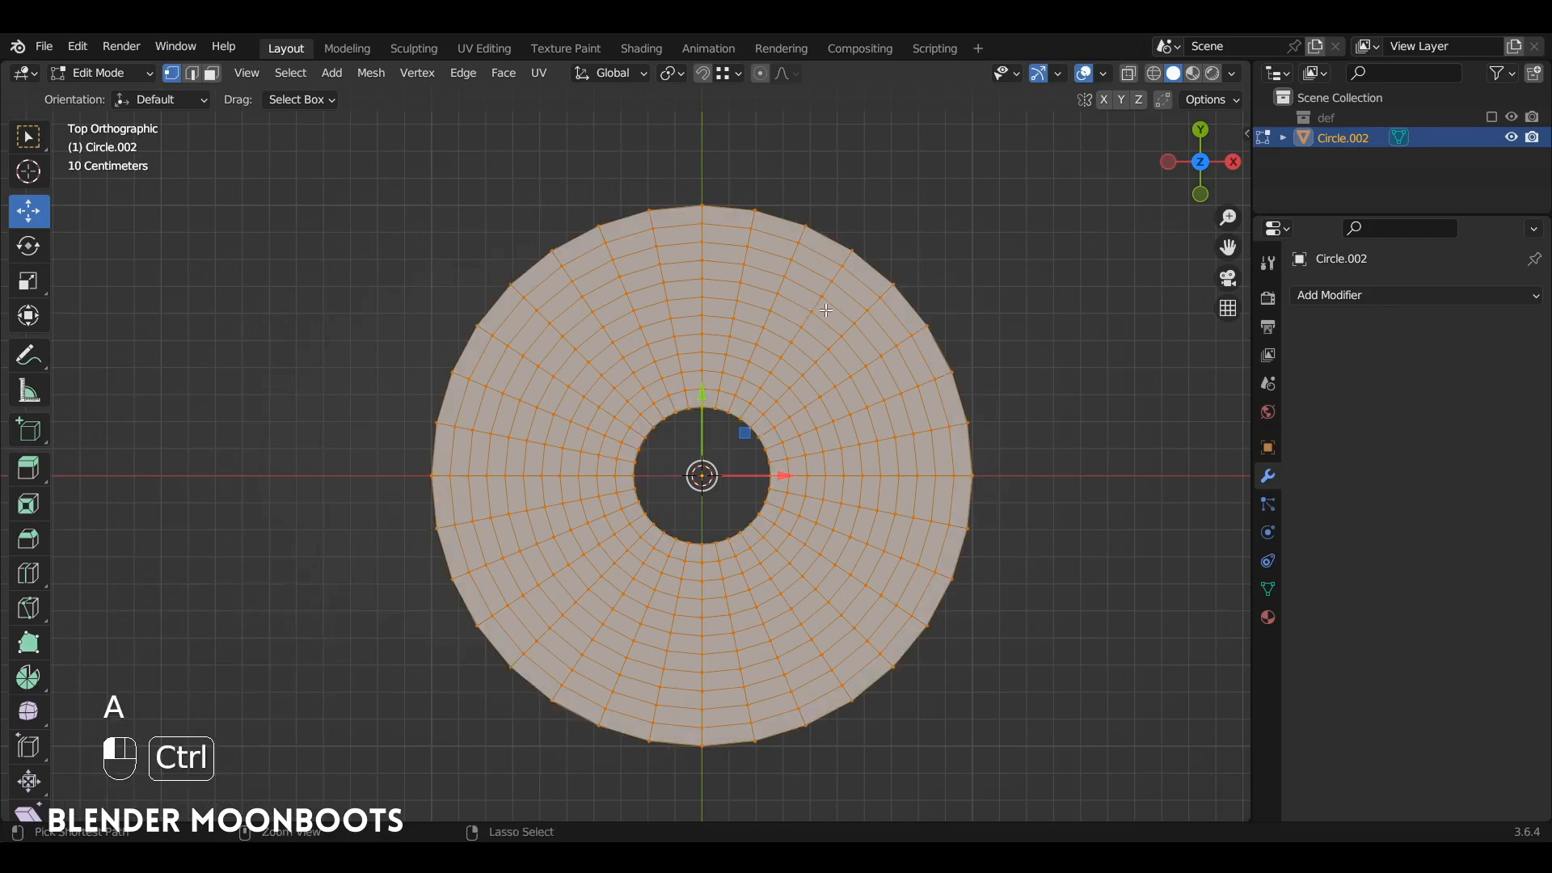
key("ctrl+e")
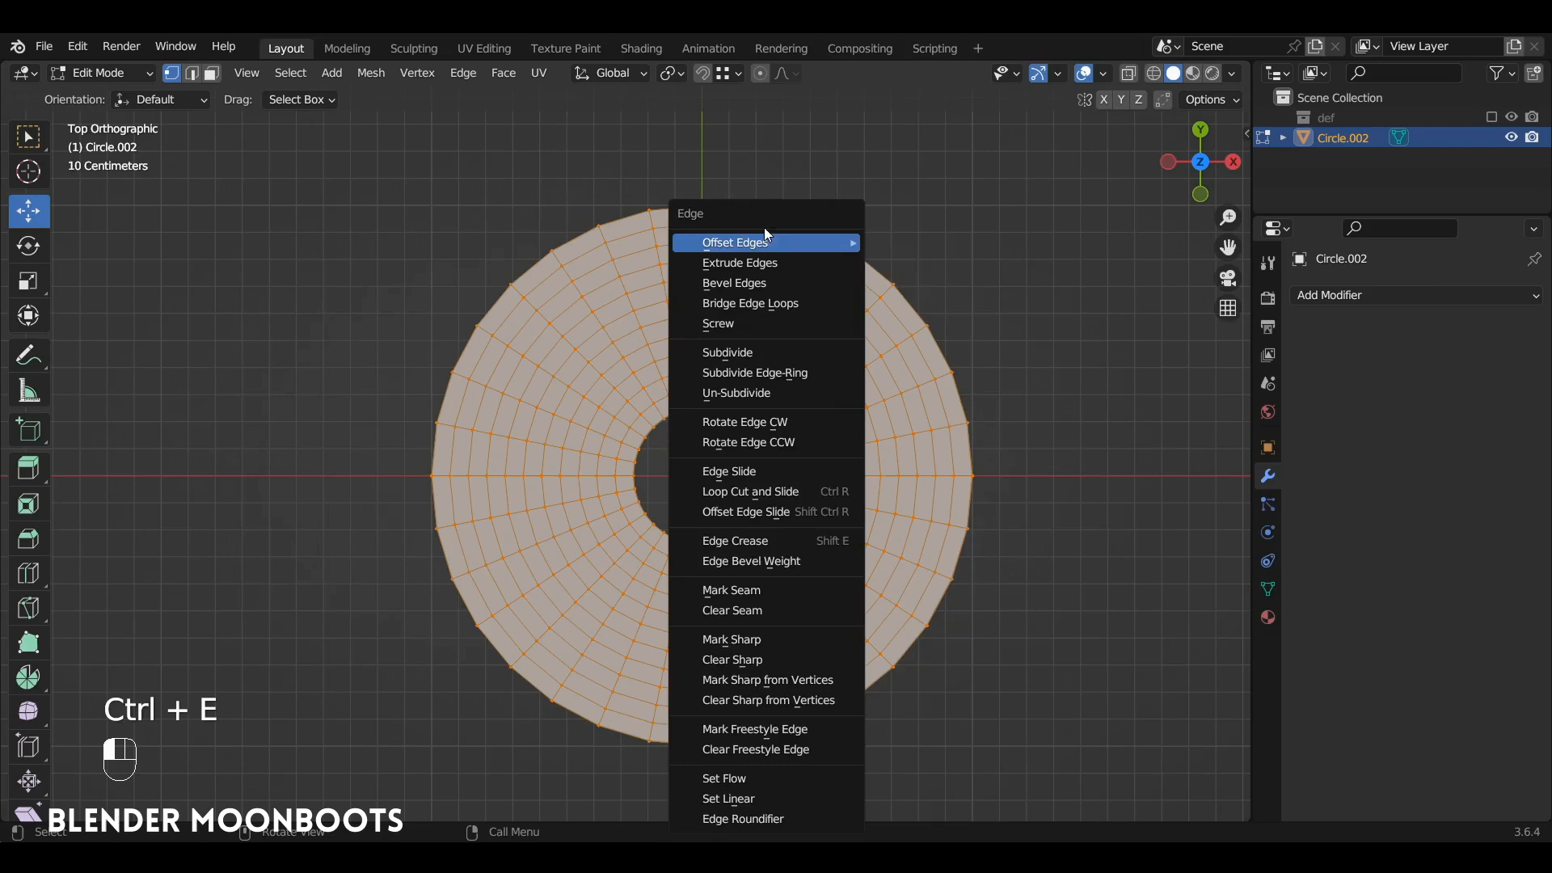
left_click(459, 71)
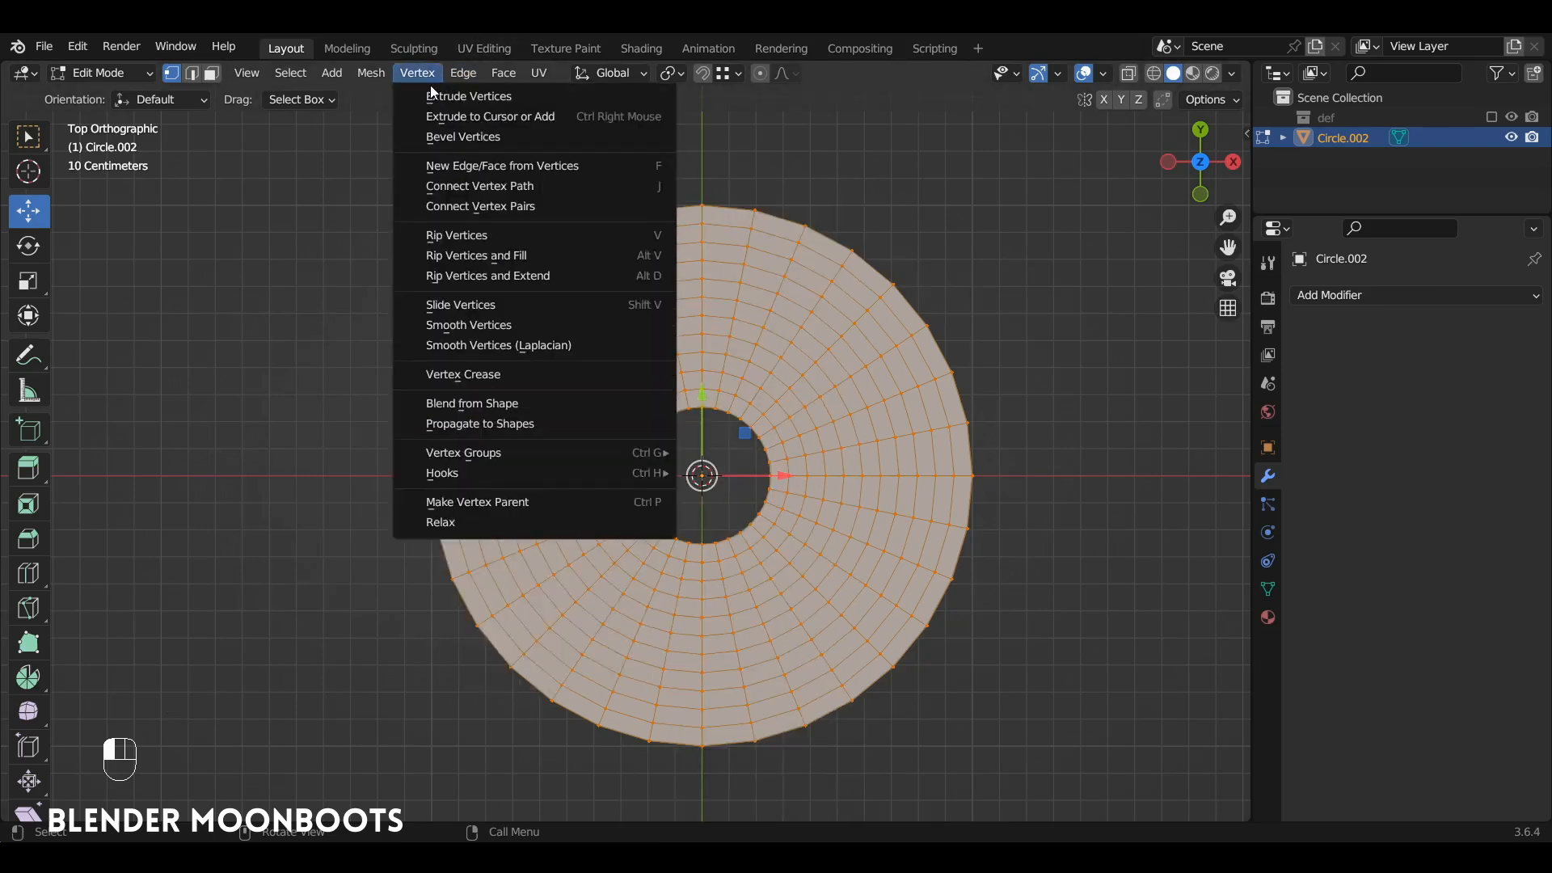
key("ctrl+e")
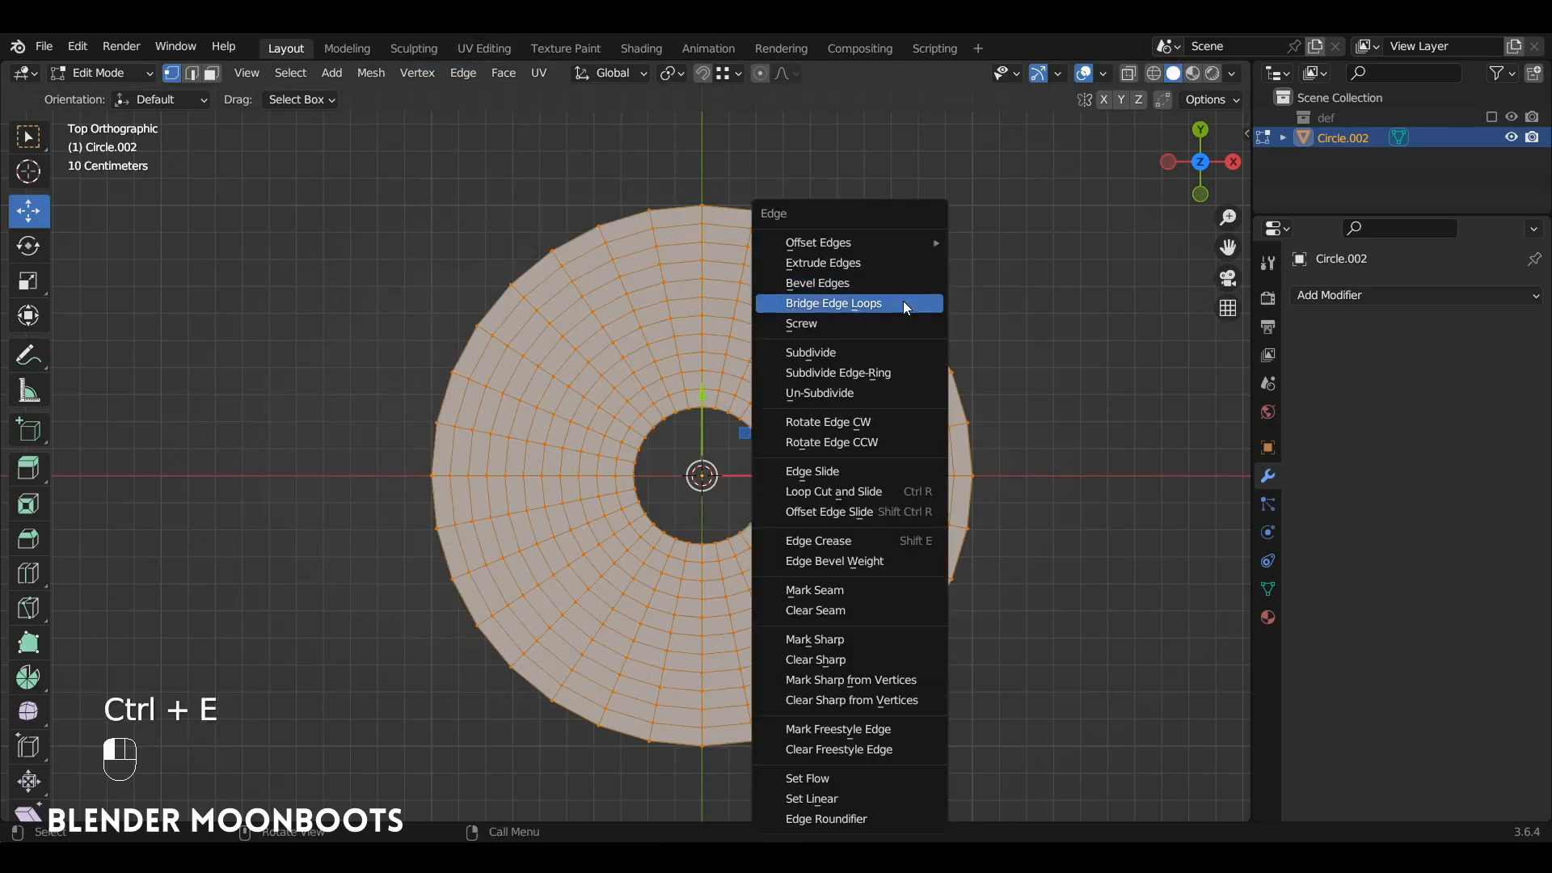
left_click(872, 394)
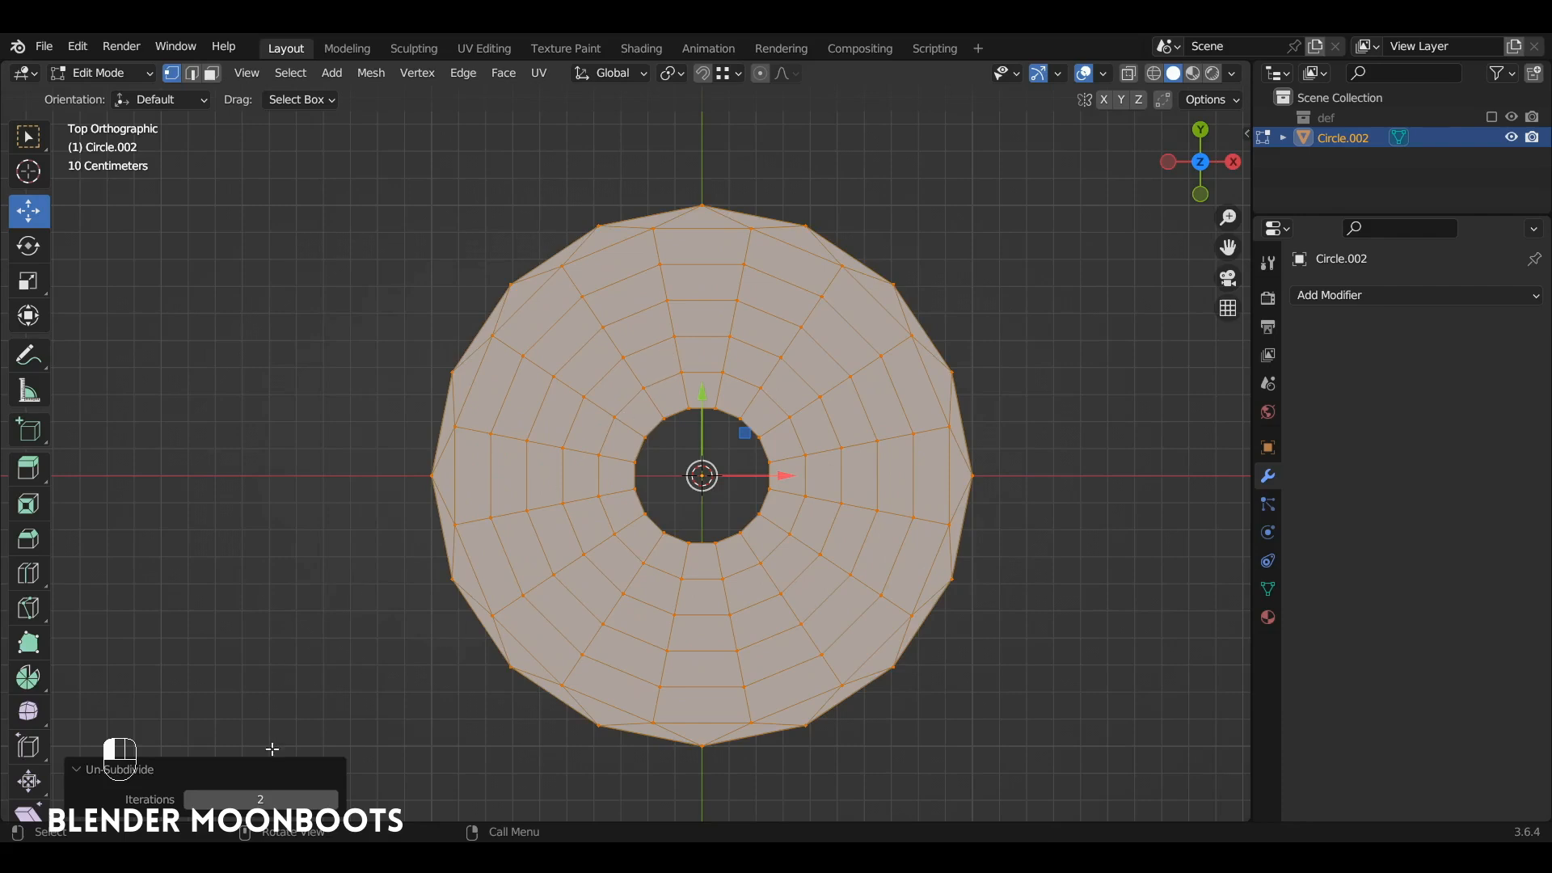
left_click(191, 801)
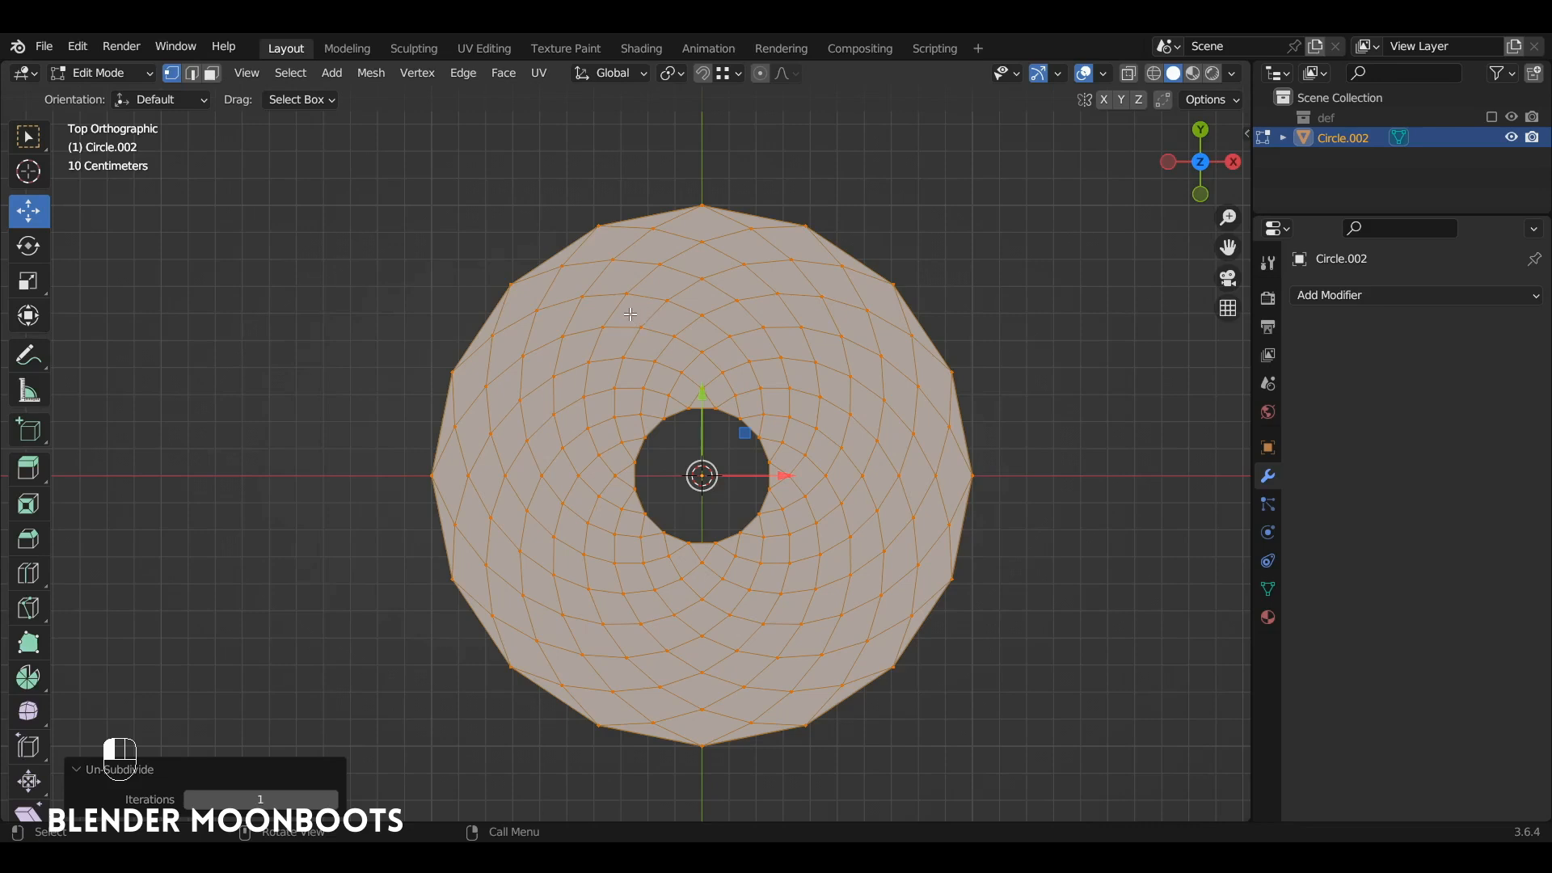
Step: Select all triangular faces along the inner and outer rims by matching polygon sides, and delete those faces
key("3")
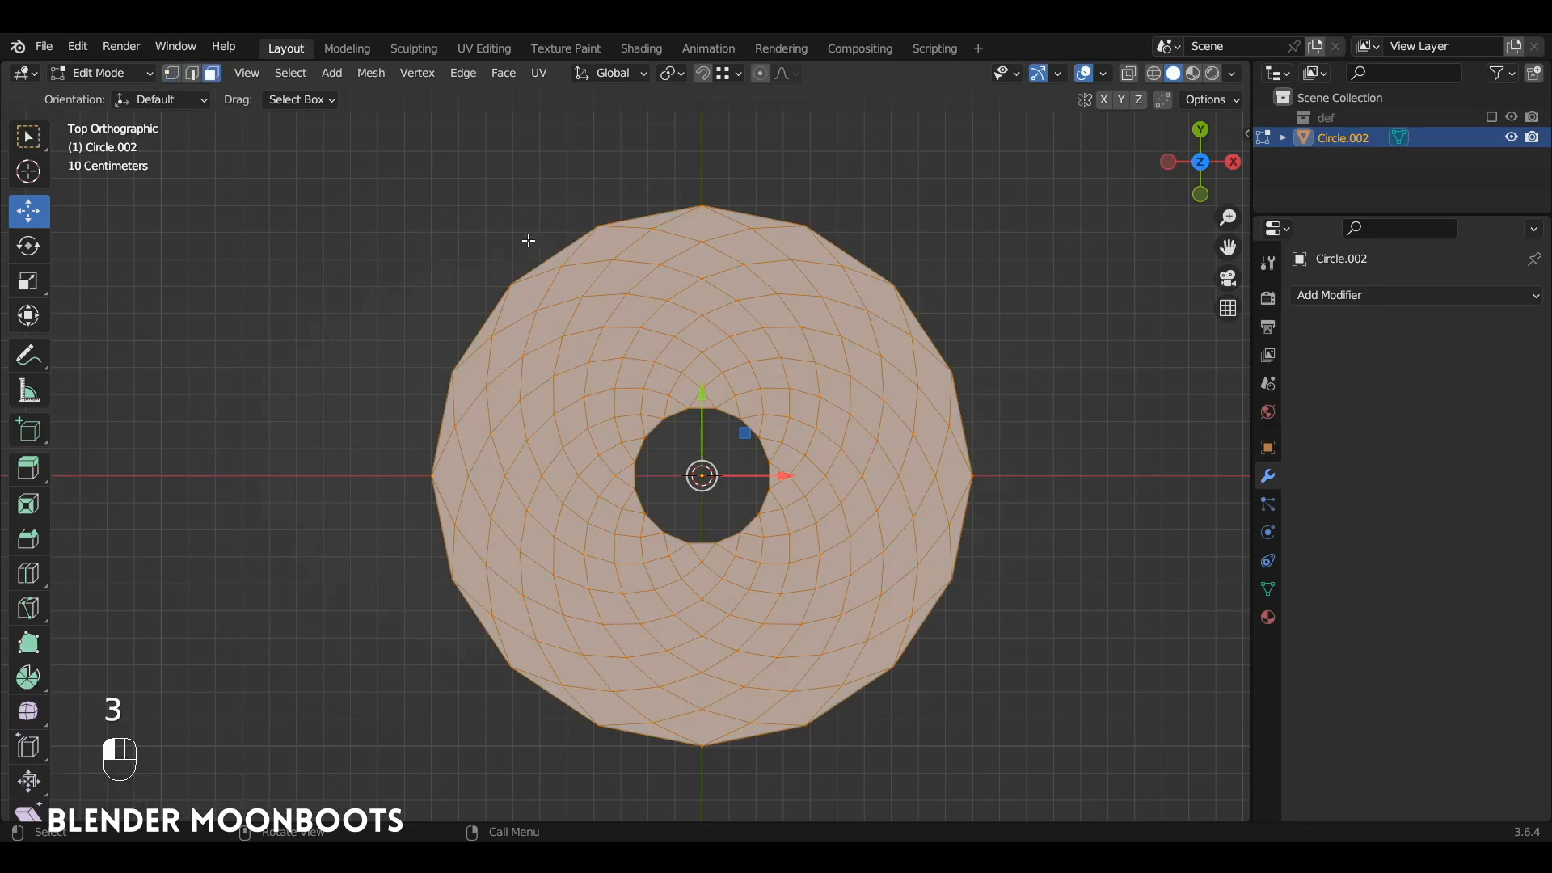
left_click(490, 323)
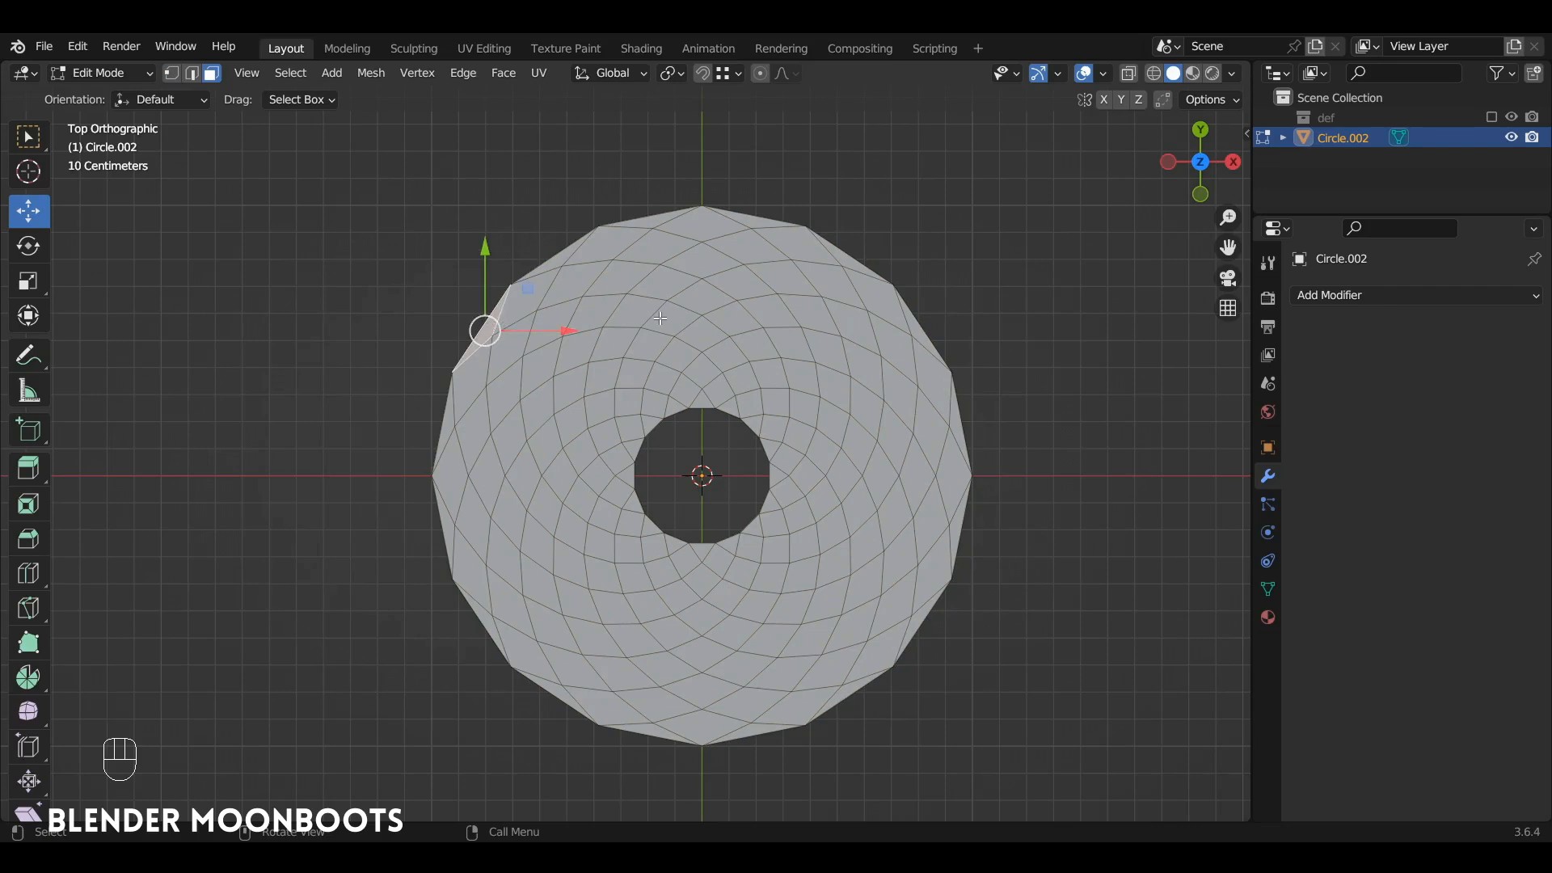
key("shift+g")
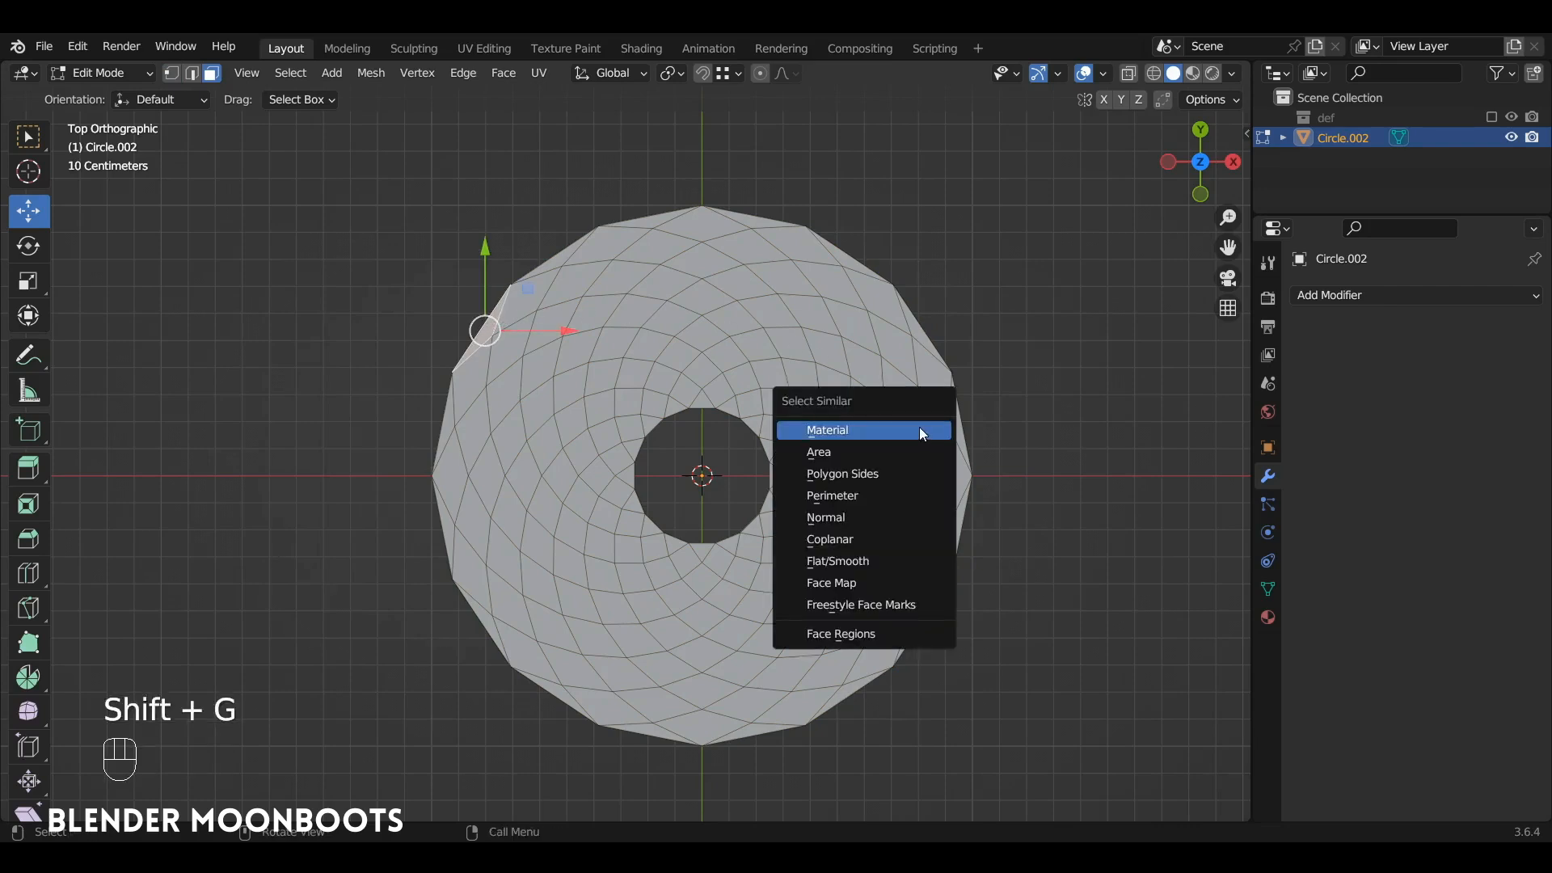
left_click(907, 477)
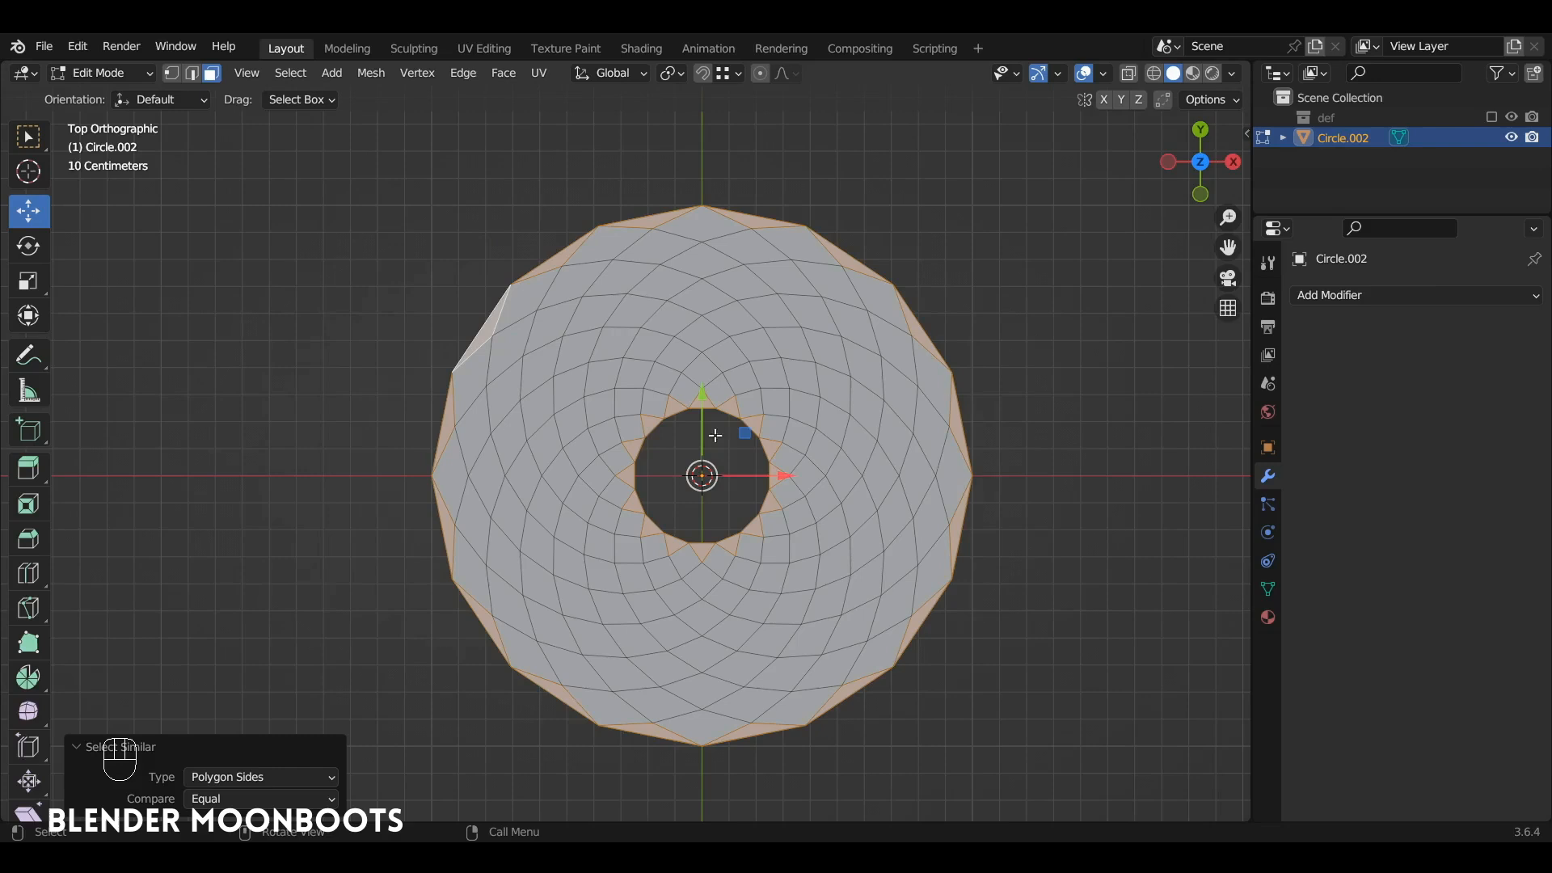
key("x")
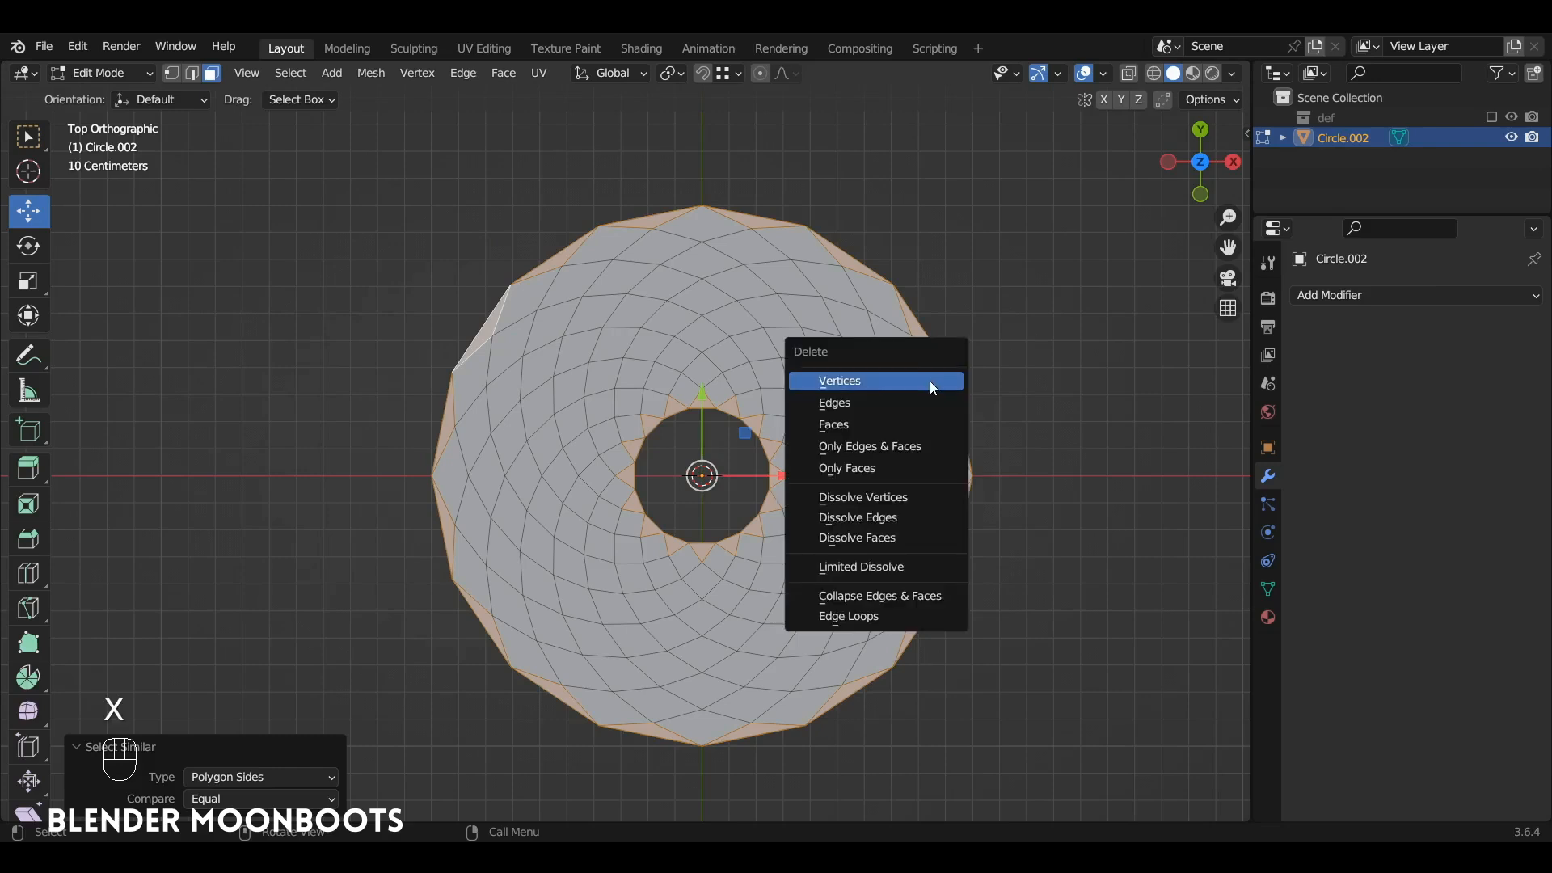
left_click(905, 427)
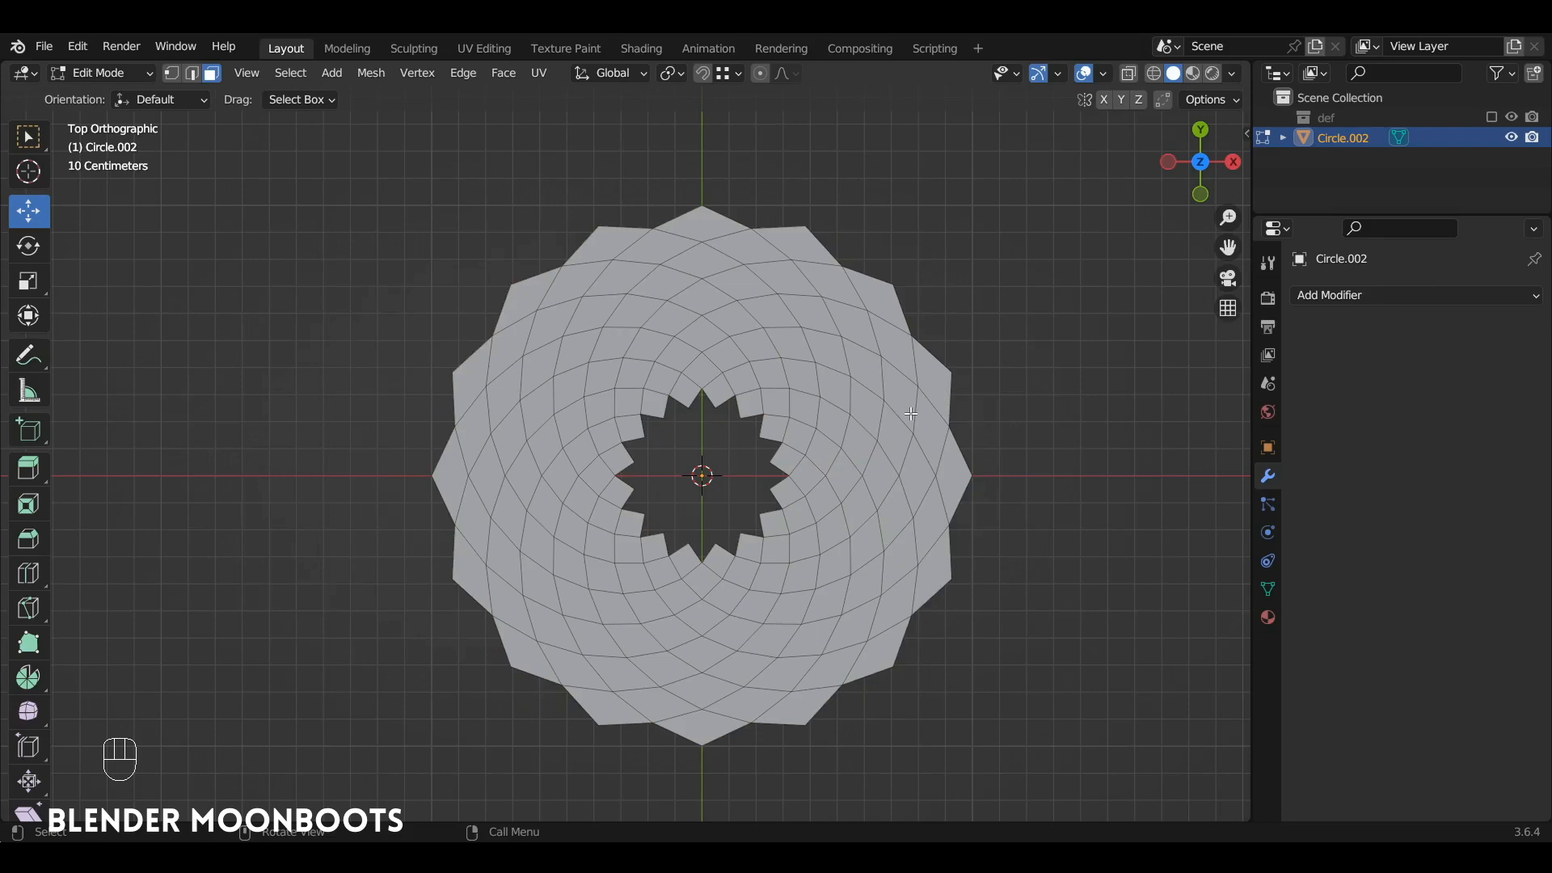
Step: Inset all remaining faces of the ring individually with a thickness of about 0.023 m
key("a")
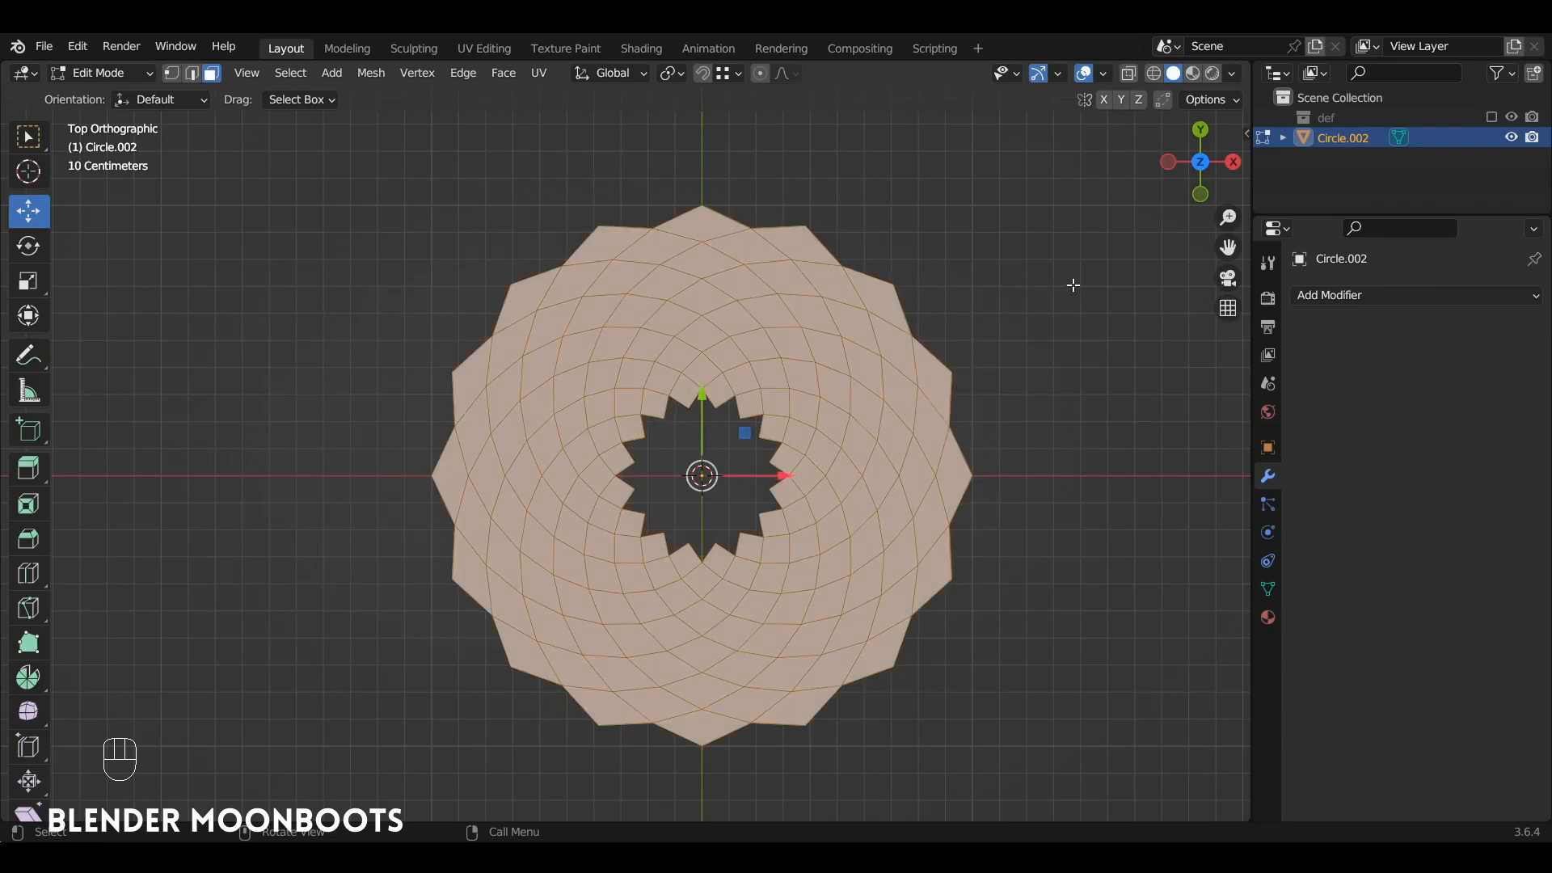
key("i")
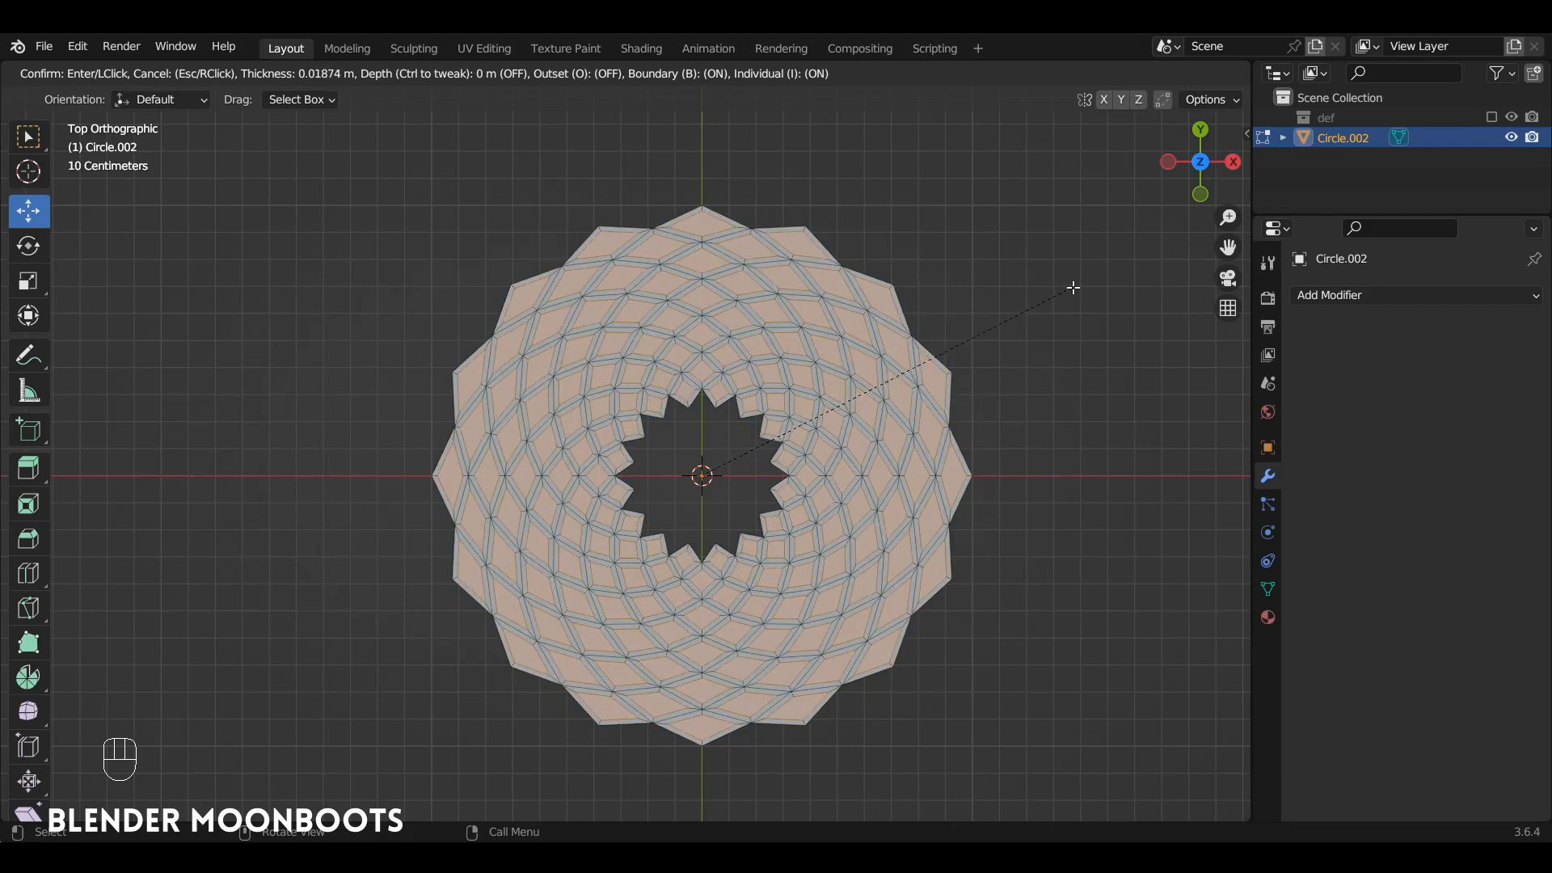
left_click(1070, 289)
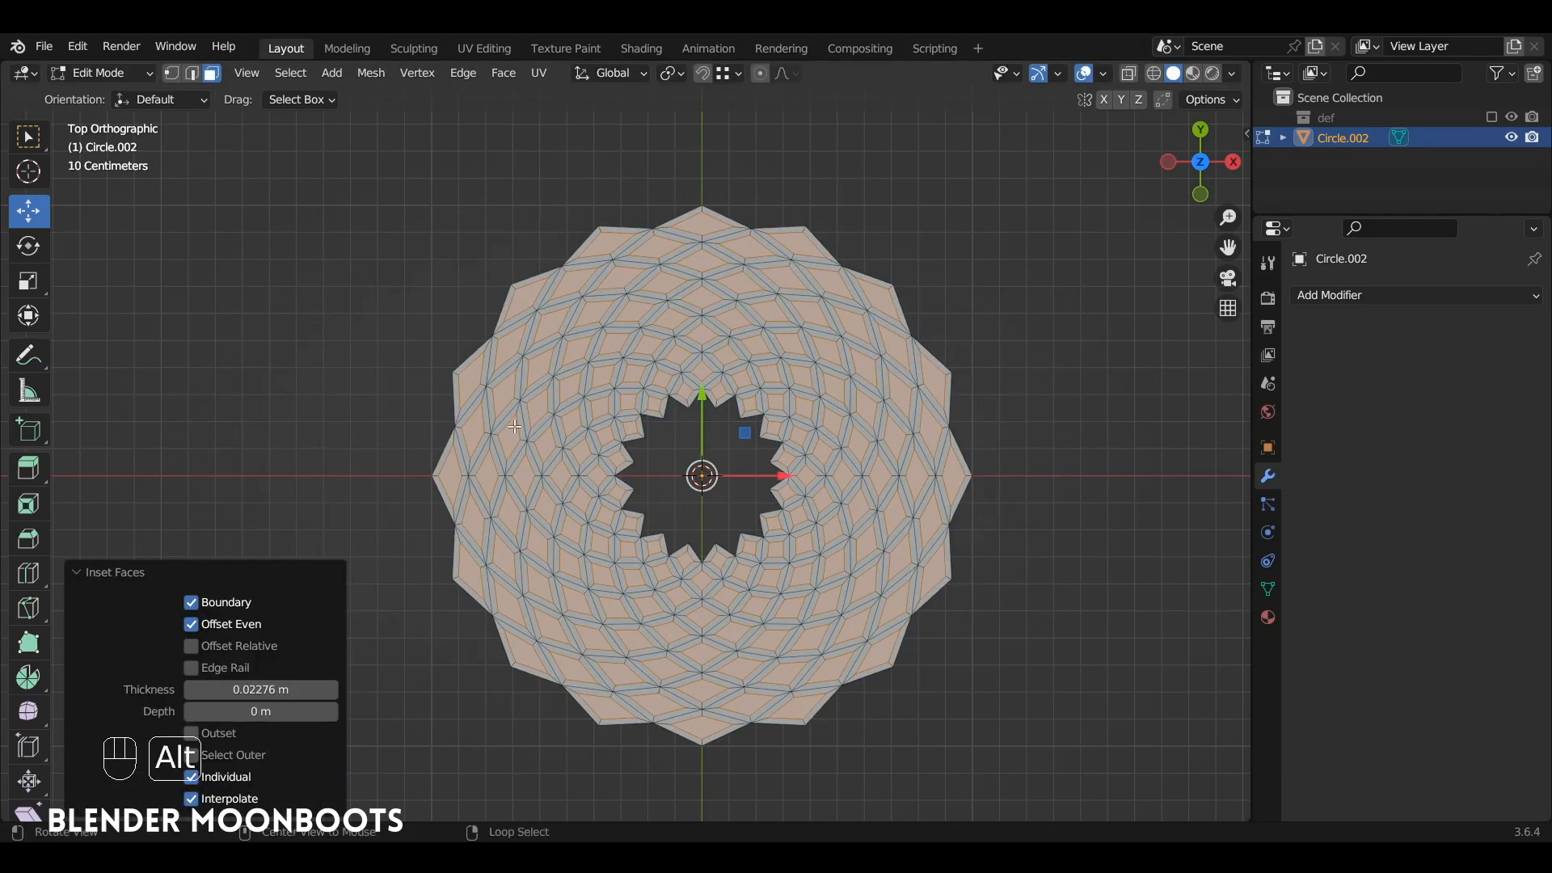
Step: Enable Offset Relative for the inset and adjust its thickness to about 0.09 m
left_click_drag(543, 448, 576, 426, "alt+shift")
scroll(577, 426, "up", 5)
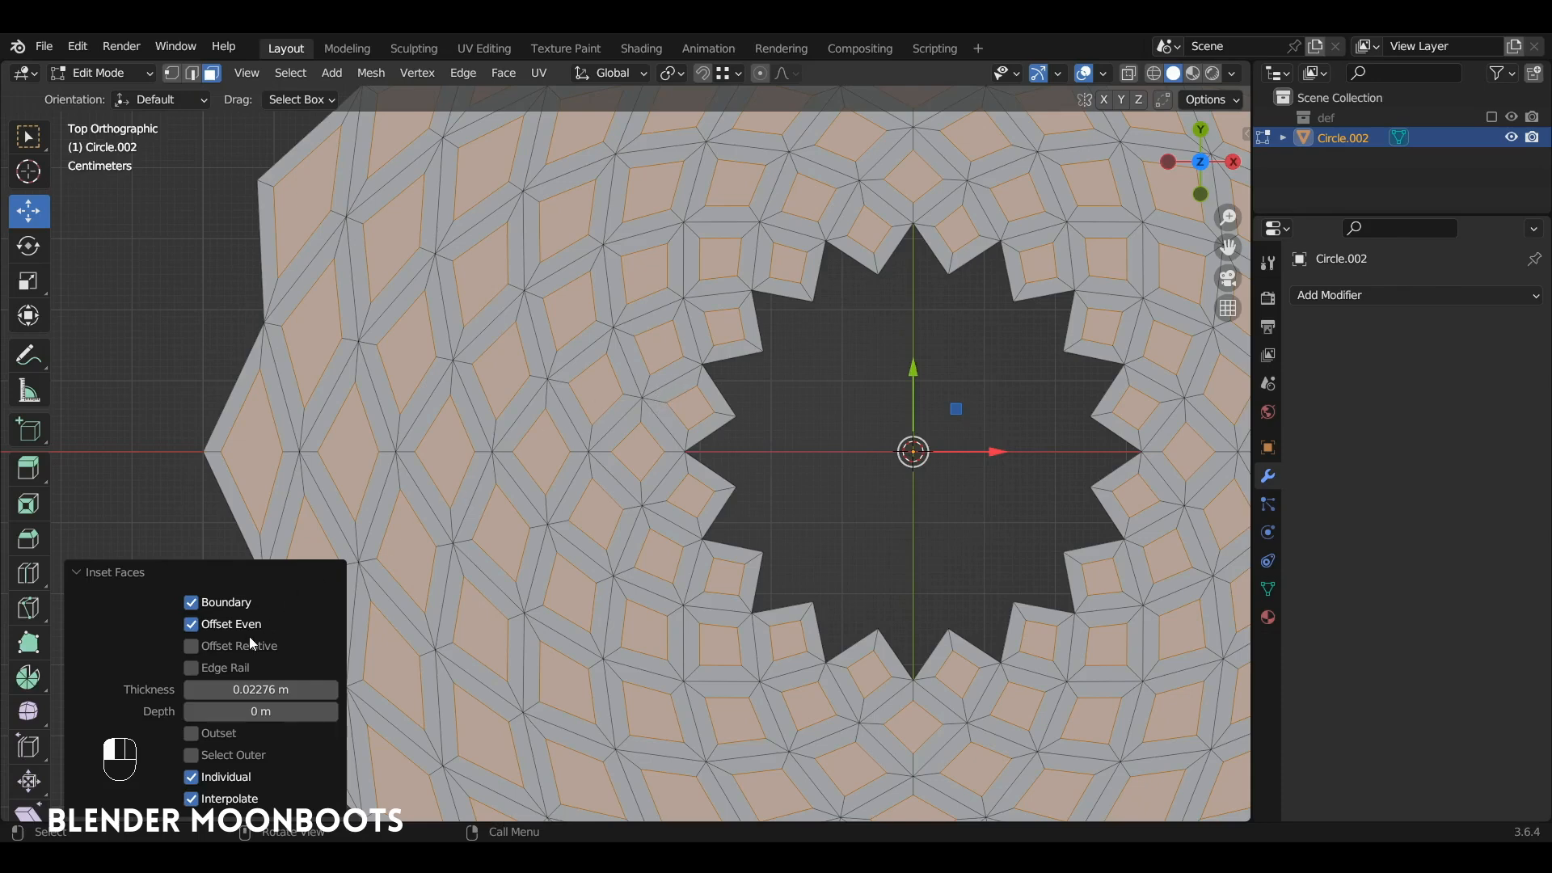
left_click(192, 647)
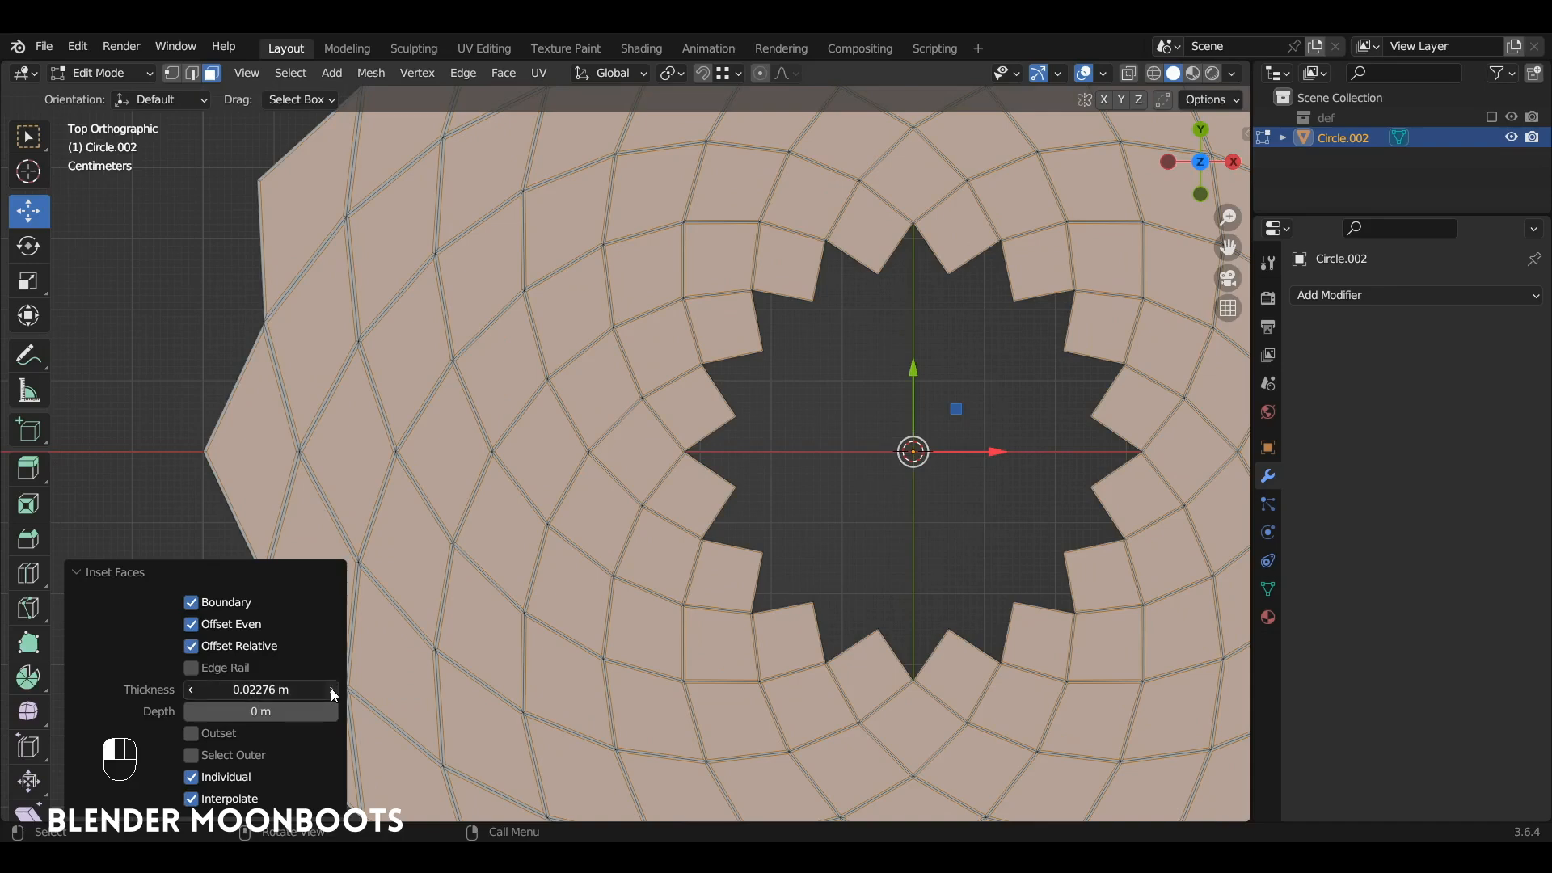
left_click_drag(331, 687, 443, 676)
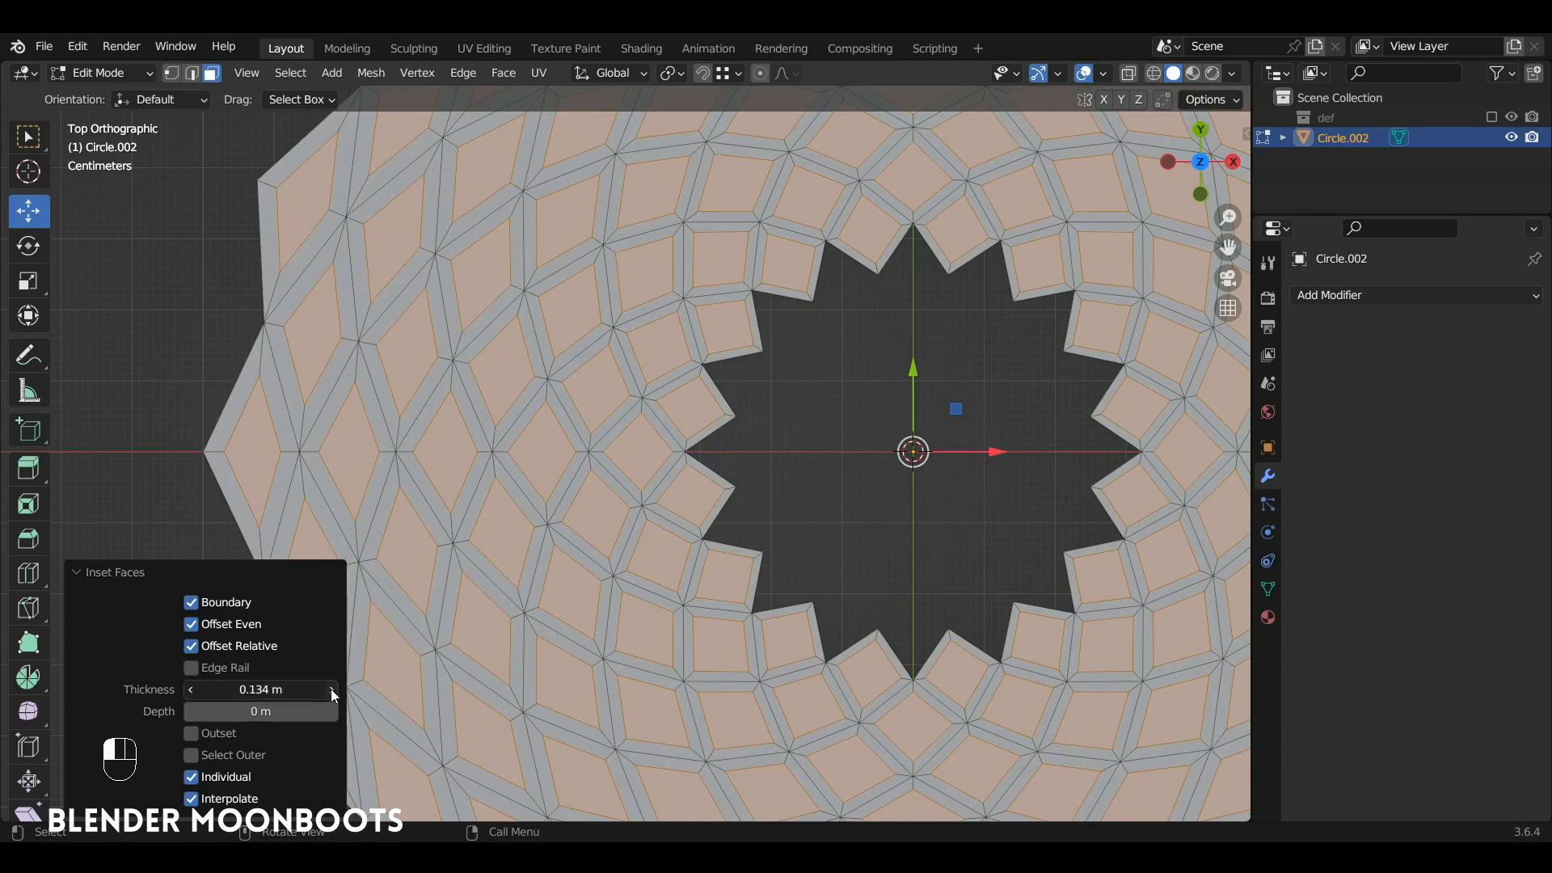
left_click_drag(331, 689, 283, 700)
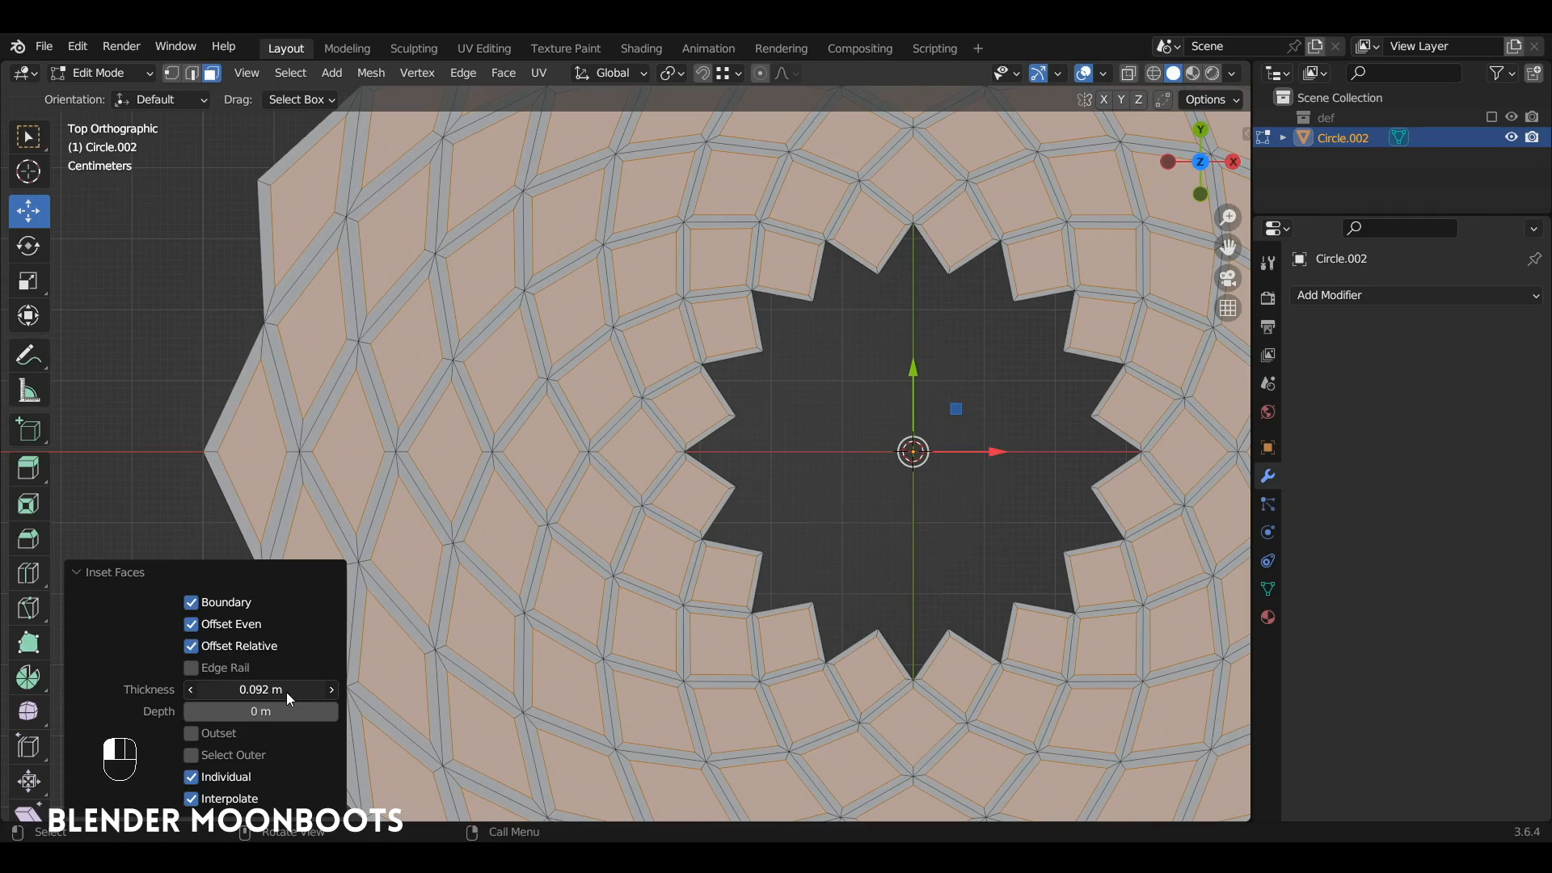
left_click_drag(286, 692, 275, 697)
Step: Raise the selected inset faces above the ring to form a pattern of bevelled tiles
left_click_drag(565, 620, 671, 477, "alt")
scroll(865, 354, "down", 2)
mouse_move(824, 377)
left_mouse_down()
mouse_move(820, 348)
mouse_move(801, 380)
left_mouse_up()
Step: Return to Object Mode and add a Subdivision Surface modifier to the tiled ring
key("Tab")
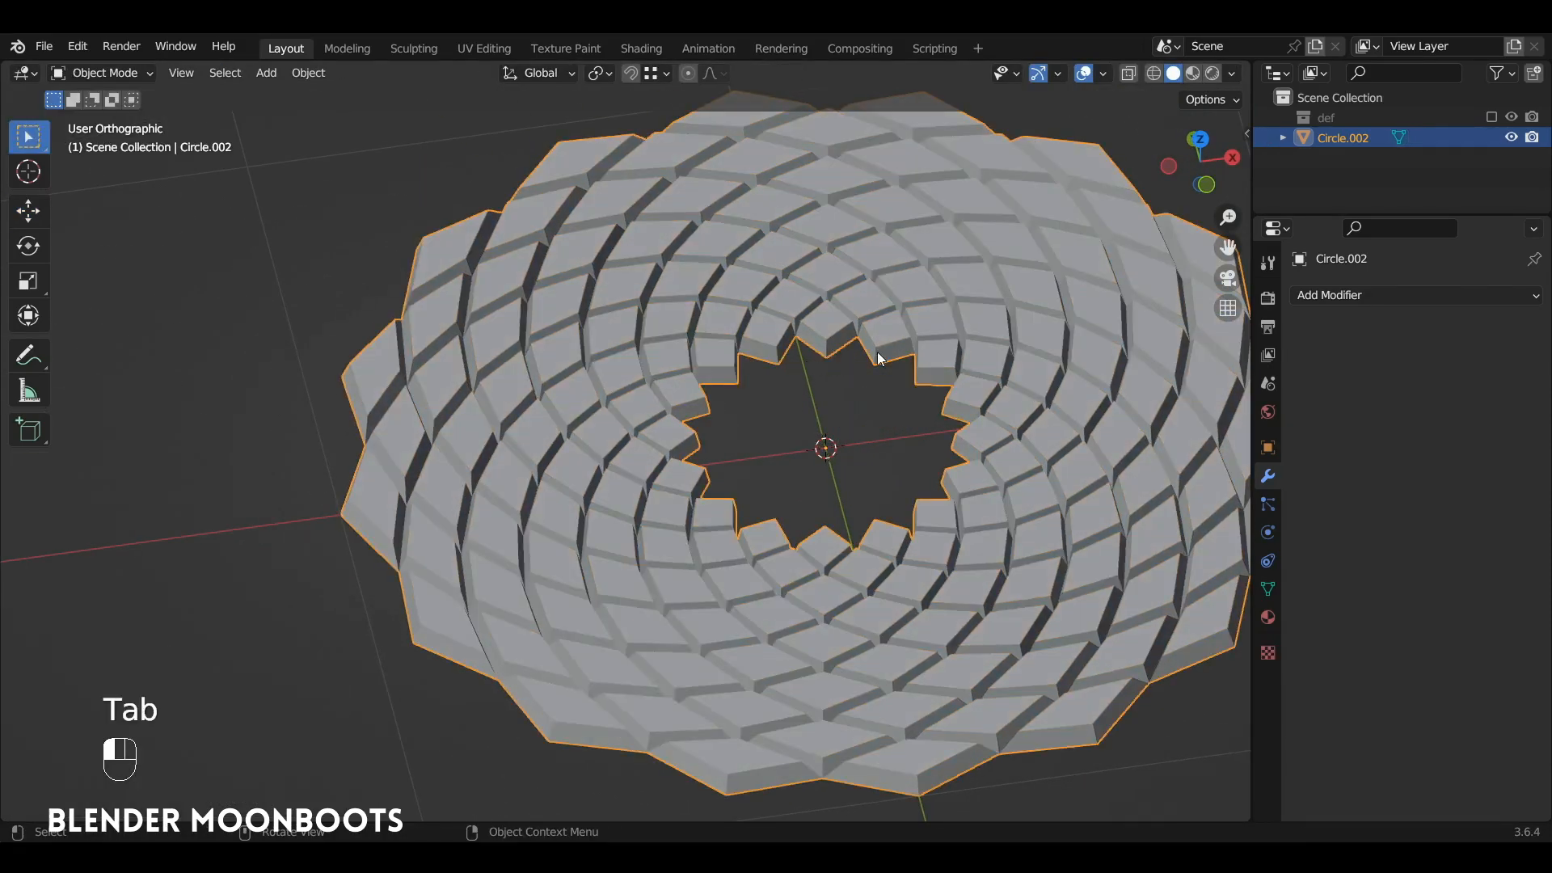
left_click(1332, 296)
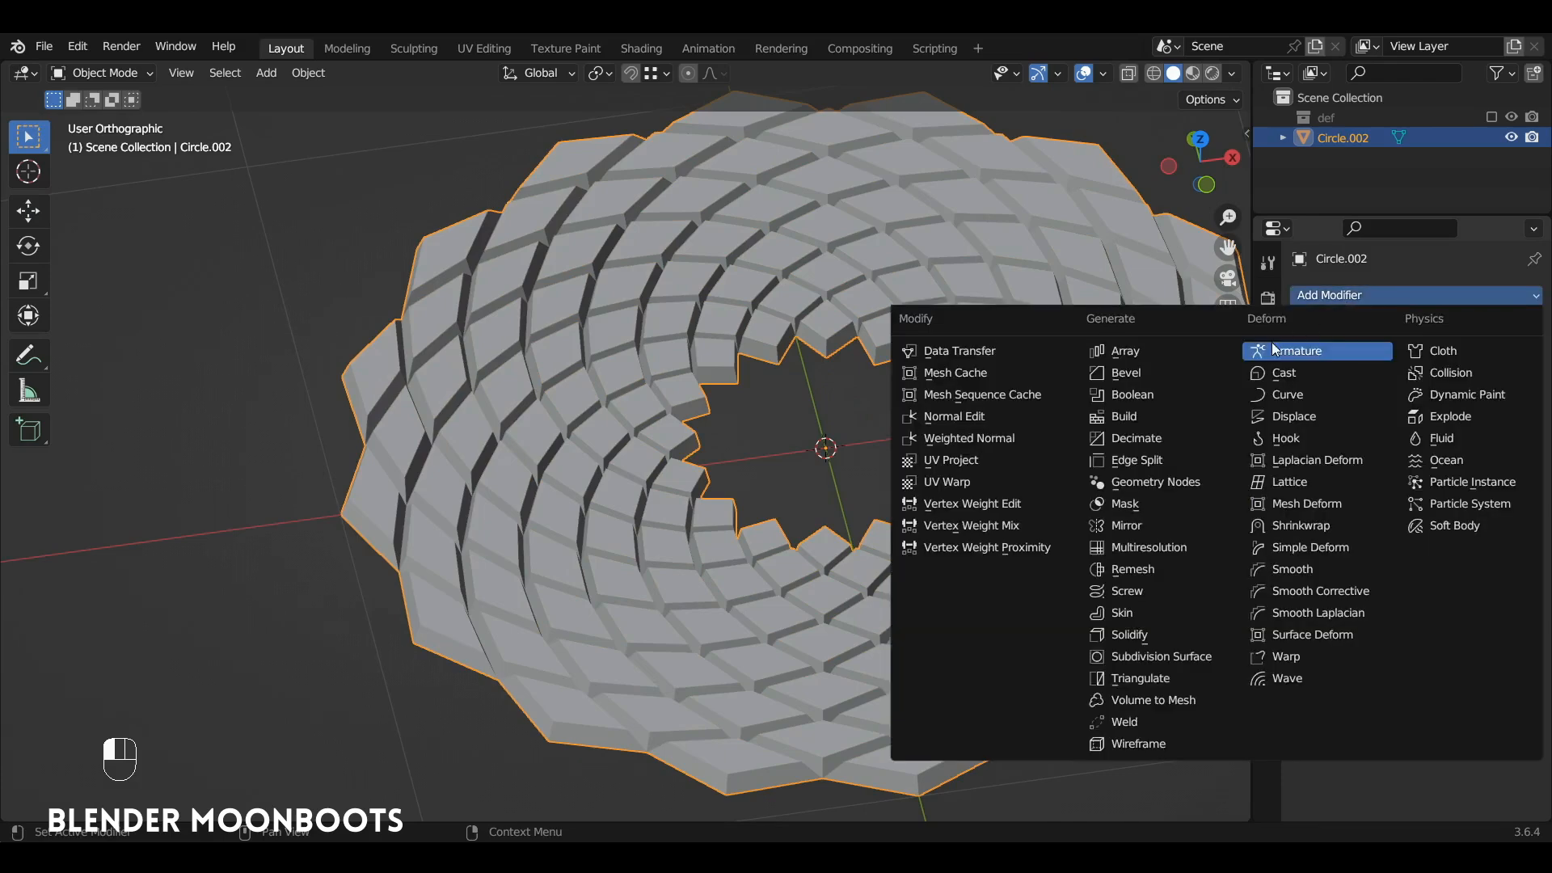
left_click(1157, 655)
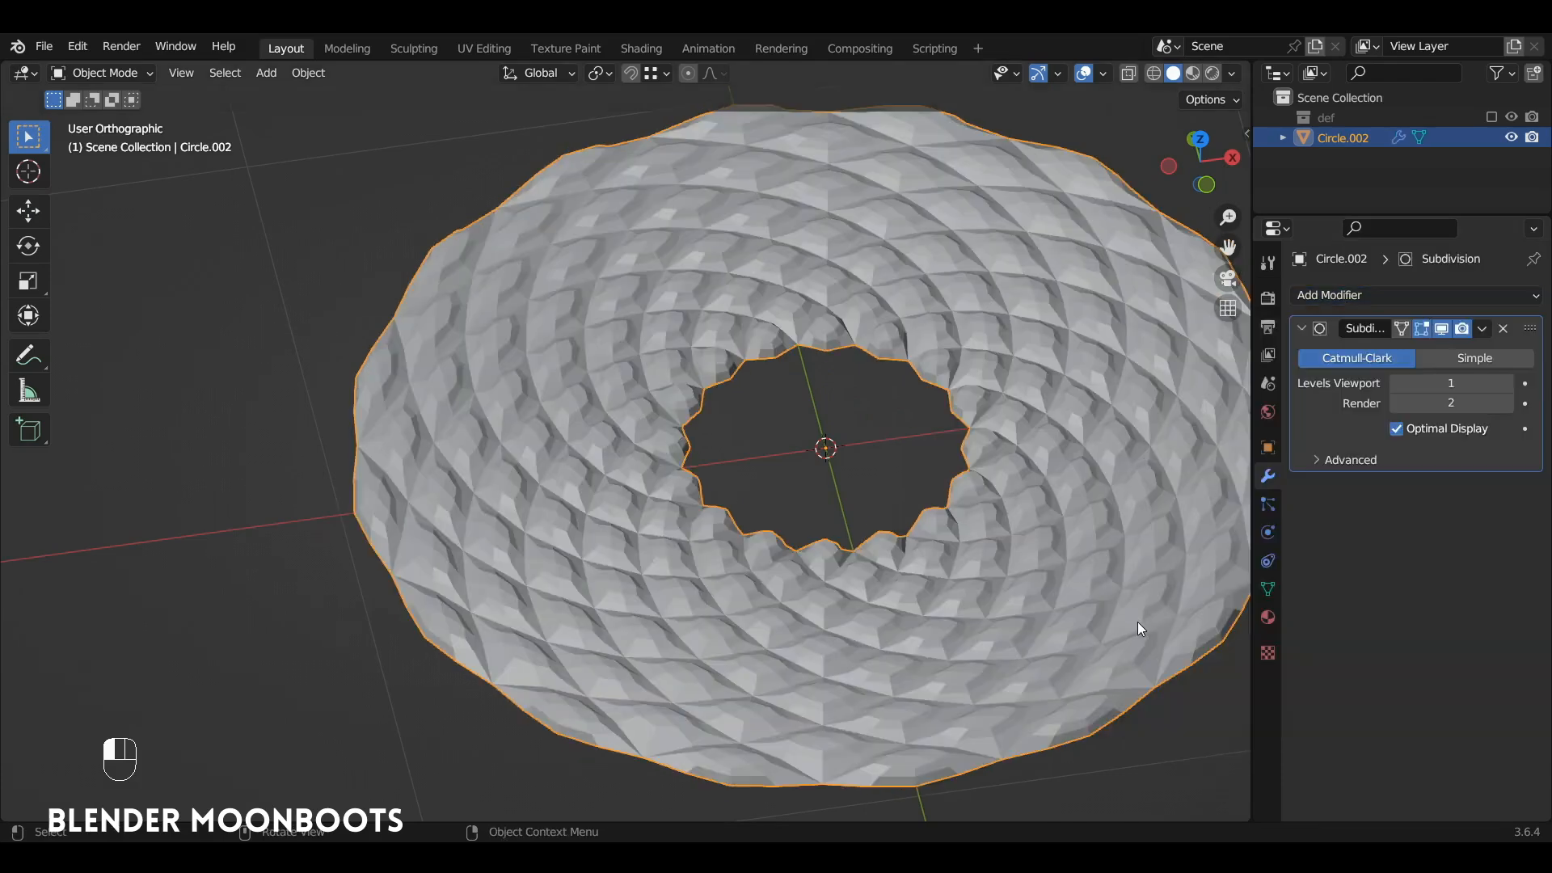
Step: Set the Subdivision modifier's viewport level to 2 and shade the tiled ring smooth
middle_click_drag(1126, 588, 1107, 565, "alt")
left_click(1507, 384)
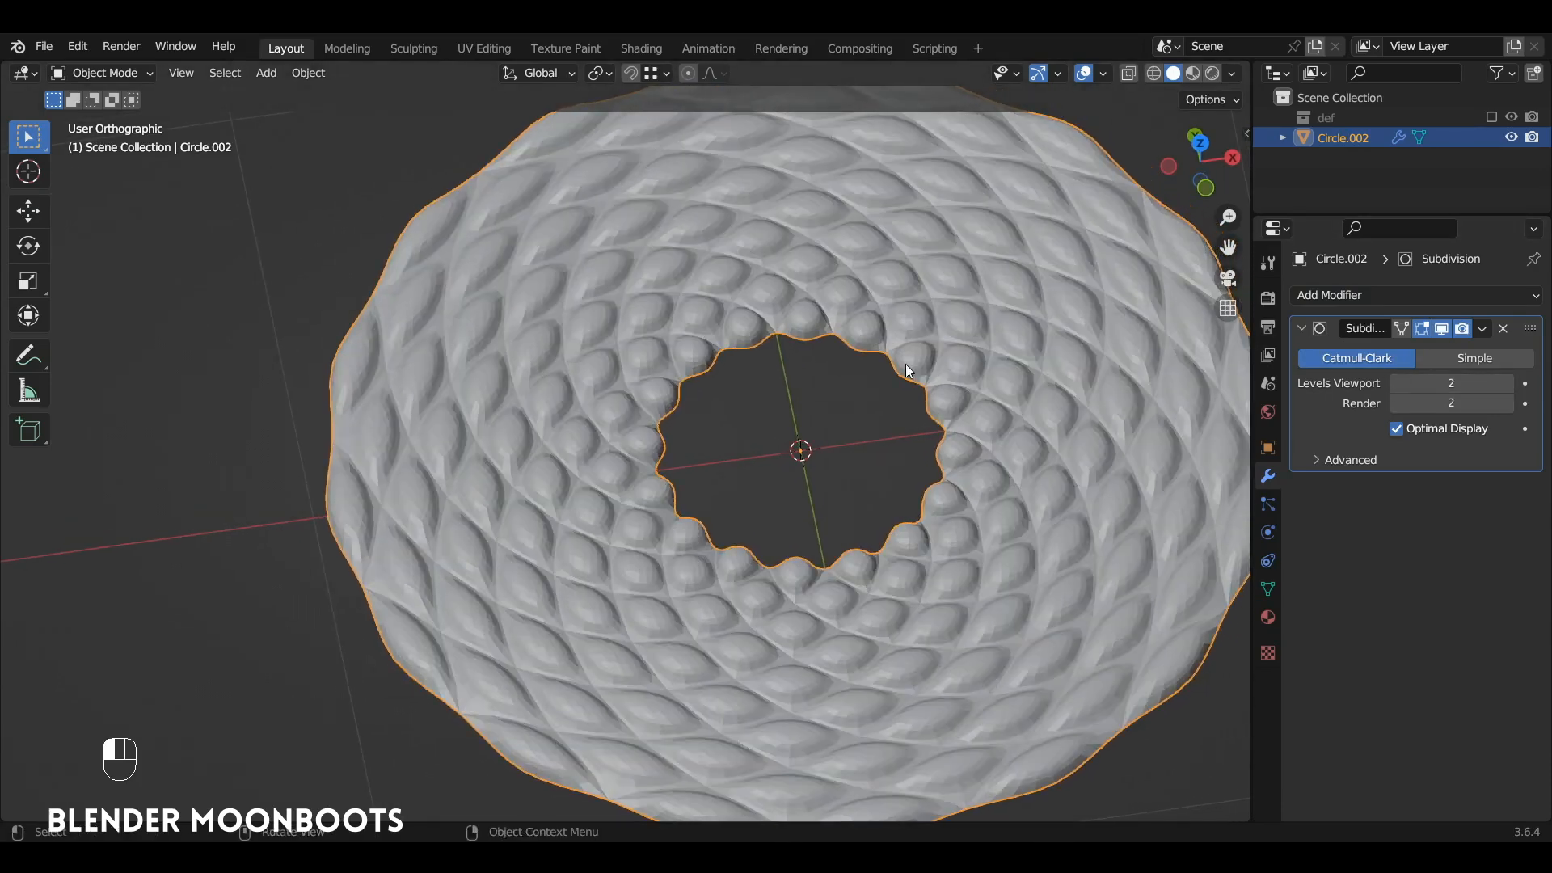
middle_click_drag(905, 364, 862, 414, "alt")
right_click(865, 279)
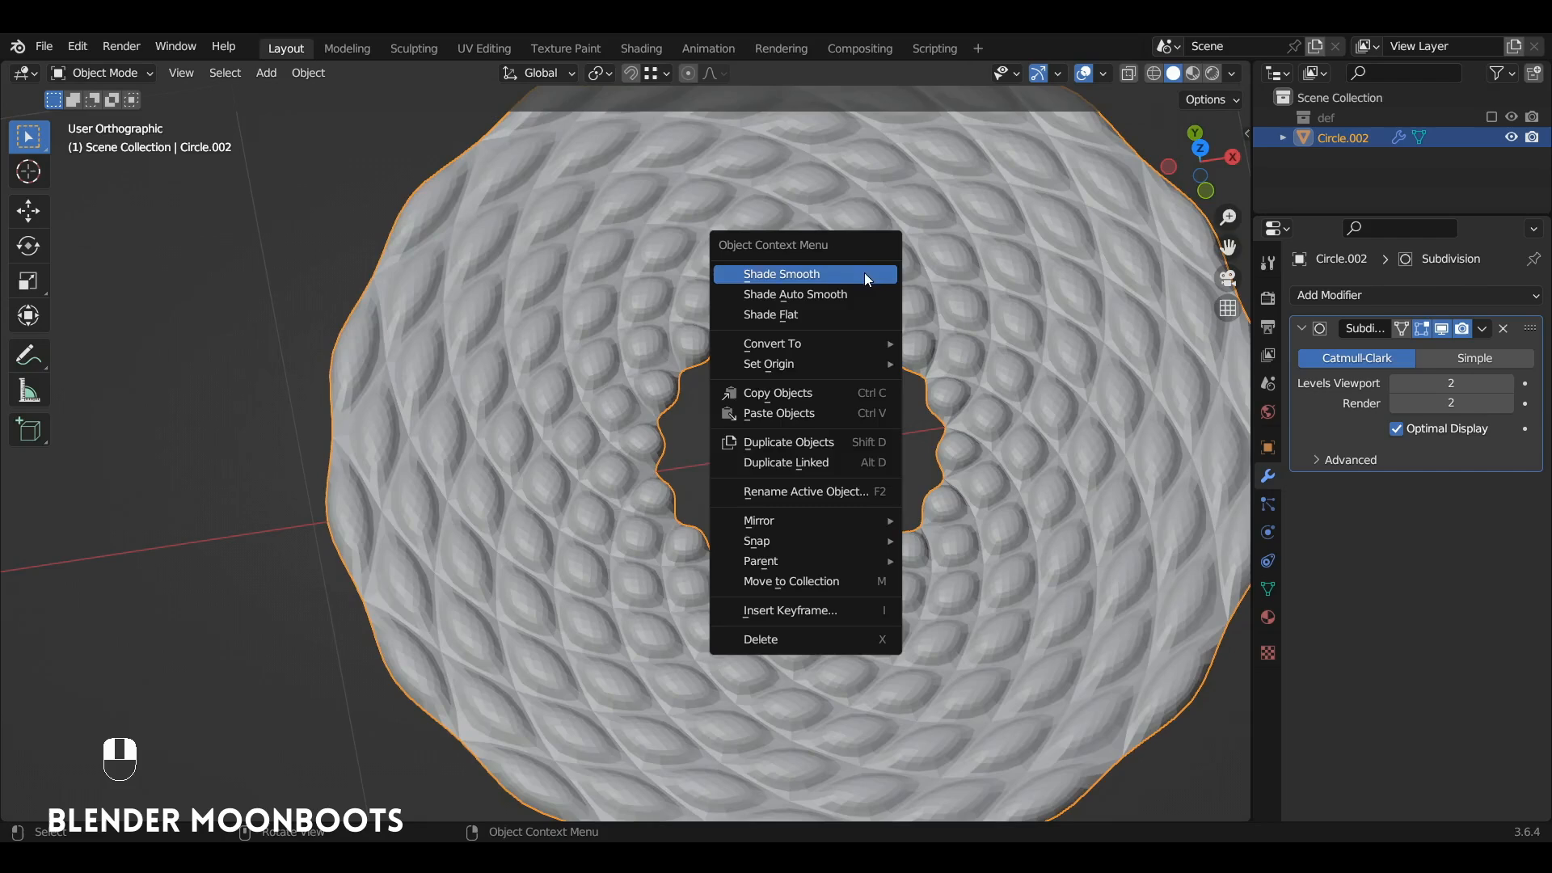
left_click(865, 273)
left_click_drag(871, 345, 727, 340, "alt")
Step: Extrude the ring's inner boundary edge loop in Edit Mode and scale it inward to 0.710
key("Tab")
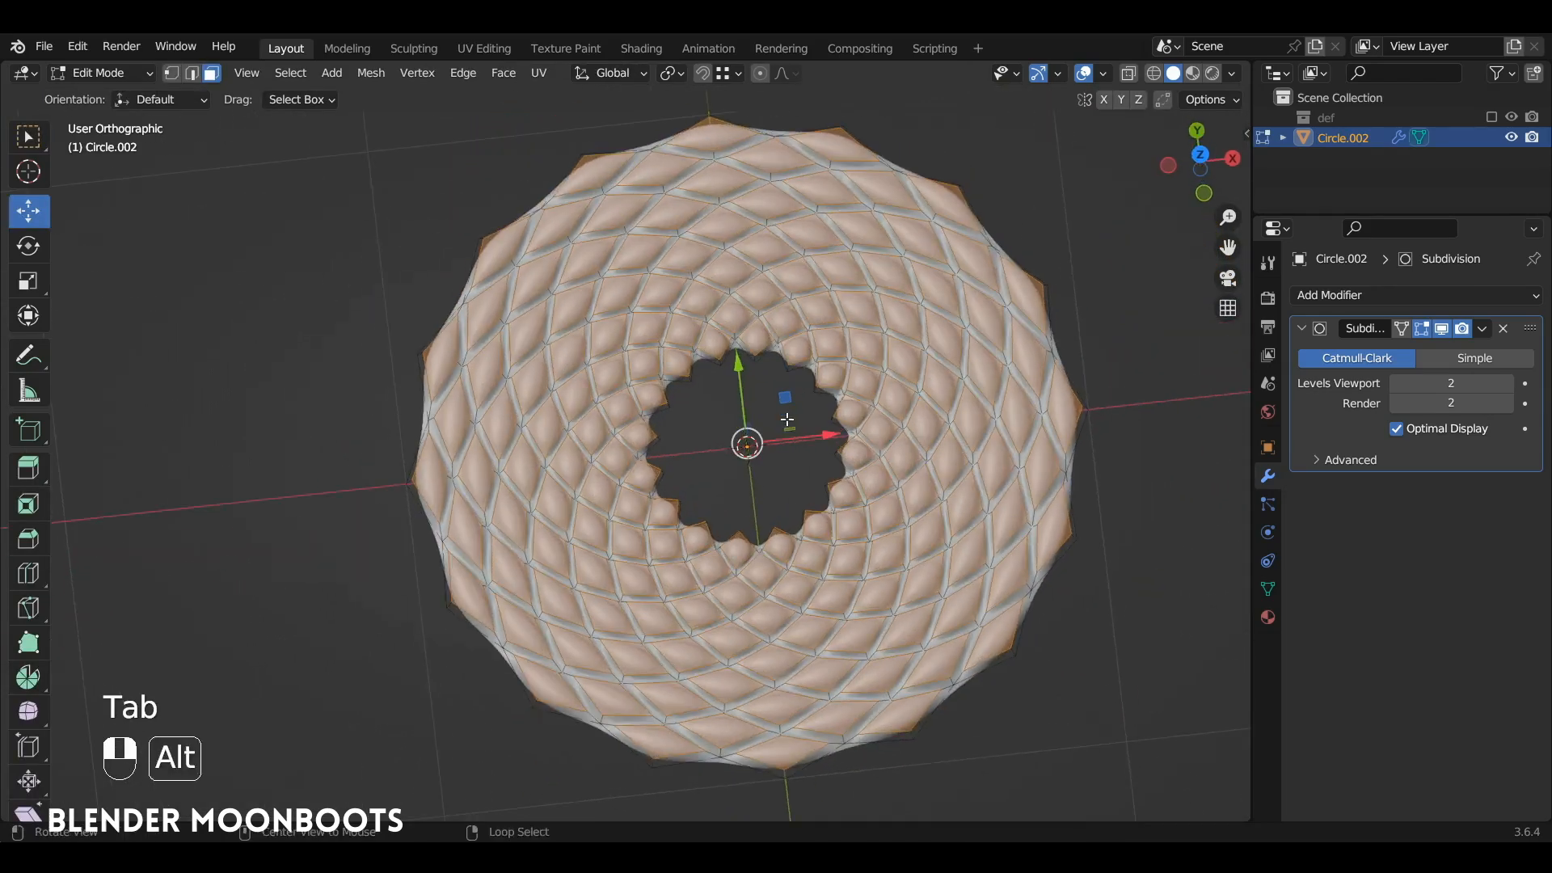
key("1")
left_click(680, 377, "alt")
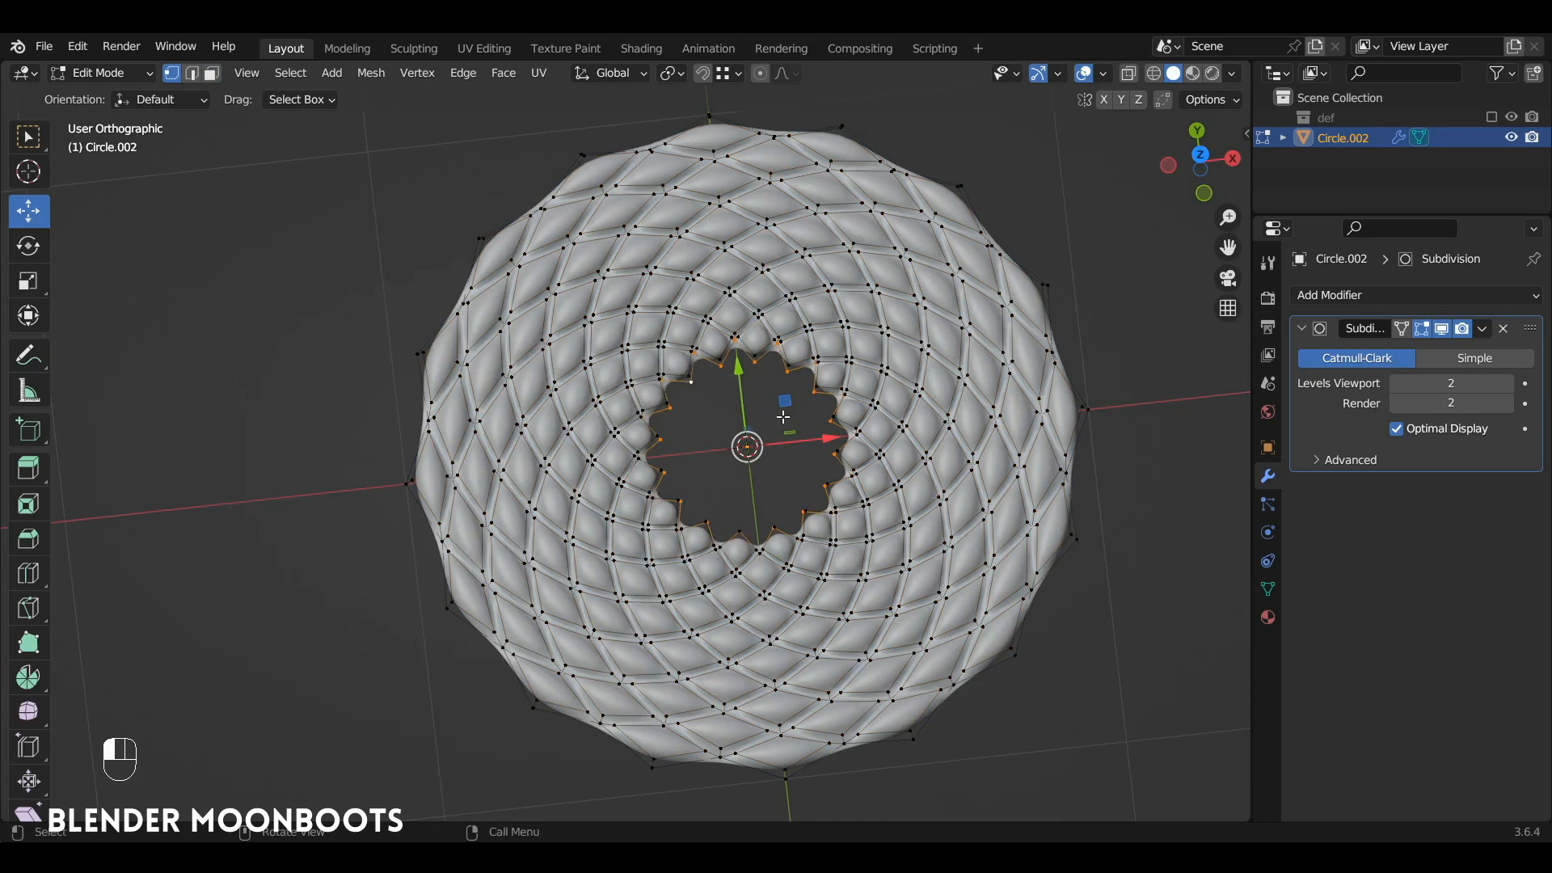
key("e")
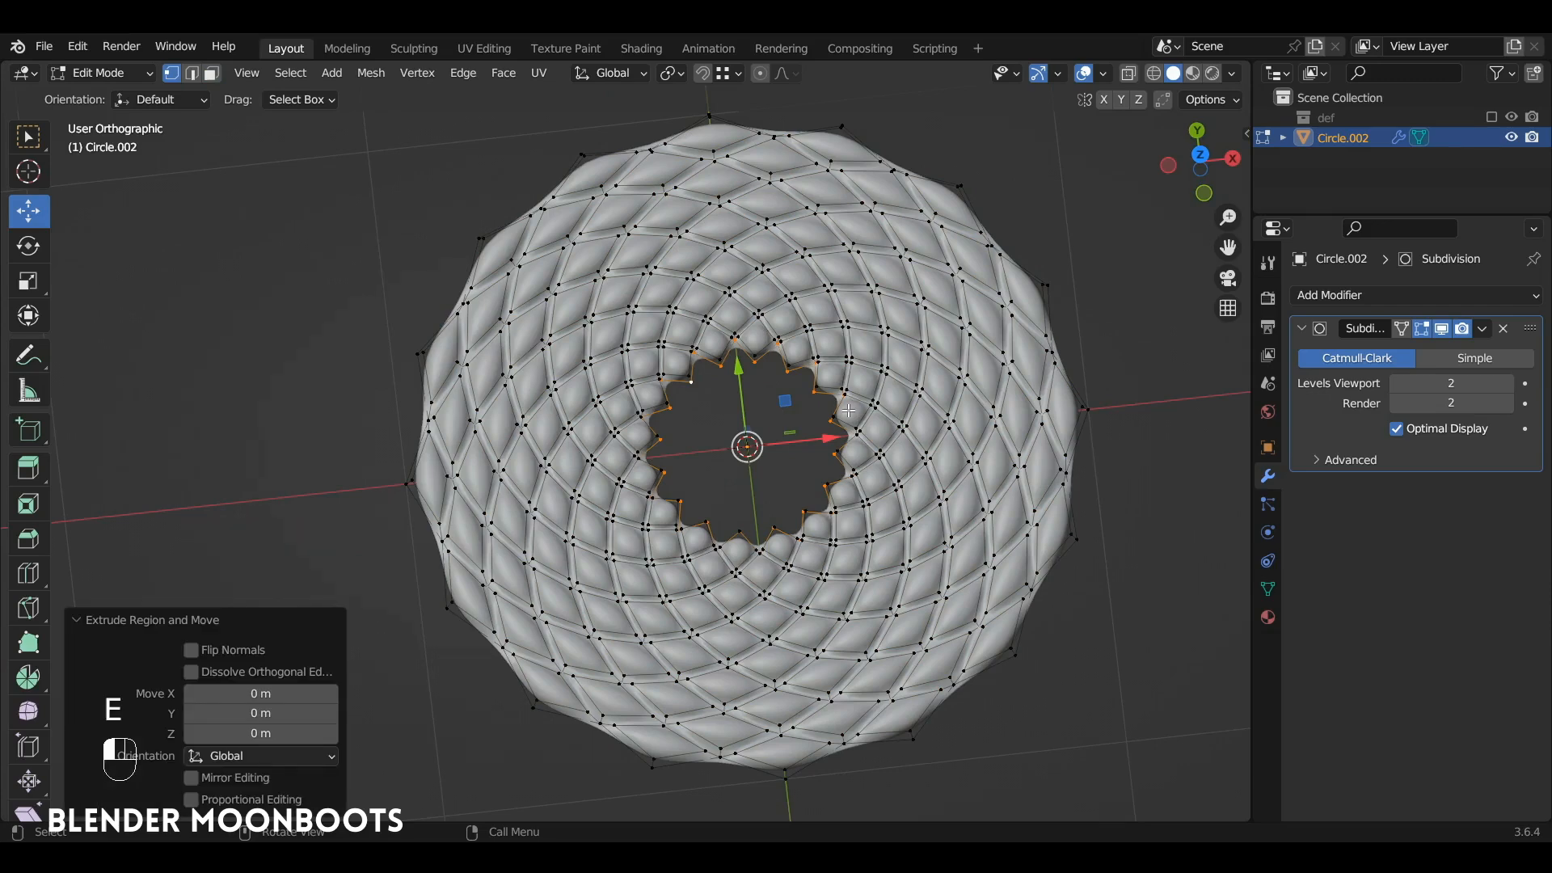
key("s")
left_click(797, 397)
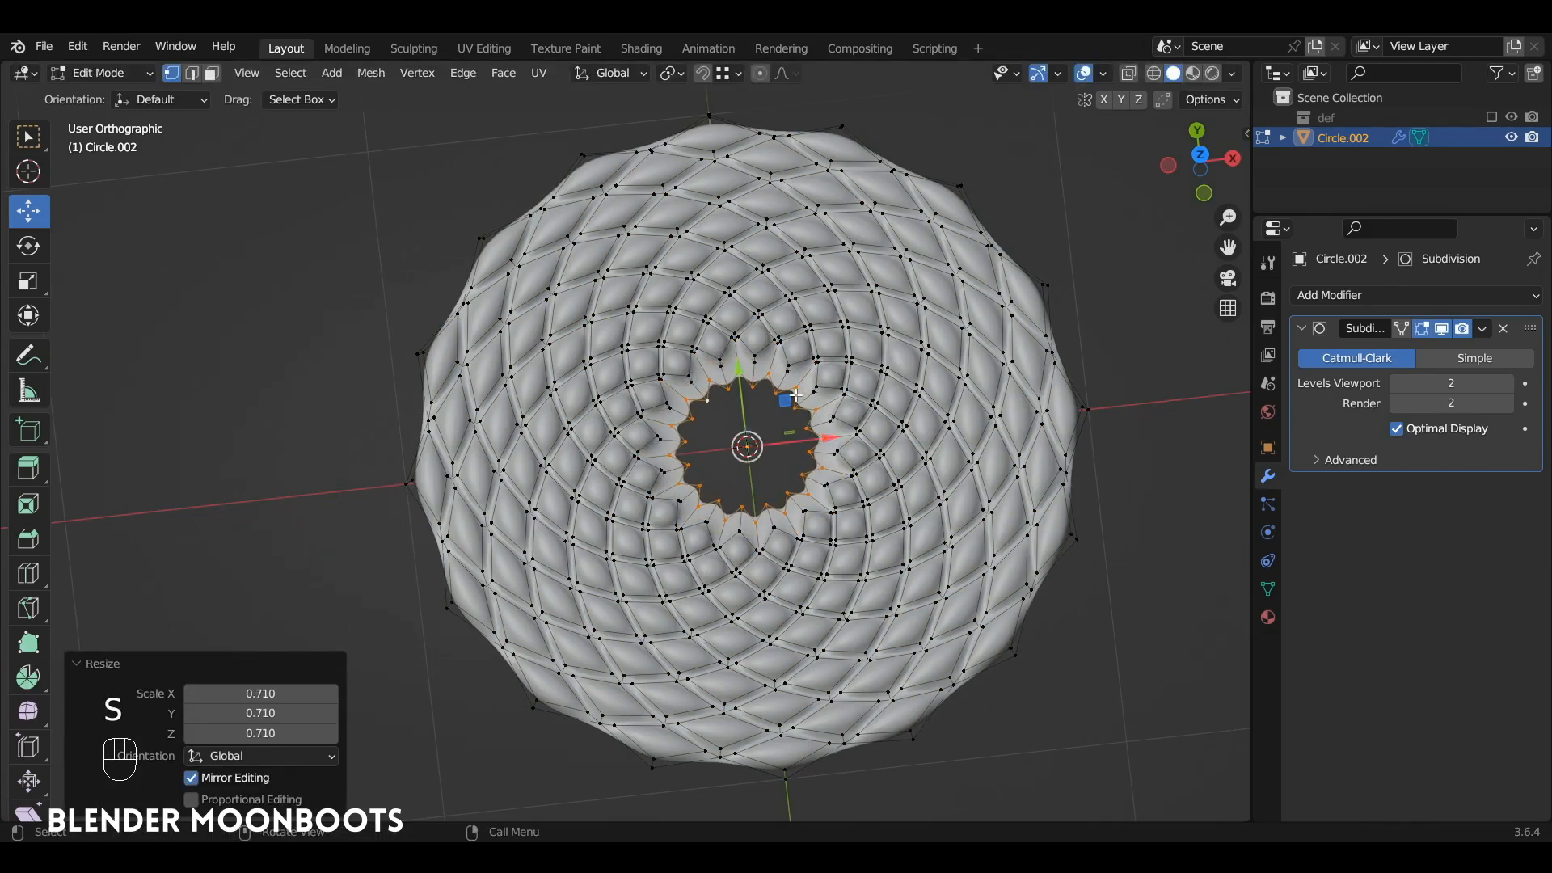
Step: Round the inner hole's edge loop with LoopTools Circle in top view and scale it by 1.114
key("KP_7")
right_click(742, 397)
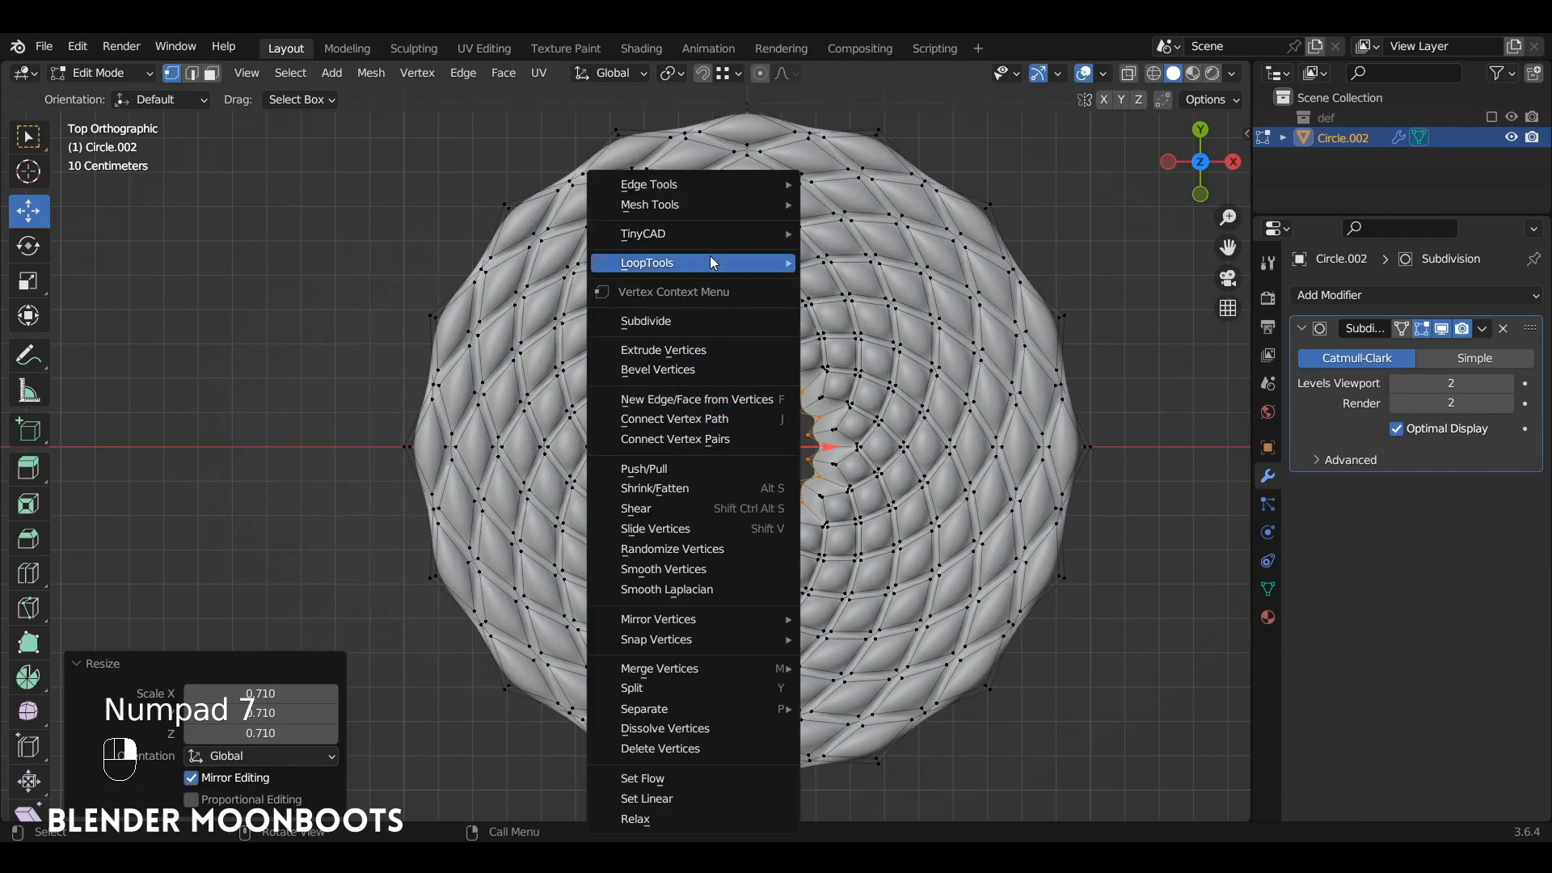
mouse_move(711, 260)
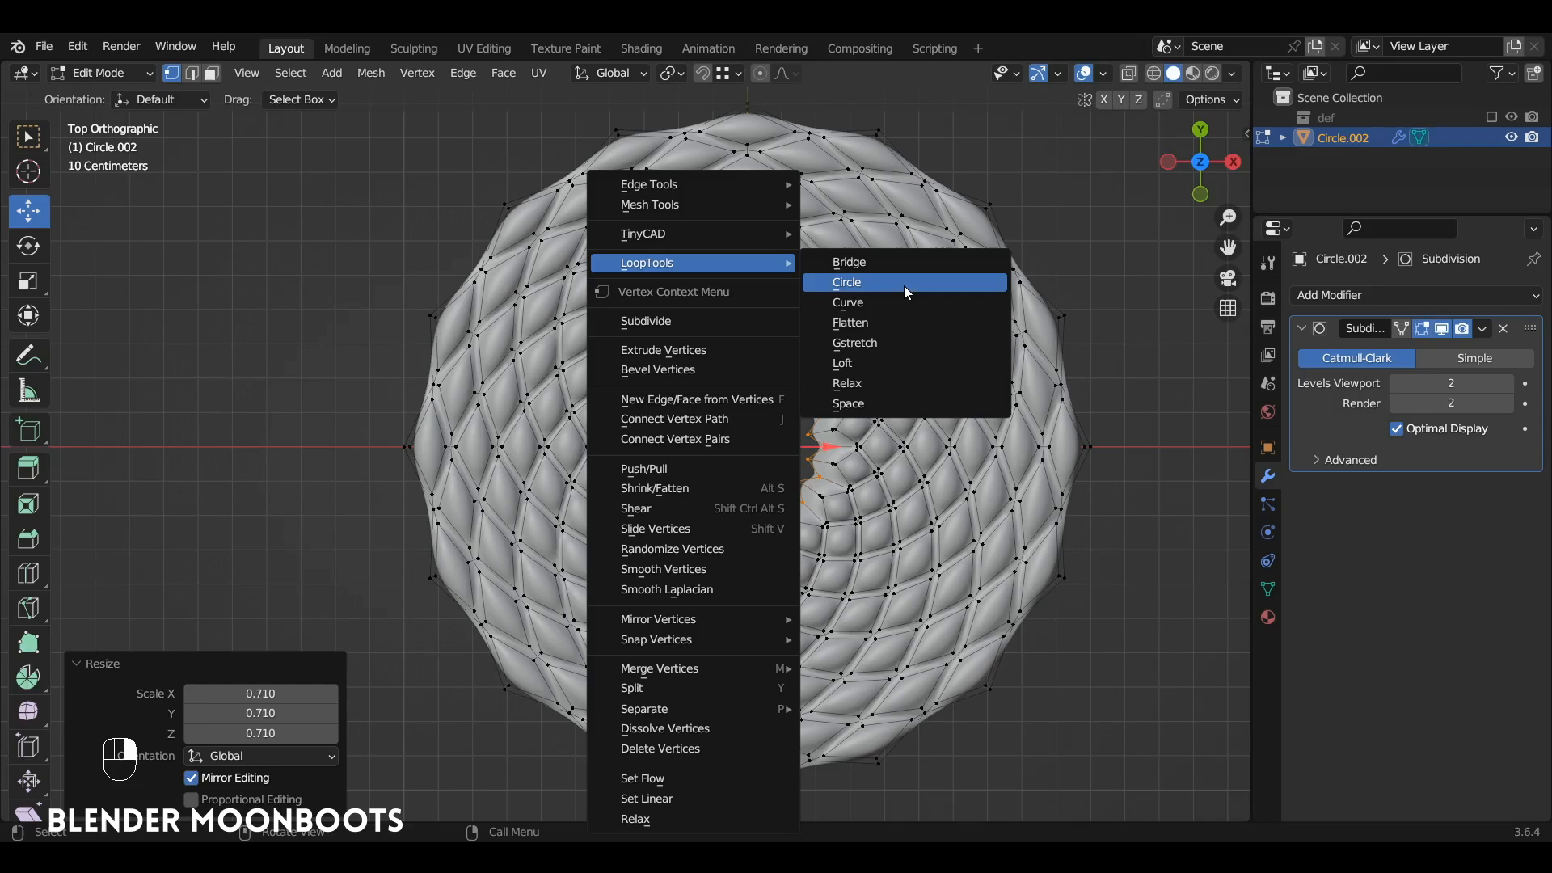
left_click(925, 284)
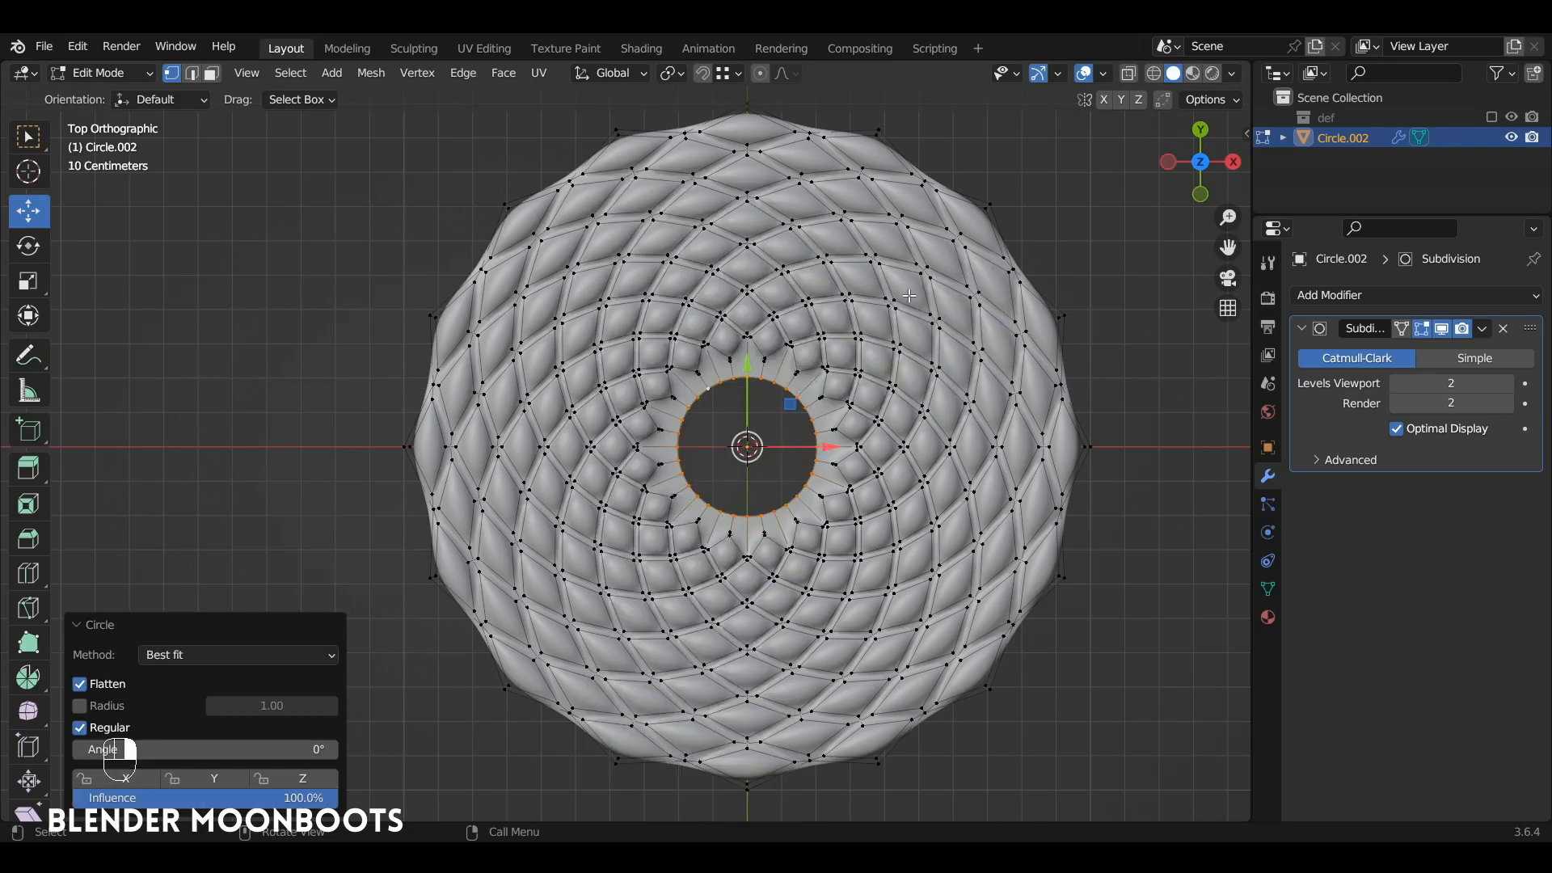
key("s")
left_click(890, 382)
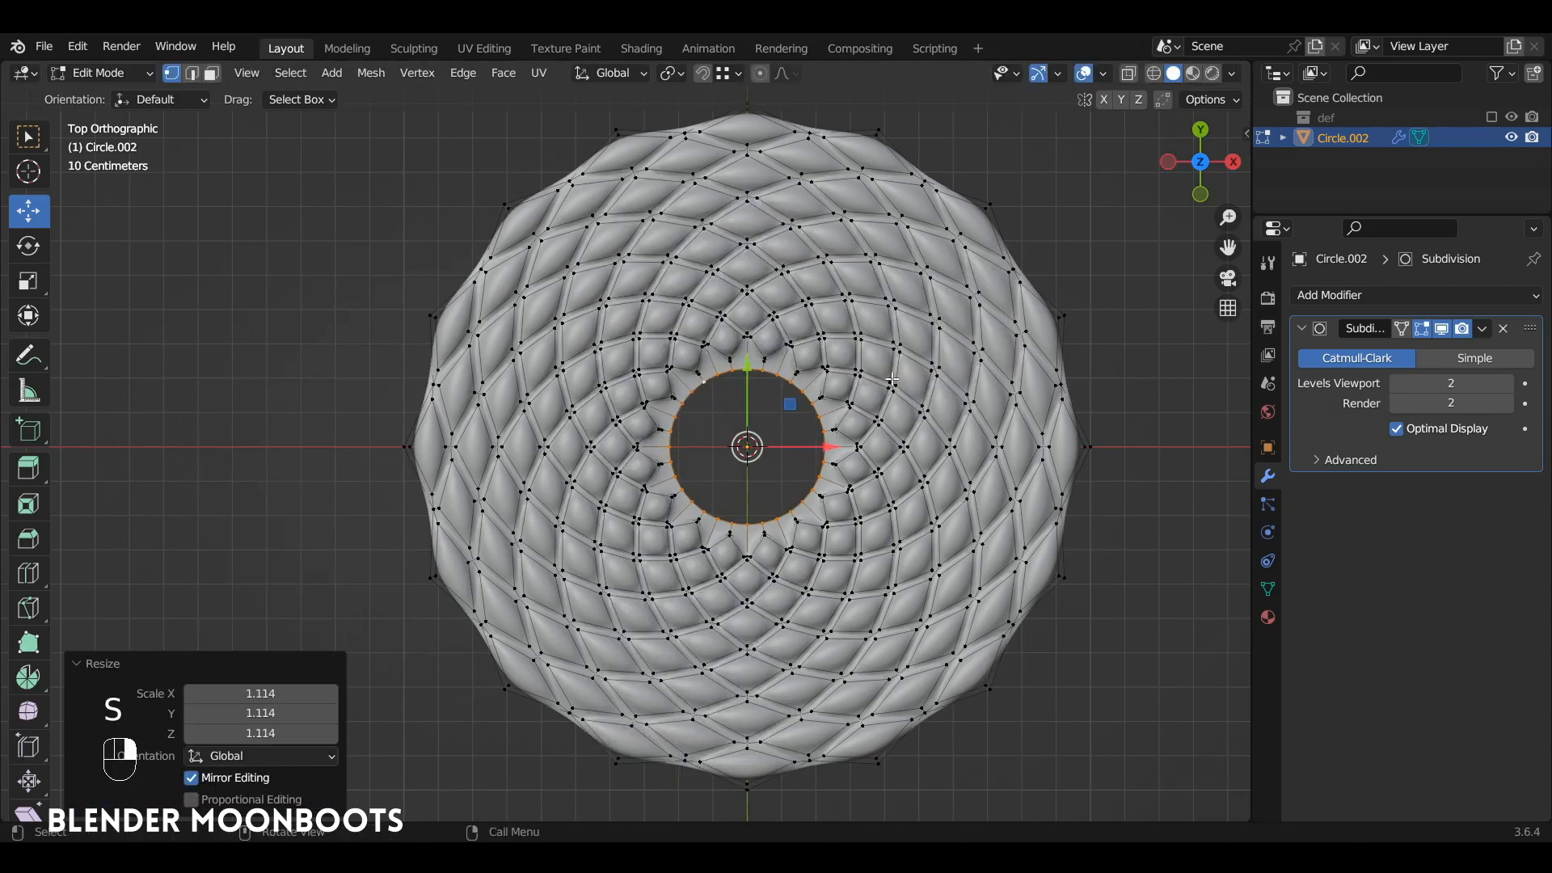
Step: Extrude the ring's outer boundary edge loop and scale it outward to about 1.074
left_click(1017, 242, "alt")
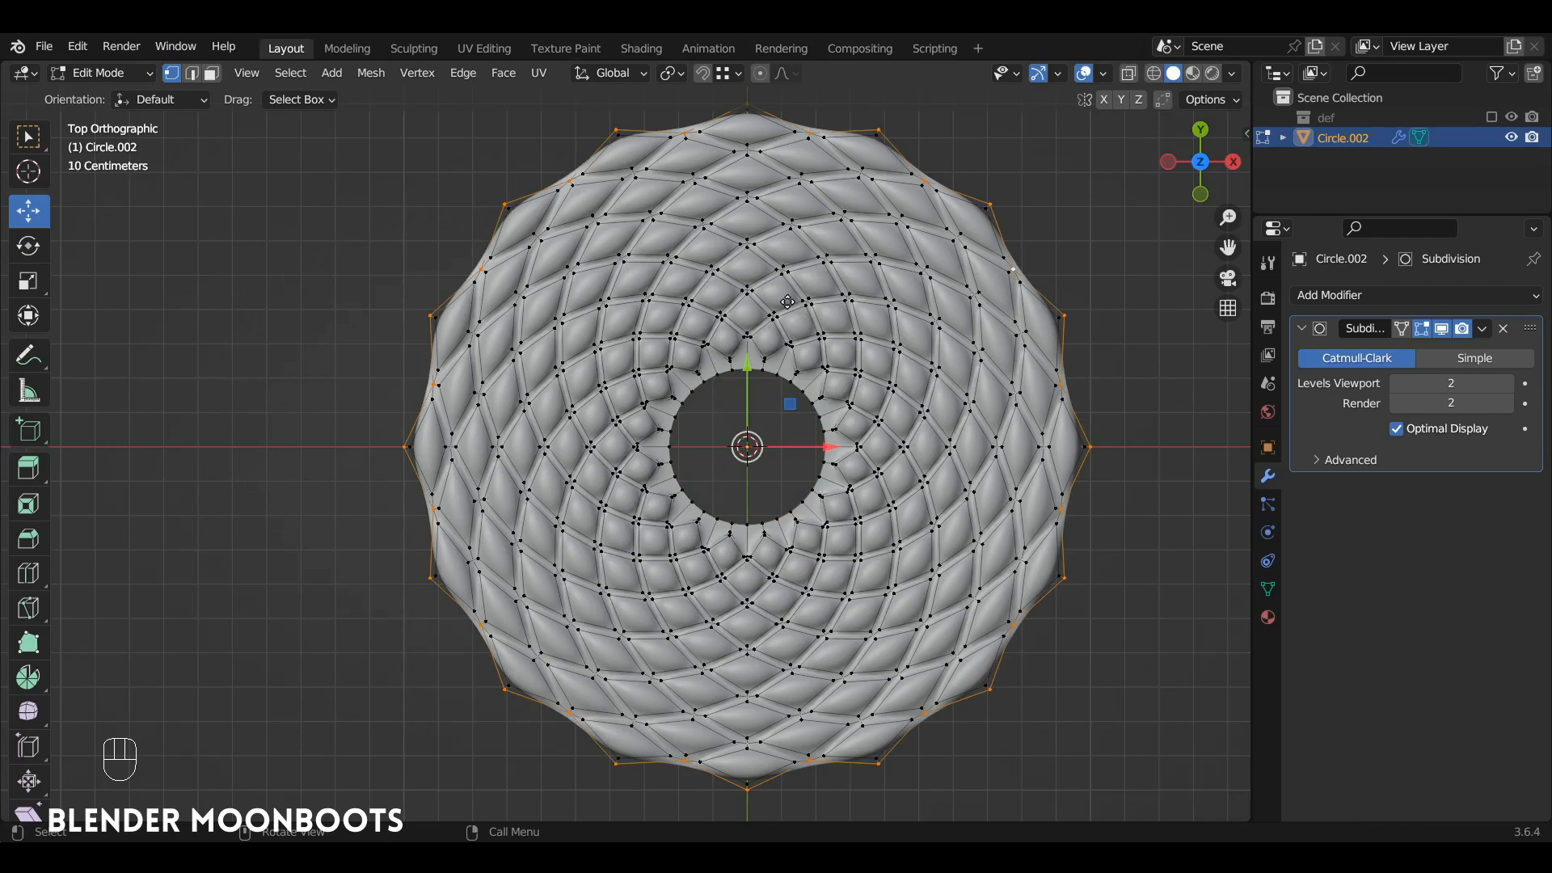
key("e")
key("s")
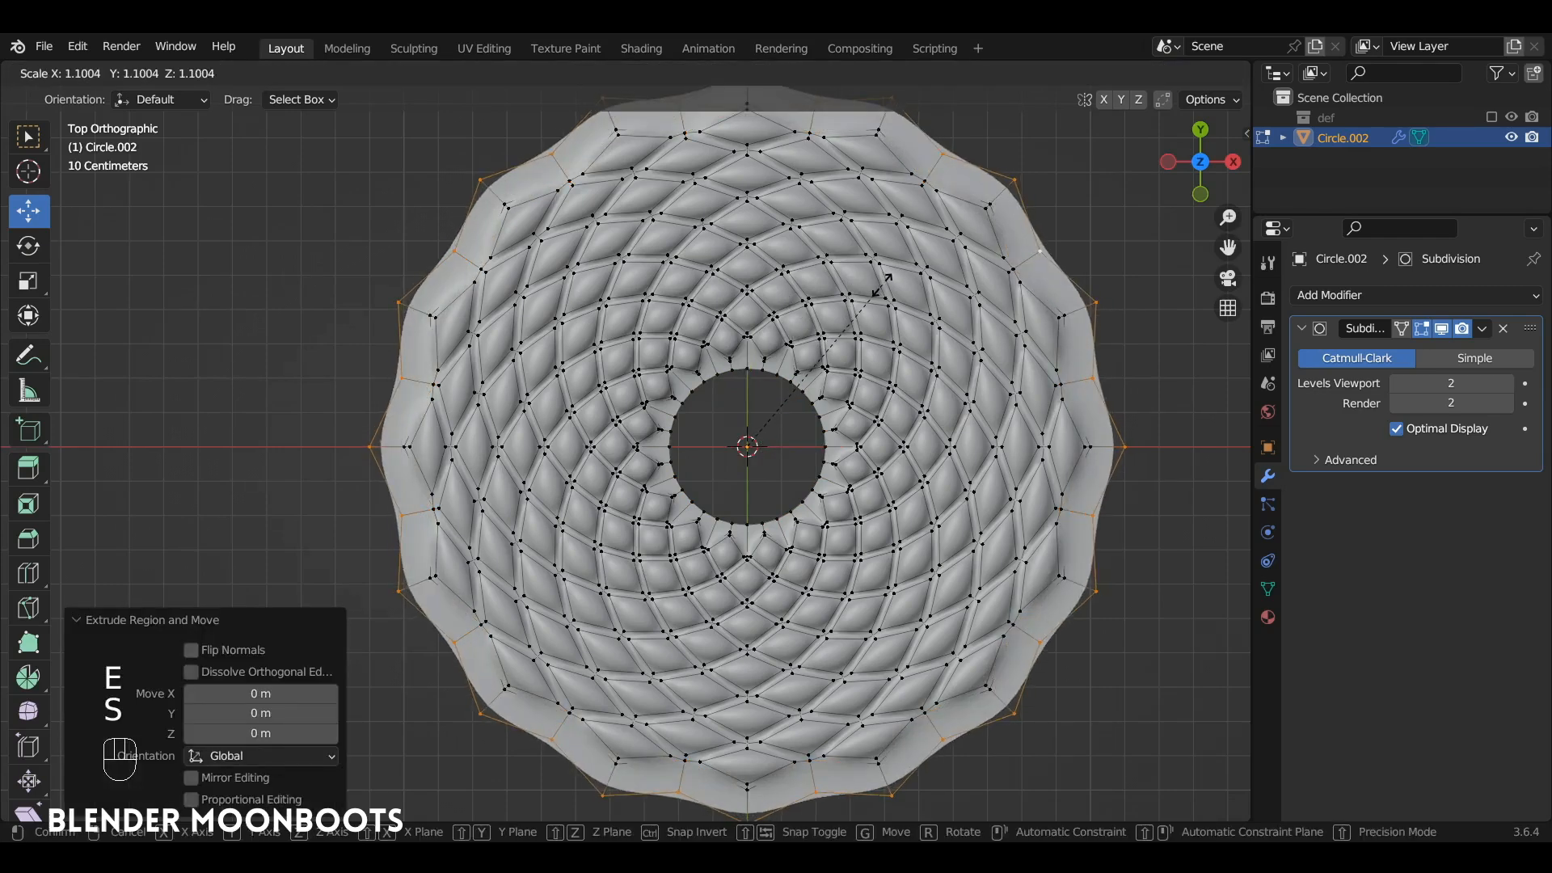
left_click(879, 287)
Step: Round the outer boundary loop with LoopTools Circle, scale it inward slightly and return to Object Mode
right_click(751, 299)
mouse_move(736, 261)
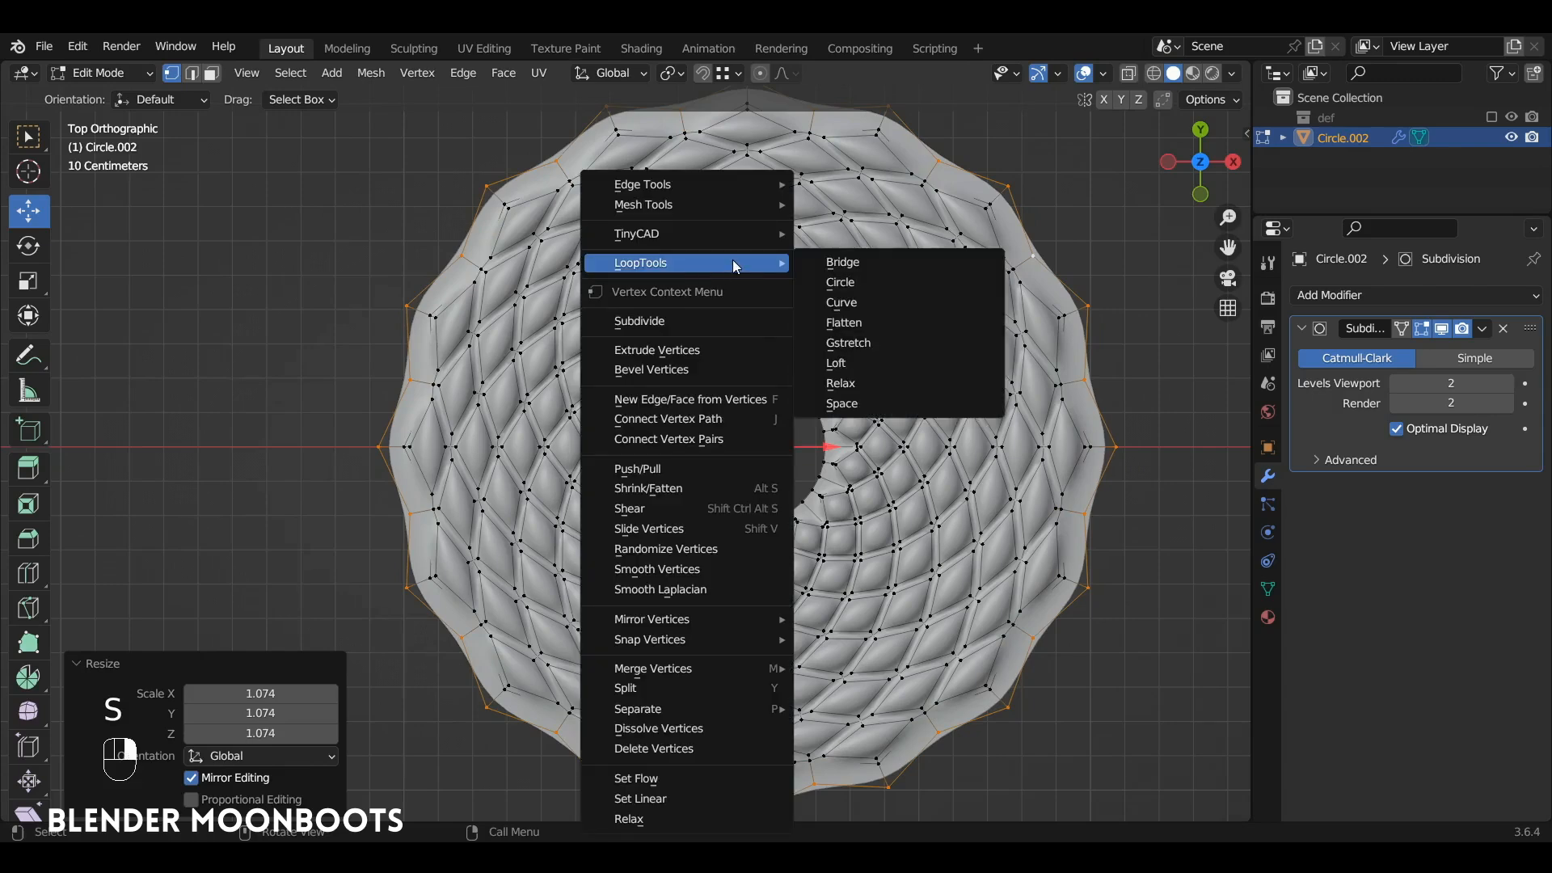
left_click(849, 283)
key("s")
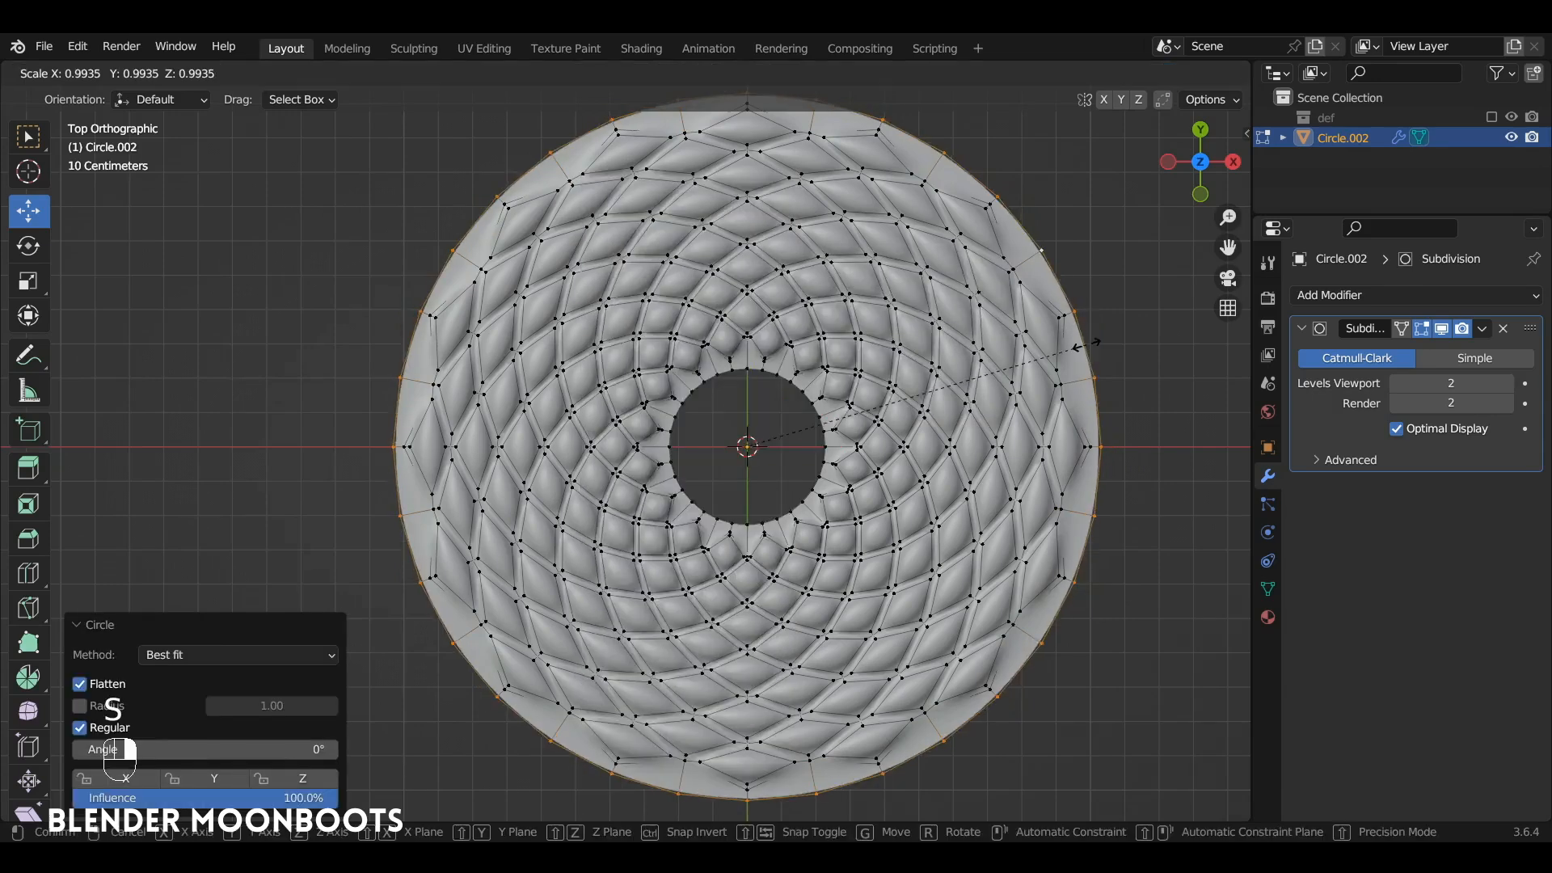
left_click(1031, 361)
key("Tab")
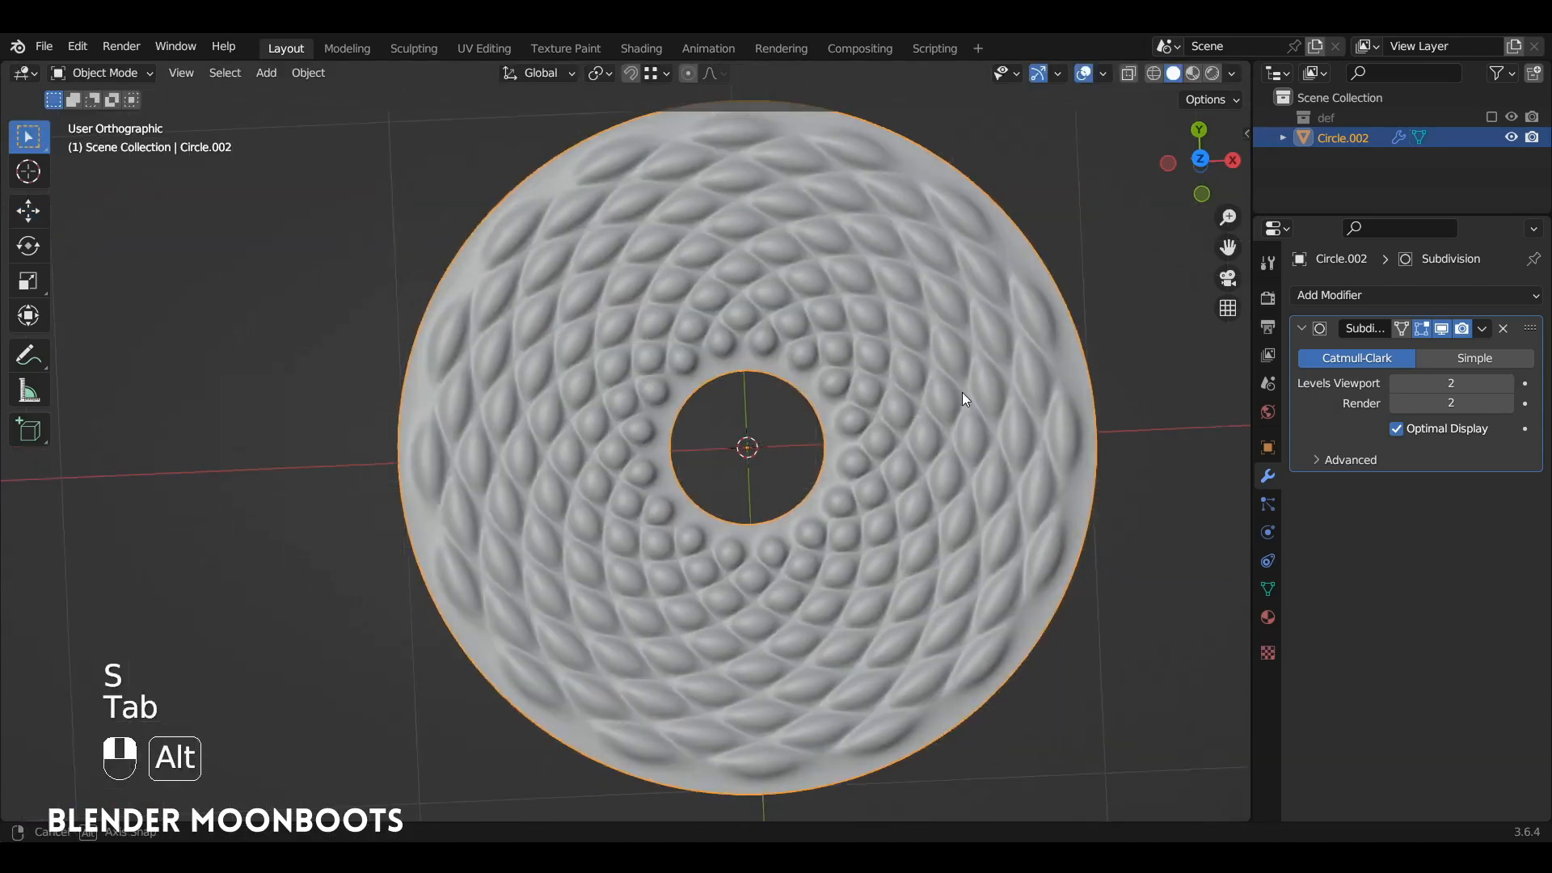
middle_click_drag(962, 396, 1017, 282, "alt")
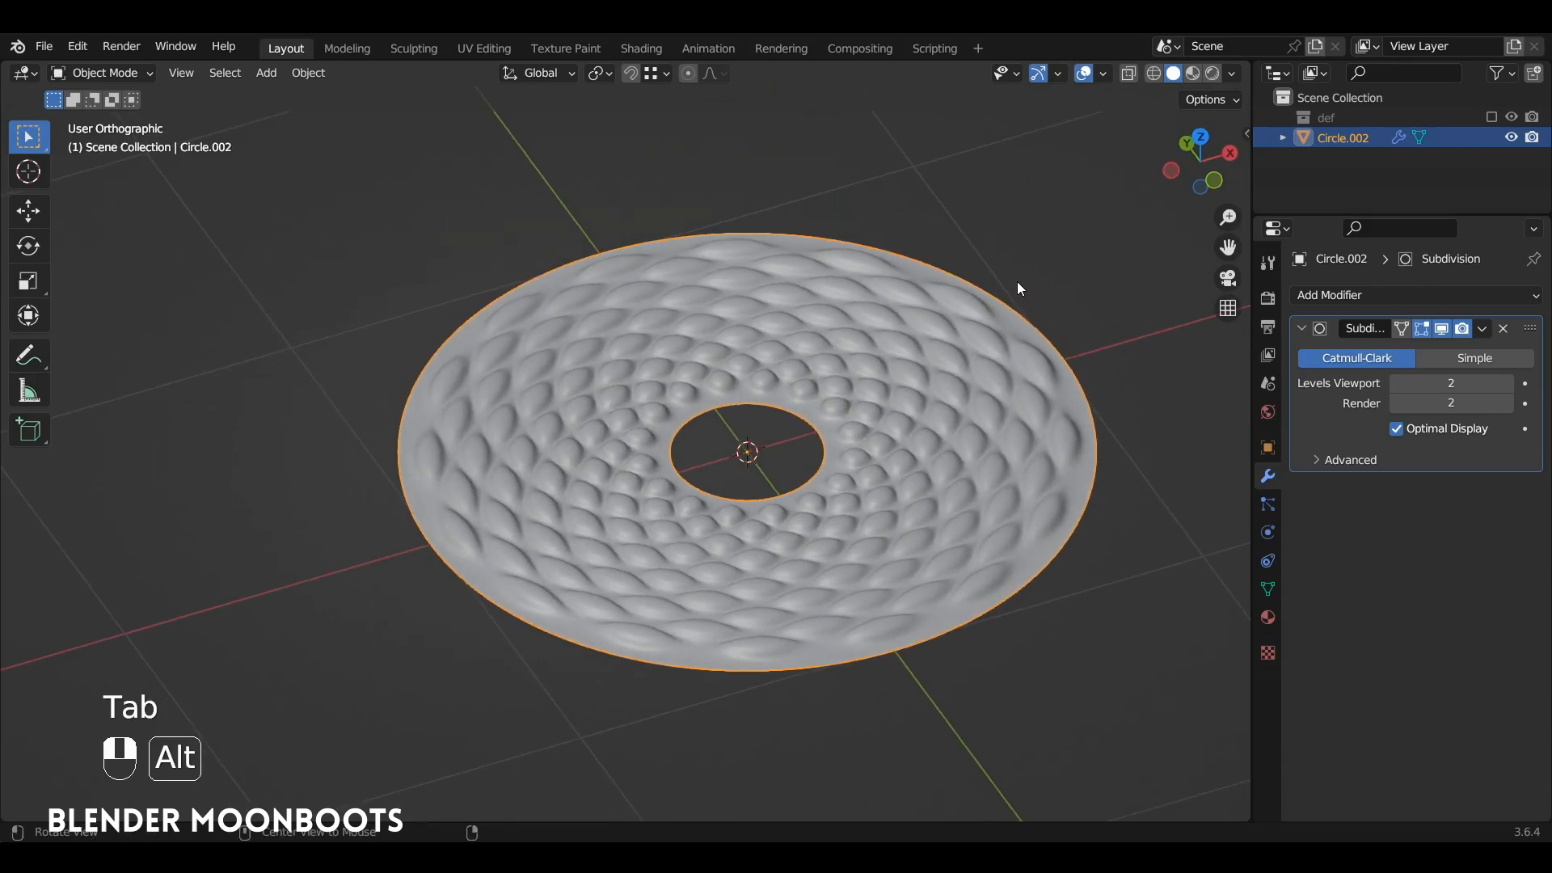
Step: Extrude the inner and outer boundary loops together downward along Z by about 0.19 m
key("Tab")
left_click(686, 419, "alt+shift")
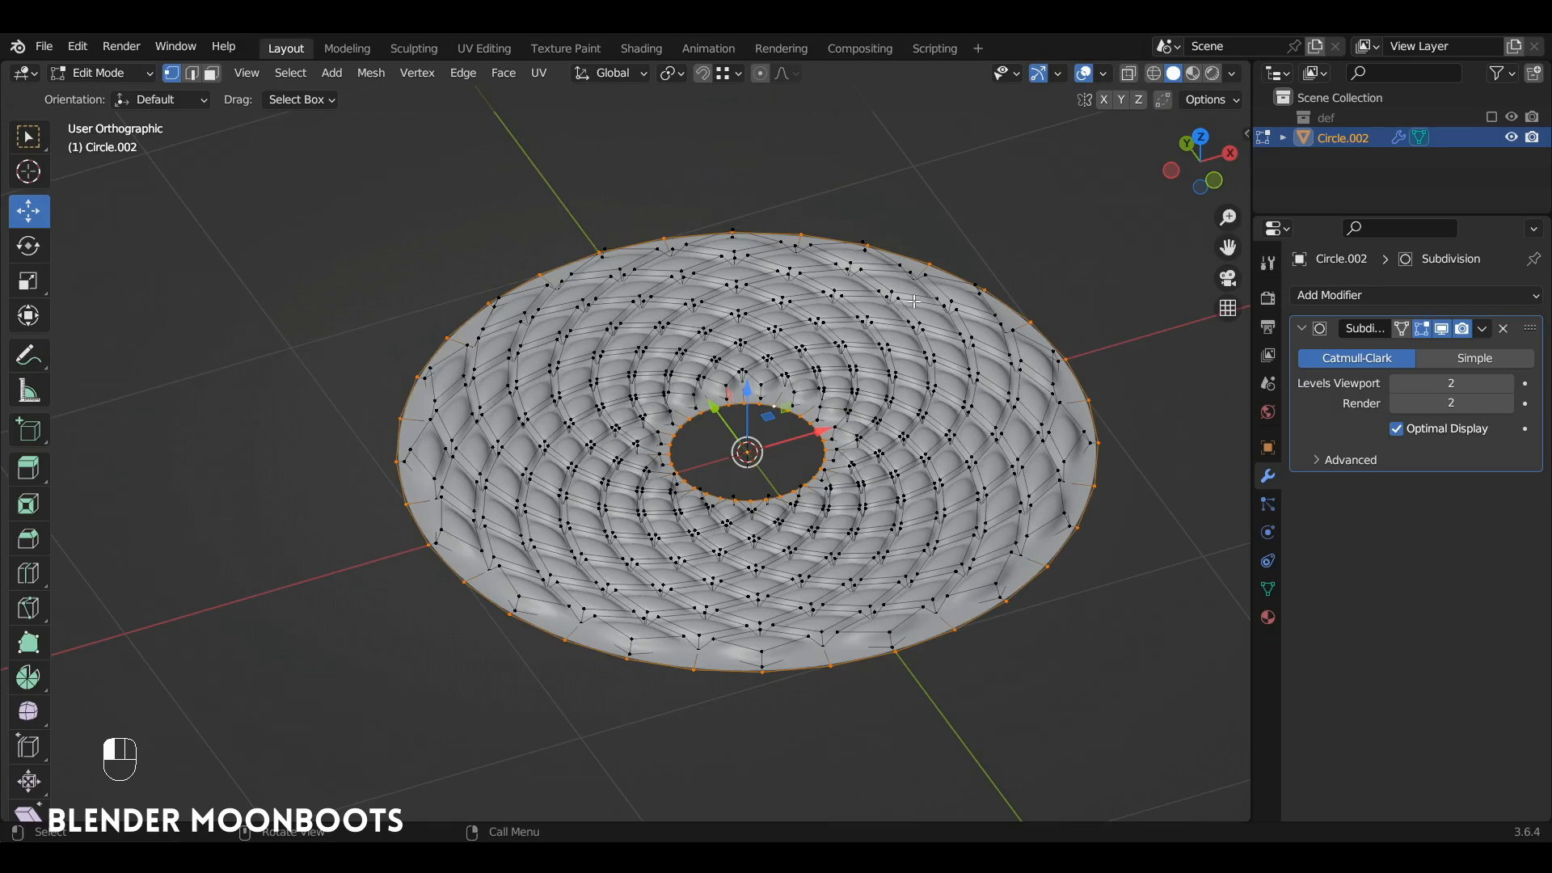
key("e")
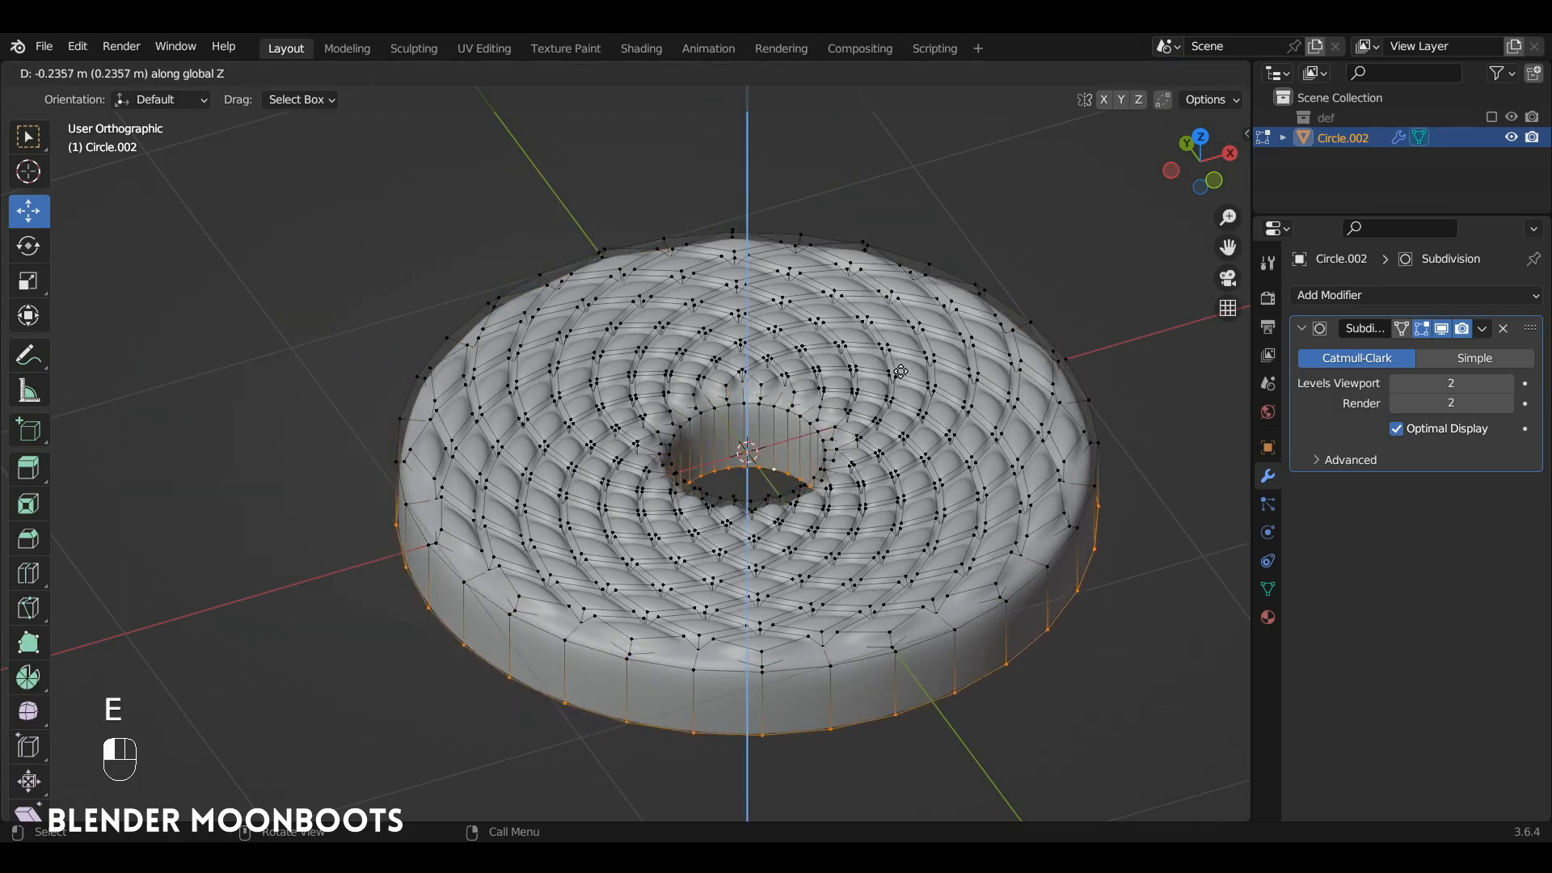
left_click(895, 361)
left_click_drag(895, 361, 855, 334, "alt")
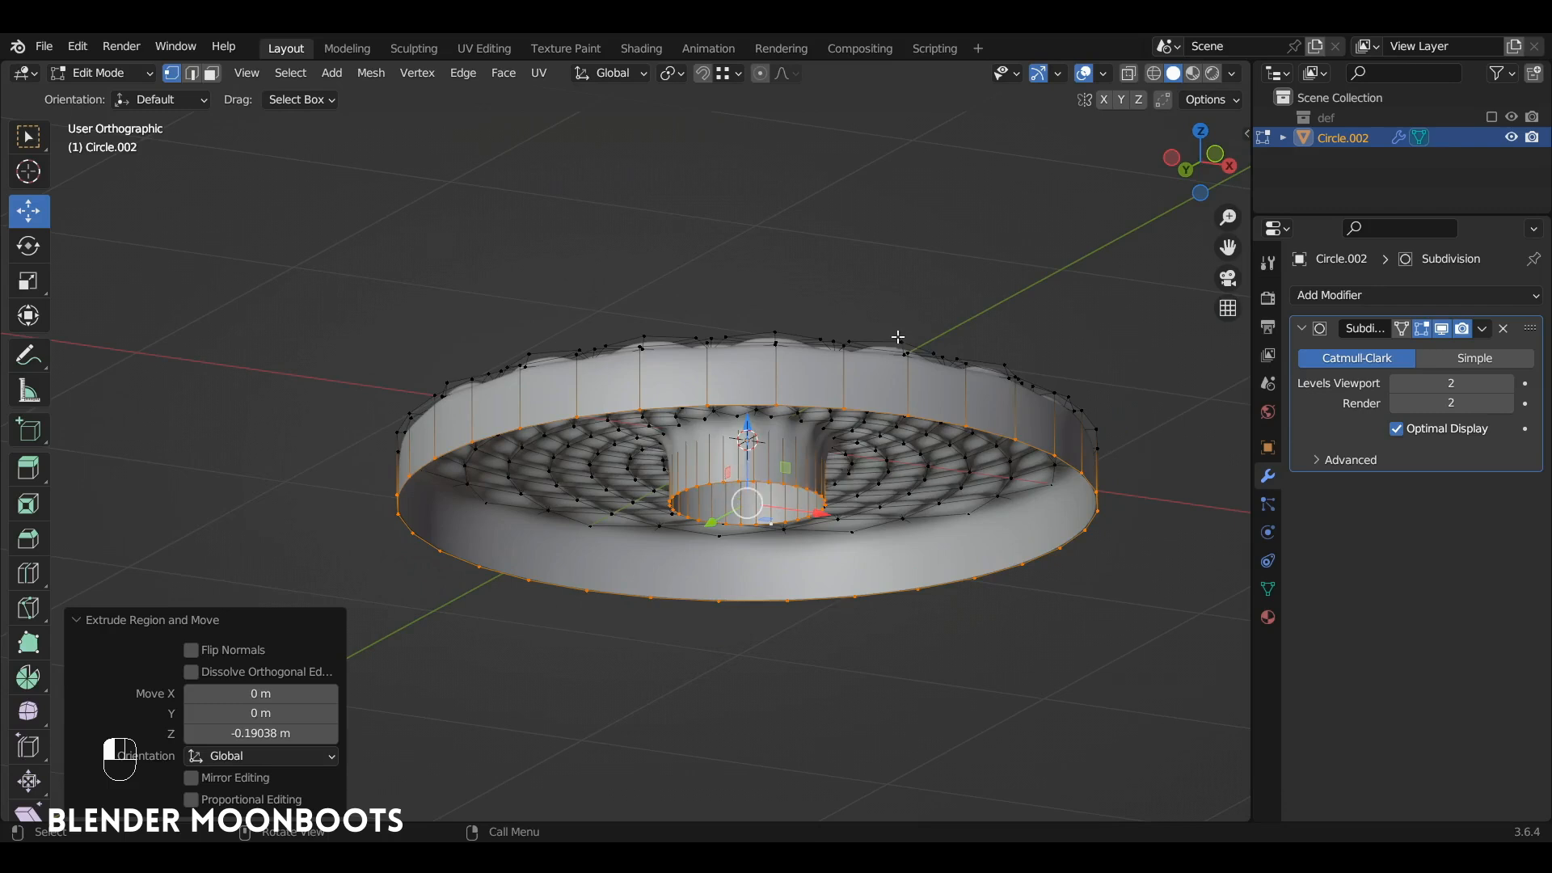
Step: Close the underside by bridging the two extruded boundary loops with LoopTools Bridge
right_click(853, 242)
mouse_move(842, 241)
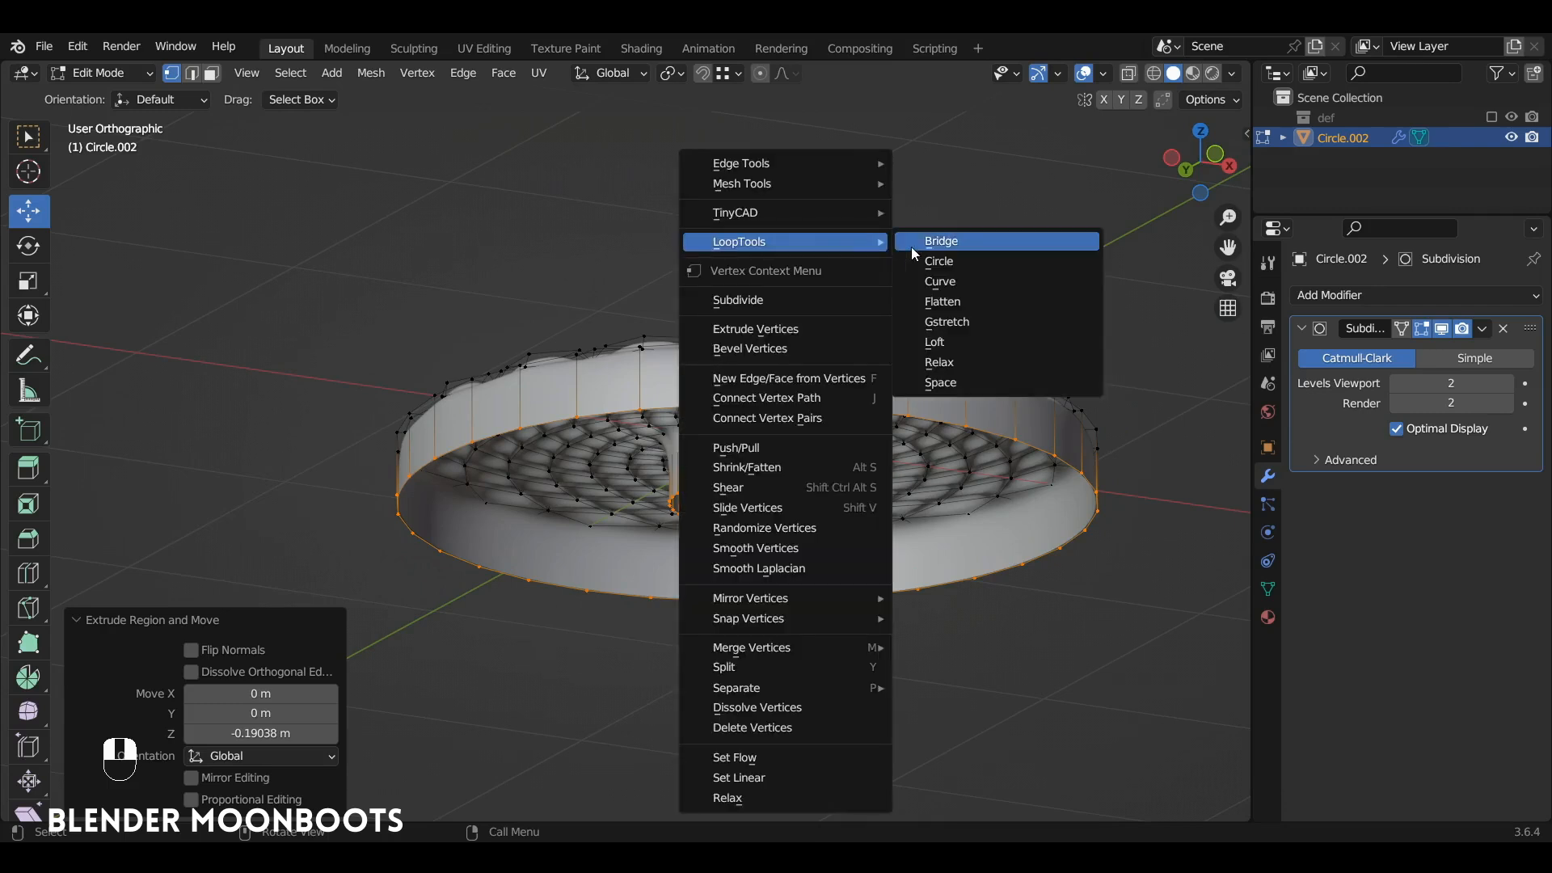
left_click(972, 241)
left_click_drag(962, 242, 896, 268, "alt")
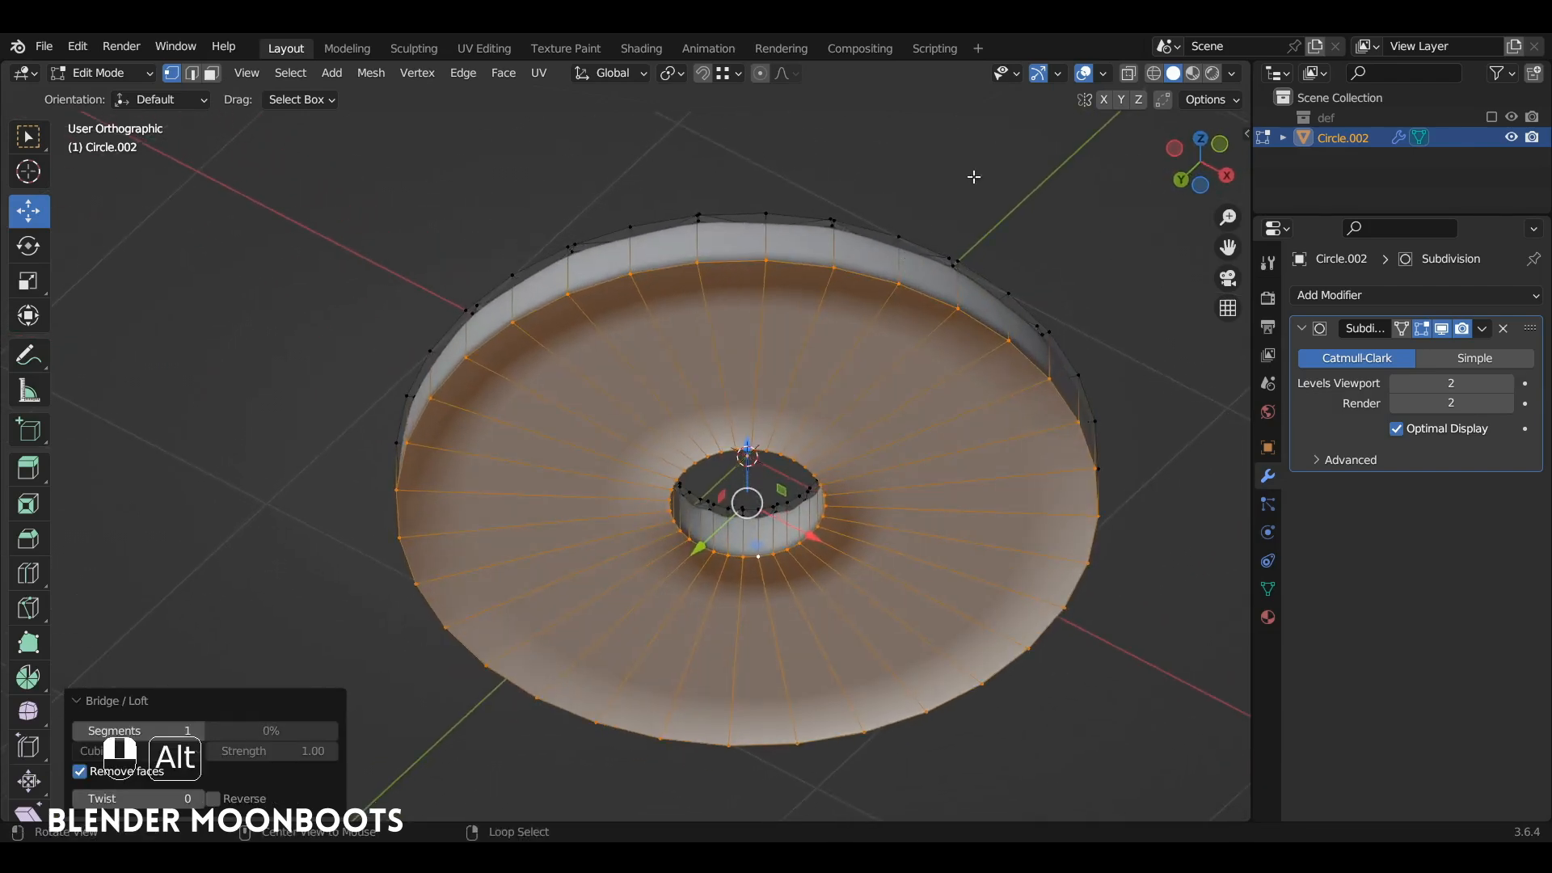
Step: Recalculate the whole mesh's normals to face outward, showing the Face Orientation overlay only while checking them
left_click(1103, 74)
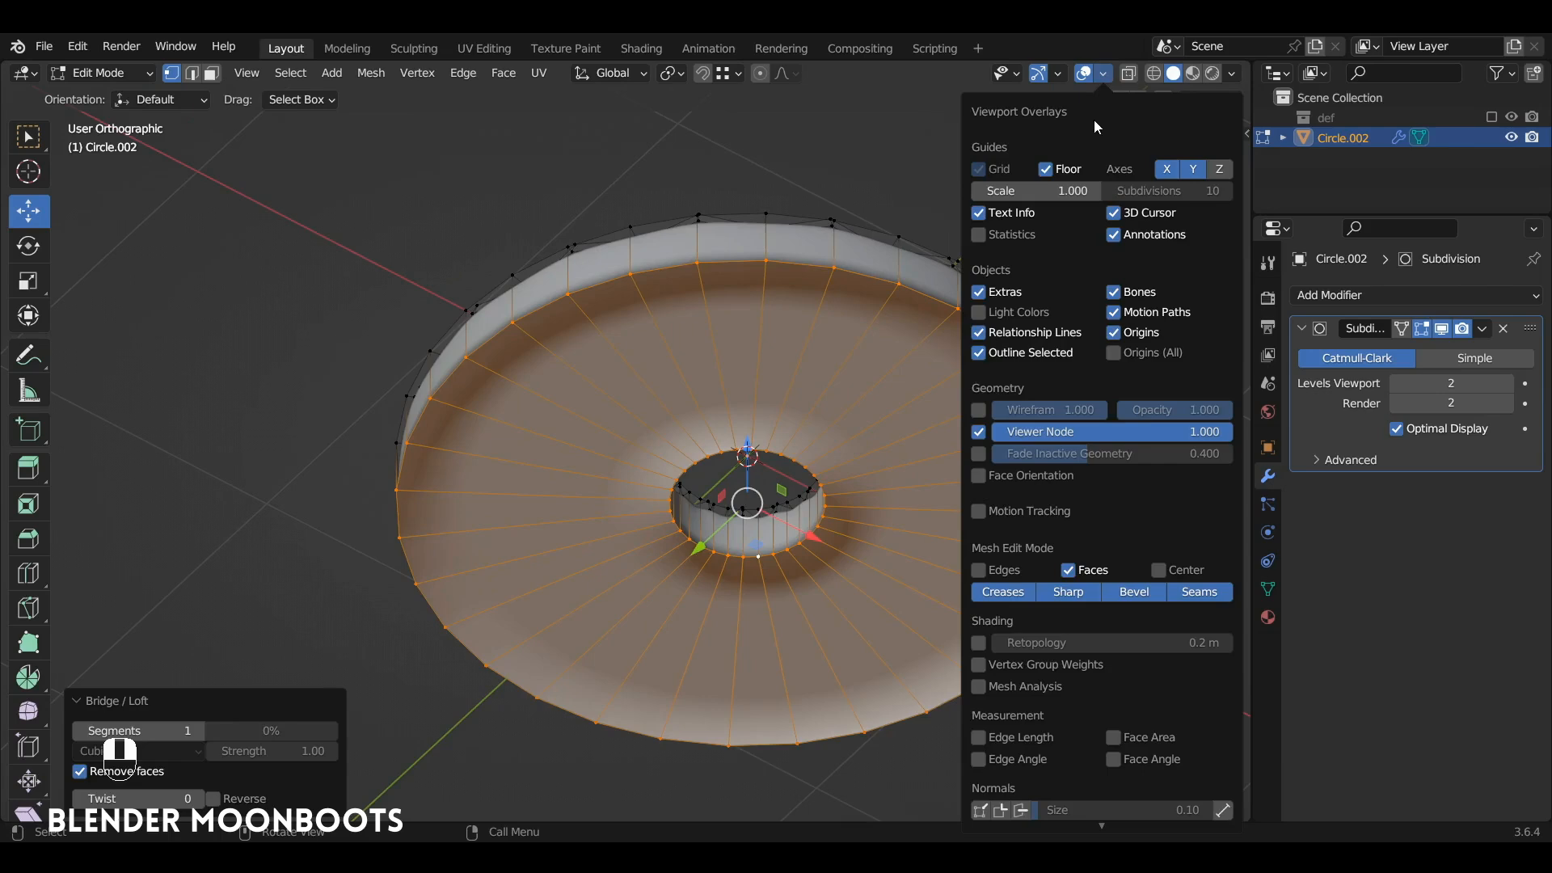
left_click(978, 476)
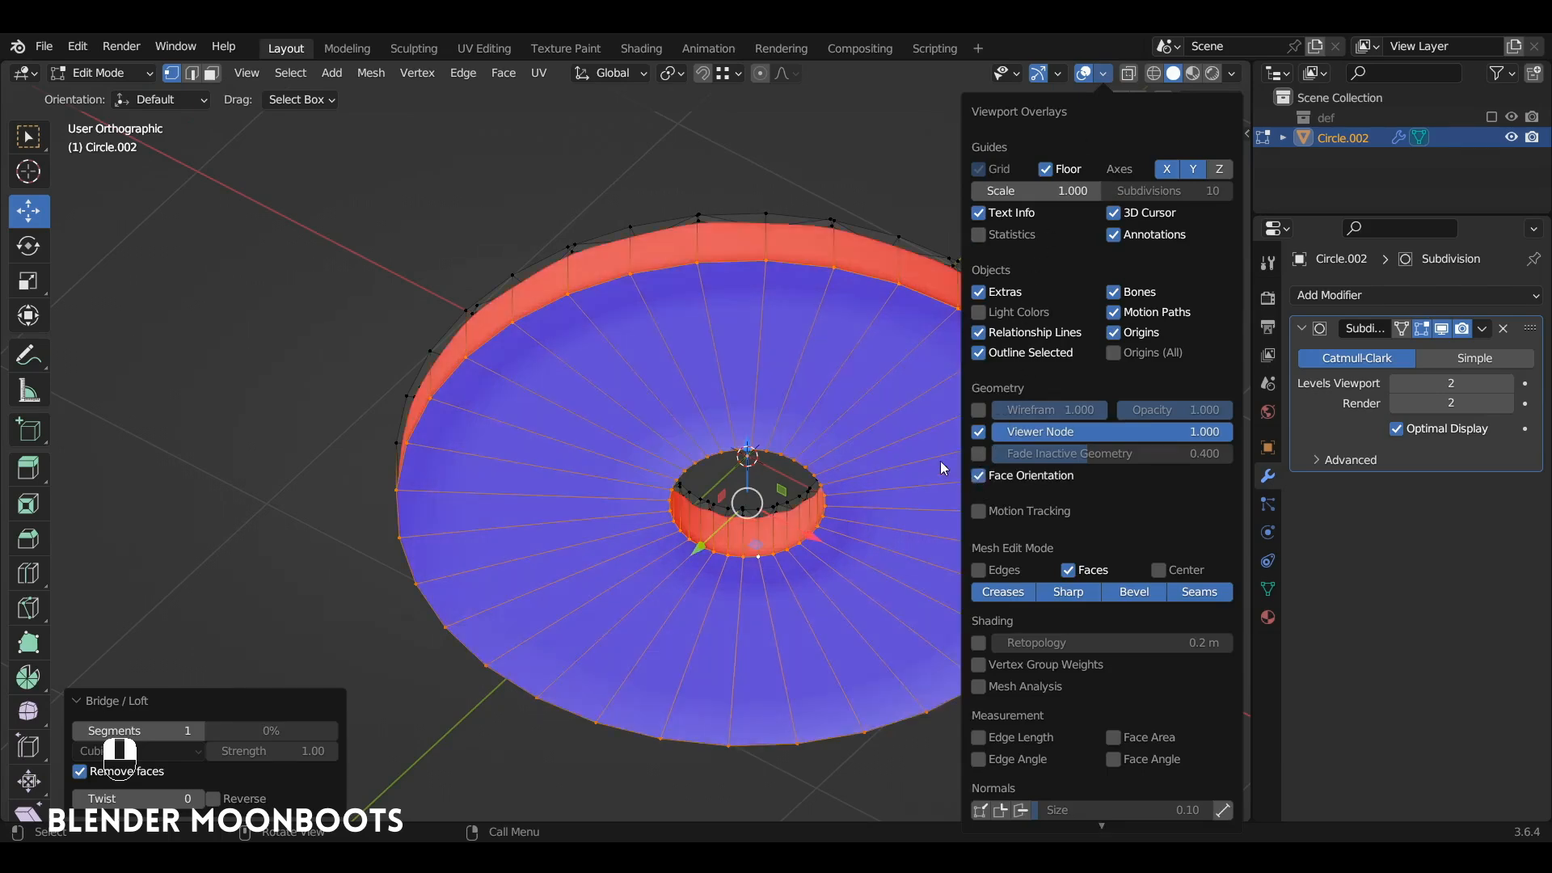
left_click_drag(861, 330, 837, 453, "alt")
left_click_drag(778, 371, 852, 359, "alt")
key("a")
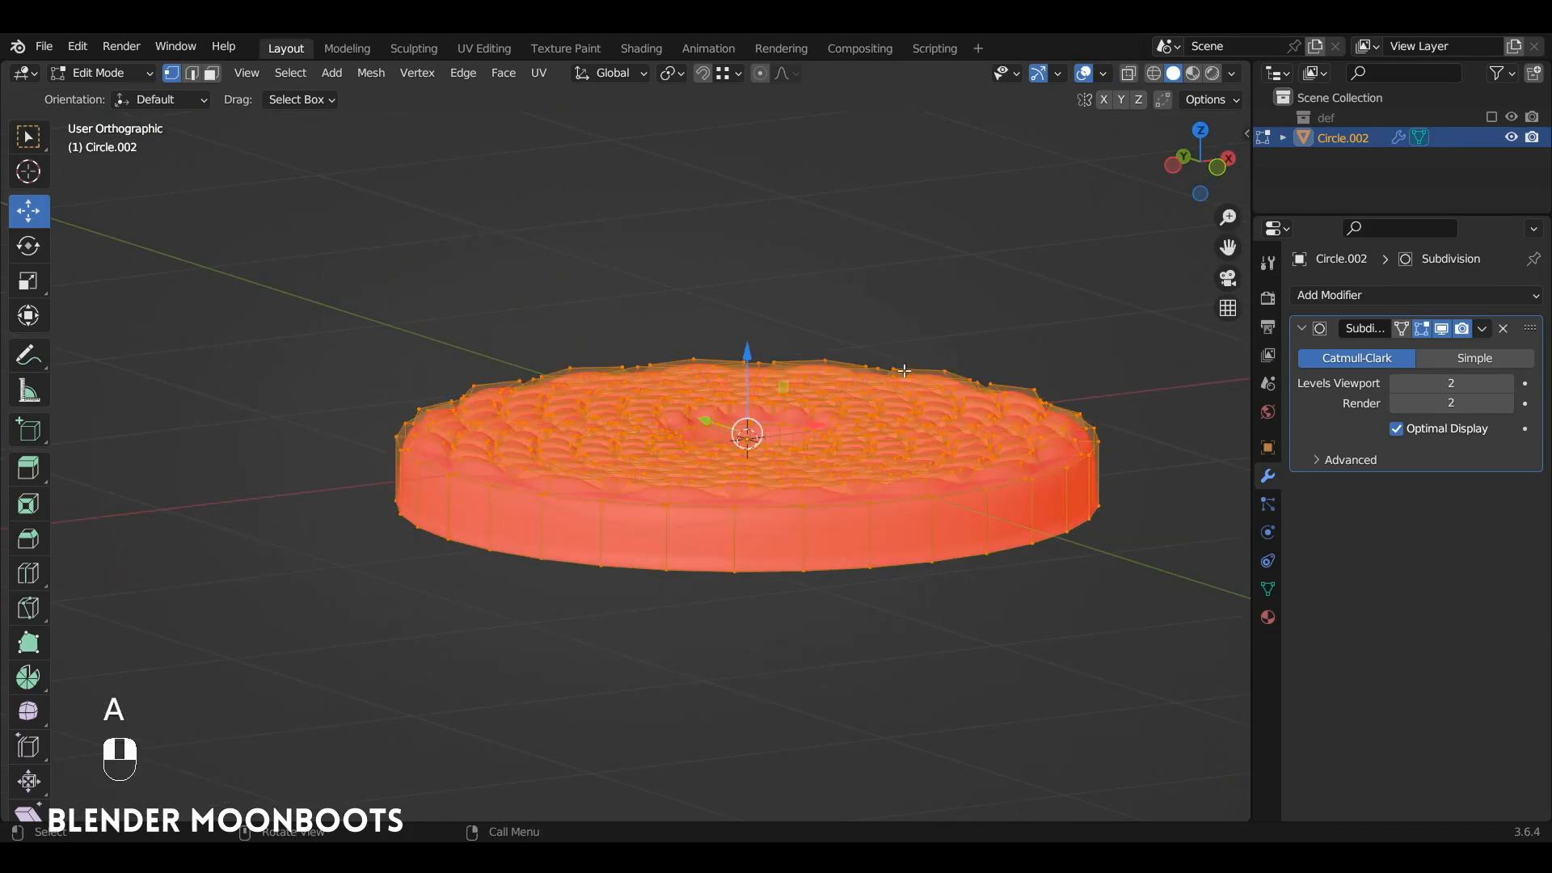
key("shift+n")
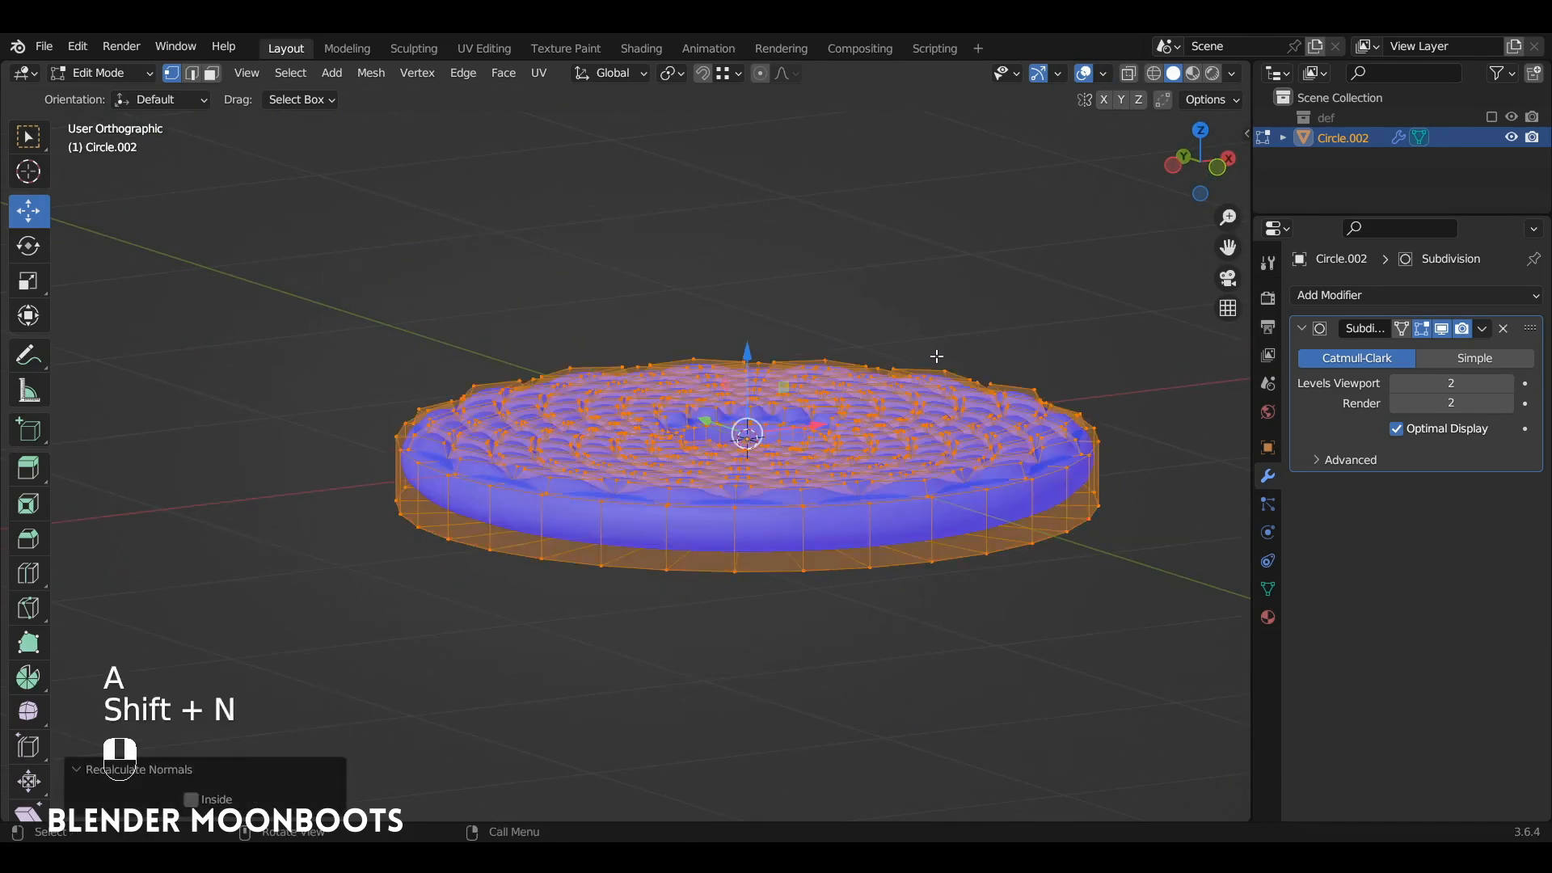
left_click_drag(878, 423, 880, 438, "alt")
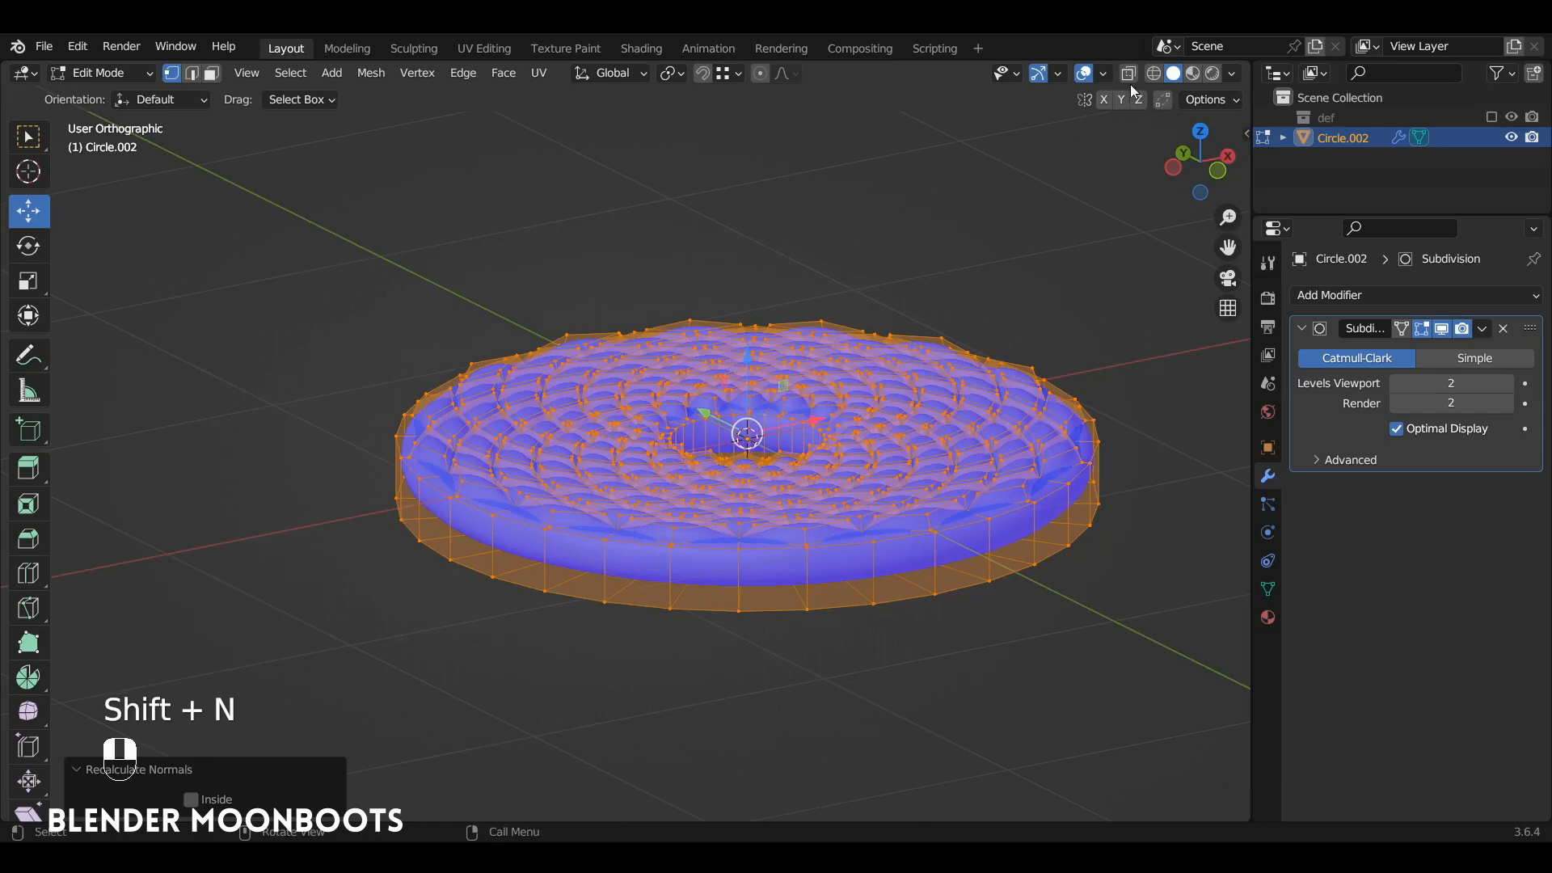
left_click(1104, 76)
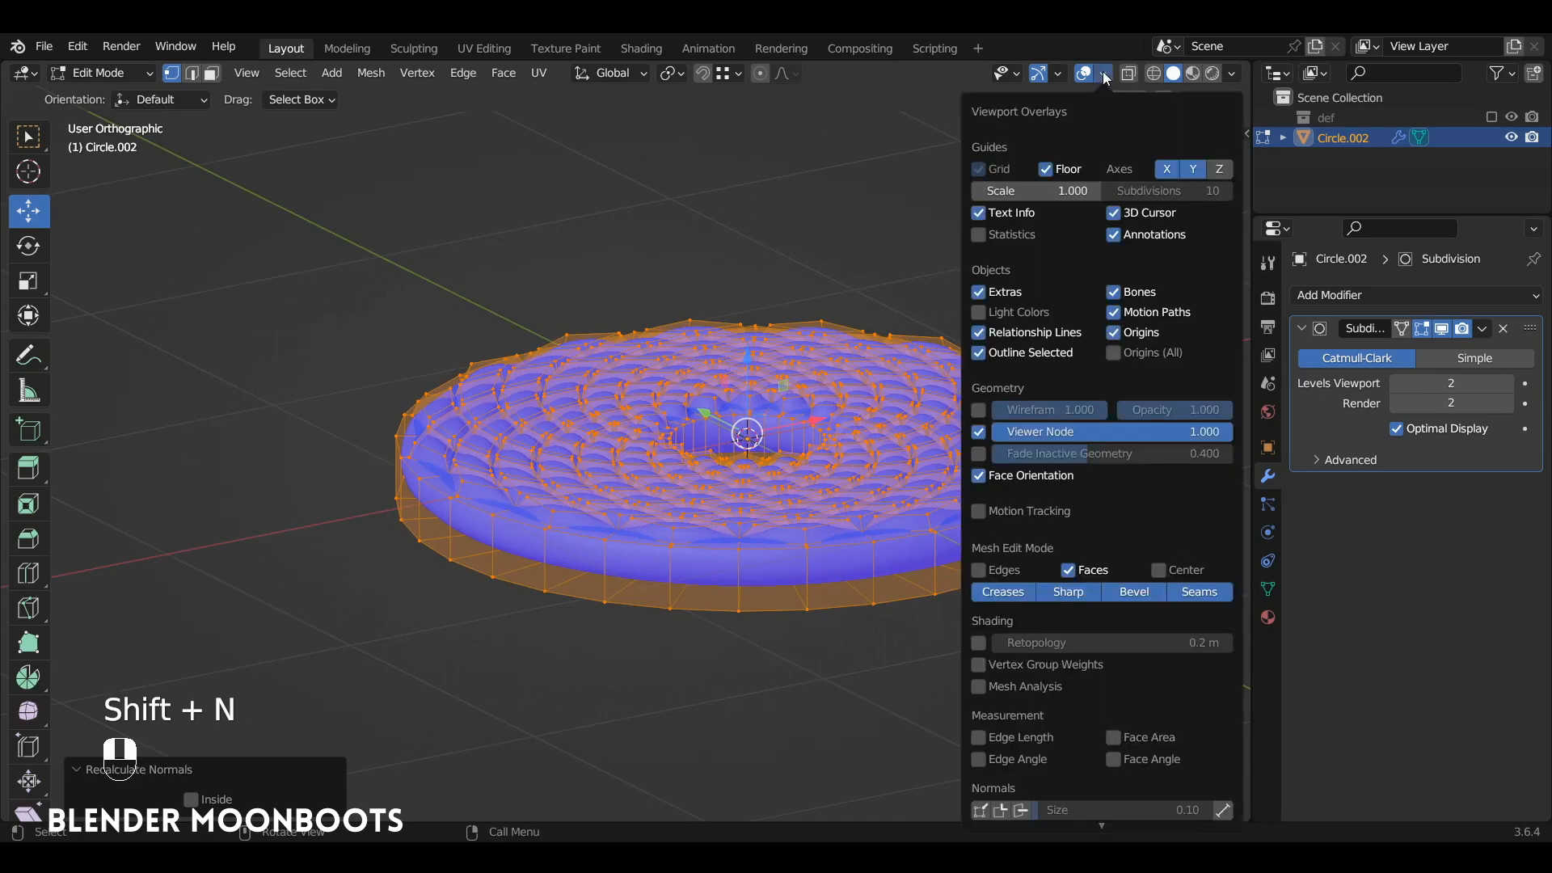
left_click(978, 476)
Step: Bevel the upper and lower rim edge loops of the ring's outer side and inner hole by about 0.022 m with 2 segments, then return to Object Mode
key("2")
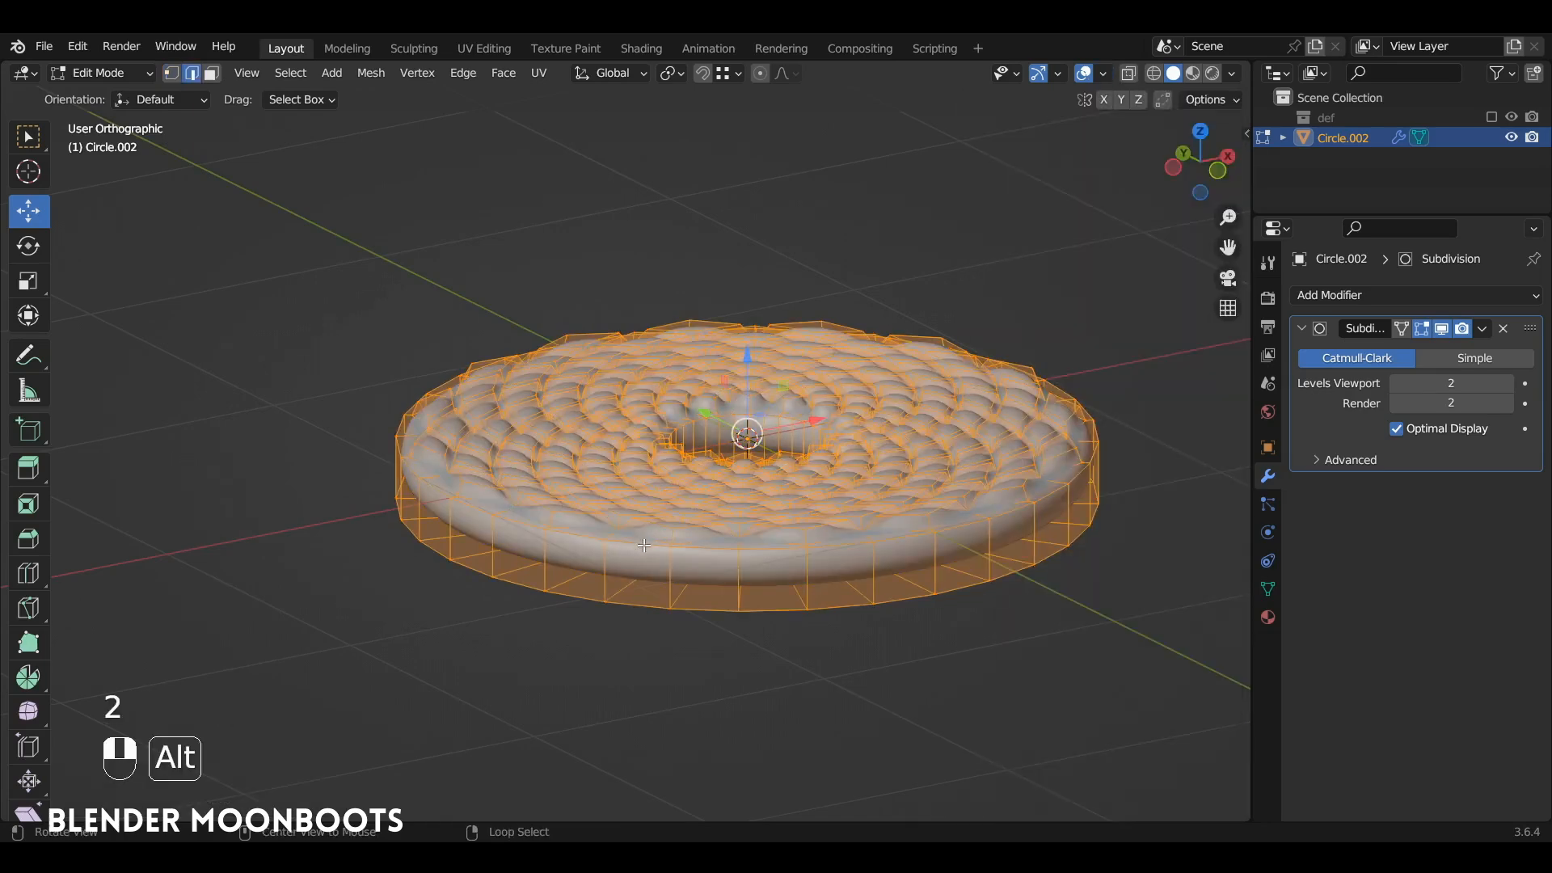
left_click(644, 548, "alt")
left_click(621, 605, "alt+shift")
left_click_drag(636, 591, 592, 646, "alt")
left_click_drag(591, 646, 712, 453, "alt+shift")
left_click(787, 349, "alt+shift")
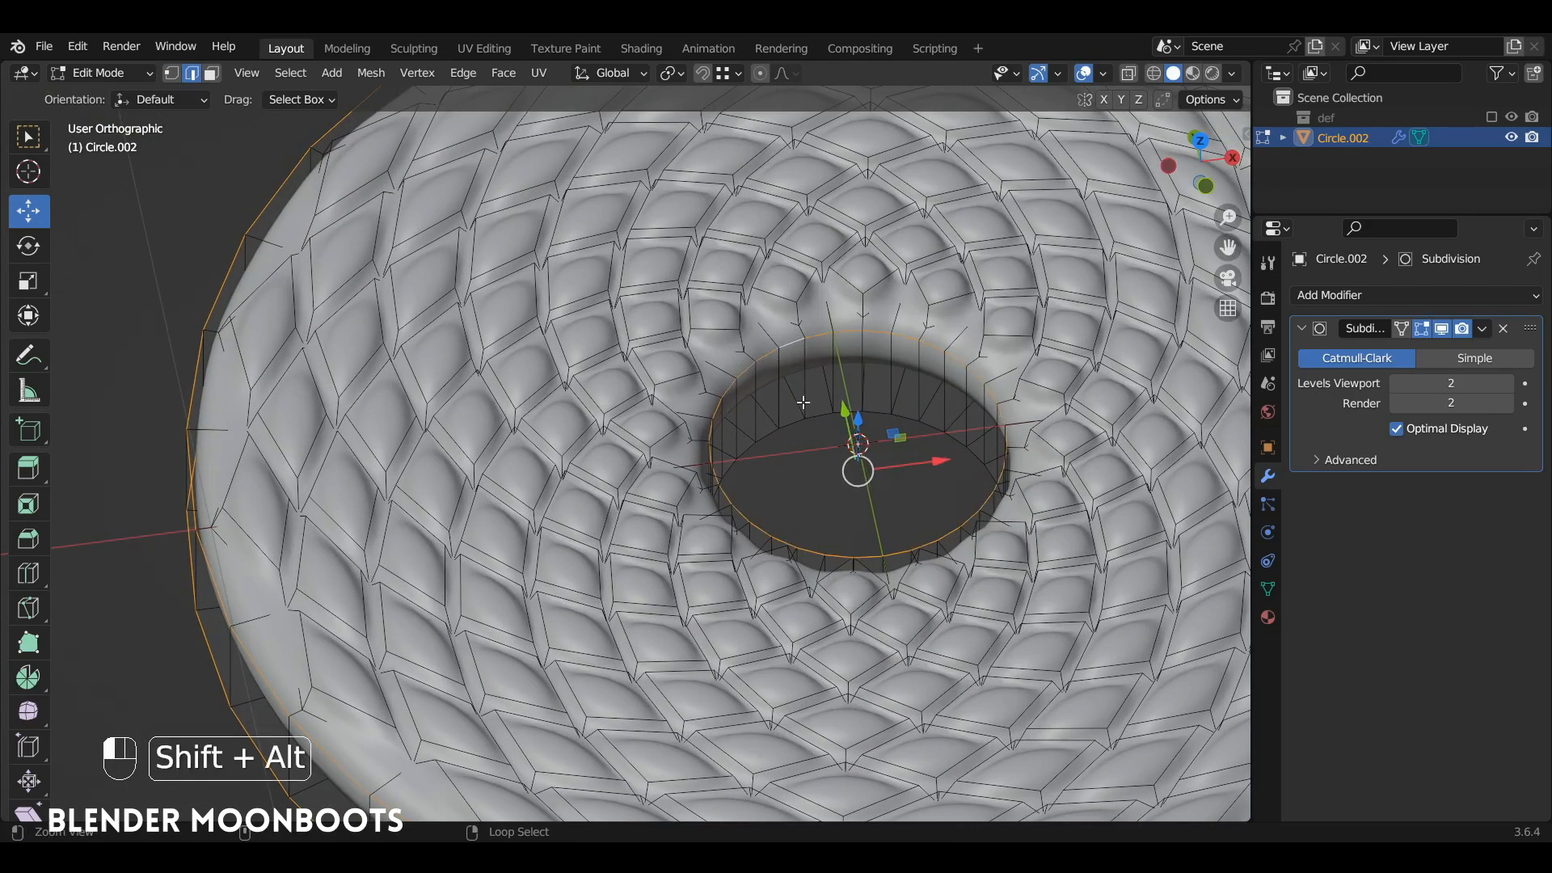
left_click(793, 421, "alt+shift")
key("ctrl+b")
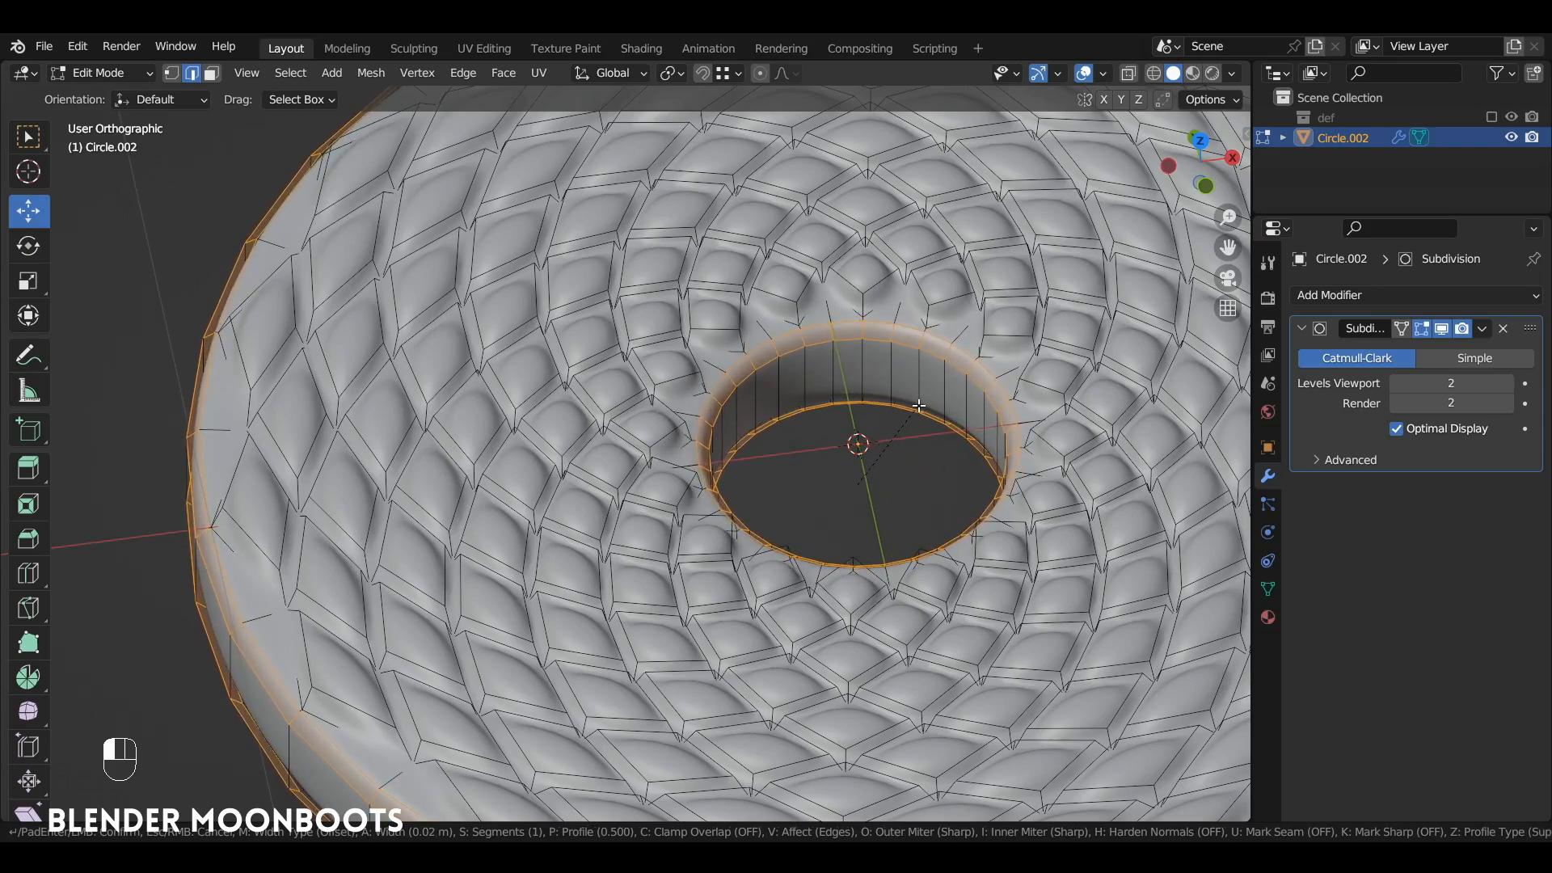
scroll(917, 408, "up", 1)
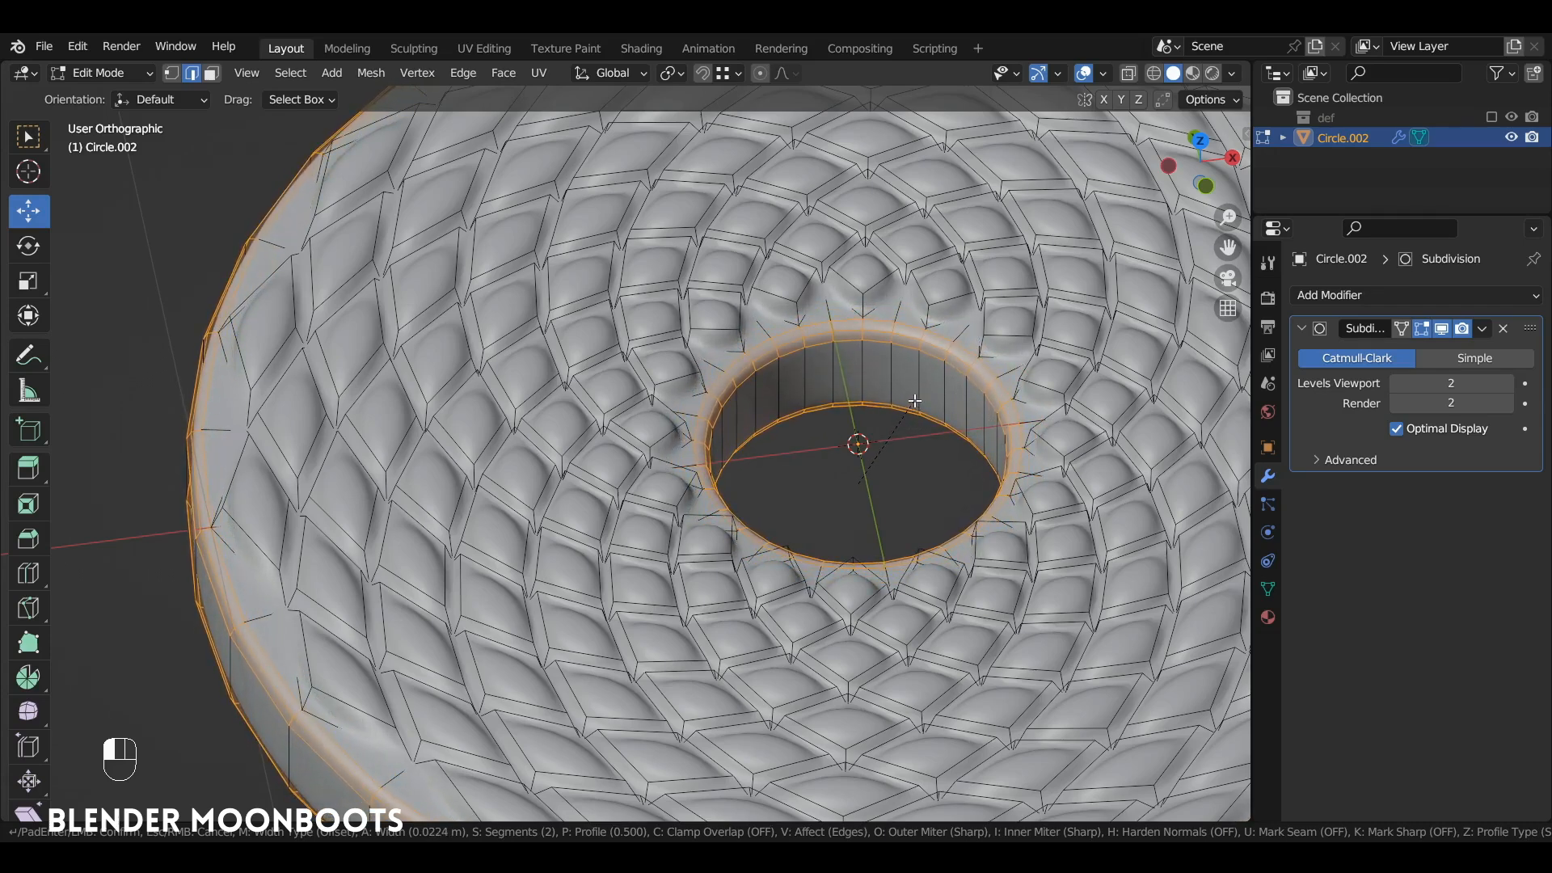
left_click(915, 401)
key("Tab")
left_click_drag(910, 417, 922, 493, "alt")
left_click_drag(922, 493, 885, 516, "alt")
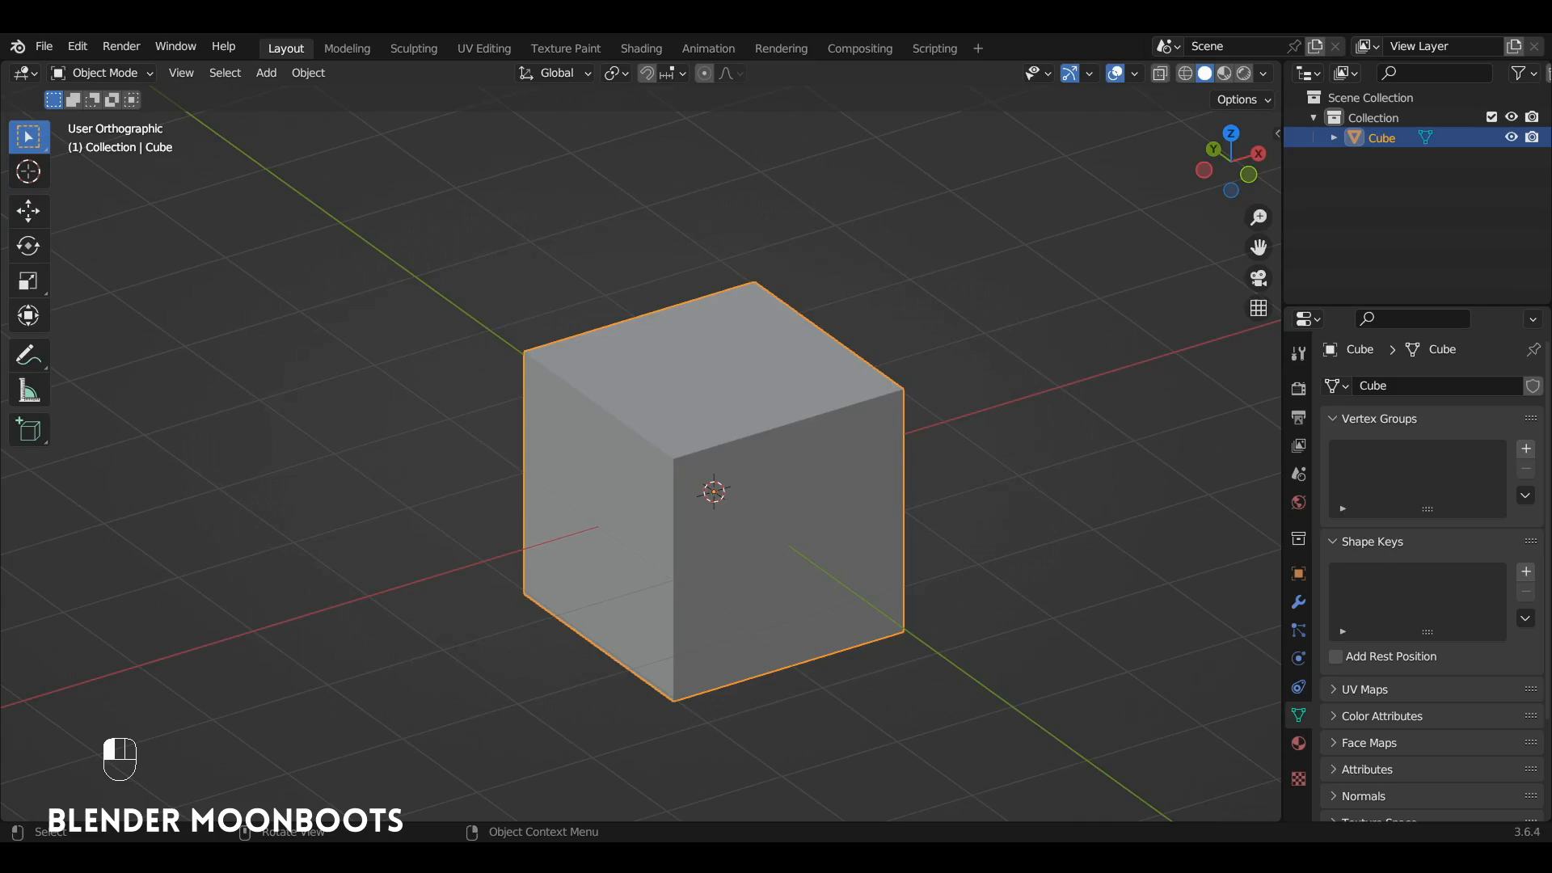
Step: Delete the default cube in the new scene and add a mesh circle
key("x")
left_click(724, 389)
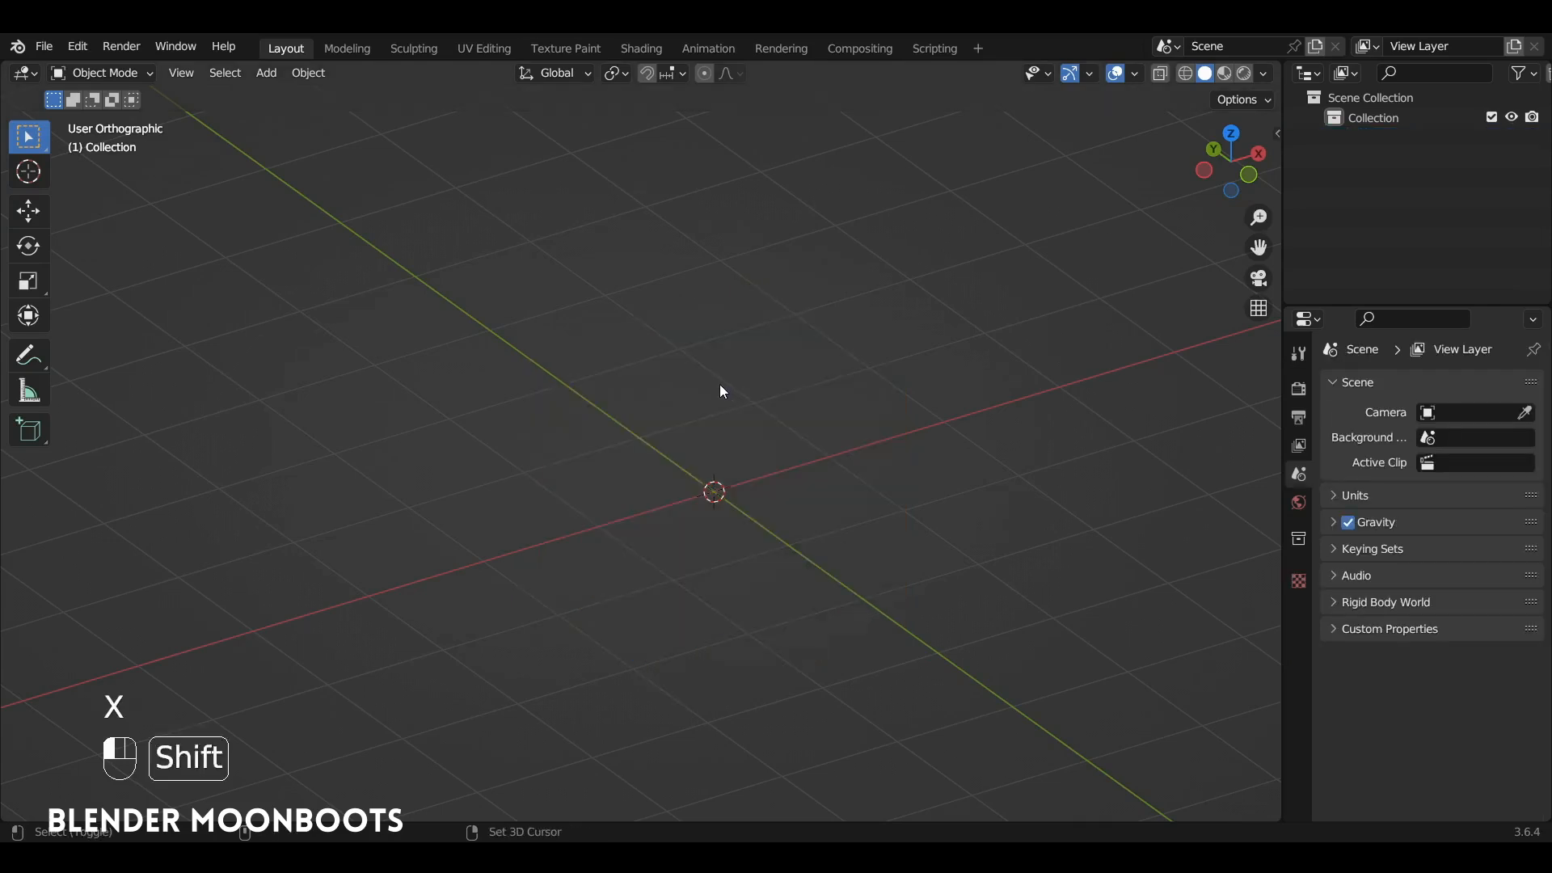
key("shift+a")
mouse_move(720, 385)
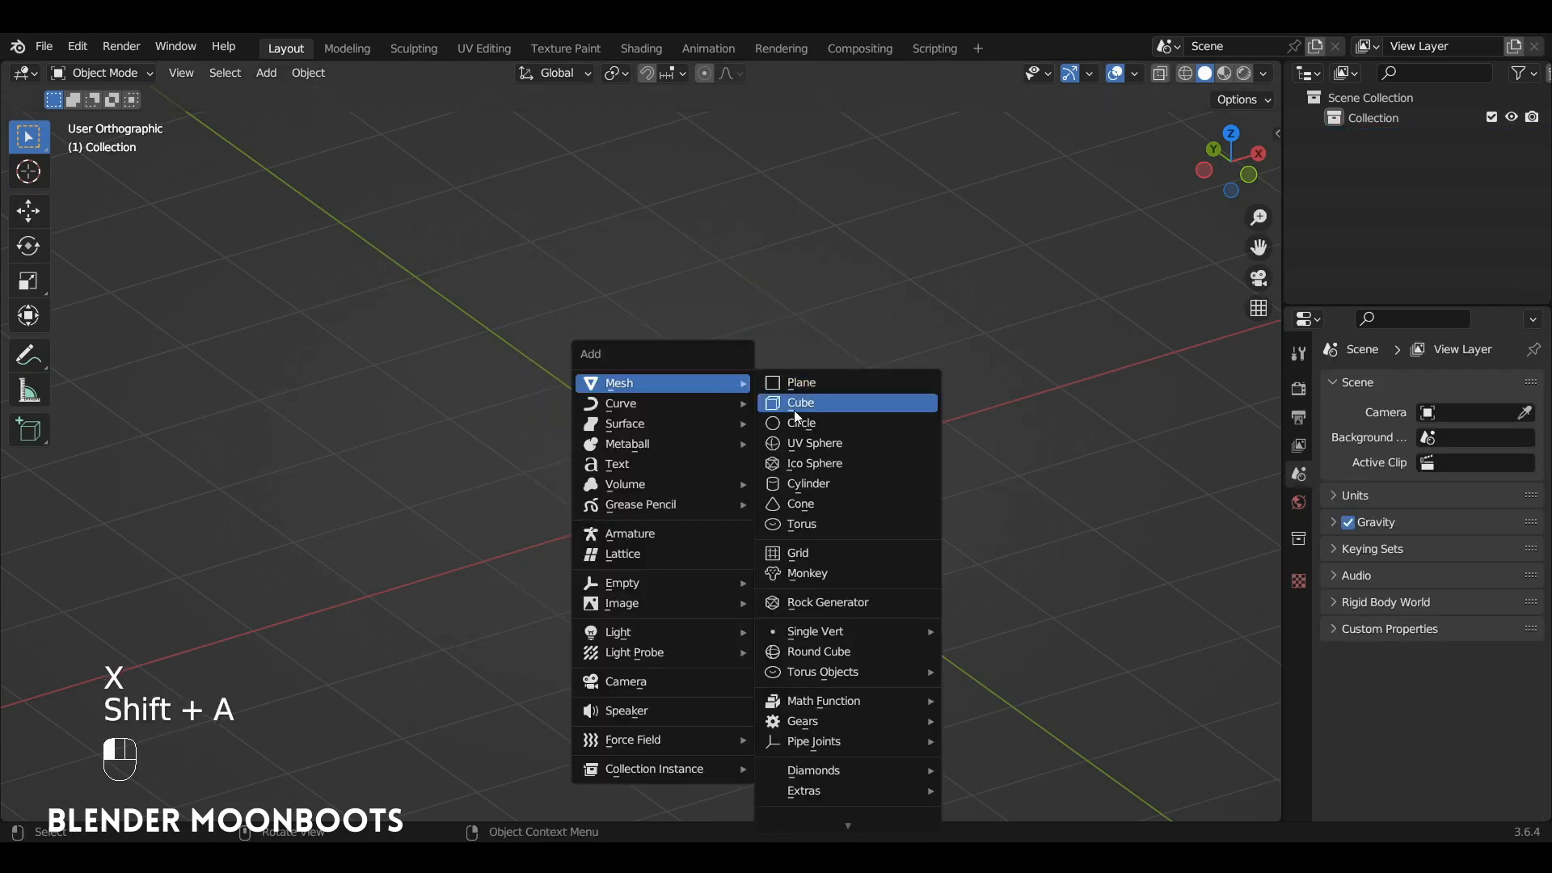
left_click(811, 432)
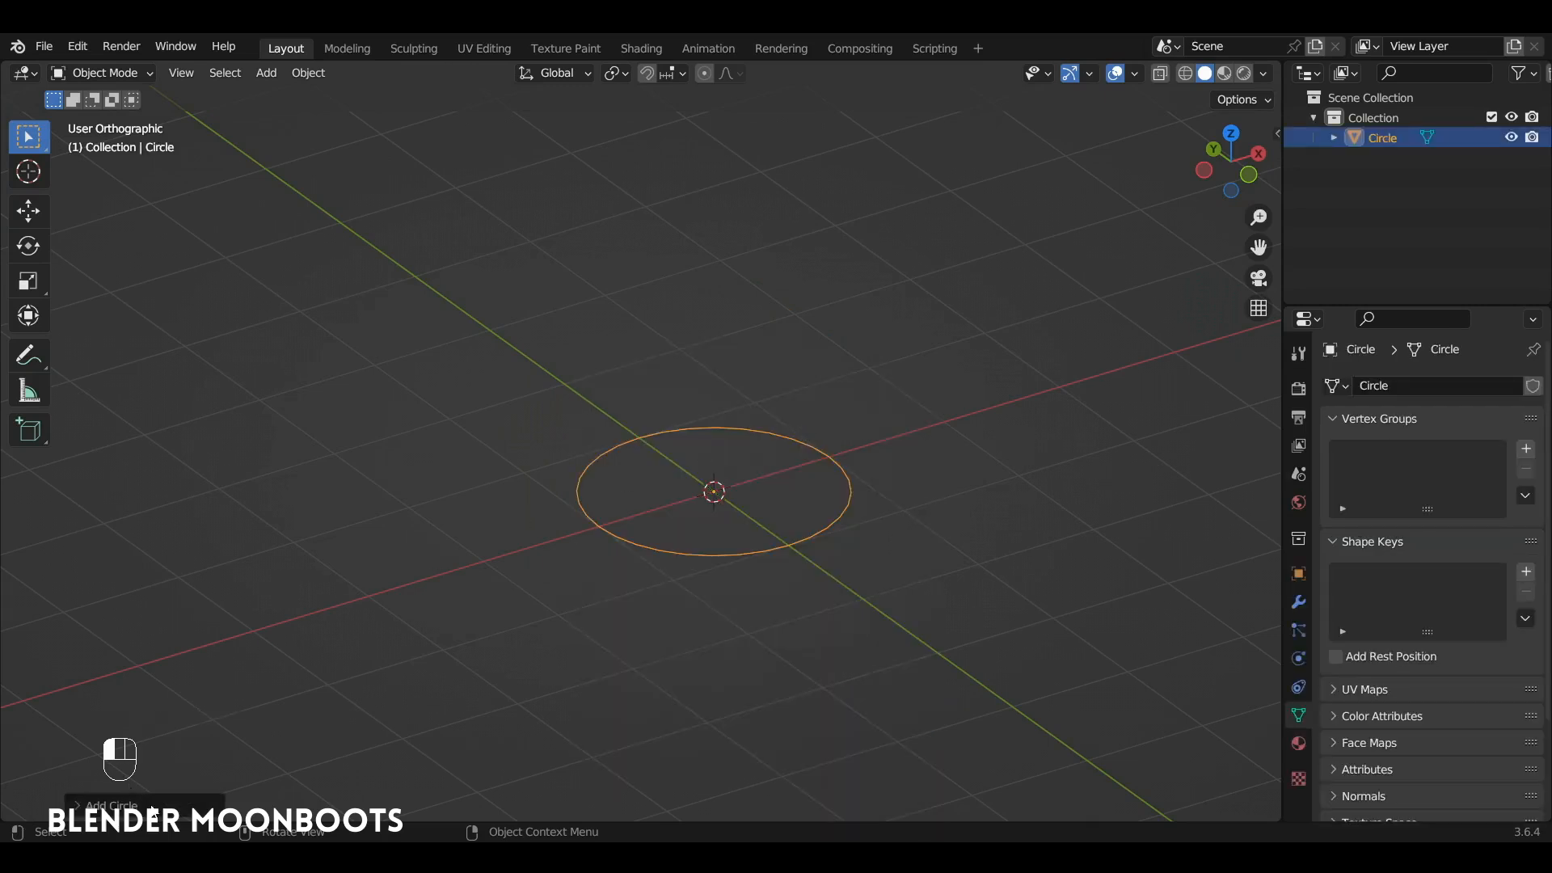
Step: Set the new circle to 6 vertices with a Triangle Fan fill
left_click(109, 805)
double_click(259, 587)
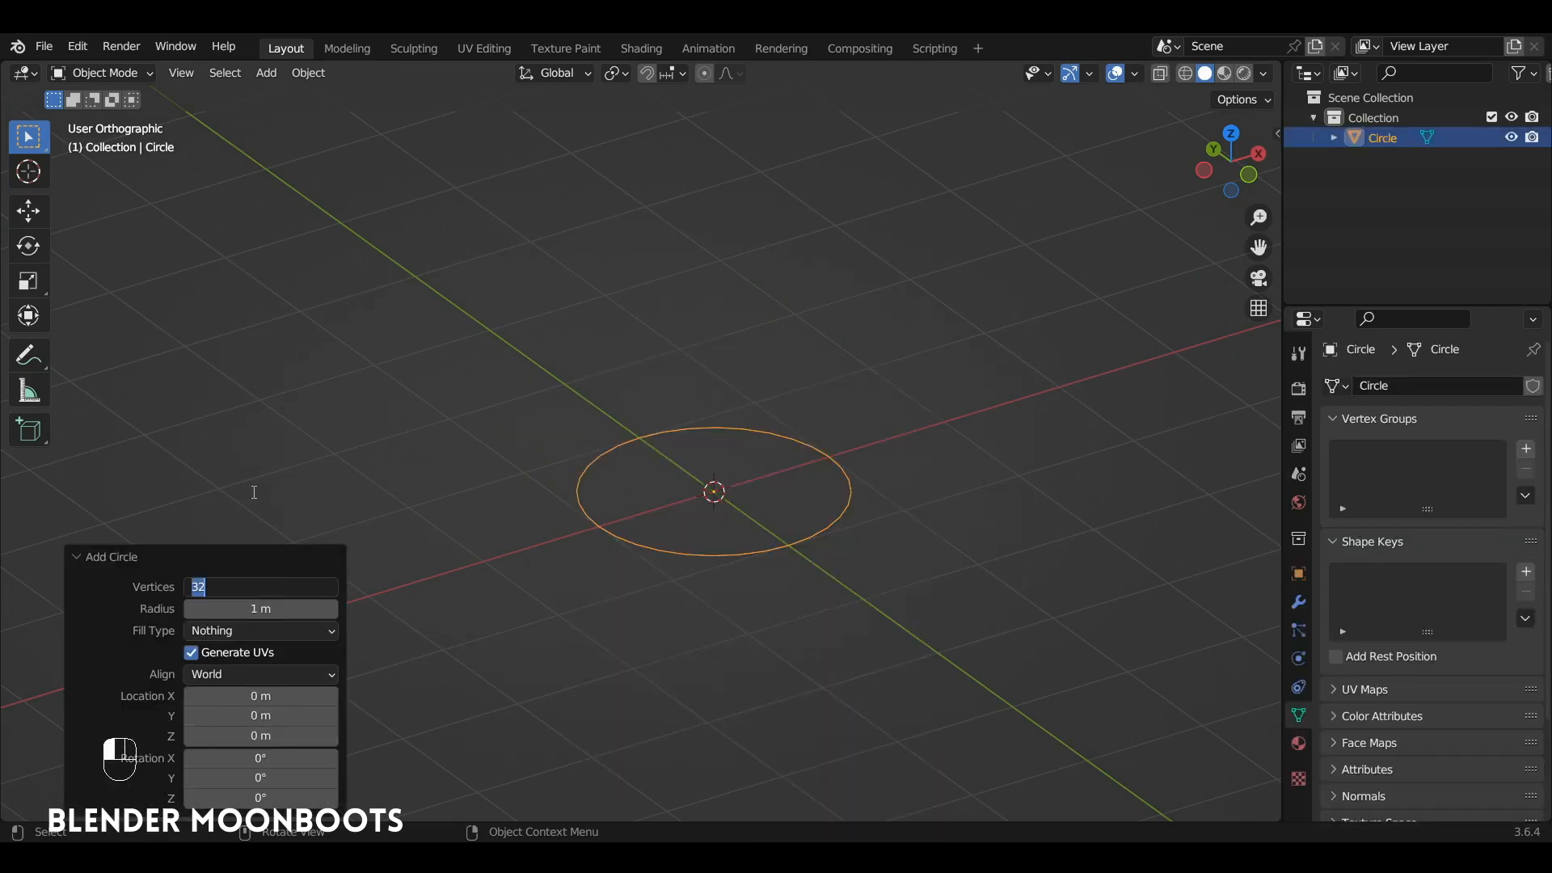
type("6")
key("Return")
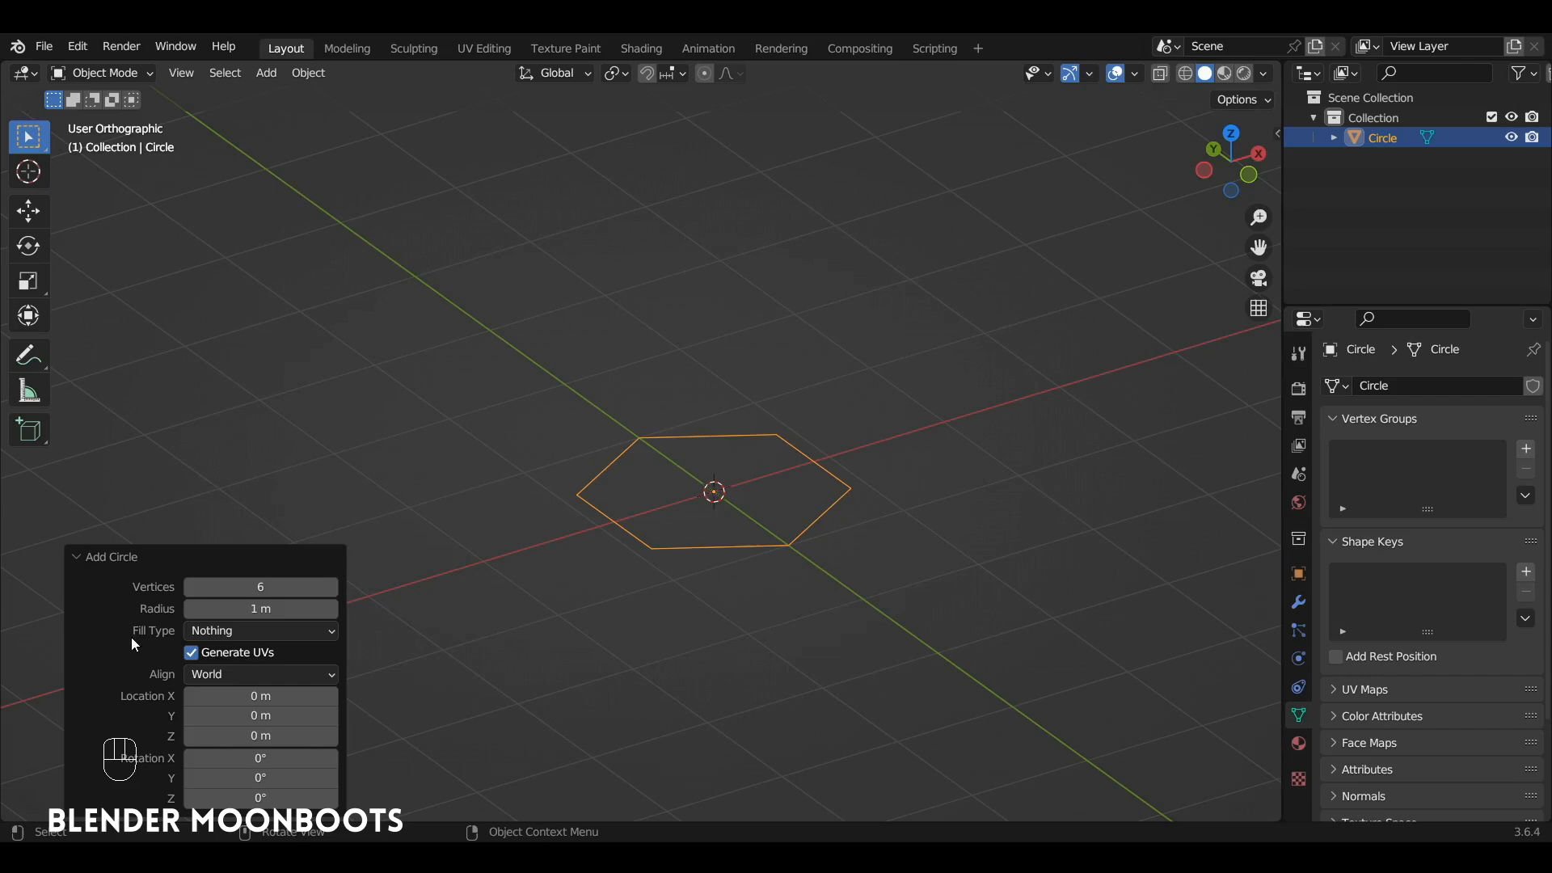
left_click(225, 633)
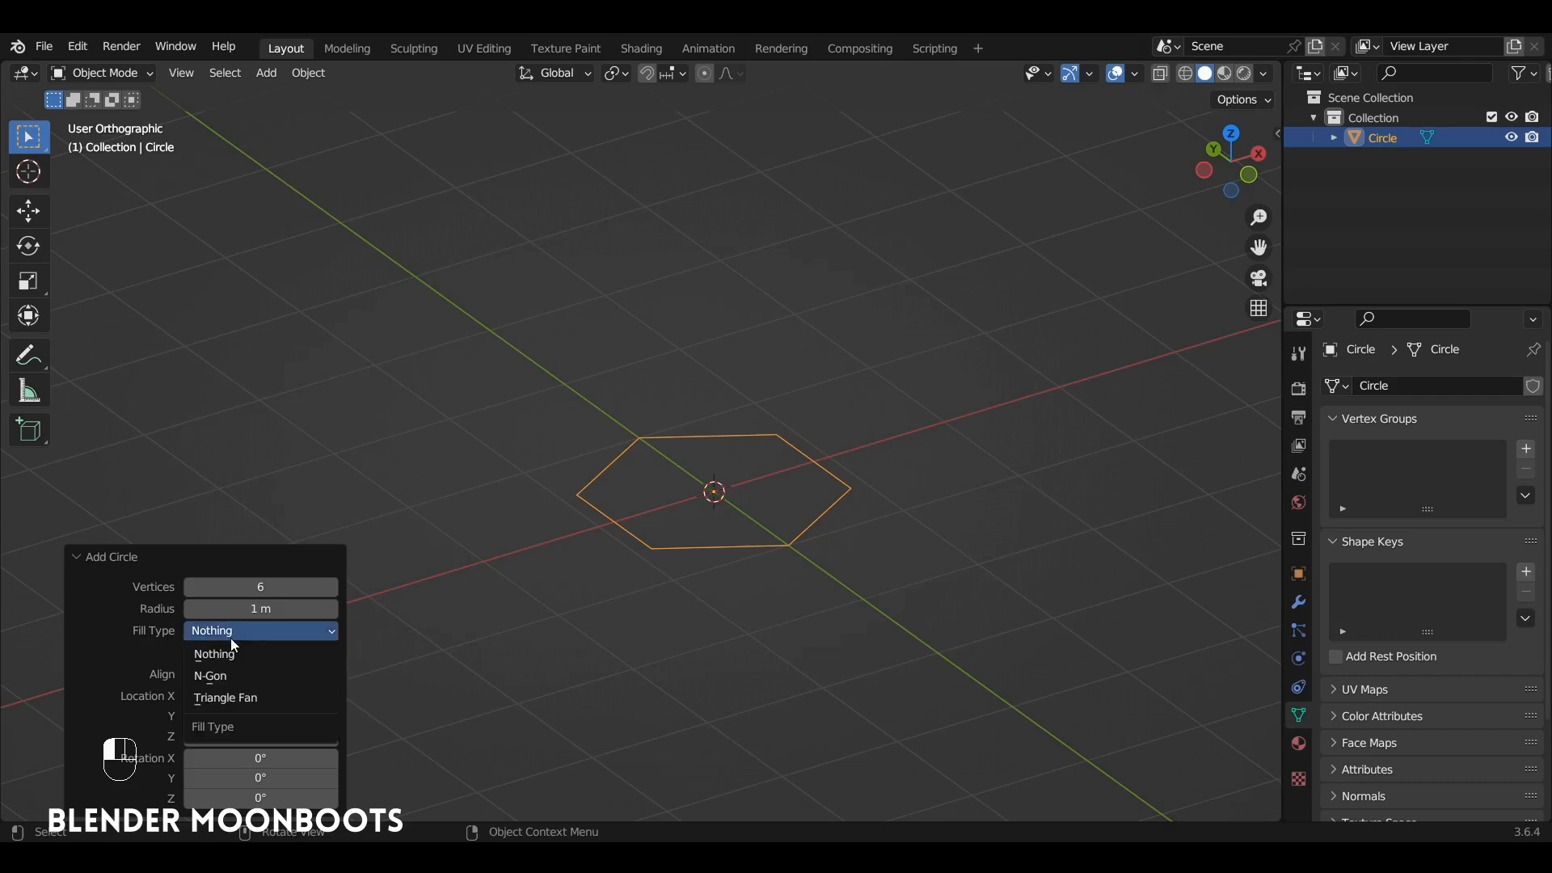
left_click(283, 704)
Step: Enter Edit Mode and rotate the whole hexagon 90° about the X axis so it stands upright
key("Tab")
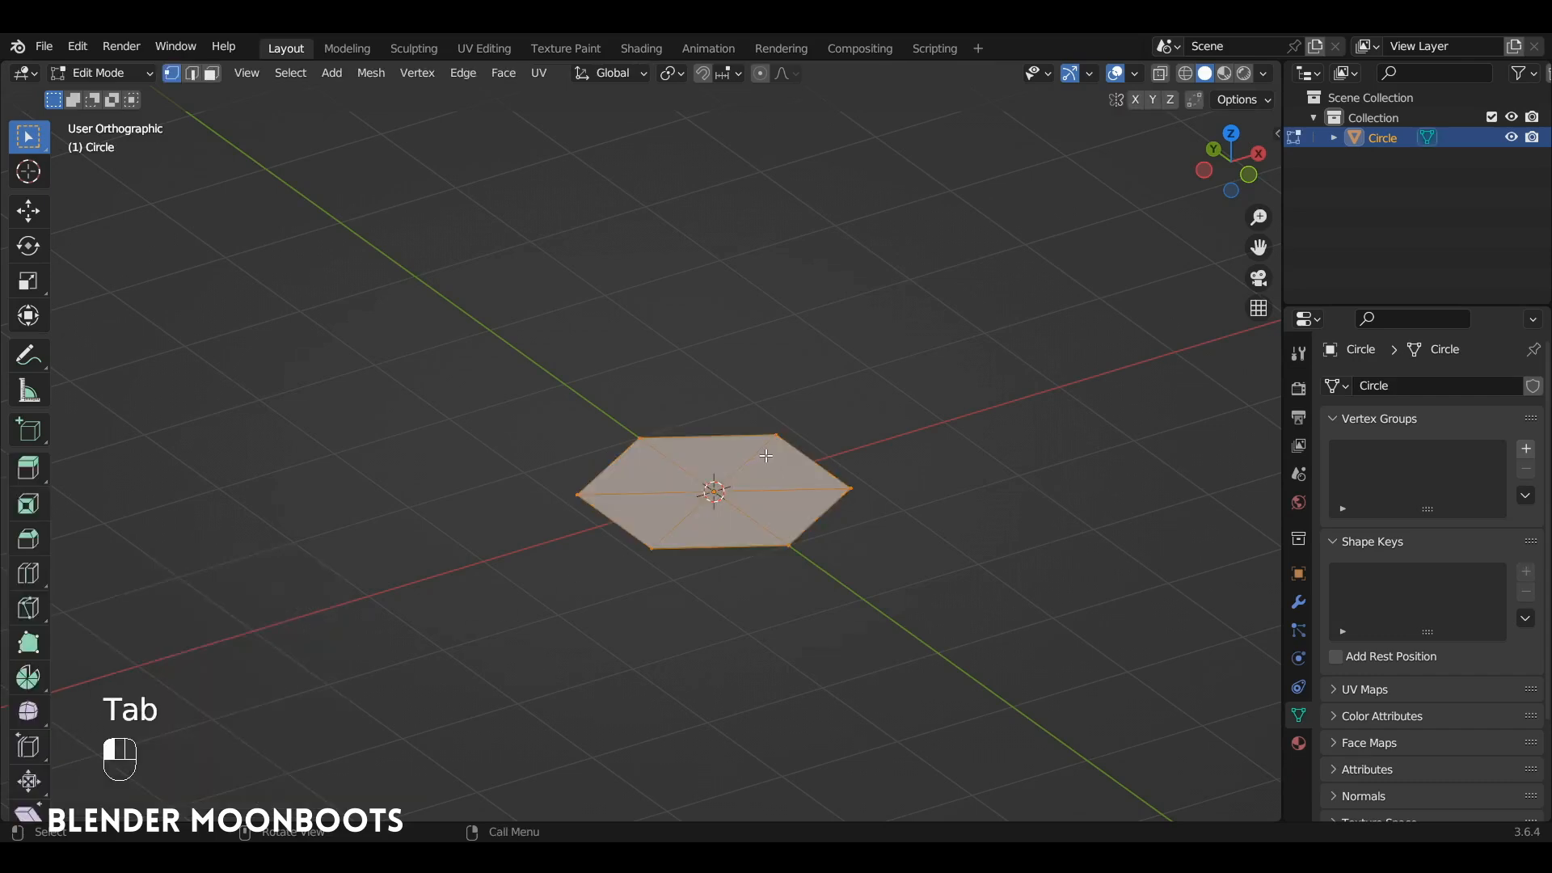
type("r")
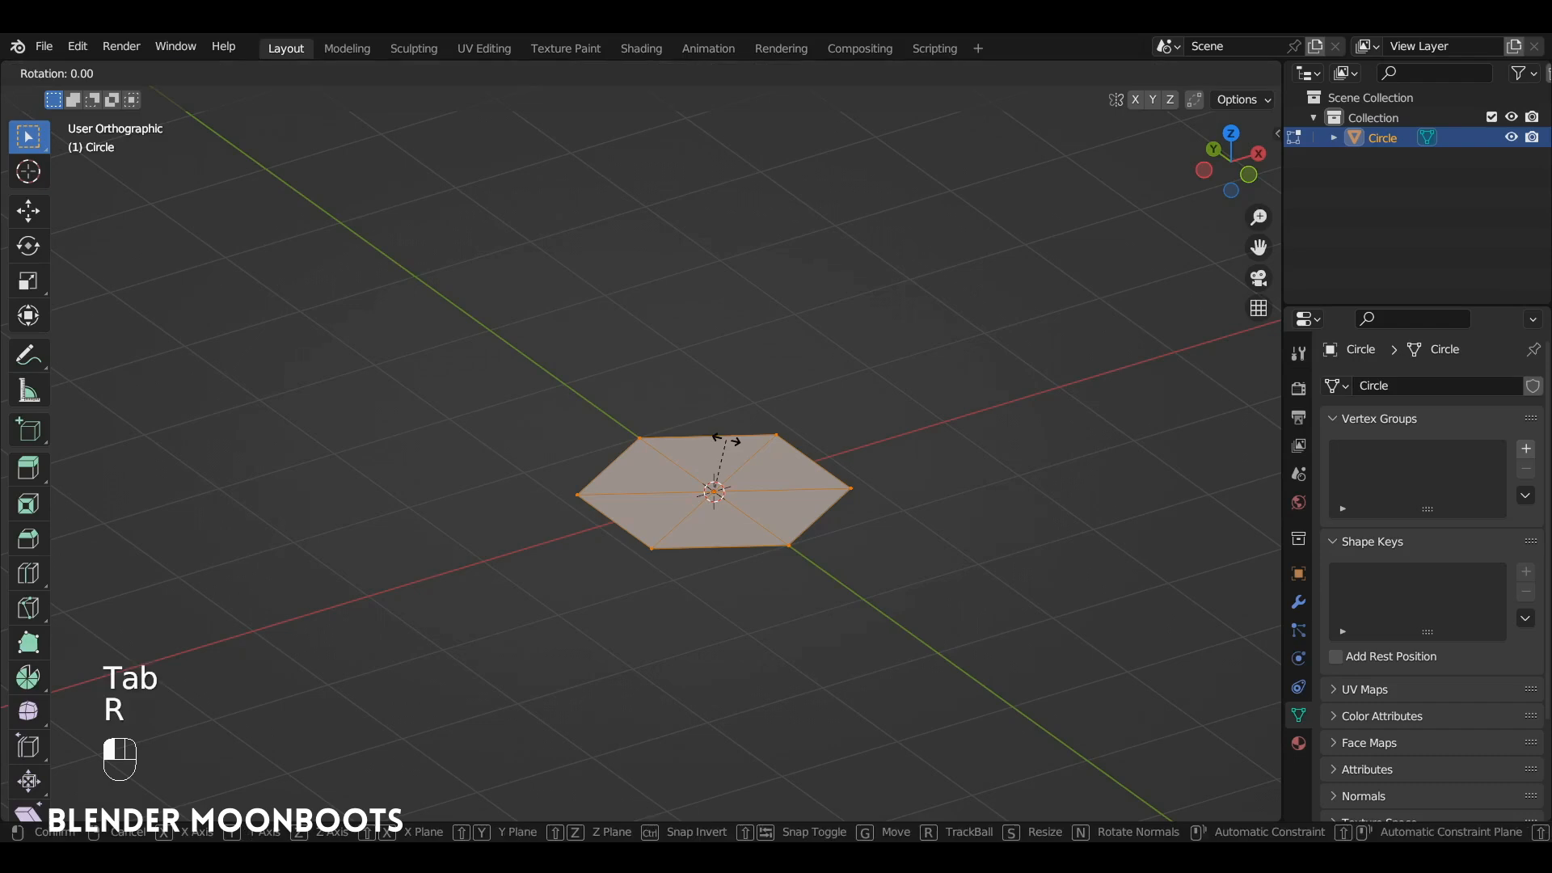
type("x90")
key("Return")
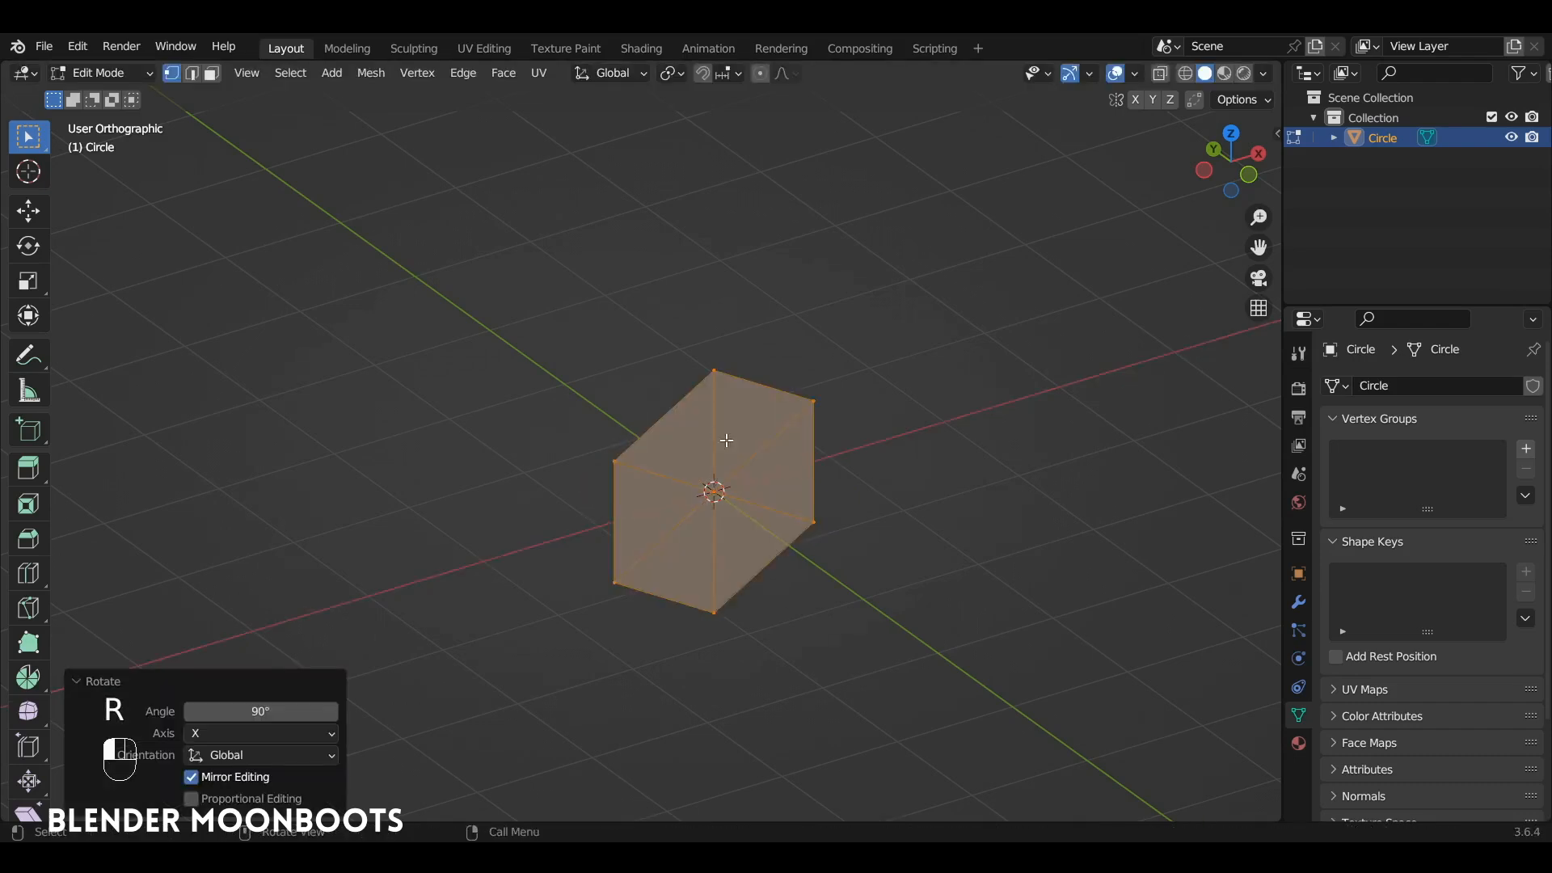
Step: Inset the six triangles individually by about 0.12 m in front view and delete the inner faces to leave triangular holes
key("KP_1")
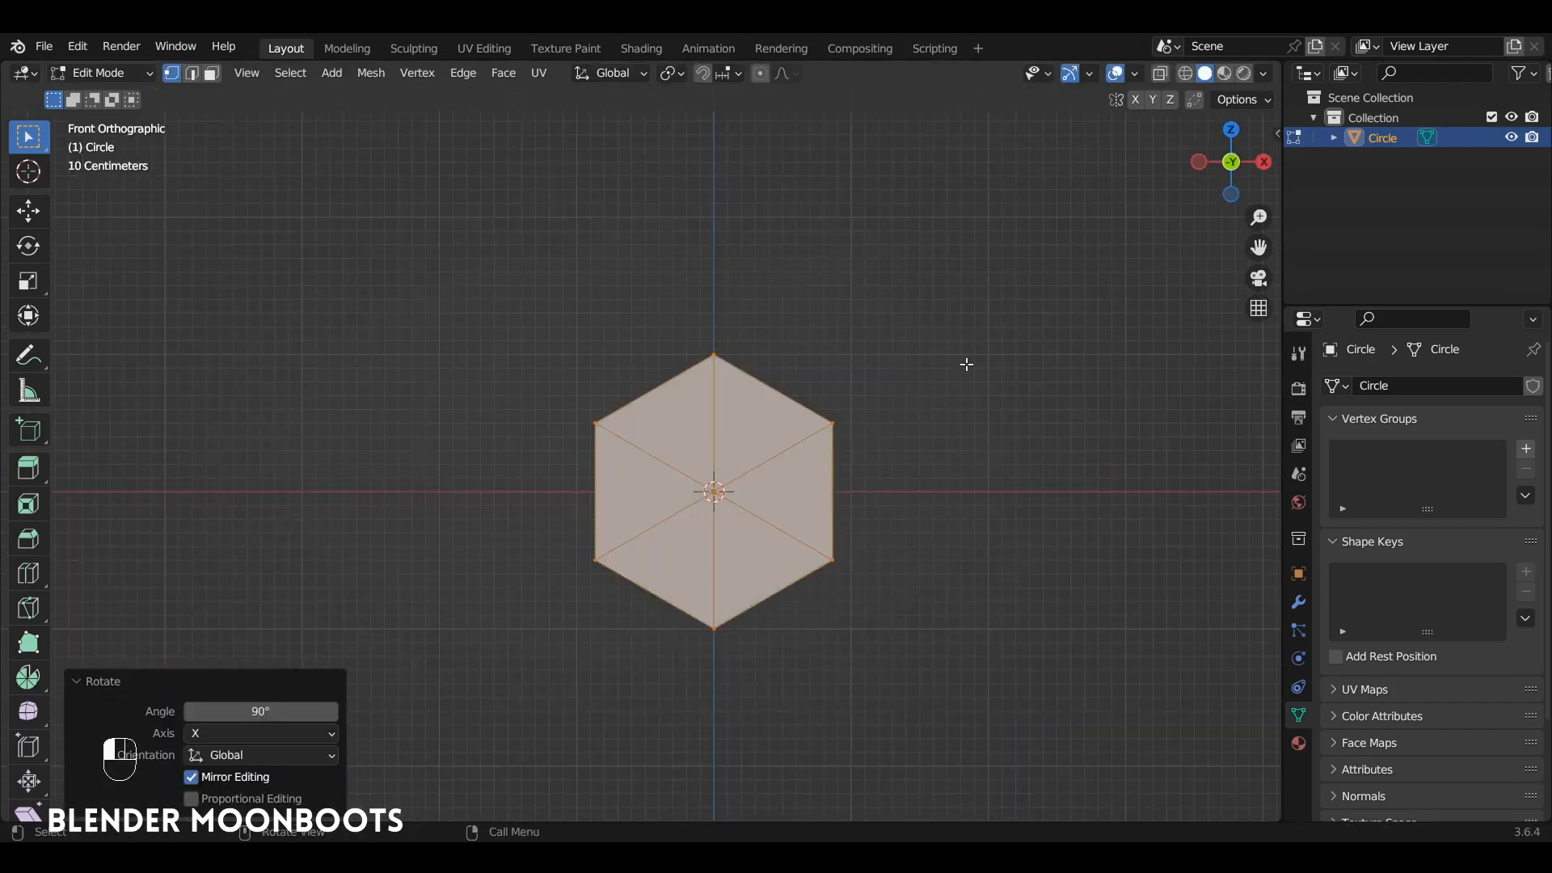
key("i")
key("i")
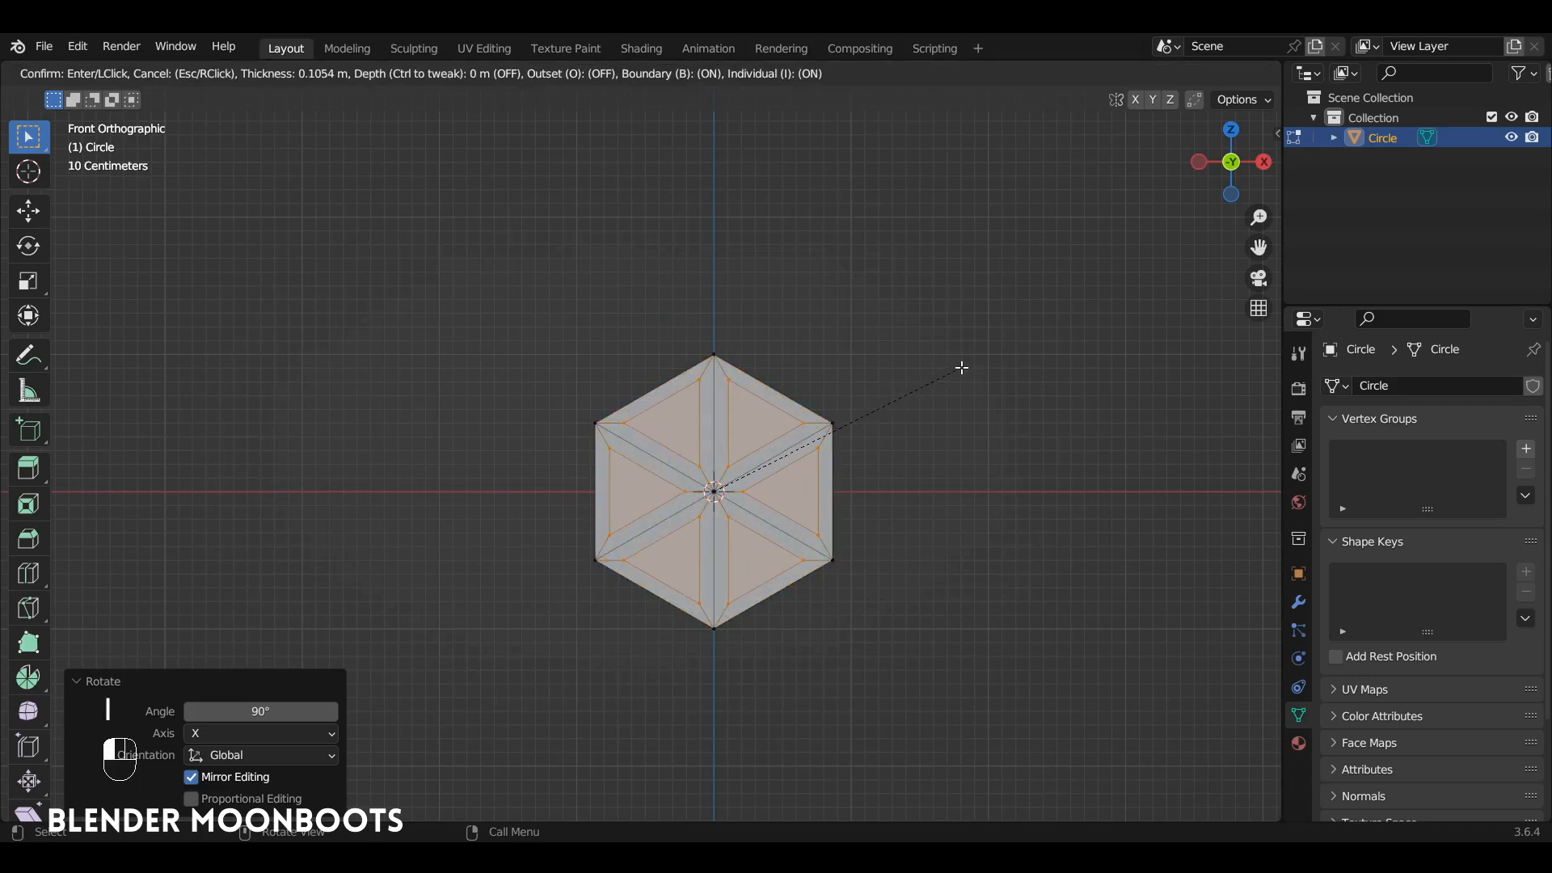
left_click(959, 367)
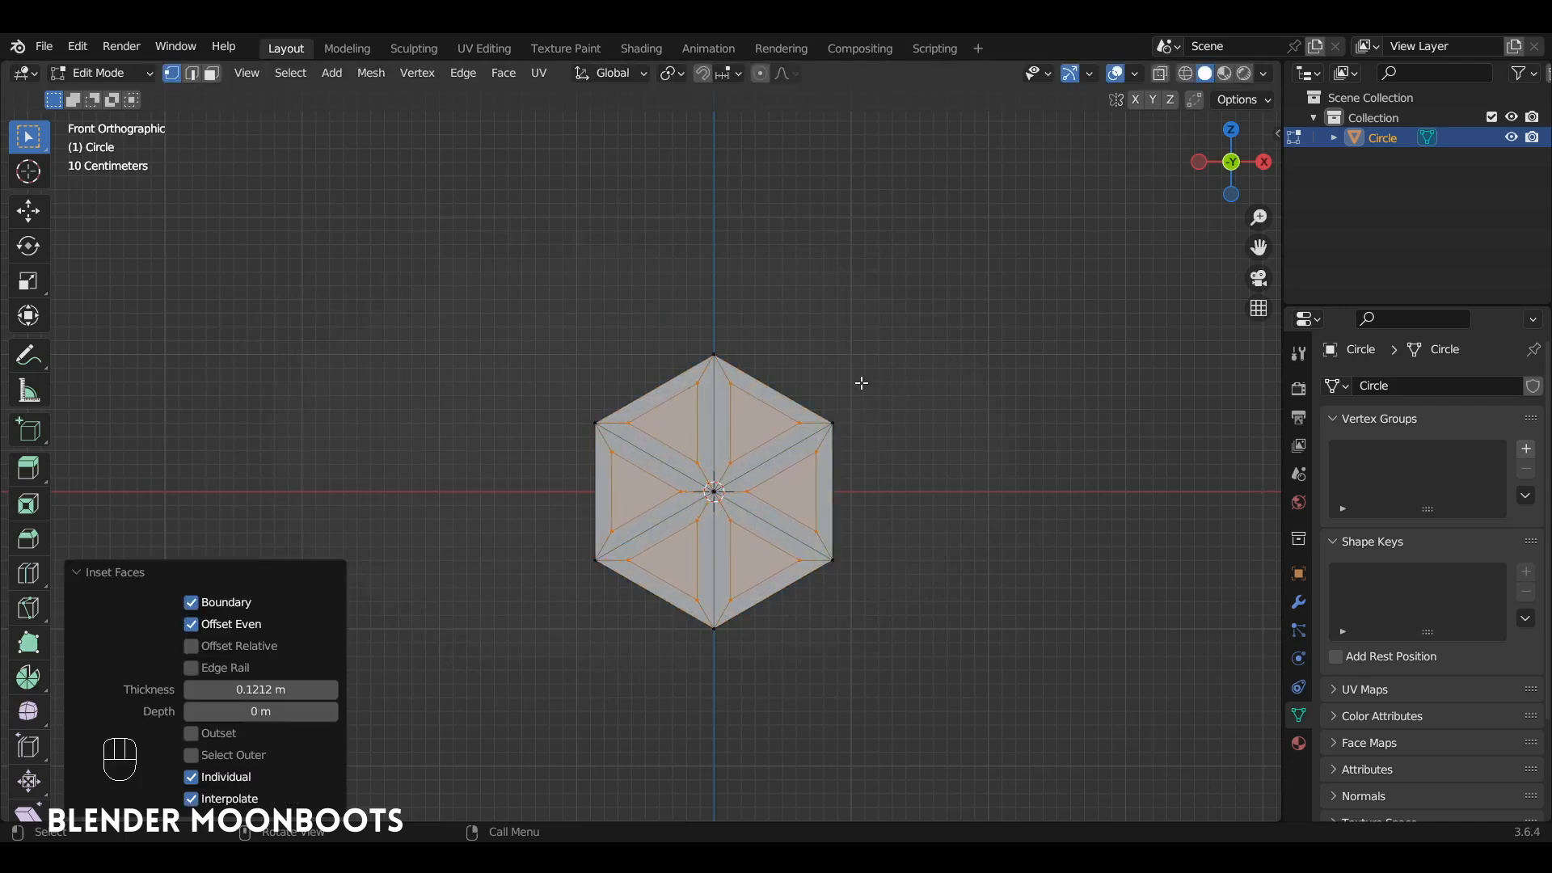
key("x")
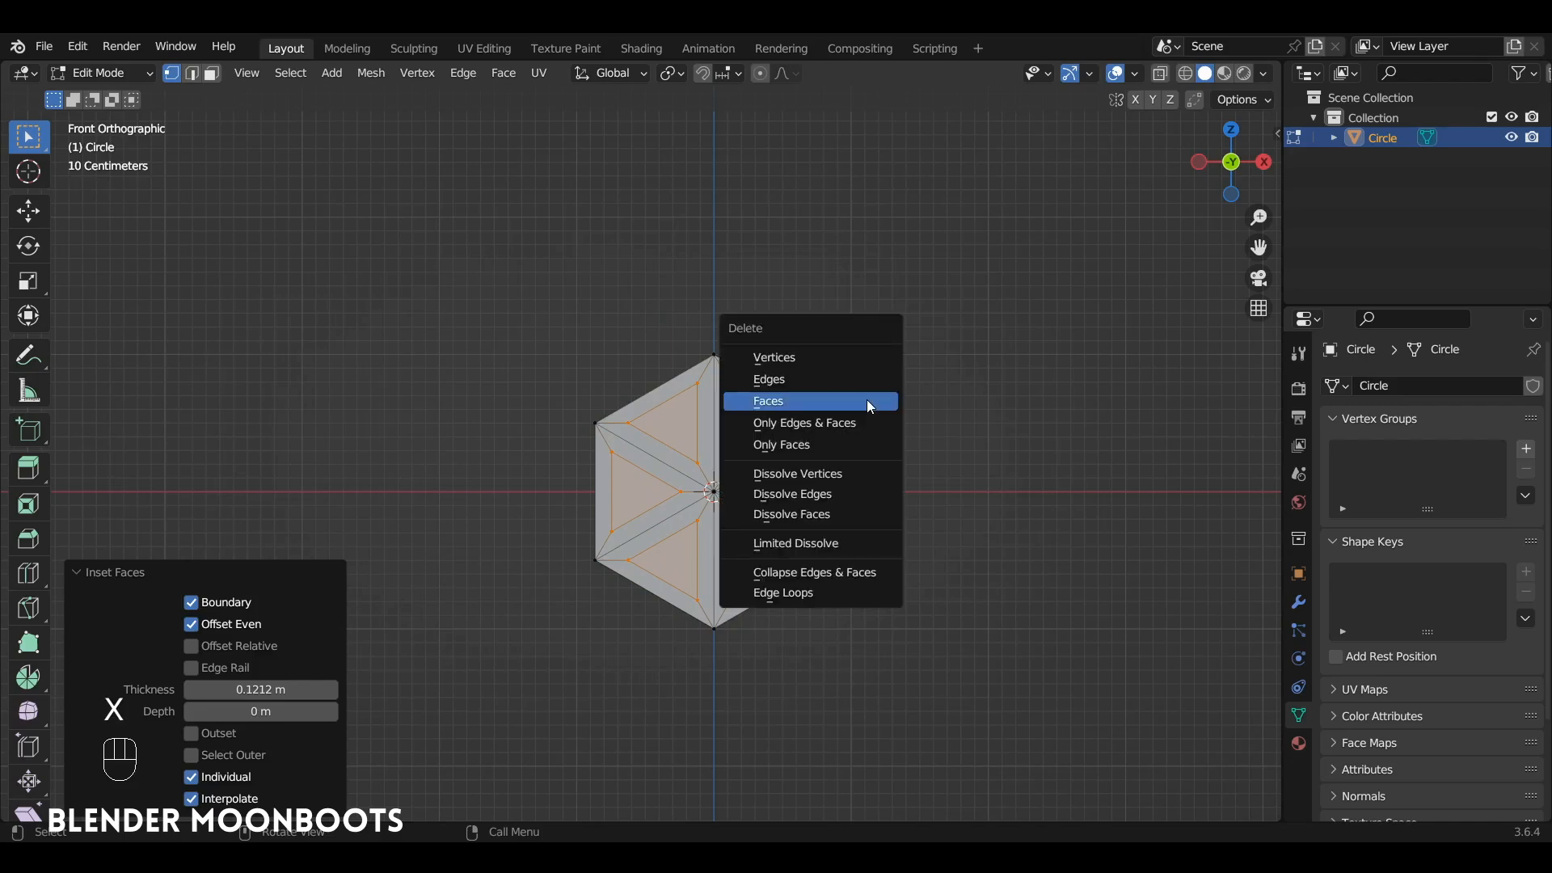
left_click(866, 399)
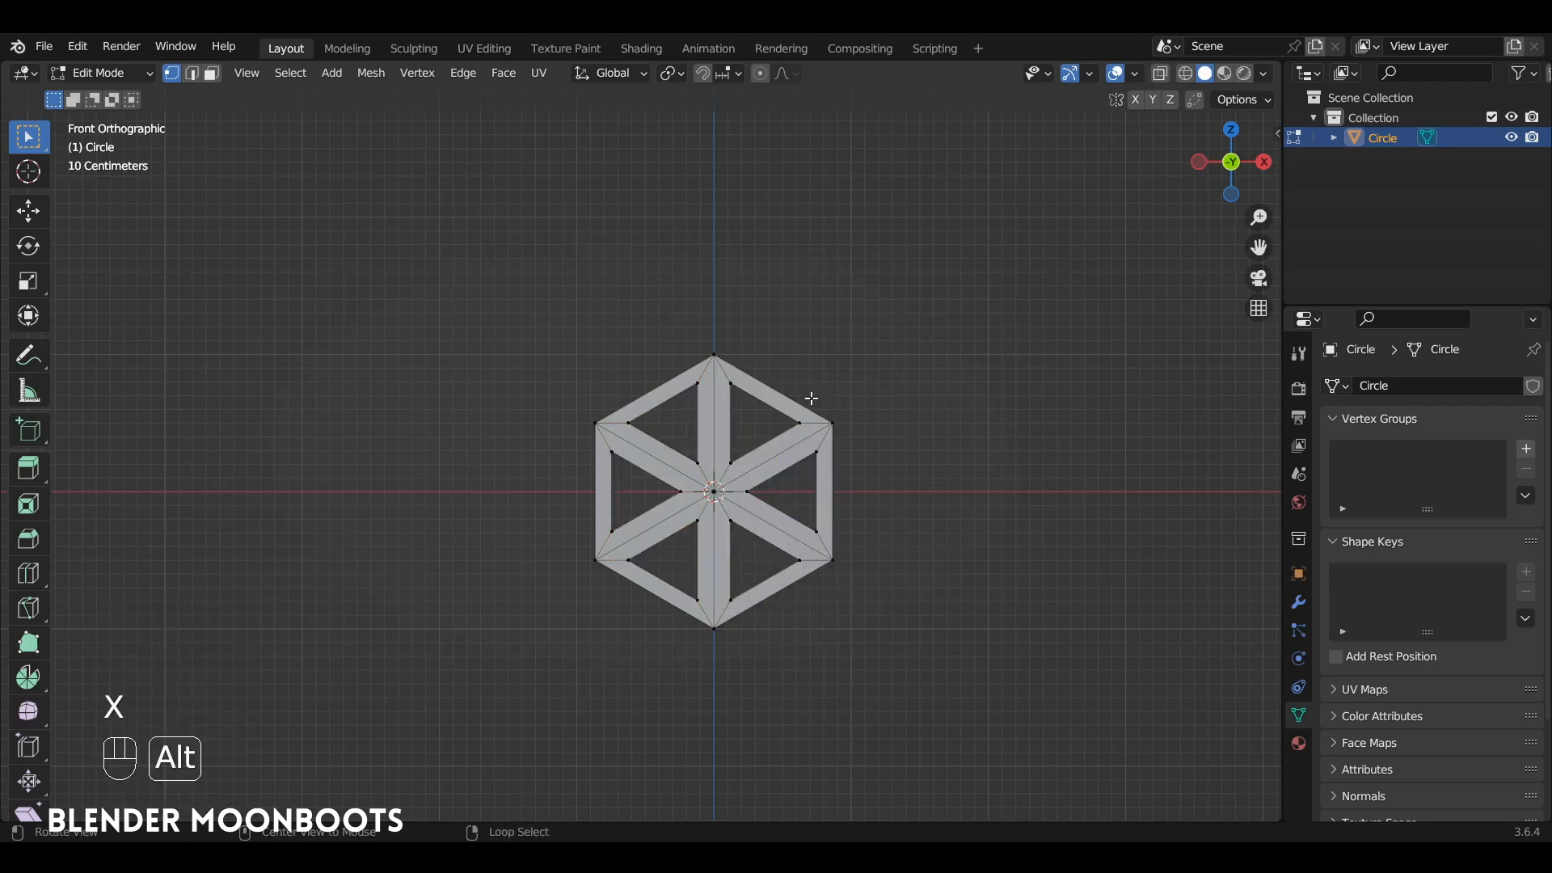
Step: Add 3 evenly spaced, unslid loop cuts across every outer side and spoke of the hexagonal frame
scroll(841, 372, "up", 2)
scroll(857, 346, "up", 1)
key("ctrl+r")
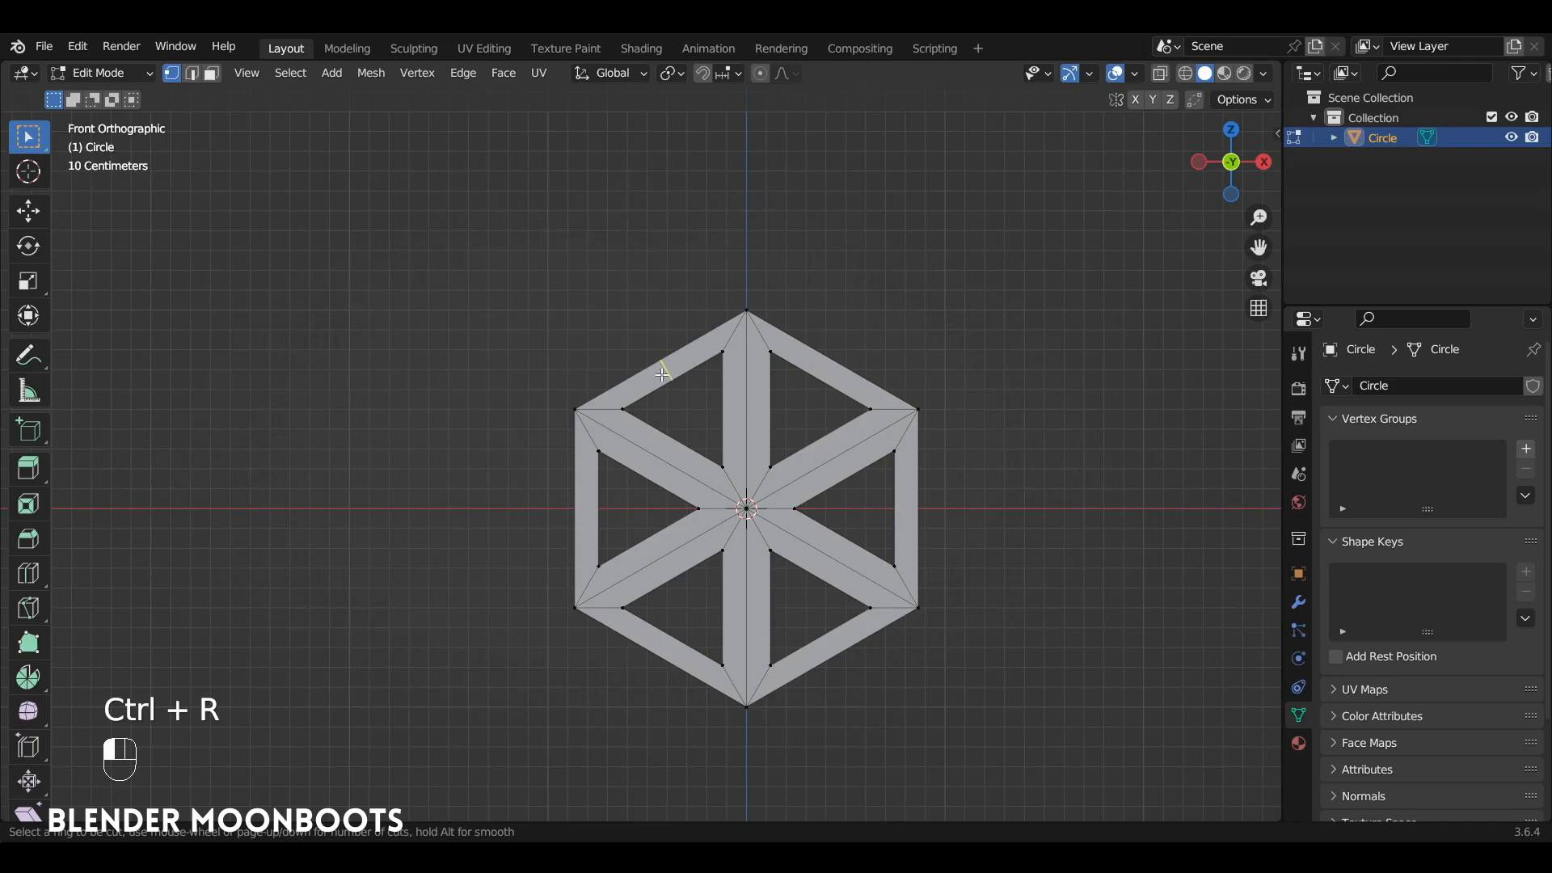
scroll(664, 376, "up", 1)
left_click(664, 375)
left_click(664, 375)
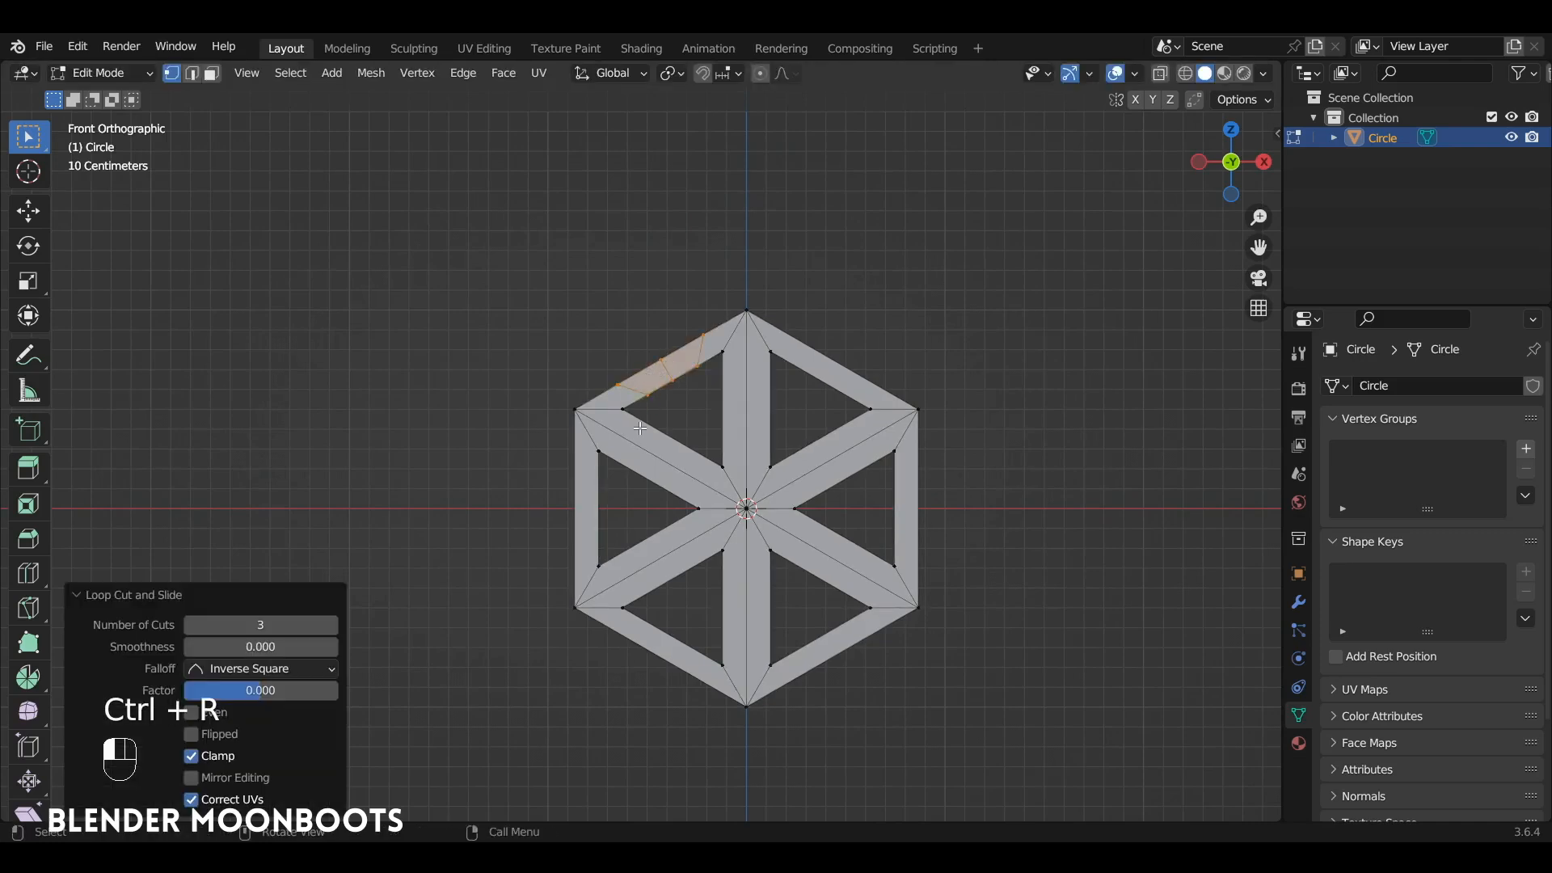
key("ctrl+r")
scroll(649, 447, "up", 2)
left_click(649, 448)
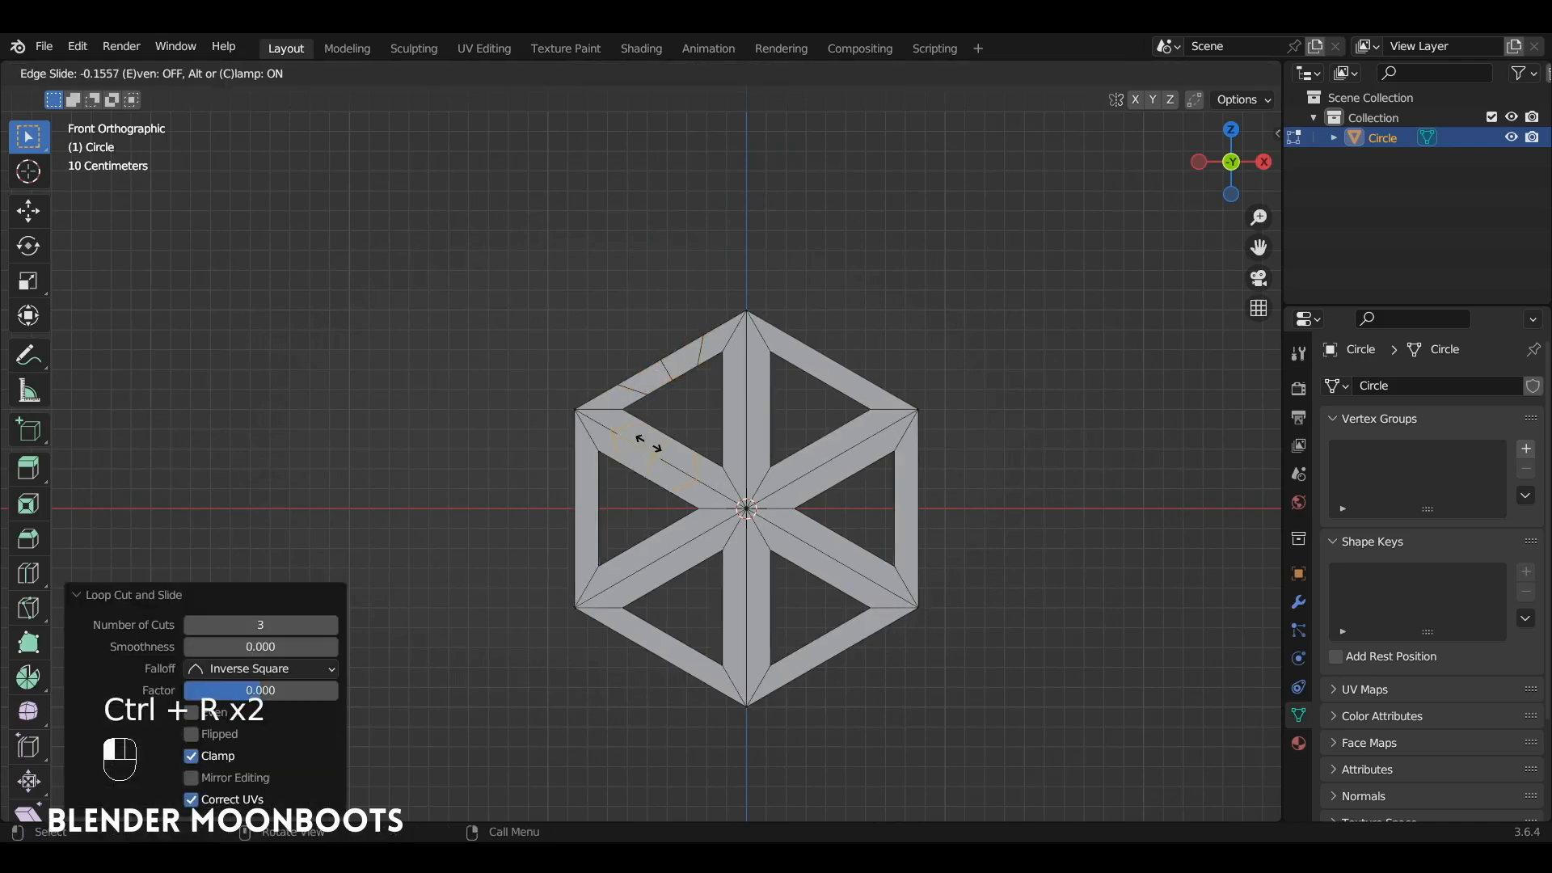
right_click(648, 449)
key("ctrl+r")
left_click(587, 502)
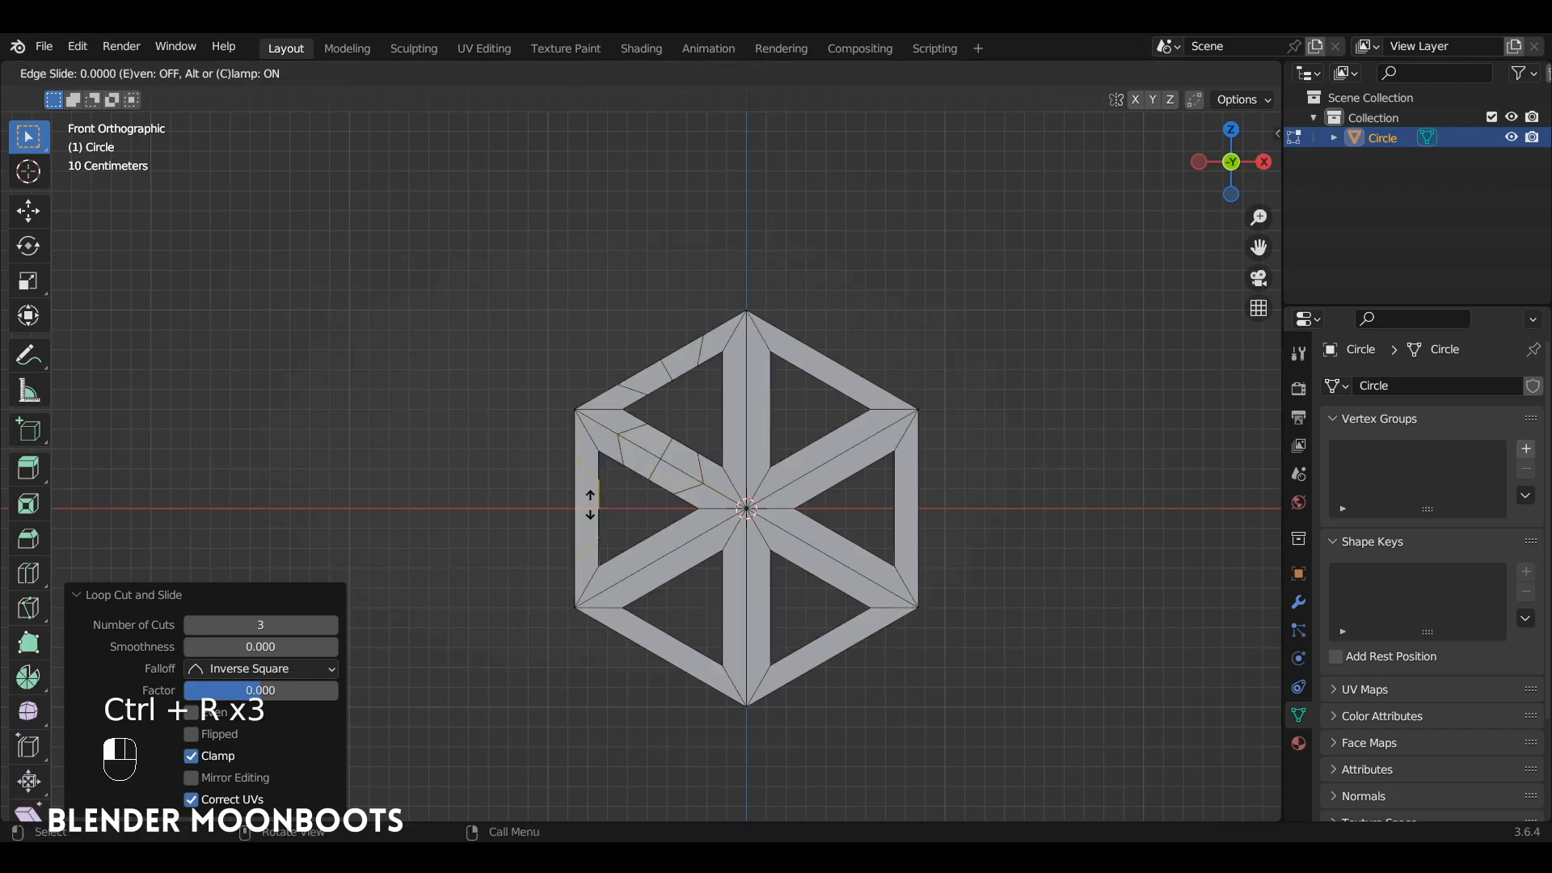
right_click(632, 527)
key("ctrl+r")
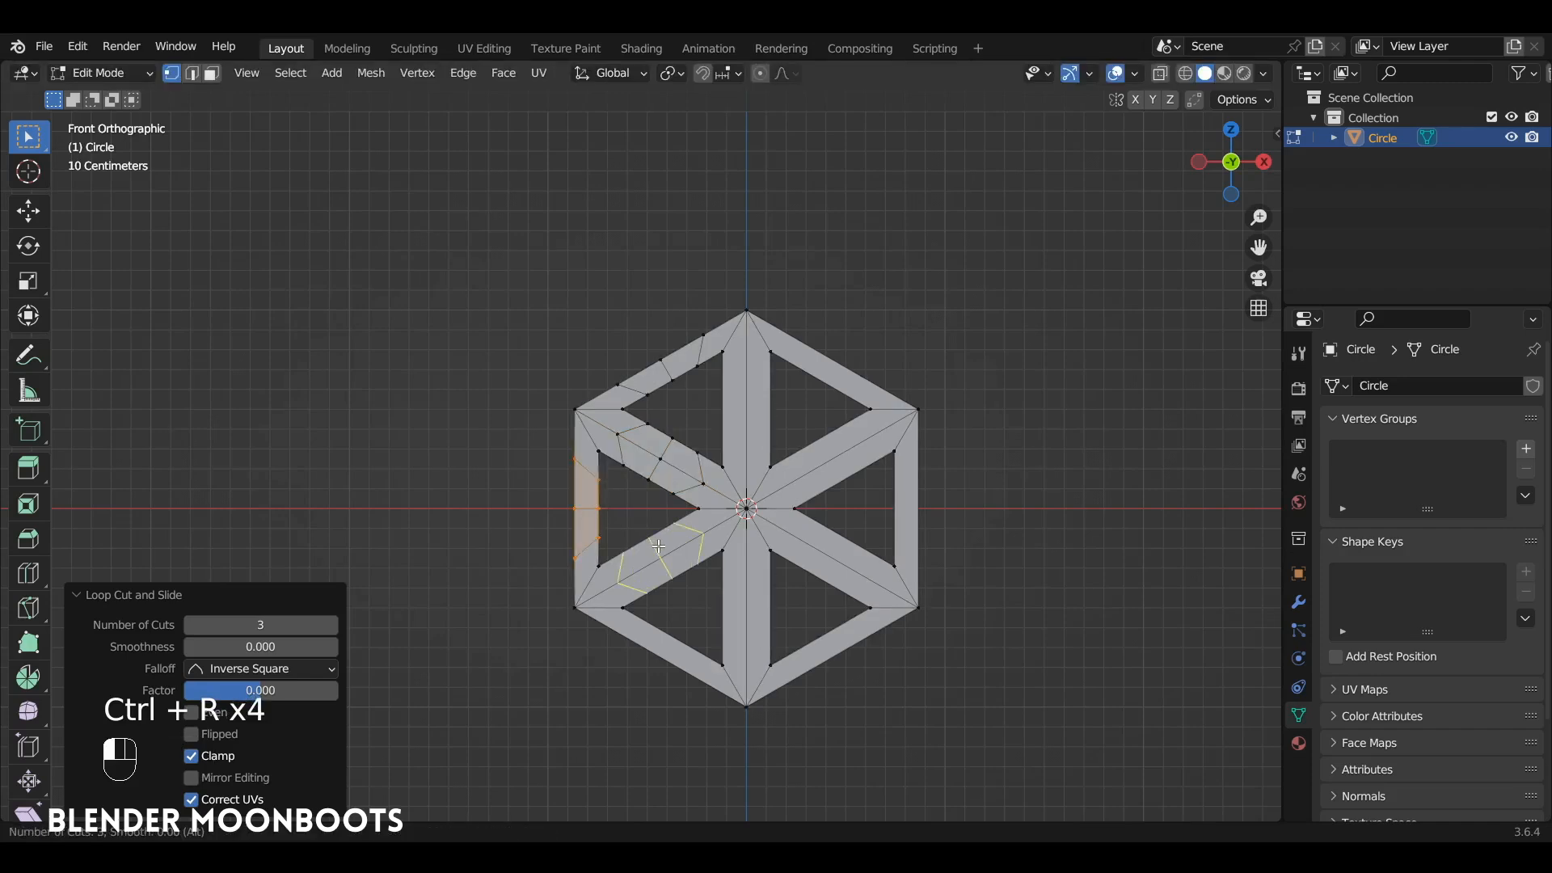
left_click(655, 550)
right_click(657, 553)
key("ctrl+r")
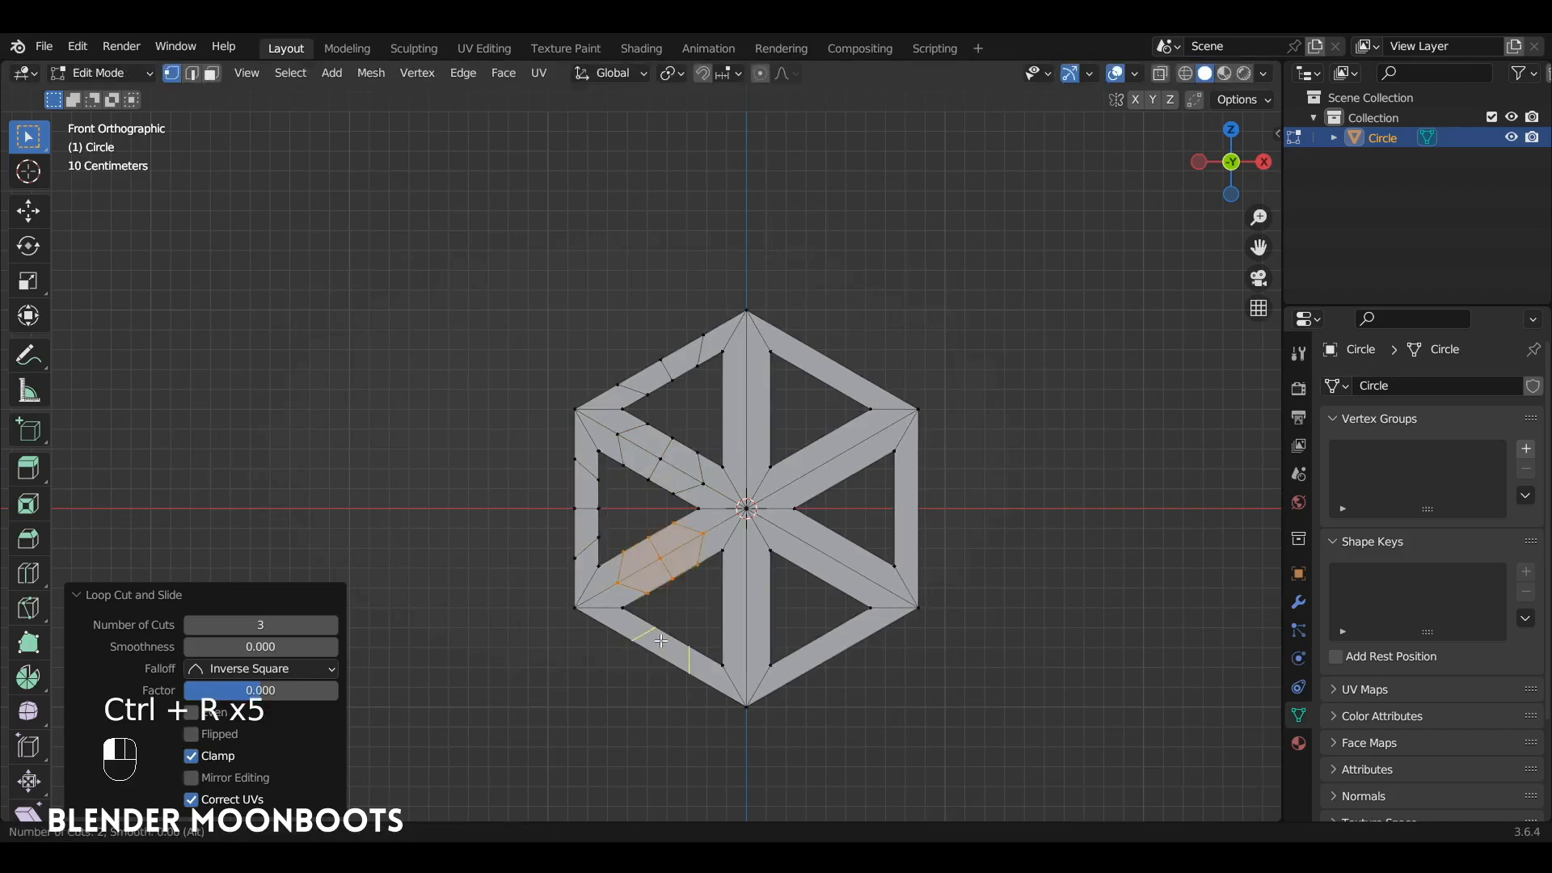
left_click(659, 641)
right_click(661, 643)
key("ctrl+r")
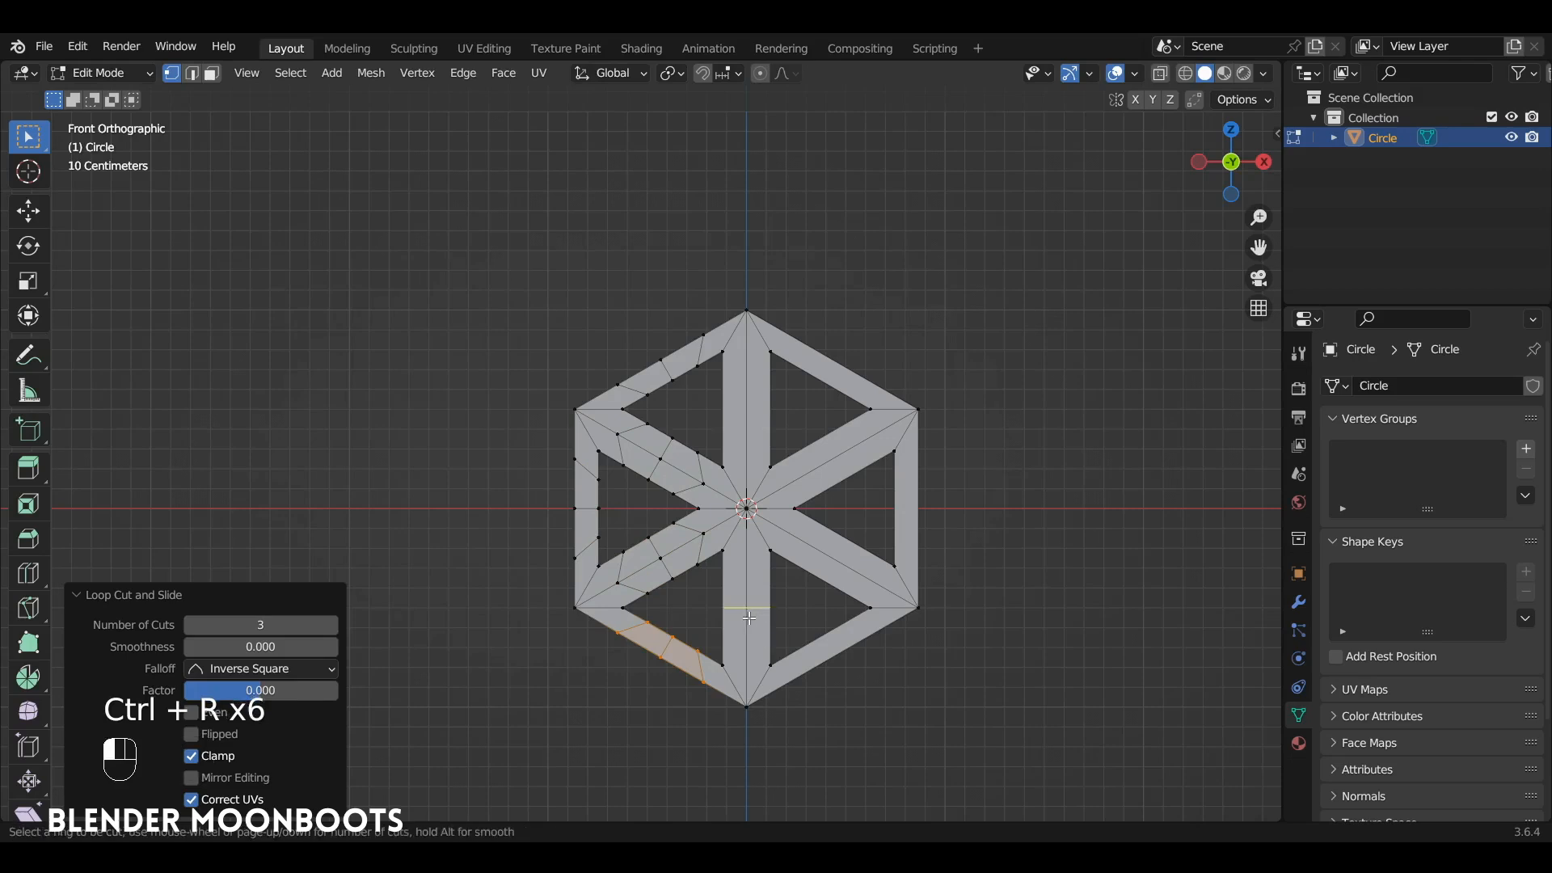
left_click(750, 617)
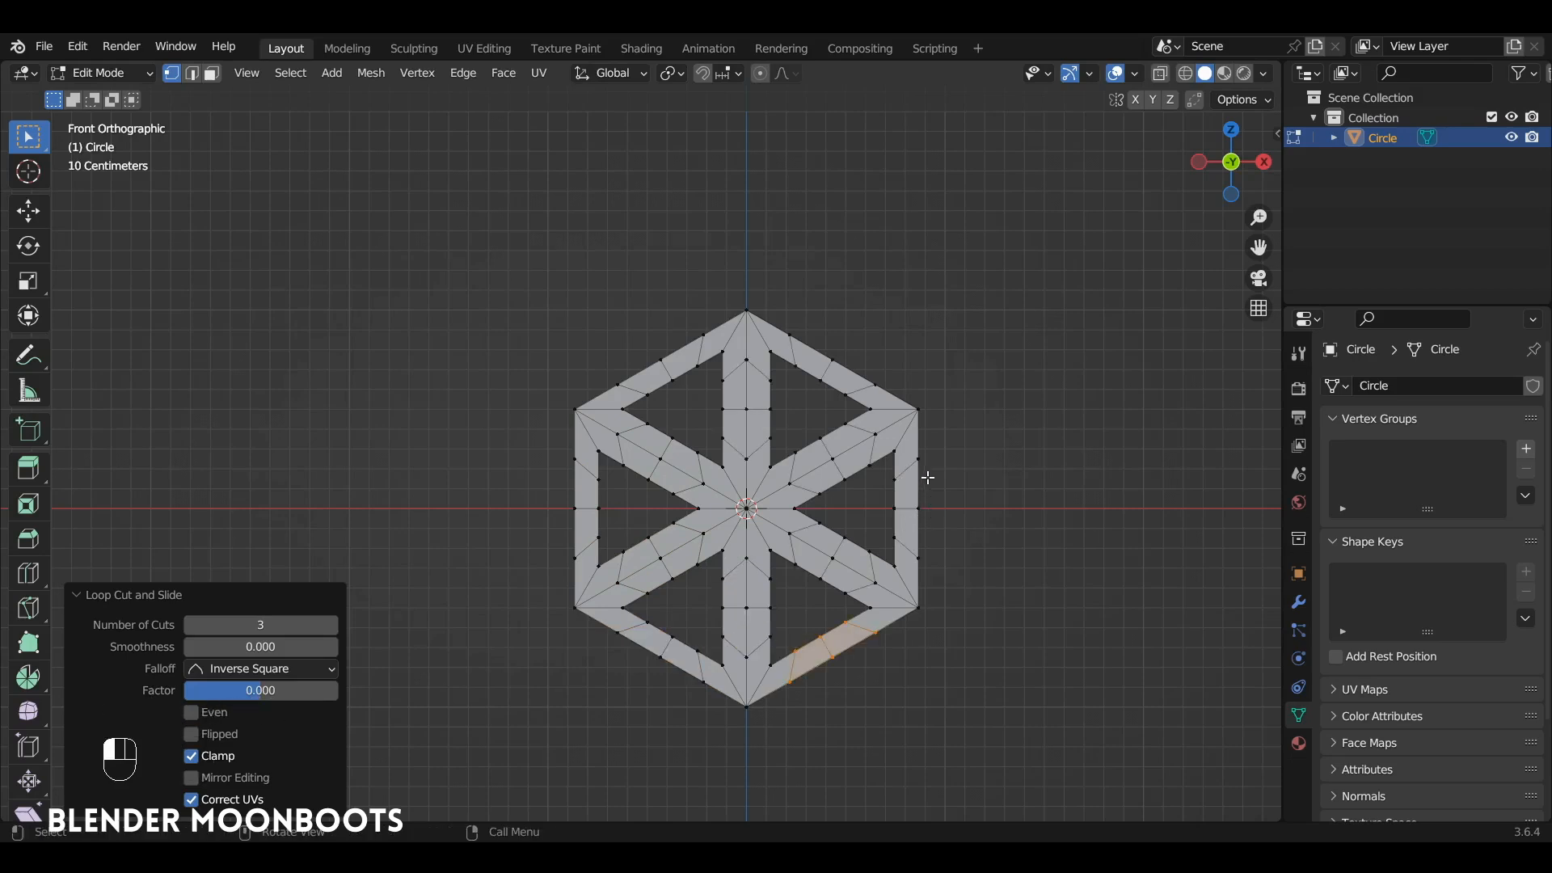
Step: Rotate the entire hexagonal frame by -30° in front view so flat sides lie at its top and bottom
middle_click_drag(929, 477, 817, 464, "ctrl+alt")
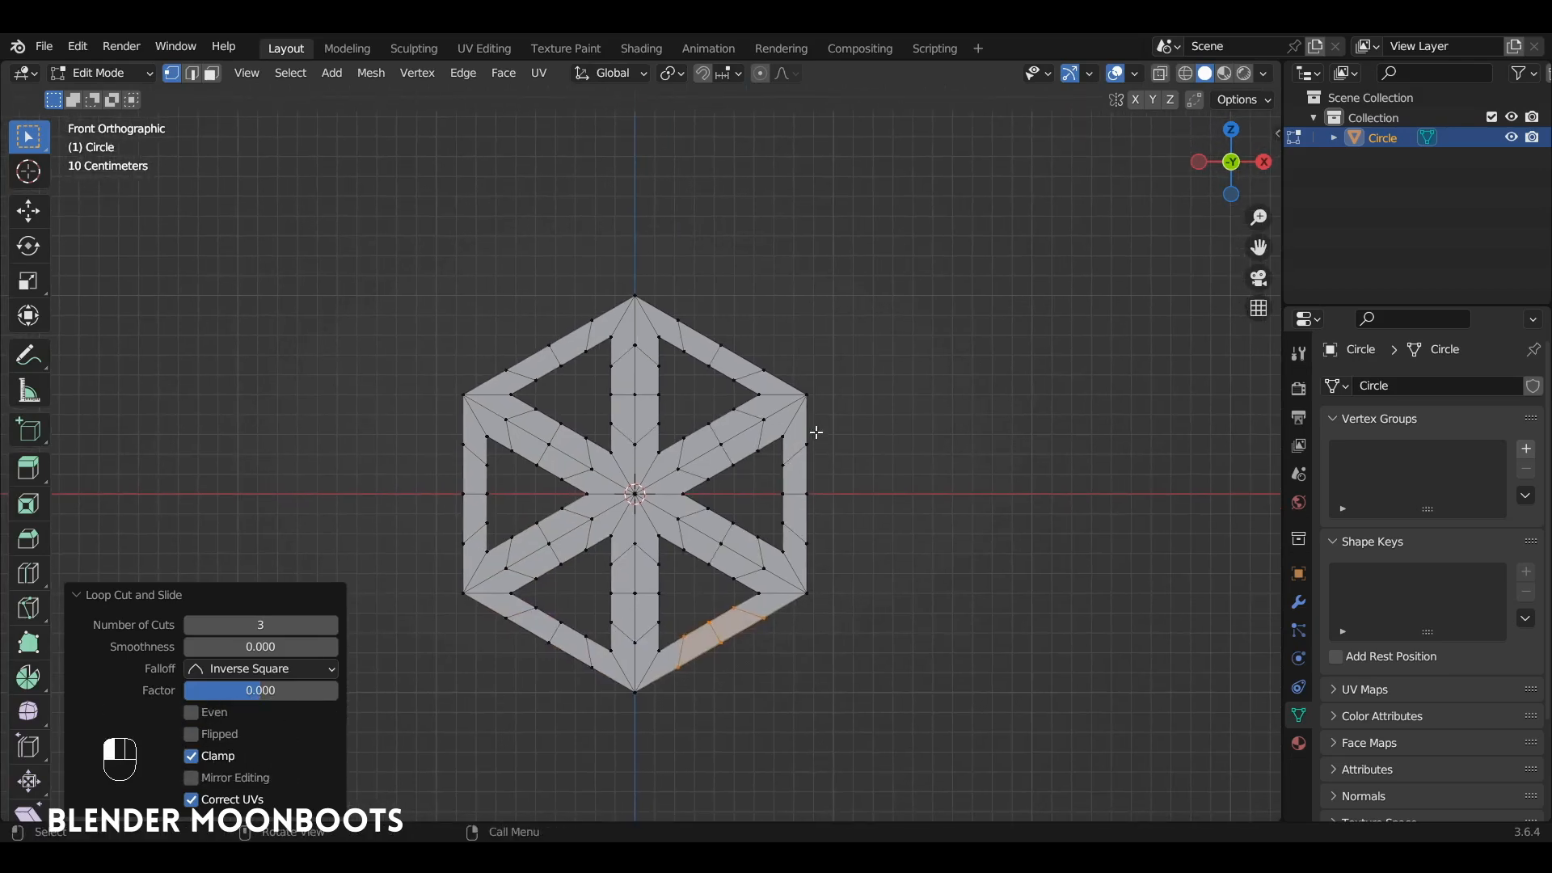
key("a")
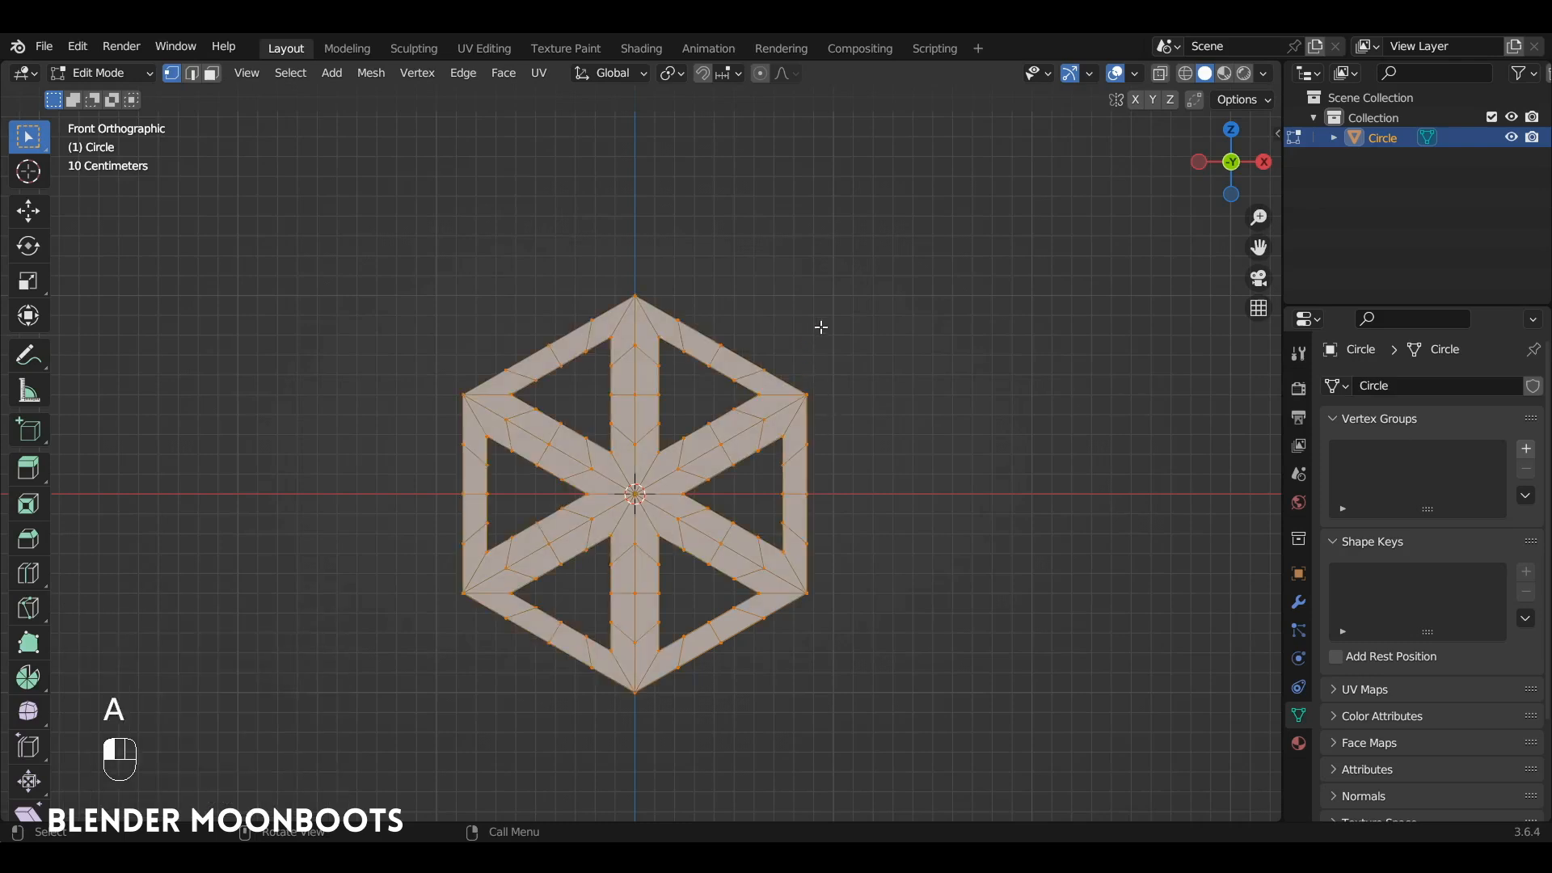
key("r")
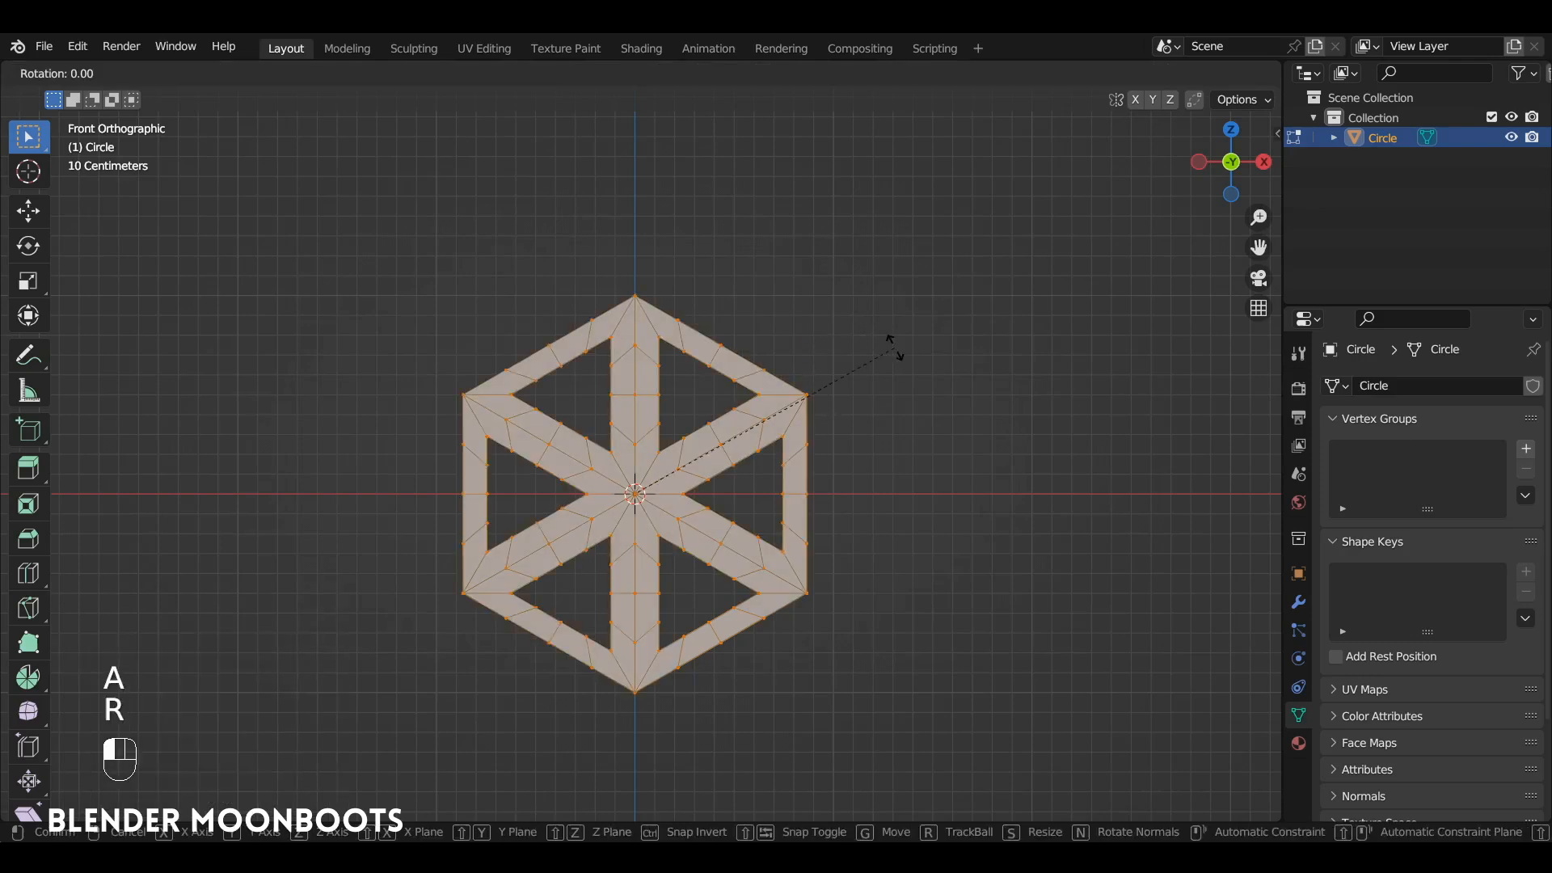
key("ctrl")
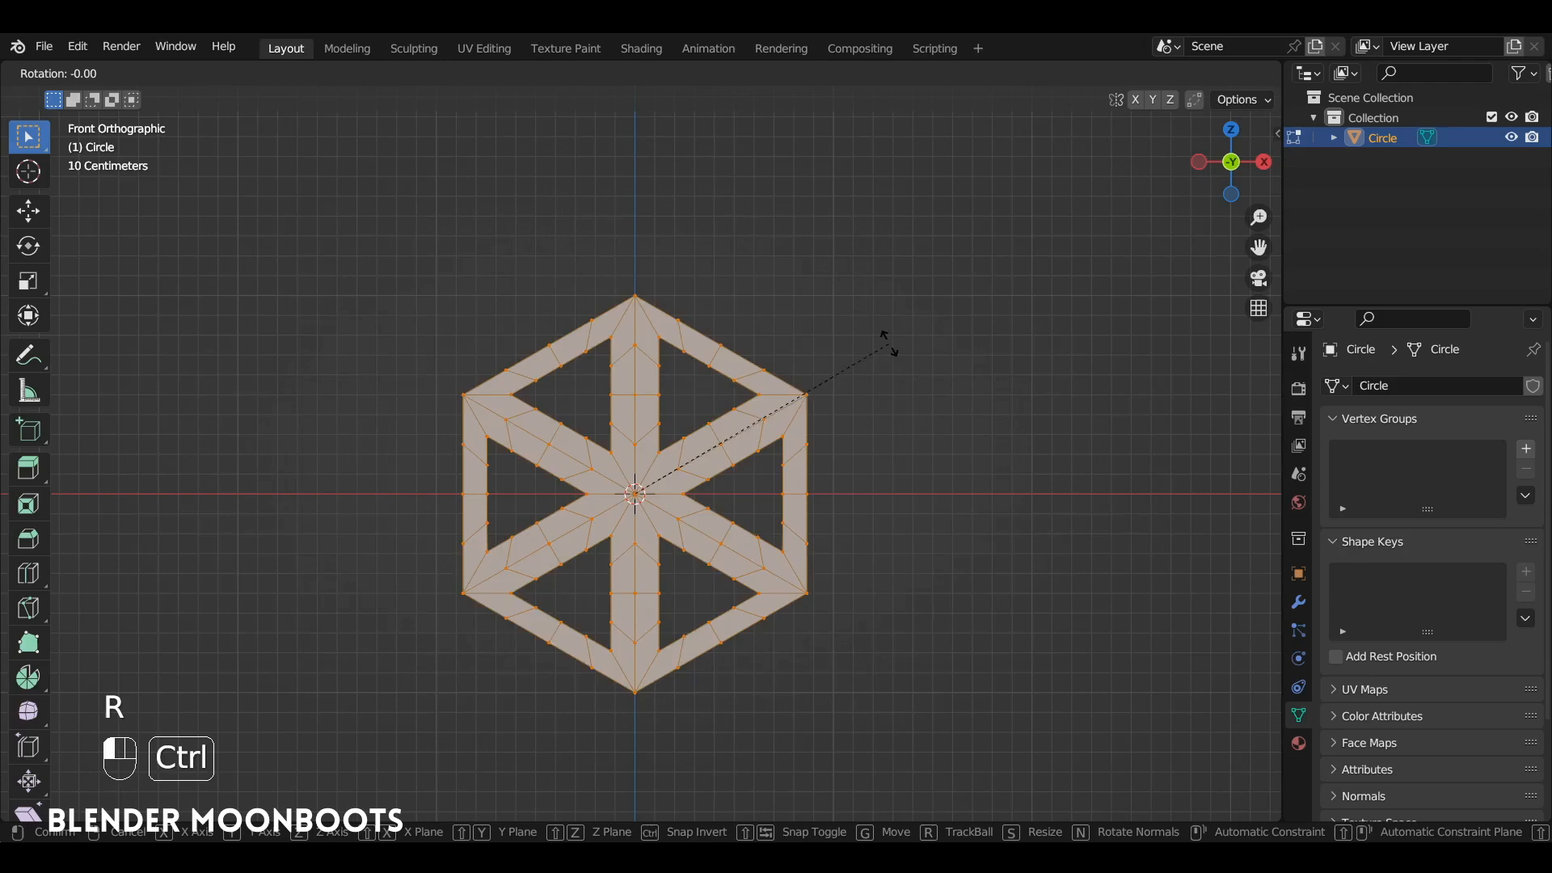
left_click(768, 275)
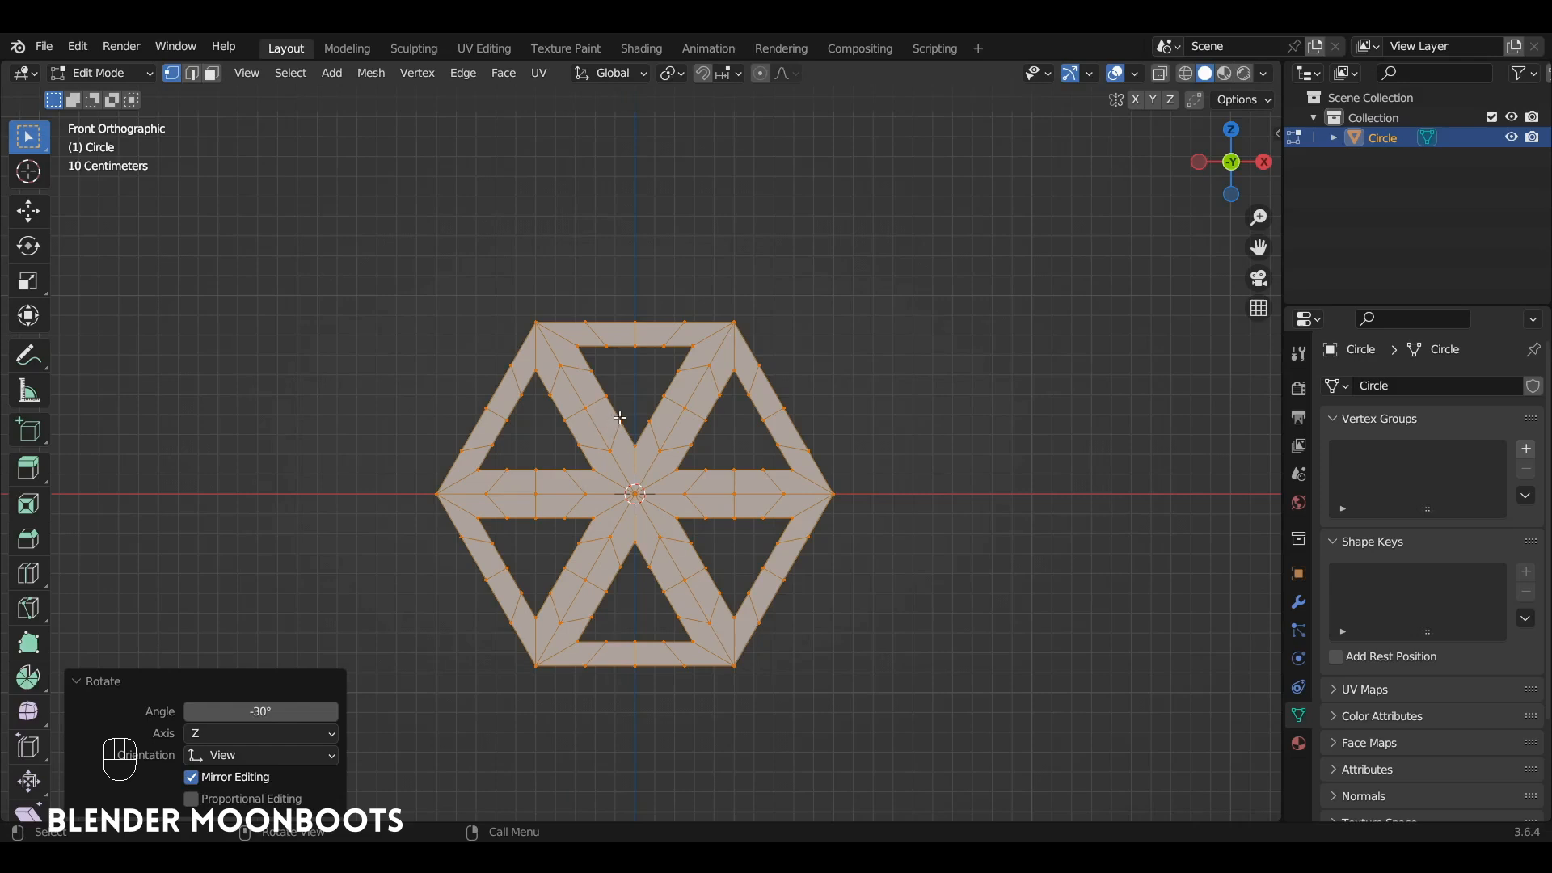
Step: Duplicate the top and bottom middle triangle frames about 1.69 m along positive X, then delete the duplicate's stray vertex
key("alt+a")
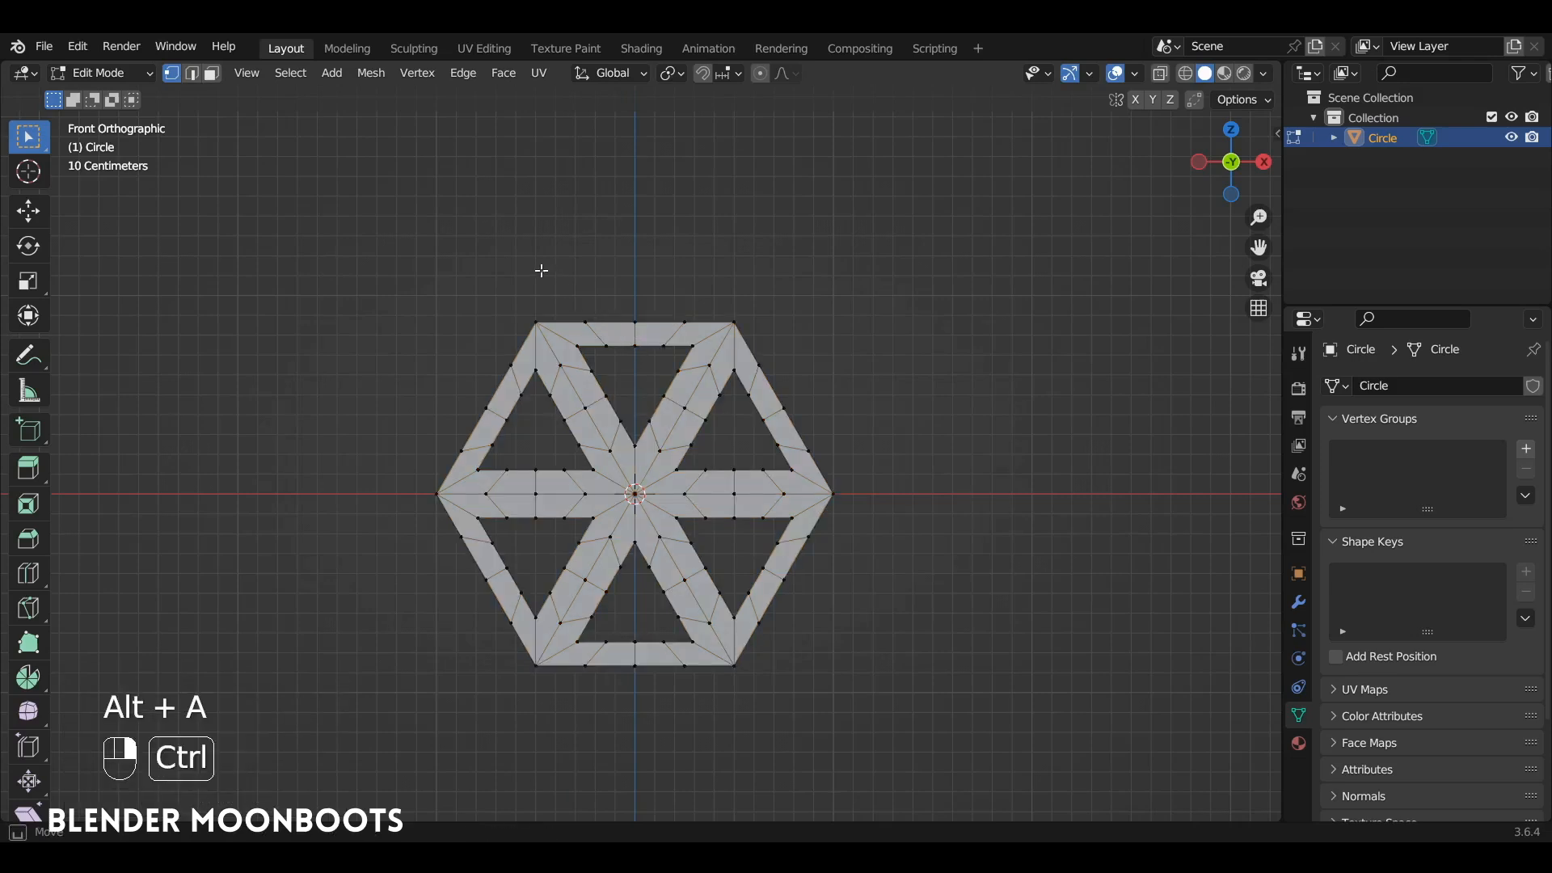
mouse_move(542, 270)
right_mouse_down("ctrl")
mouse_move(524, 340)
mouse_move(587, 438)
mouse_move(643, 485)
mouse_move(743, 311)
mouse_move(677, 299)
right_mouse_up("ctrl")
mouse_move(633, 484)
right_mouse_down("ctrl")
mouse_move(573, 576)
mouse_move(585, 705)
mouse_move(748, 679)
mouse_move(651, 509)
mouse_move(663, 489)
right_mouse_up("ctrl")
key("shift+d")
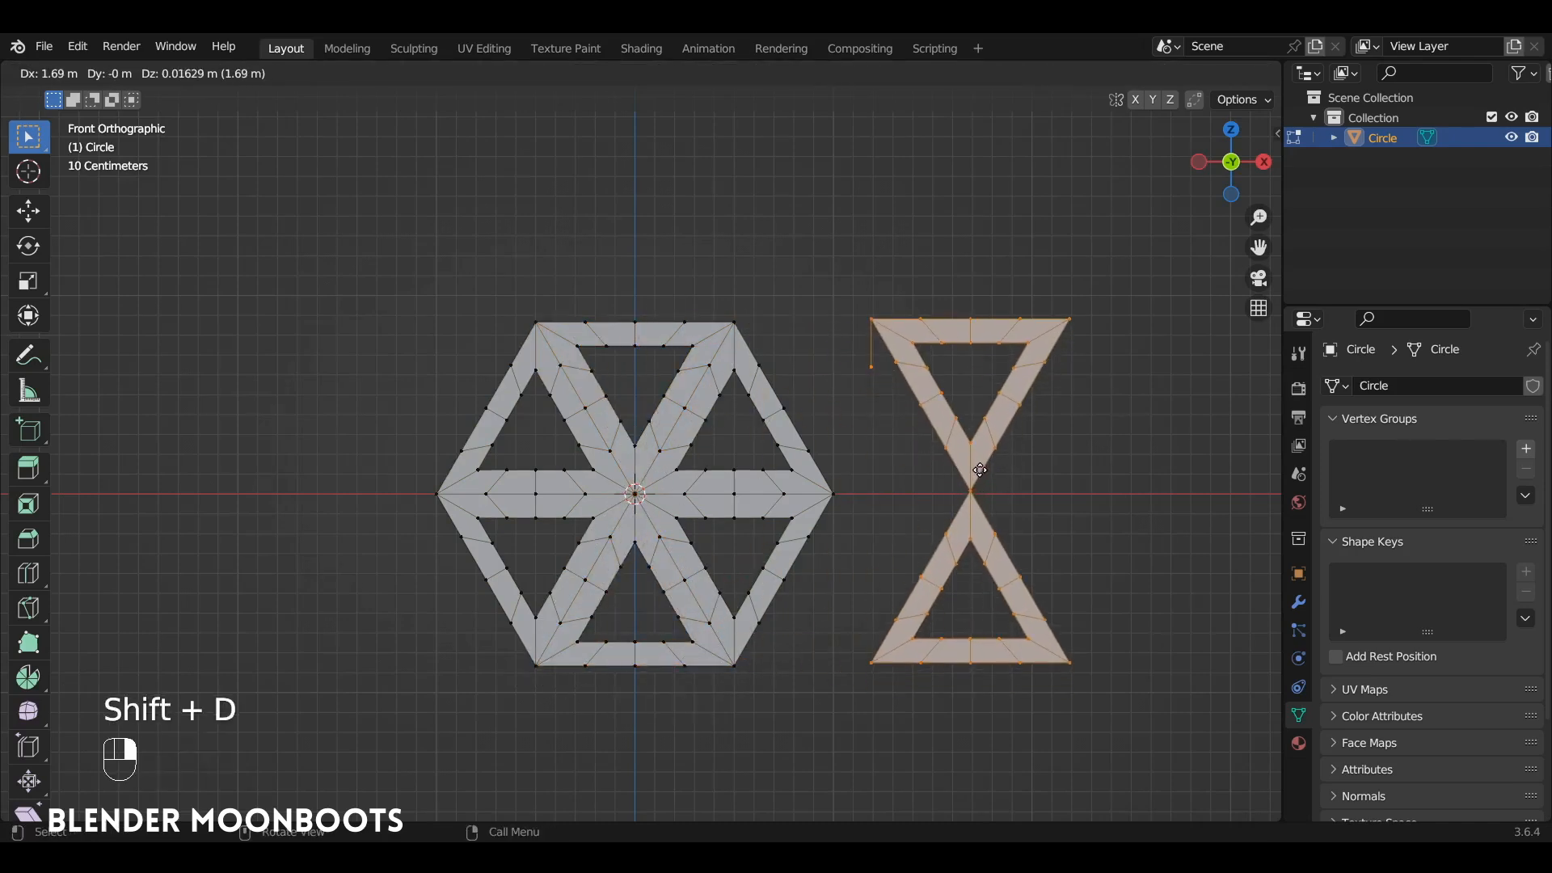
key("x")
left_click(981, 468)
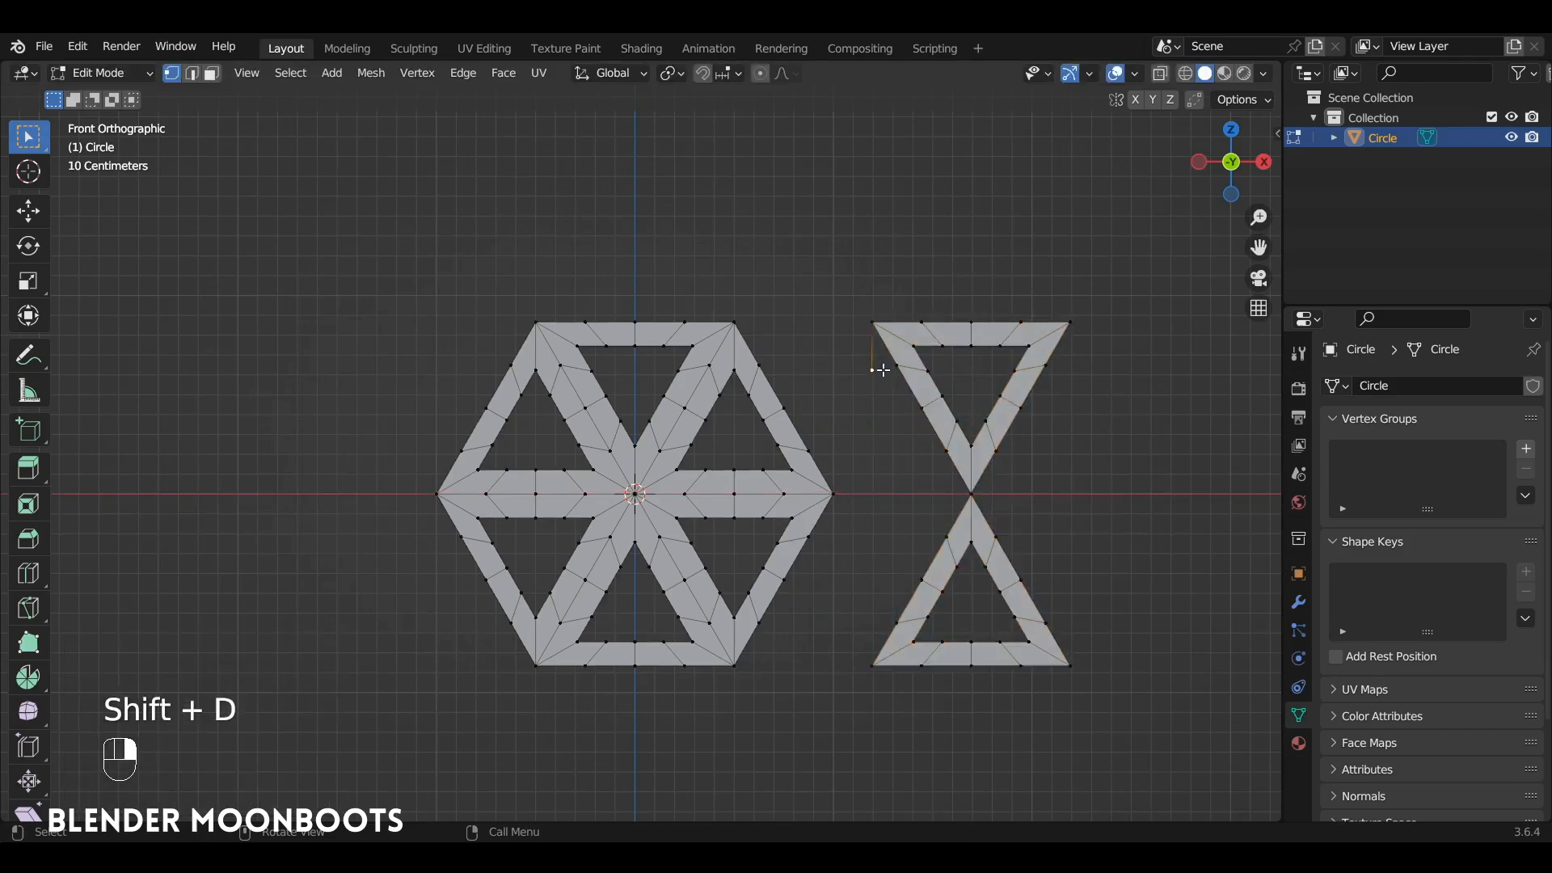
key("x")
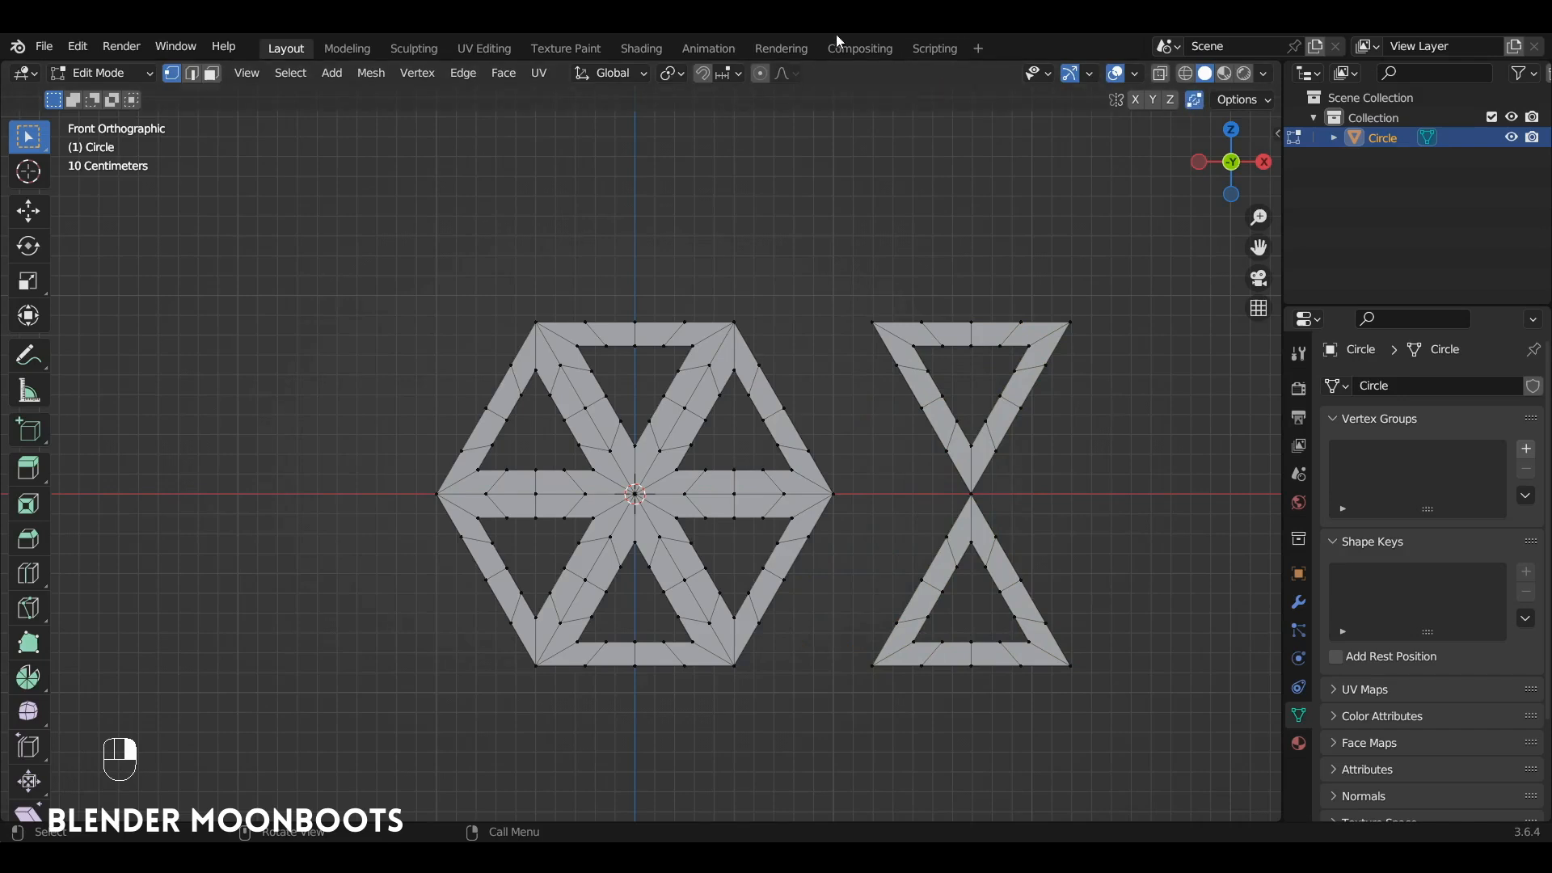
Step: Set snapping to Vertex and snap the whole hourglass-shaped duplicate by its upper-left corner onto the hexagon's upper-right corner
left_click(725, 70)
left_click(662, 152)
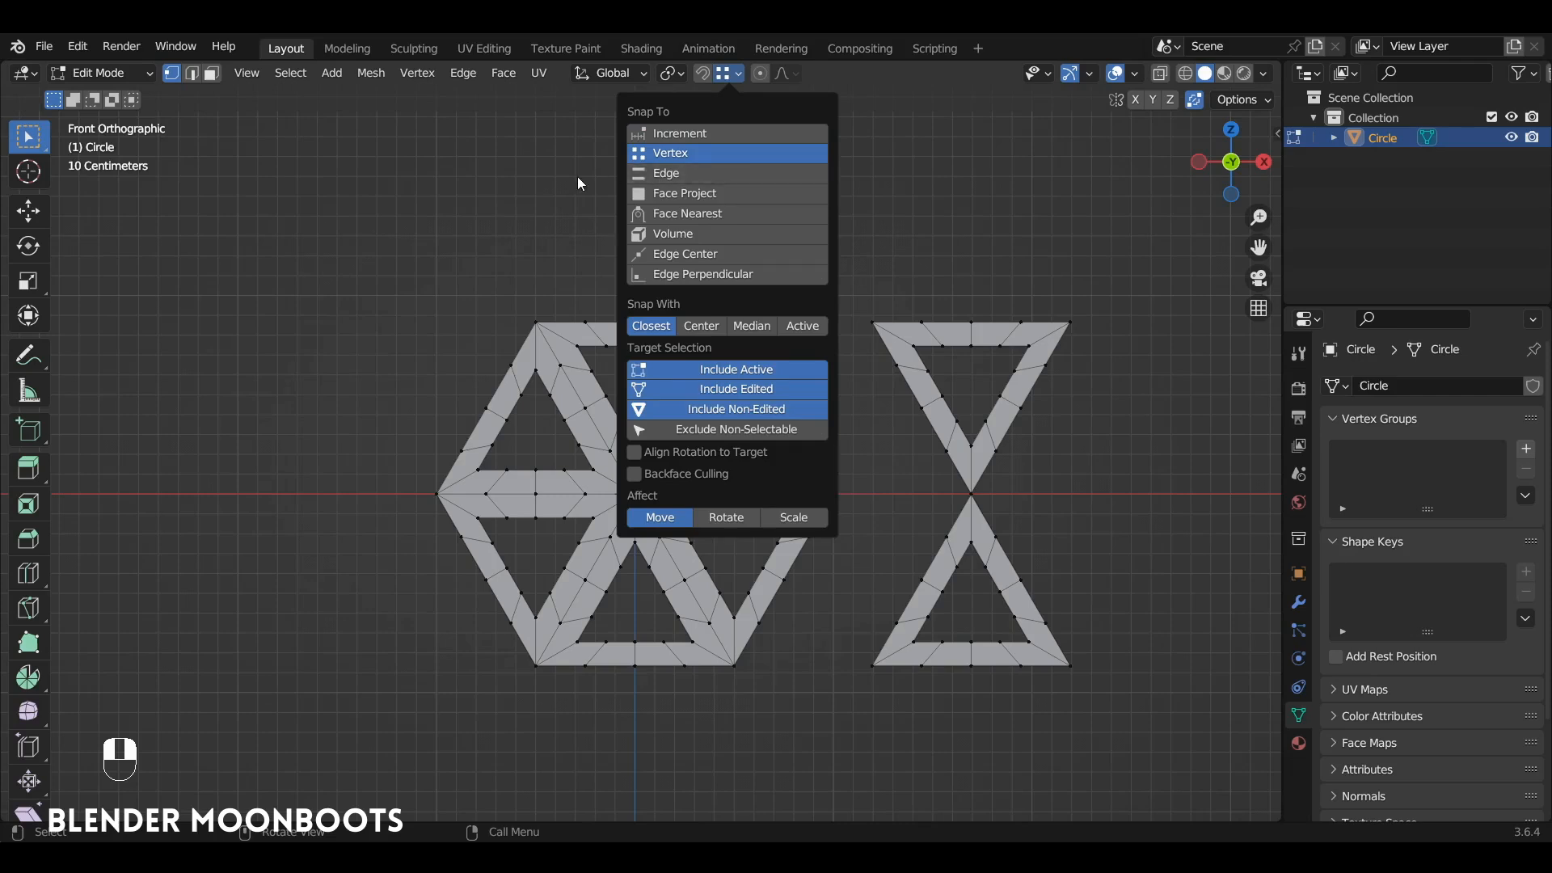
key("l")
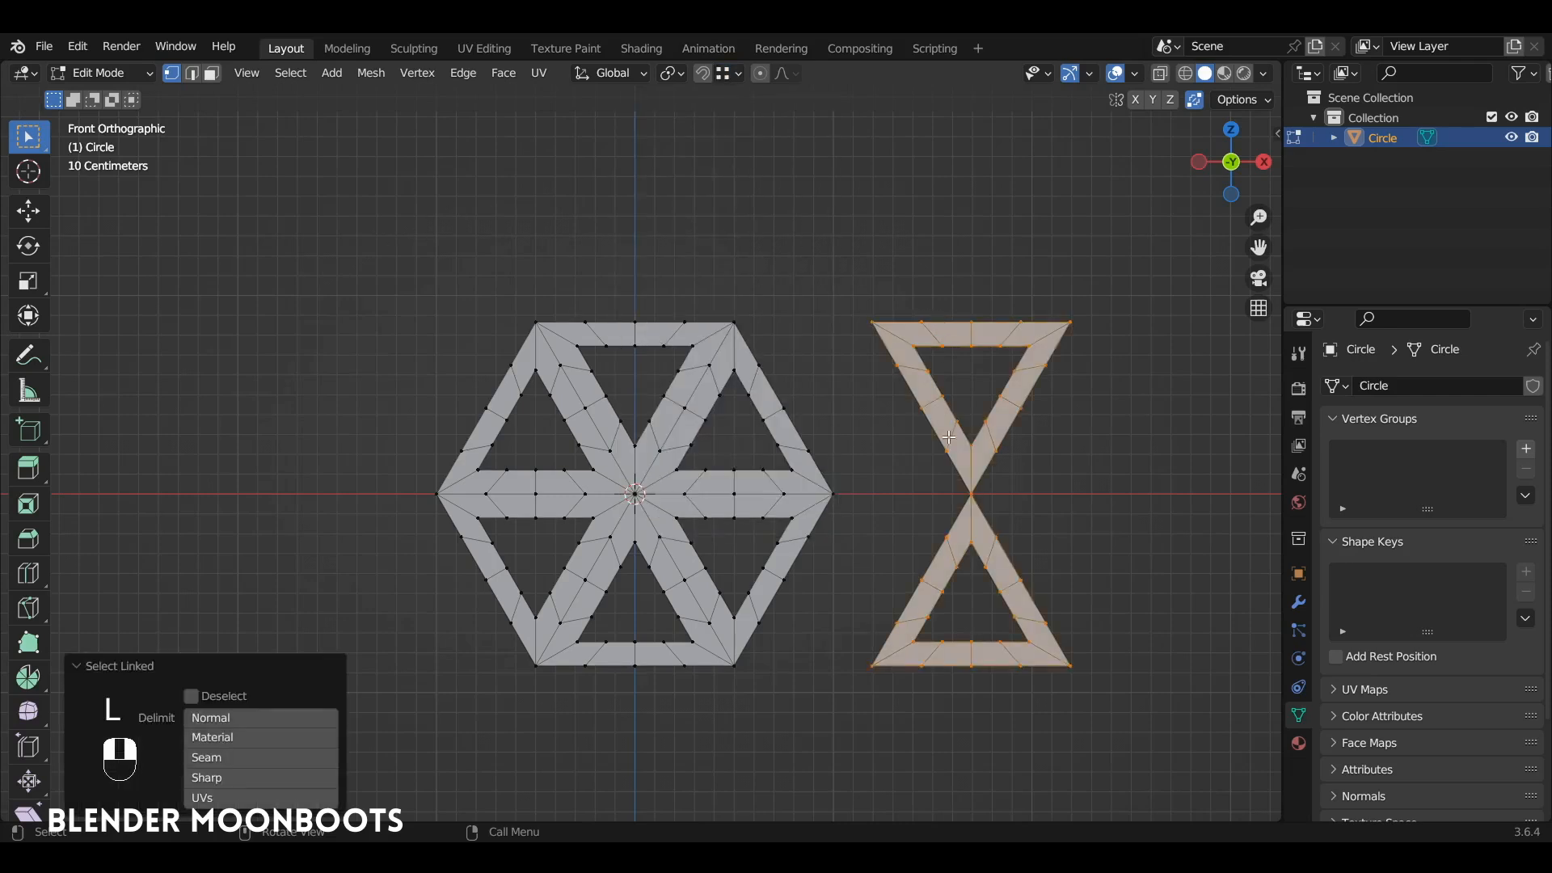
key("g")
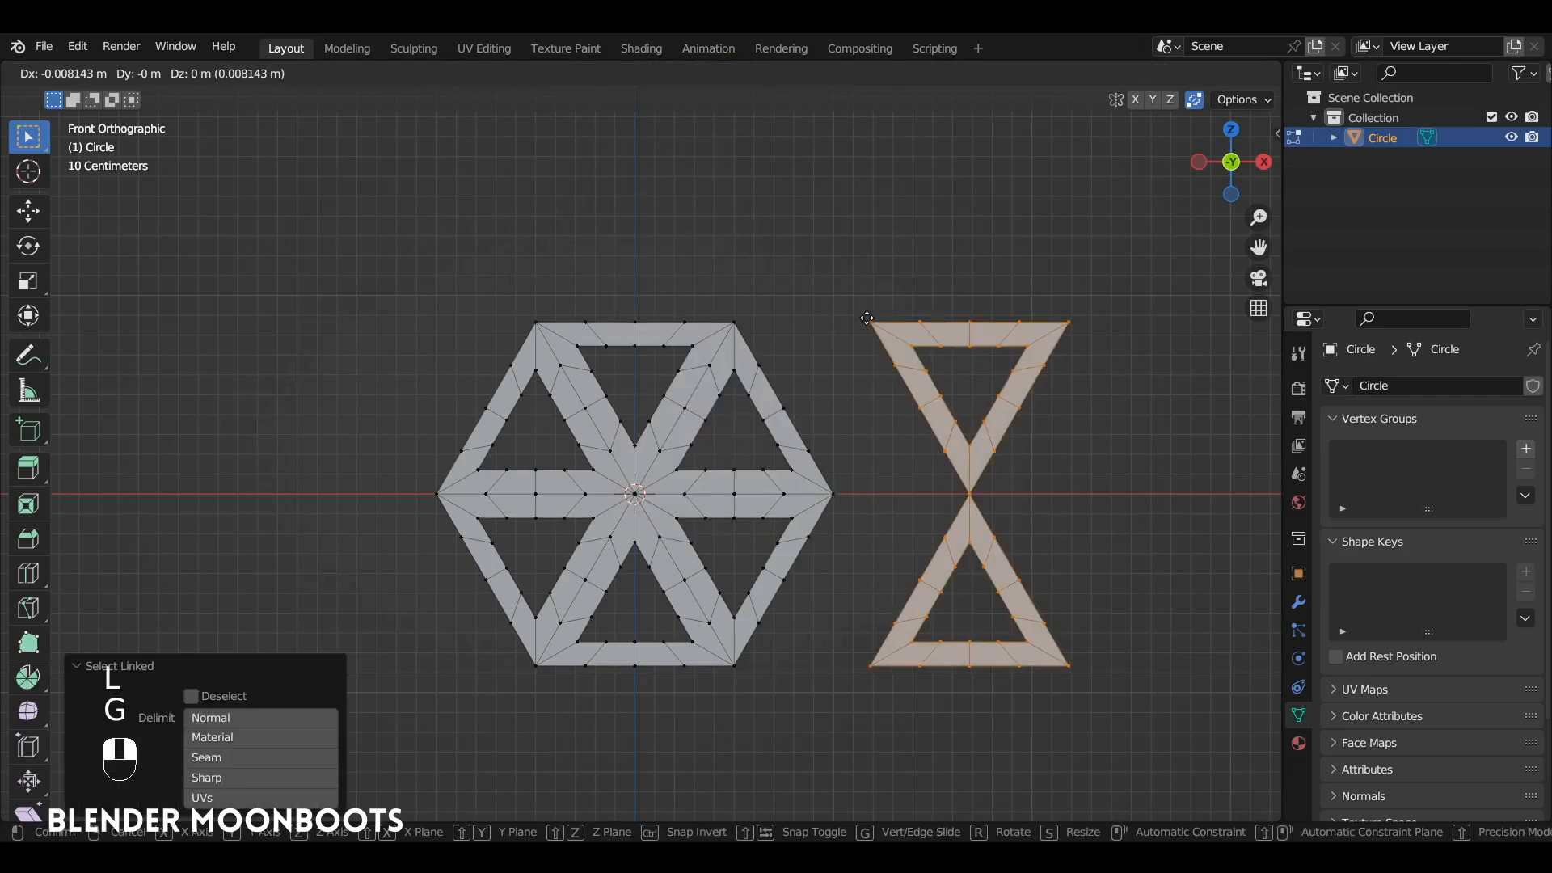
key("ctrl")
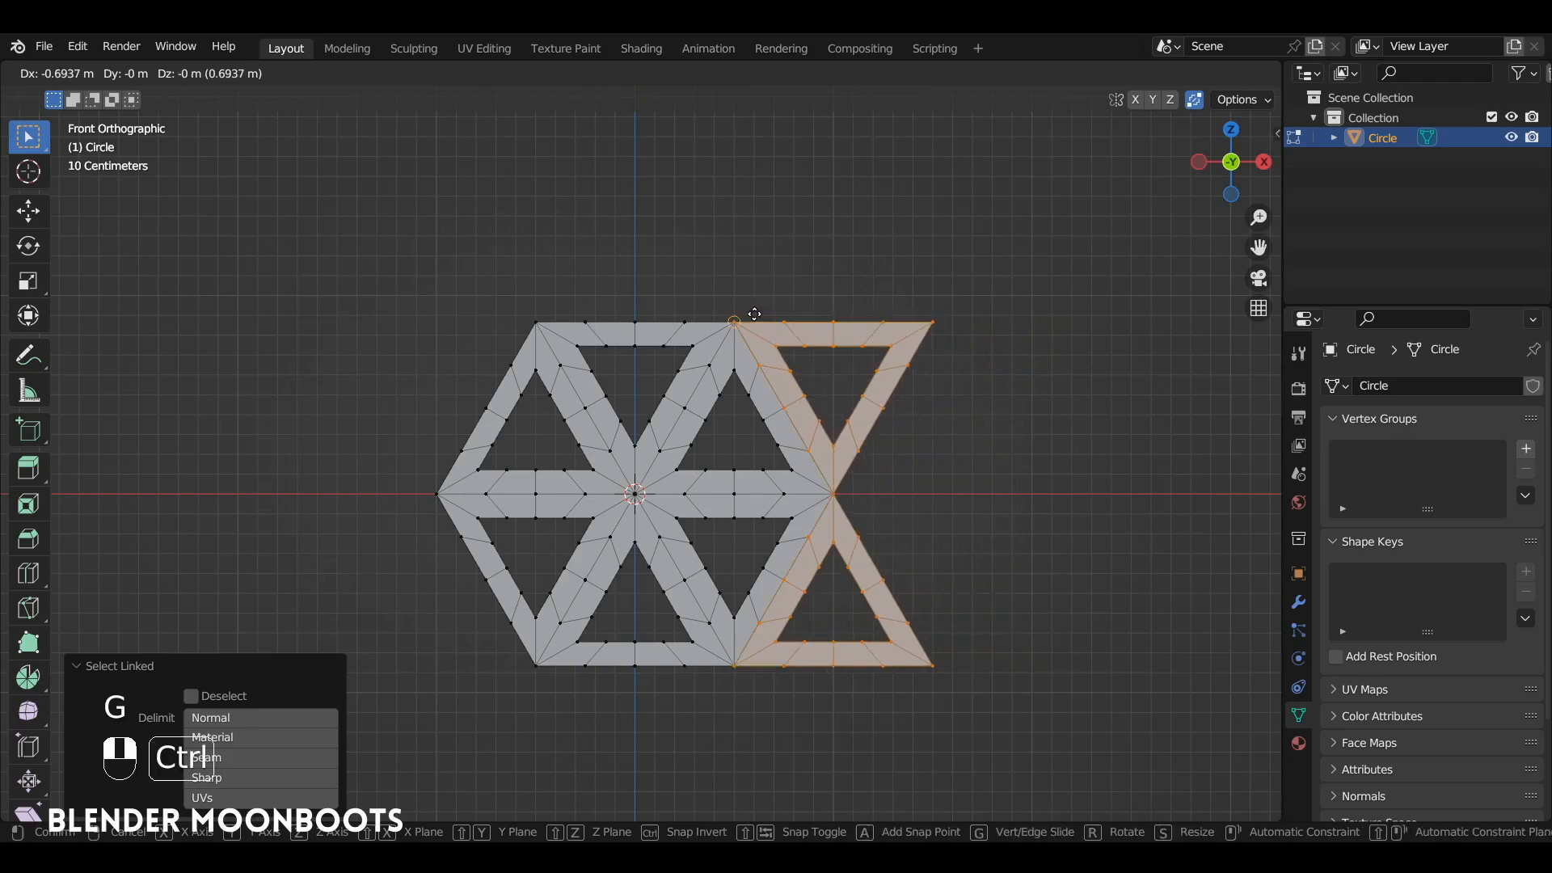
left_click(735, 318)
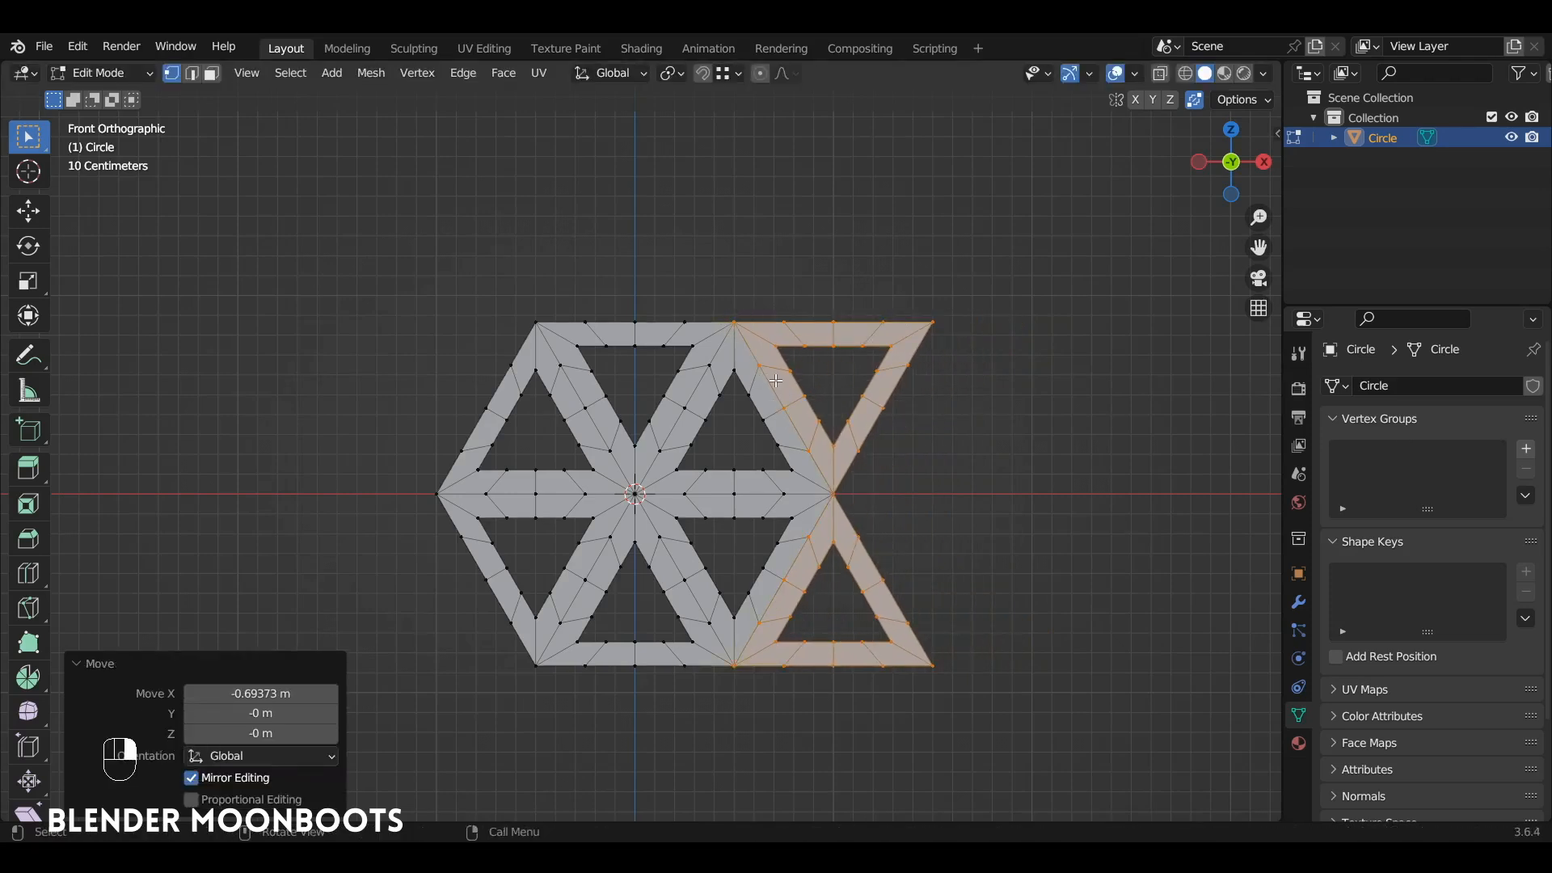
Step: Turn off Auto Merge Vertices and return to Object Mode
left_click(1198, 102)
key("Tab")
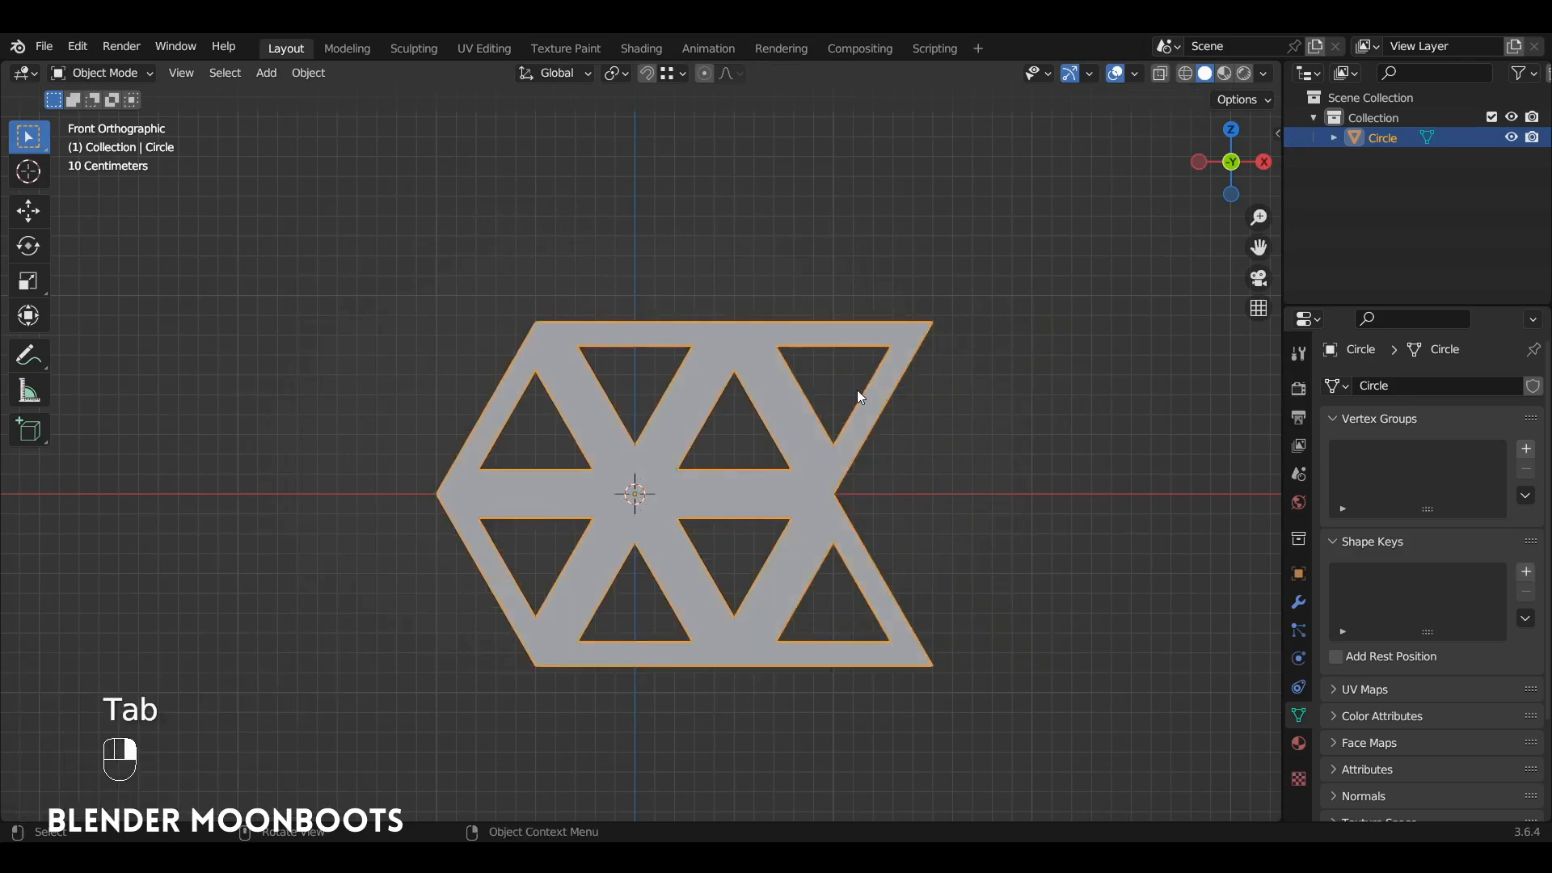
scroll(841, 425, "down", 3)
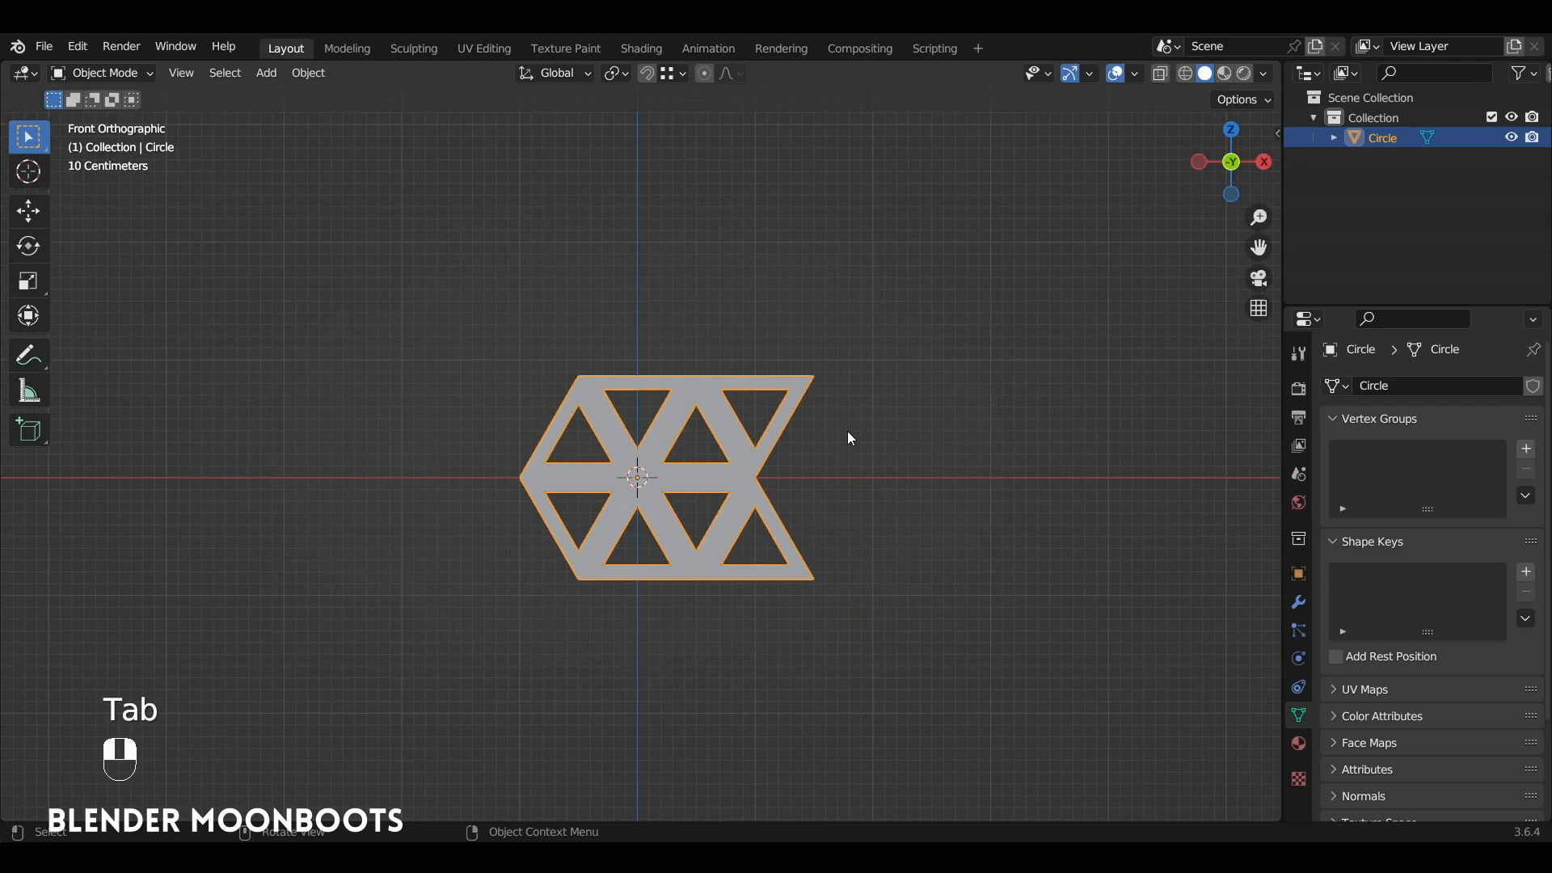
key("Tab")
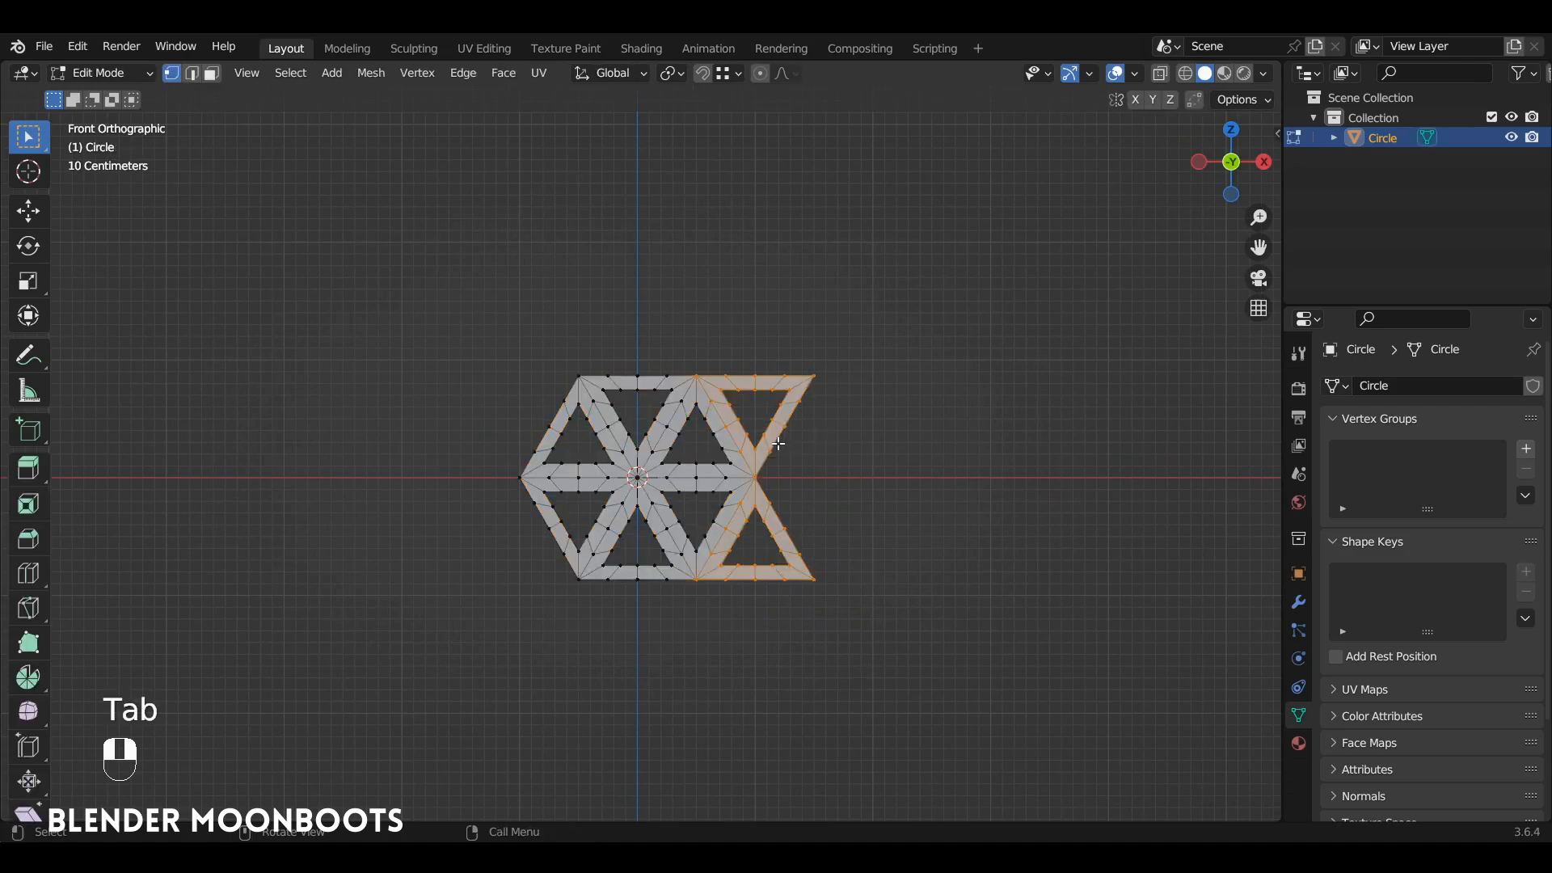
key("Tab")
scroll(793, 445, "down", 1)
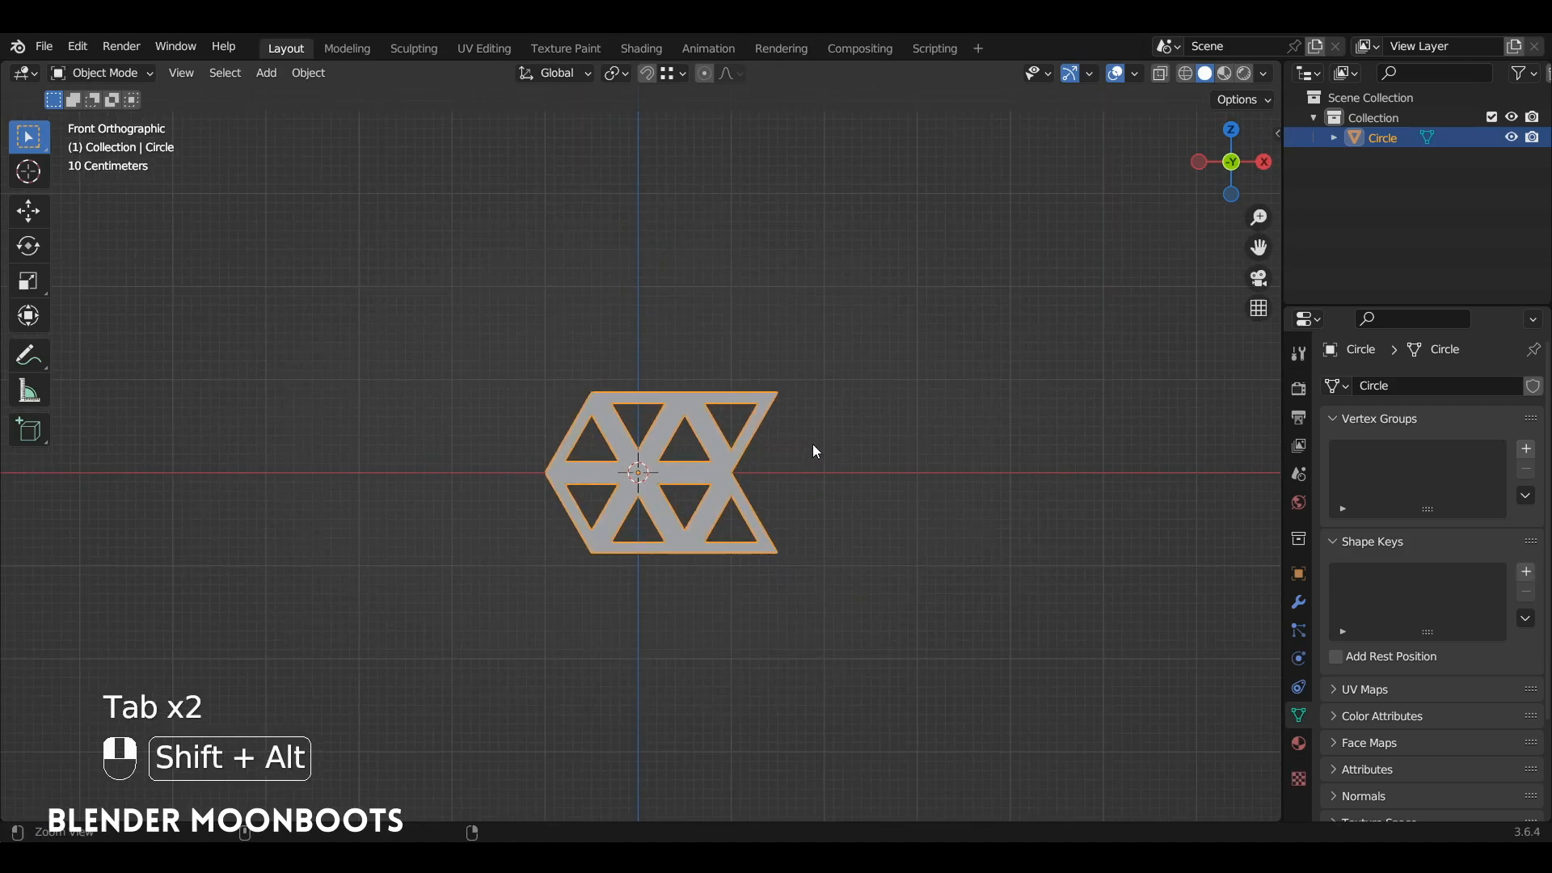
Step: Add an Array modifier to the lattice segment
left_click(1298, 605)
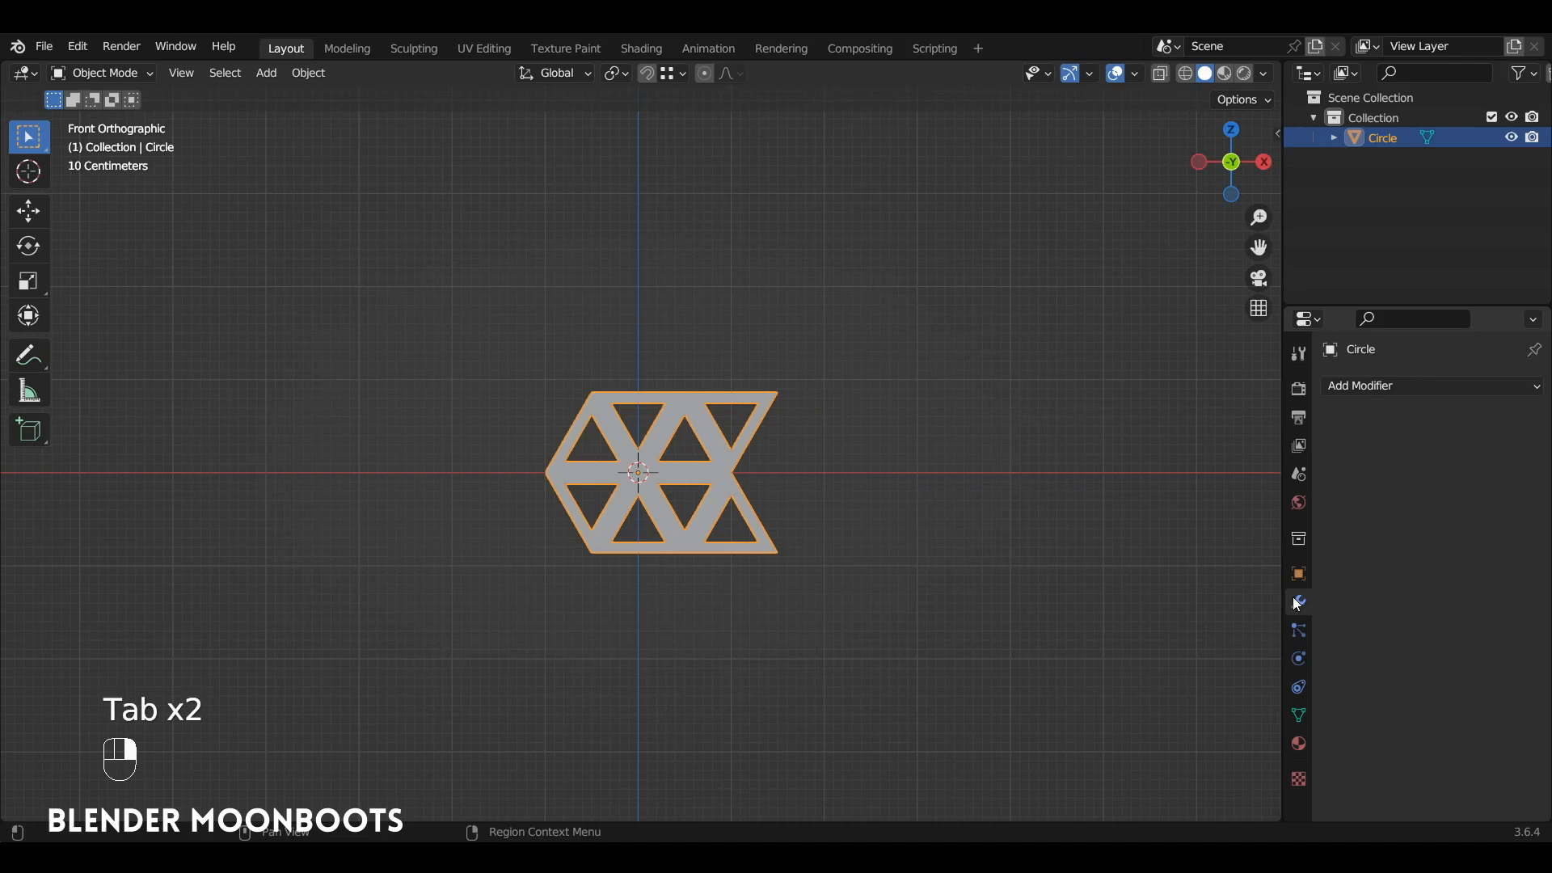
left_click_drag(1355, 305, 1358, 215)
left_click(1365, 294)
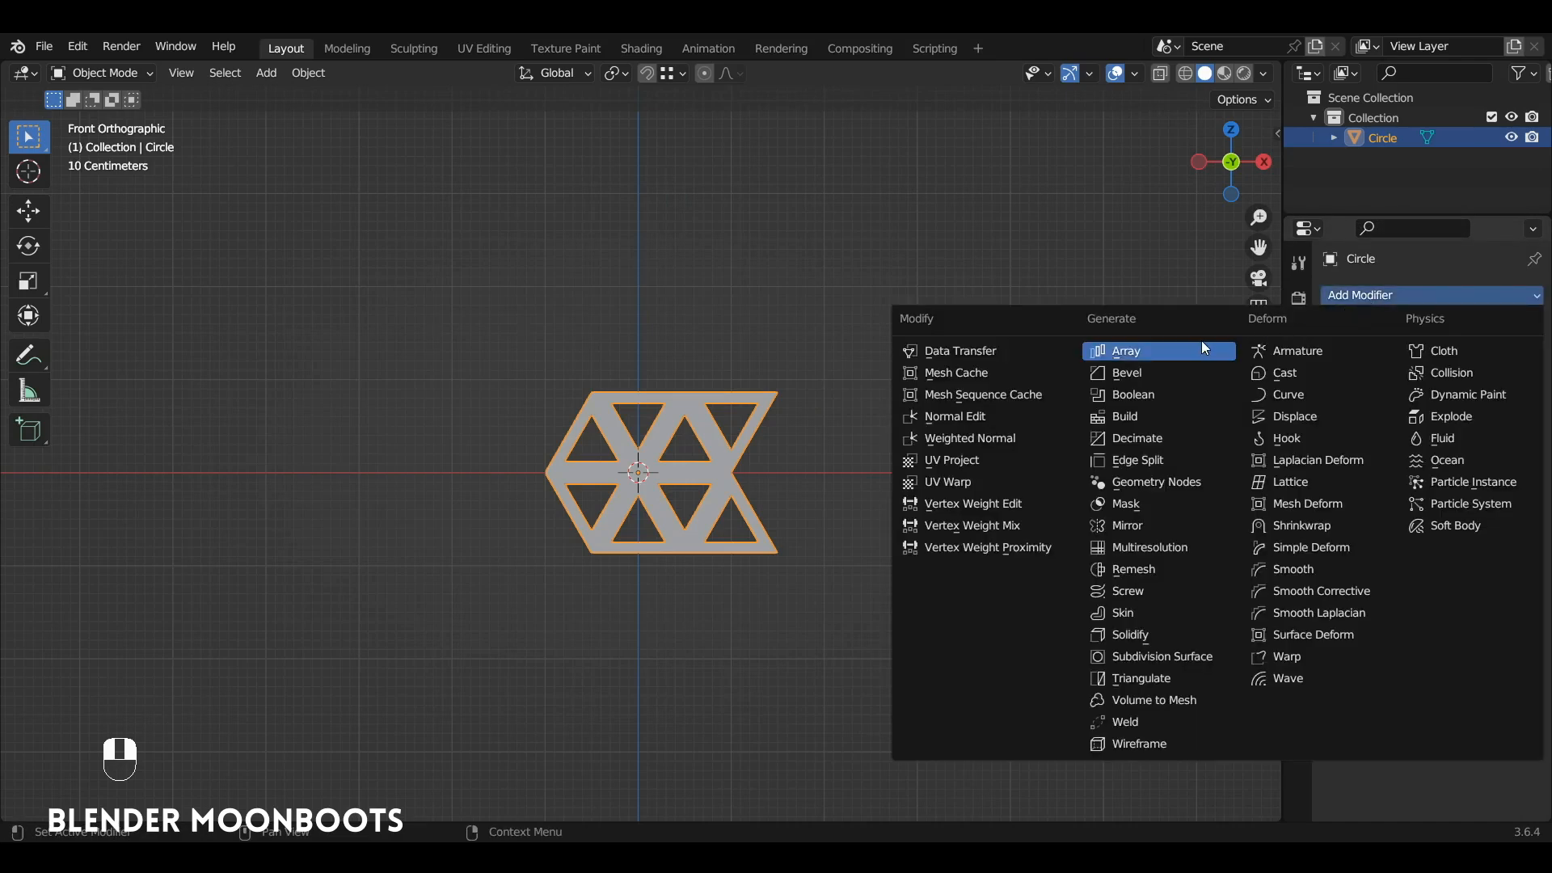
left_click(1162, 348)
left_click_drag(978, 385, 929, 407, "ctrl+alt")
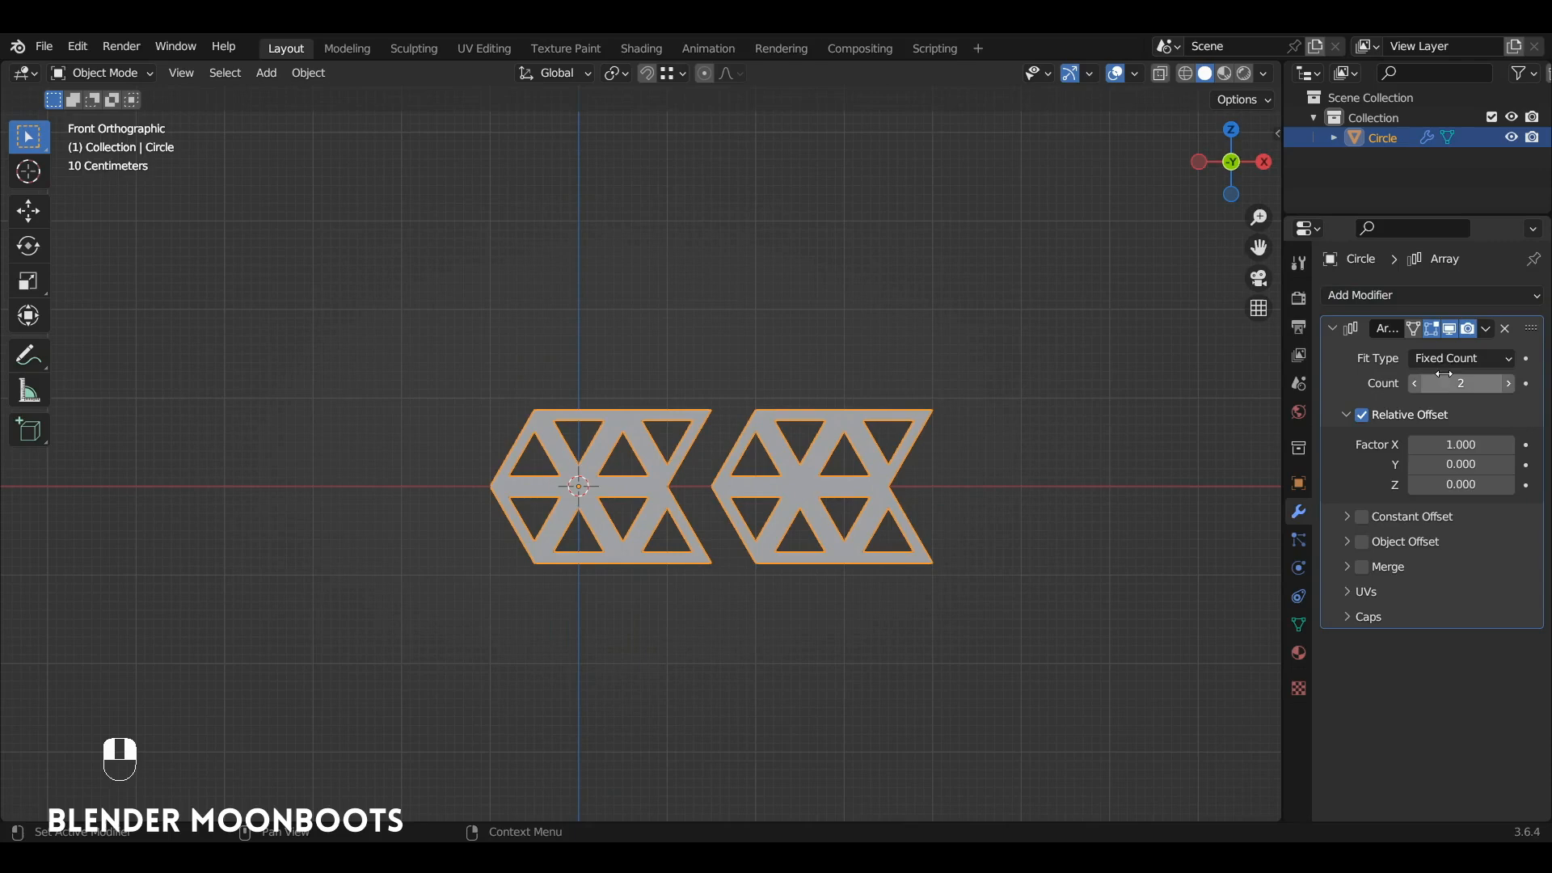
Step: Set the Array modifier's count to 8
left_click(1508, 383)
left_click(1508, 383)
left_click(1508, 383)
left_click(1511, 382)
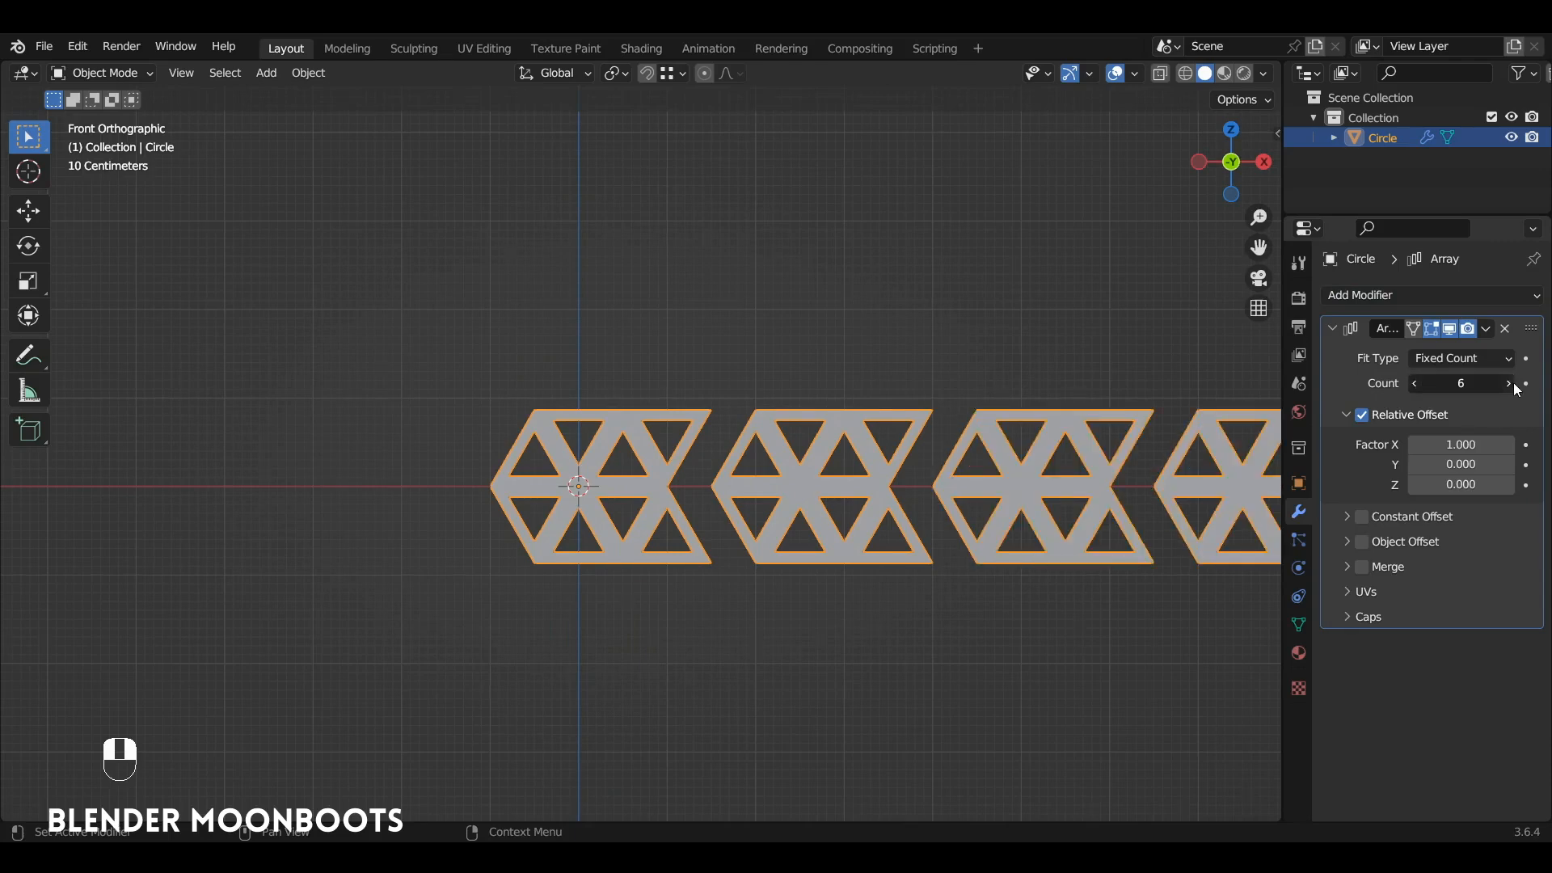
left_click(1513, 383)
left_click(1513, 385)
Step: Set the array's relative offset Factor X to 0.8 so neighbouring segments interlock edge to edge
left_click_drag(856, 488, 813, 354, "ctrl+alt")
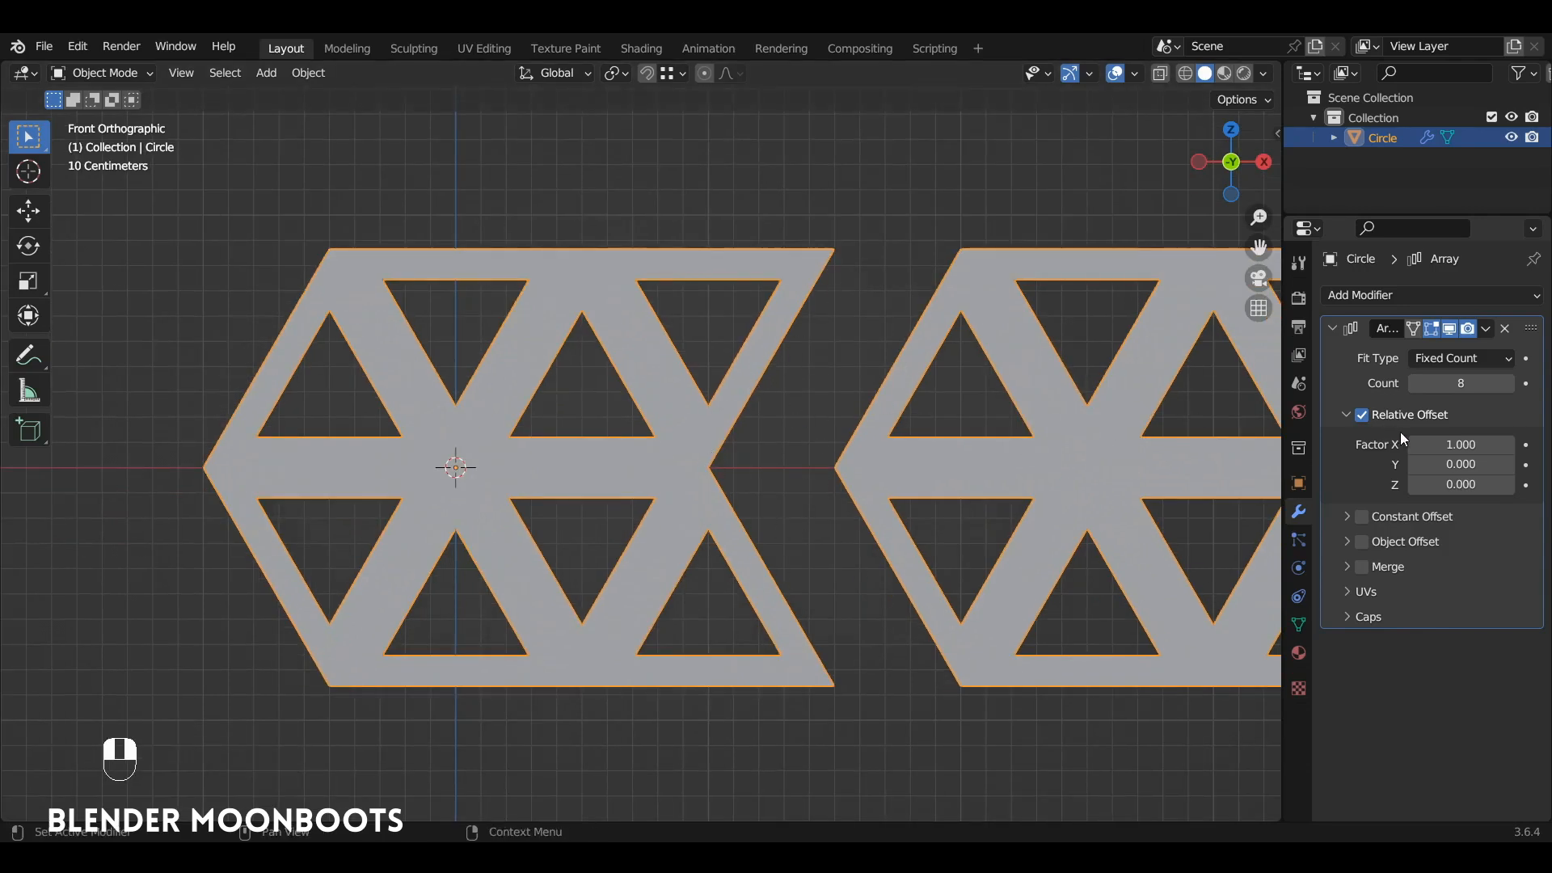
left_click_drag(1402, 446, 1376, 448, "shift")
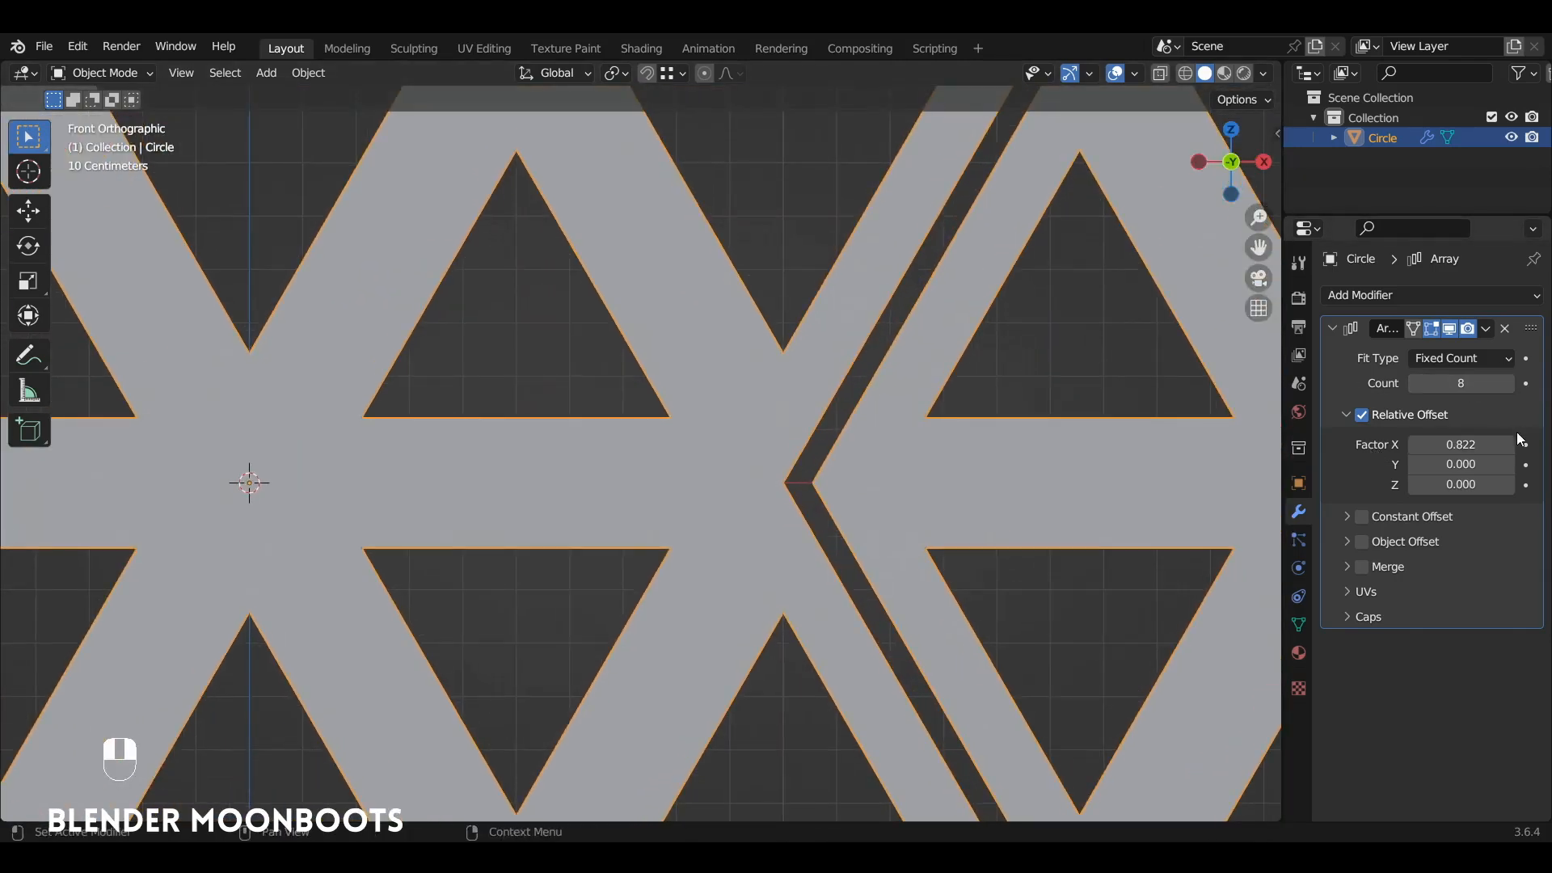
left_click(1461, 445)
type("0.8")
key("Return")
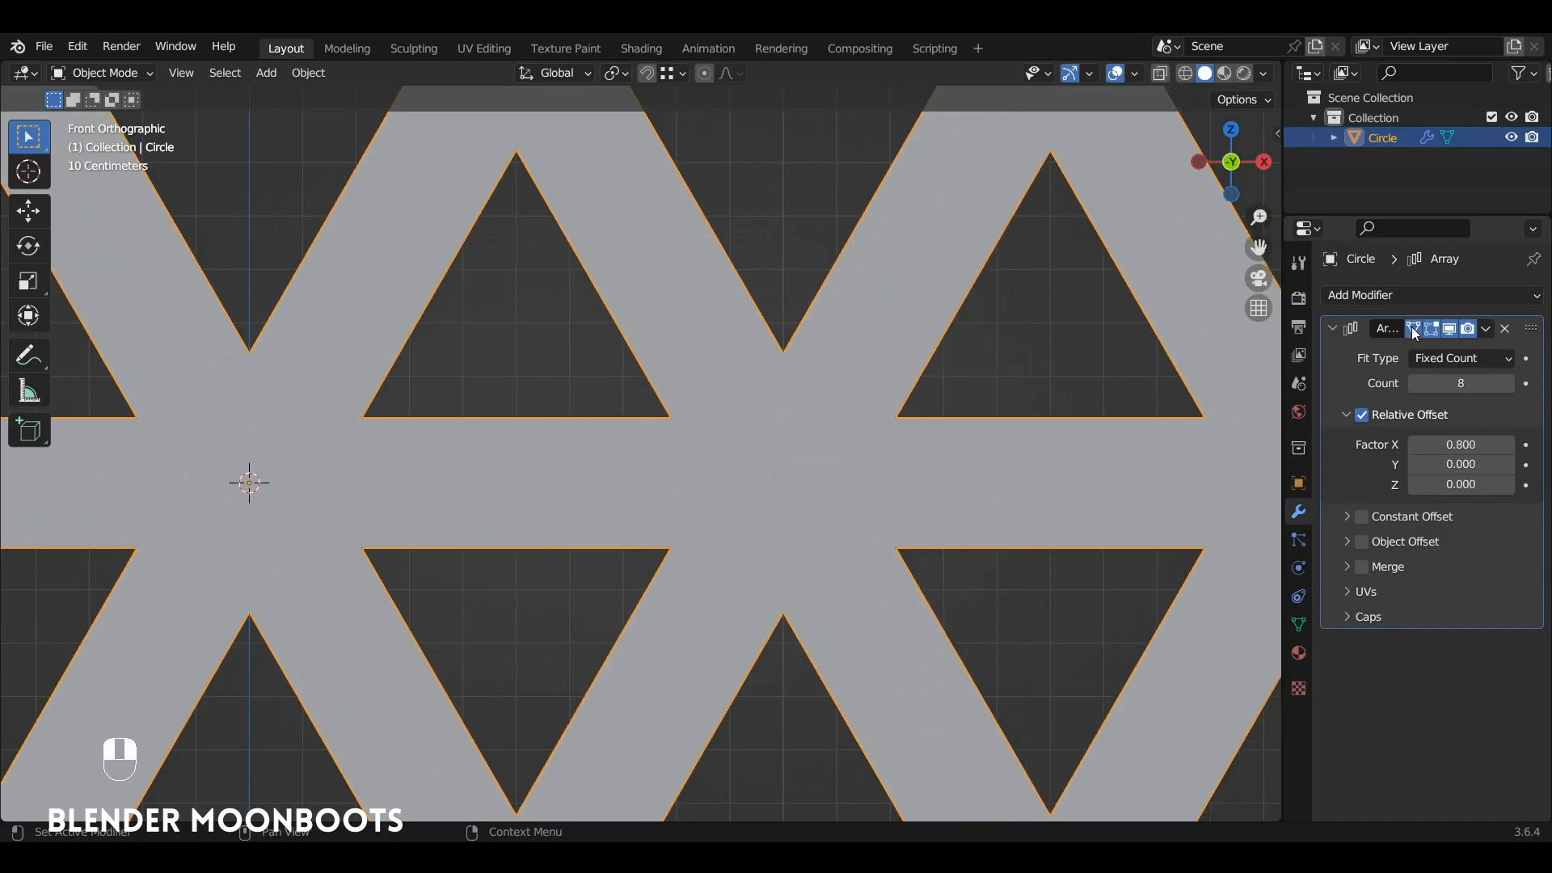
Step: Enter Edit Mode with the array shown on the cage, deselect everything and examine the joint between the first two segments
key("Tab")
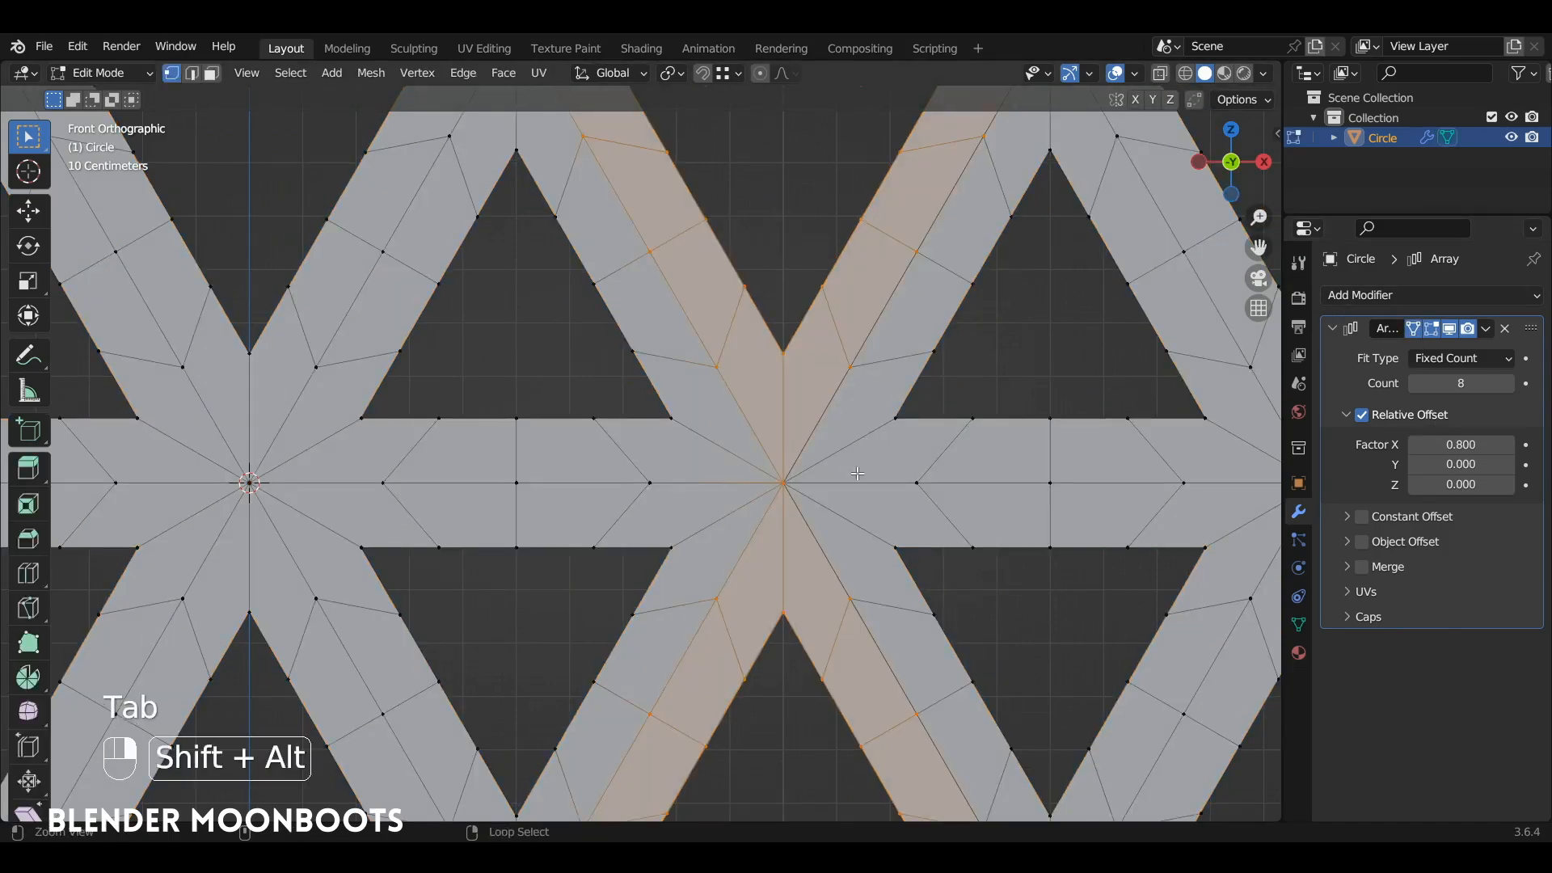
scroll(833, 407, "up", 4)
scroll(834, 406, "up", 4)
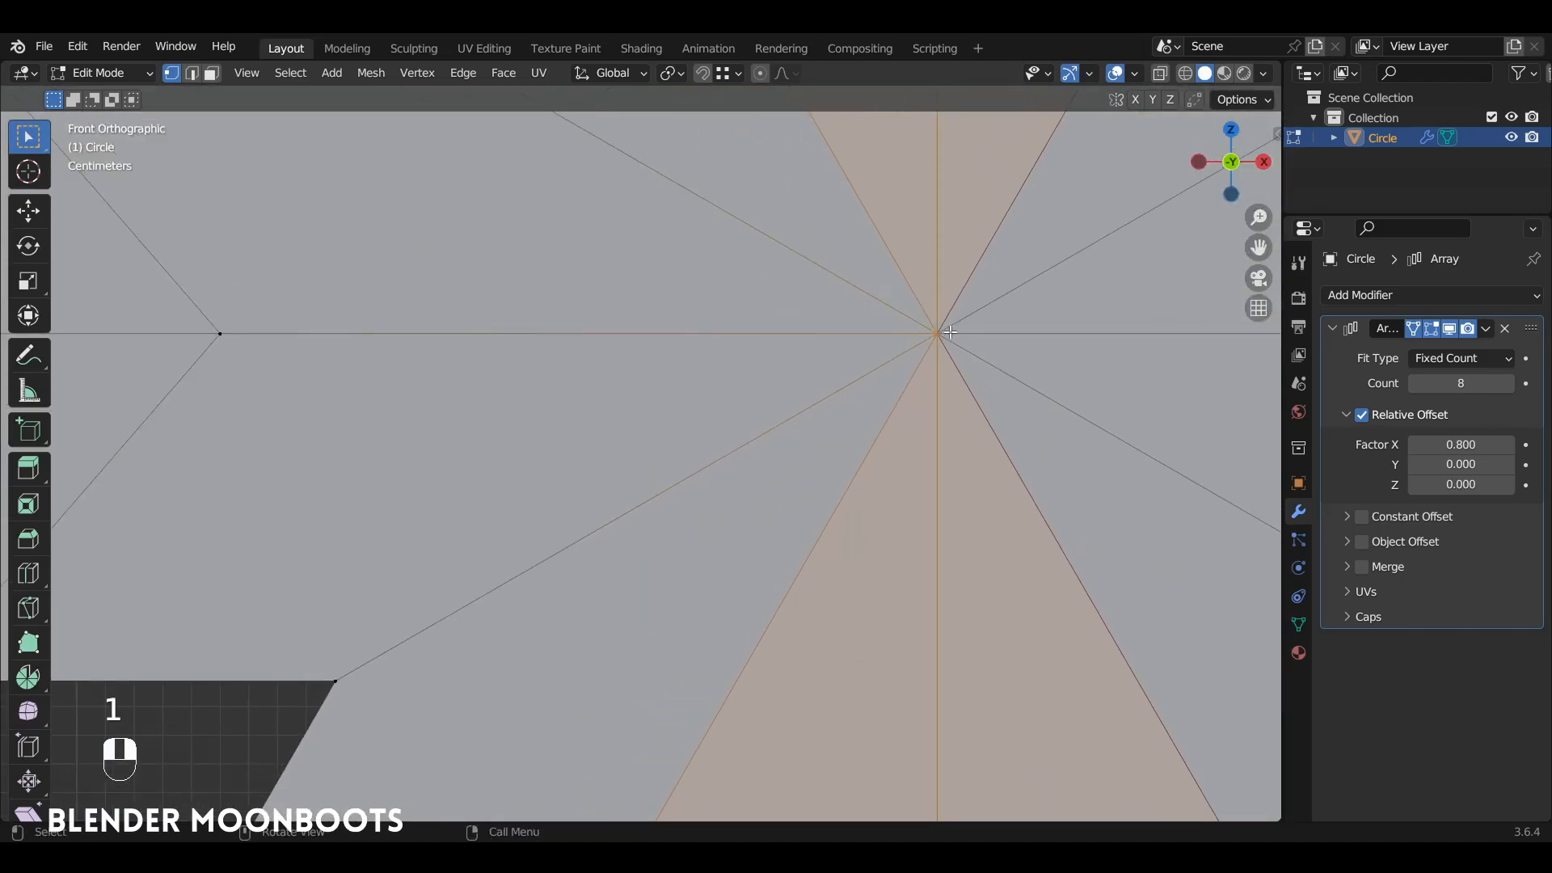
key("a")
key("a")
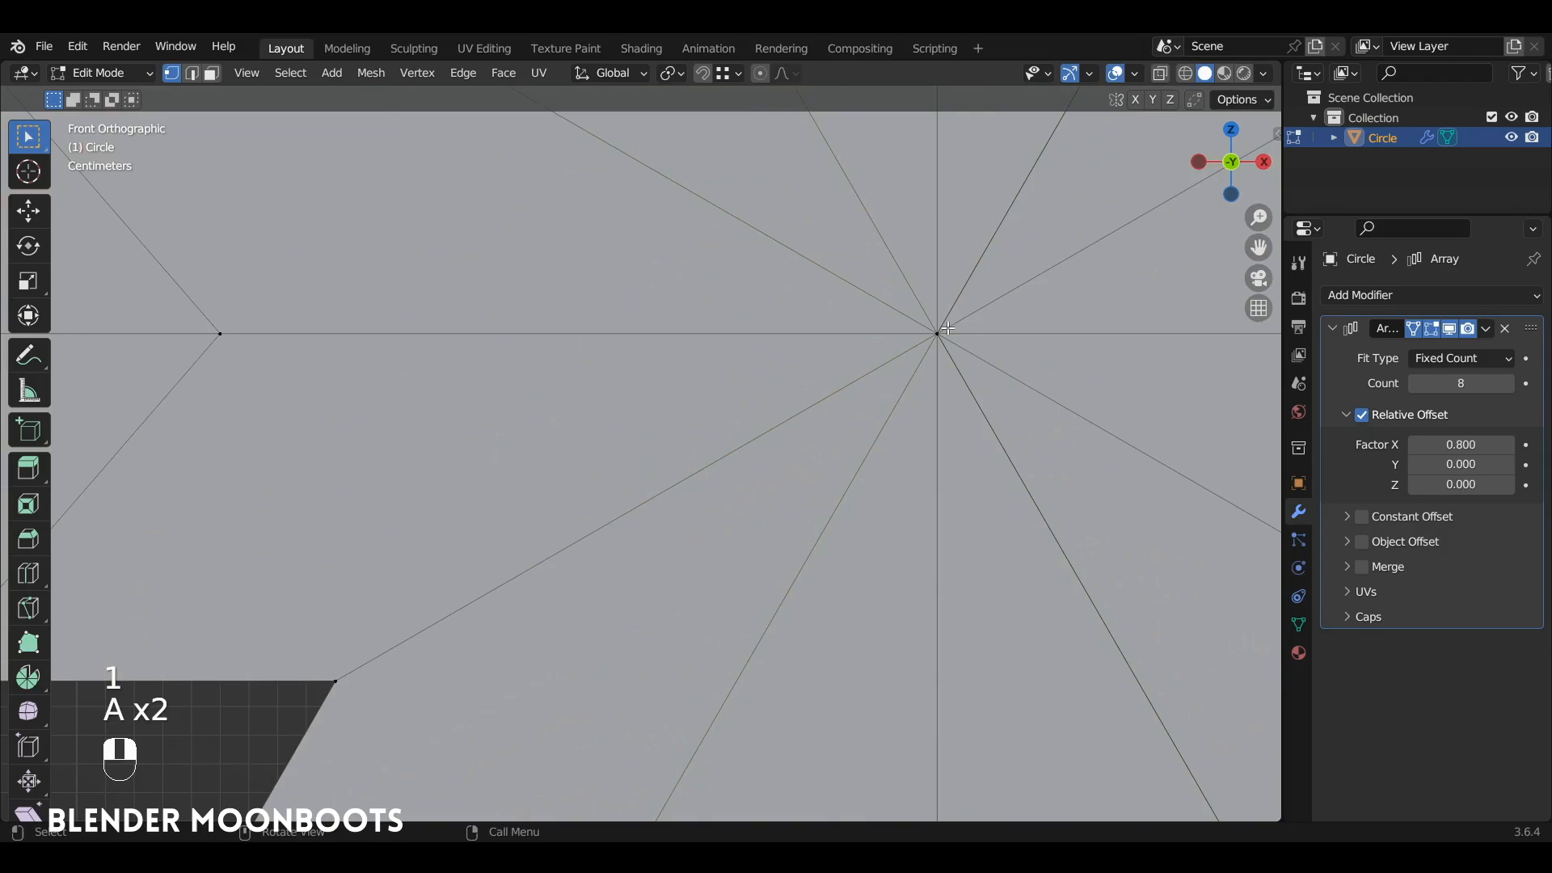
left_click_drag(948, 329, 967, 294, "alt+shift")
left_click_drag(1062, 277, 978, 461, "ctrl+alt")
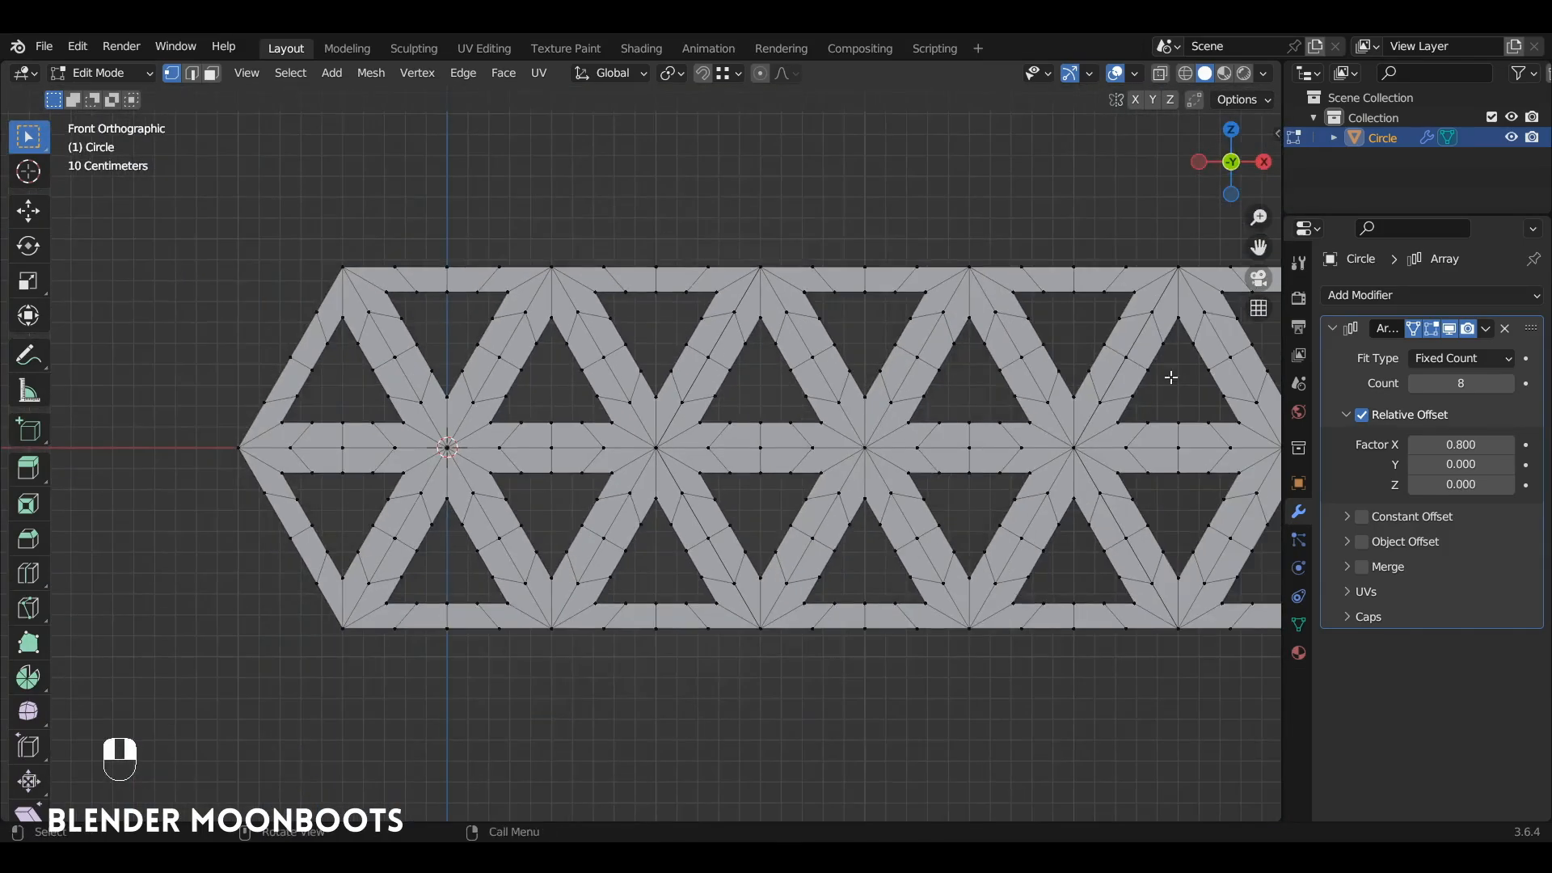
Step: Turn off the array's on-cage display, return to Object Mode and enable the array's Merge option
left_click(1414, 328)
key("Tab")
left_click_drag(1027, 379, 1017, 526, "alt+shift")
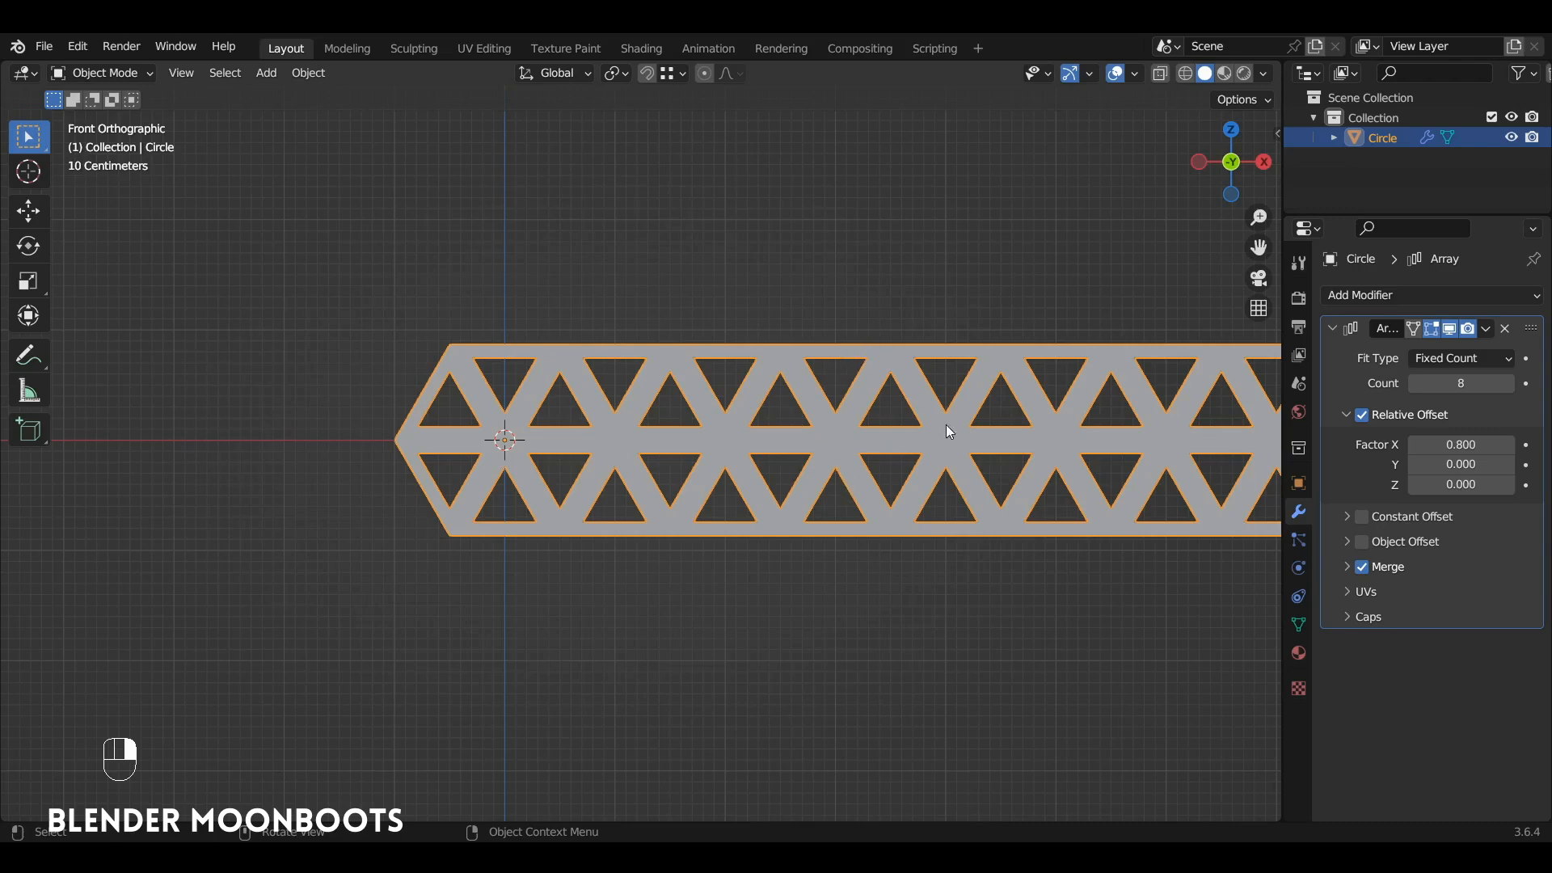
Step: Add a second Array modifier with a relative offset of 0 in X and 1 in Z to stack lattice rows upward
left_click(1331, 328)
left_click(1334, 296)
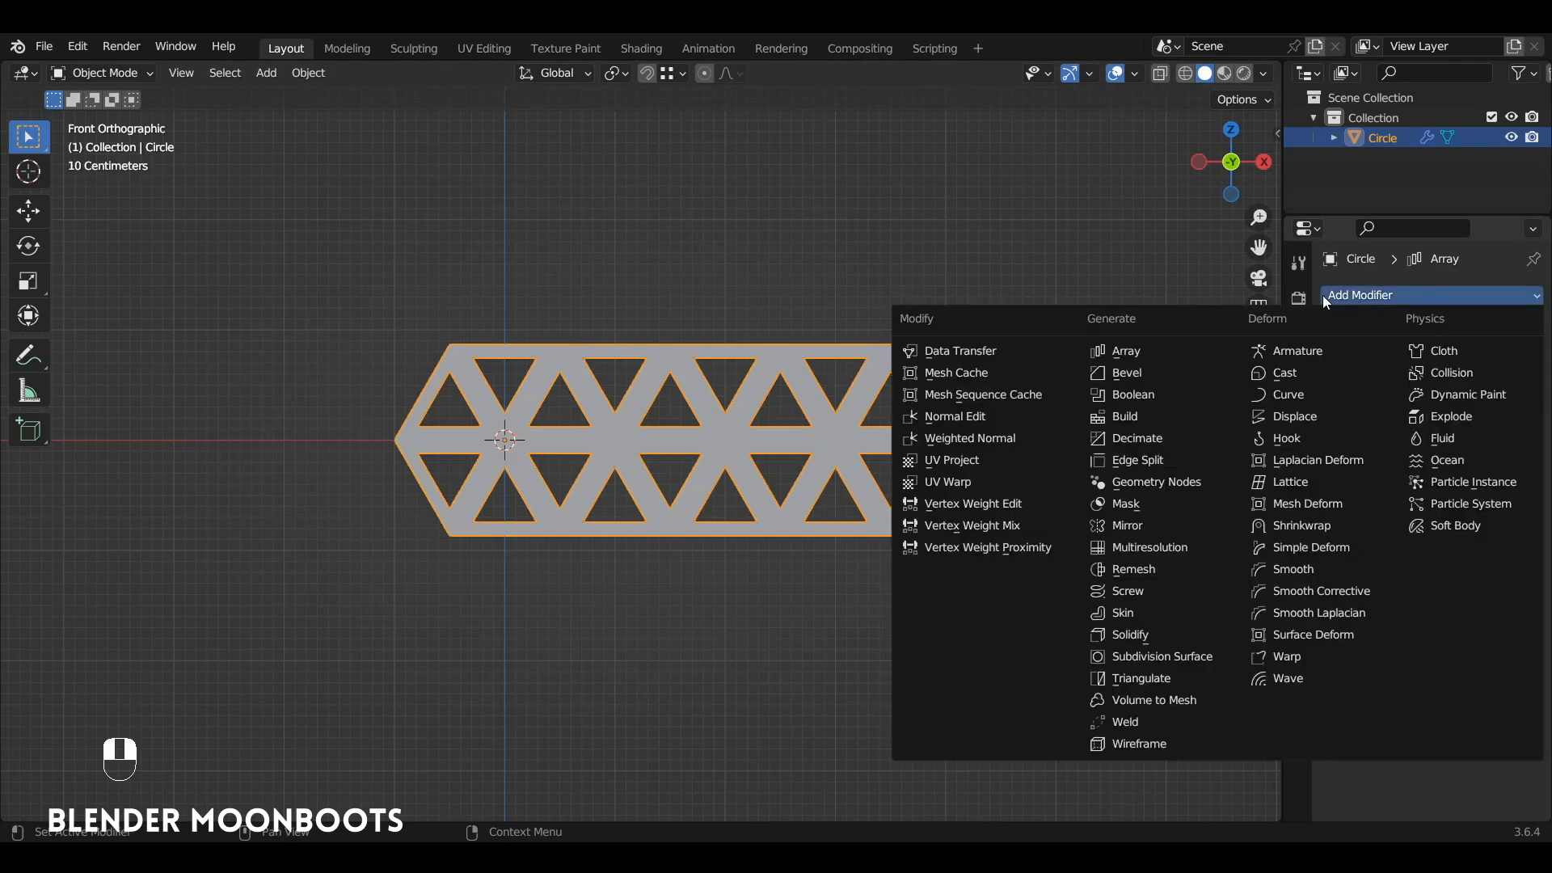
left_click(1128, 352)
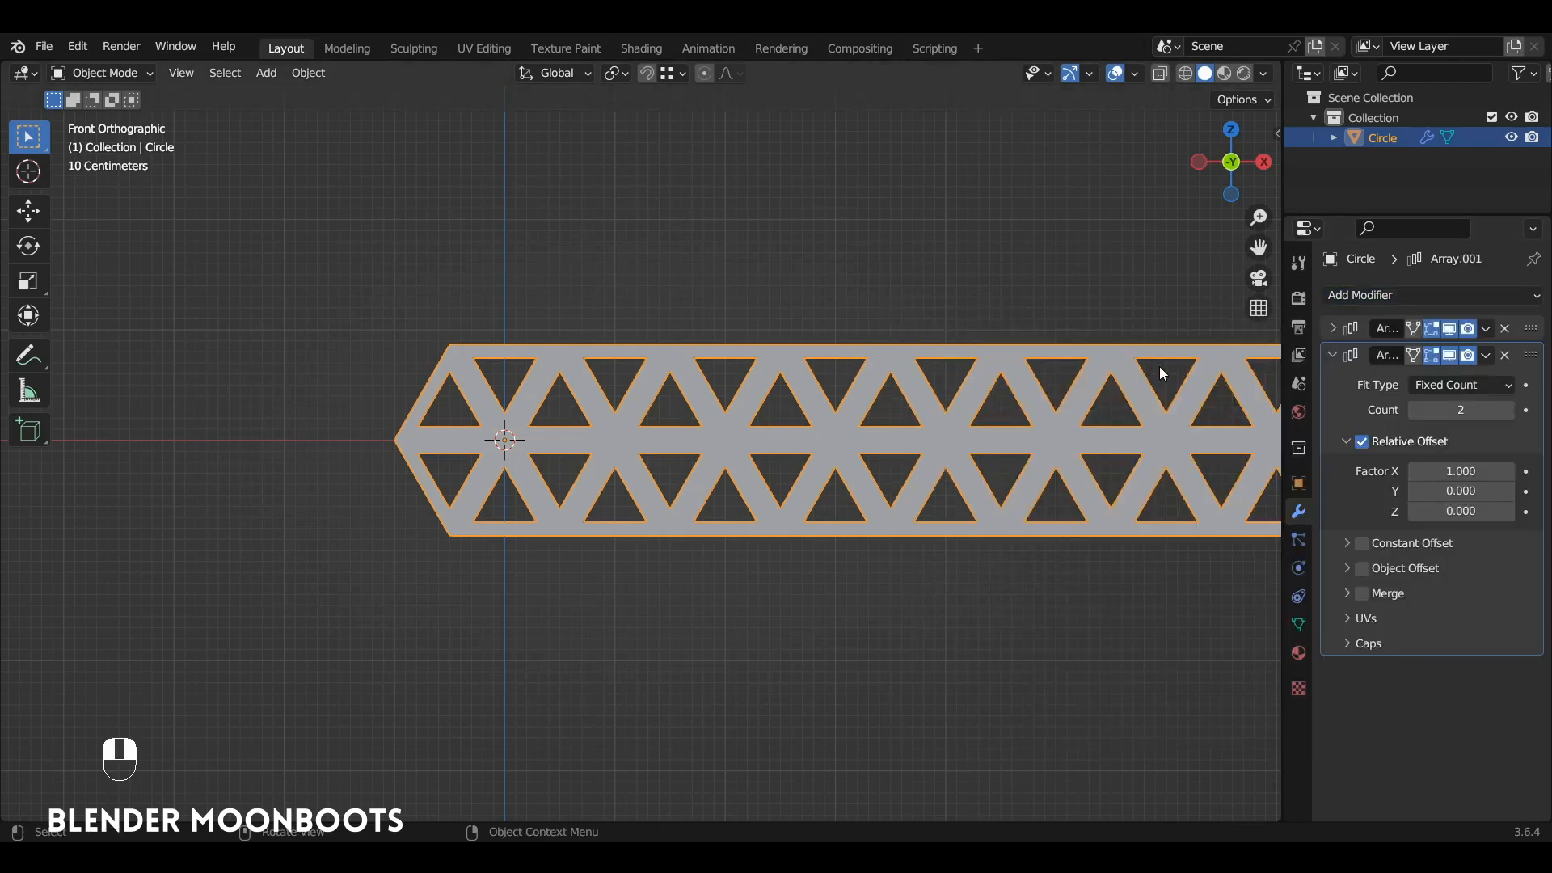
left_click(1455, 471)
key("Tab")
key("Tab")
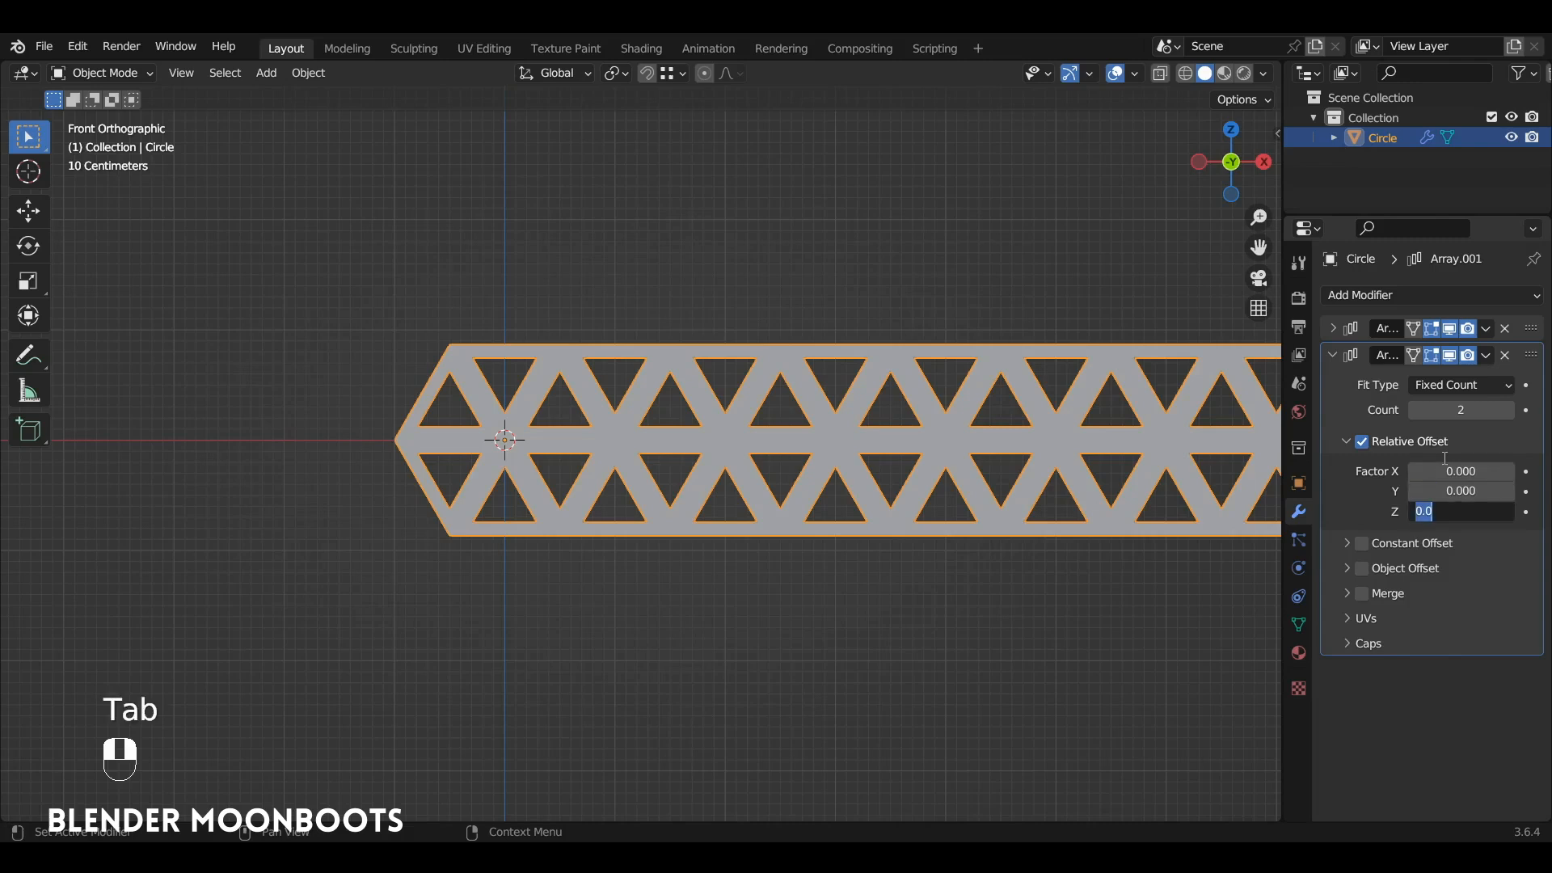
key("Return")
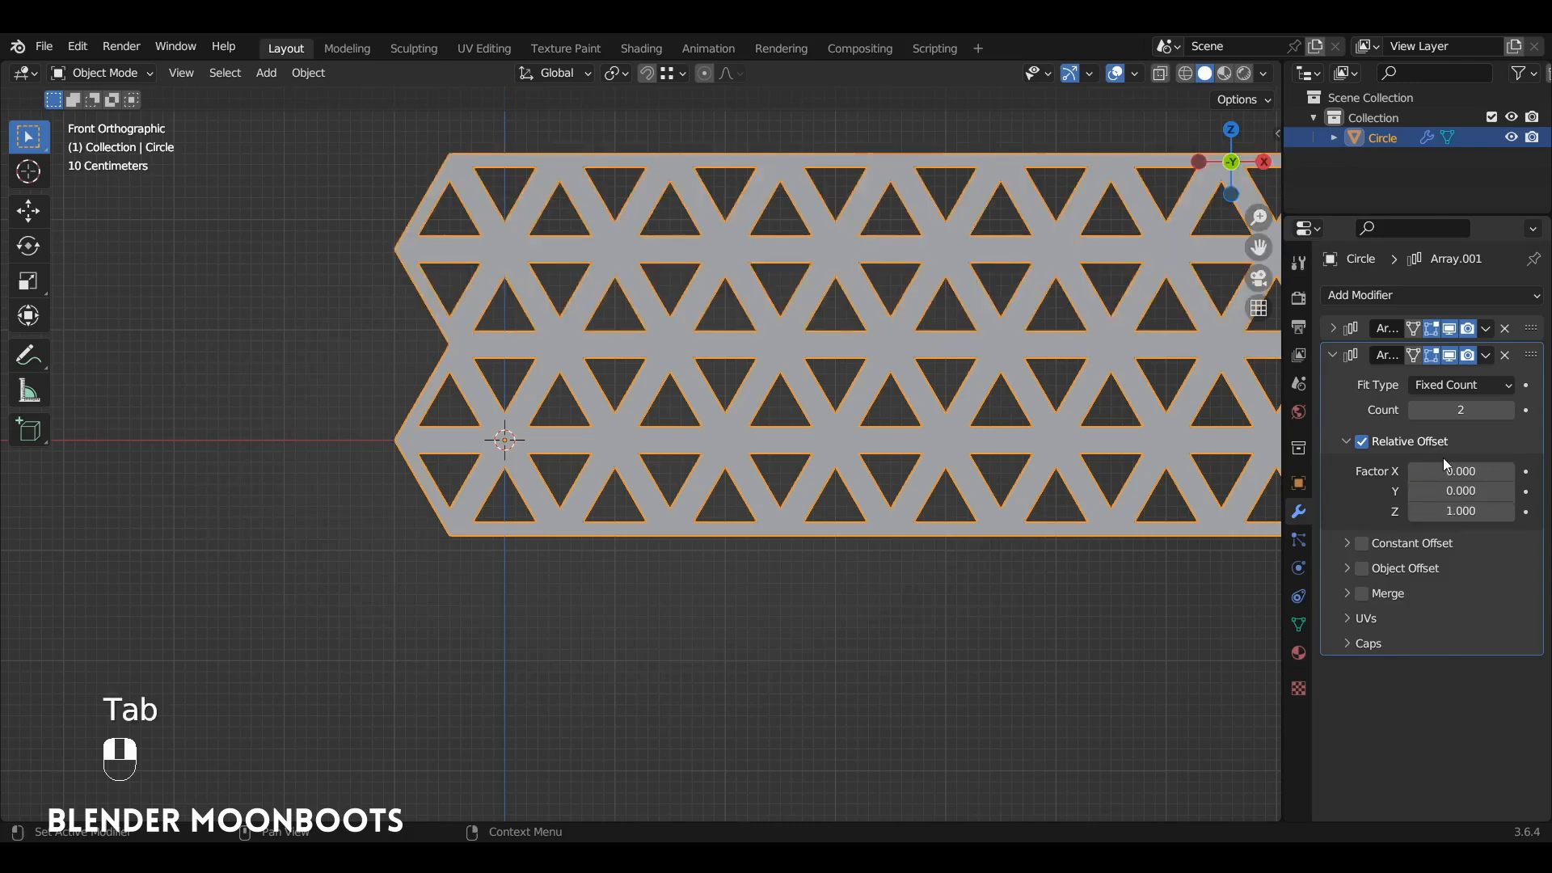
Step: Set the second array's count to 5 and collapse its settings
left_click_drag(582, 473, 619, 447, "ctrl+alt")
left_click_drag(618, 448, 817, 396, "ctrl+alt")
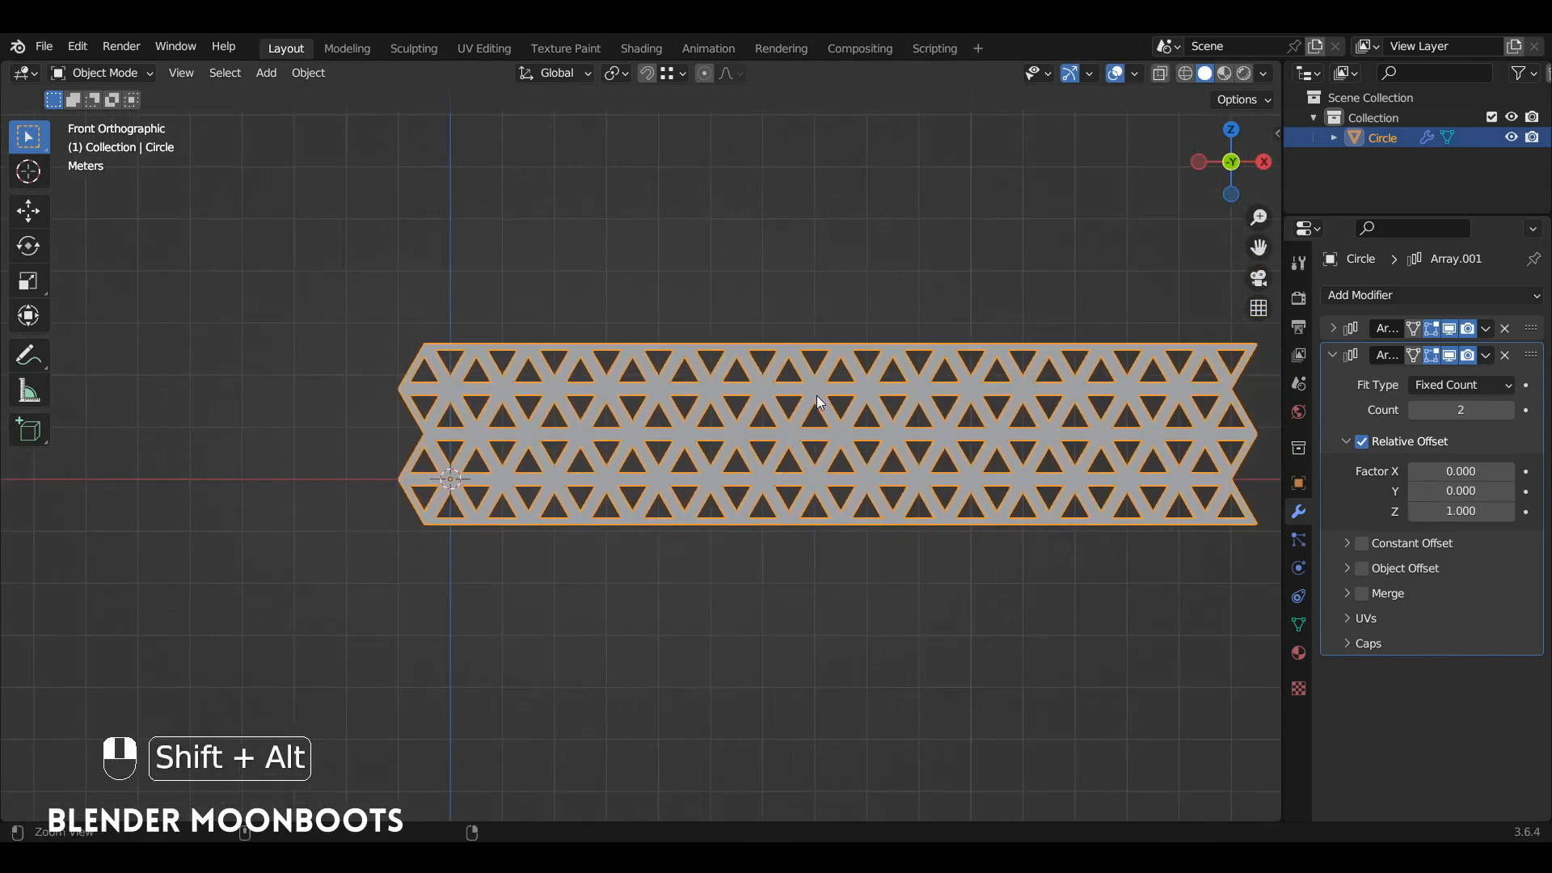
left_click(1512, 410)
left_click(1511, 411)
left_click(1512, 410)
left_click_drag(929, 312, 939, 388, "ctrl+alt")
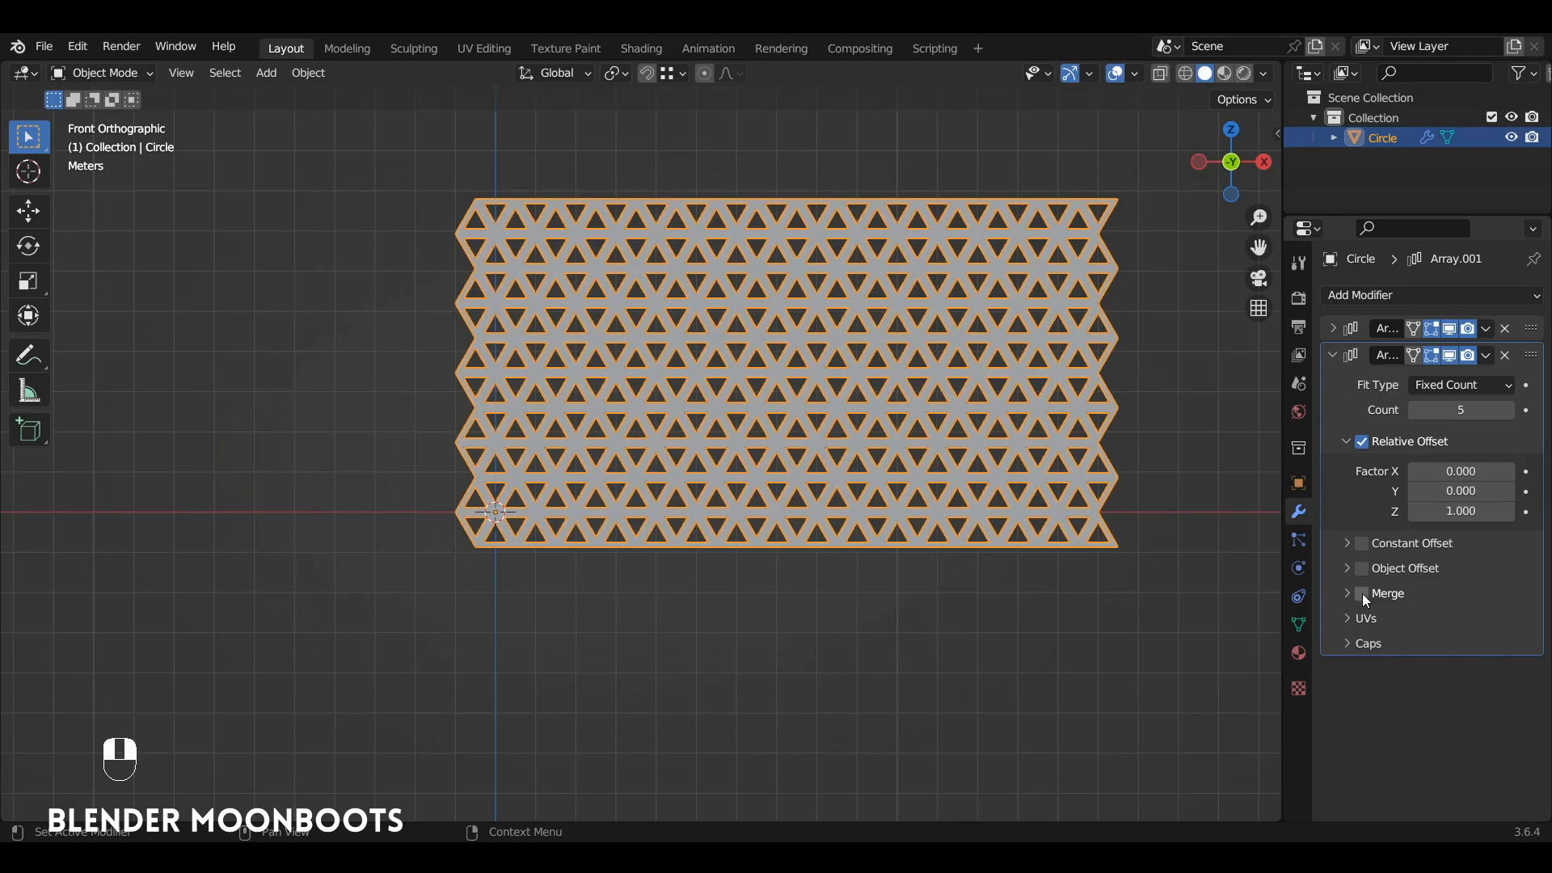
left_click(1359, 365)
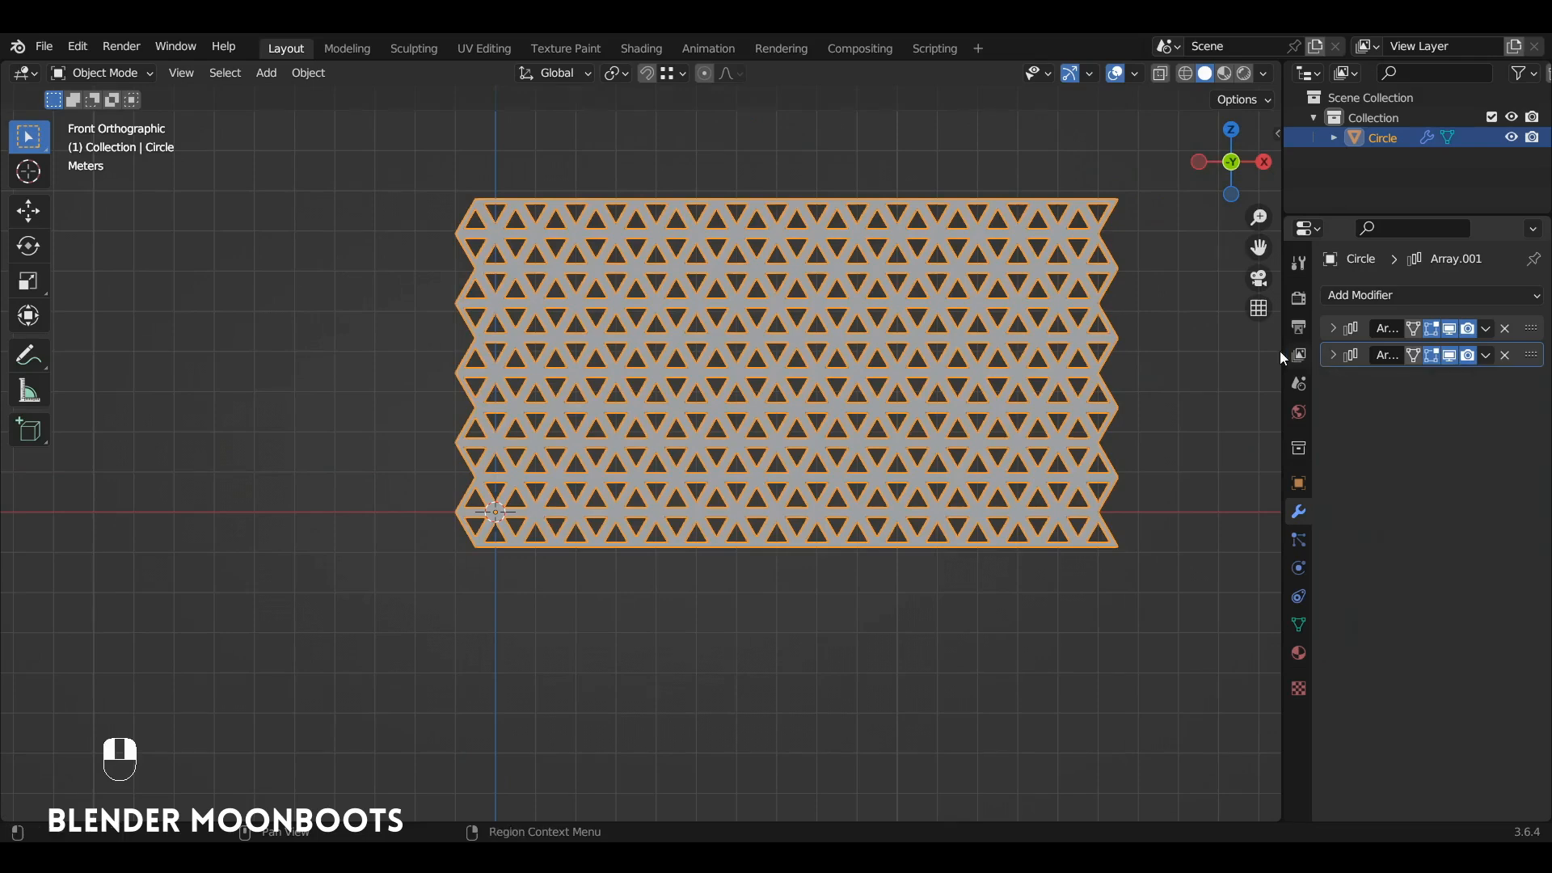
Step: Add a Simple Deform modifier to the lattice sheet, set to Bend by 360° around the Z axis
left_click_drag(1279, 350, 647, 360, "alt")
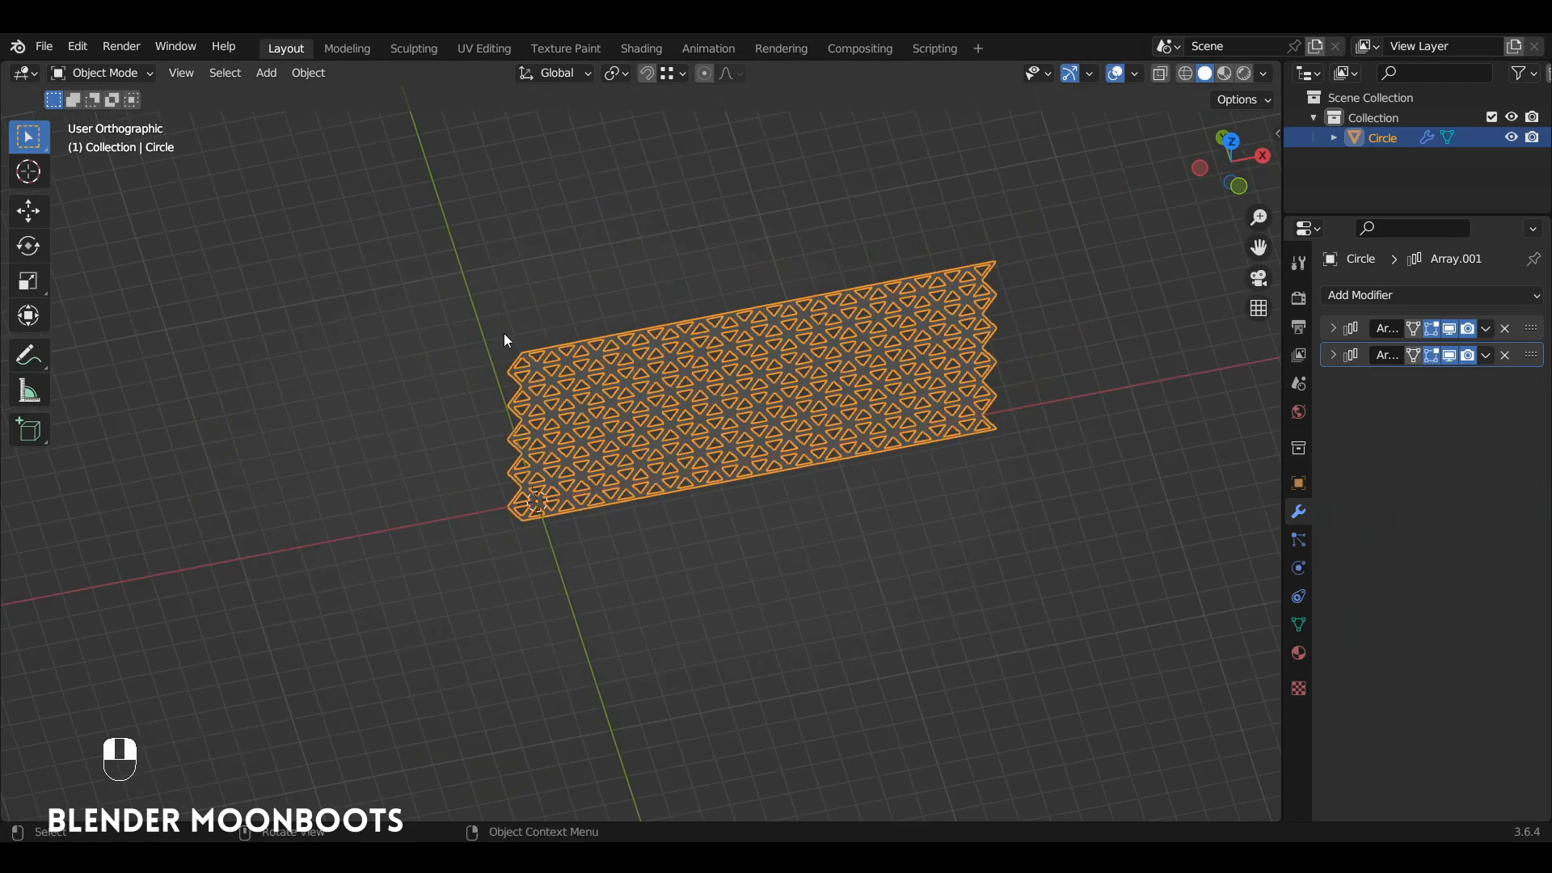
left_click(1374, 296)
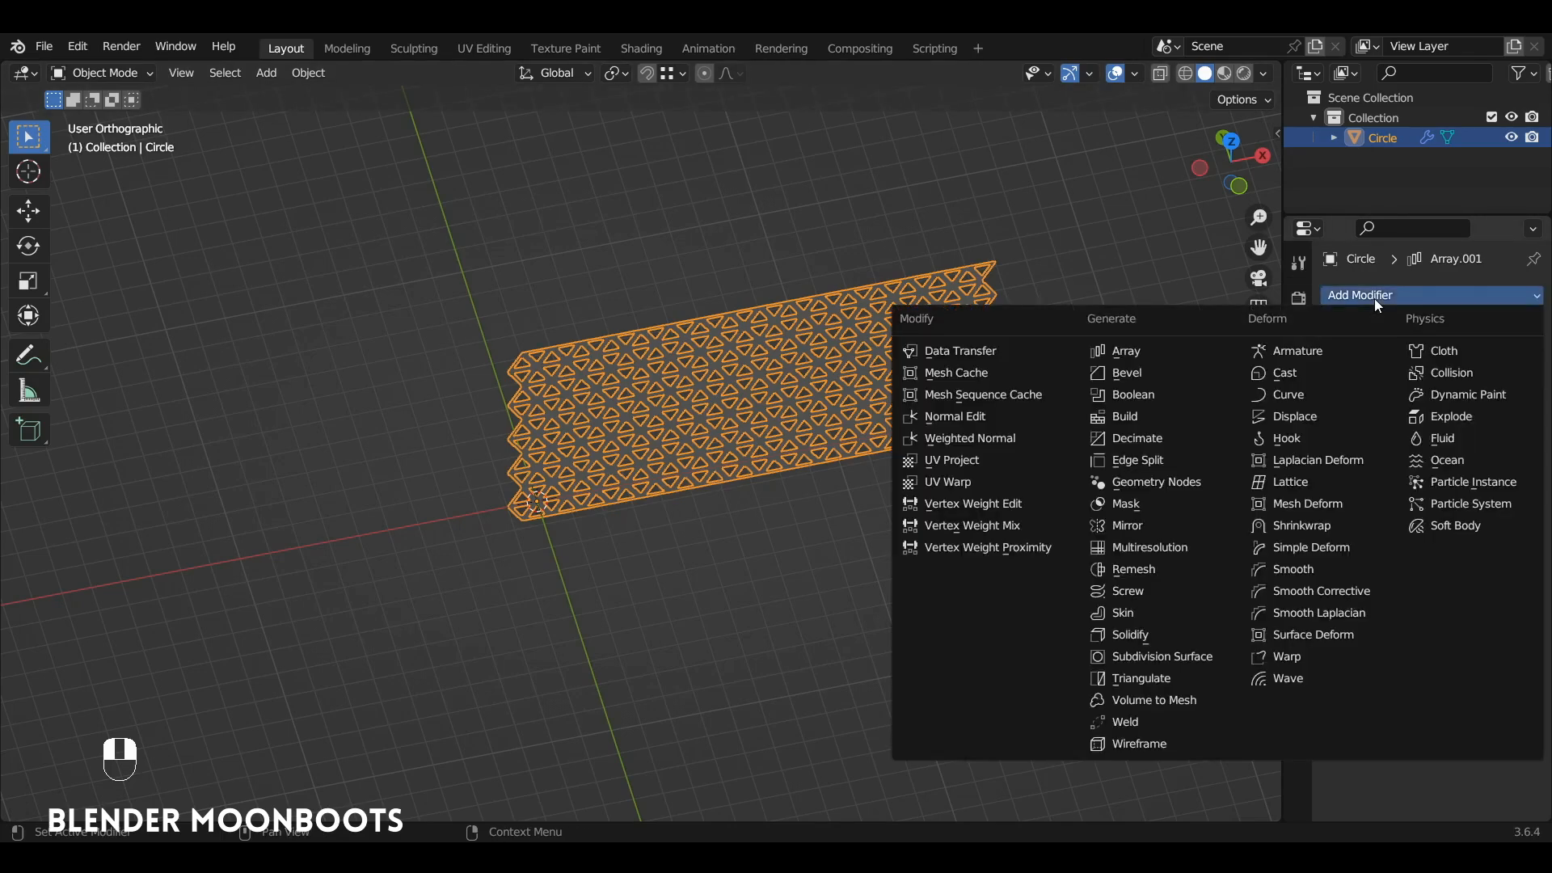
left_click(1317, 548)
left_click_drag(1139, 478, 1102, 378, "alt")
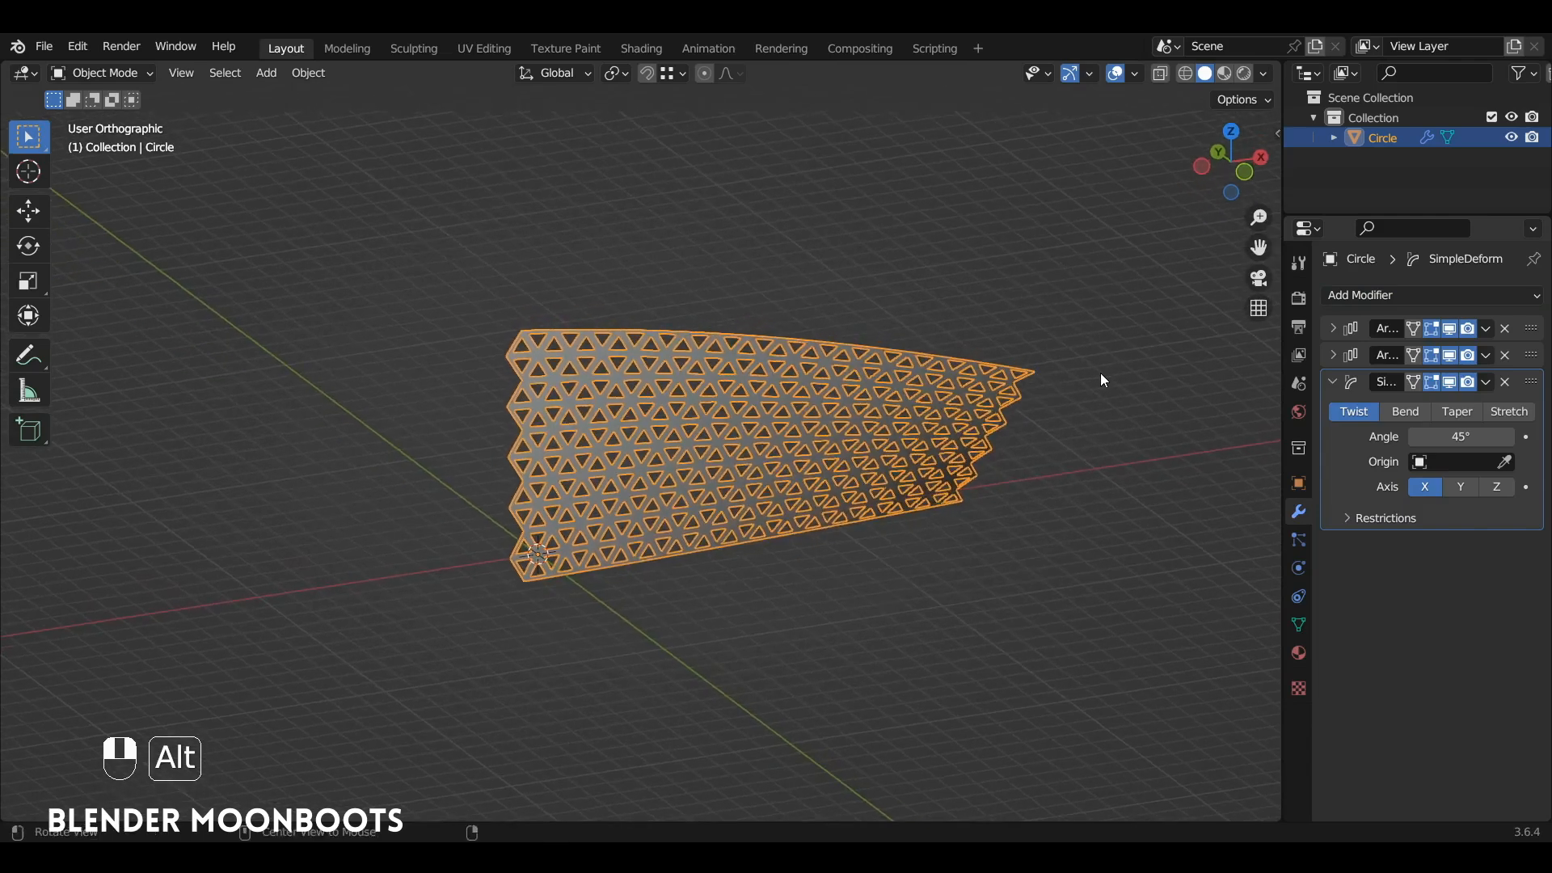
left_click(1407, 413)
left_click(1447, 435)
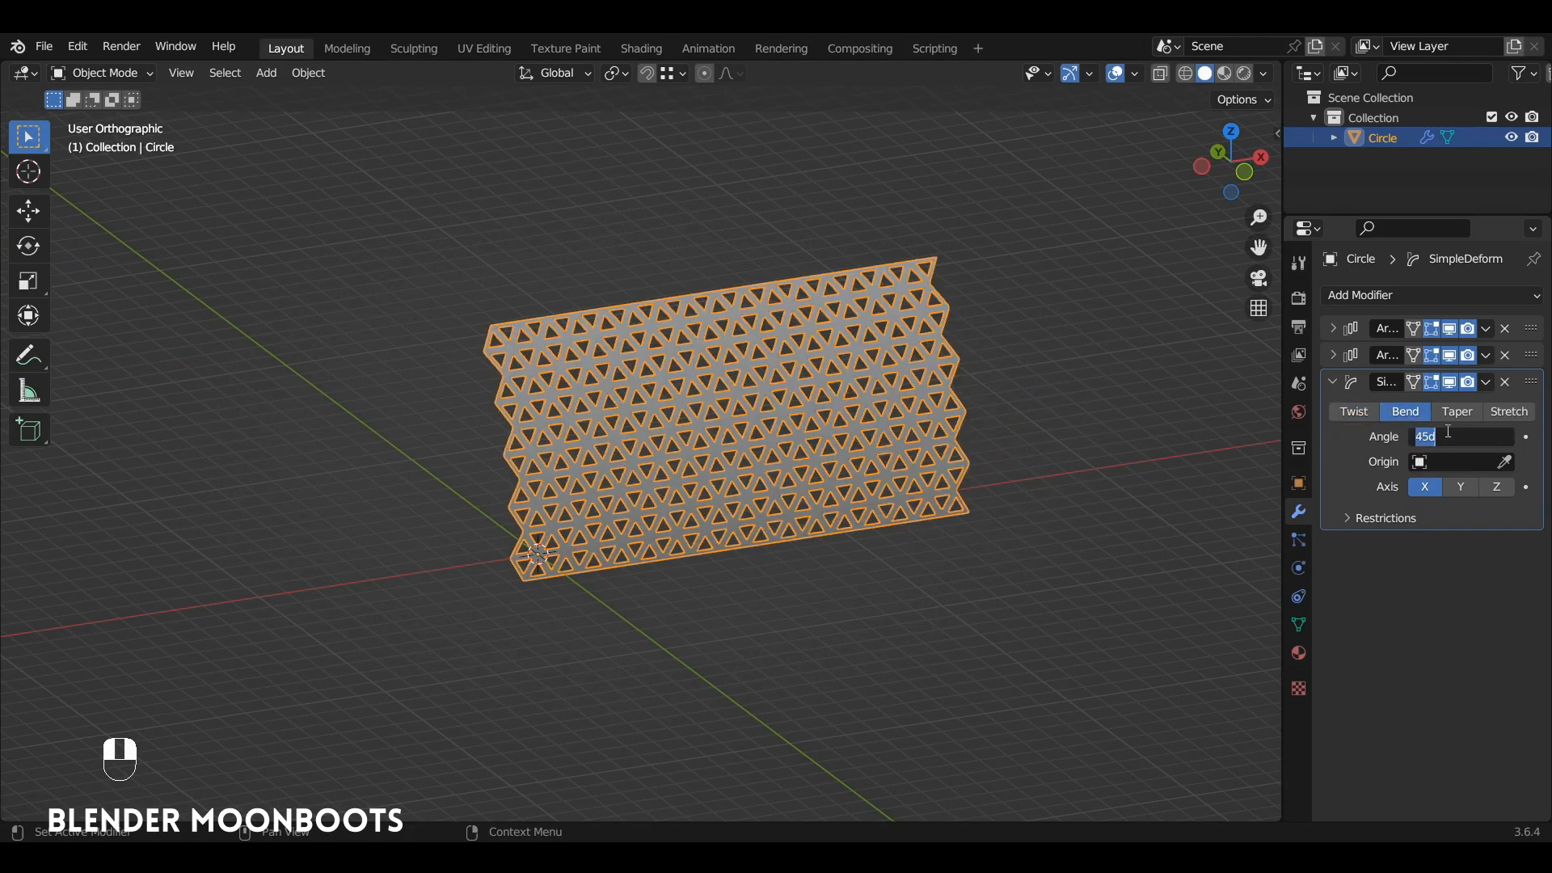
key("Return")
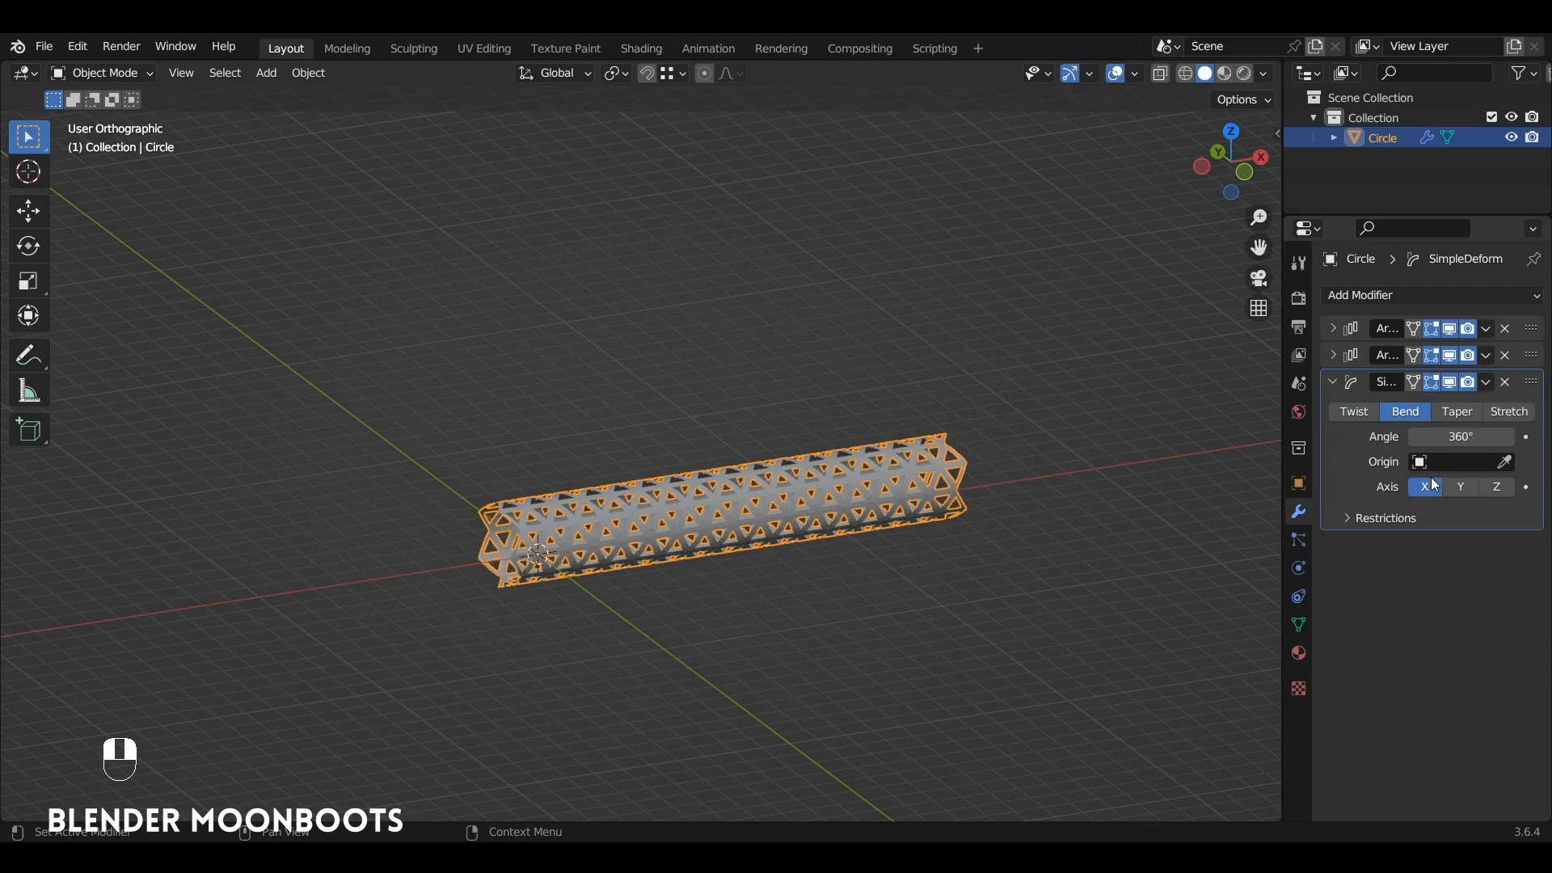
left_click(1496, 487)
Step: Set the bend angle to 371° to close the zigzag gap in the lattice cylinder
left_click_drag(566, 443, 643, 441, "alt")
left_click_drag(642, 441, 758, 344, "ctrl+alt")
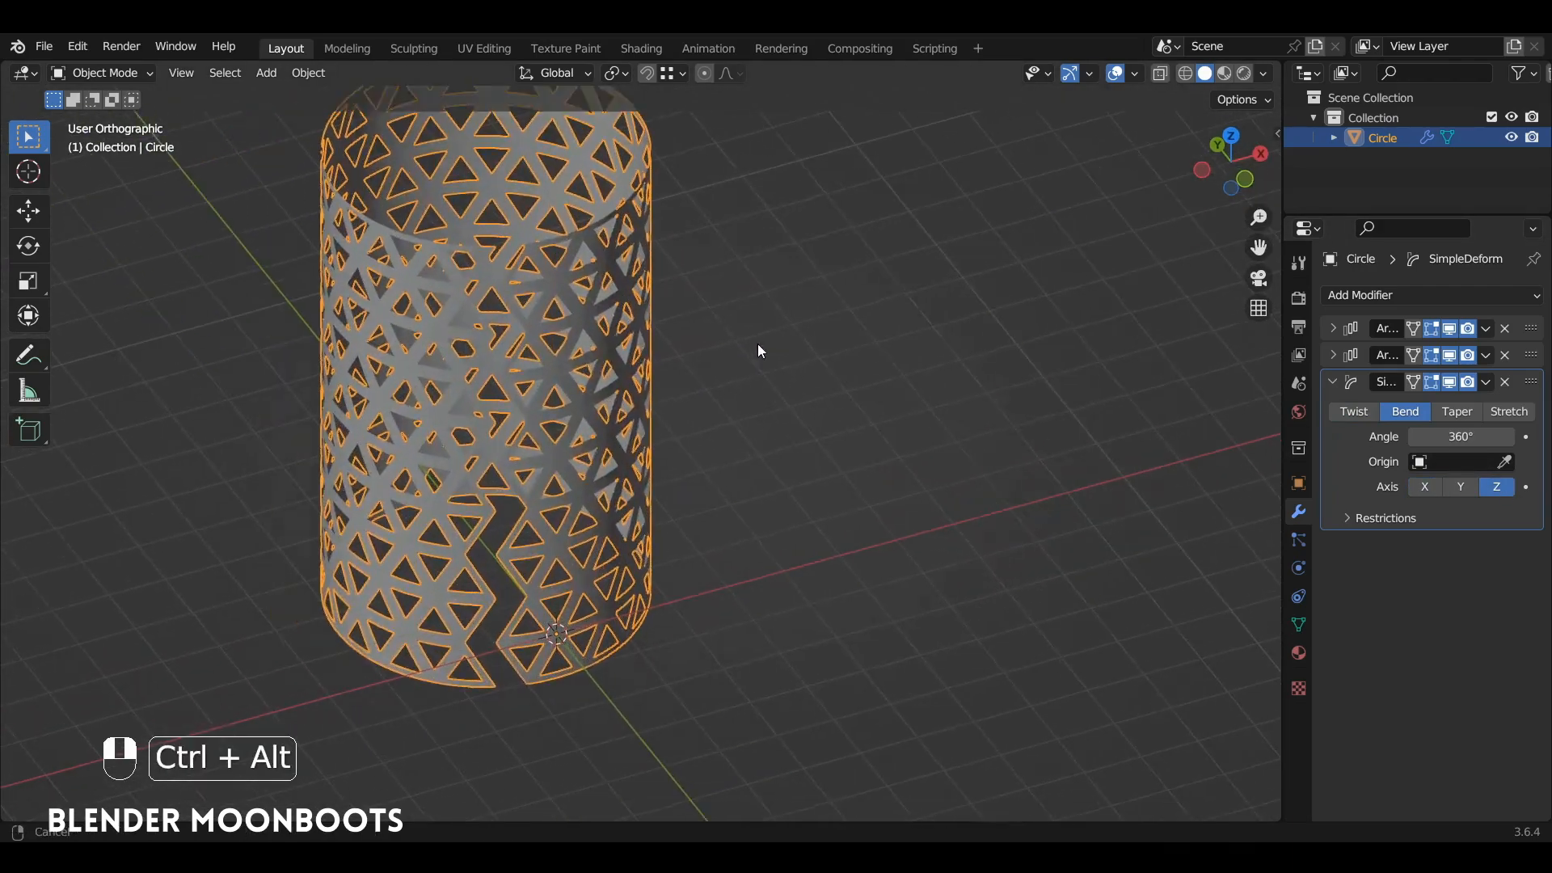
left_click_drag(526, 550, 638, 480, "alt+shift")
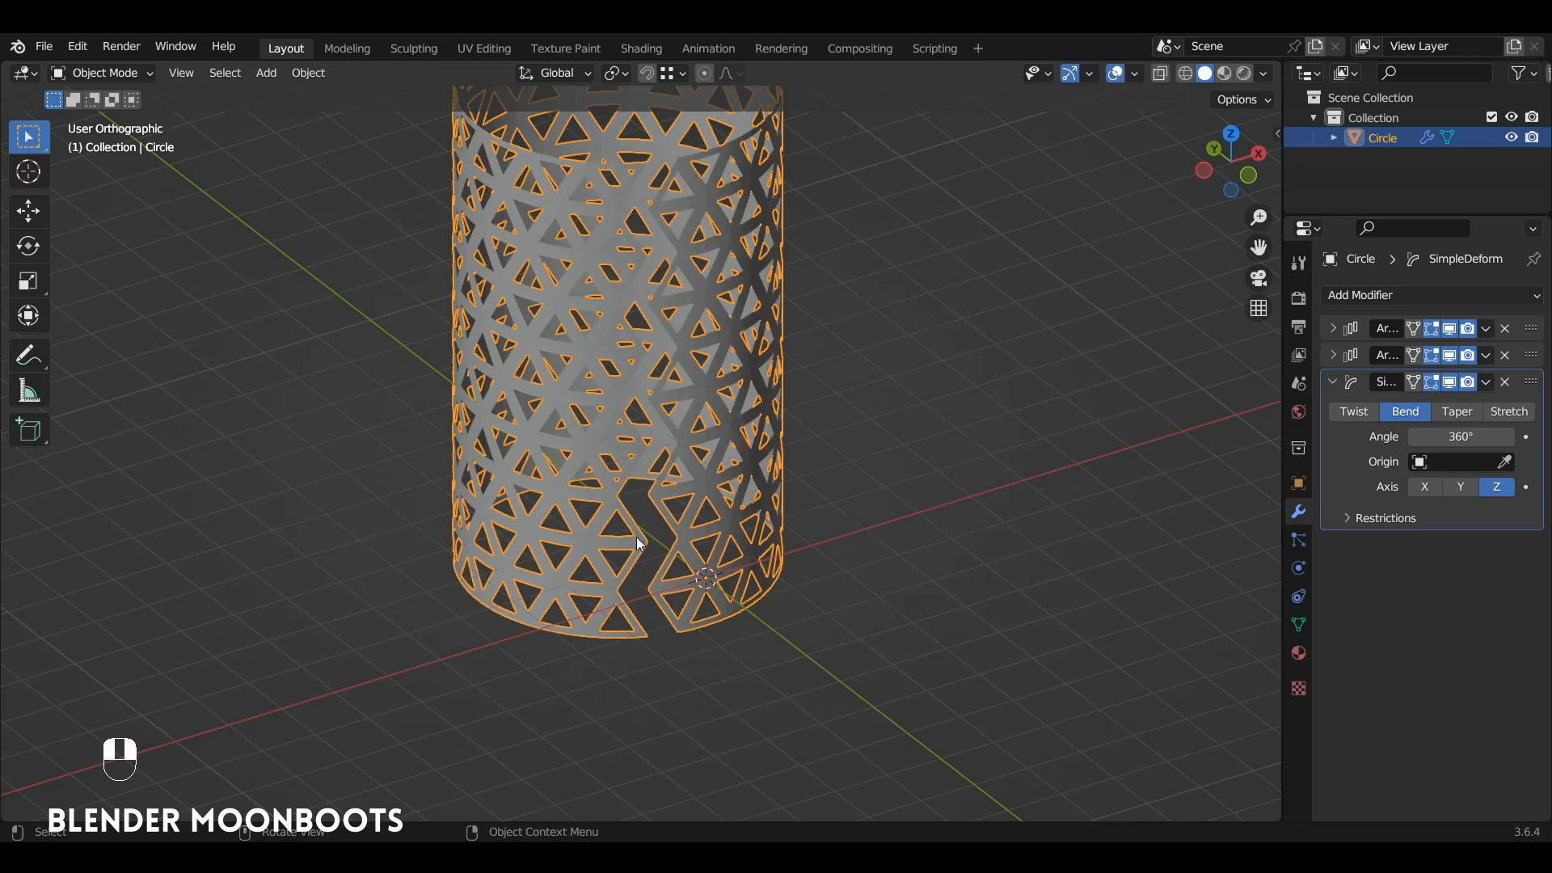
left_click_drag(673, 540, 748, 437, "ctrl+alt")
left_click_drag(748, 437, 762, 348, "alt+shift")
left_click_drag(742, 453, 761, 396, "ctrl+alt")
left_click_drag(768, 549, 768, 430, "alt+shift")
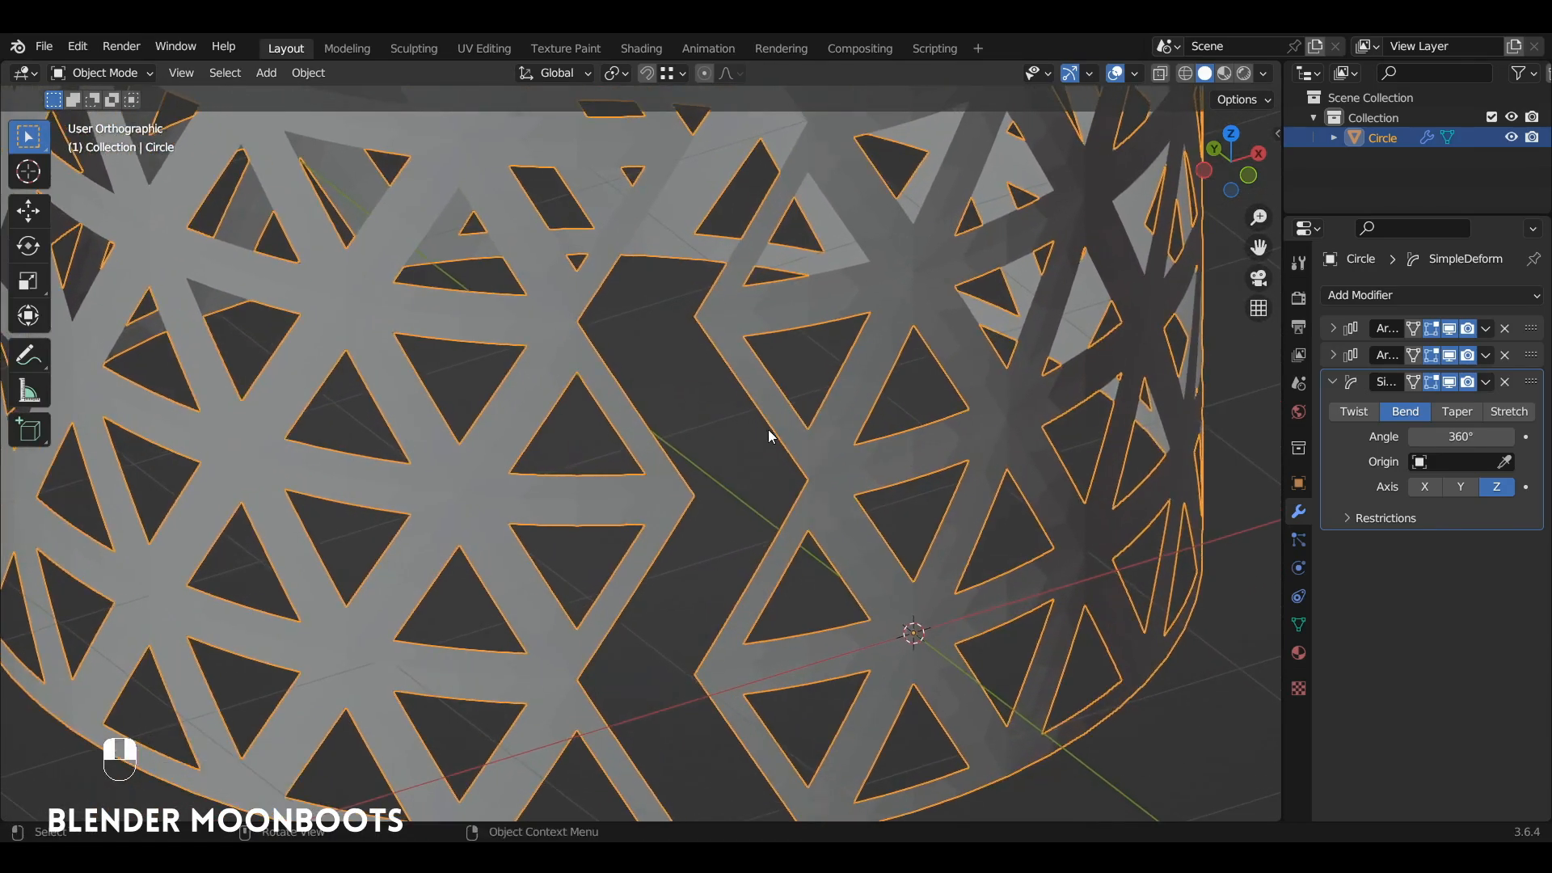
left_click(1424, 437)
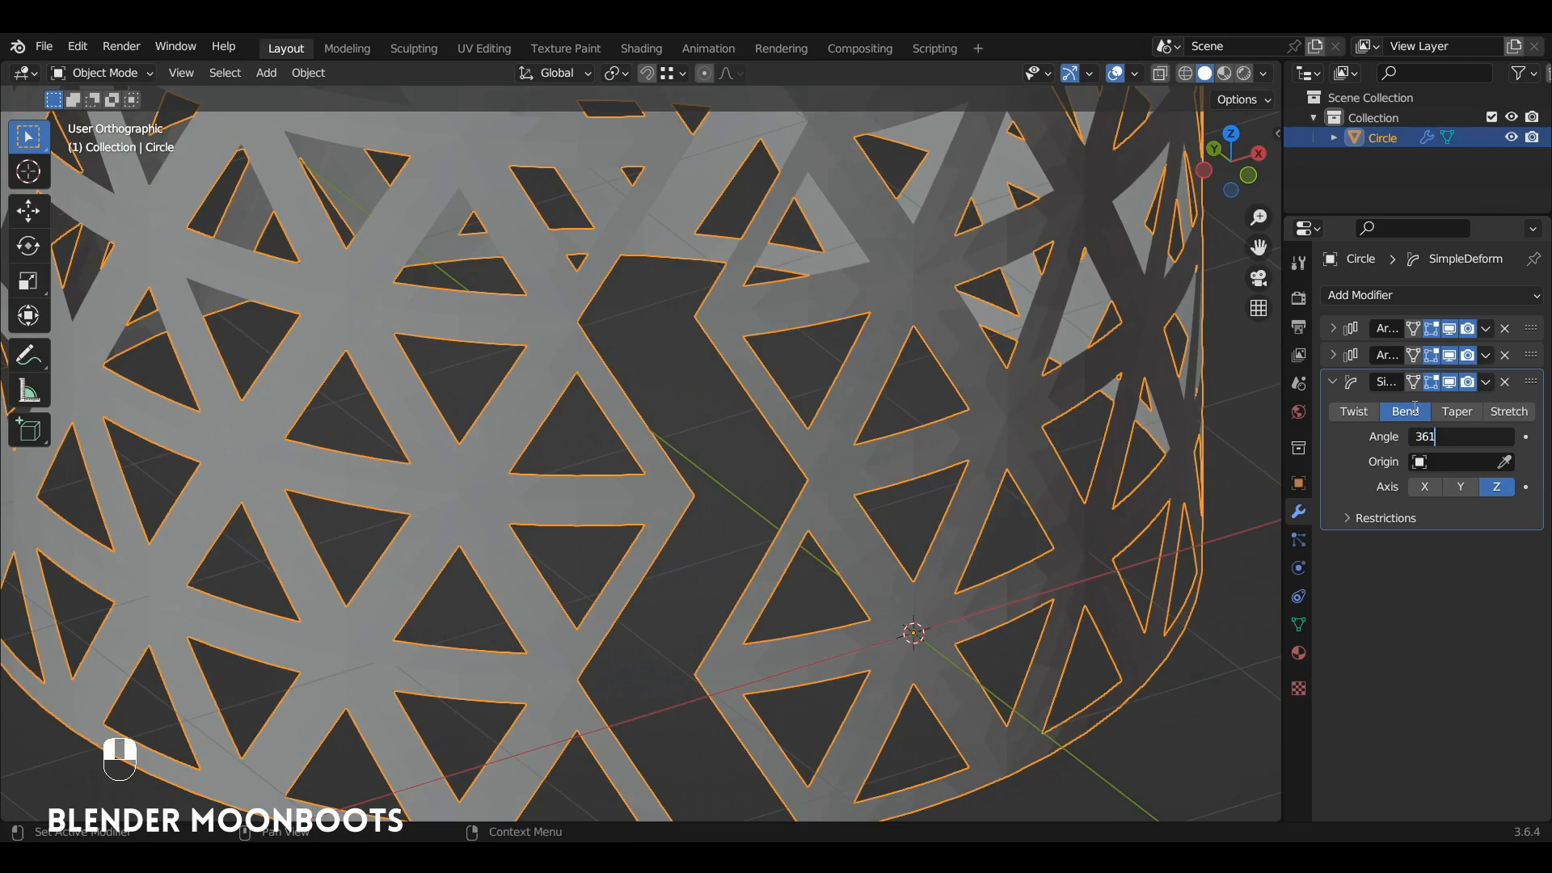
key("Return")
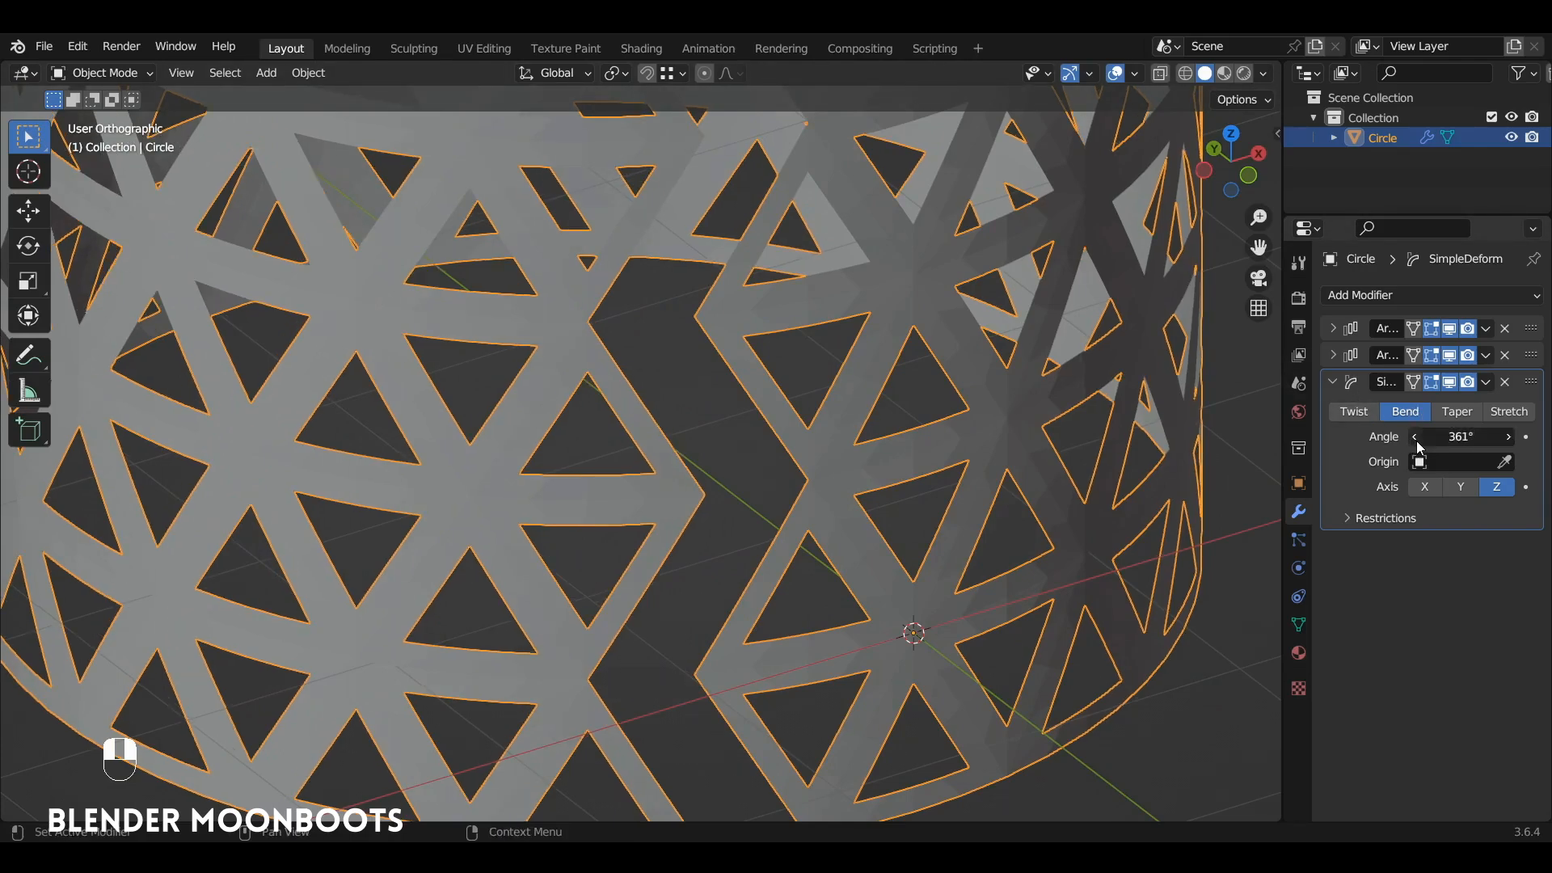
left_click_drag(1416, 439, 1529, 450, "shift")
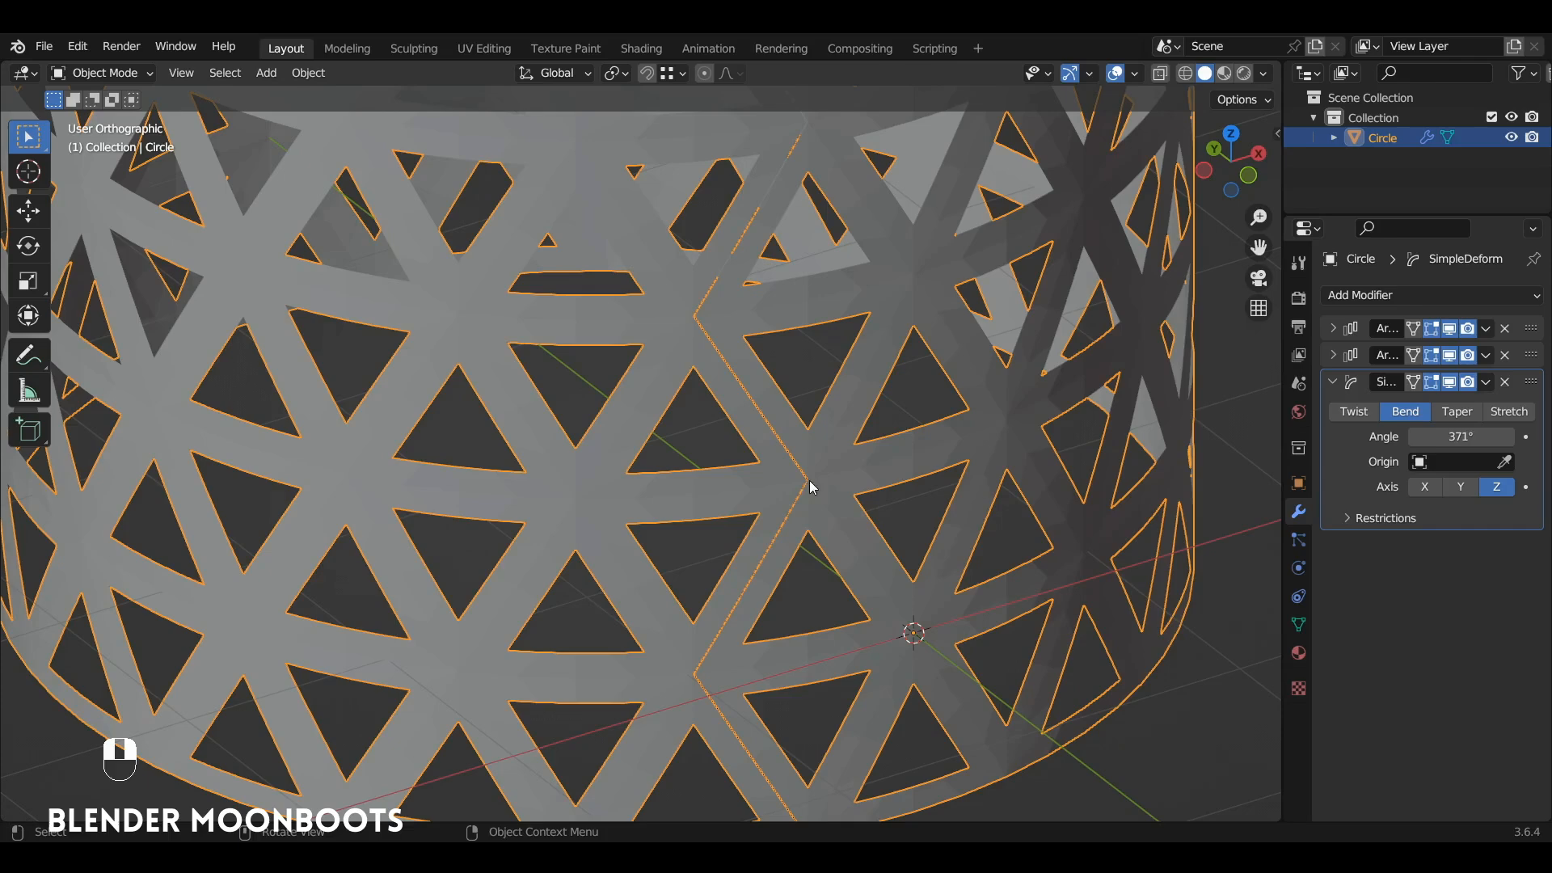
Step: Add a Weld modifier and set its distance to 0.008 m to join the cylinder's seam
left_click(1374, 296)
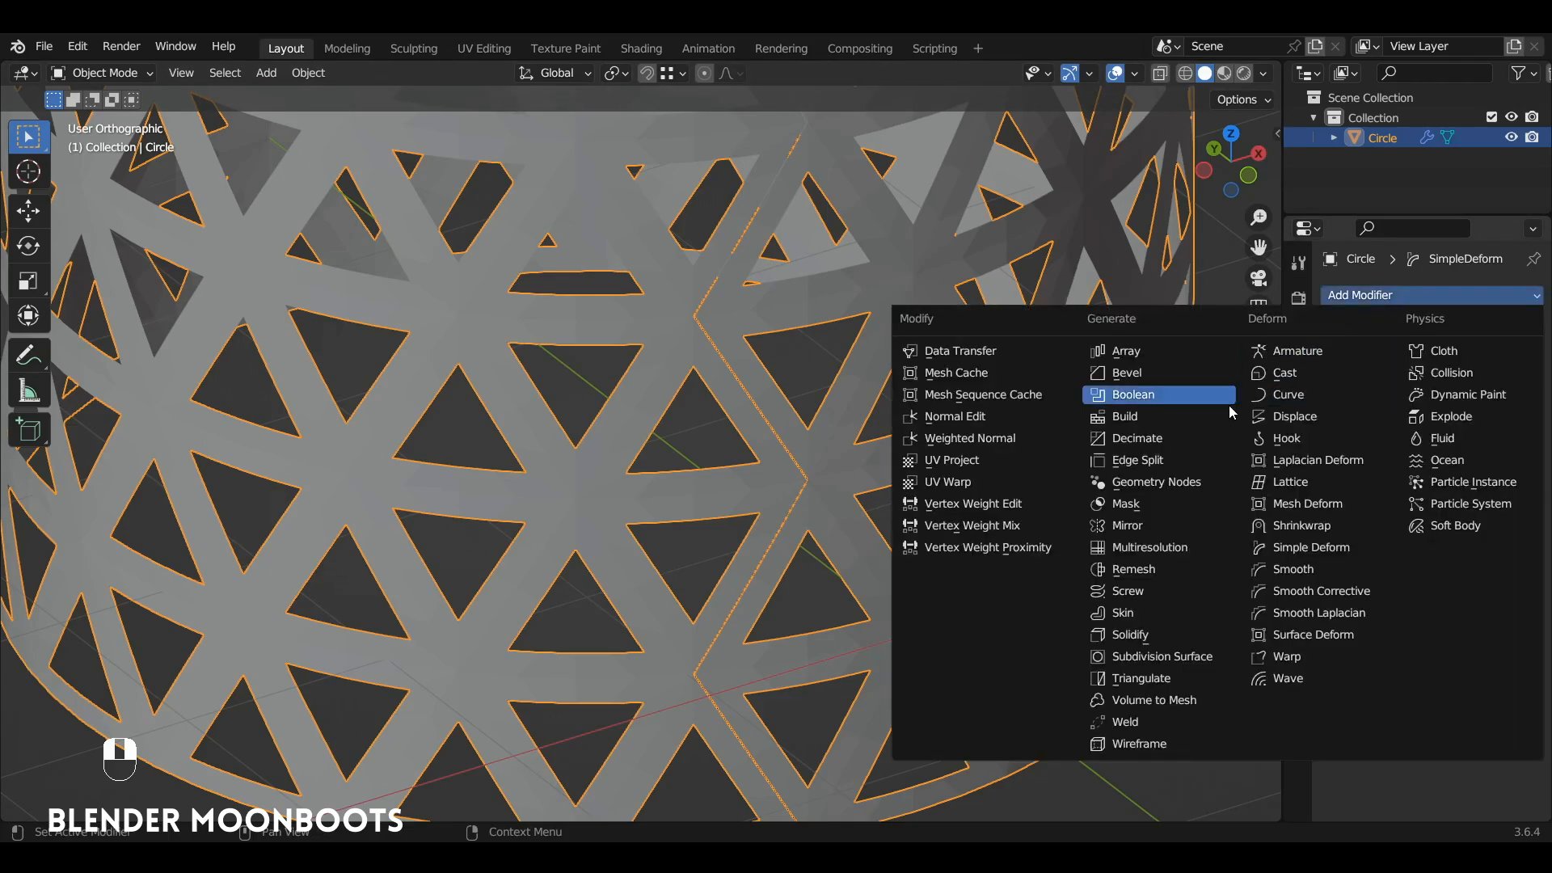
left_click(1142, 721)
left_click_drag(1283, 545, 1194, 546)
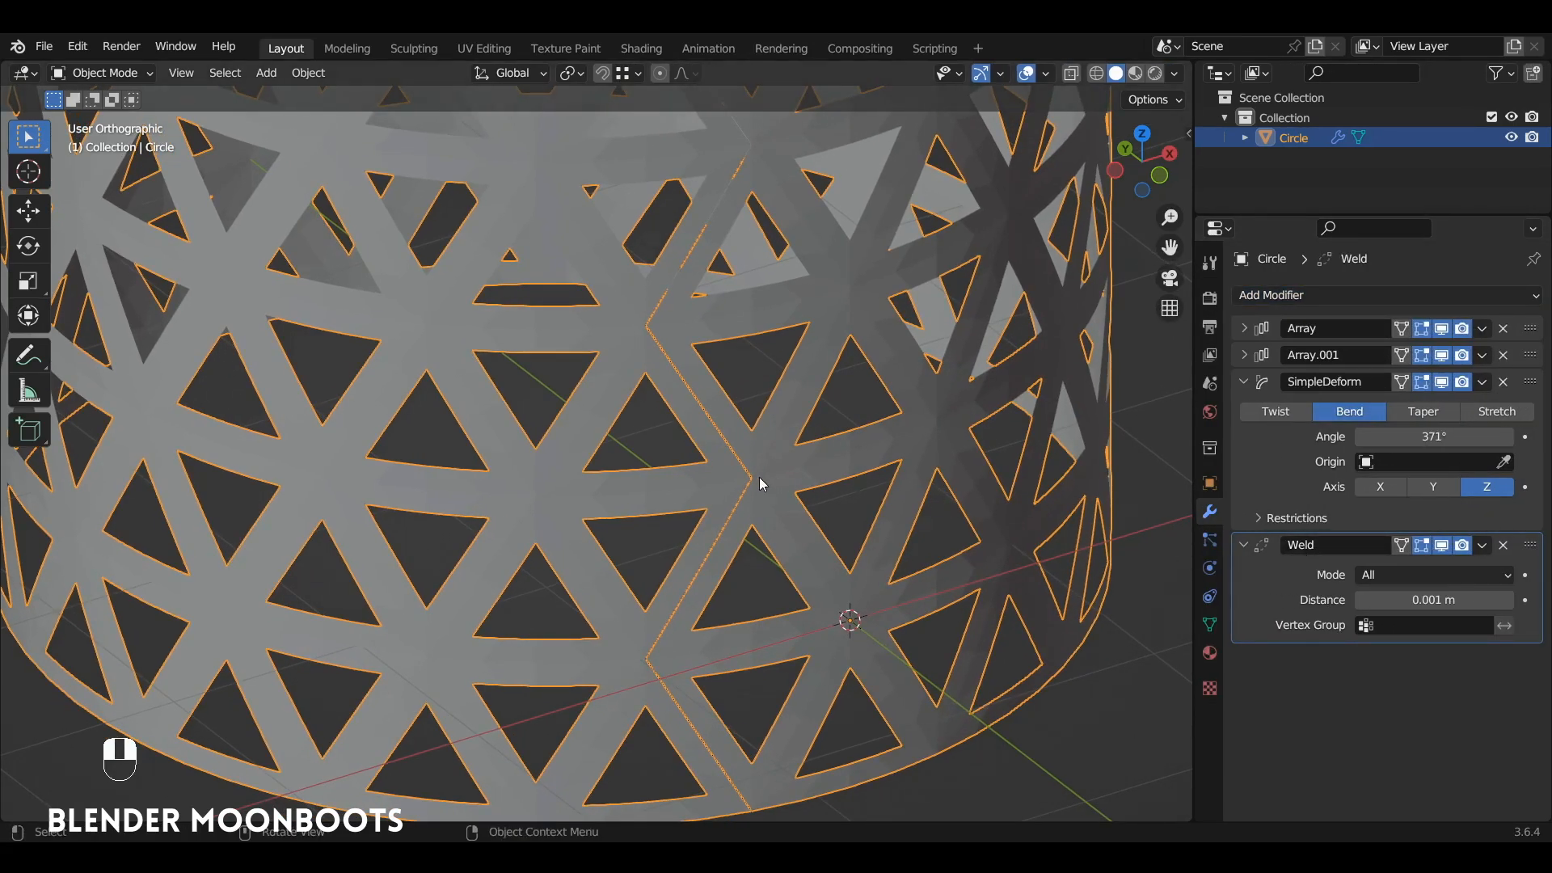
left_click_drag(1363, 600, 1382, 603)
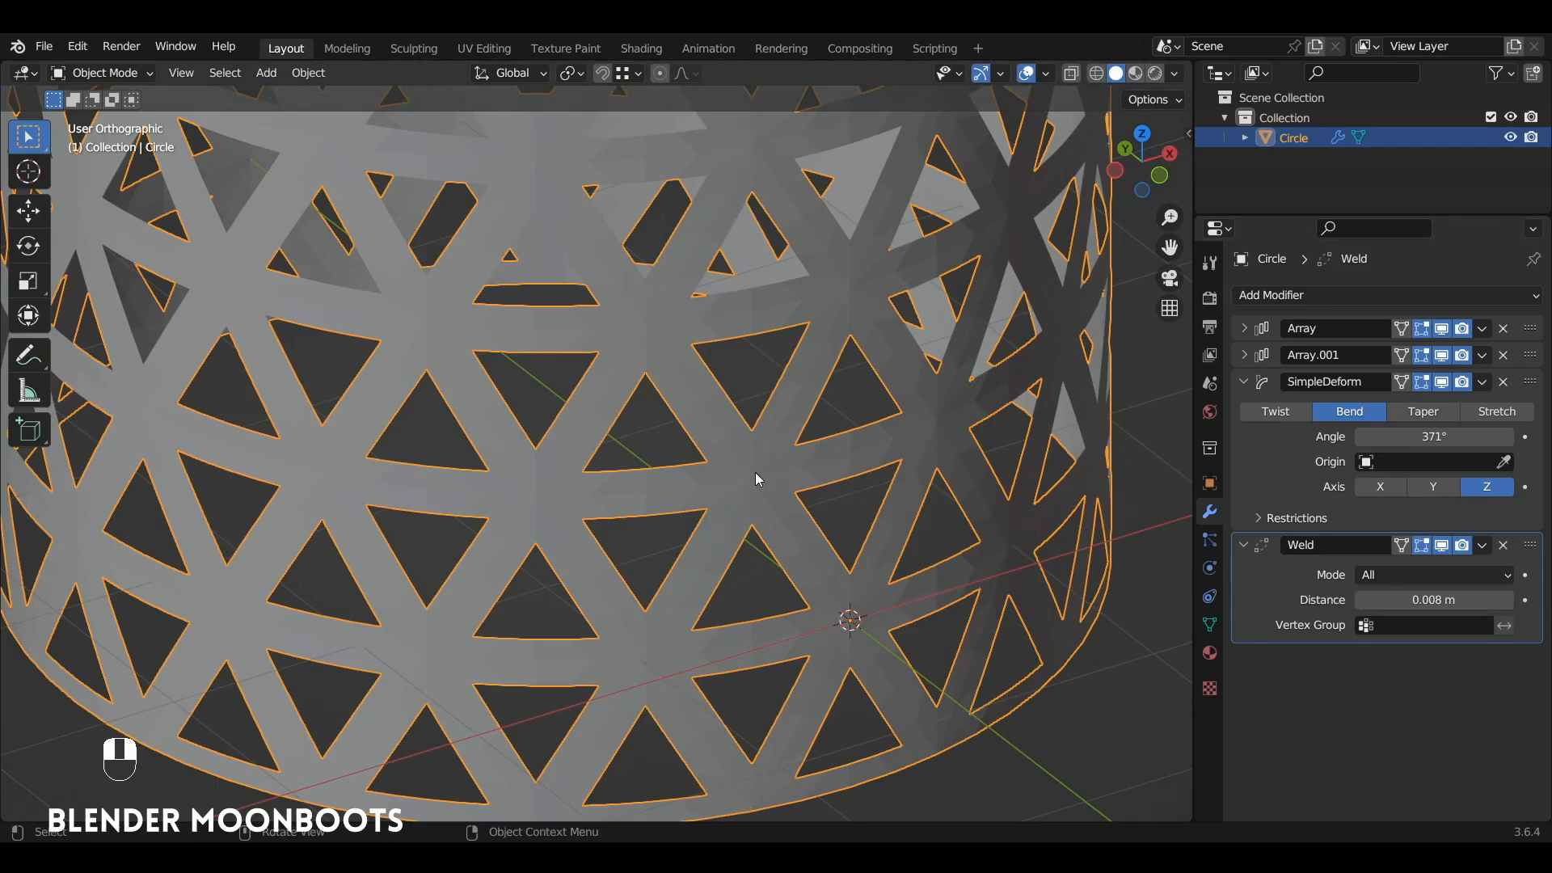
Step: Apply Shade Smooth to the welded lattice cylinder
left_click_drag(757, 473, 871, 594, "alt+shift")
left_click_drag(871, 595, 887, 388, "alt")
left_click_drag(888, 388, 890, 371, "alt+shift")
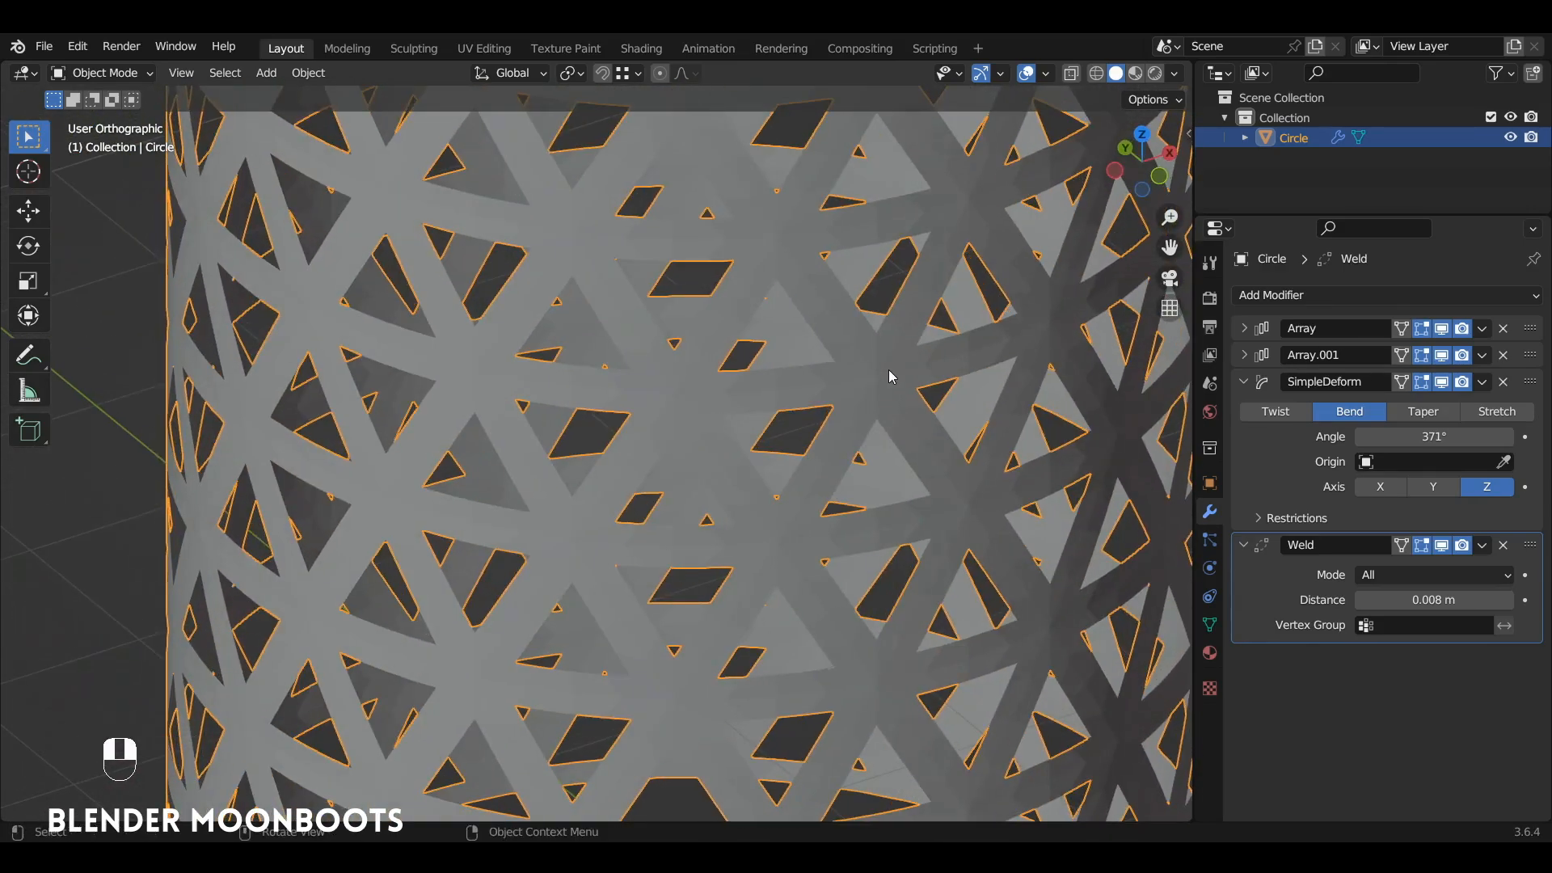
right_click(890, 376)
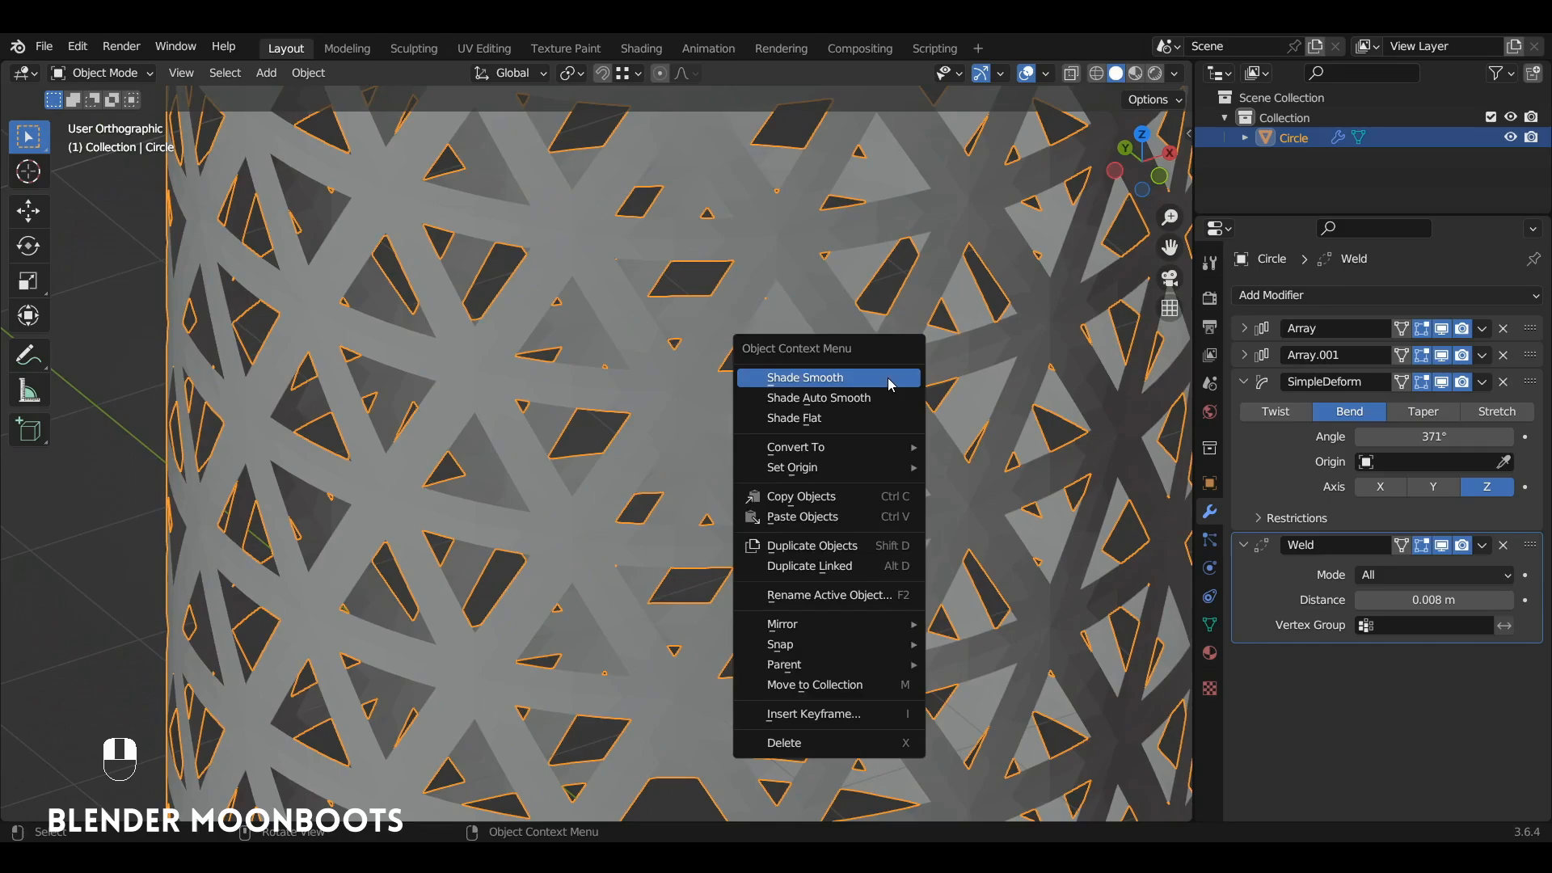
left_click(890, 378)
mouse_move(890, 378)
left_mouse_down("alt")
mouse_move(894, 353)
mouse_move(942, 346)
mouse_move(982, 255)
mouse_move(935, 329)
mouse_move(909, 433)
left_mouse_up("alt")
mouse_move(909, 434)
left_mouse_down("alt+shift")
mouse_move(890, 451)
mouse_move(898, 414)
left_mouse_up("alt+shift")
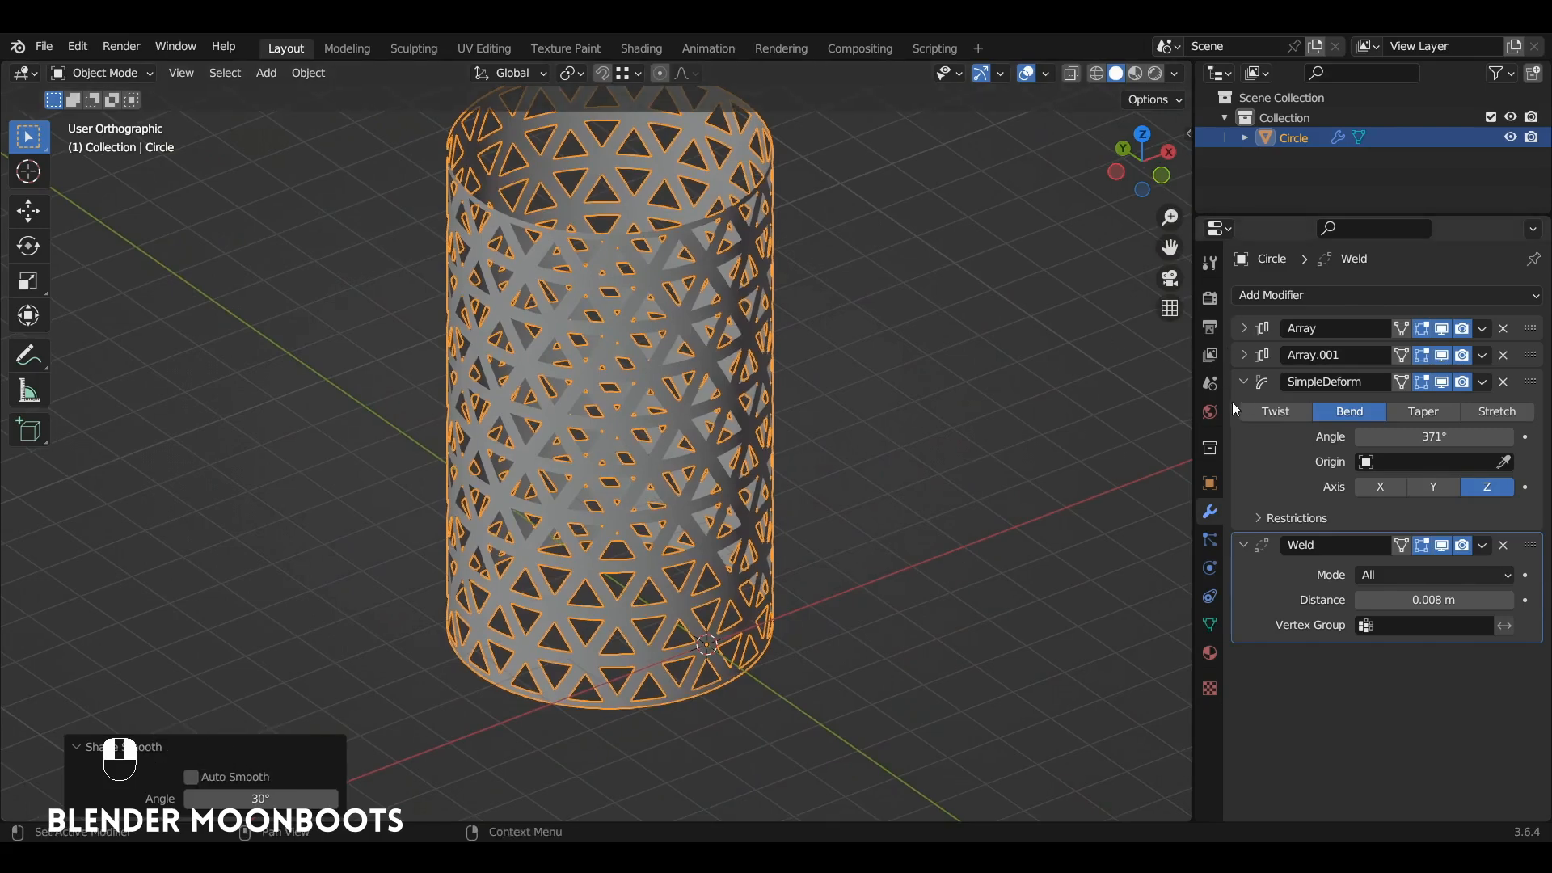
Step: Add a Solidify modifier to the lattice cylinder and set its thickness to 0.2976 m
left_click(1243, 384)
left_click(1242, 407)
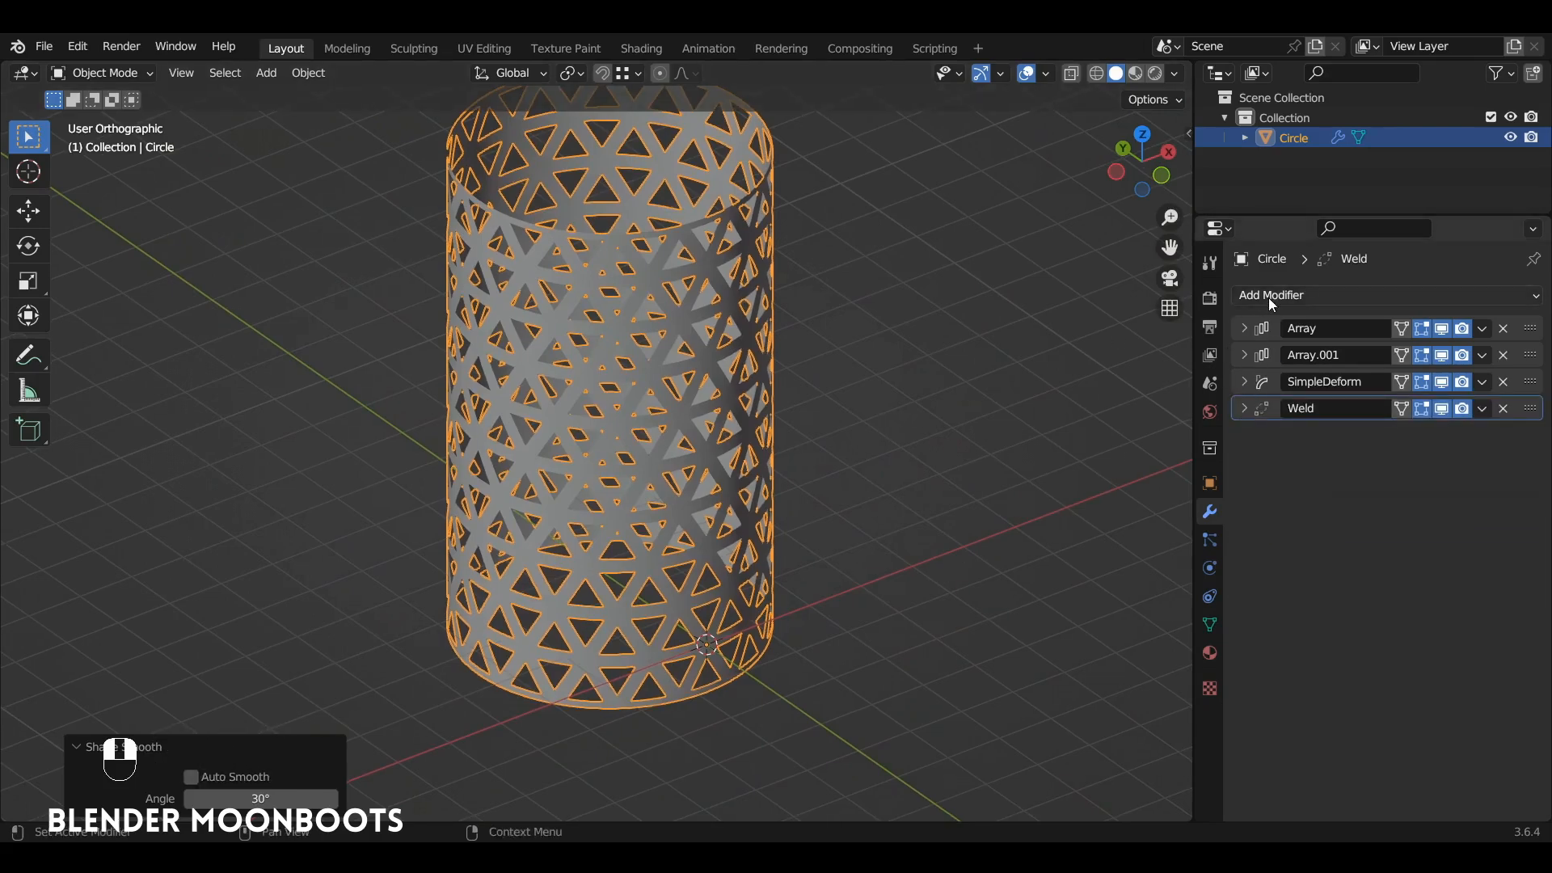
left_click(1269, 296)
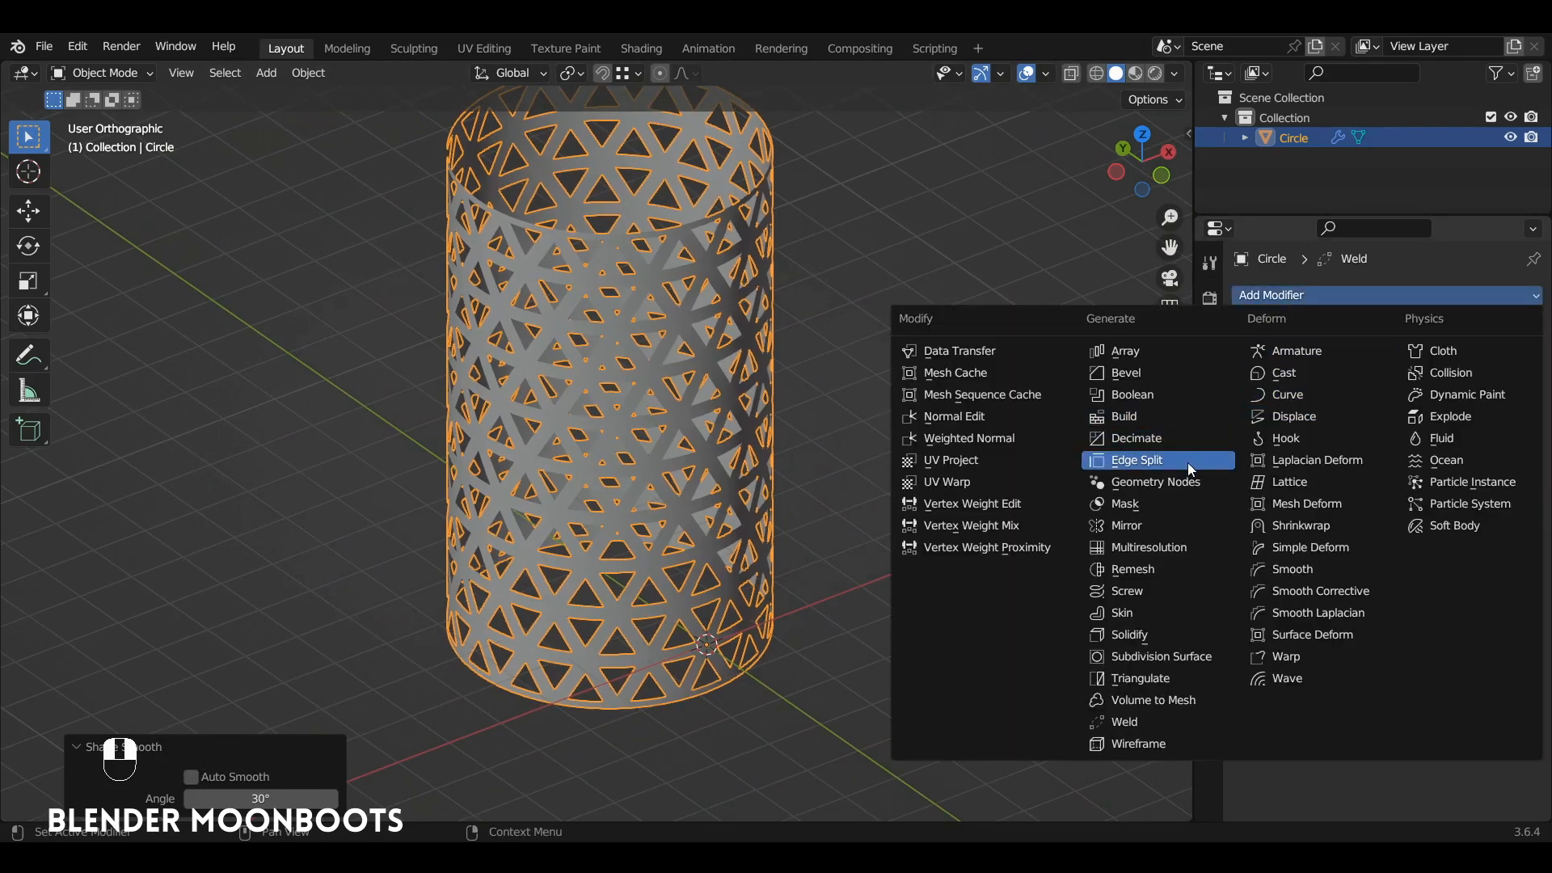
left_click(1148, 634)
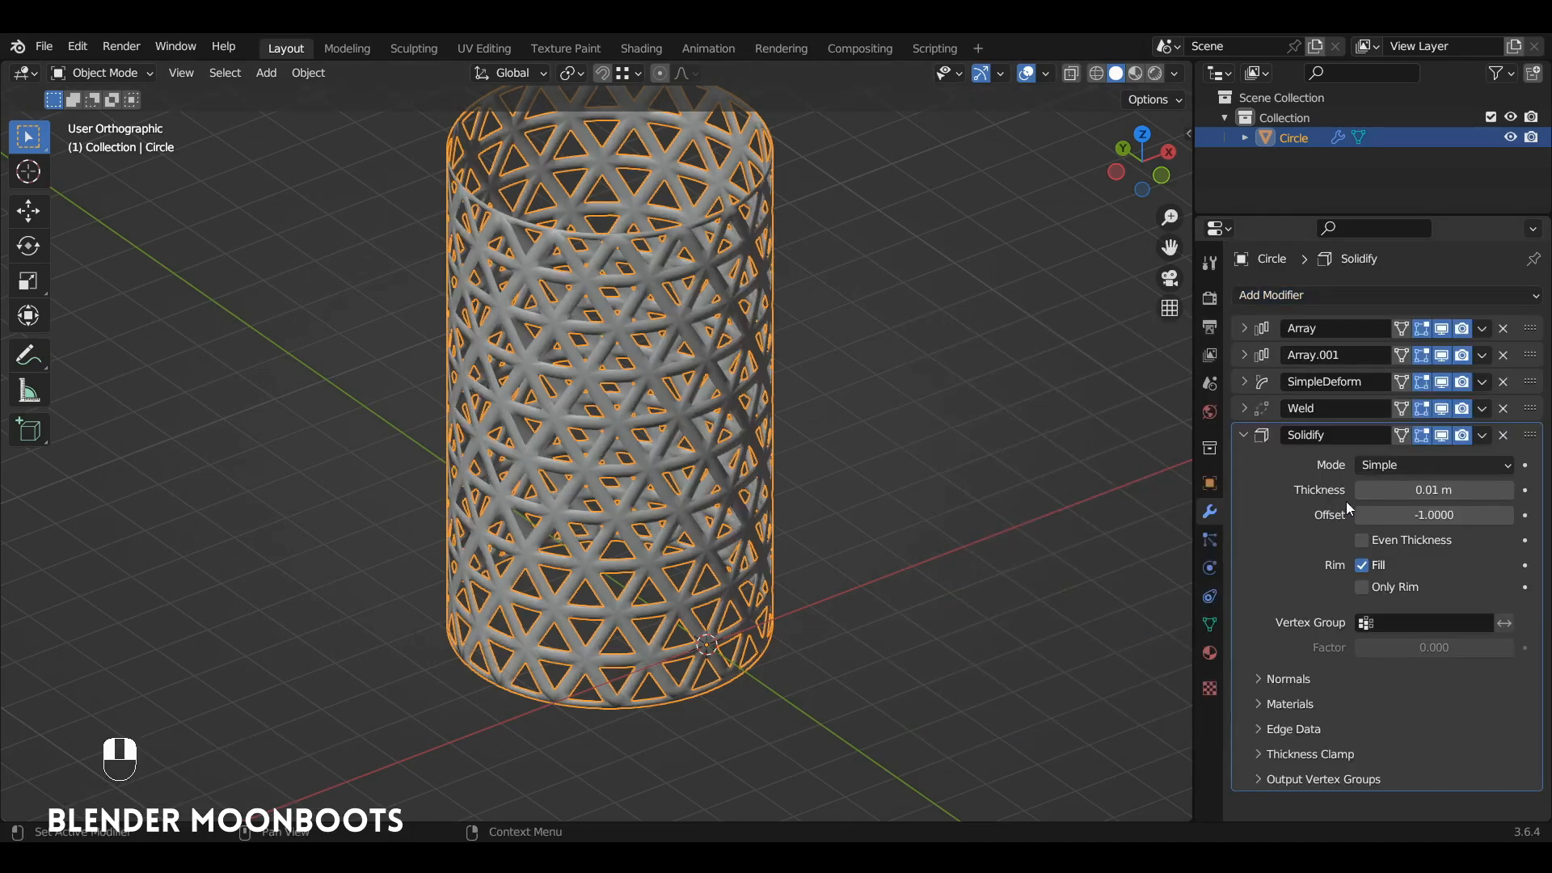
left_click_drag(1352, 491, 1471, 496)
left_click_drag(898, 386, 877, 275, "alt")
mouse_move(877, 275)
left_mouse_down("alt+shift")
mouse_move(896, 369)
mouse_move(904, 279)
left_mouse_up("alt+shift")
left_click_drag(903, 279, 845, 315, "alt+shift")
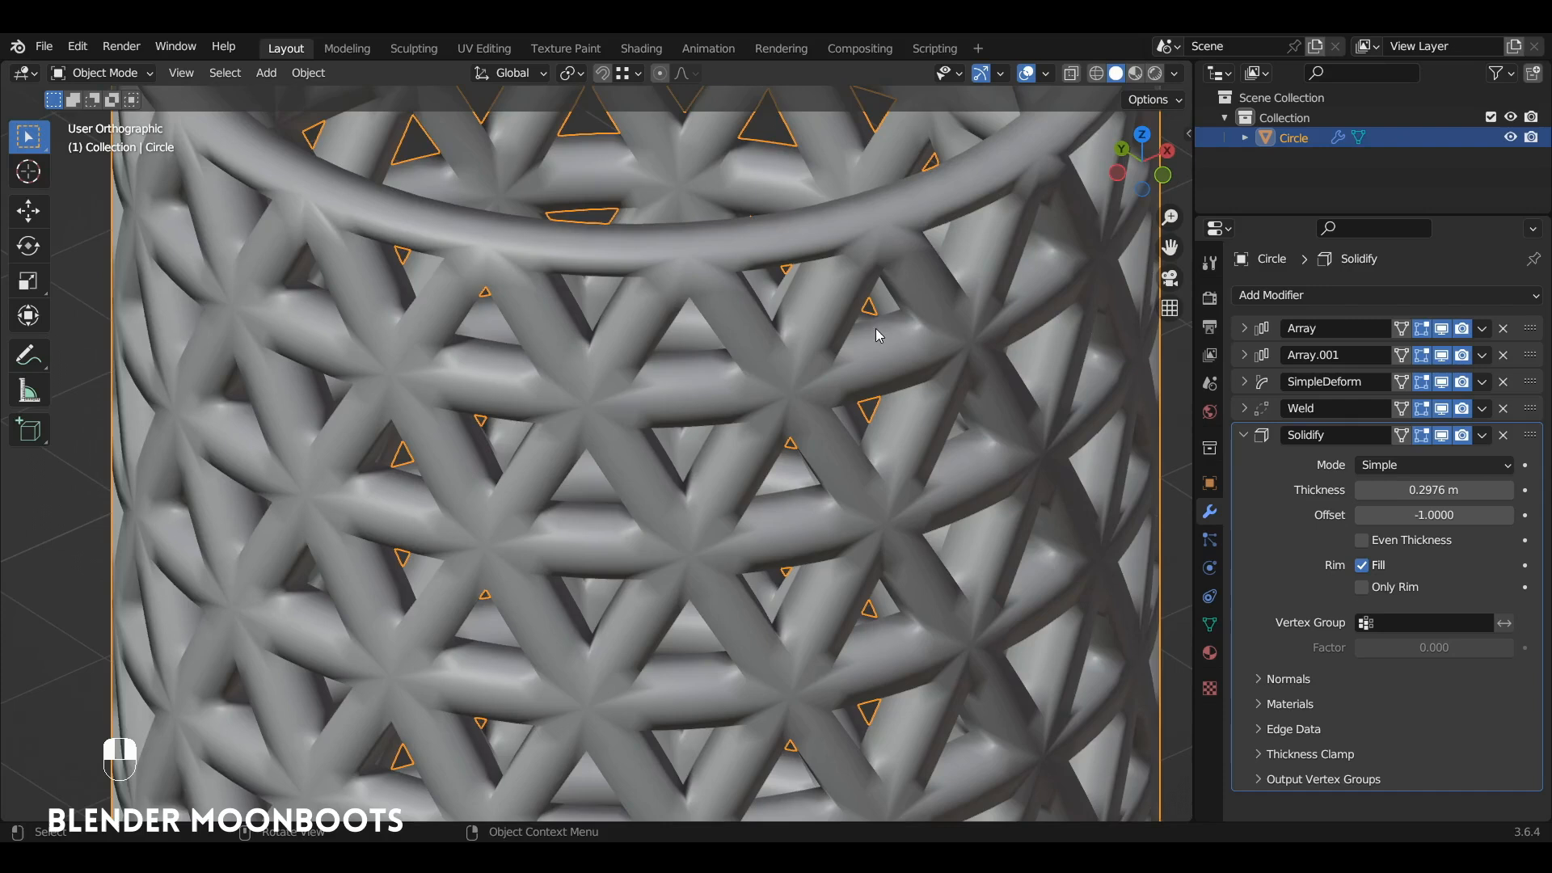
left_click(1243, 443)
Step: Enable Auto Smooth at 30° in the lattice mesh's normals settings
left_click(1209, 626)
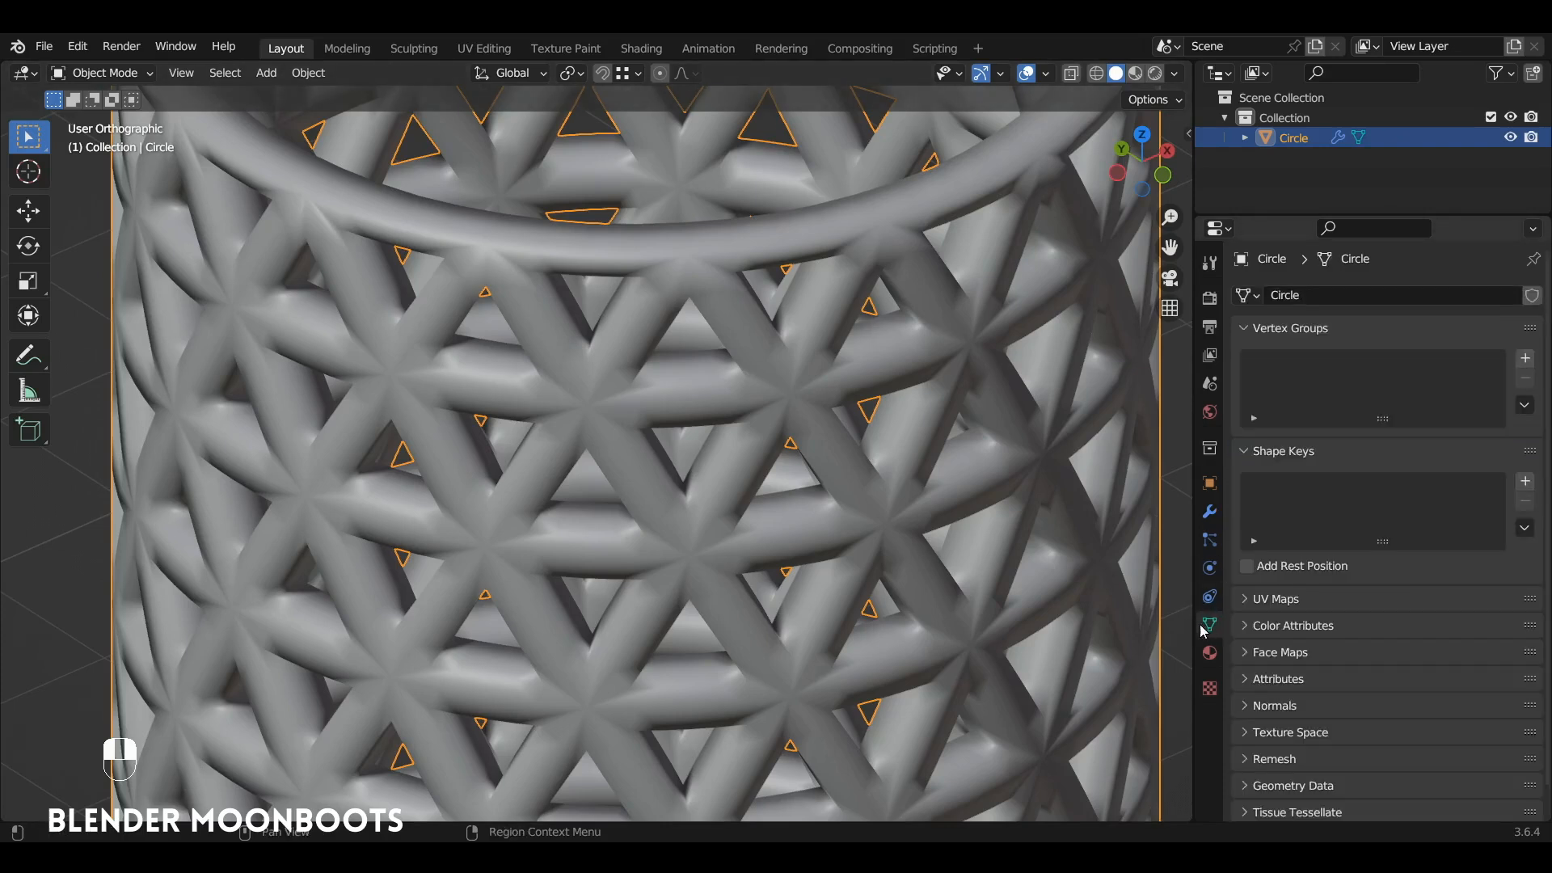
left_click_drag(1243, 330, 1243, 364)
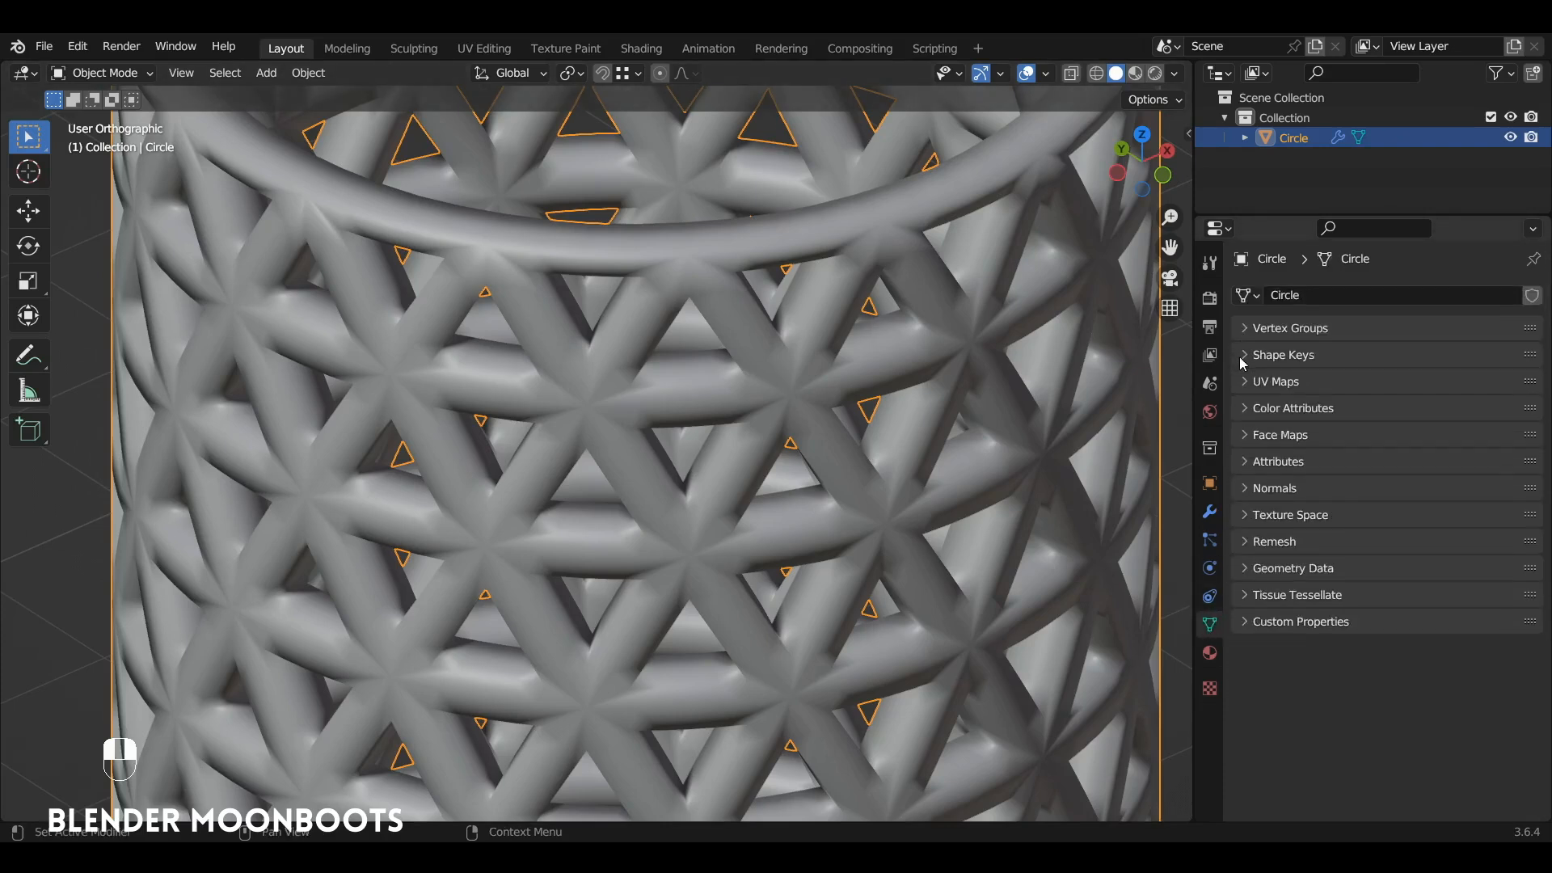
left_click(1245, 488)
left_click(1362, 519)
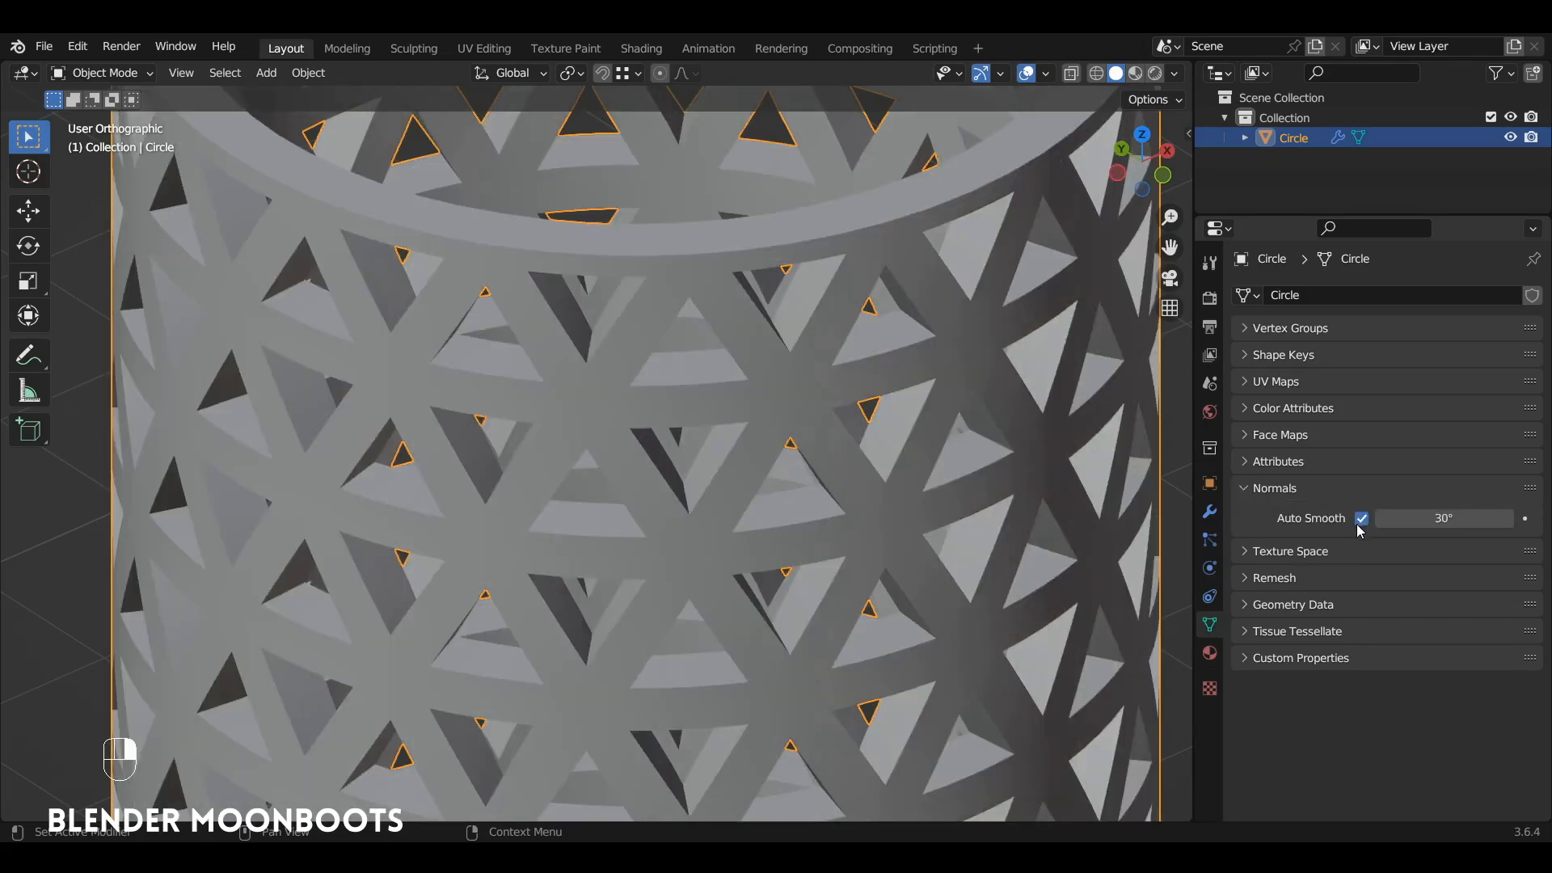
middle_click_drag(1003, 445, 1067, 475, "alt")
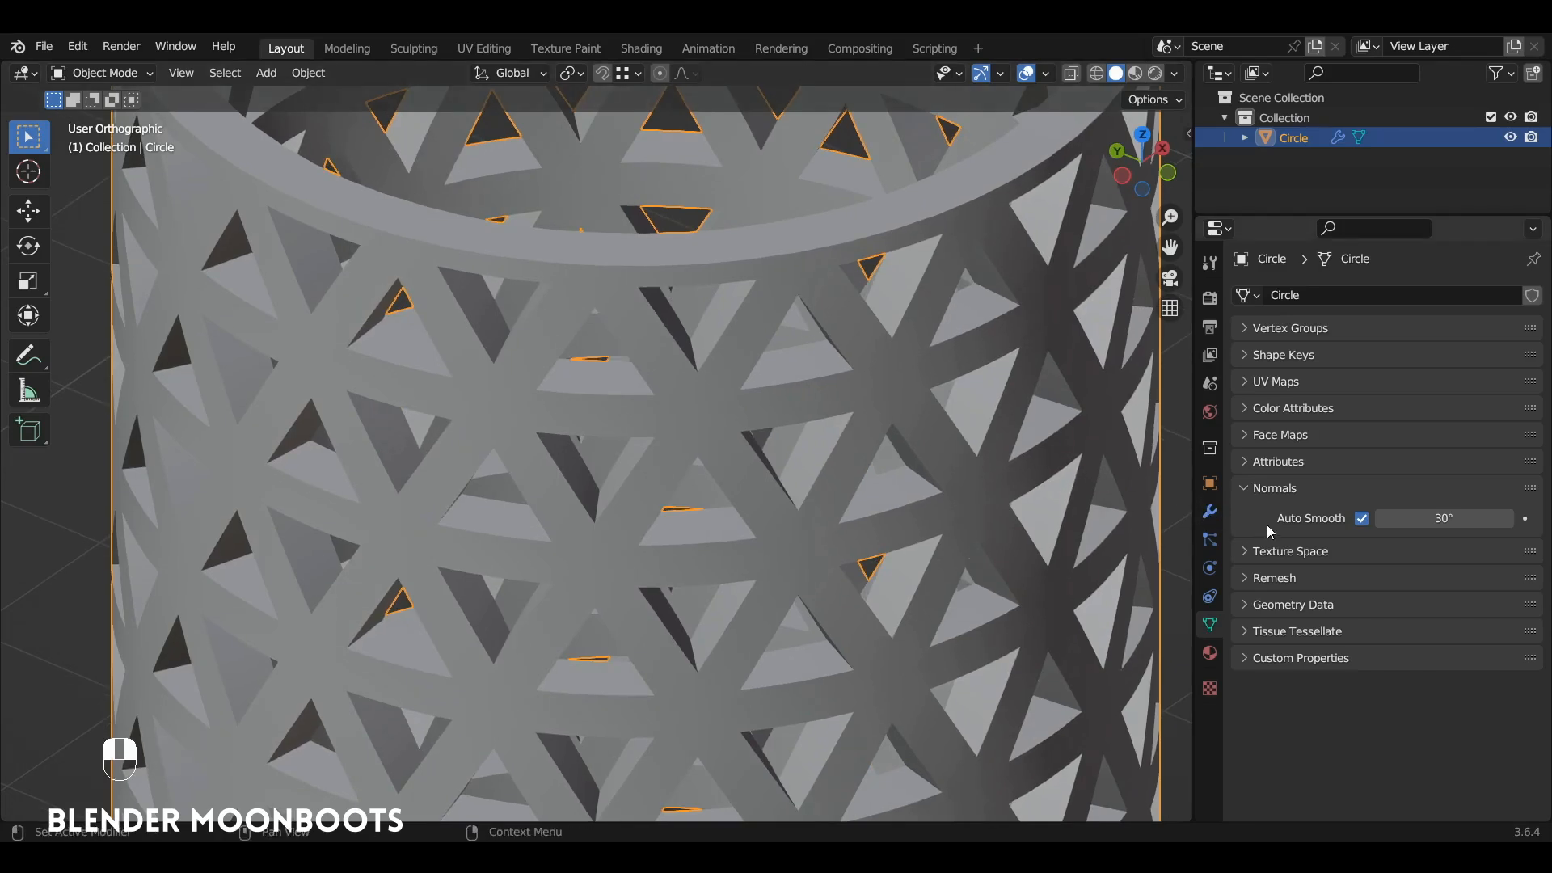
middle_click_drag(1076, 496, 1089, 498, "alt")
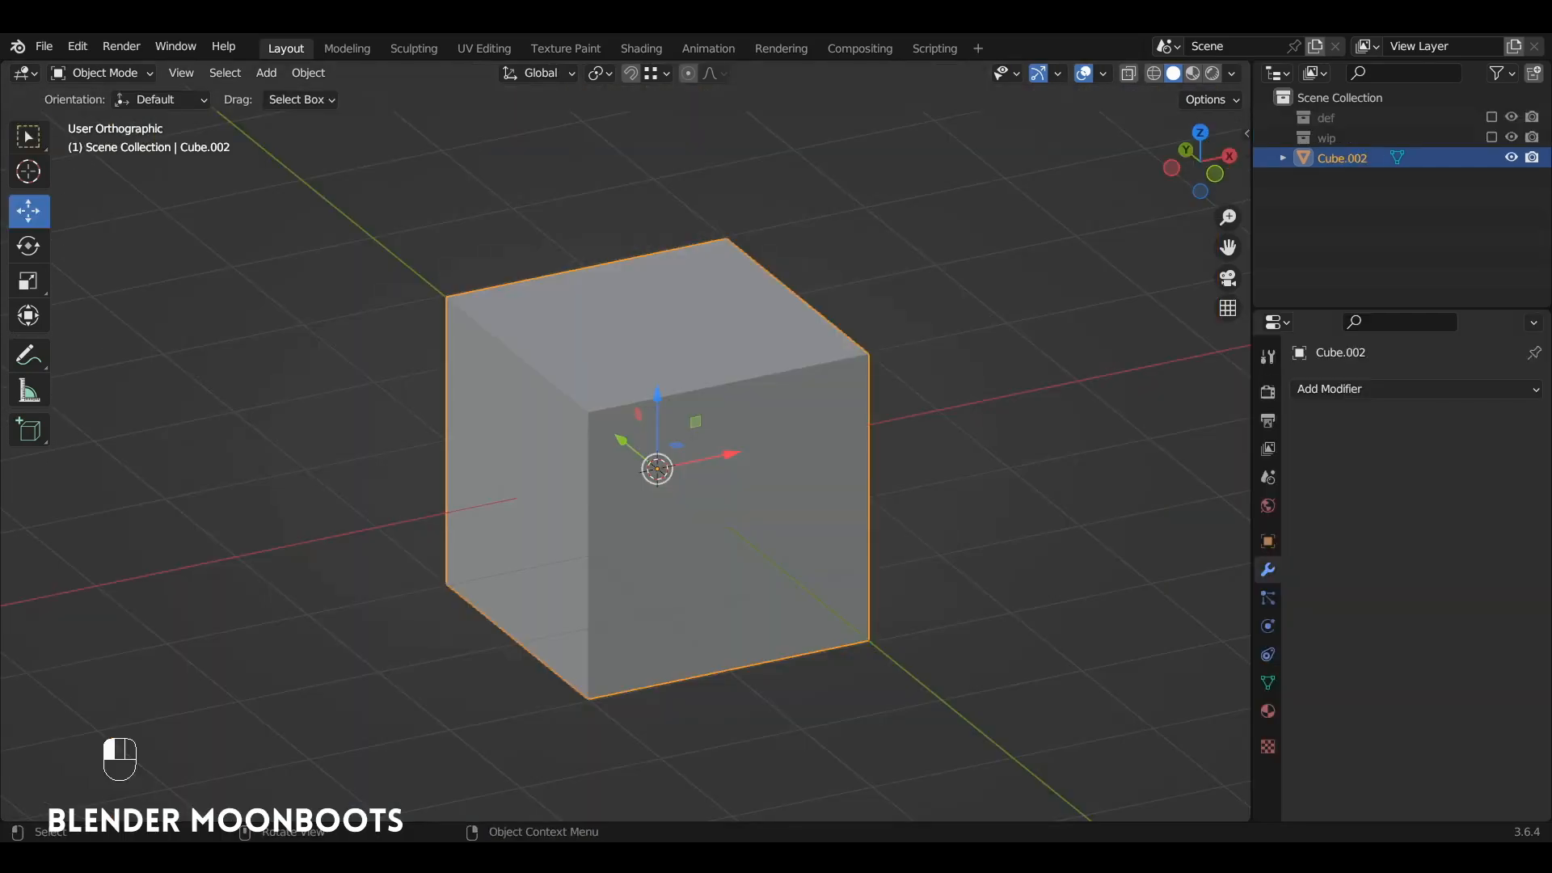
Step: Merge all the cube's vertices at center and extrude the resulting point along the negative X axis into an edge
key("Tab")
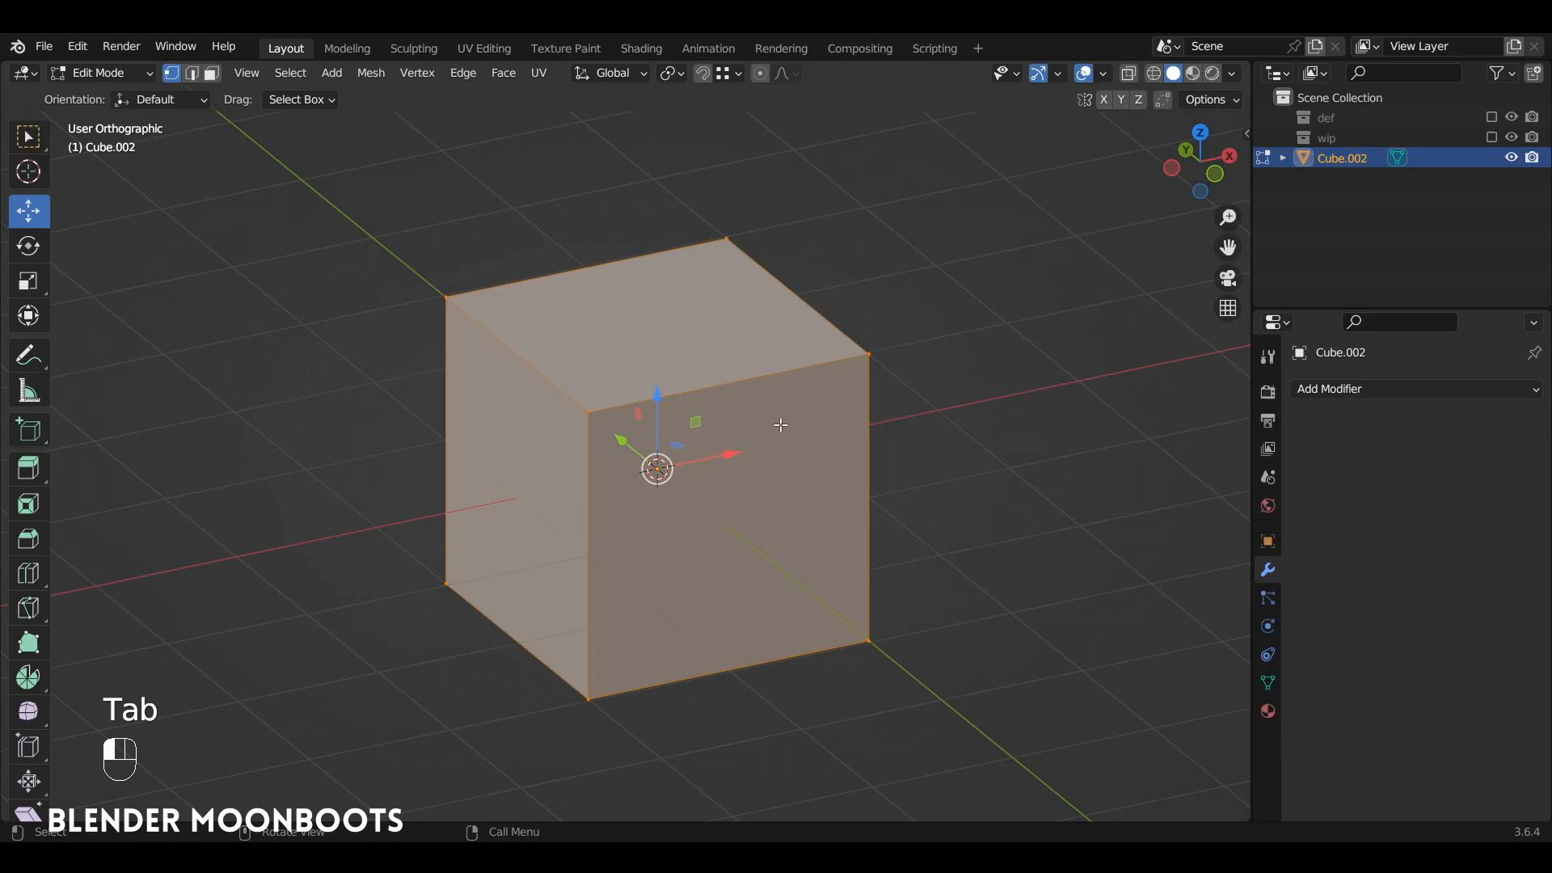
key("m")
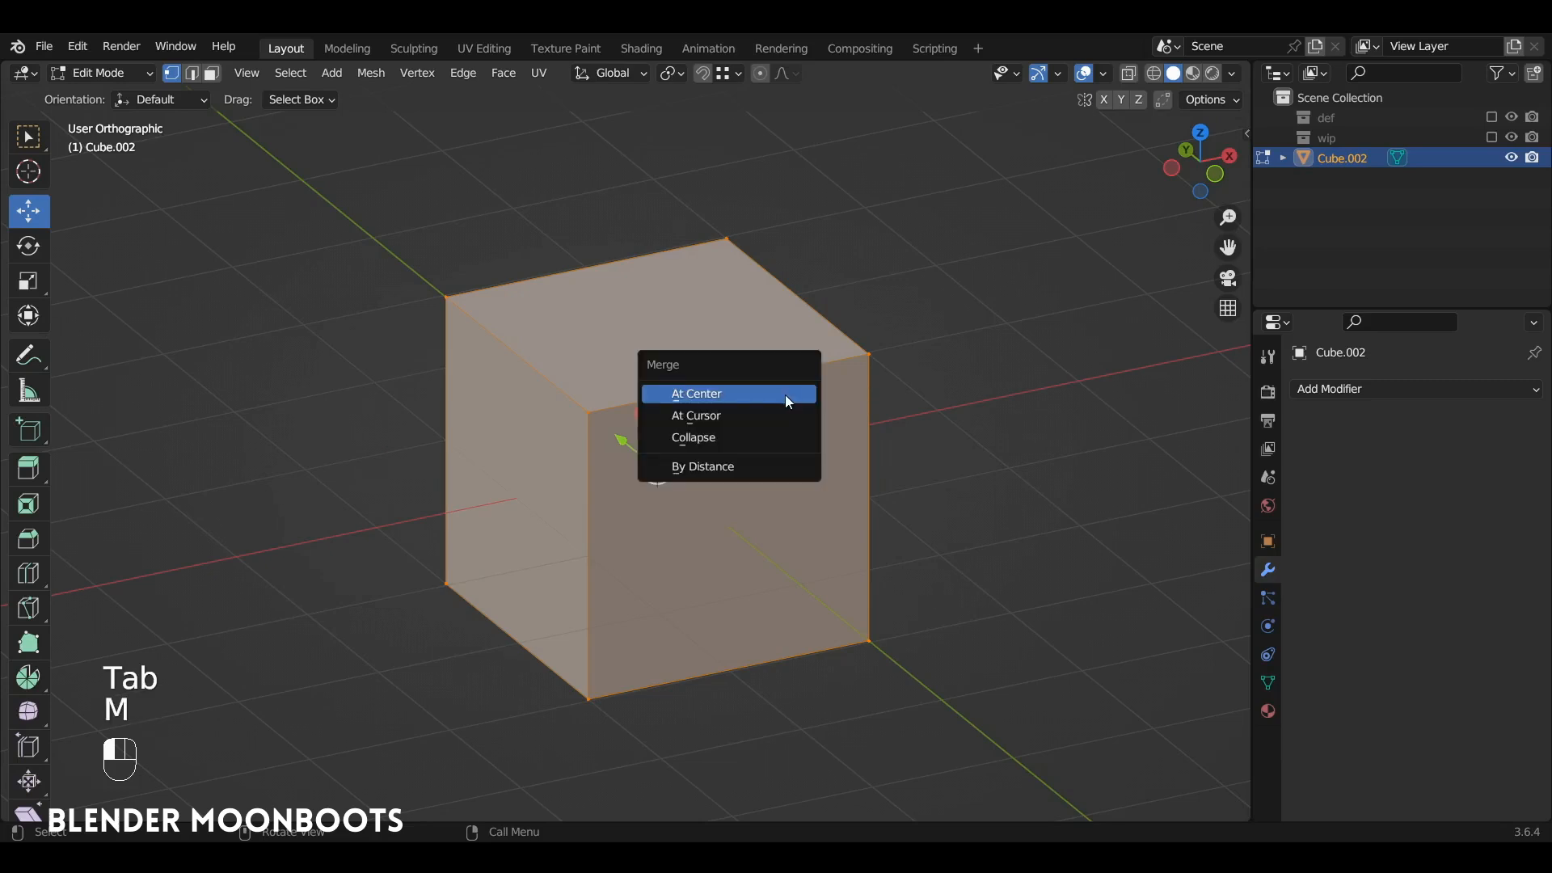
left_click(788, 401)
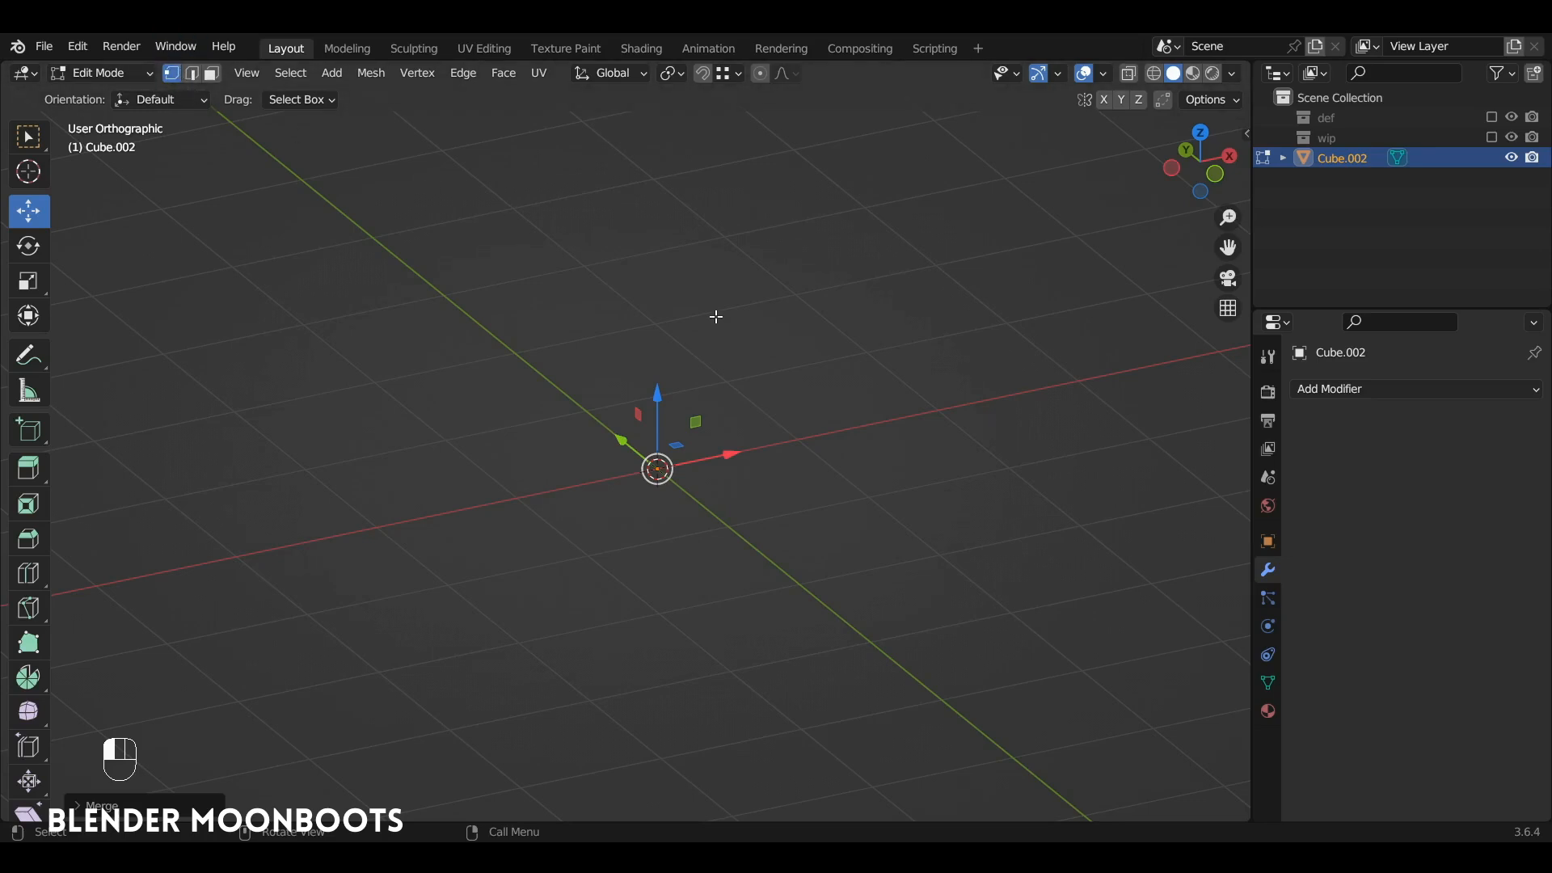
key("KP_1")
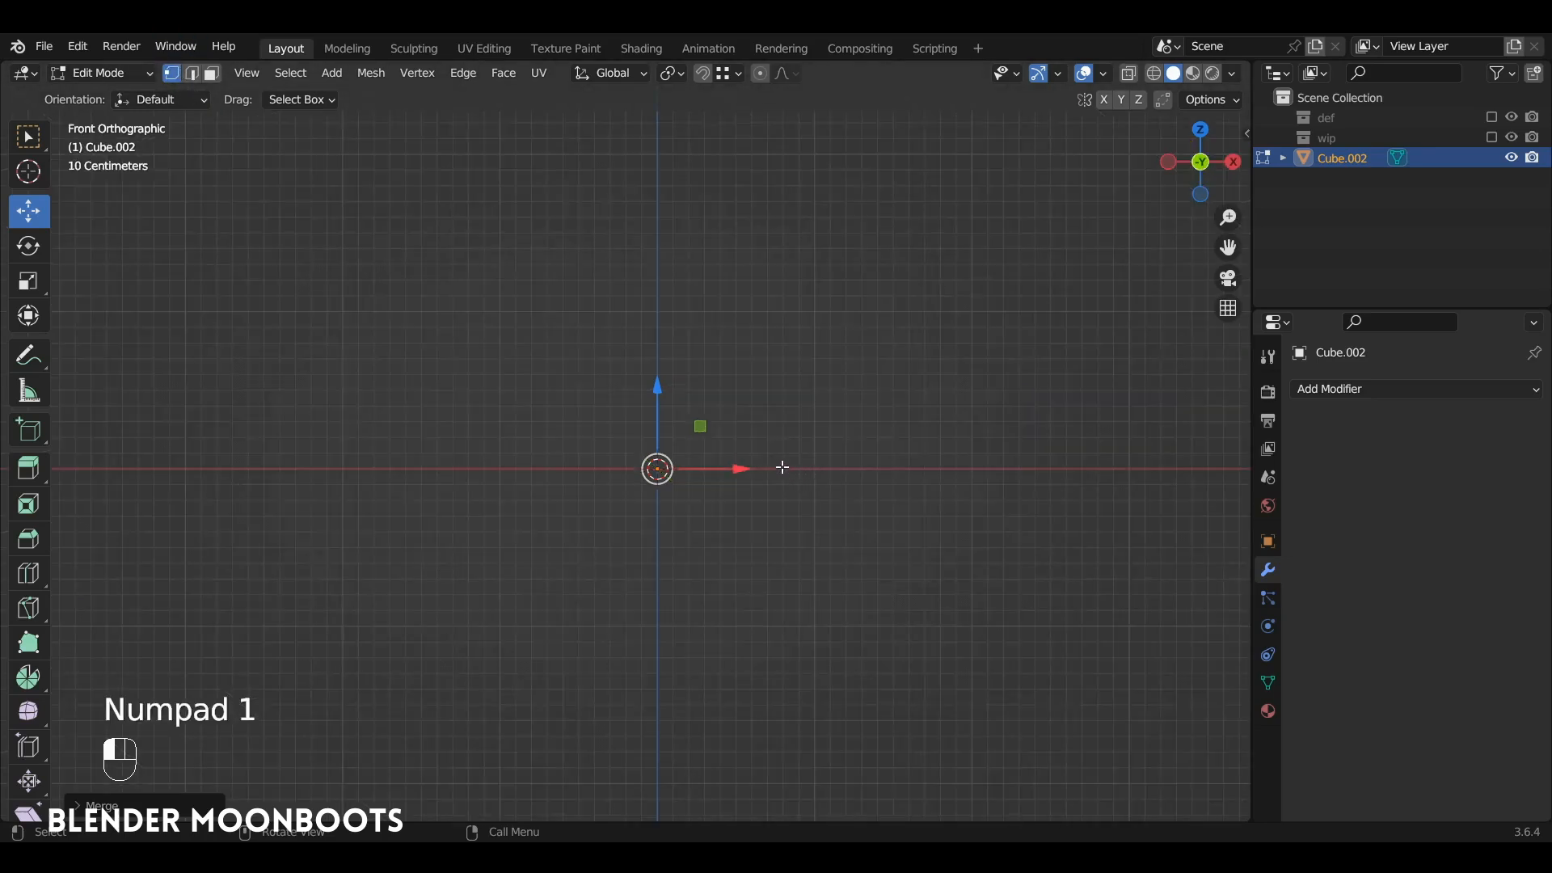
key("e")
left_click(562, 483)
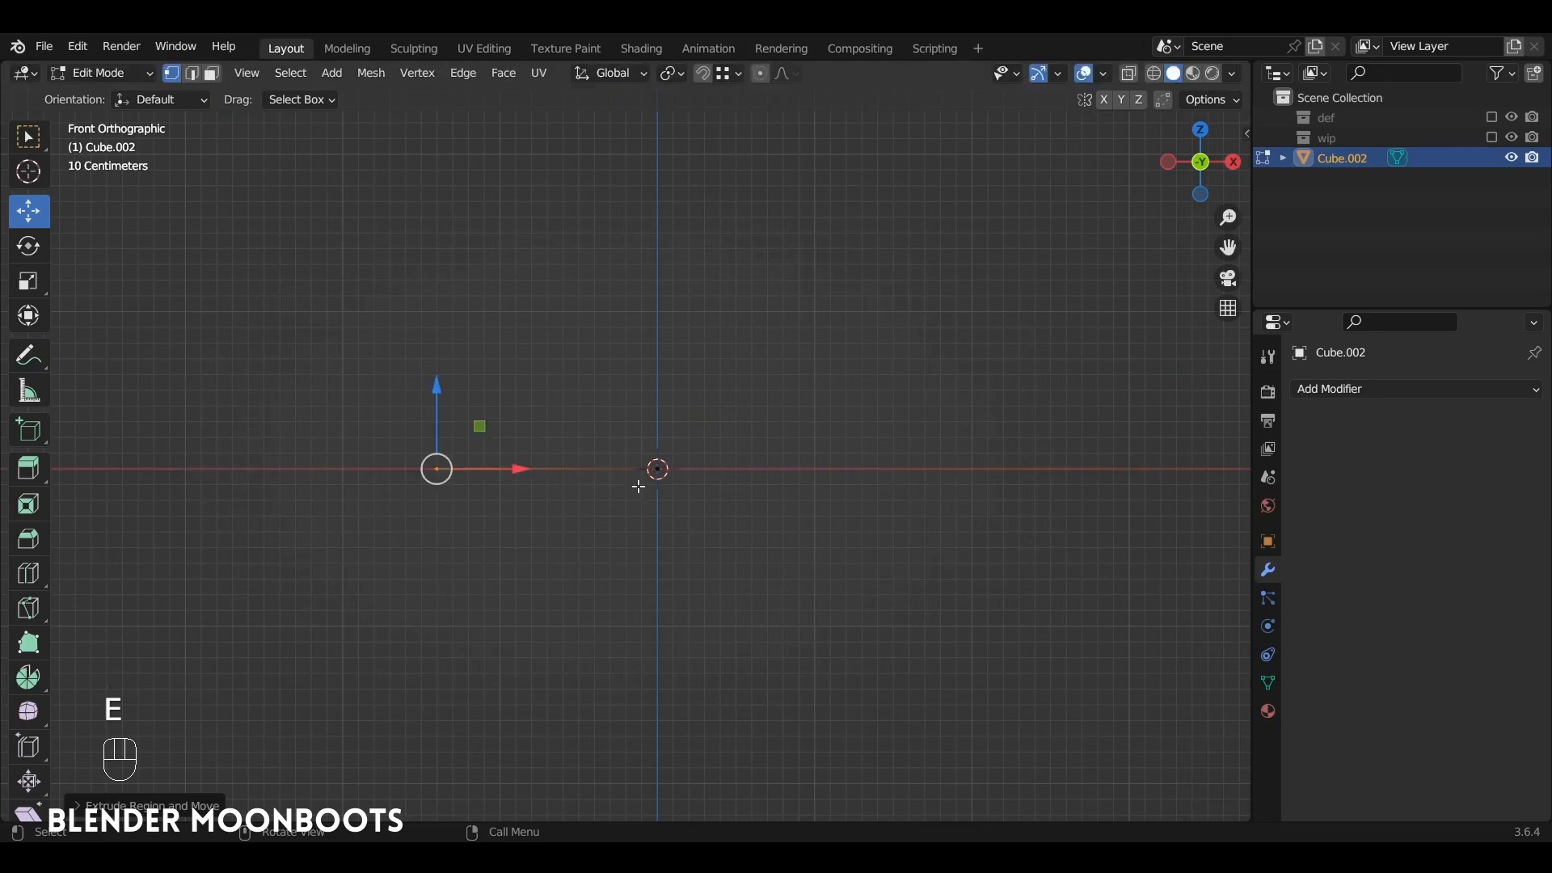
Step: Subdivide the whole edge with 2 cuts
key("a")
left_click_drag(643, 485, 611, 389, "alt+shift")
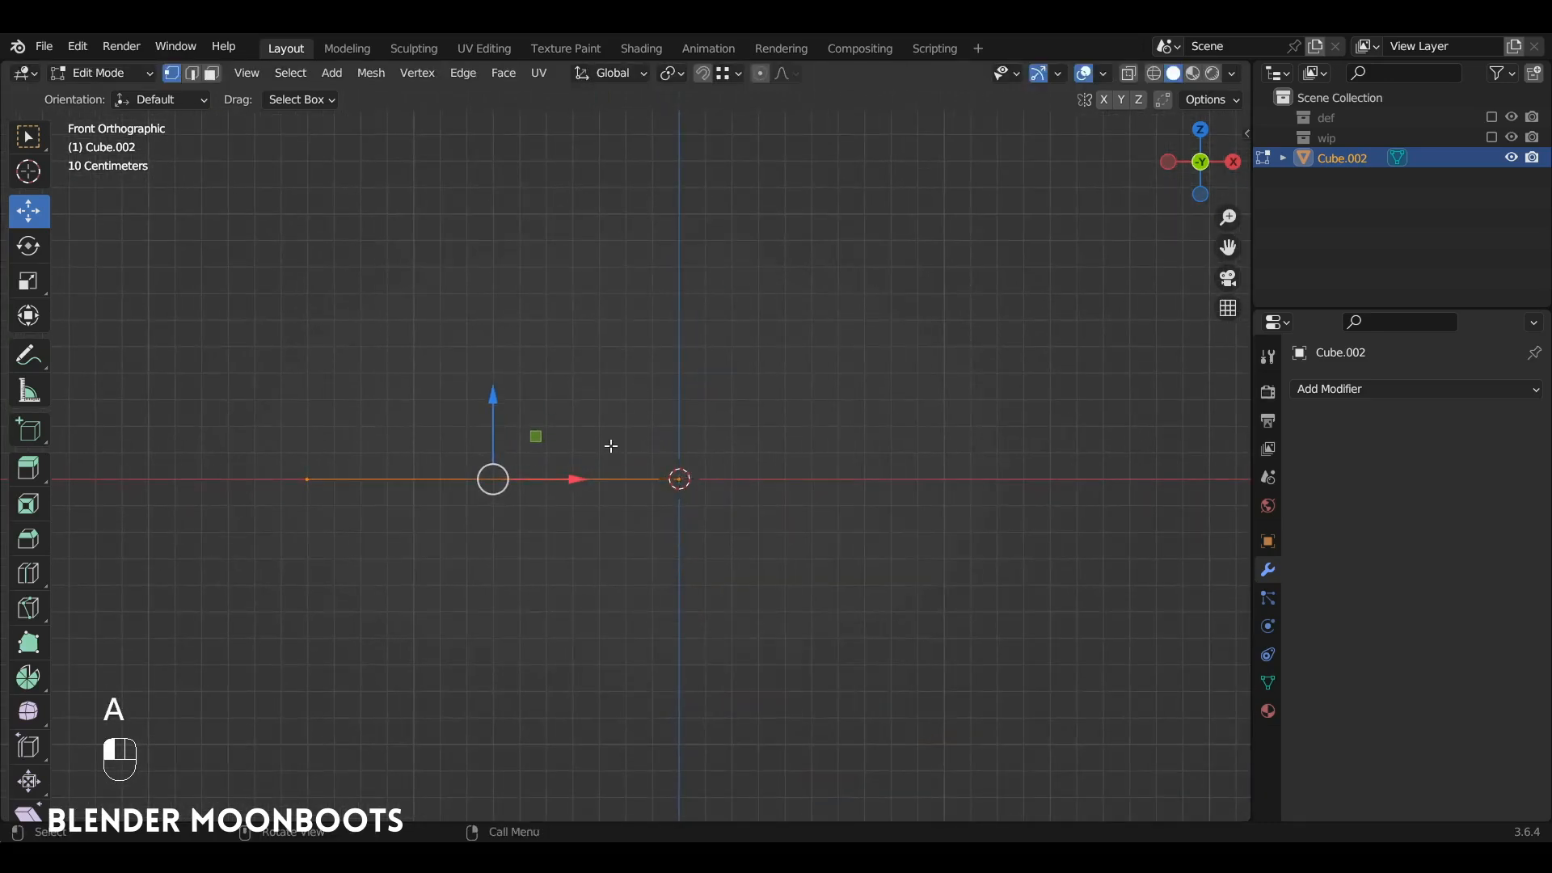
right_click(696, 280)
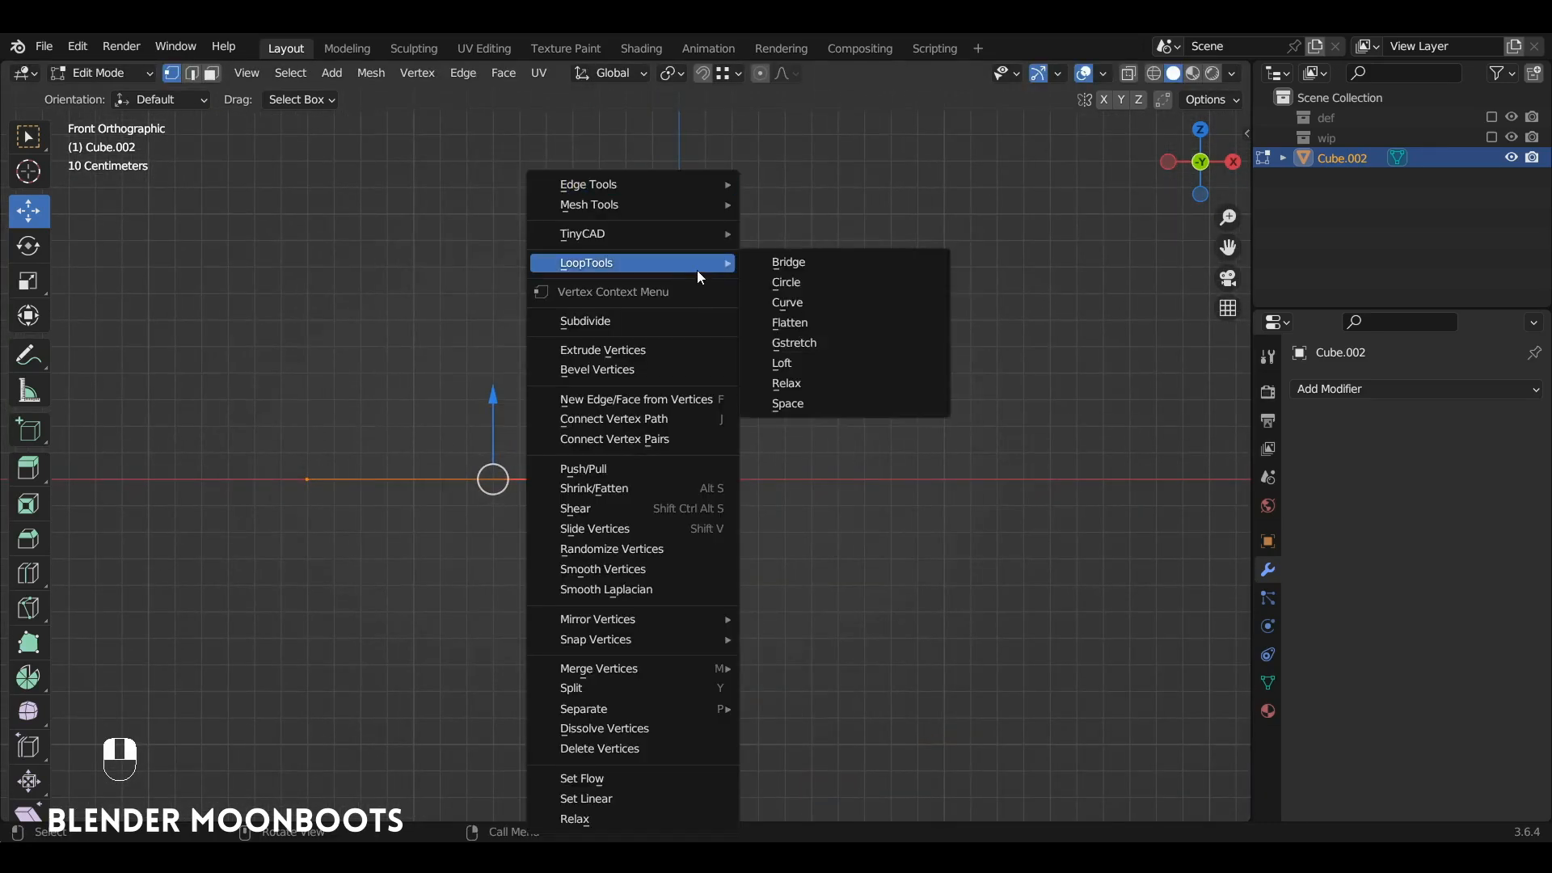
left_click(655, 322)
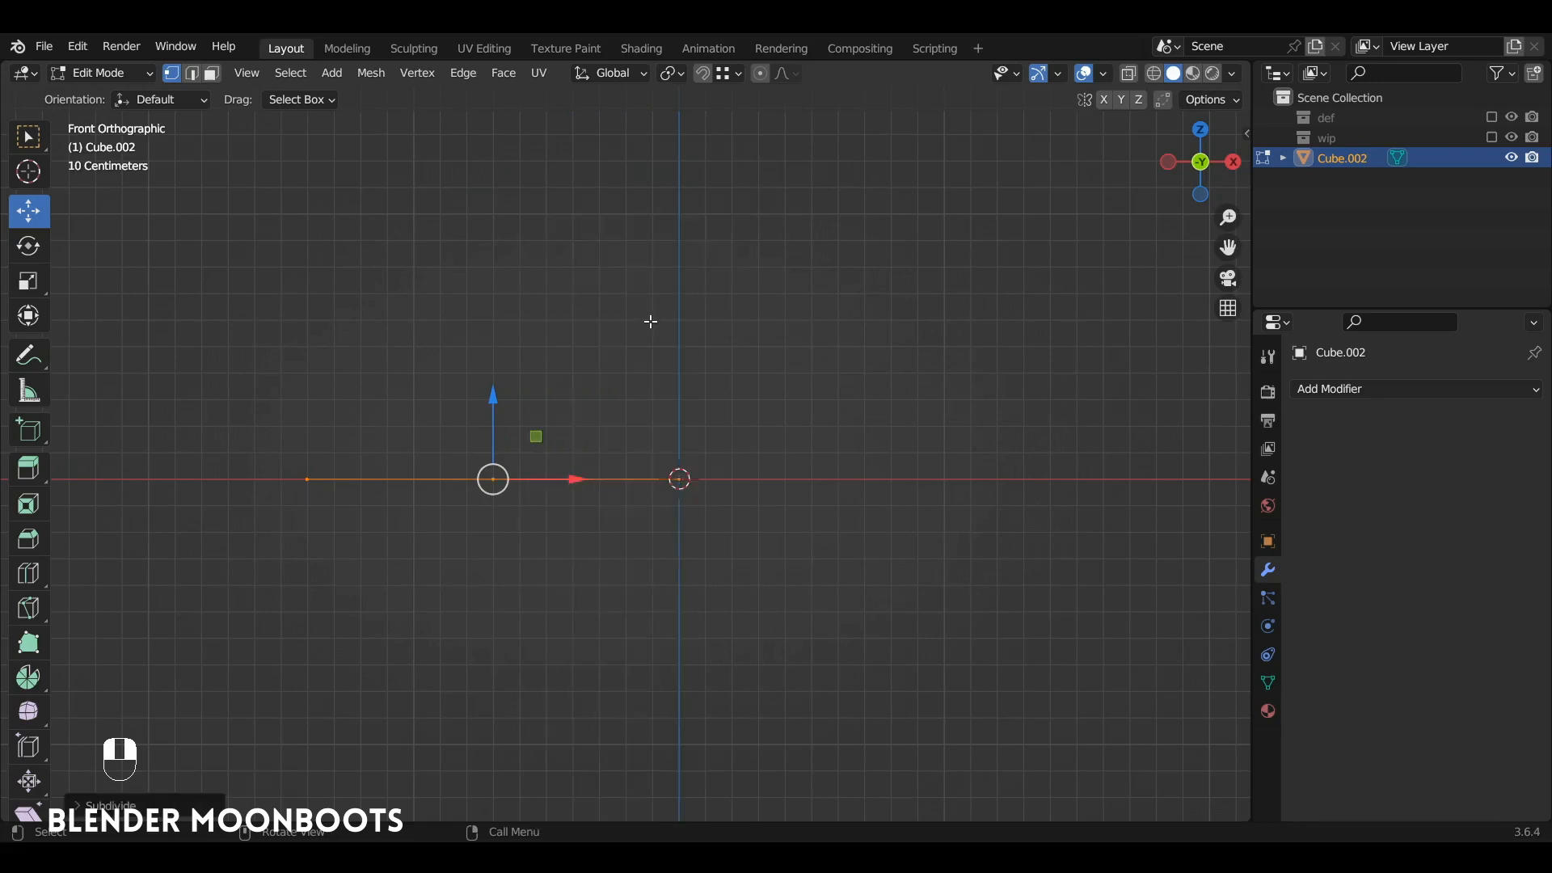
left_click(111, 806)
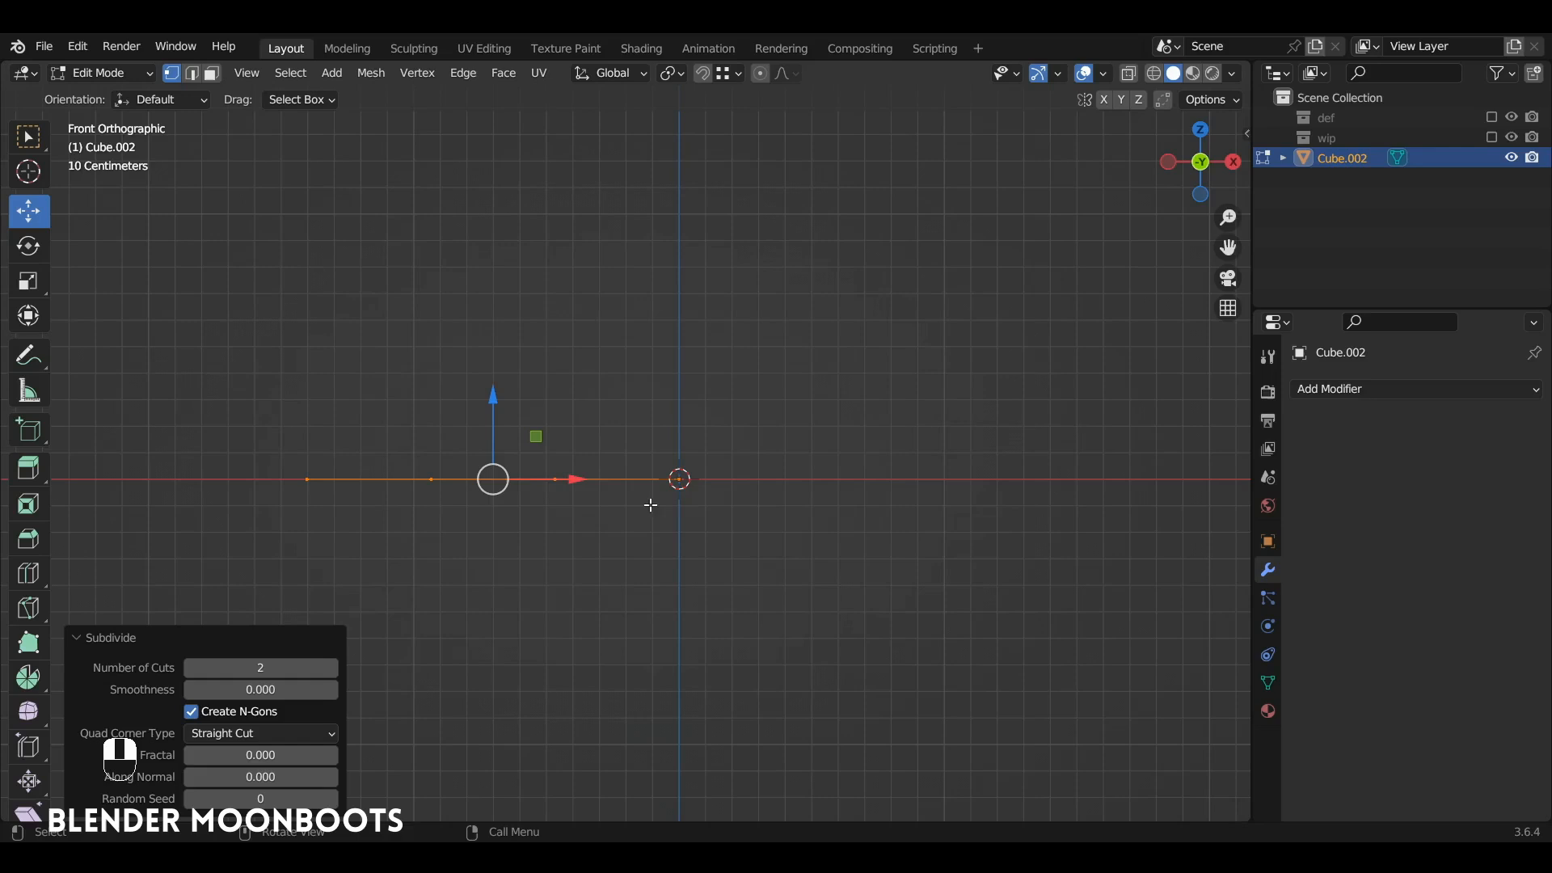
Step: Lower the end vertex at the origin and both middle vertices along Z so the edge forms a downward-bowed curve
left_click(681, 479)
left_click_drag(679, 404, 693, 640)
left_click(555, 479)
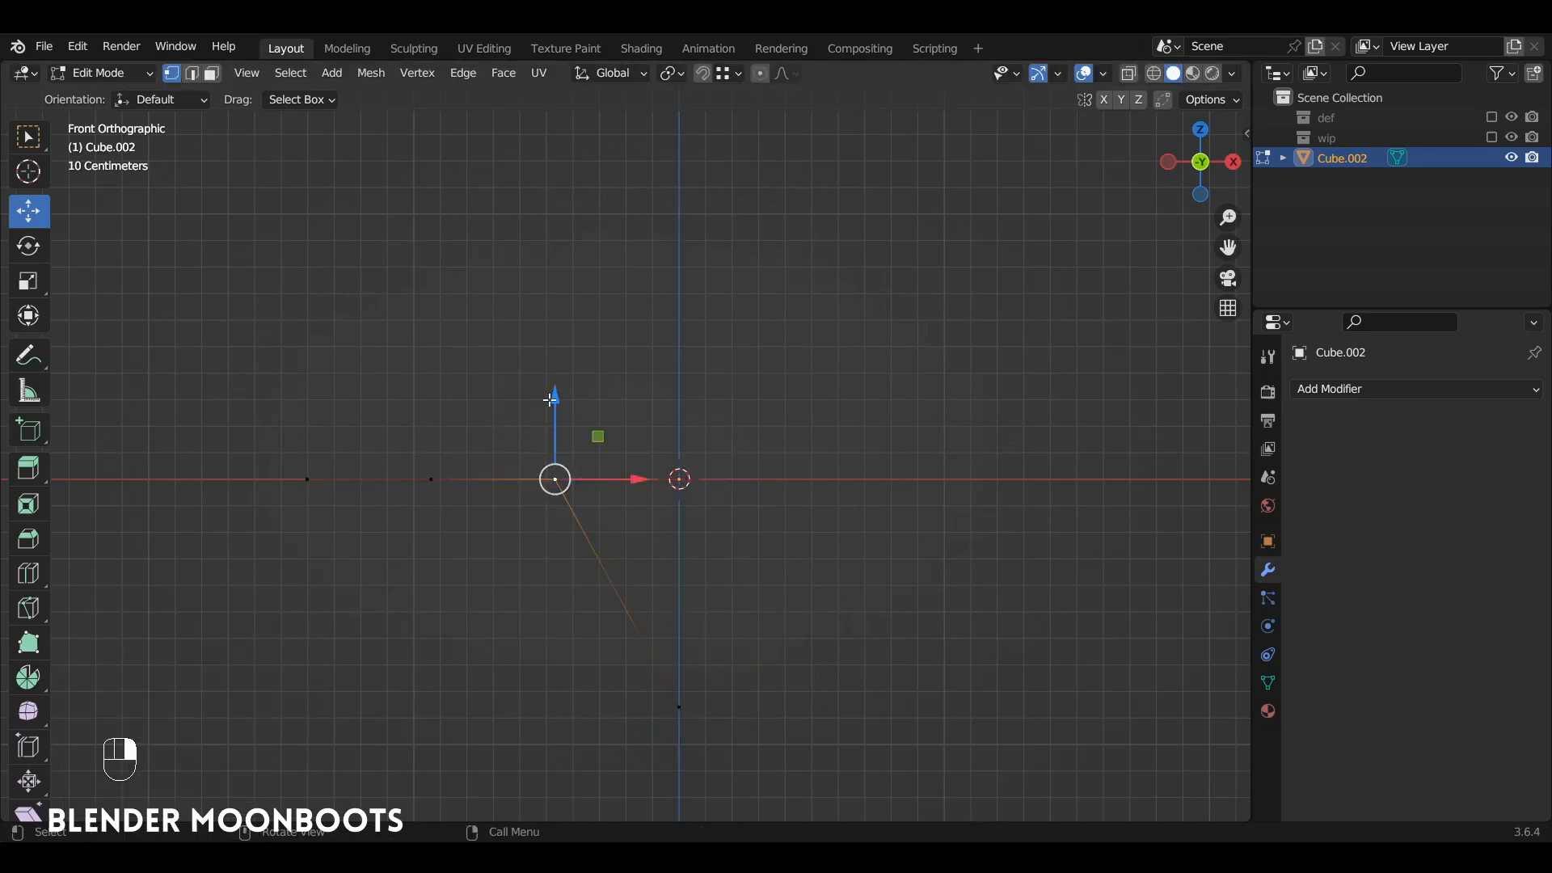
left_click_drag(555, 397, 554, 588)
left_click(430, 479)
left_click_drag(431, 398, 430, 555)
left_click(555, 665)
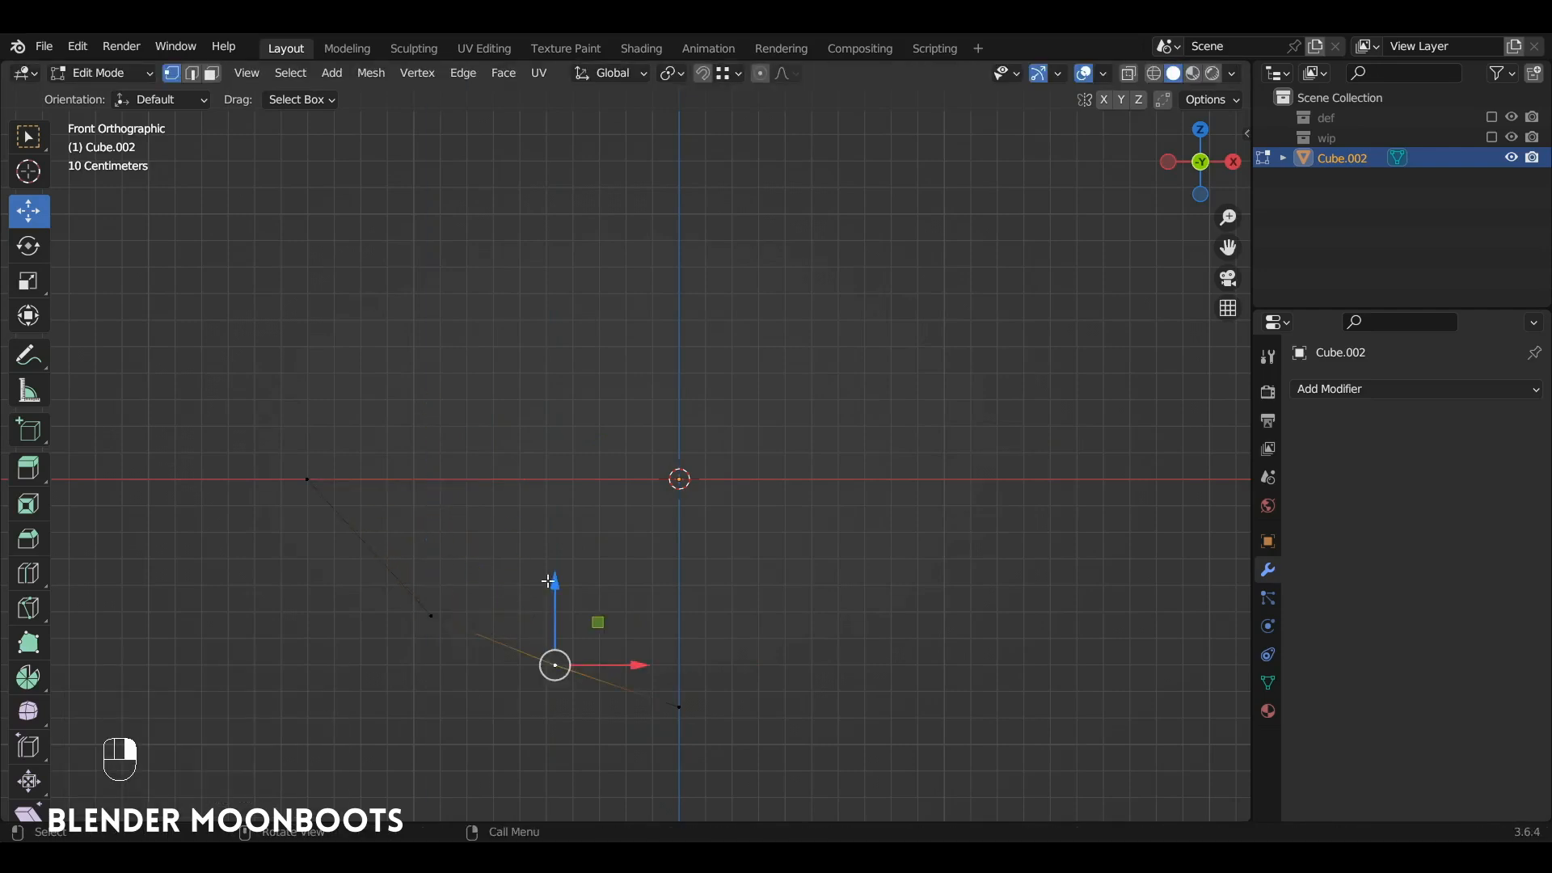
left_click_drag(556, 586, 558, 603)
Step: Extrude the entire curved edge about 0.33 m downward along Z into a strip of faces
key("a")
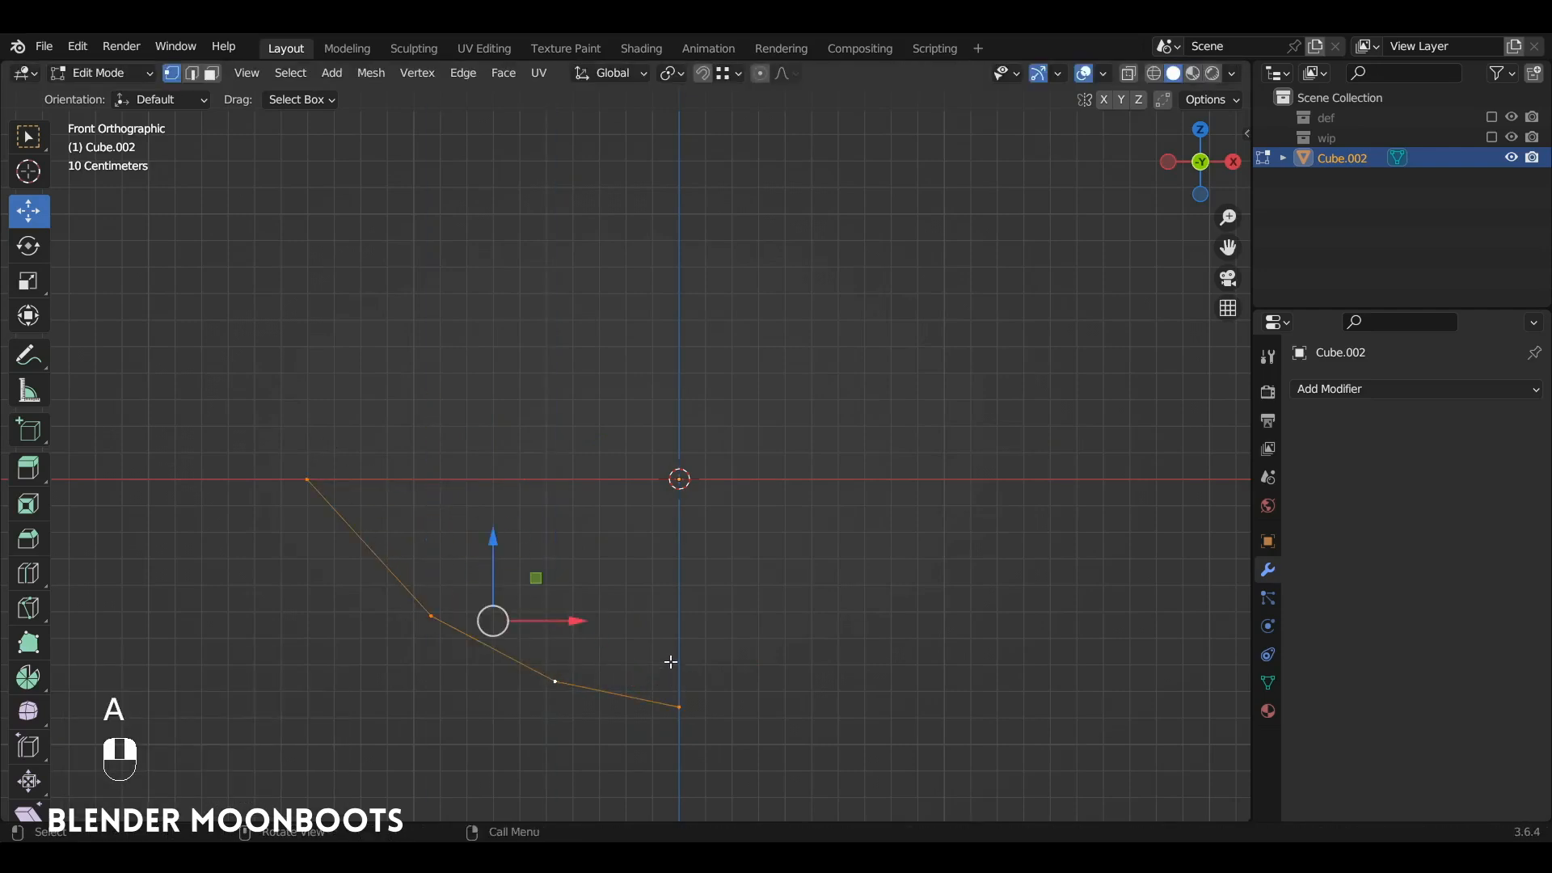
left_click_drag(679, 537, 730, 479, "alt+shift")
left_click_drag(730, 479, 811, 462, "ctrl+alt")
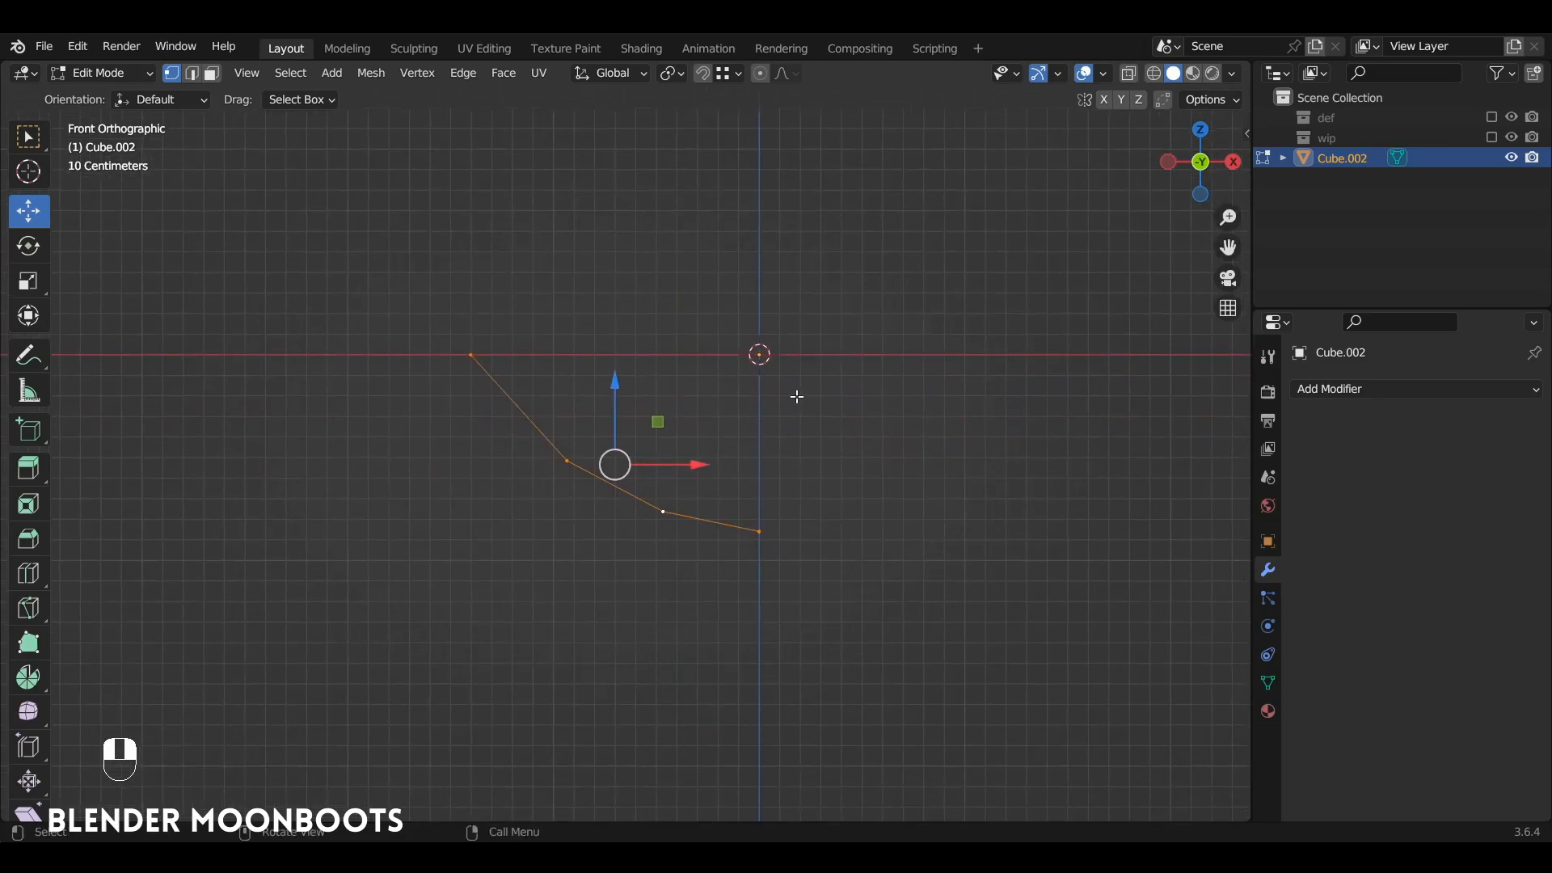
key("e")
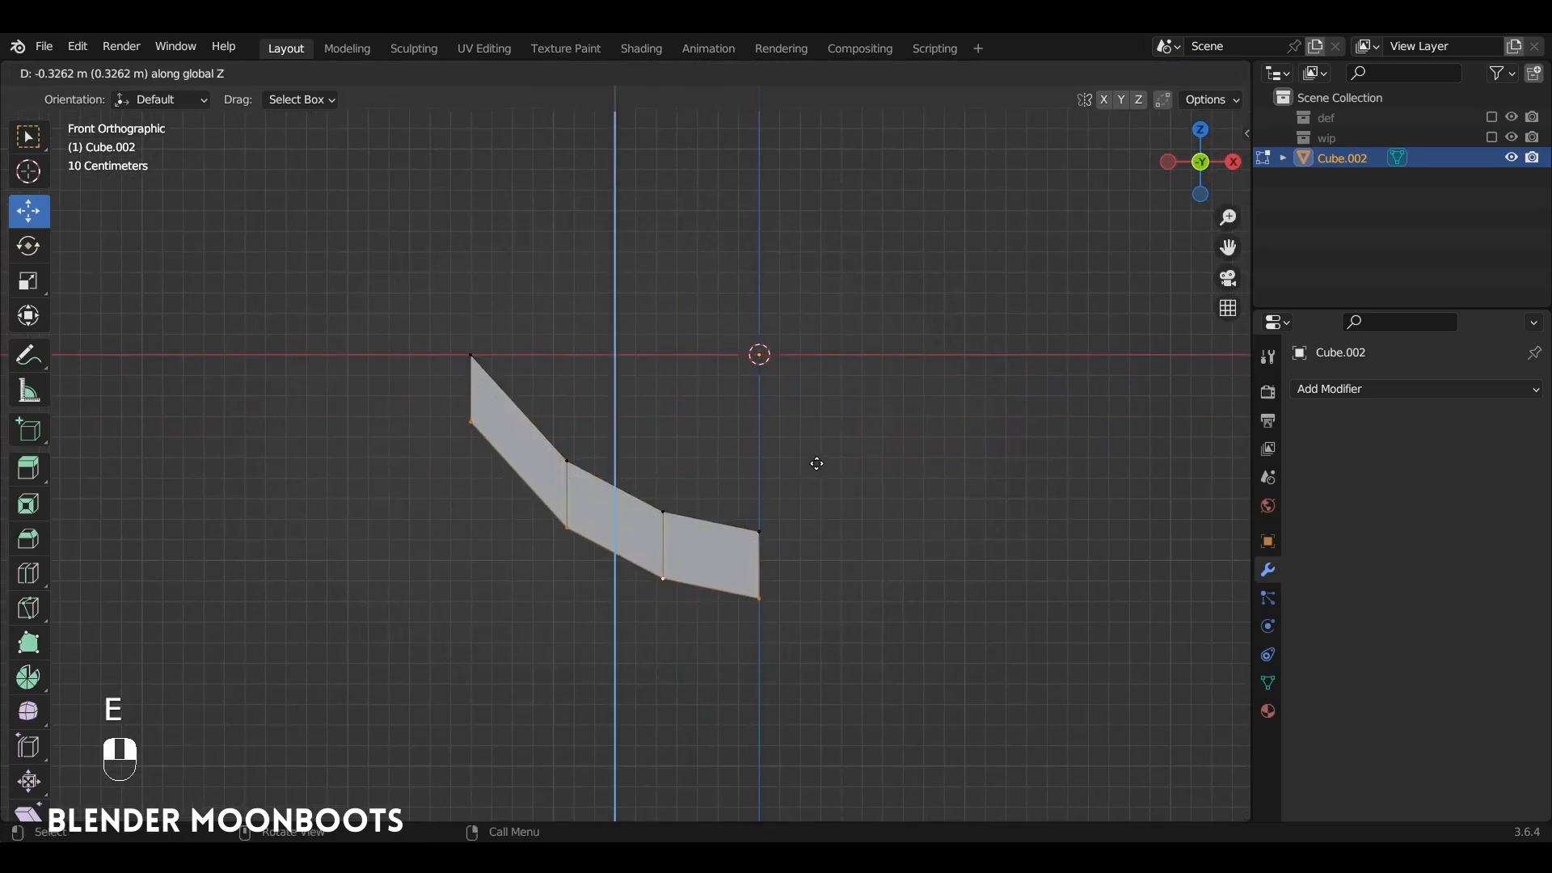
left_click(820, 466)
Step: Lower the strip's three bottom-edge vertices nearest the Z axis so the strip widens toward that end
left_click(769, 603)
left_click_drag(761, 524, 762, 569)
left_click(668, 580)
left_click_drag(661, 503, 662, 538)
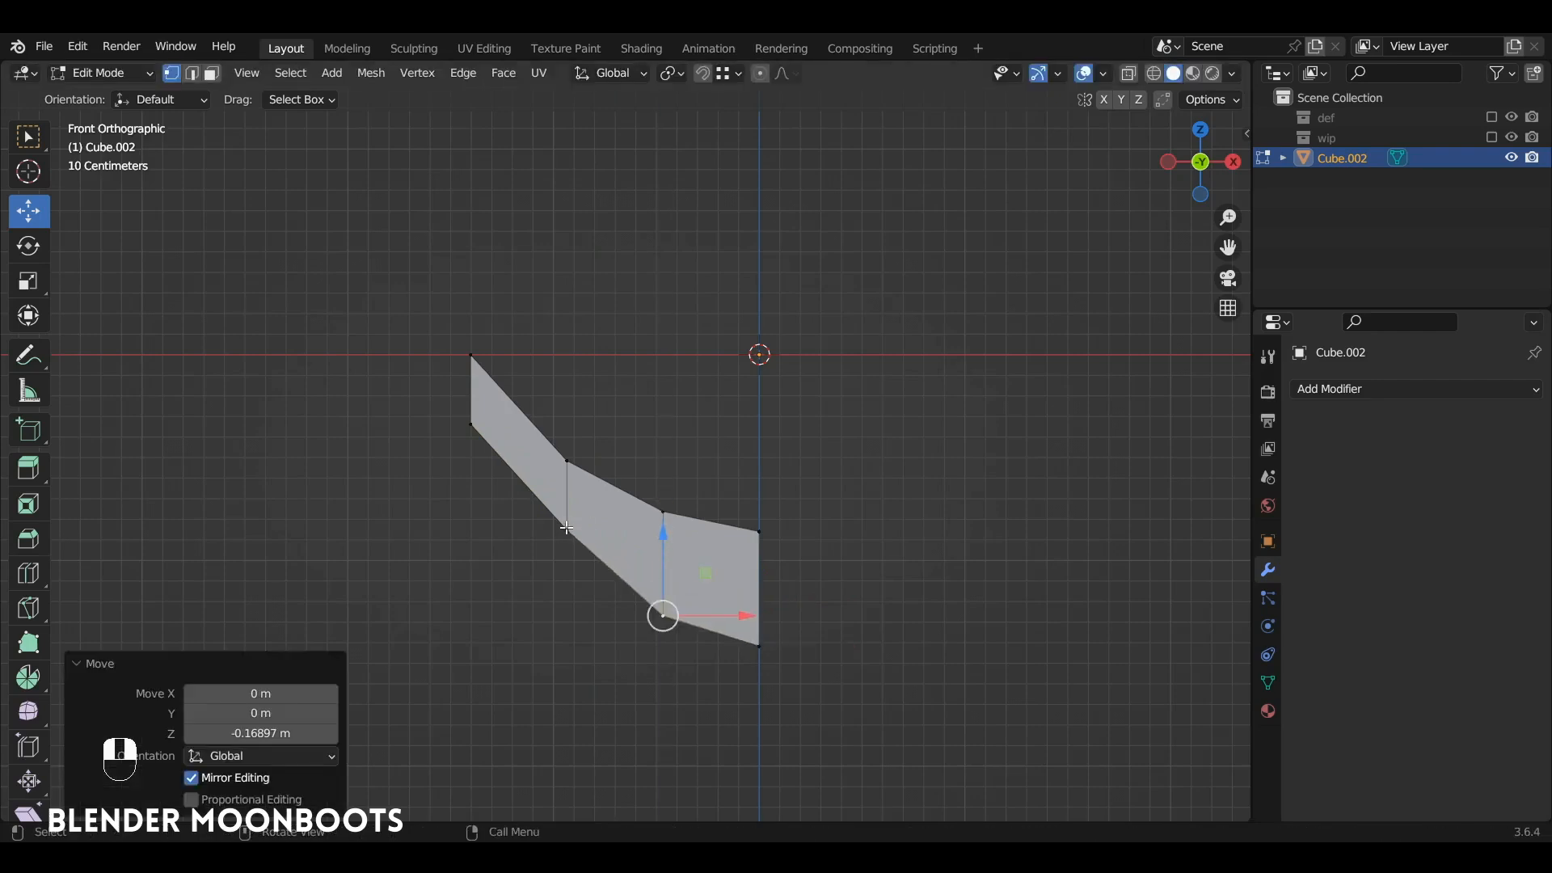
left_click(567, 531)
left_click_drag(561, 468, 563, 482)
Step: Pull the strip's three upper-edge vertices nearest the Z axis outward along negative Y, progressively less toward the narrow end
left_click(759, 530)
left_click_drag(797, 535, 740, 546, "alt")
left_click(700, 478)
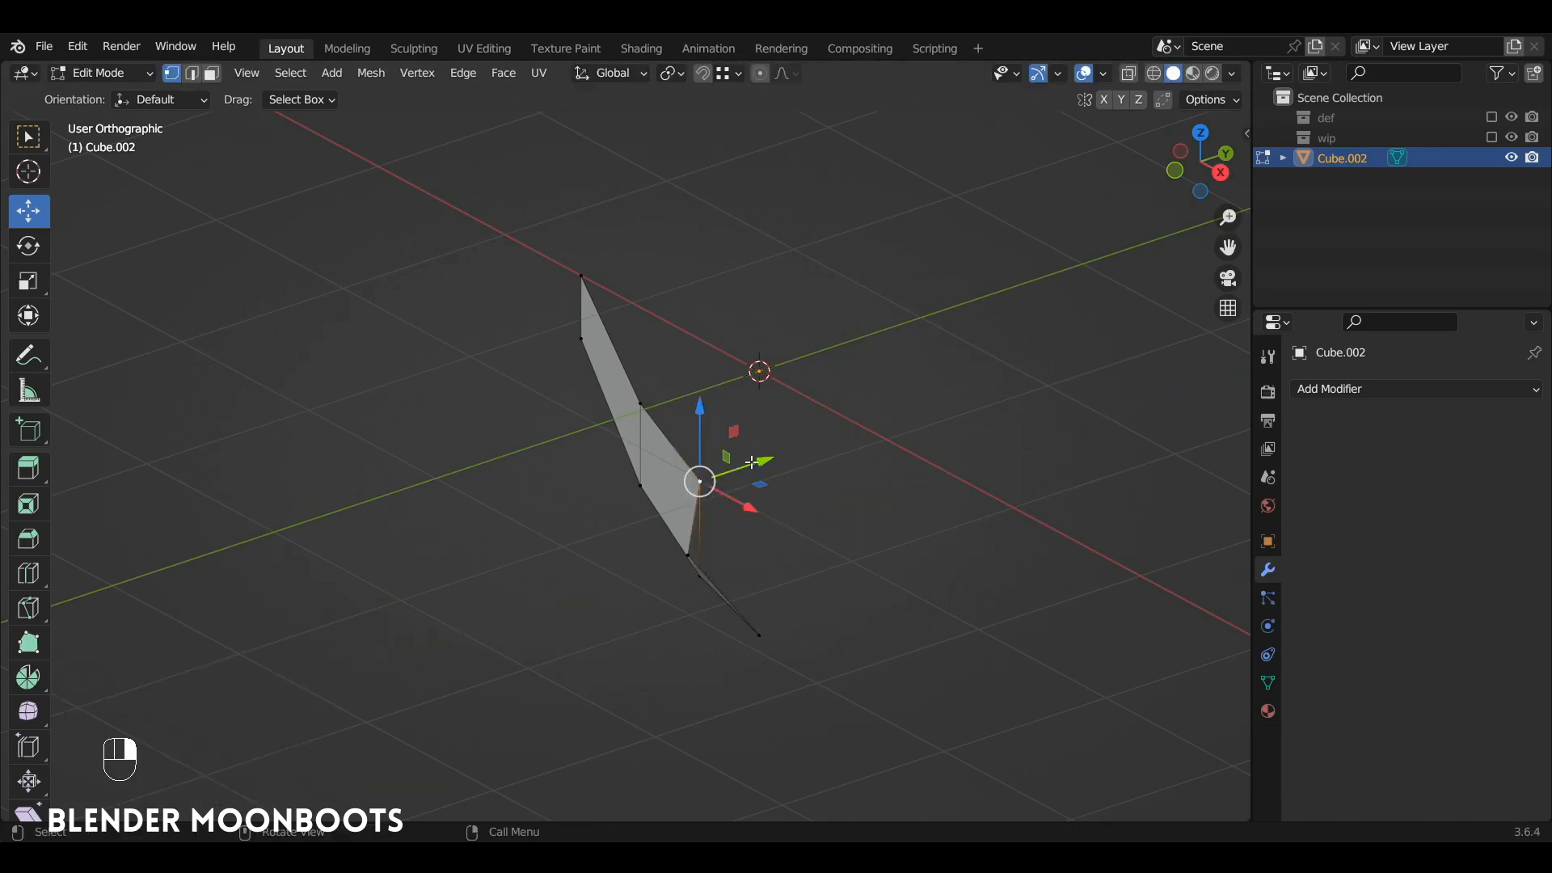
left_click_drag(766, 457, 722, 473)
left_click(647, 397)
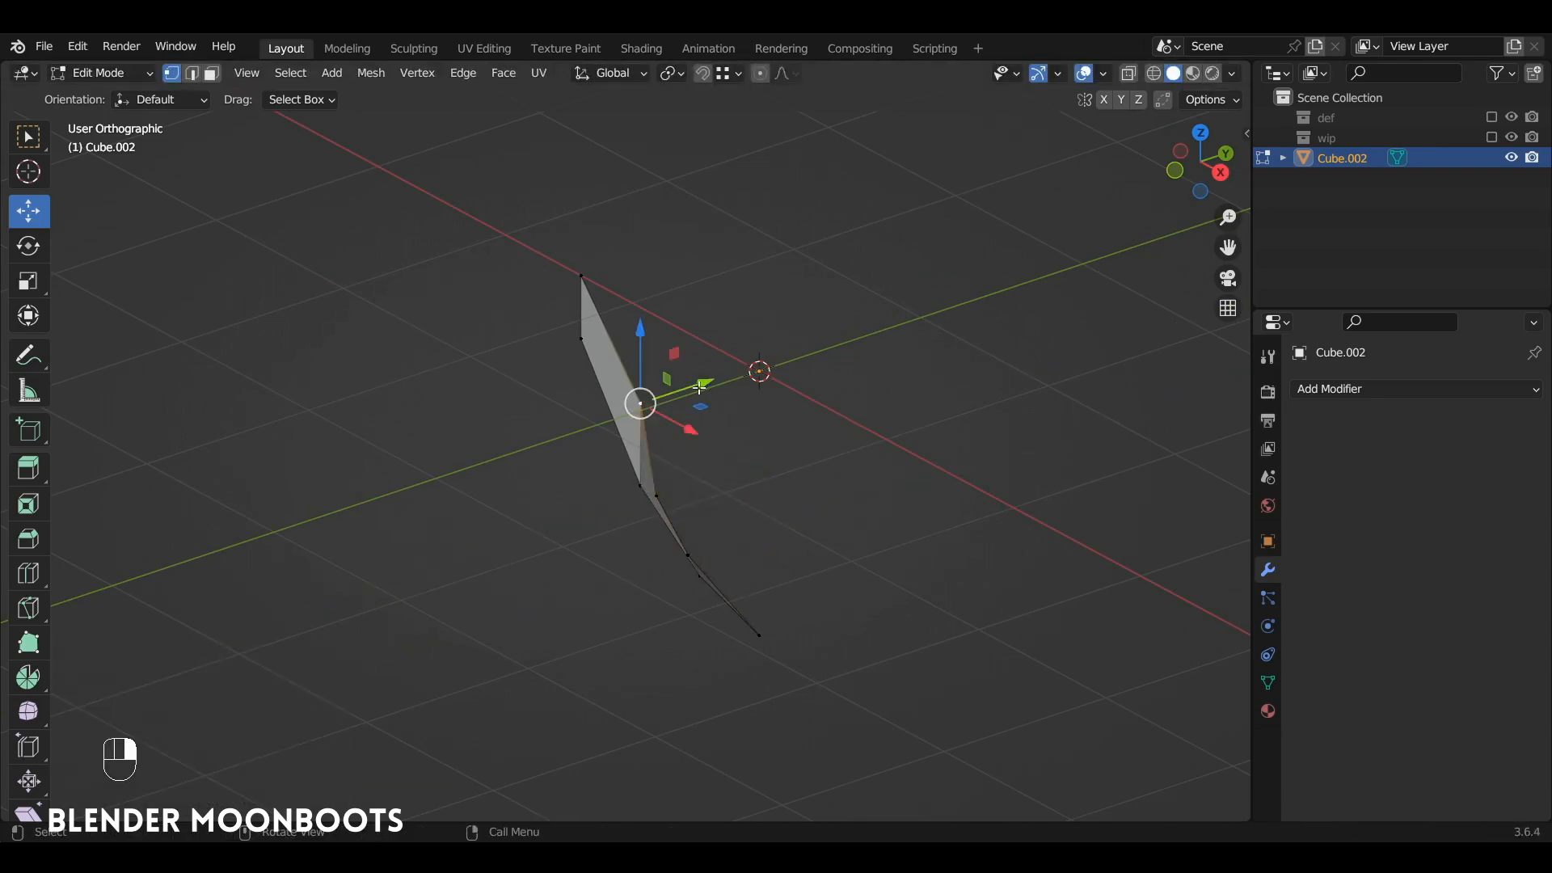
left_click_drag(700, 388, 673, 406)
Step: Duplicate the whole strip 1.5449 m downward in front view and flip the copy along X with a scale of -1
left_click_drag(712, 403, 765, 281, "alt")
key("KP_1")
key("a")
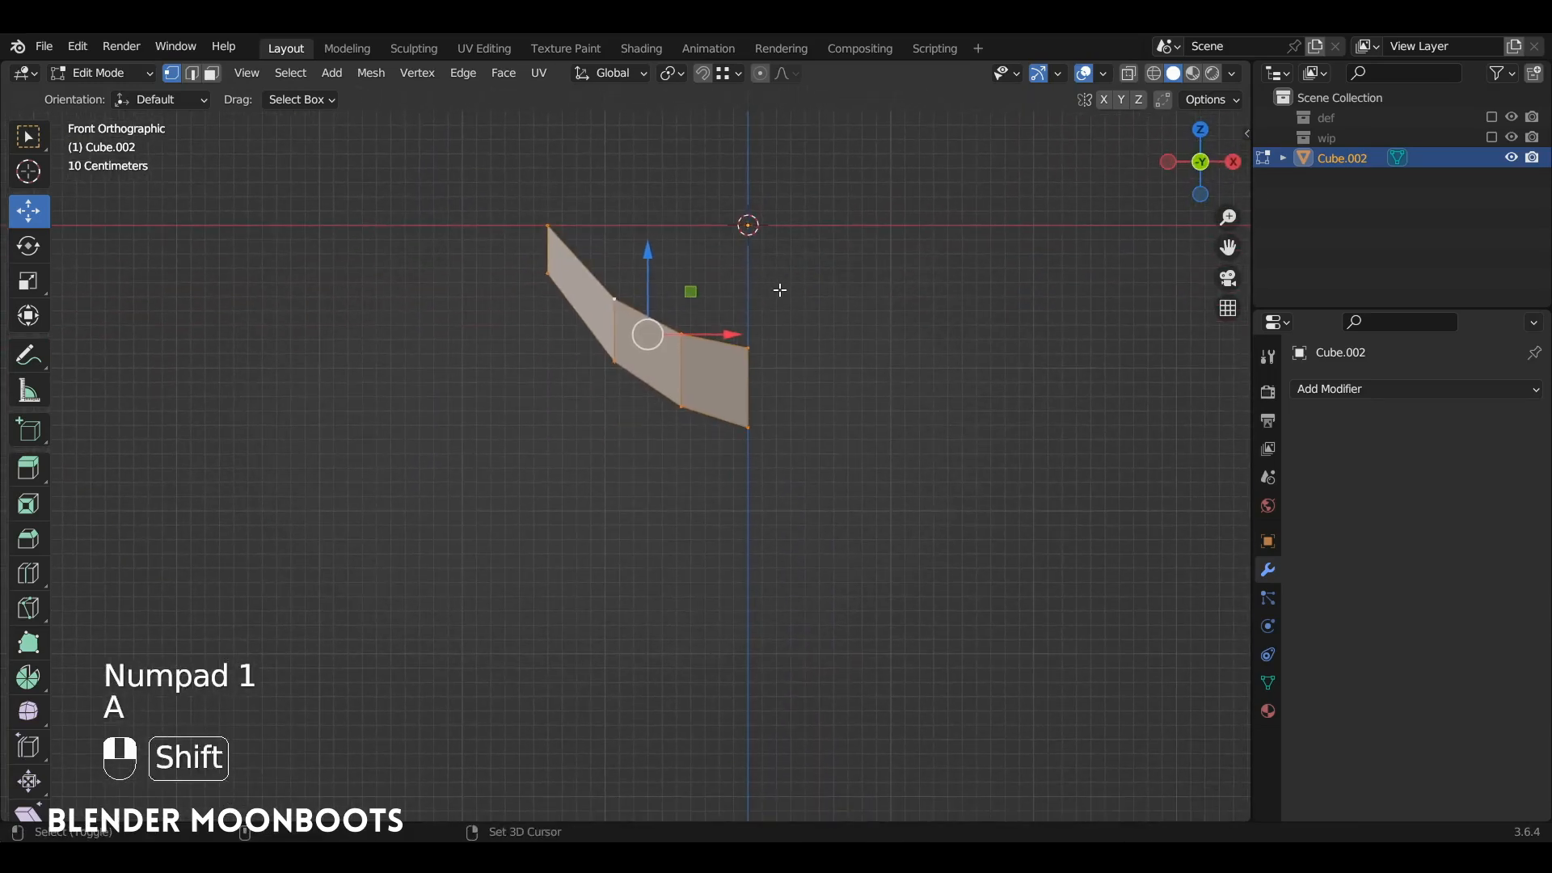
key("shift+d")
left_click(800, 510)
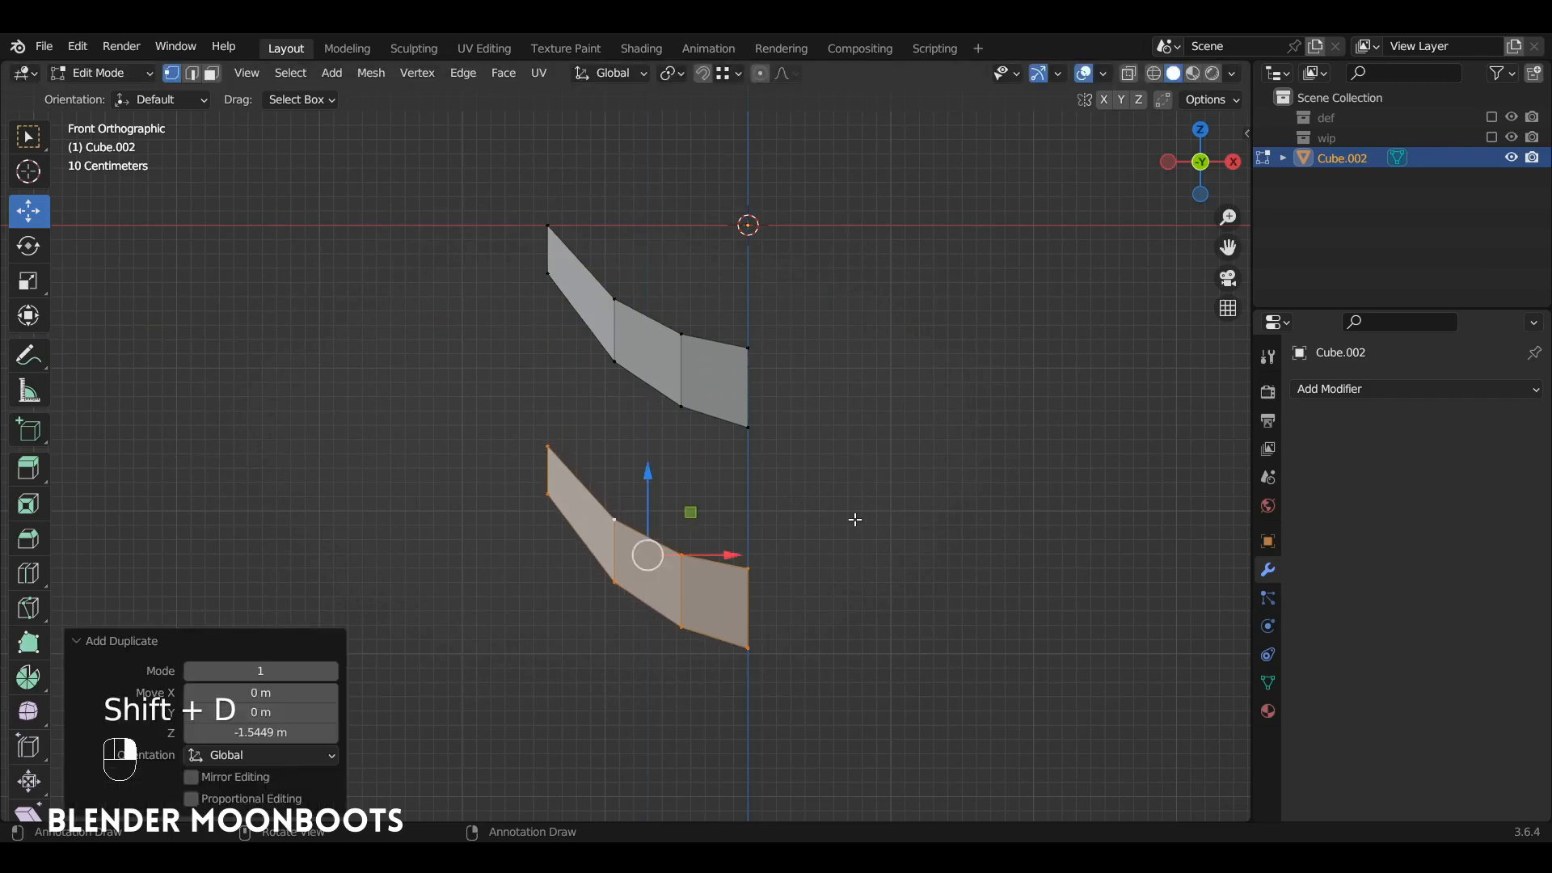
type("sx-1")
left_click(856, 519)
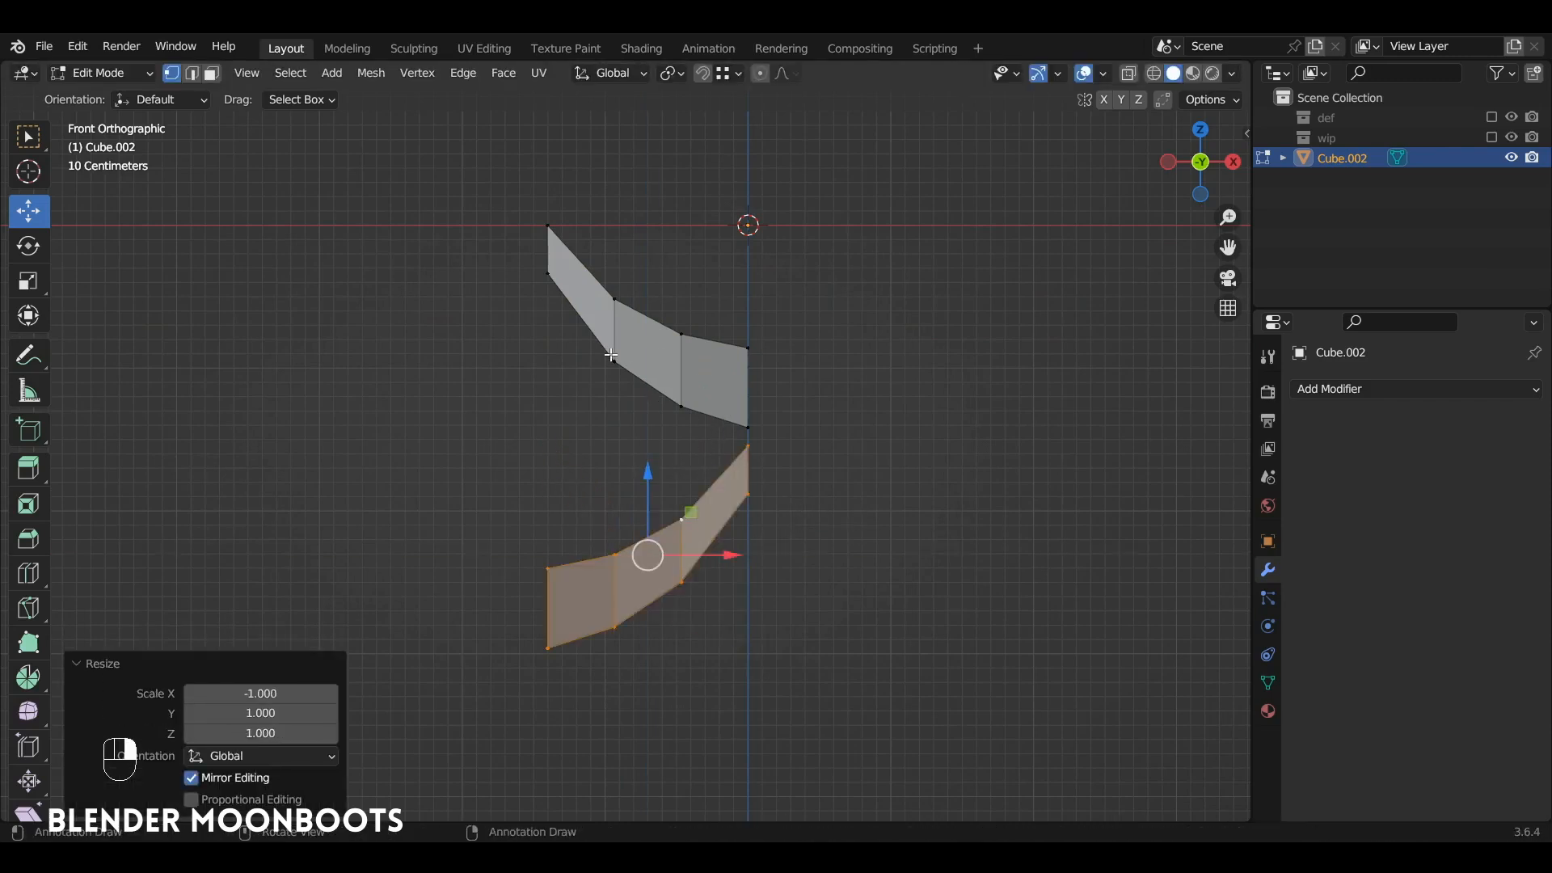
Step: Bridge the upper strip's bottom edge to the mirrored strip's top edge with Bridge Edge Loops
left_click(544, 275)
left_click(753, 422, "ctrl")
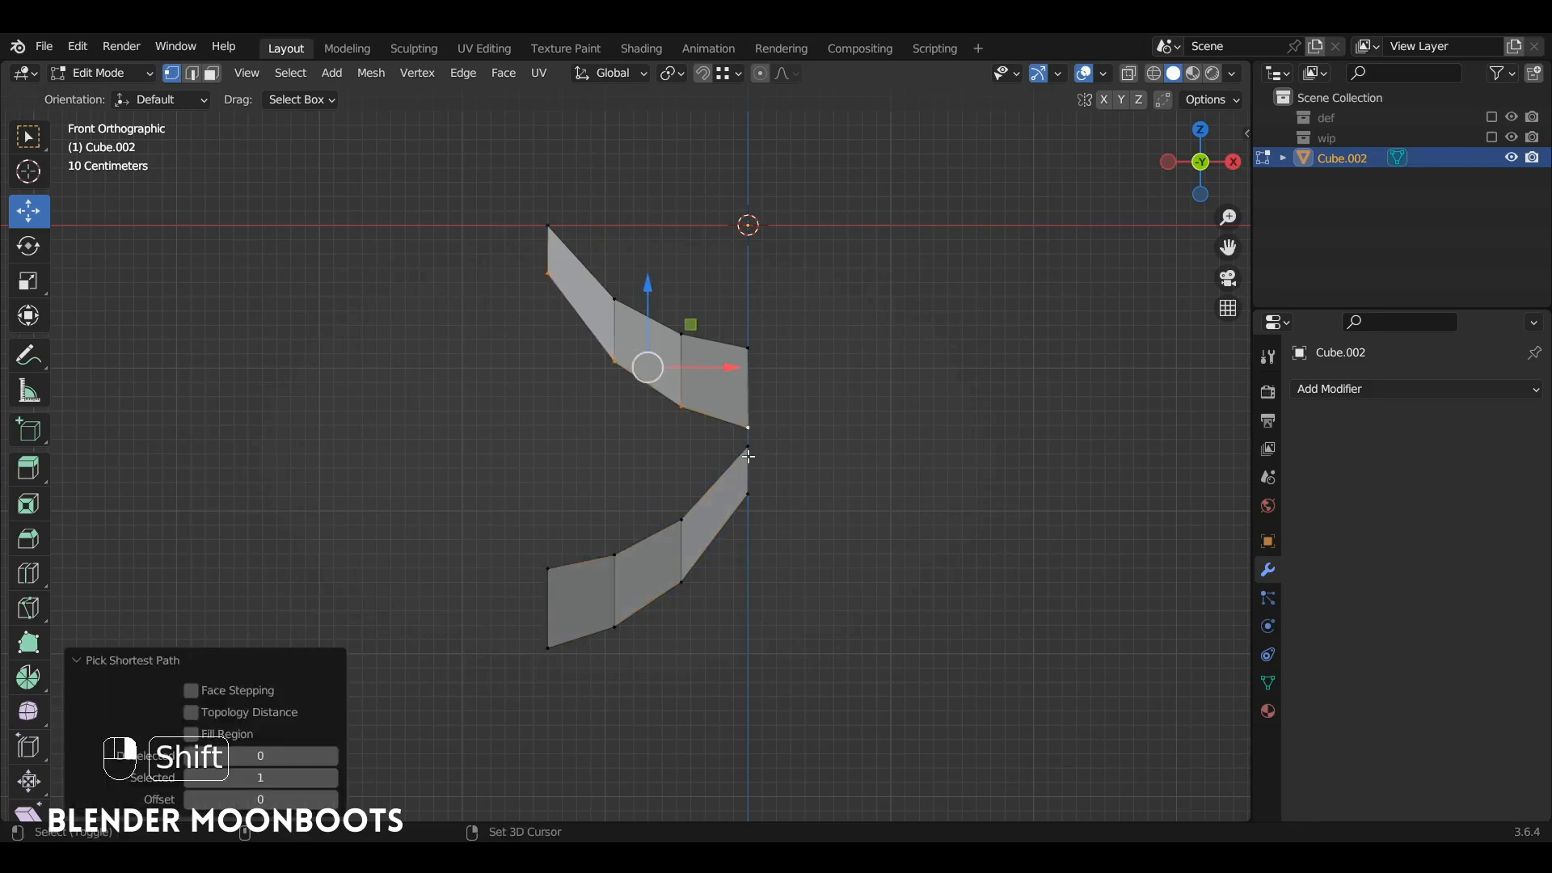
left_click(749, 448, "shift")
left_click(548, 569, "ctrl")
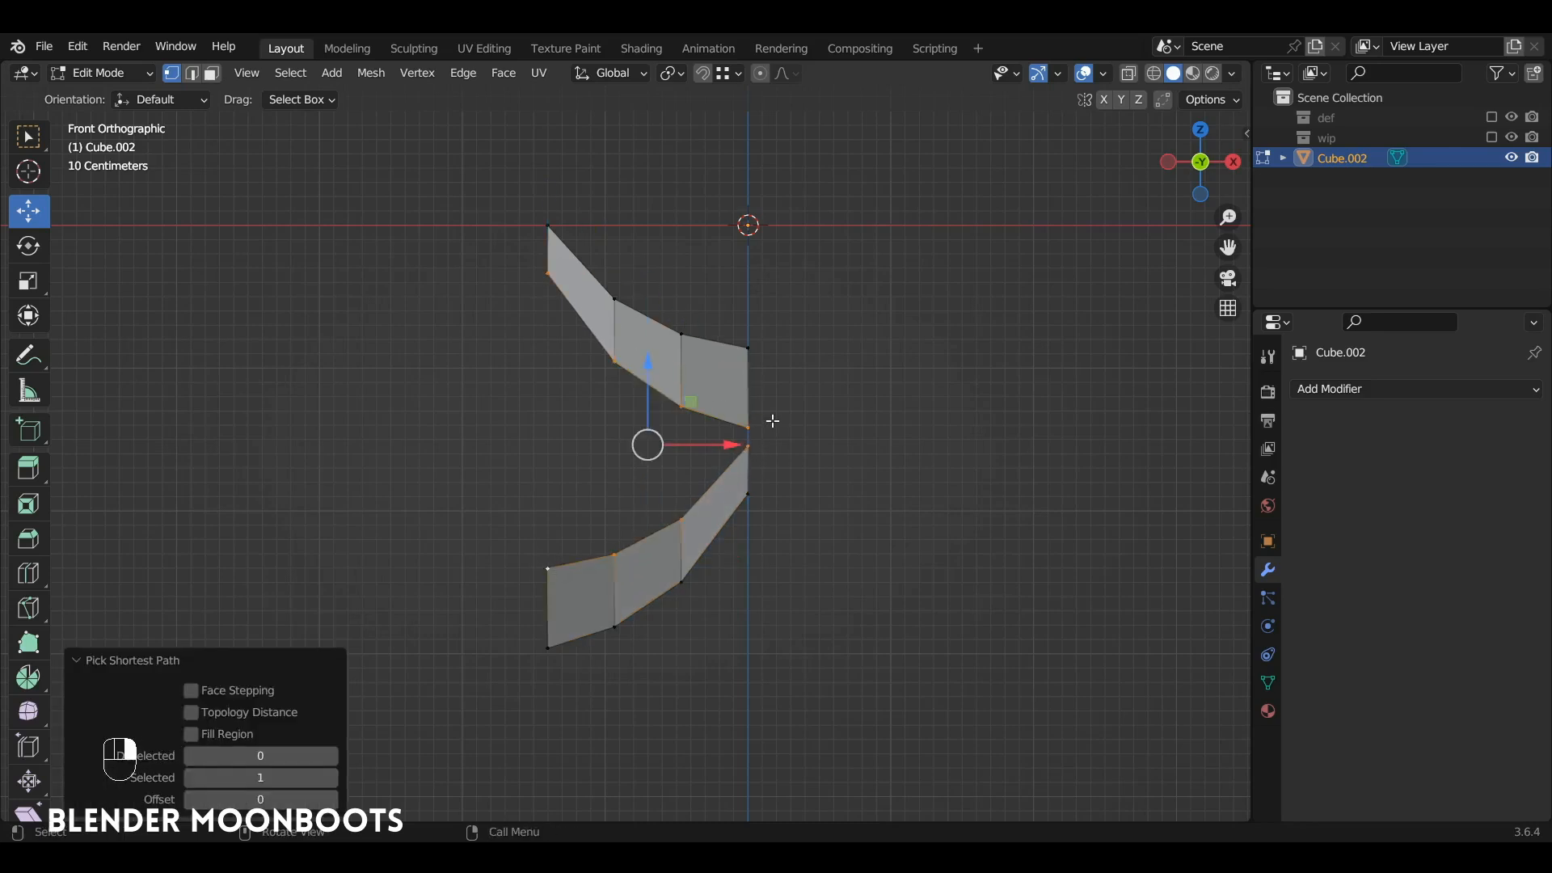
right_click(861, 331)
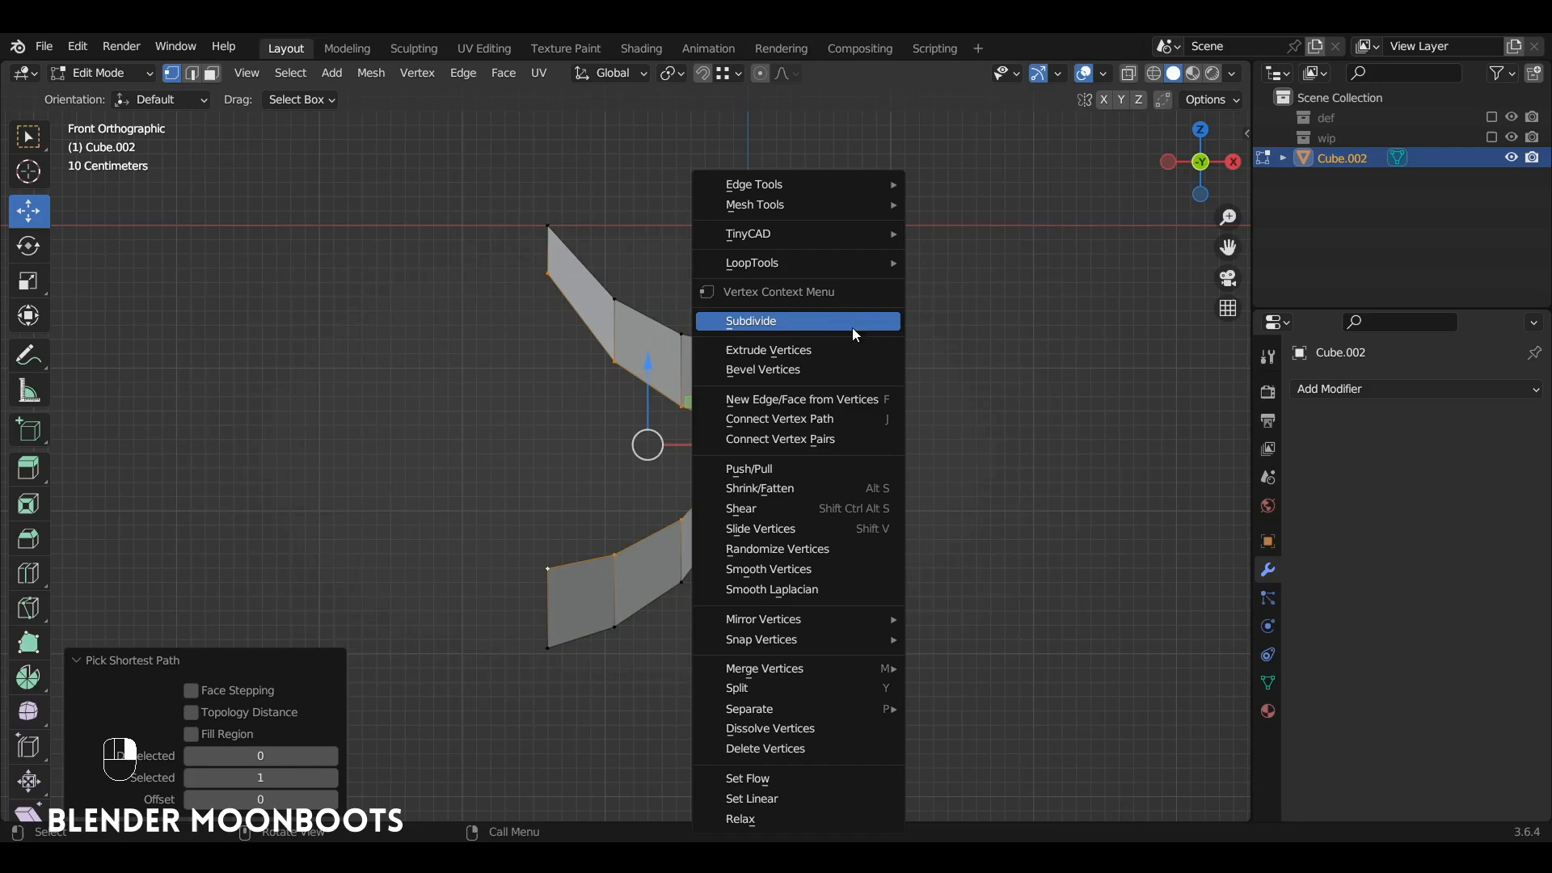
mouse_move(812, 262)
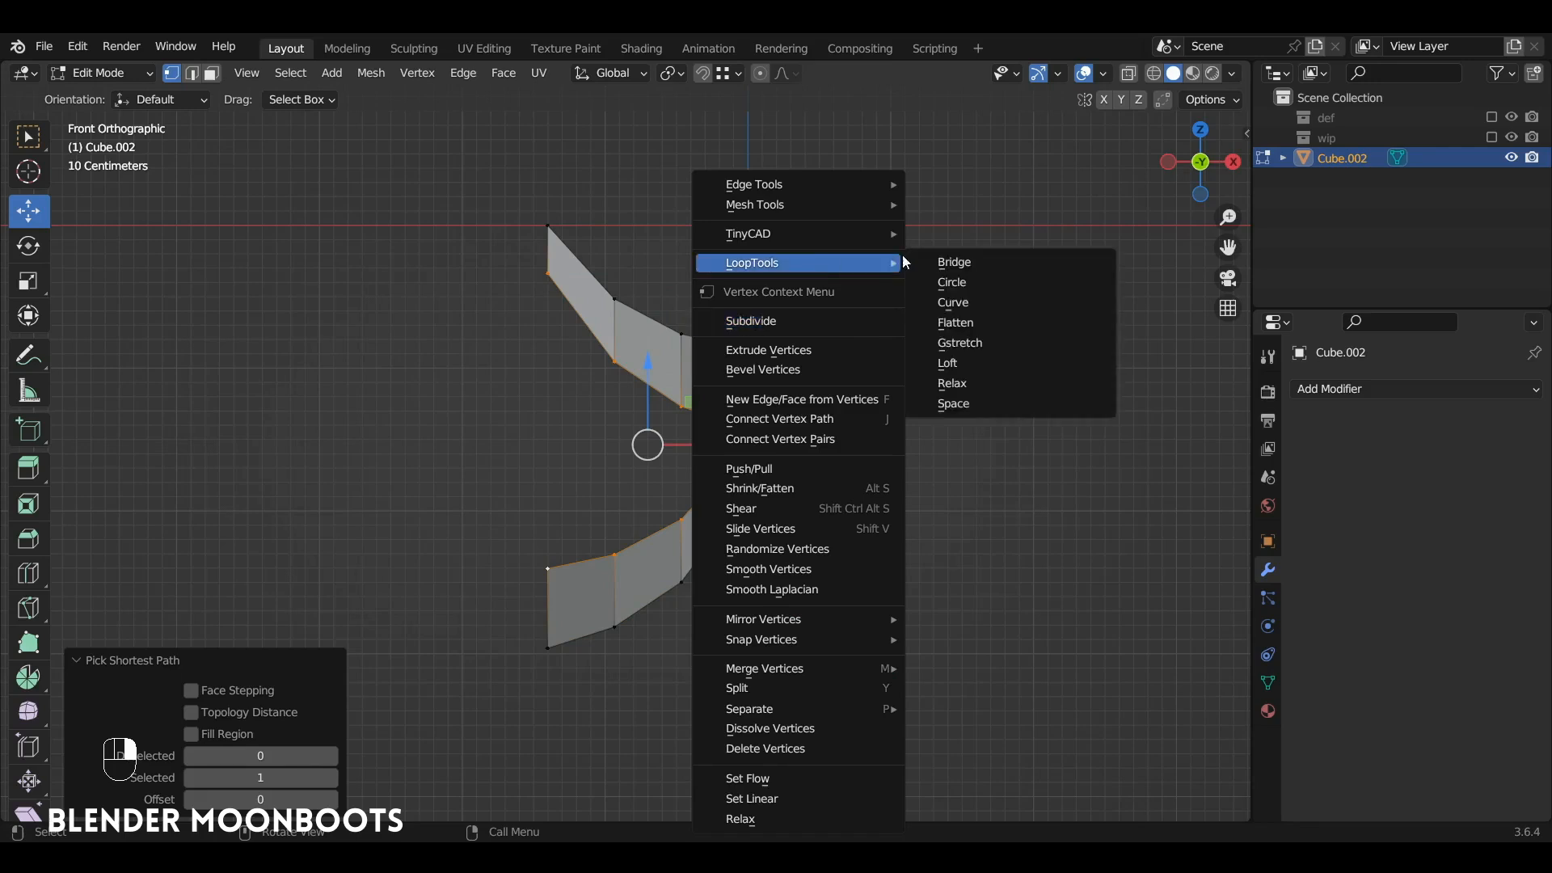
left_click(980, 261)
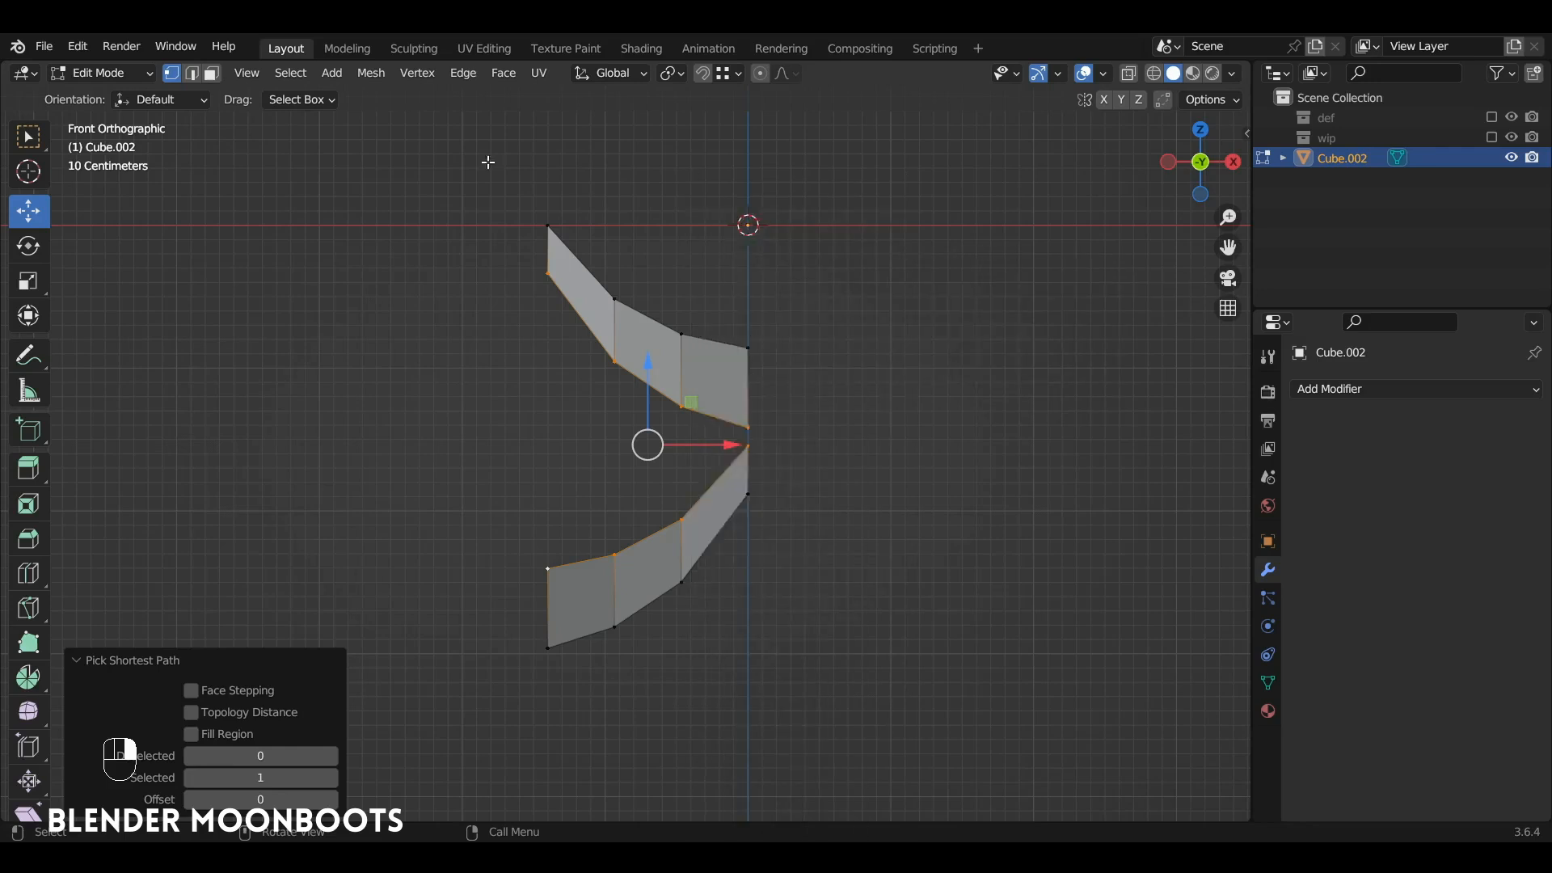
left_click(465, 76)
key("ctrl+e")
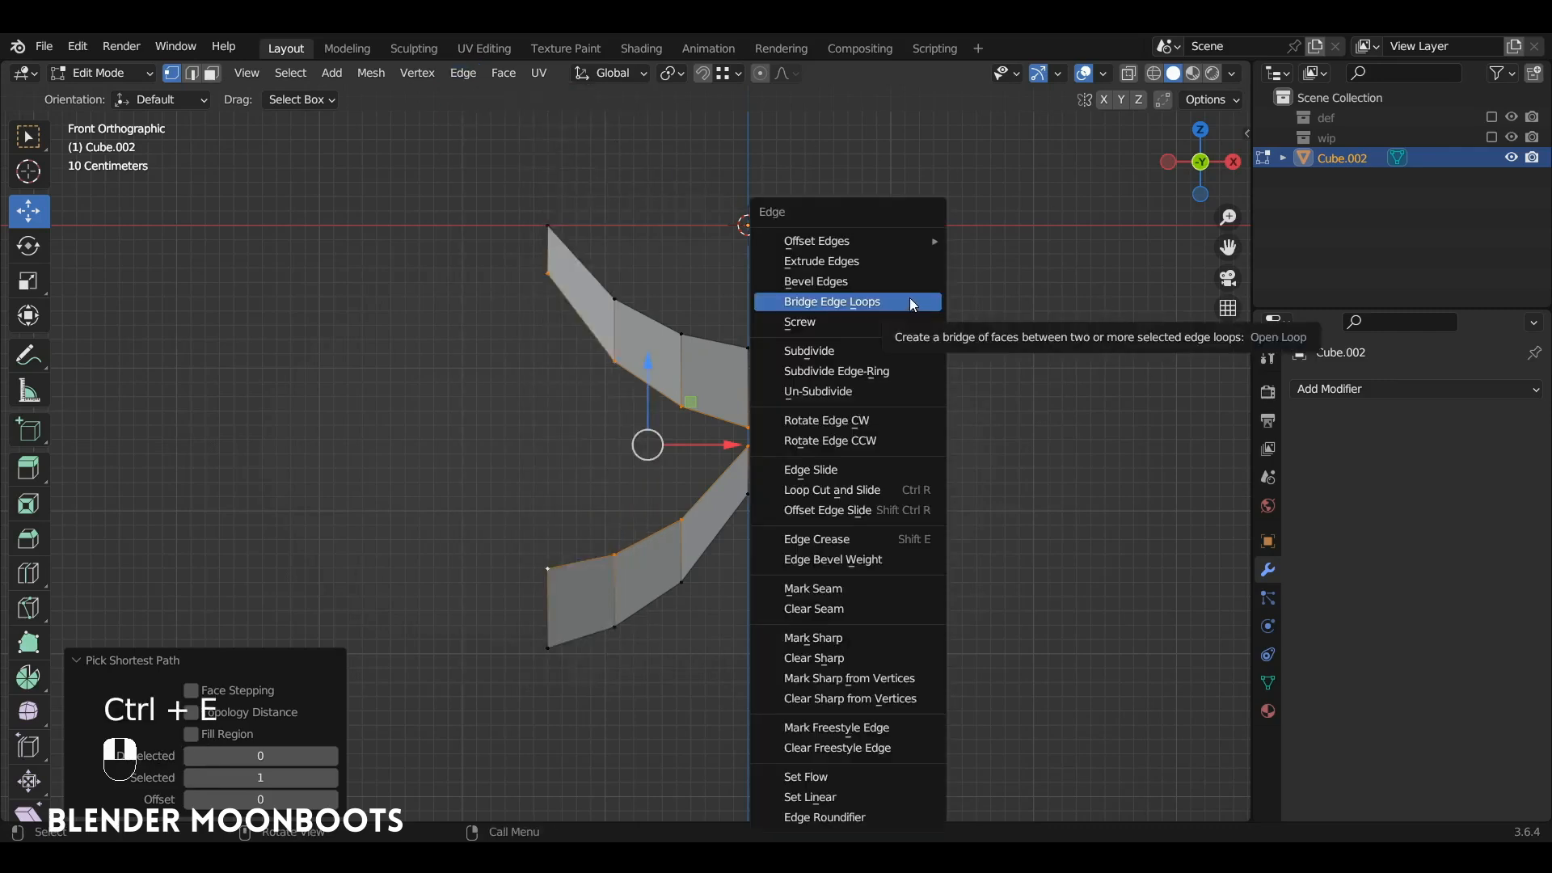
left_click(910, 303)
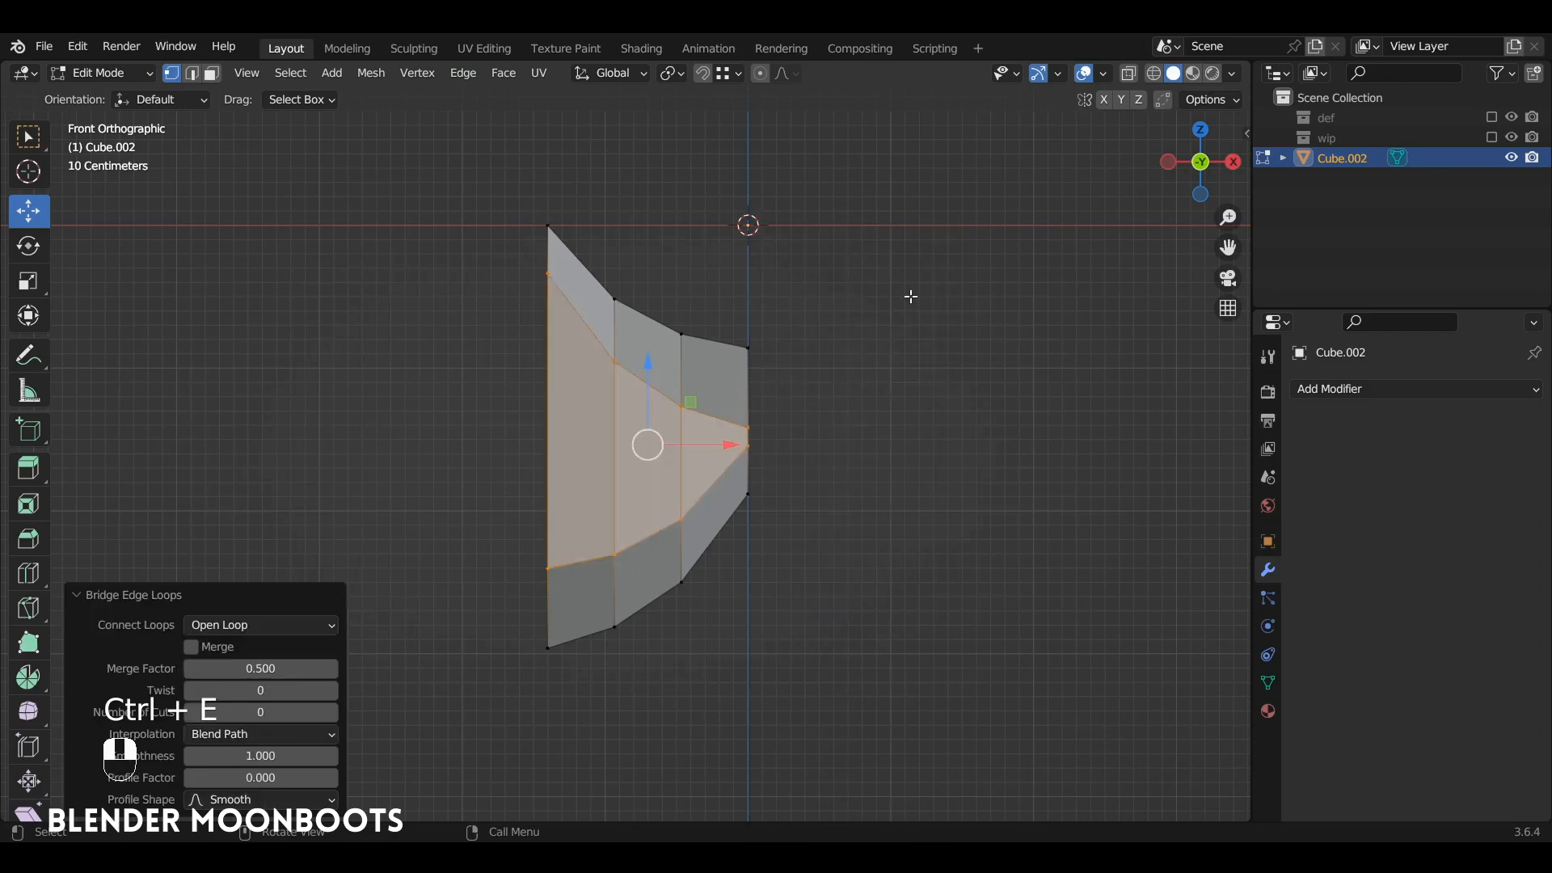
Step: Duplicate the upper strip's top edge path 3.0785 m downward along Z, below the mirrored strip
left_click(747, 351)
left_click(535, 216, "ctrl")
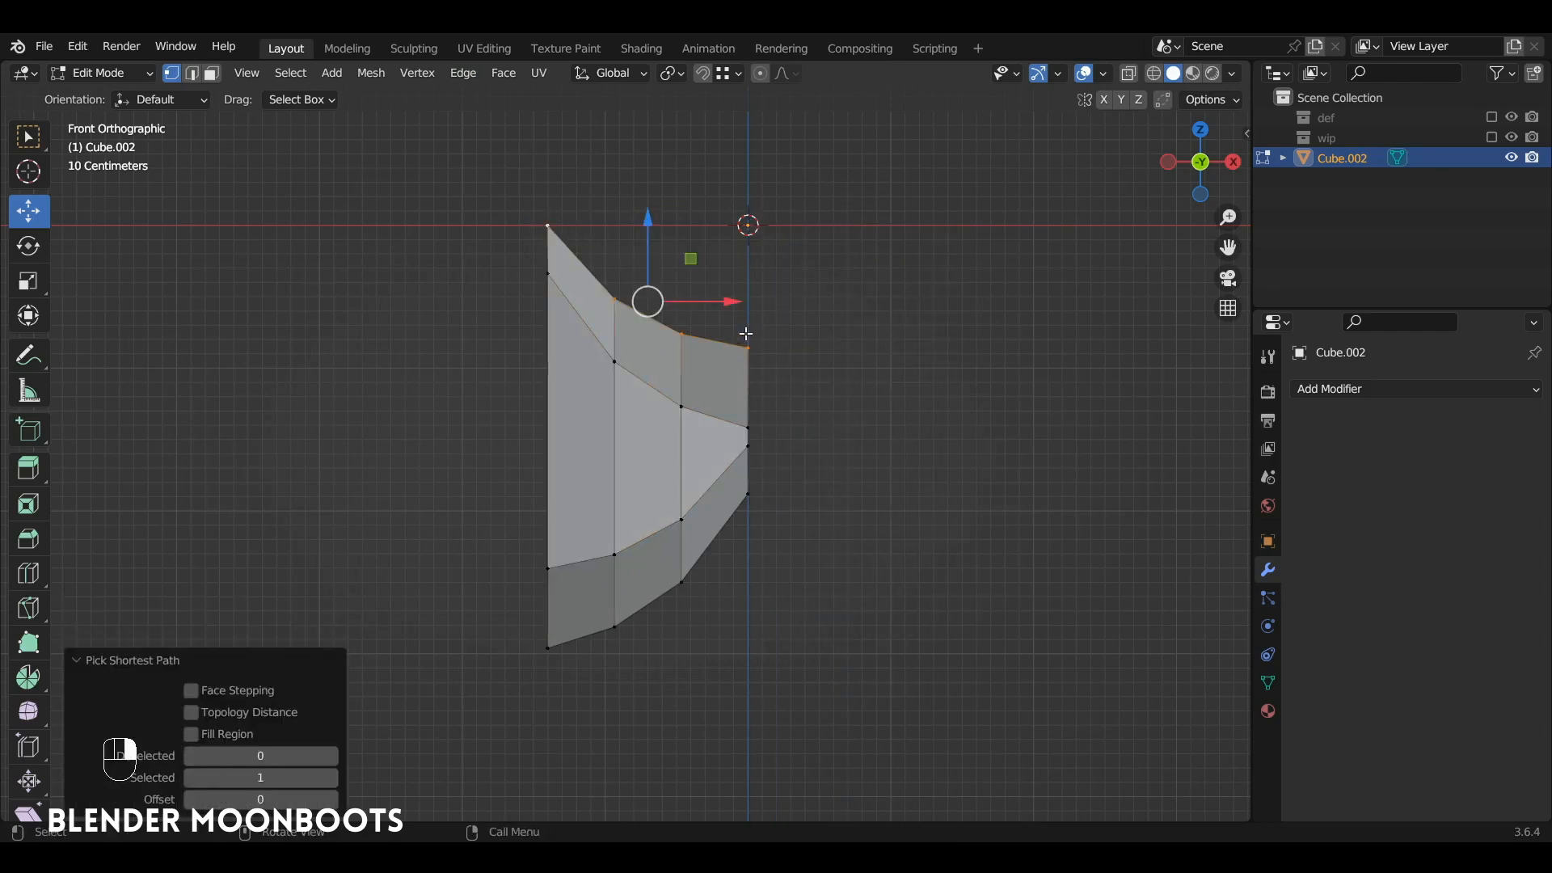
key("shift+d")
key("z")
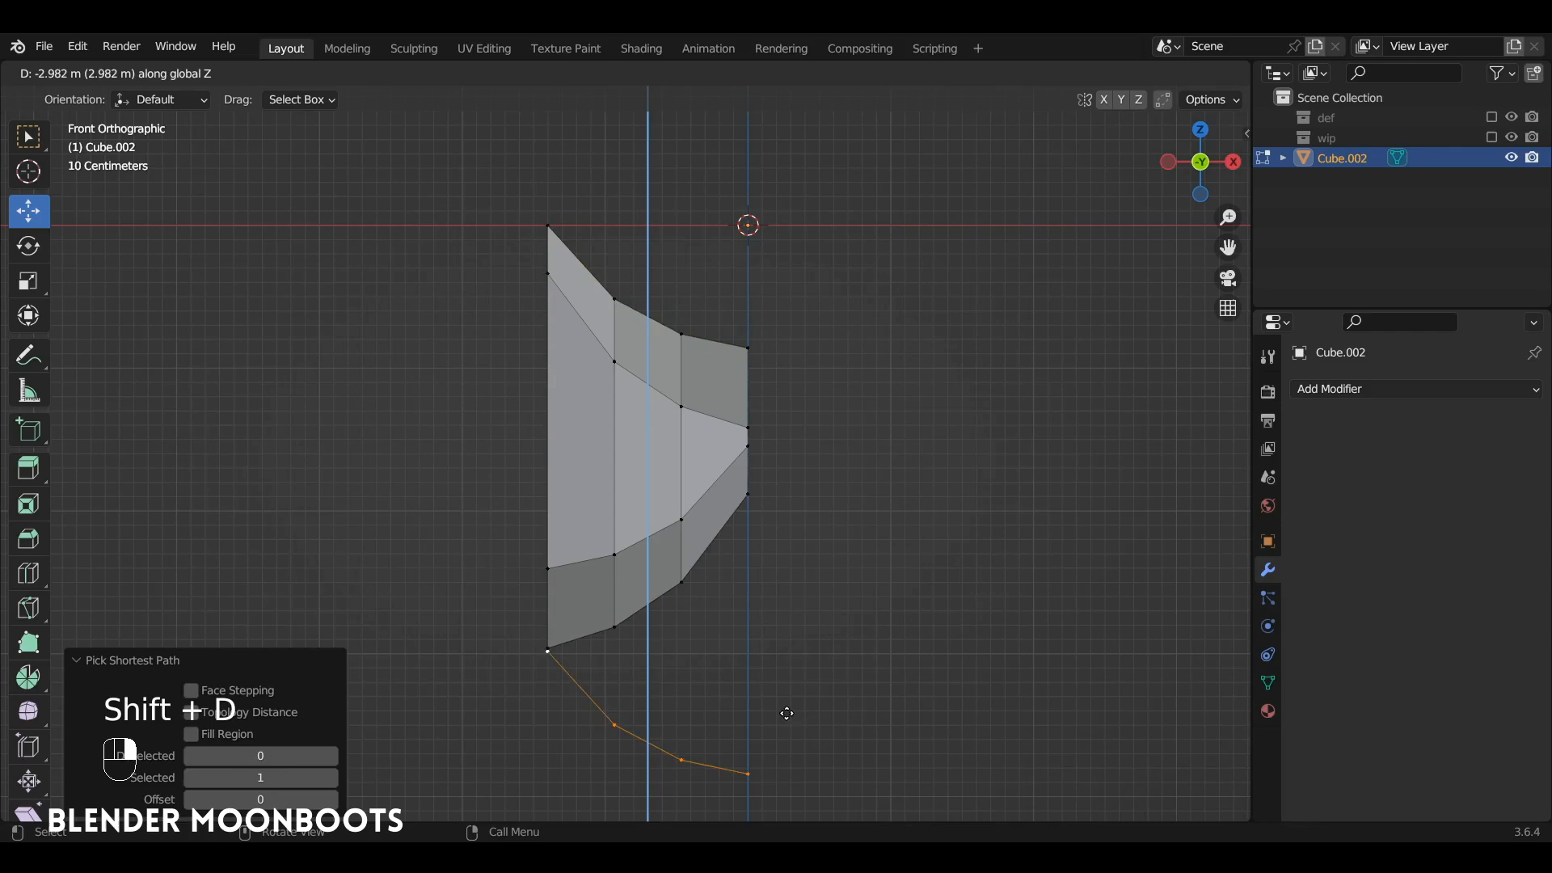
left_click(788, 731)
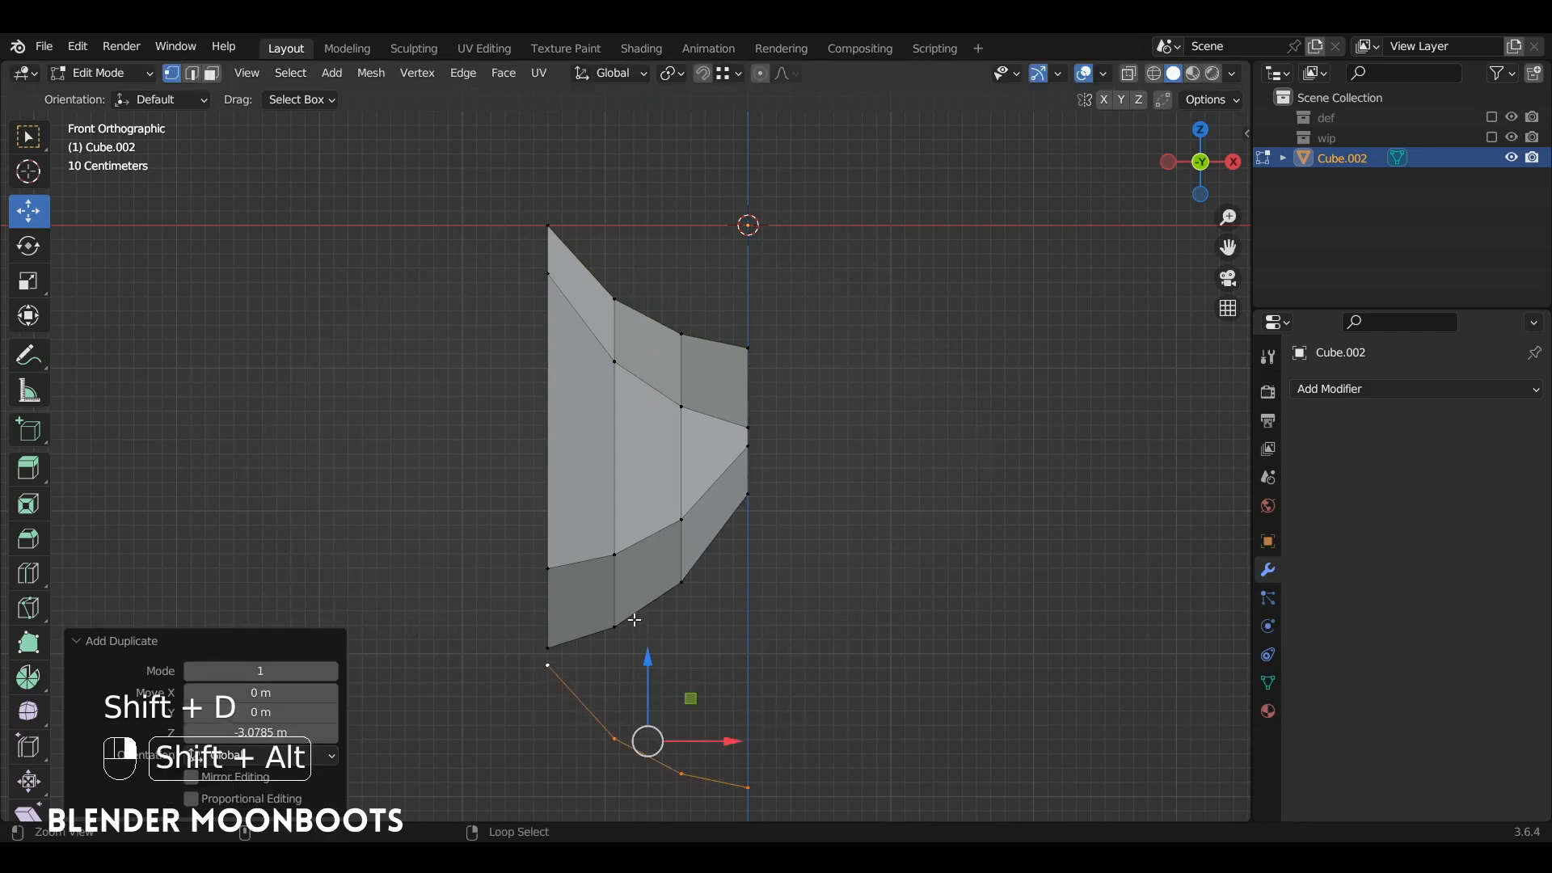
Step: Bridge the mirrored strip's bottom edge loop to the duplicated edge path beneath it
left_click(664, 614, "alt+shift")
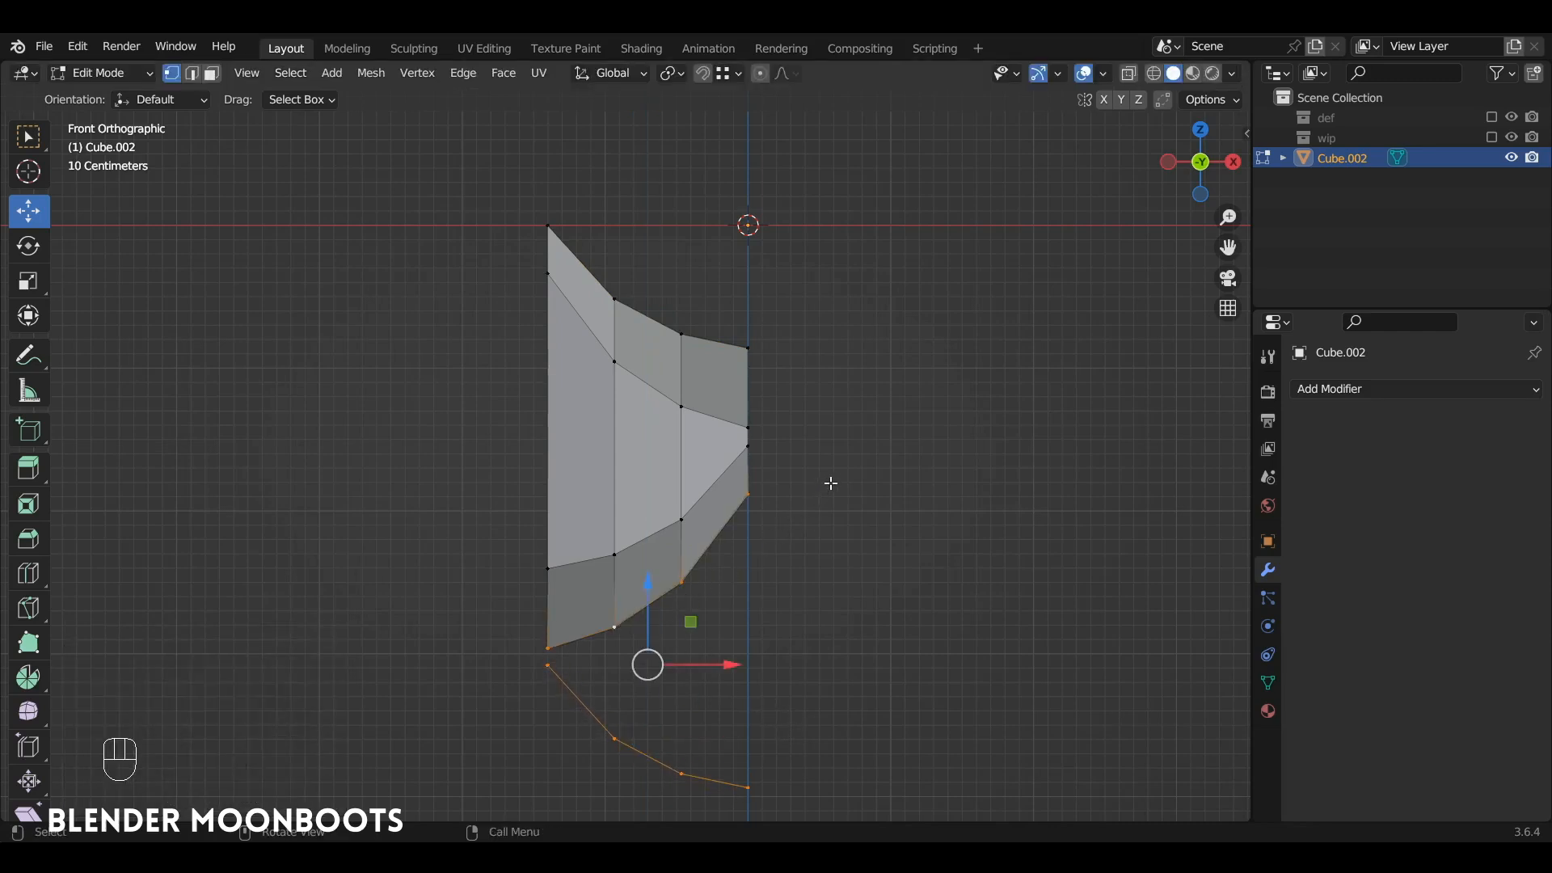
key("ctrl+e")
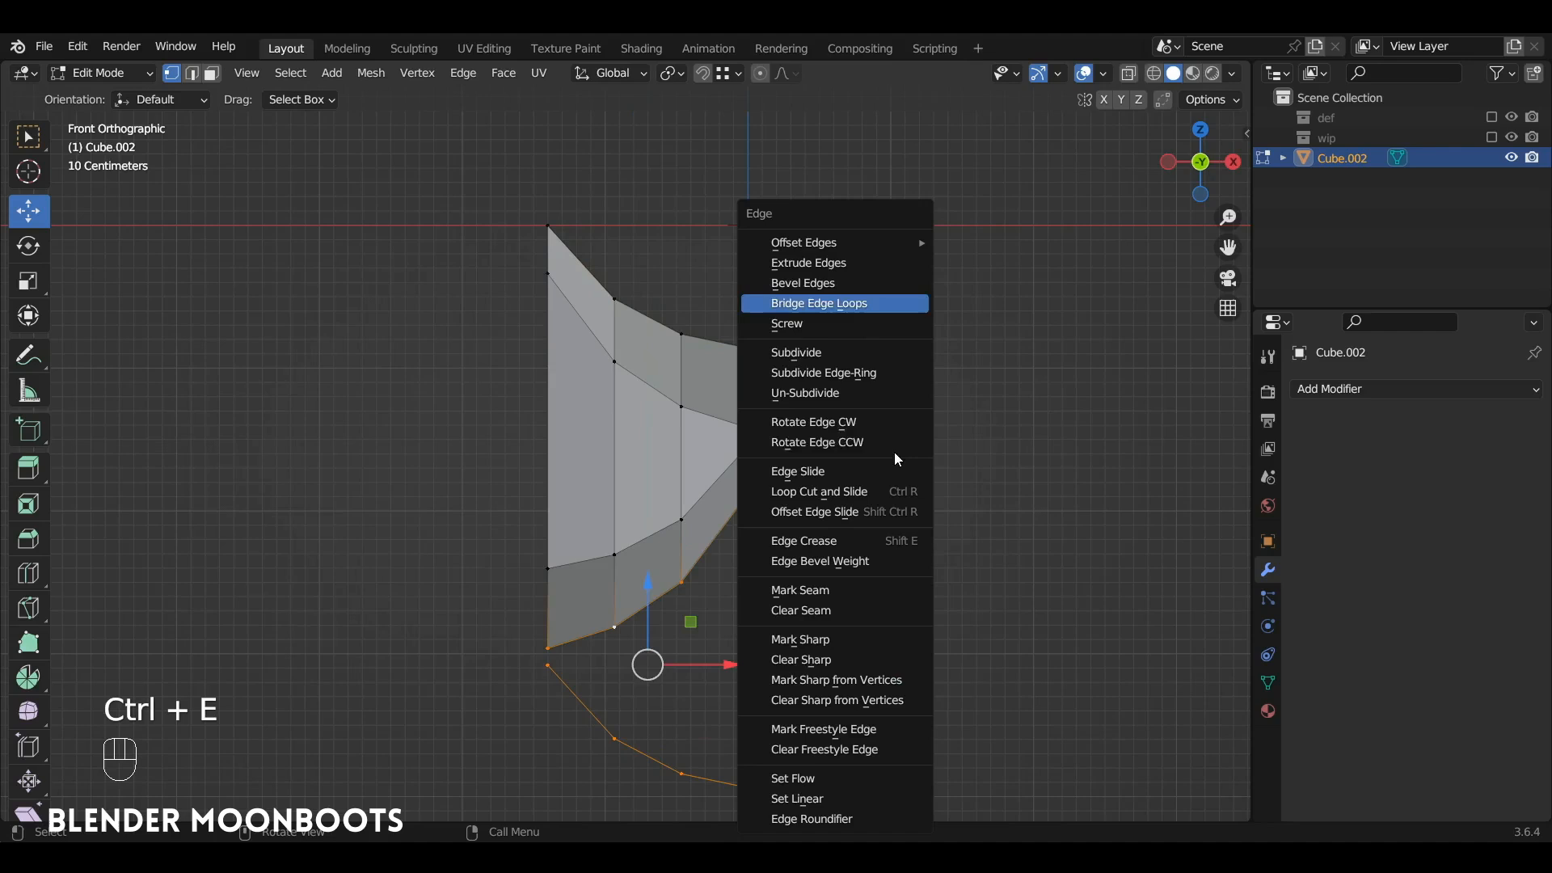
left_click(869, 303)
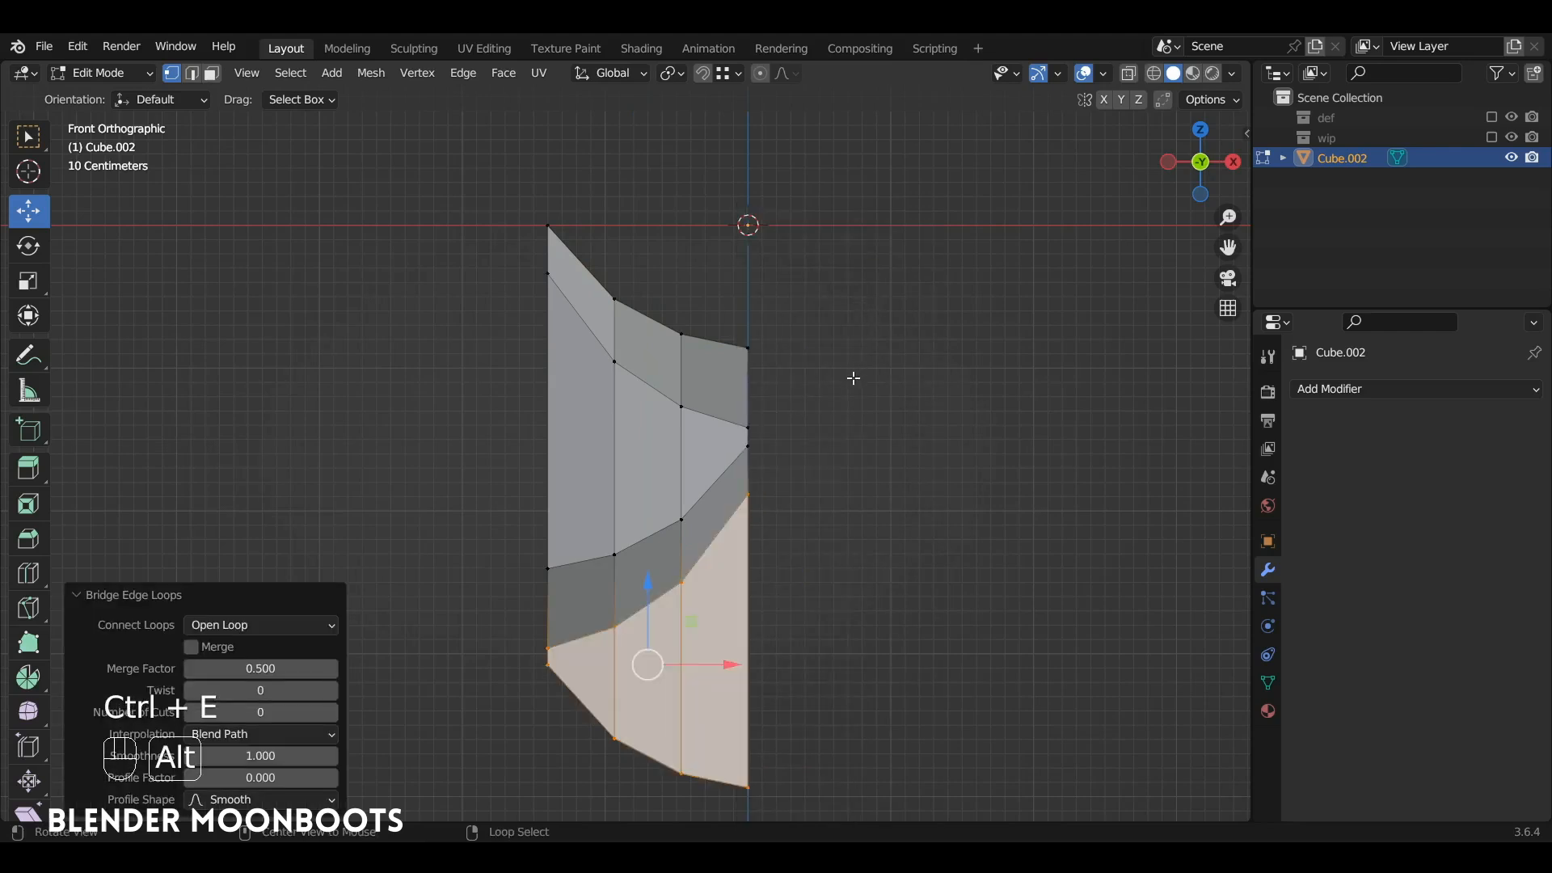
Step: Move the entire mesh 2.272 m up along Z and return to front view
left_click_drag(852, 374, 806, 421, "alt")
key("a")
left_click_drag(645, 428, 644, 112)
left_click_drag(736, 241, 766, 424, "ctrl+alt")
middle_click_drag(774, 424, 865, 413, "alt")
left_click_drag(865, 413, 844, 376, "alt")
key("KP_1")
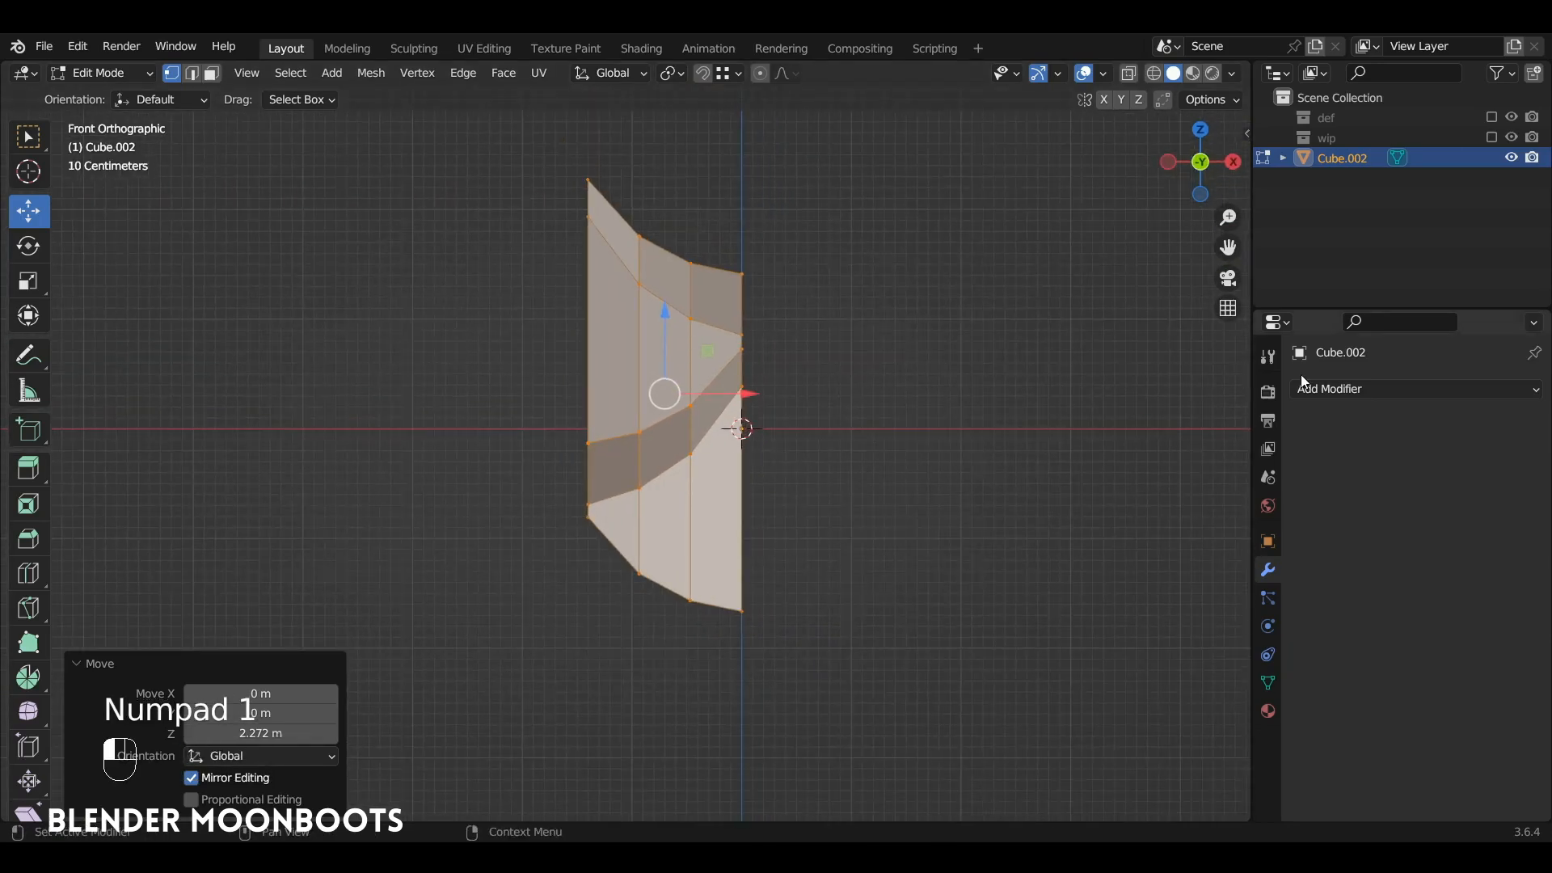
Step: Add a Mirror modifier on the X axis in Object Mode with Clipping enabled
key("Tab")
left_click(1325, 389)
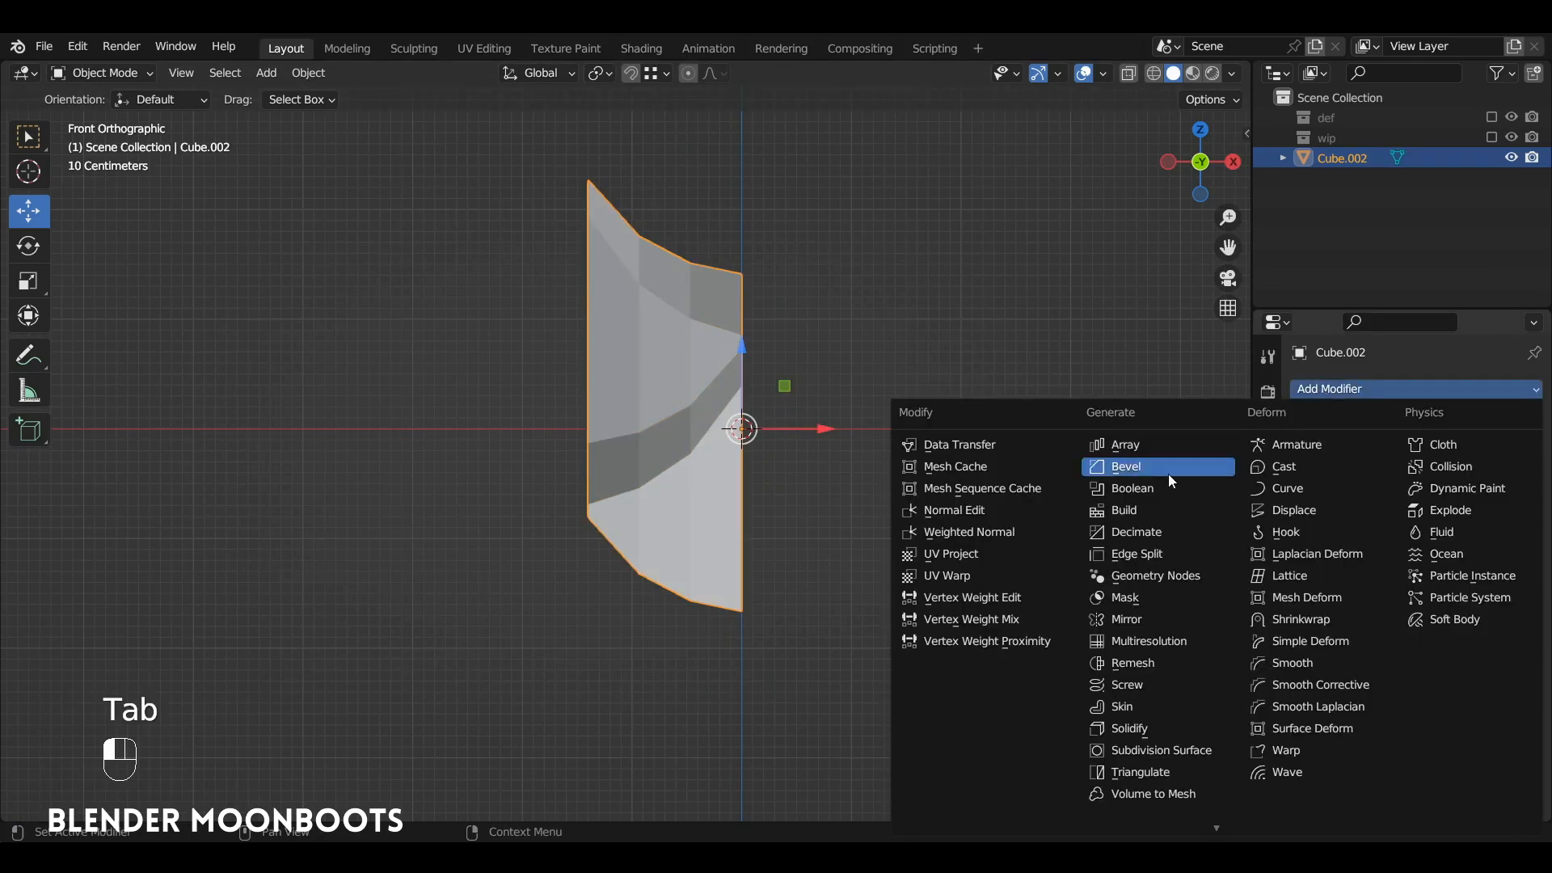
left_click(1211, 619)
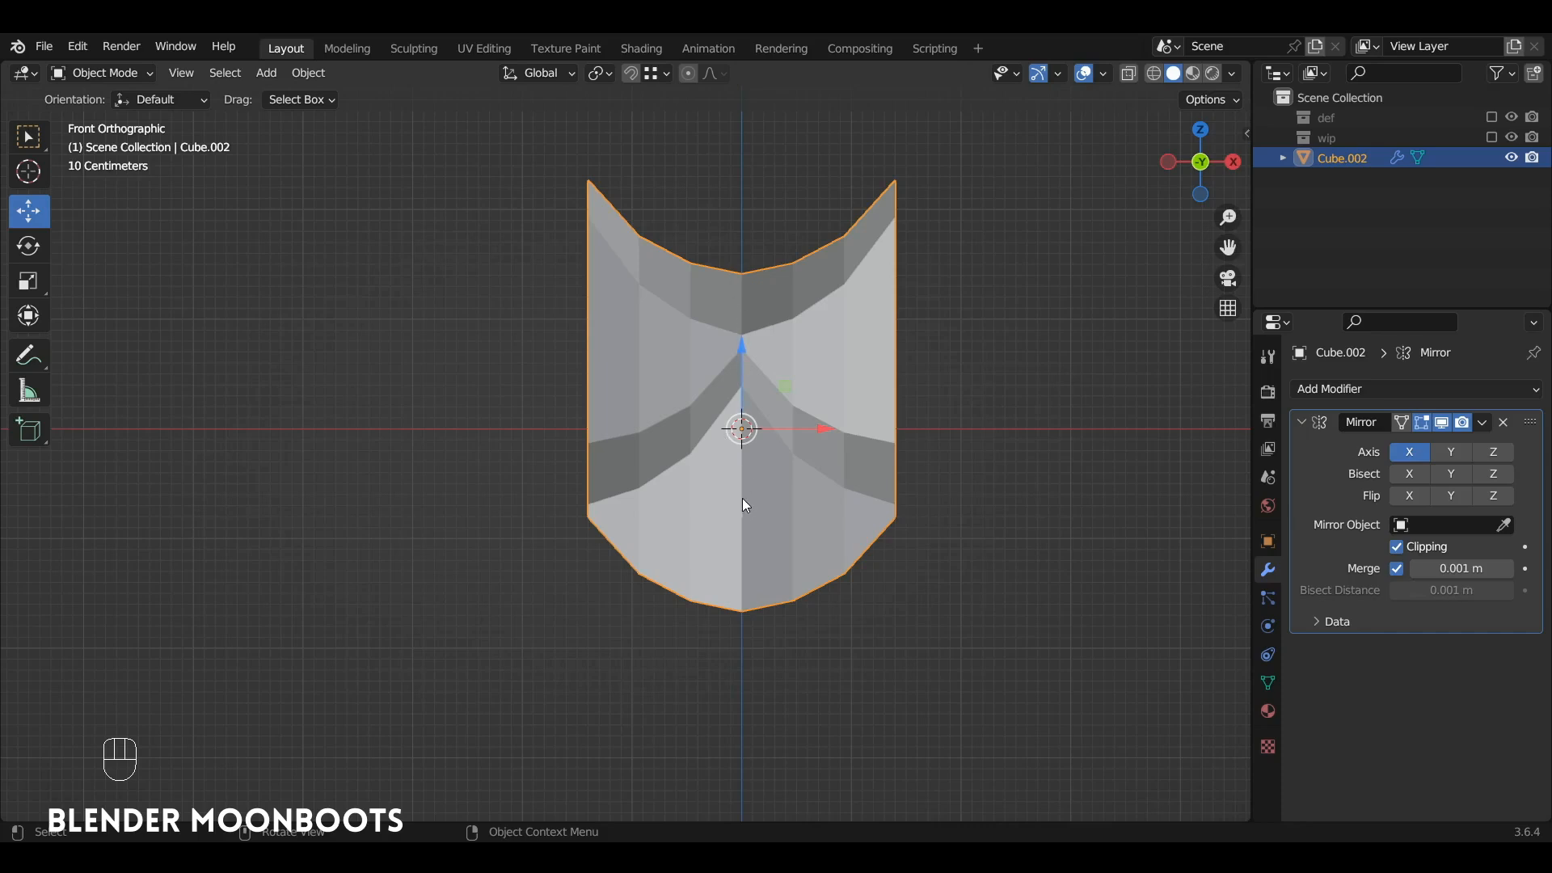
left_click_drag(794, 464, 725, 497, "alt")
left_click(1301, 422)
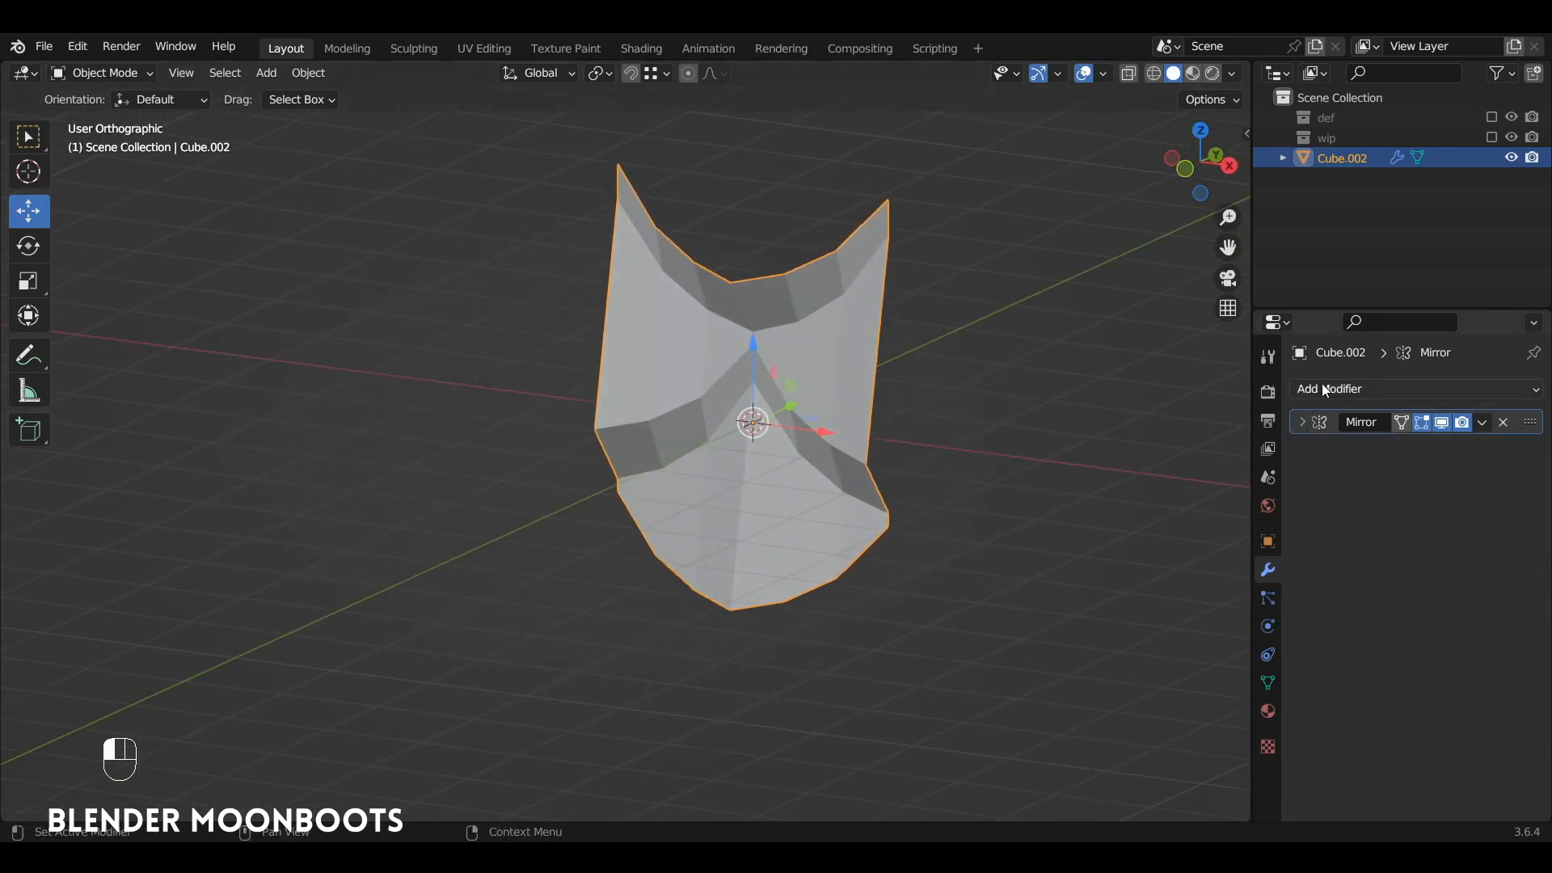
Step: Add an Array modifier that repeats the mirrored piece 8 times along X, with Merge enabled
left_click(1326, 390)
left_click(1154, 445)
left_click_drag(951, 399, 915, 469, "alt+shift")
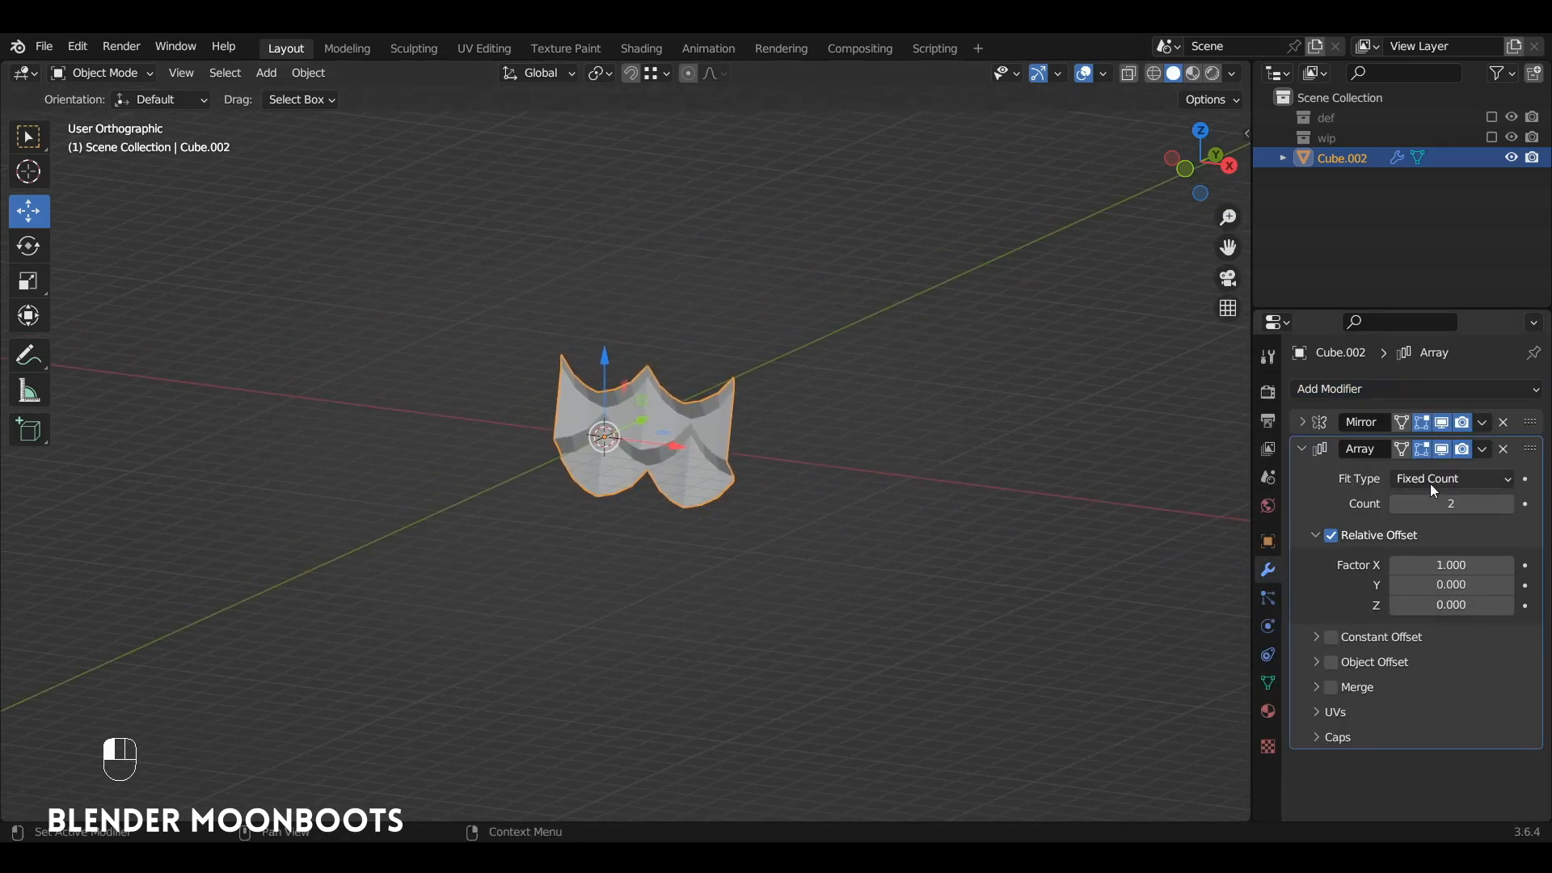
left_click(1510, 507)
left_click(1512, 506)
left_click(1512, 505)
left_click(1513, 505)
left_click(1514, 505)
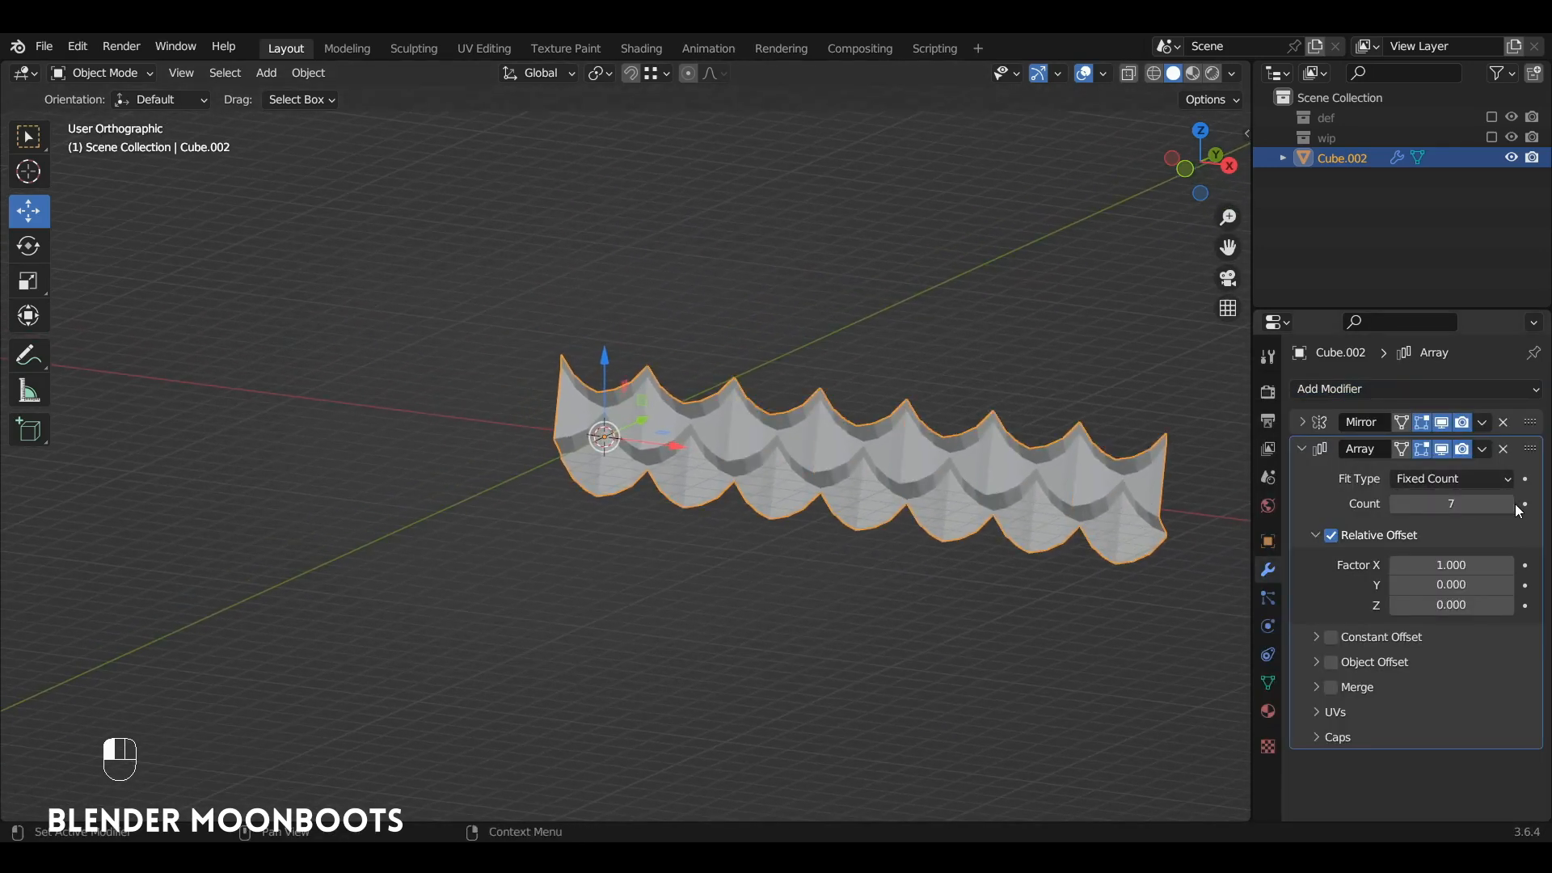
left_click(1514, 505)
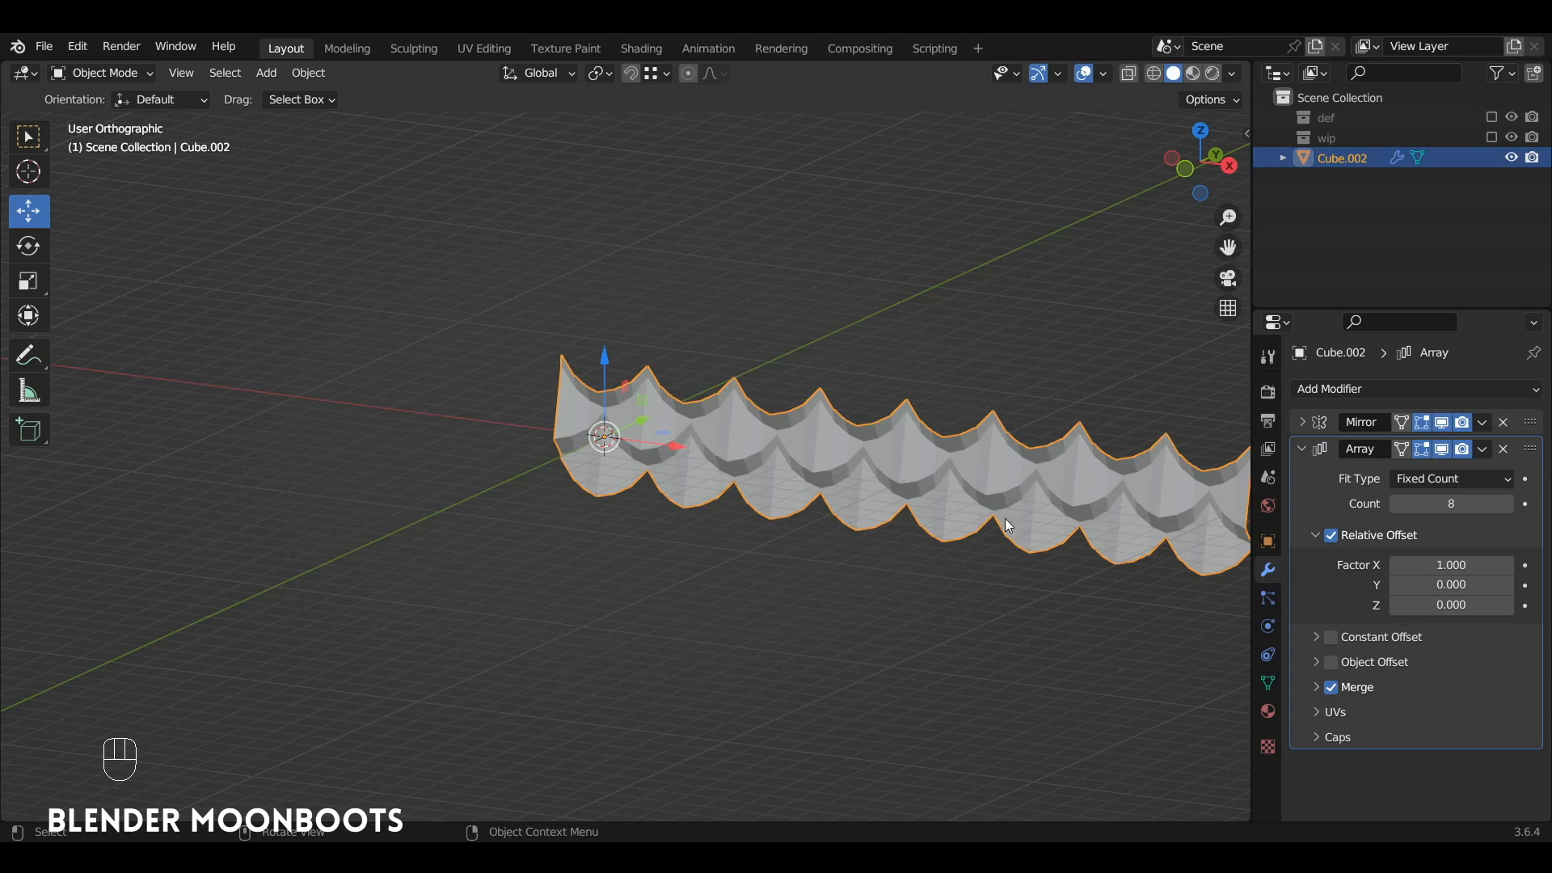
Step: Add a second Array modifier with relative offset factors of 0 in X and 1 in Z
left_click(1303, 449)
left_click(1338, 380)
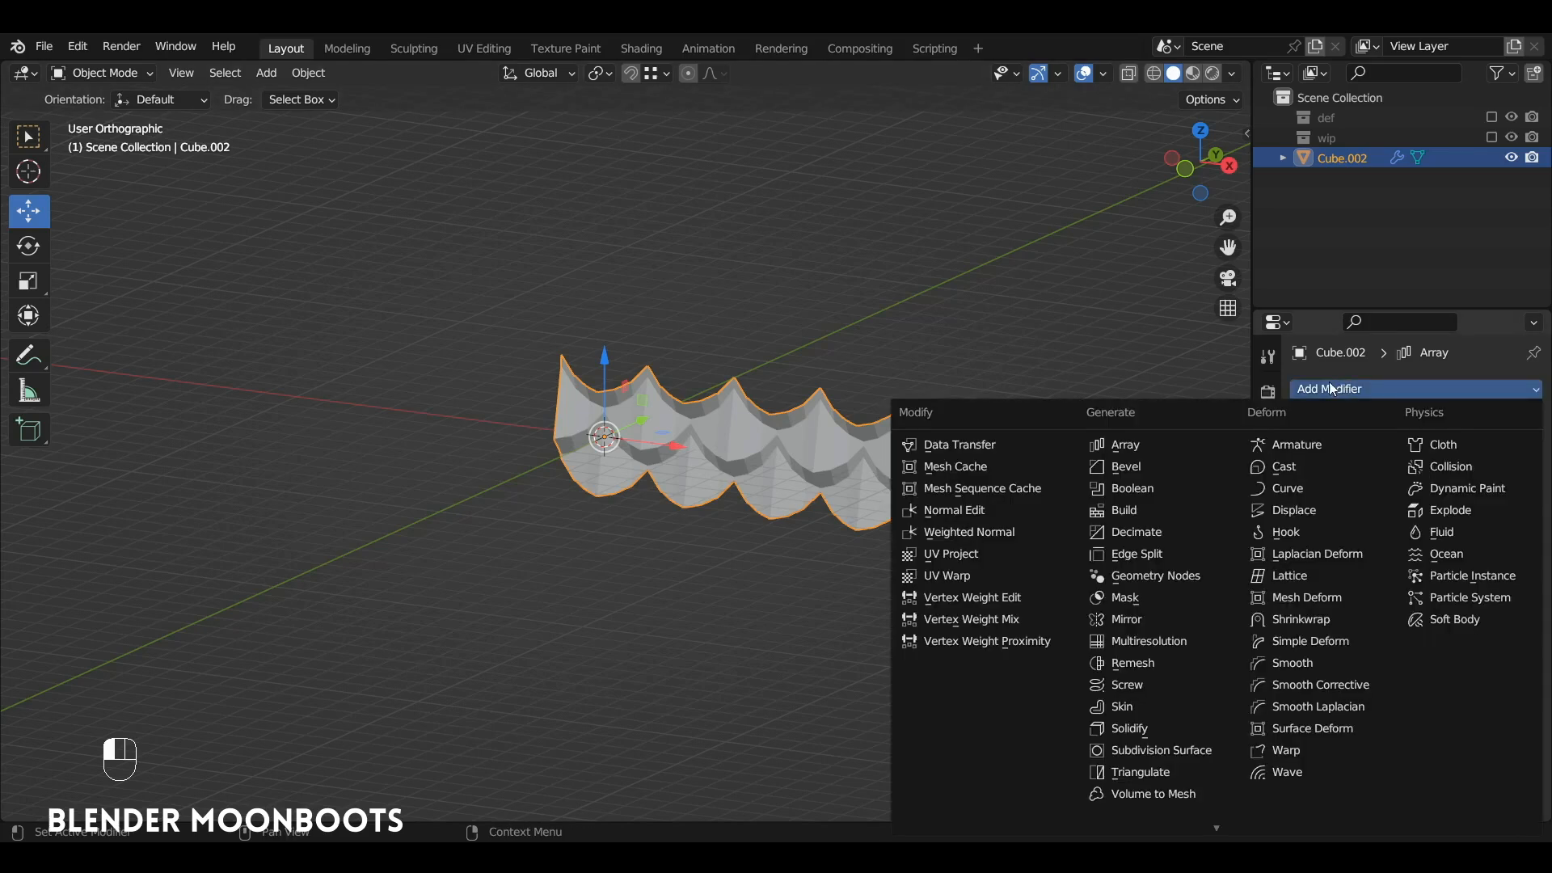
left_click(1157, 436)
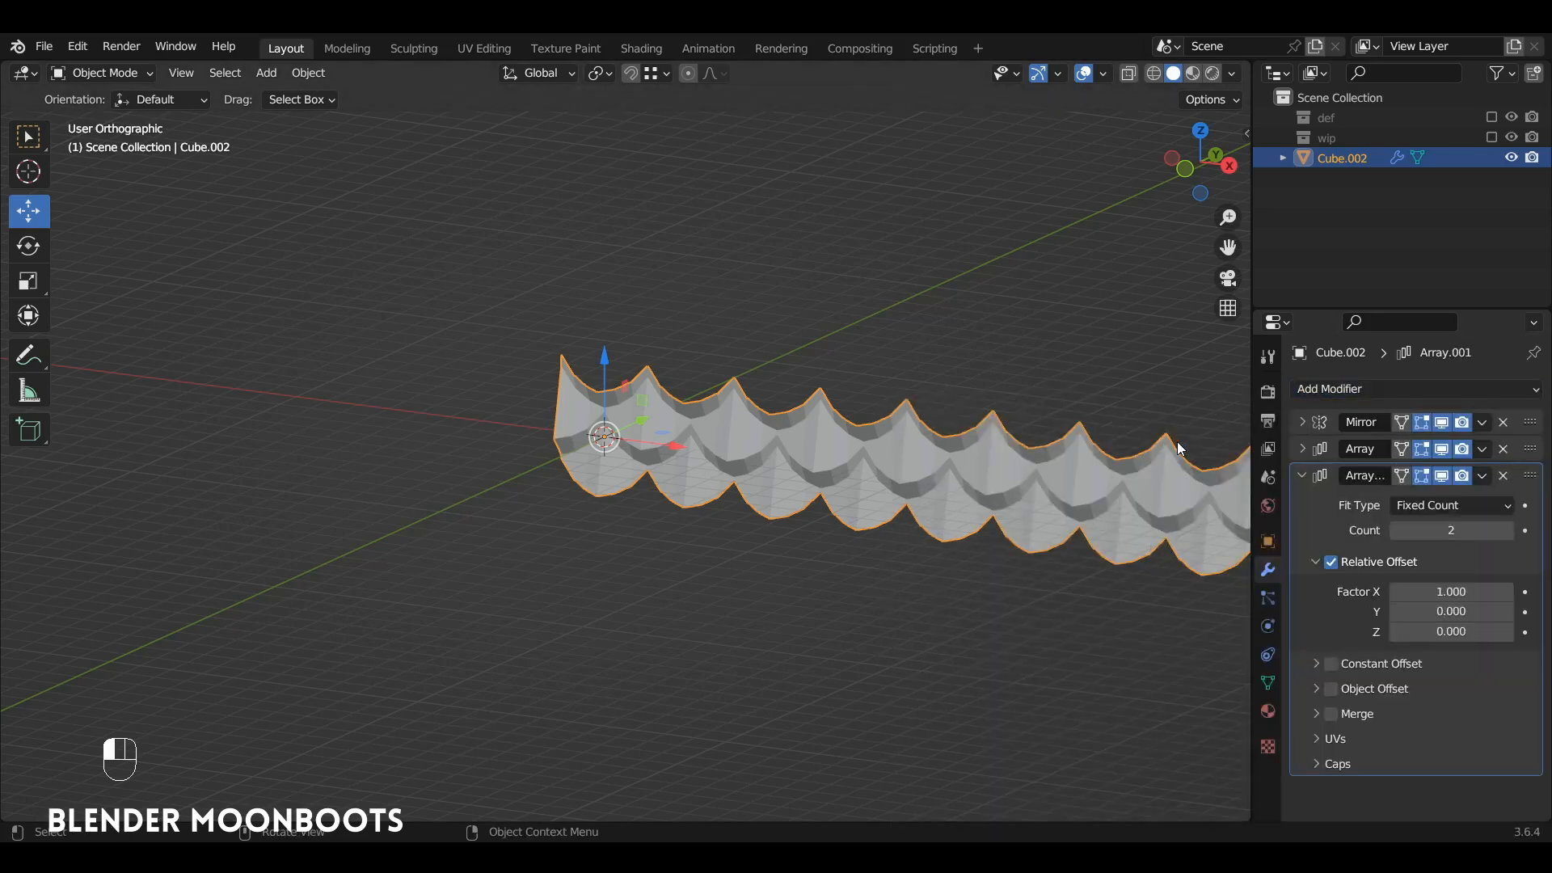
left_click(1428, 592)
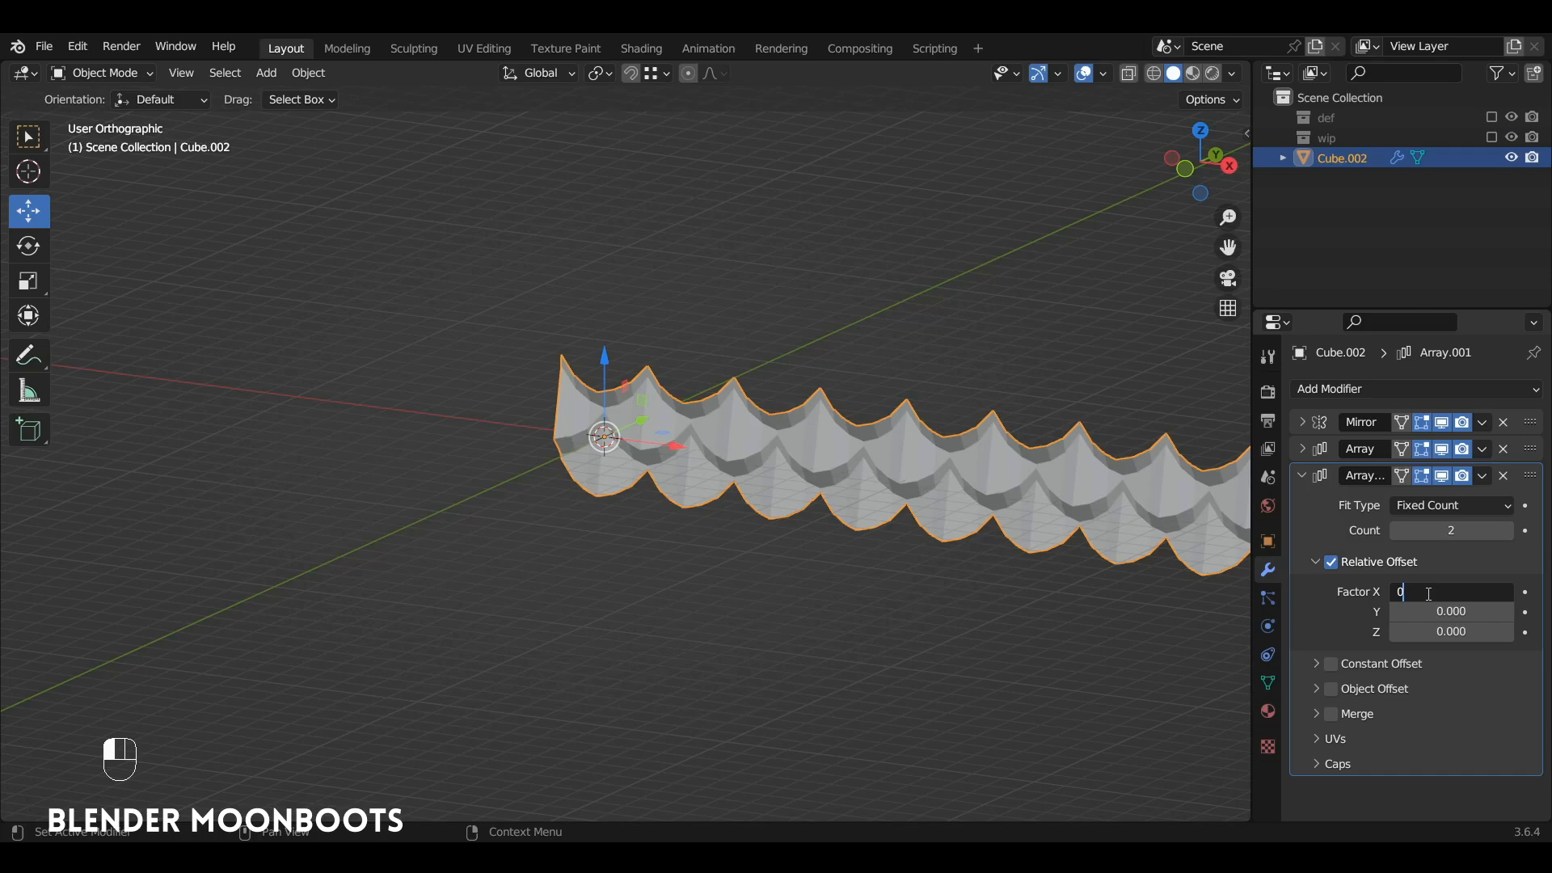
type("0")
key("Tab")
key("Tab")
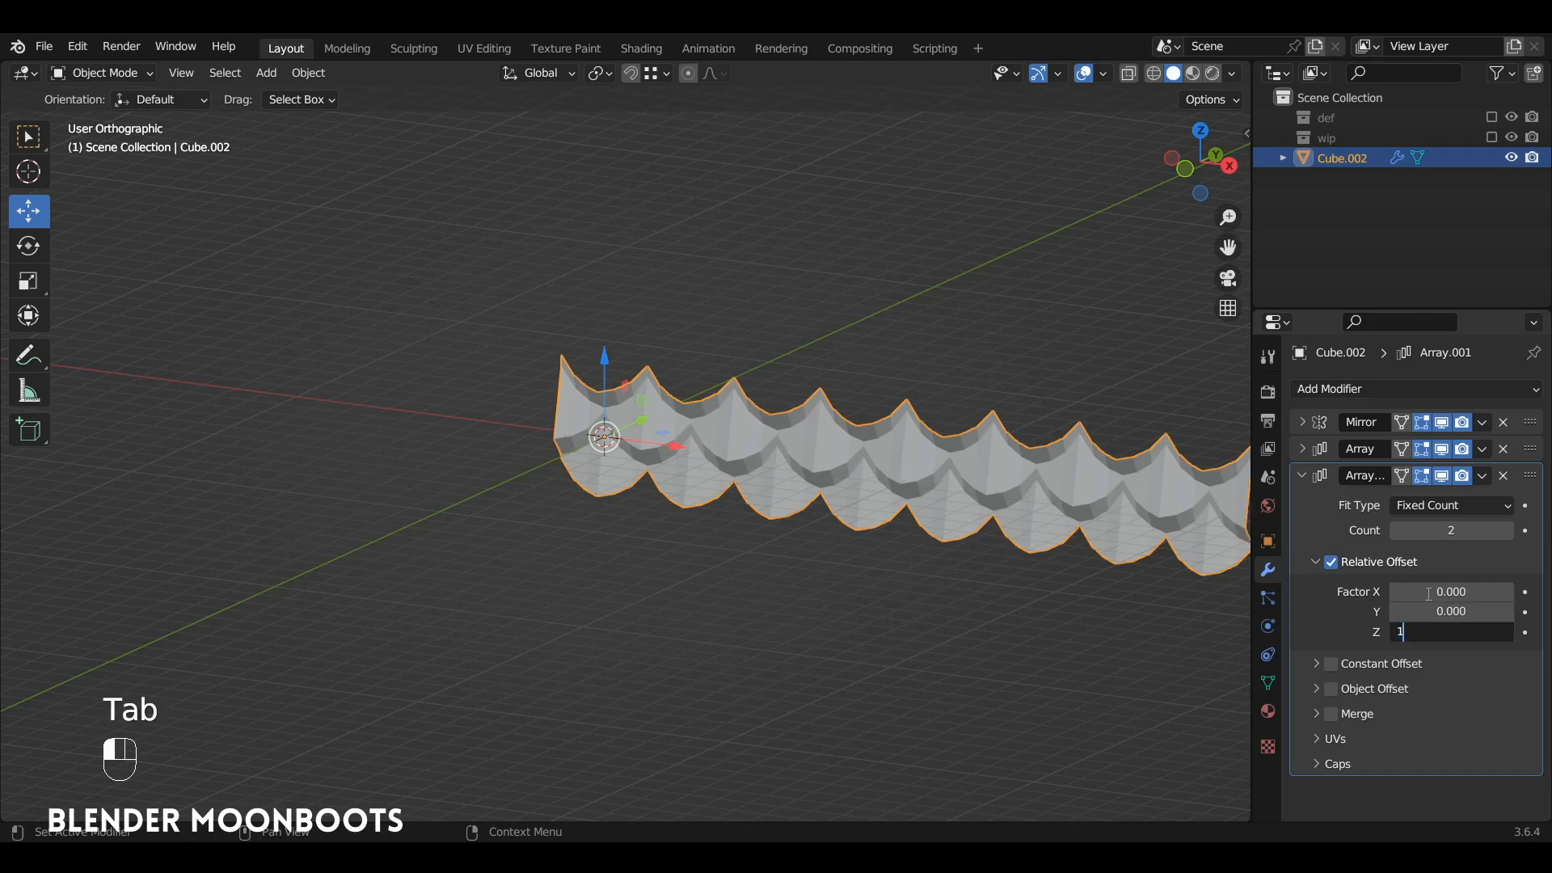
type("1")
key("Return")
key("KP_1")
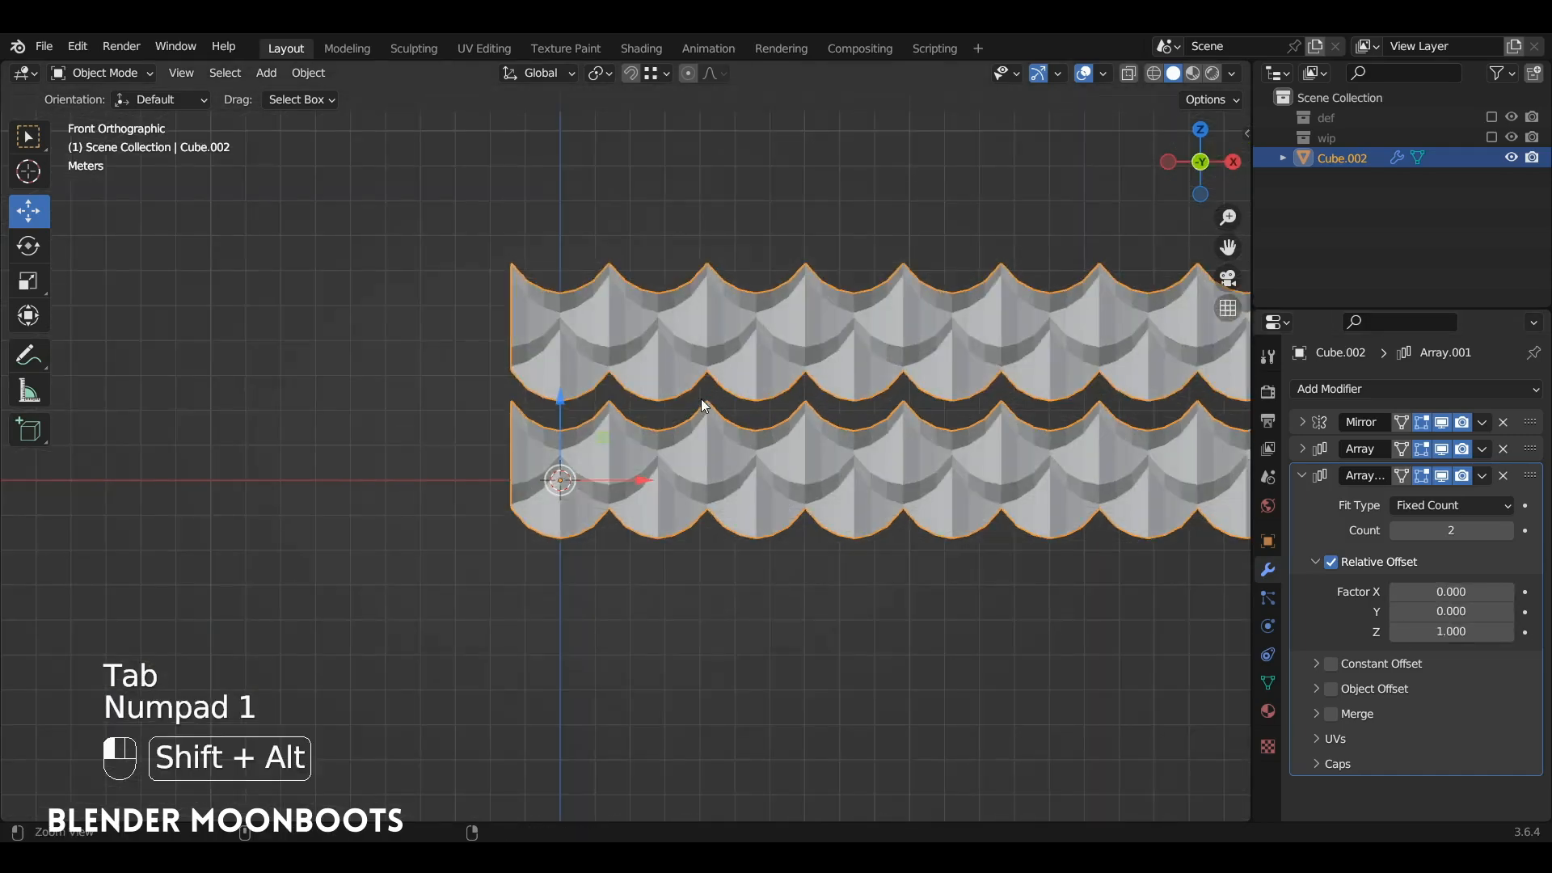
Step: Enable Merge on the second array and reduce its relative Z offset to 0.781 to close the gap between rows
left_click_drag(700, 399, 728, 315, "ctrl+alt")
left_click_drag(783, 389, 981, 475, "alt+shift")
left_click_drag(973, 461, 916, 468, "ctrl+alt")
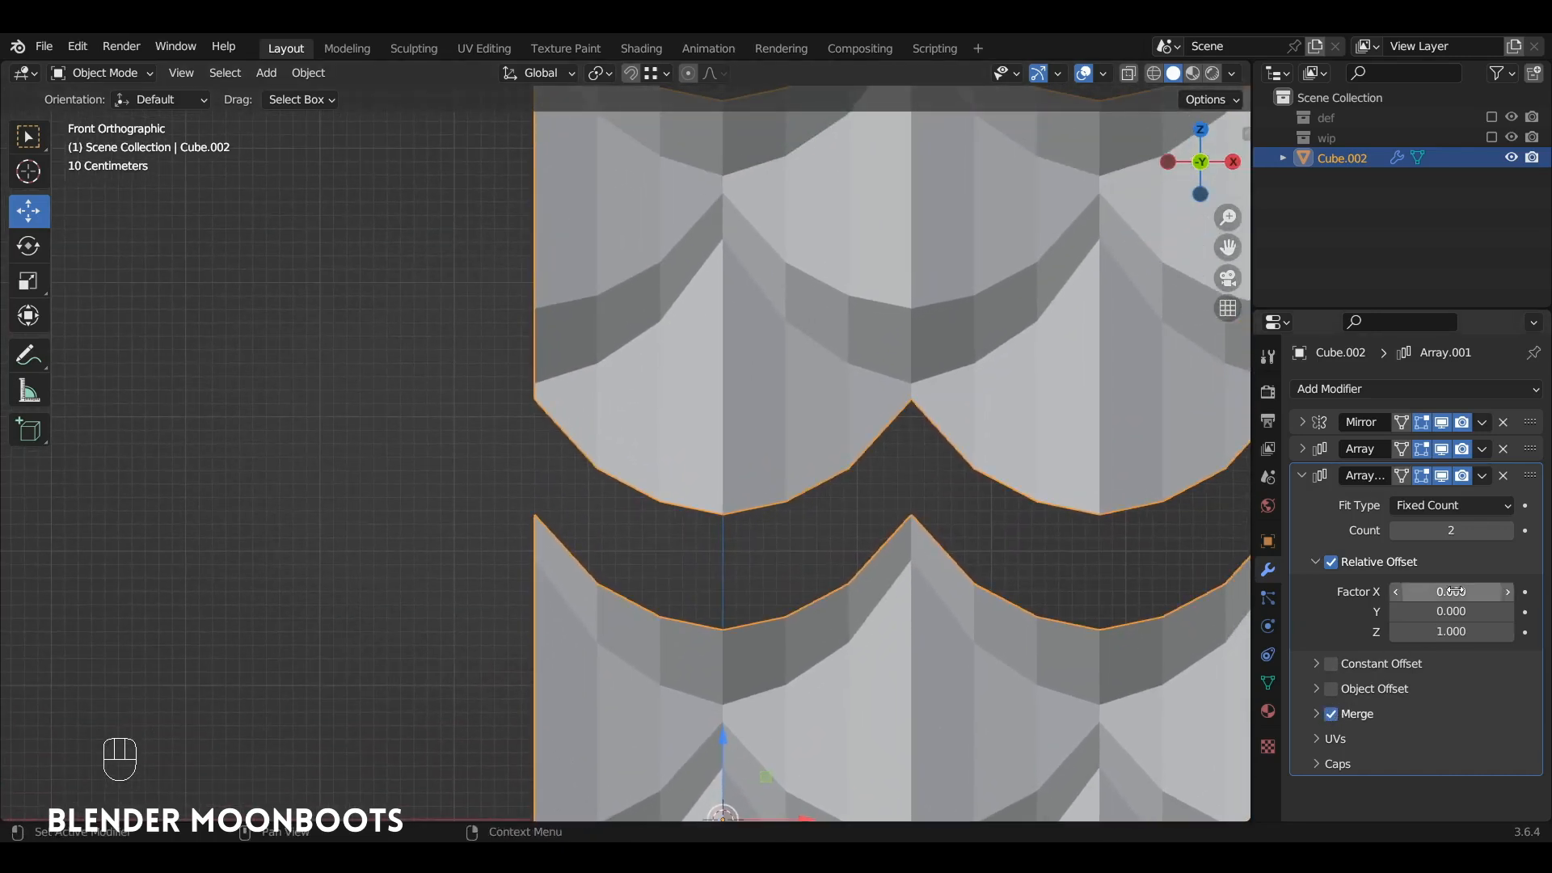
left_click_drag(1399, 636, 1352, 643)
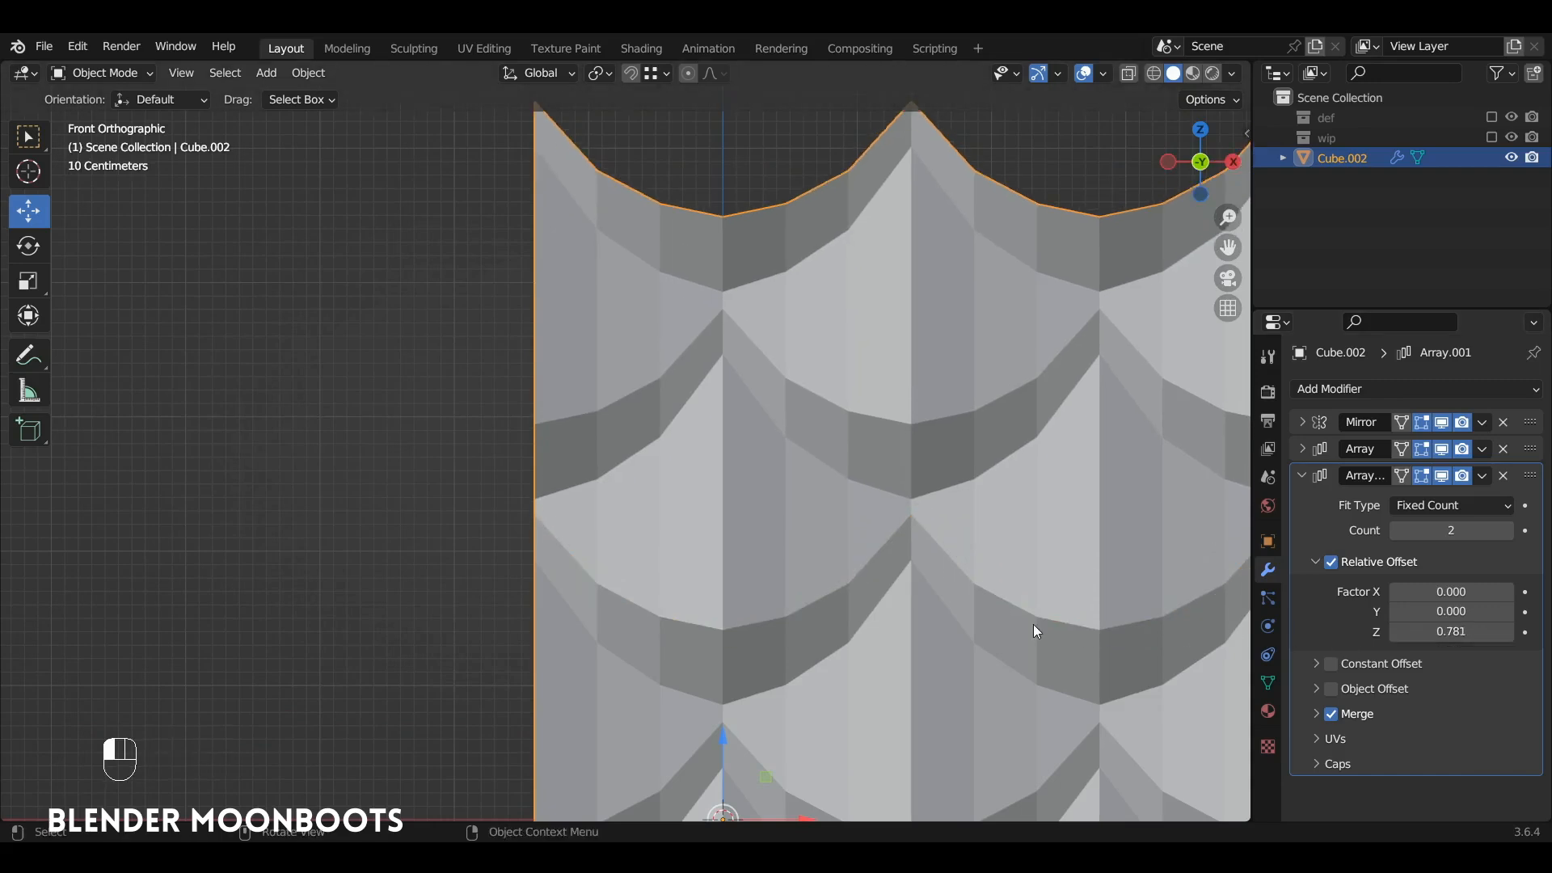
scroll(865, 513, "up", 3)
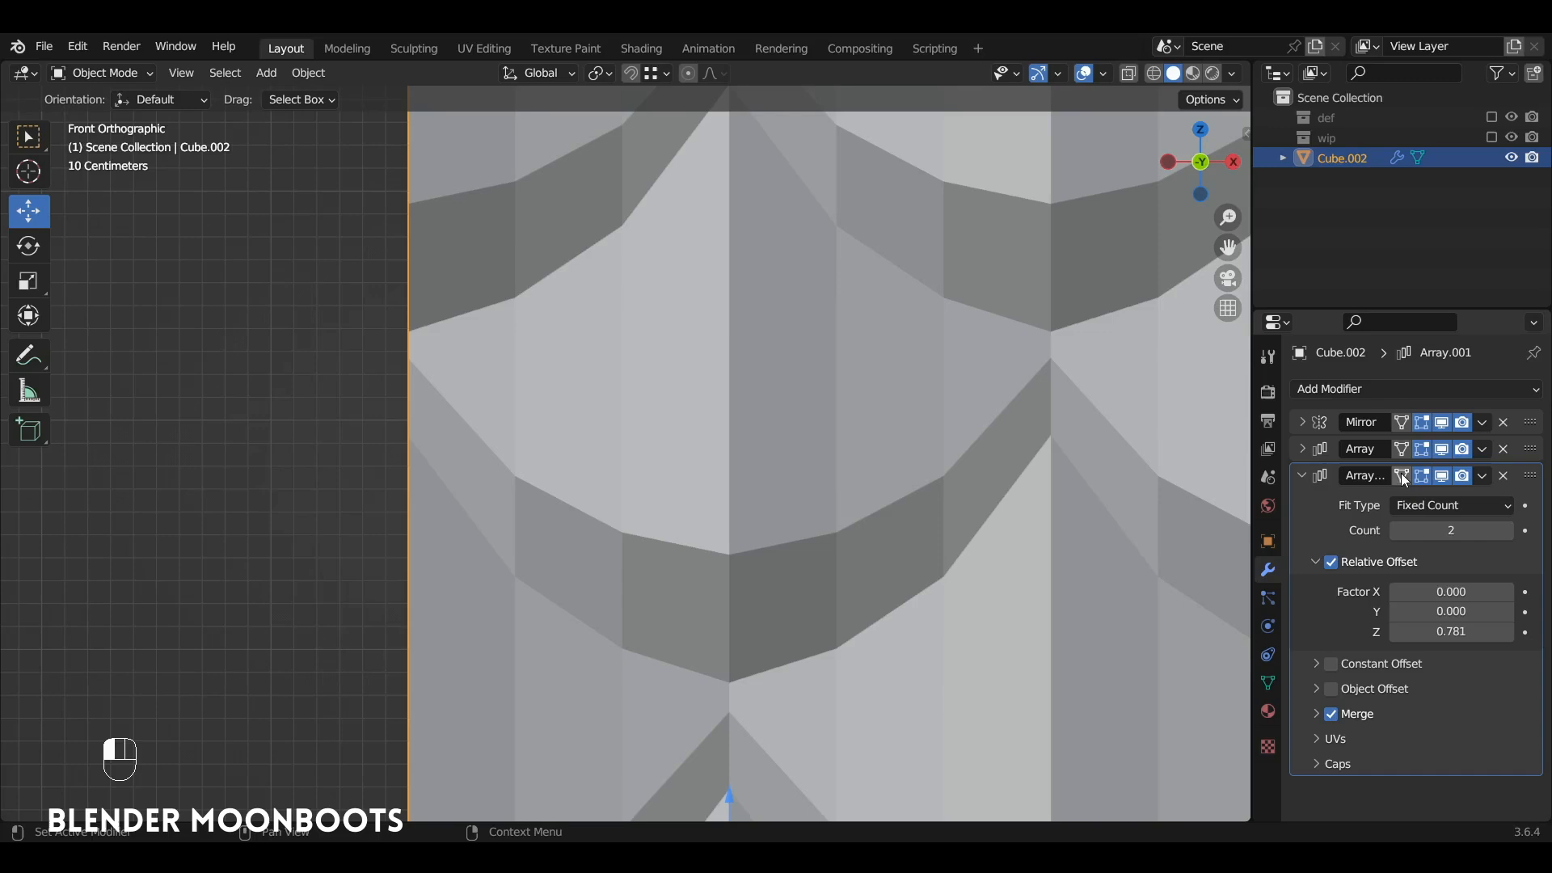
Step: Display the second array on the edit cage in Edit Mode and fine-tune its relative Z offset to 0.784
key("Tab")
left_click_drag(804, 576, 823, 339, "alt+shift")
left_click_drag(823, 340, 823, 275, "ctrl+alt")
left_click_drag(823, 275, 848, 138, "alt+shift")
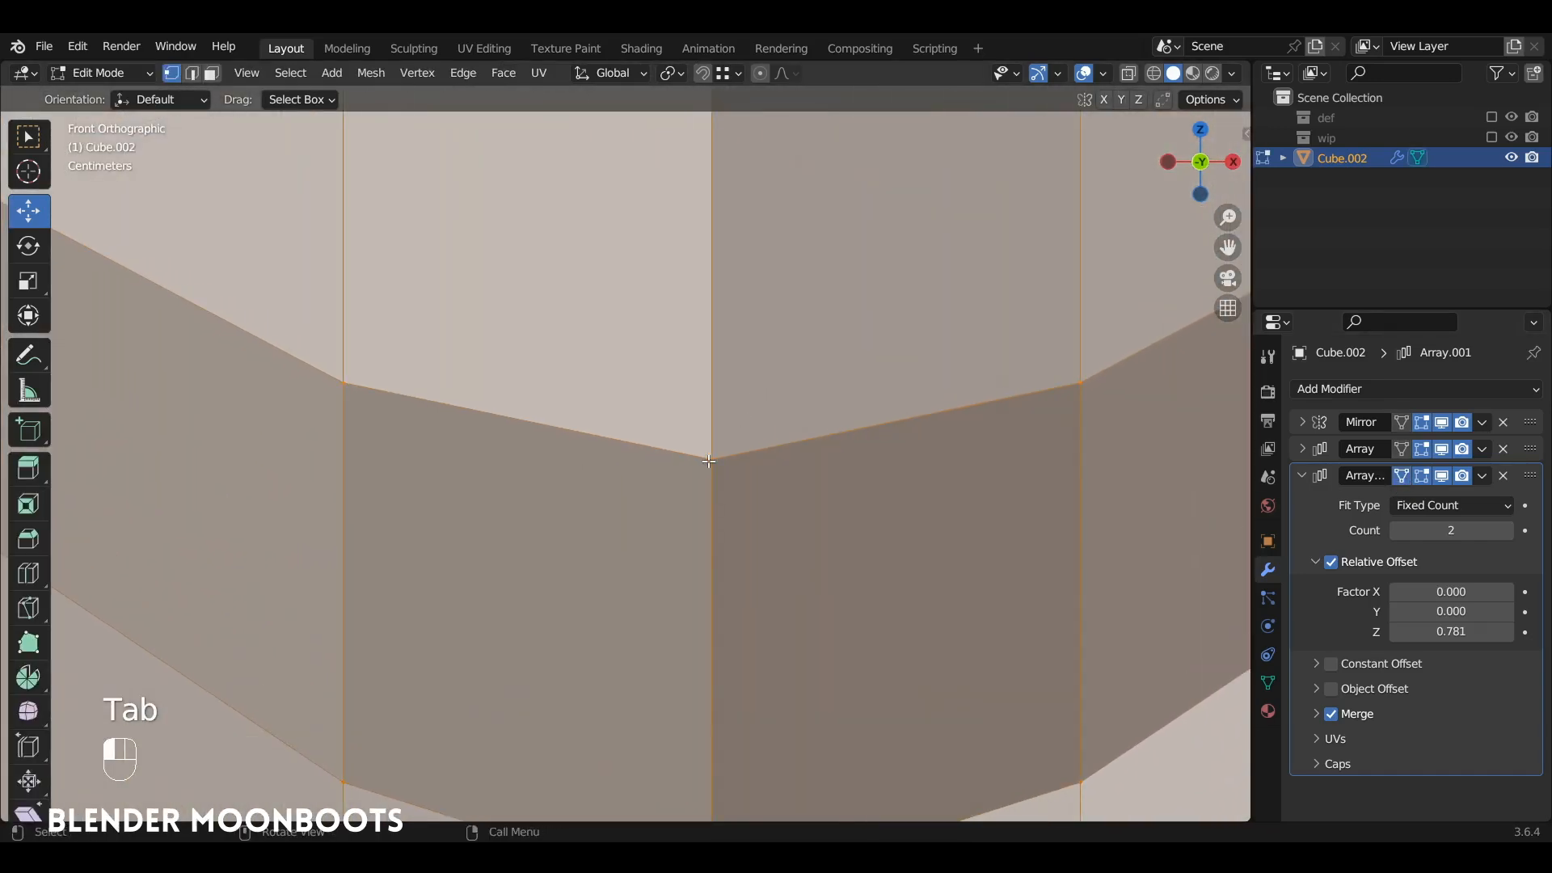
left_click_drag(1395, 634, 1424, 633, "shift")
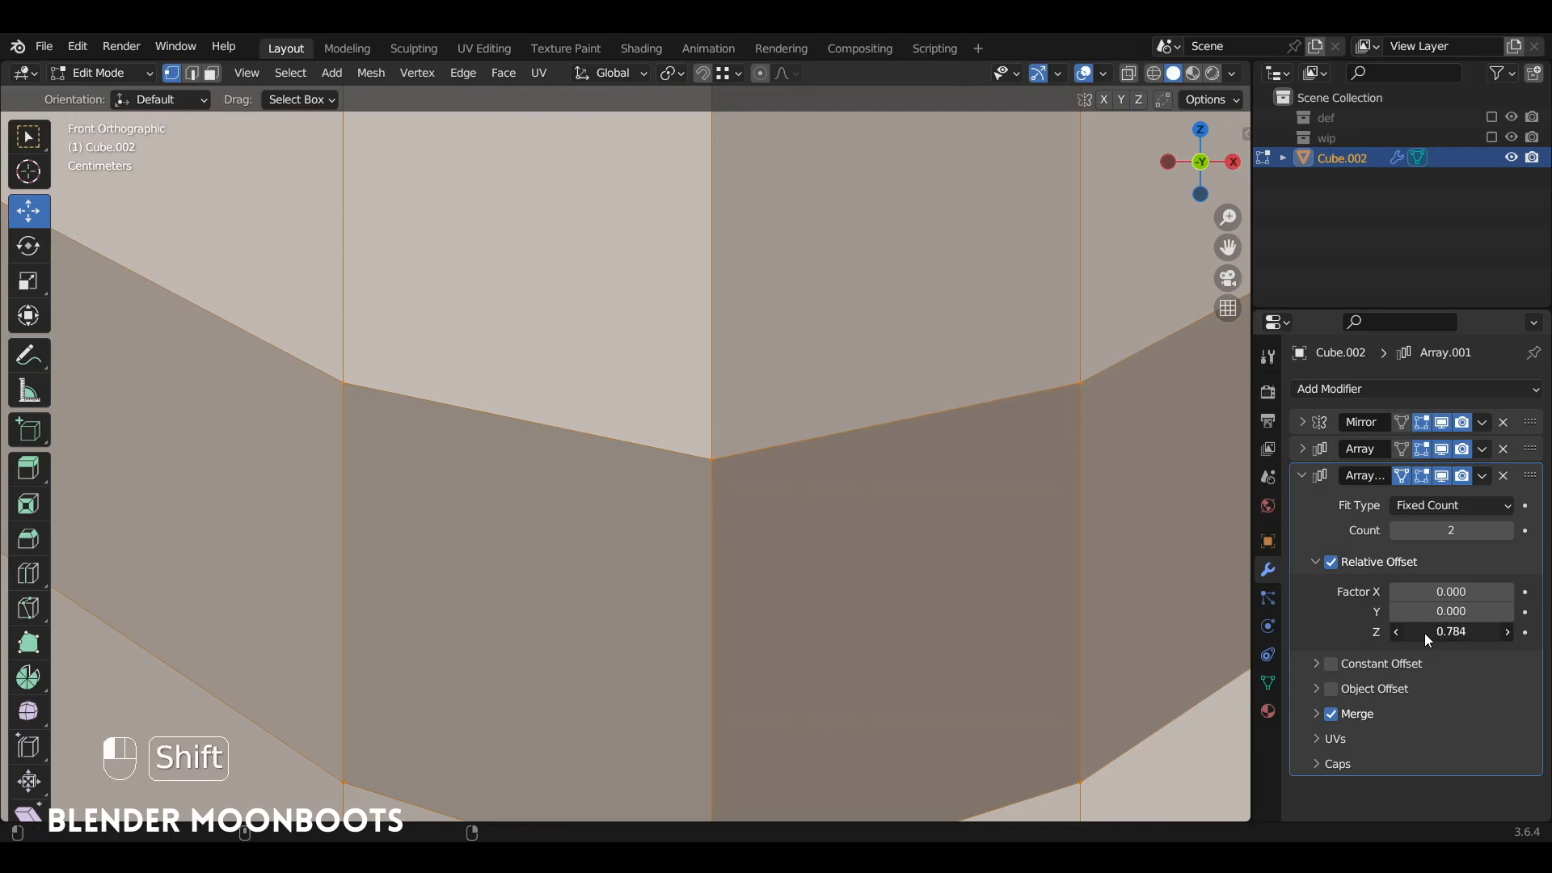
Step: Set the second array's merge distance to 0.018 m and, back in Object Mode, its count to 4
left_click(1317, 713)
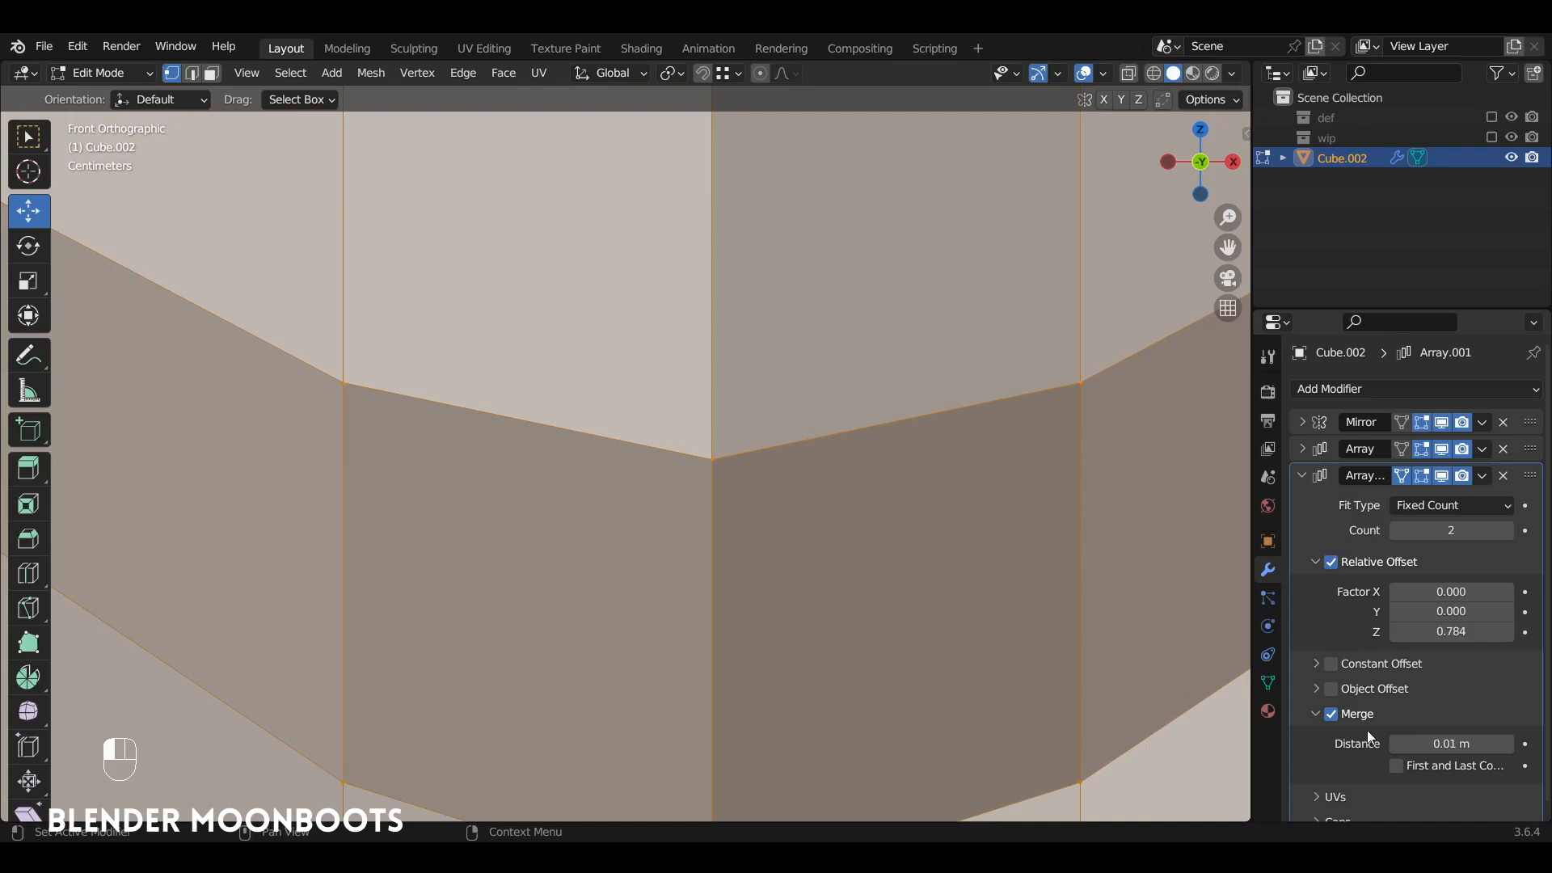
left_click_drag(1422, 741, 1420, 742)
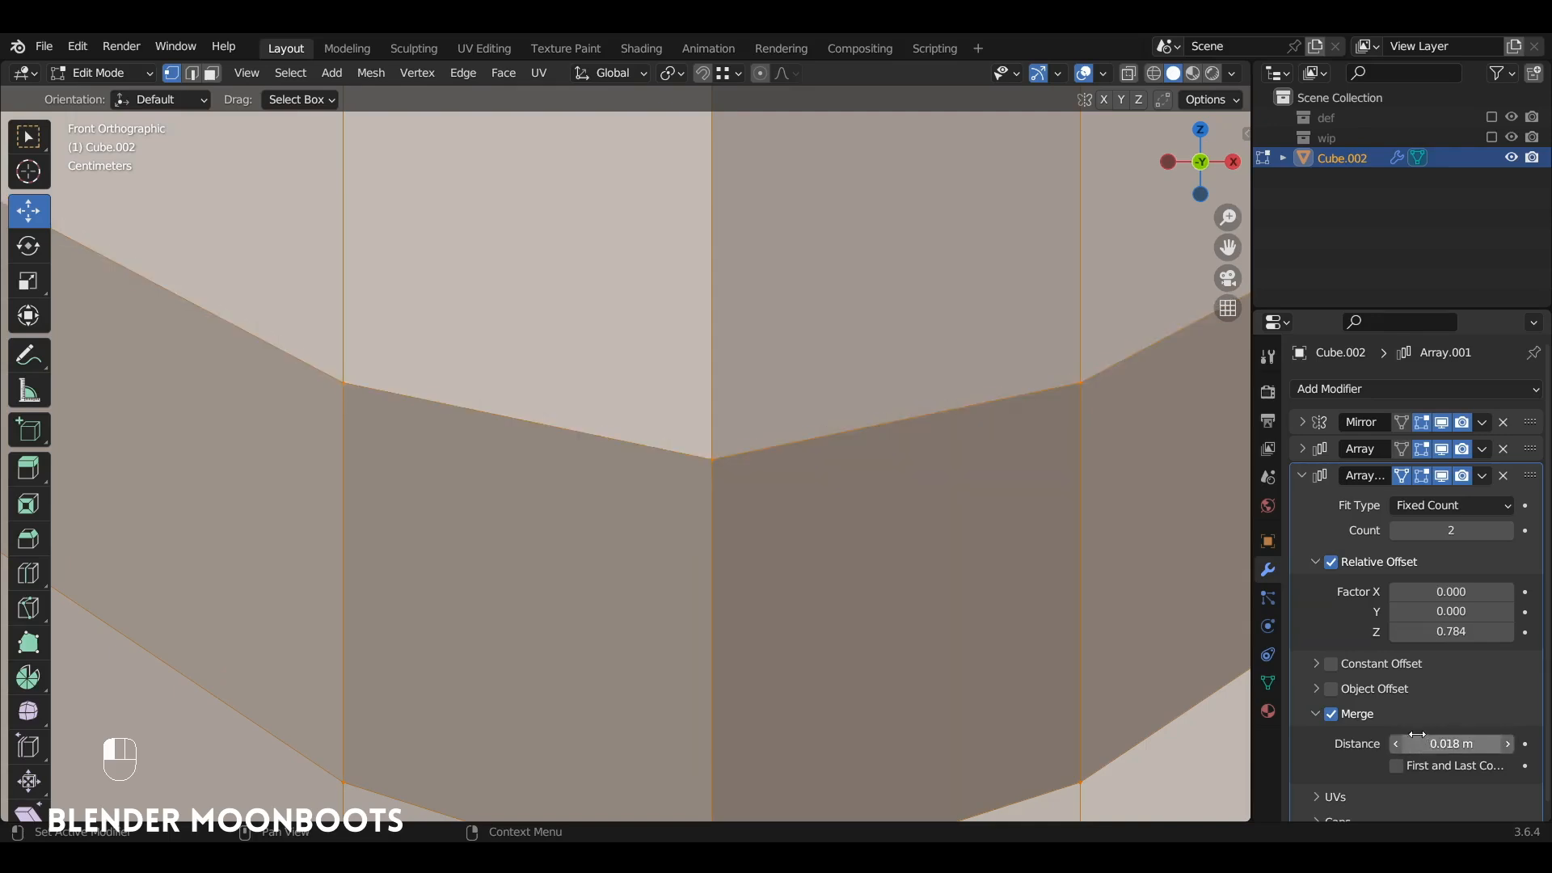
left_click_drag(894, 375, 930, 586, "alt+shift")
key("Tab")
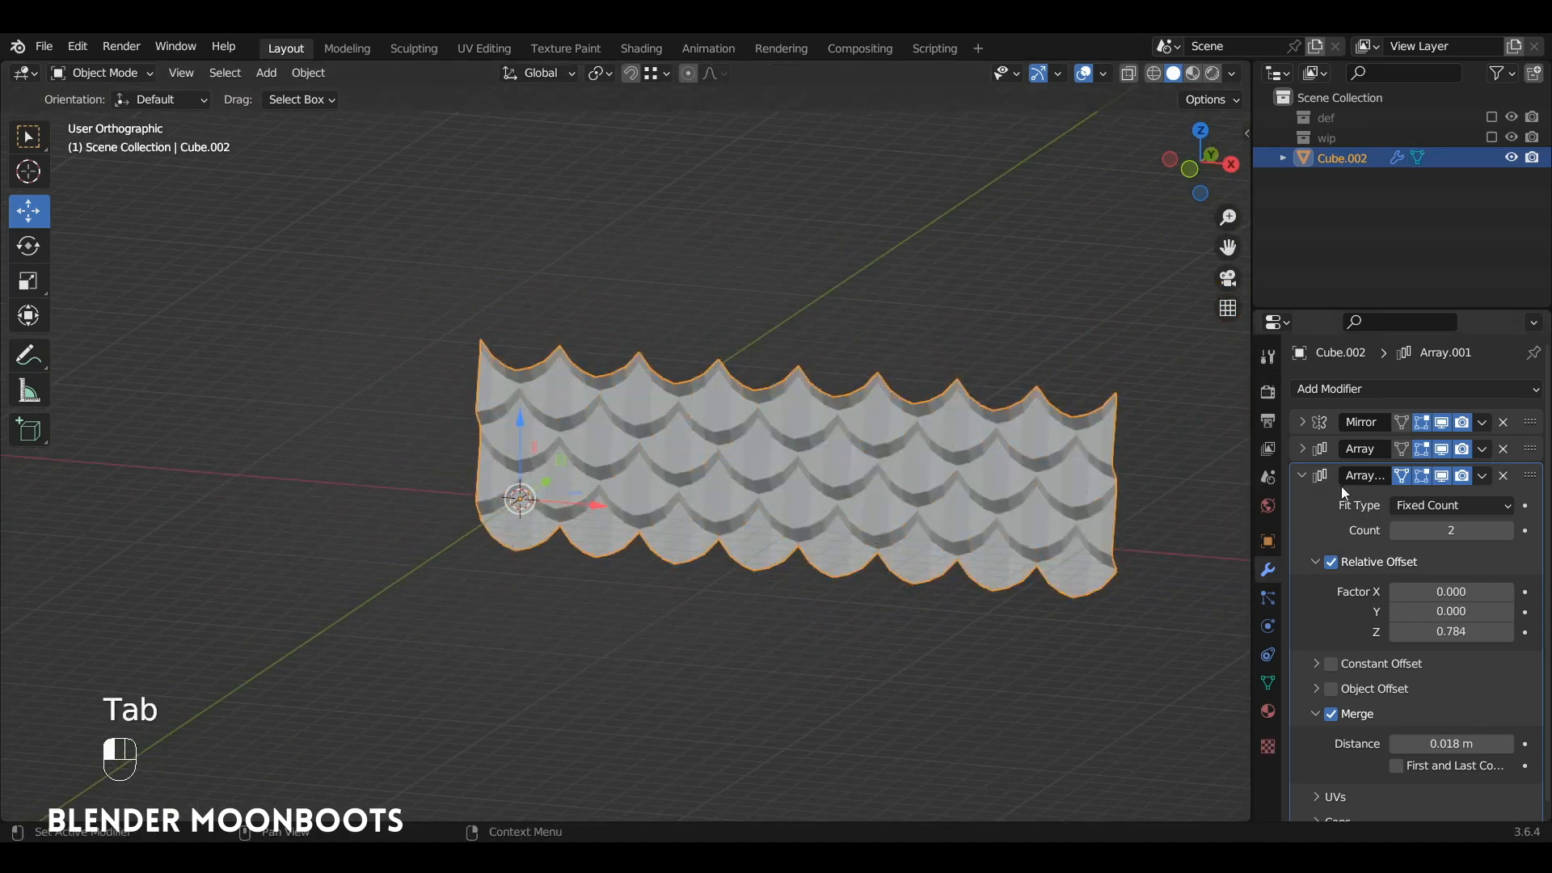
left_click(1509, 529)
left_click(1508, 529)
middle_click_drag(1083, 481, 1016, 458, "alt")
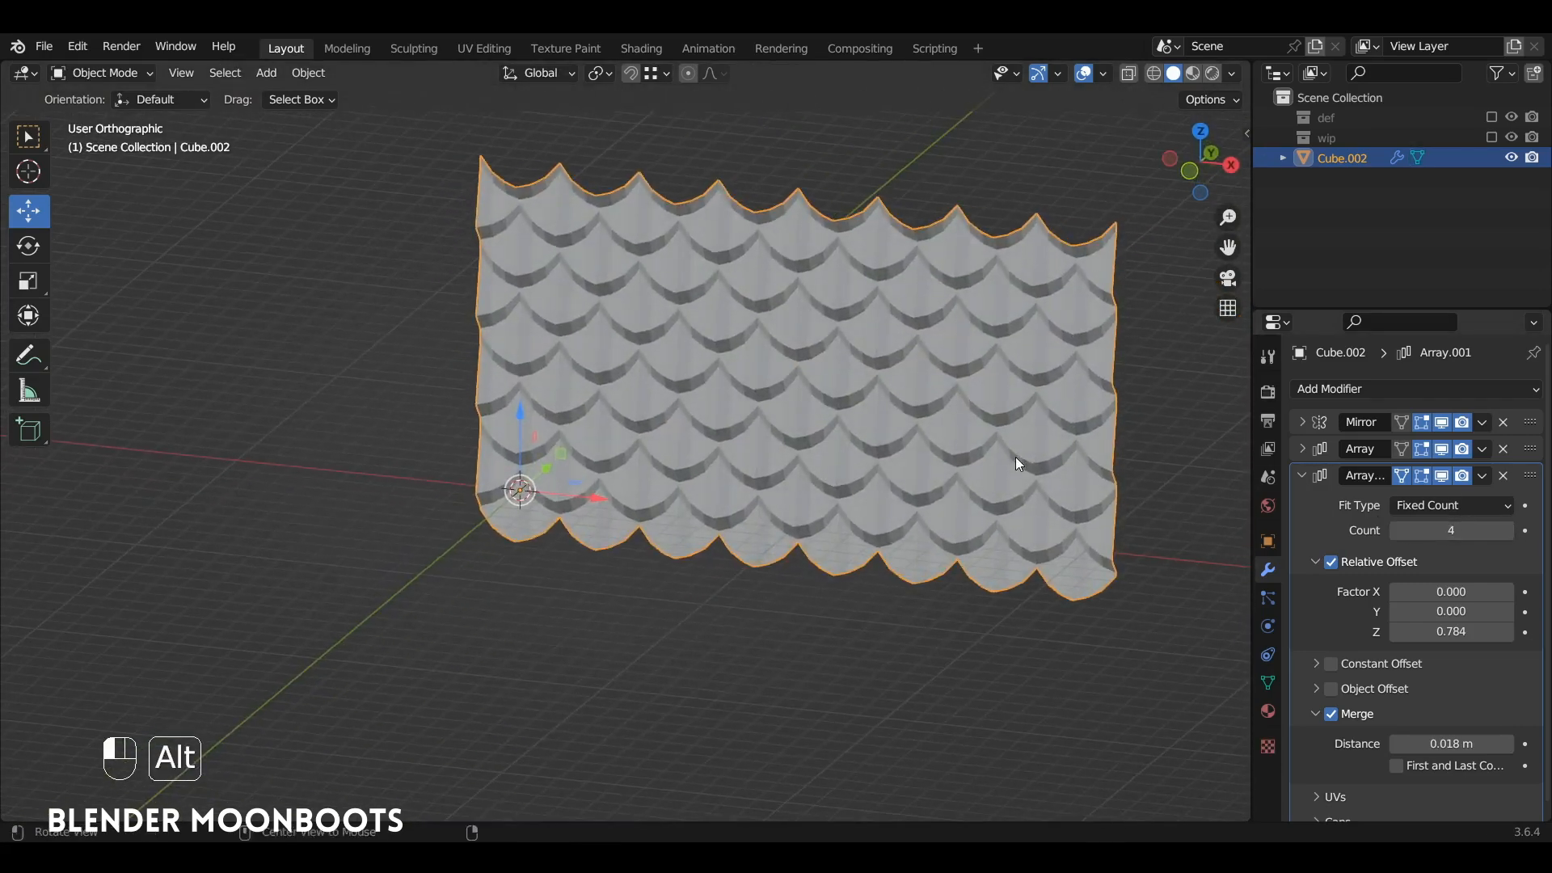
Step: Apply Shade Smooth to the arrayed scale pattern
left_click_drag(1016, 457, 974, 446, "ctrl+alt")
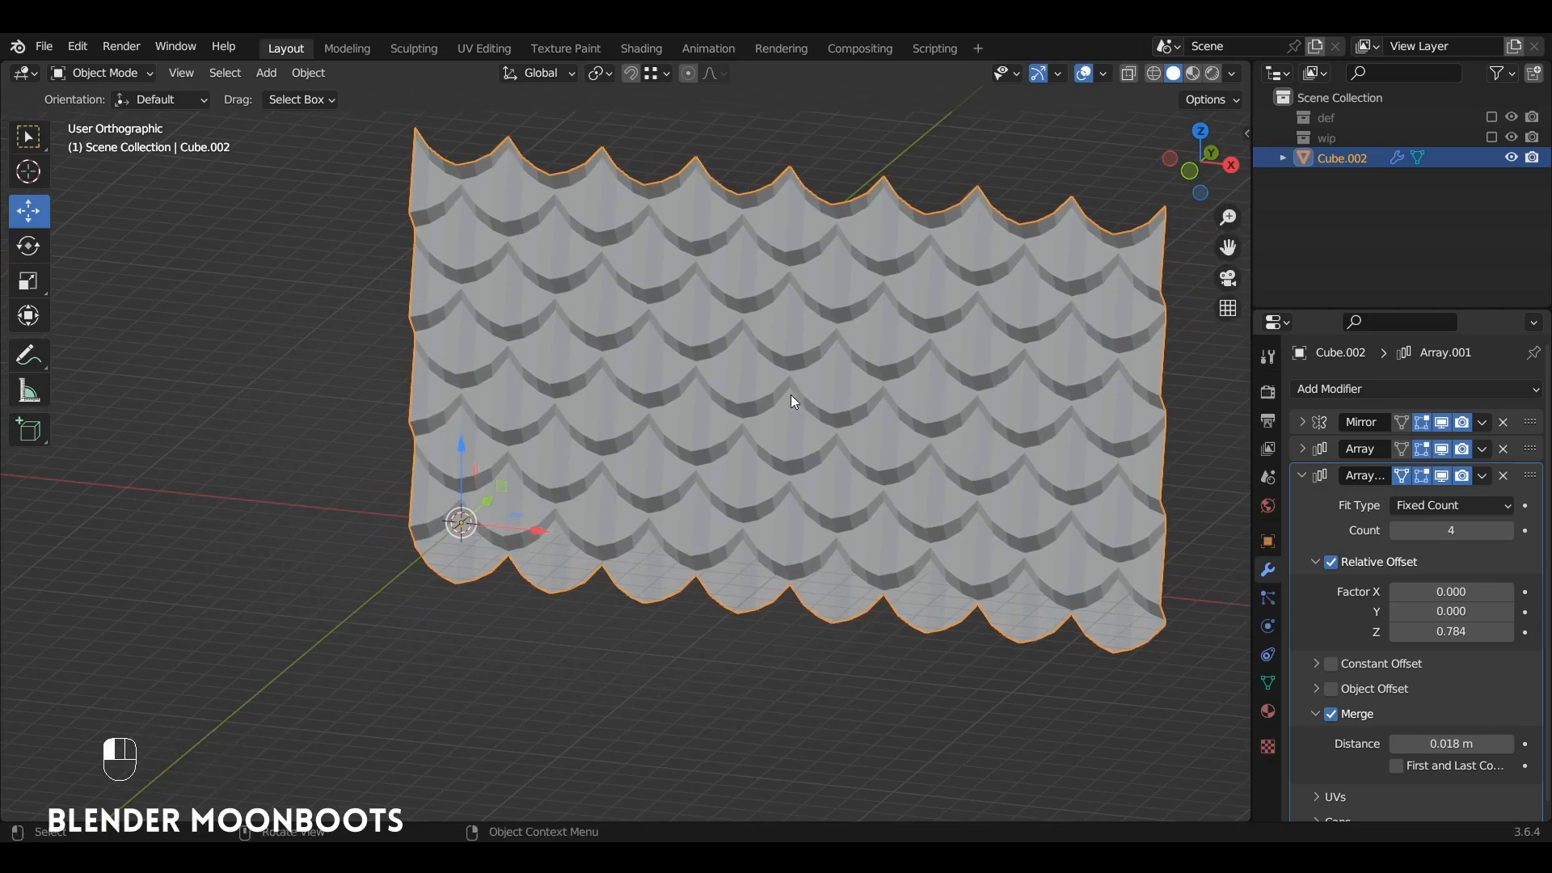
right_click(649, 351)
left_click(661, 348)
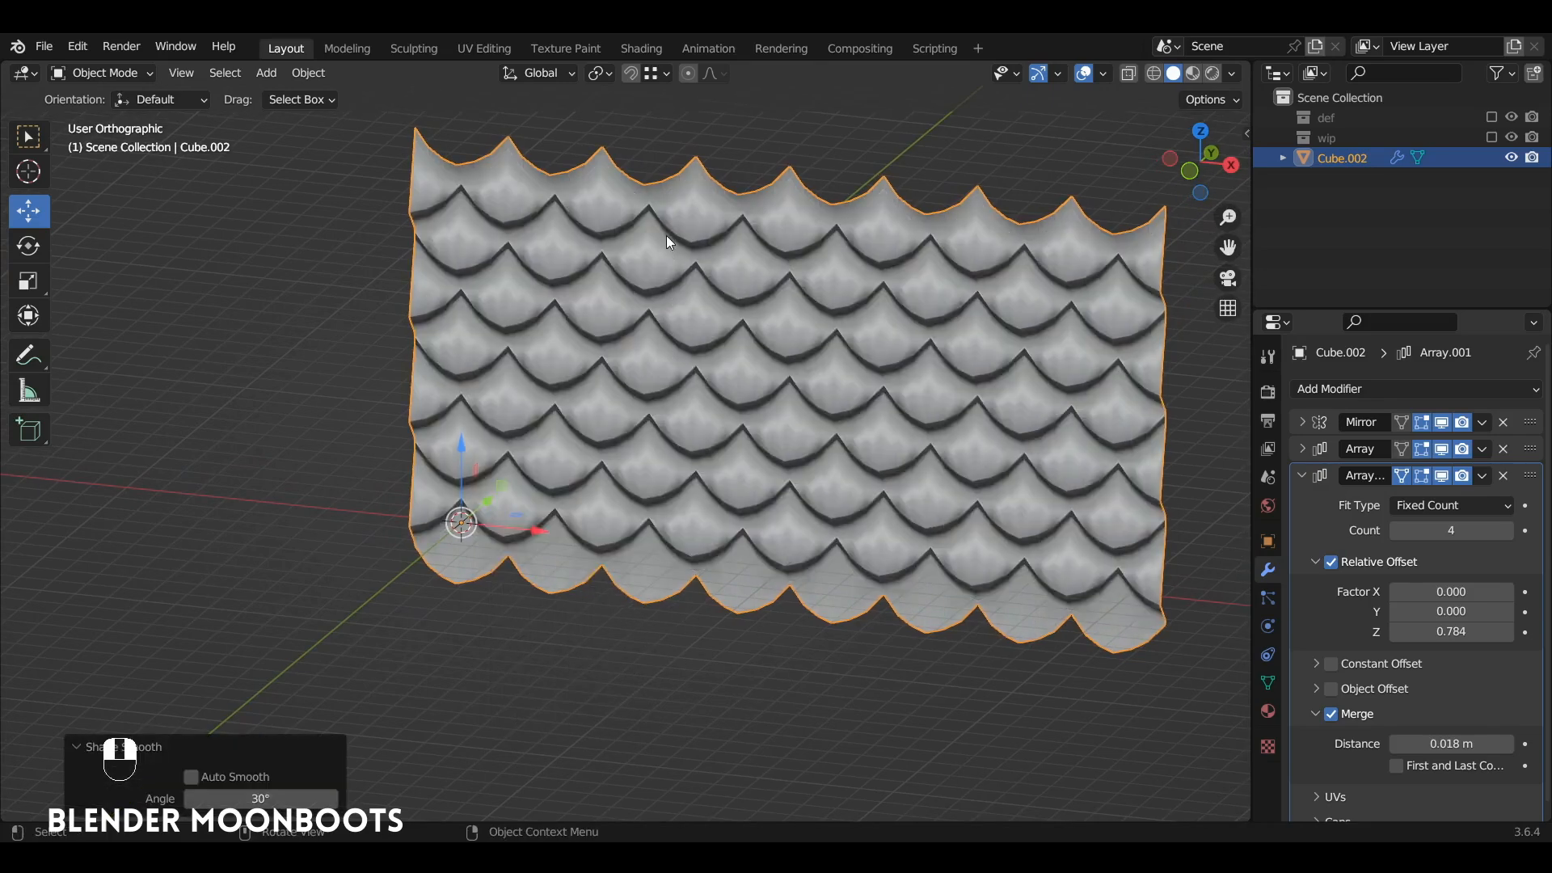
Step: Turn the Face Orientation overlay on to check the scale pattern's normals, and switch it back off
middle_click_drag(691, 404, 816, 359, "alt")
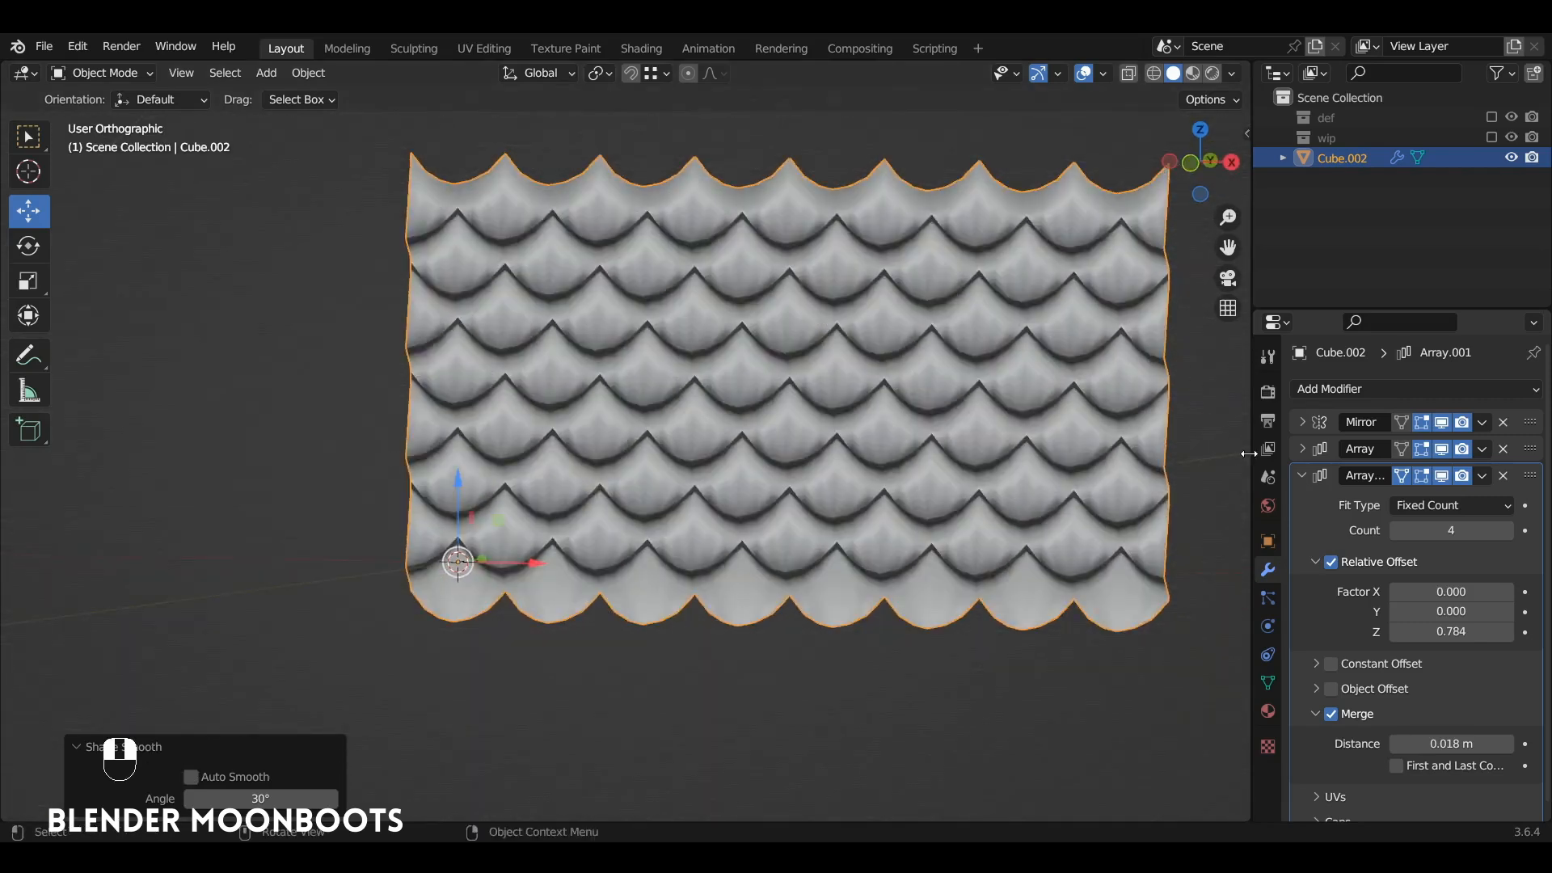
left_click(1302, 475)
left_click(1105, 73)
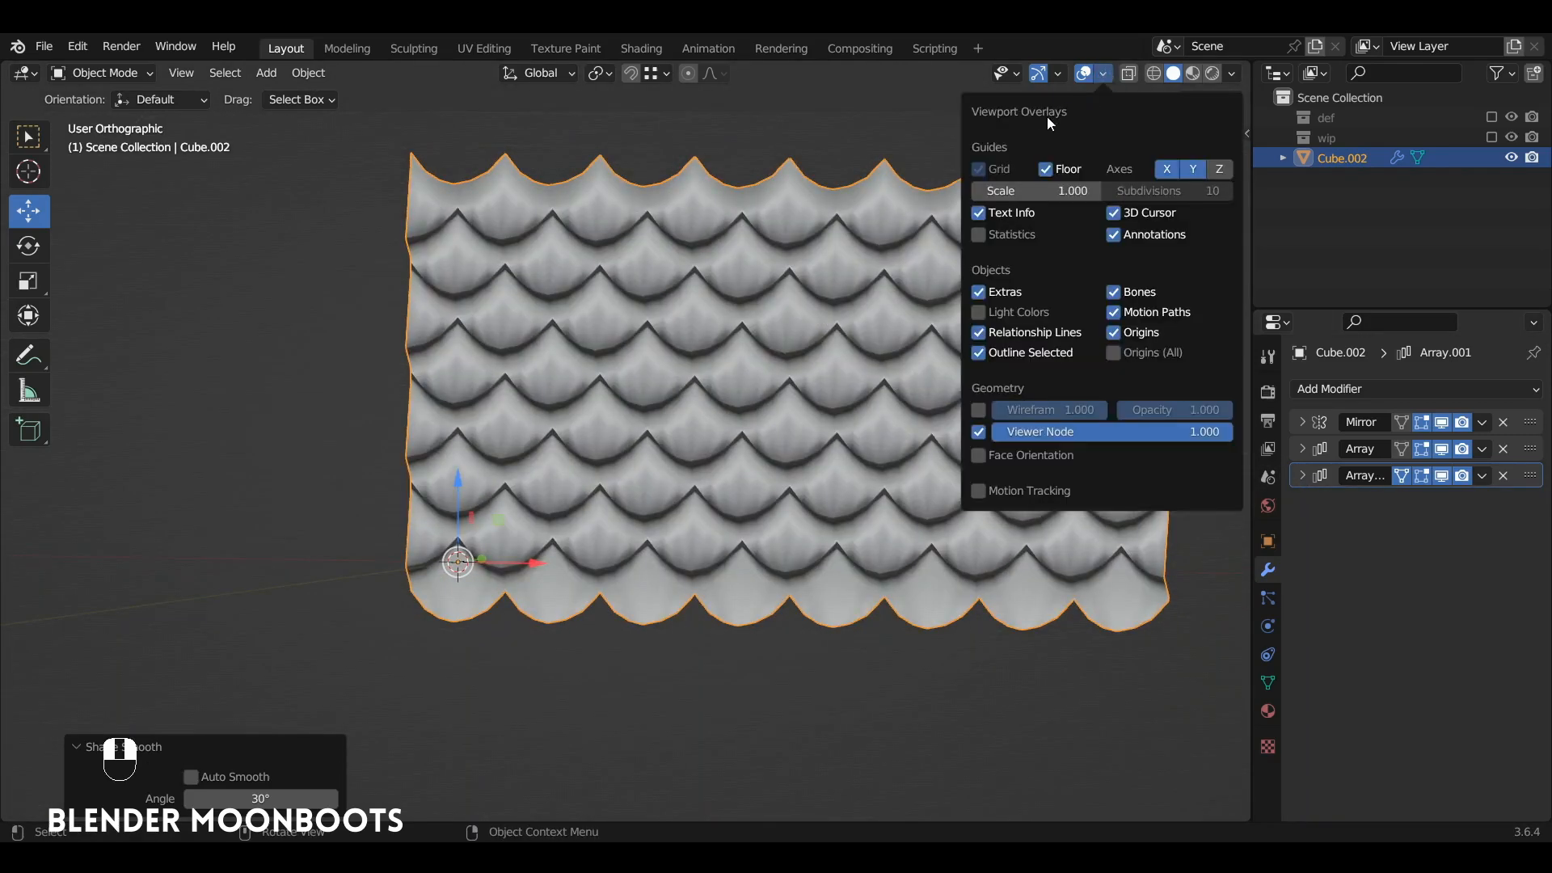
left_click(979, 457)
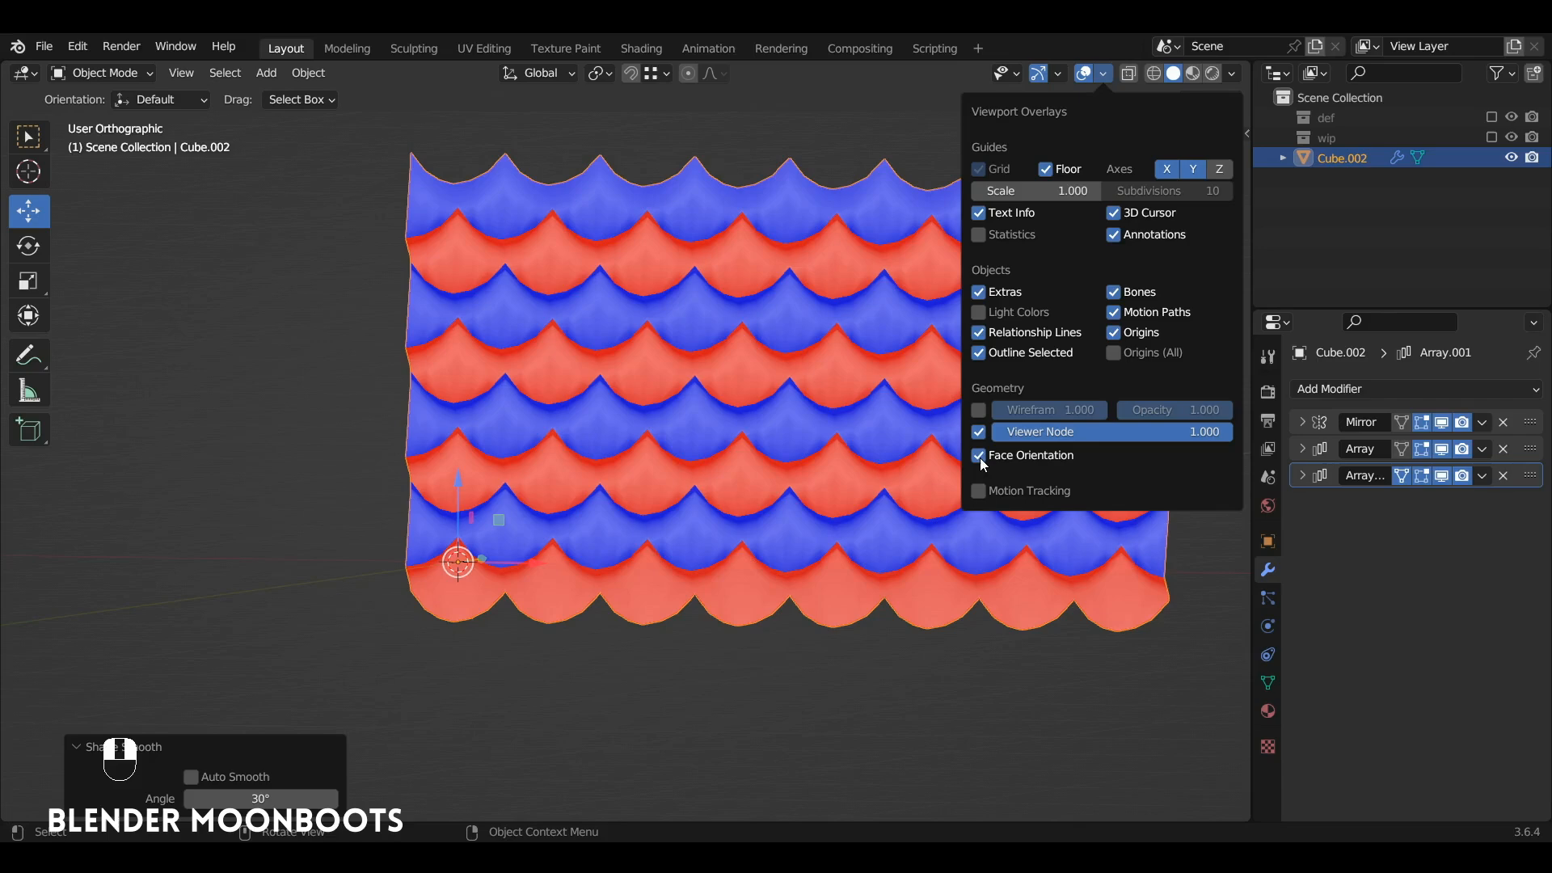
left_click(979, 457)
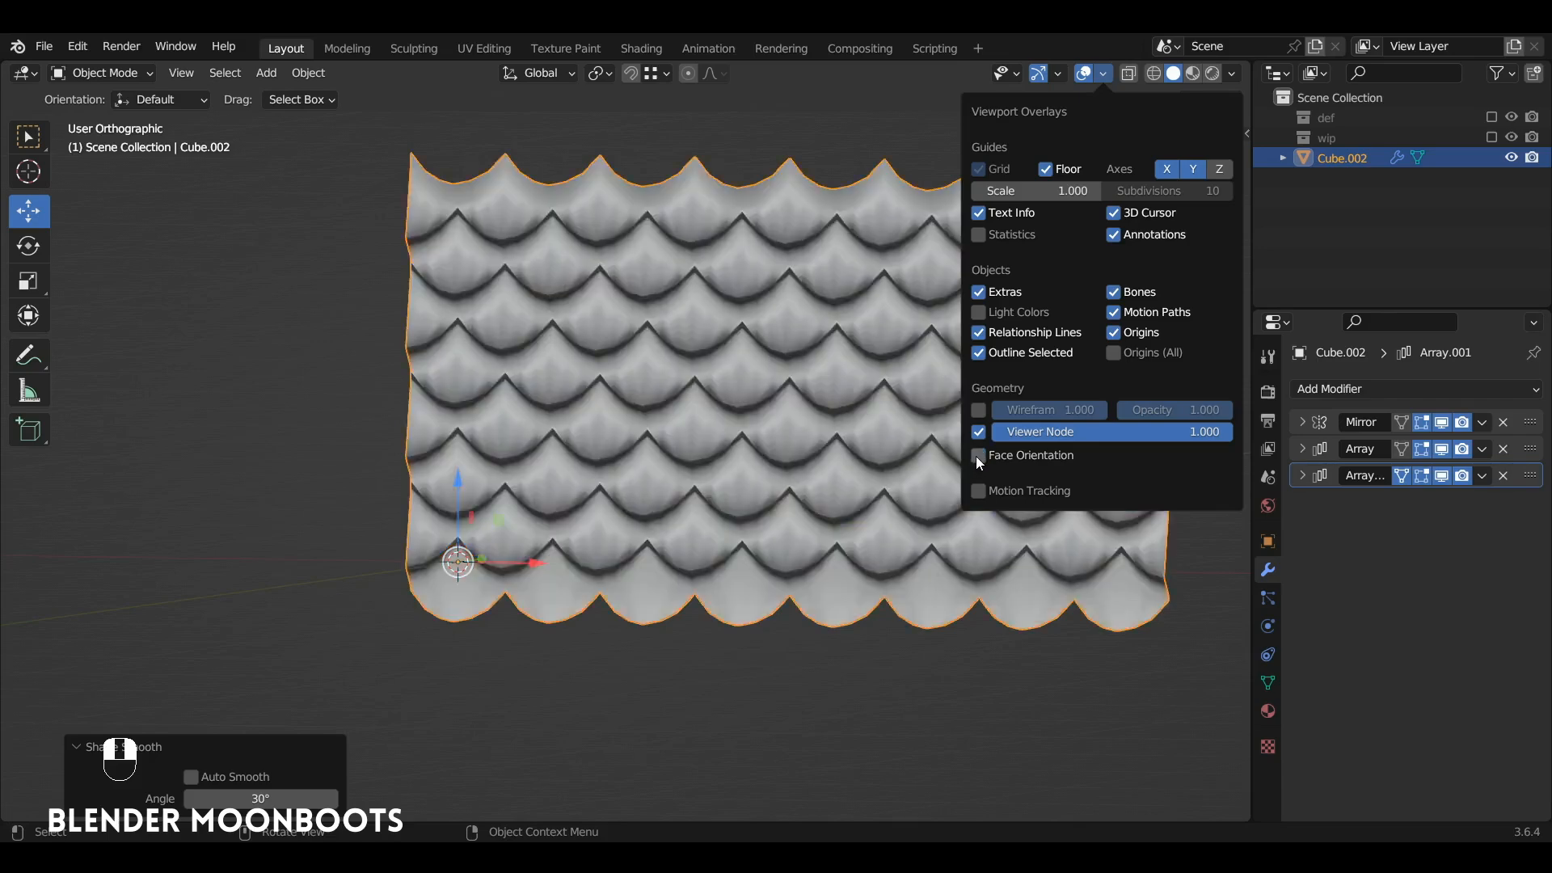
Step: In Edit Mode, take the second array off the edit cage, recalculate the strip's normals outside, and return to Object Mode
mouse_move(707, 459)
left_mouse_down("alt")
mouse_move(694, 382)
mouse_move(737, 348)
mouse_move(709, 400)
mouse_move(727, 421)
mouse_move(762, 408)
mouse_move(729, 402)
mouse_move(930, 315)
mouse_move(729, 449)
left_mouse_up("alt")
key("Tab")
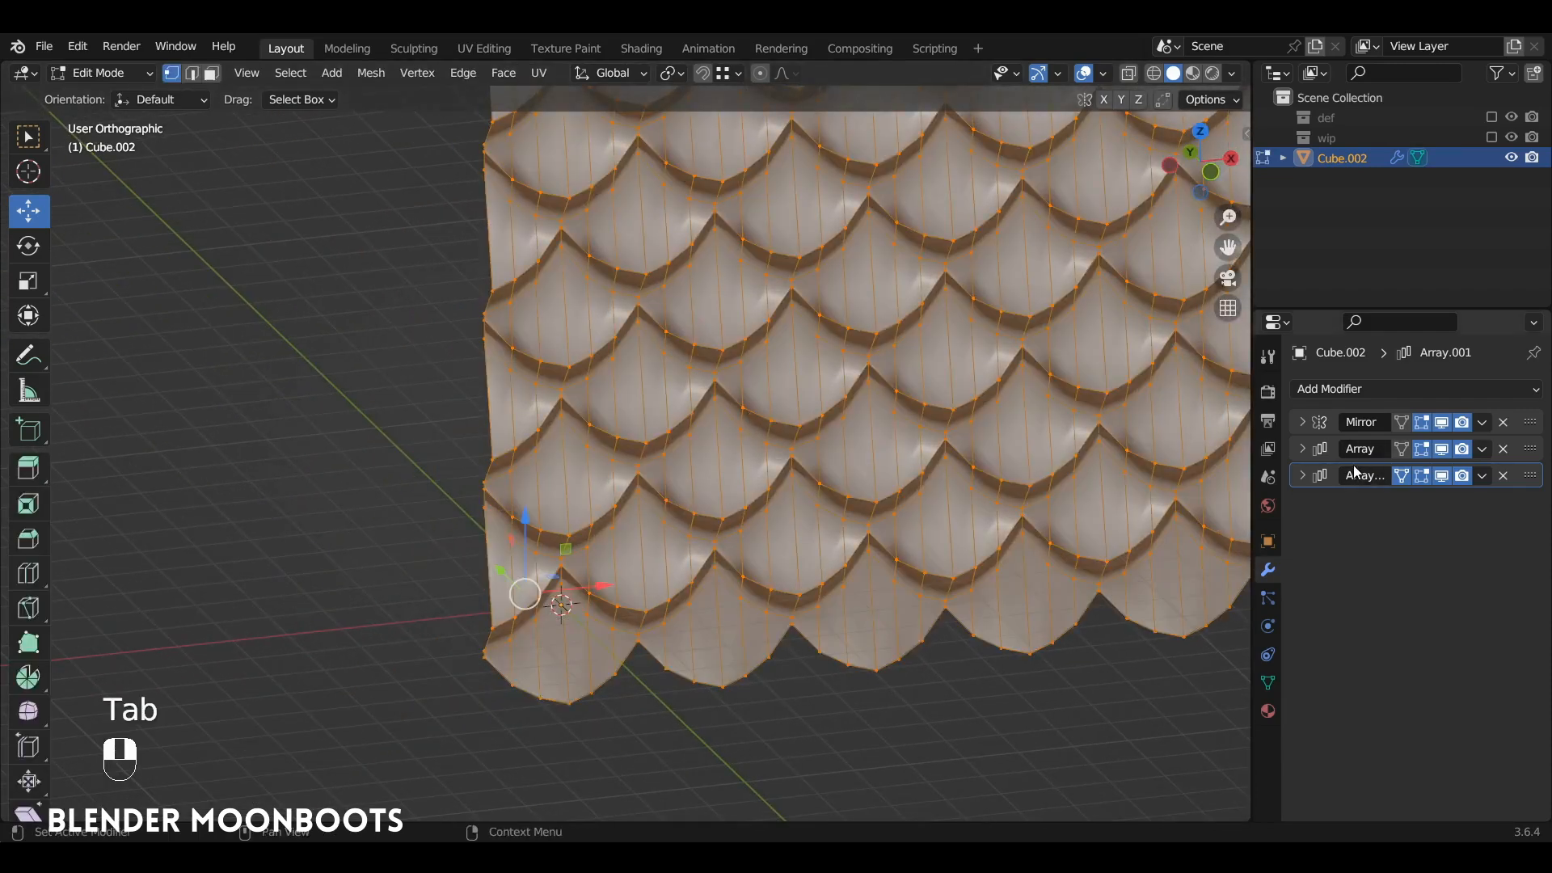
left_click(1401, 477)
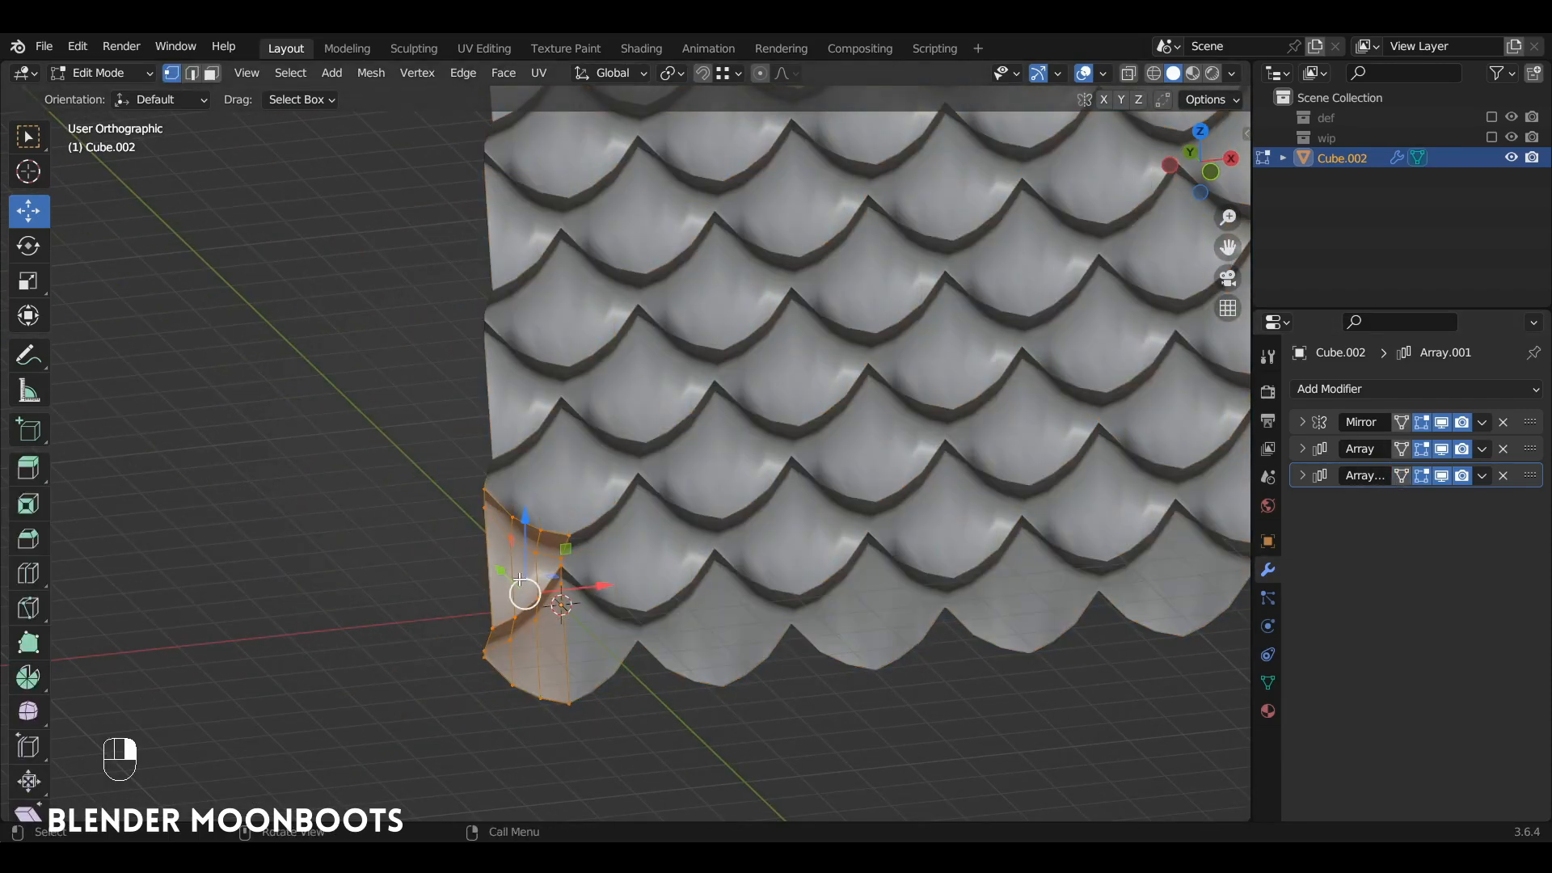
key("shift+n")
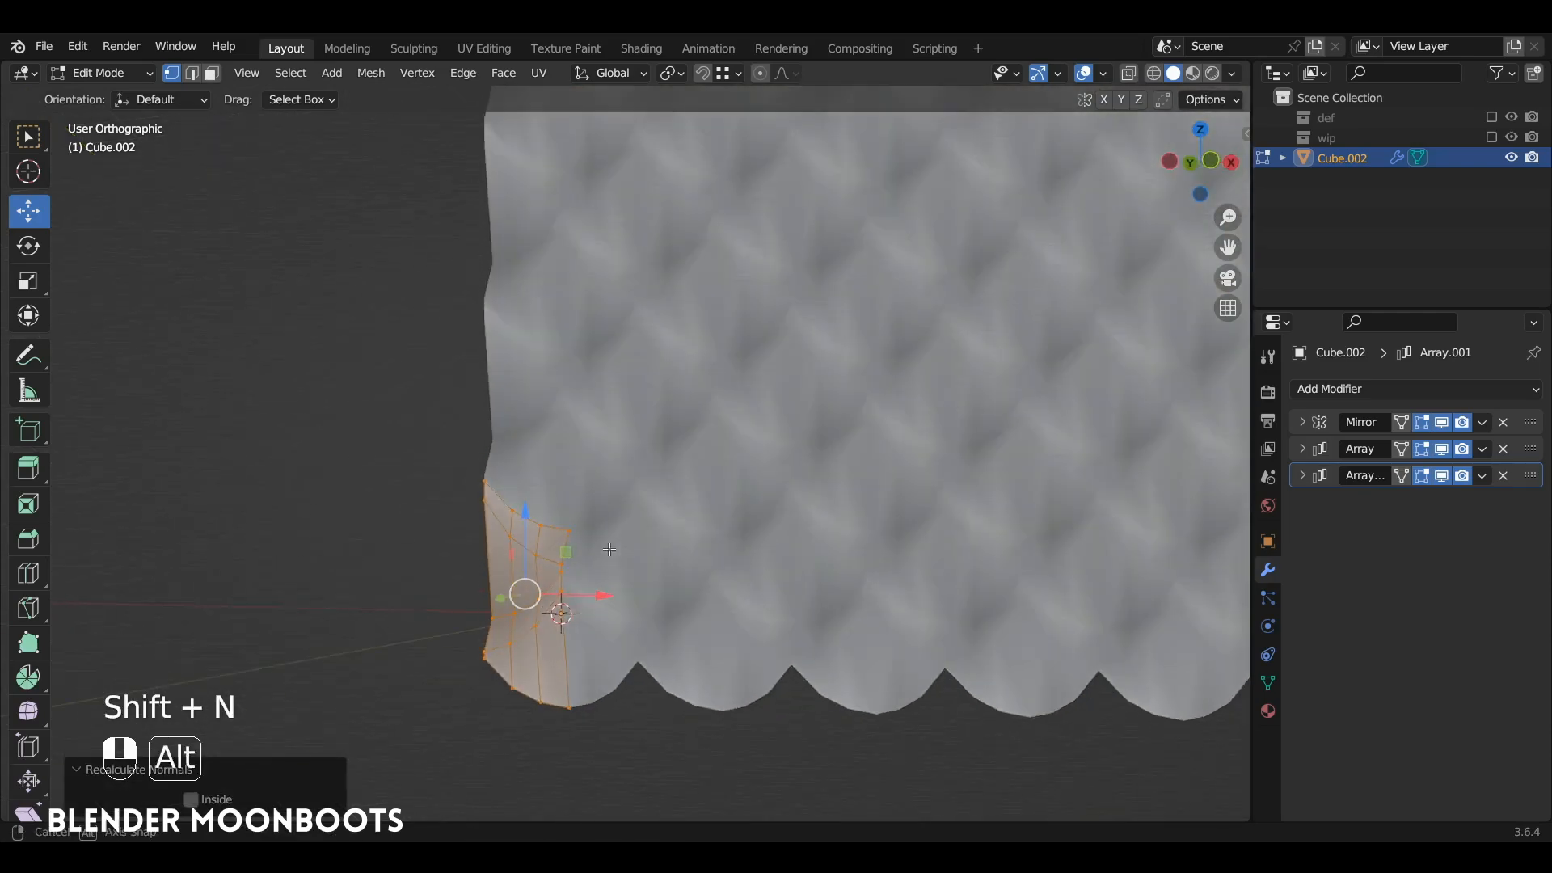
key("Tab")
Step: Recheck the recalculated normals with the Face Orientation overlay and hide the overlay again
left_click(1104, 73)
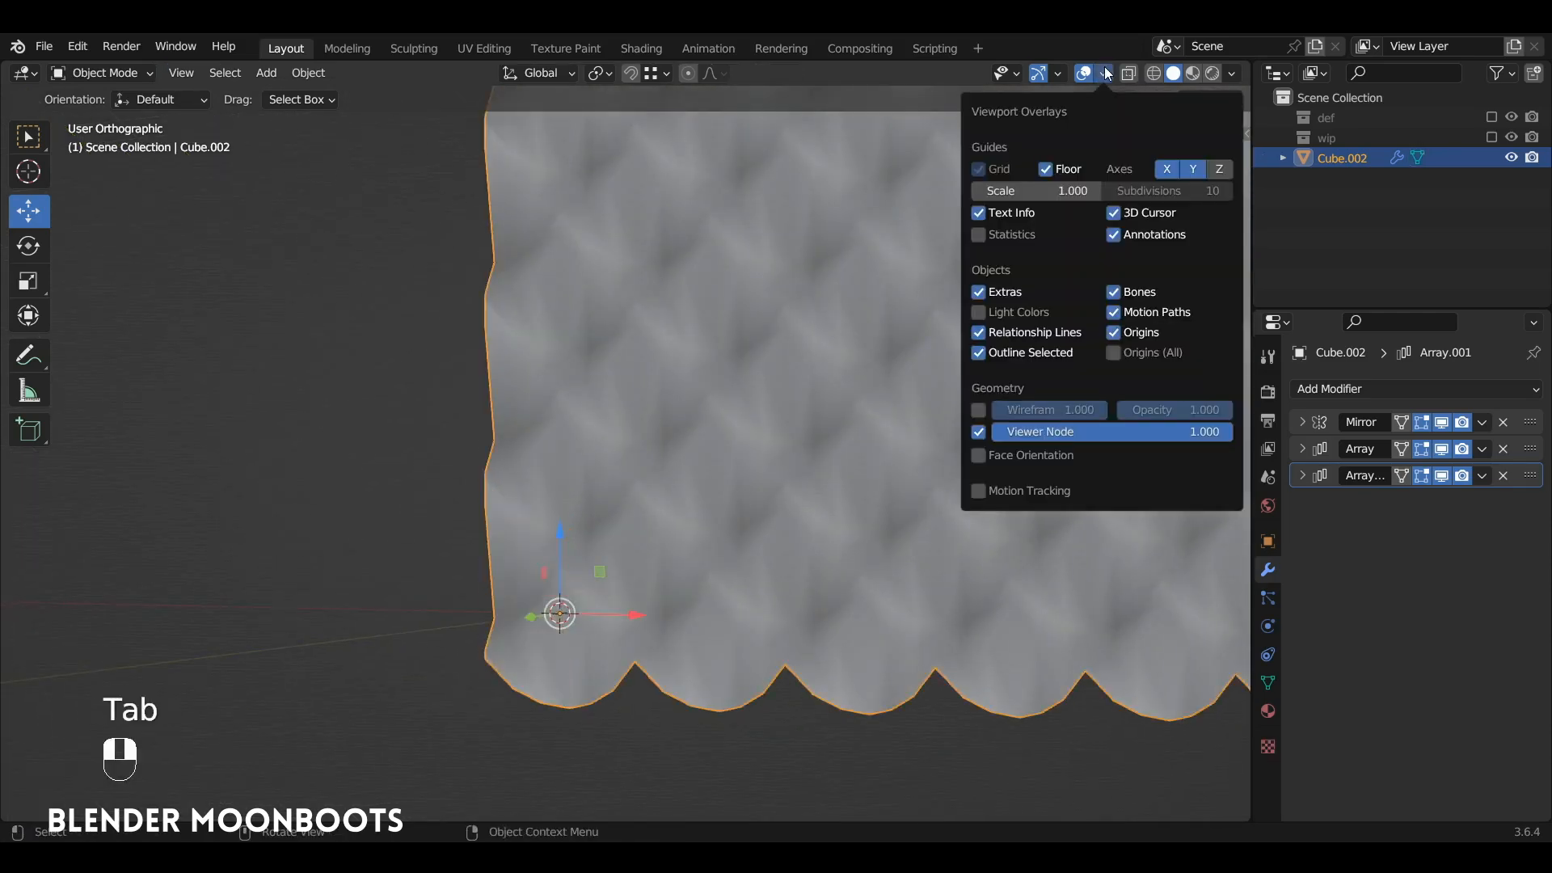
left_click(979, 456)
left_click(977, 457)
middle_click_drag(972, 457, 890, 450, "alt")
Step: Add a Subdivision Surface modifier to the scale pattern and set its viewport level to 2
left_click(1335, 386)
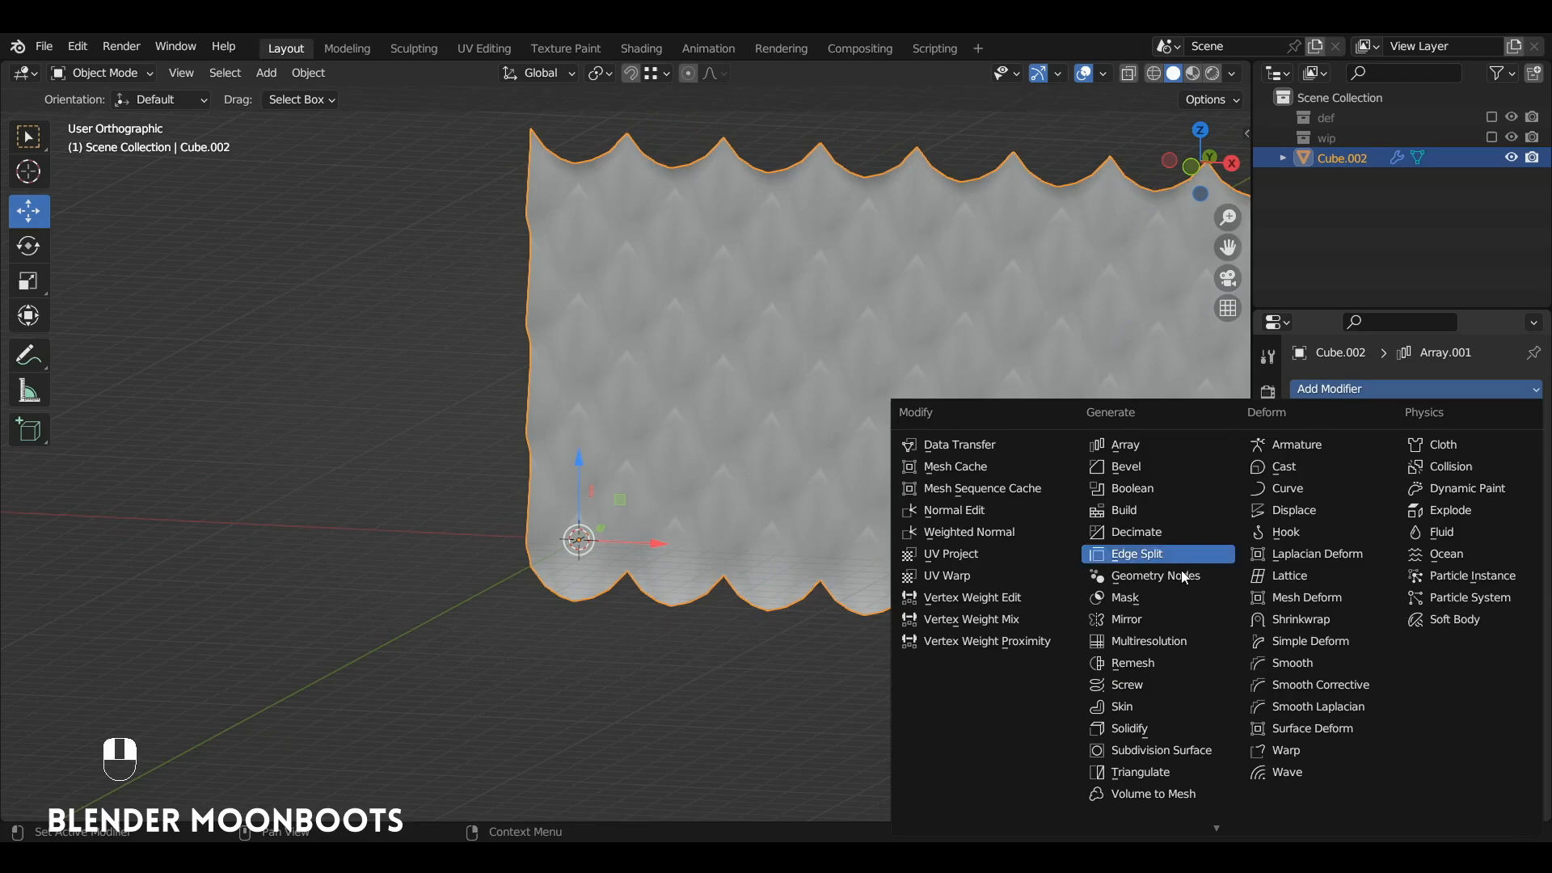
left_click(1205, 749)
middle_click_drag(1184, 705, 1204, 642, "alt")
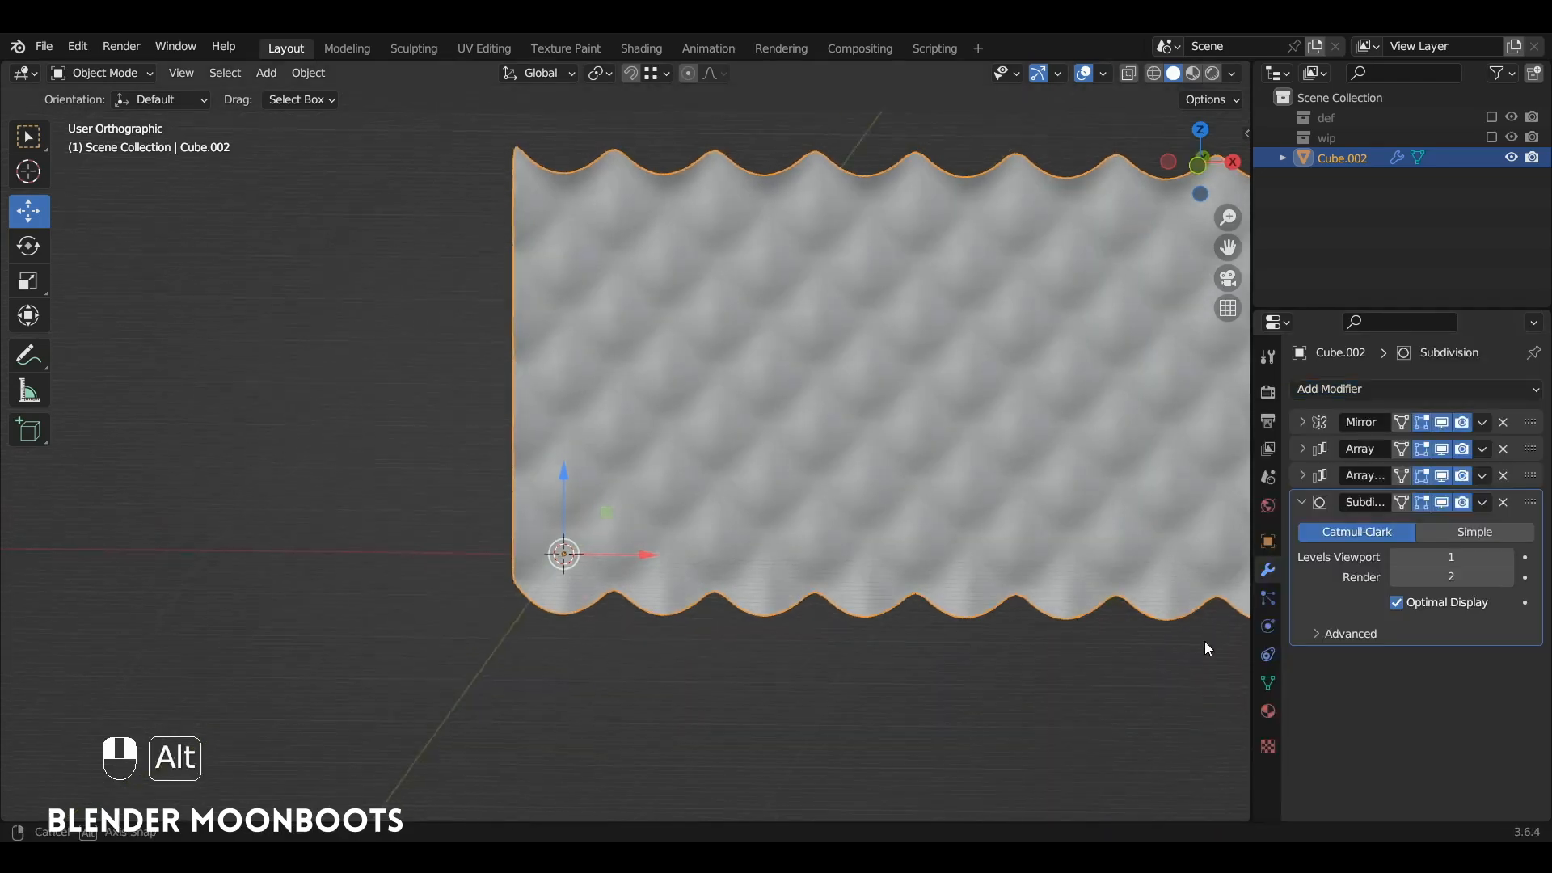
left_click(1509, 557)
Step: Enter Edit Mode with nothing selected and hide the Subdivision modifier's effect in the viewport
mouse_move(922, 523)
middle_mouse_down("alt")
mouse_move(874, 501)
mouse_move(890, 533)
mouse_move(838, 537)
mouse_move(843, 456)
mouse_move(920, 381)
mouse_move(890, 437)
middle_mouse_up("alt")
key("Tab")
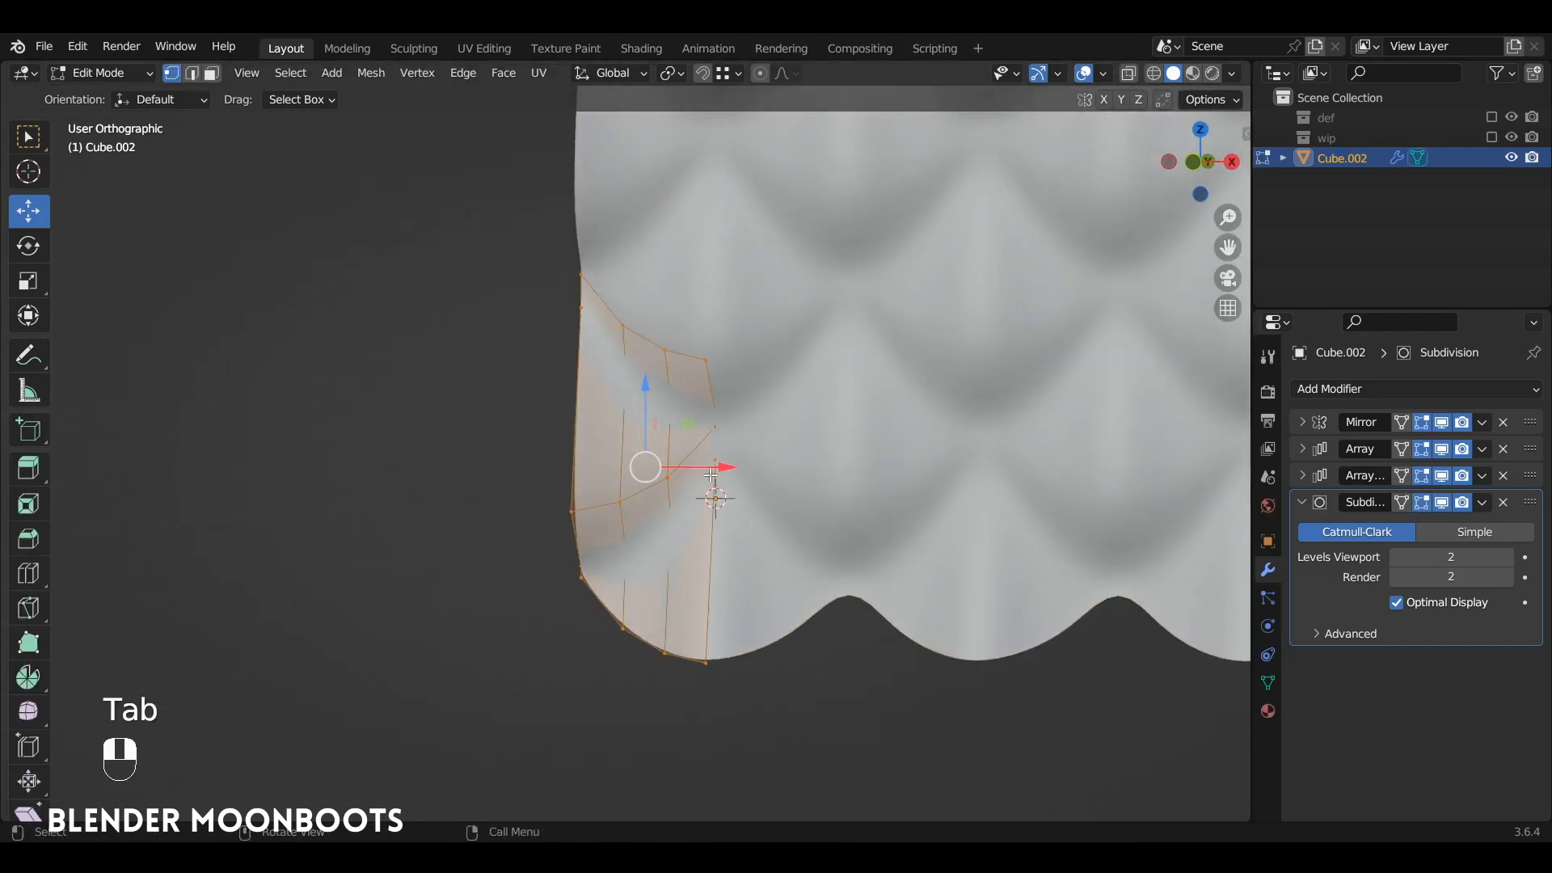
key("a")
key("a")
middle_click_drag(1040, 483, 1164, 501, "alt")
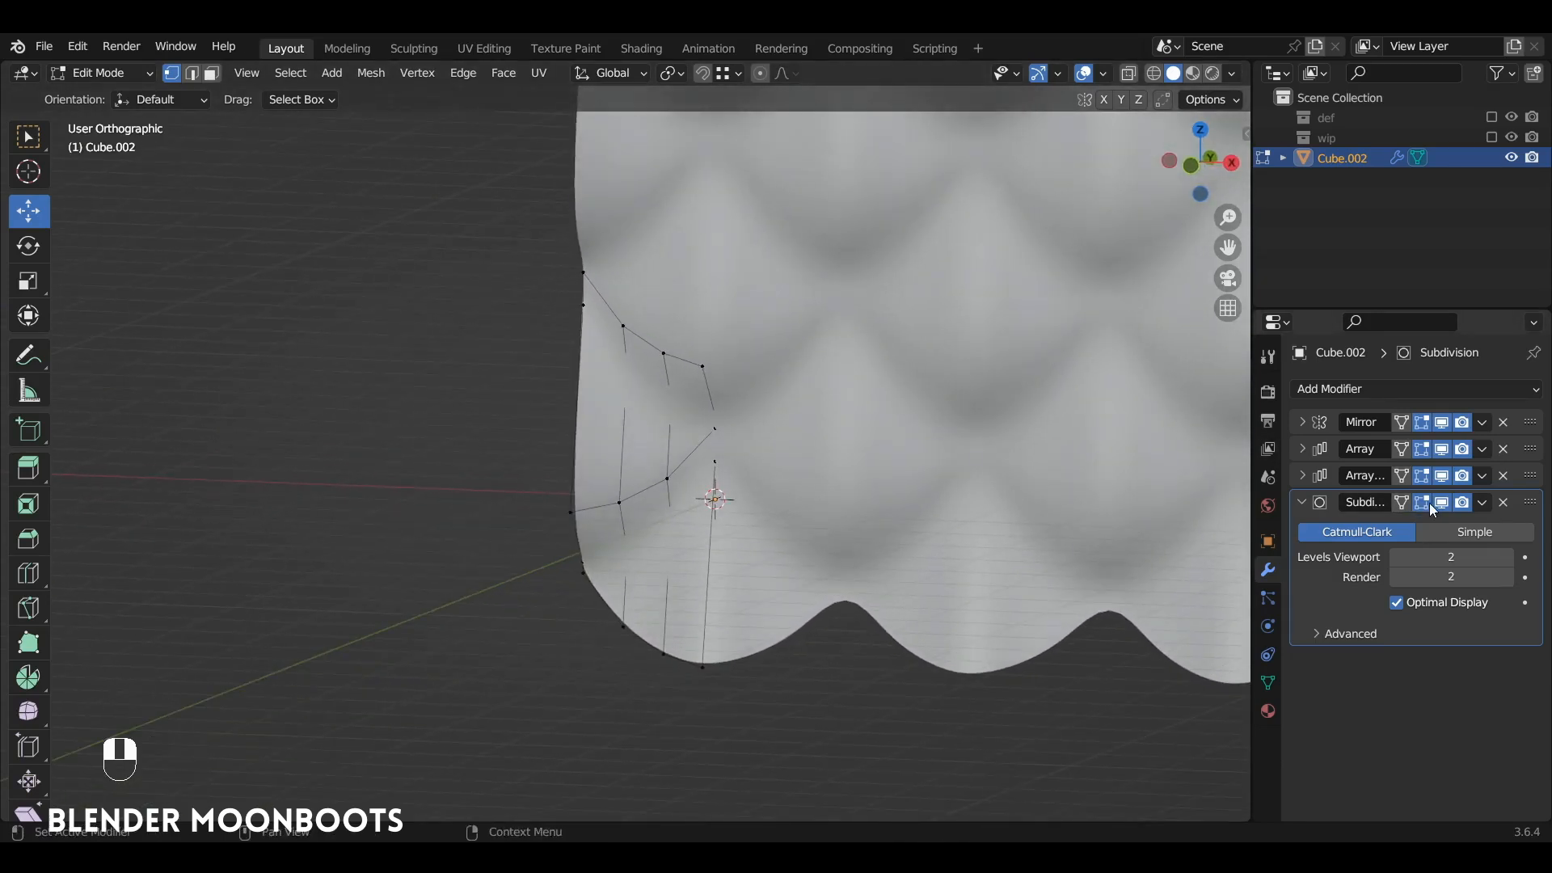
left_click(1439, 505)
Step: Add two horizontal loop cuts to the strip, one just above the scale ridge (factor about 0.80) and one near the lower edge (about 0.78)
middle_click_drag(700, 485, 721, 426, "alt")
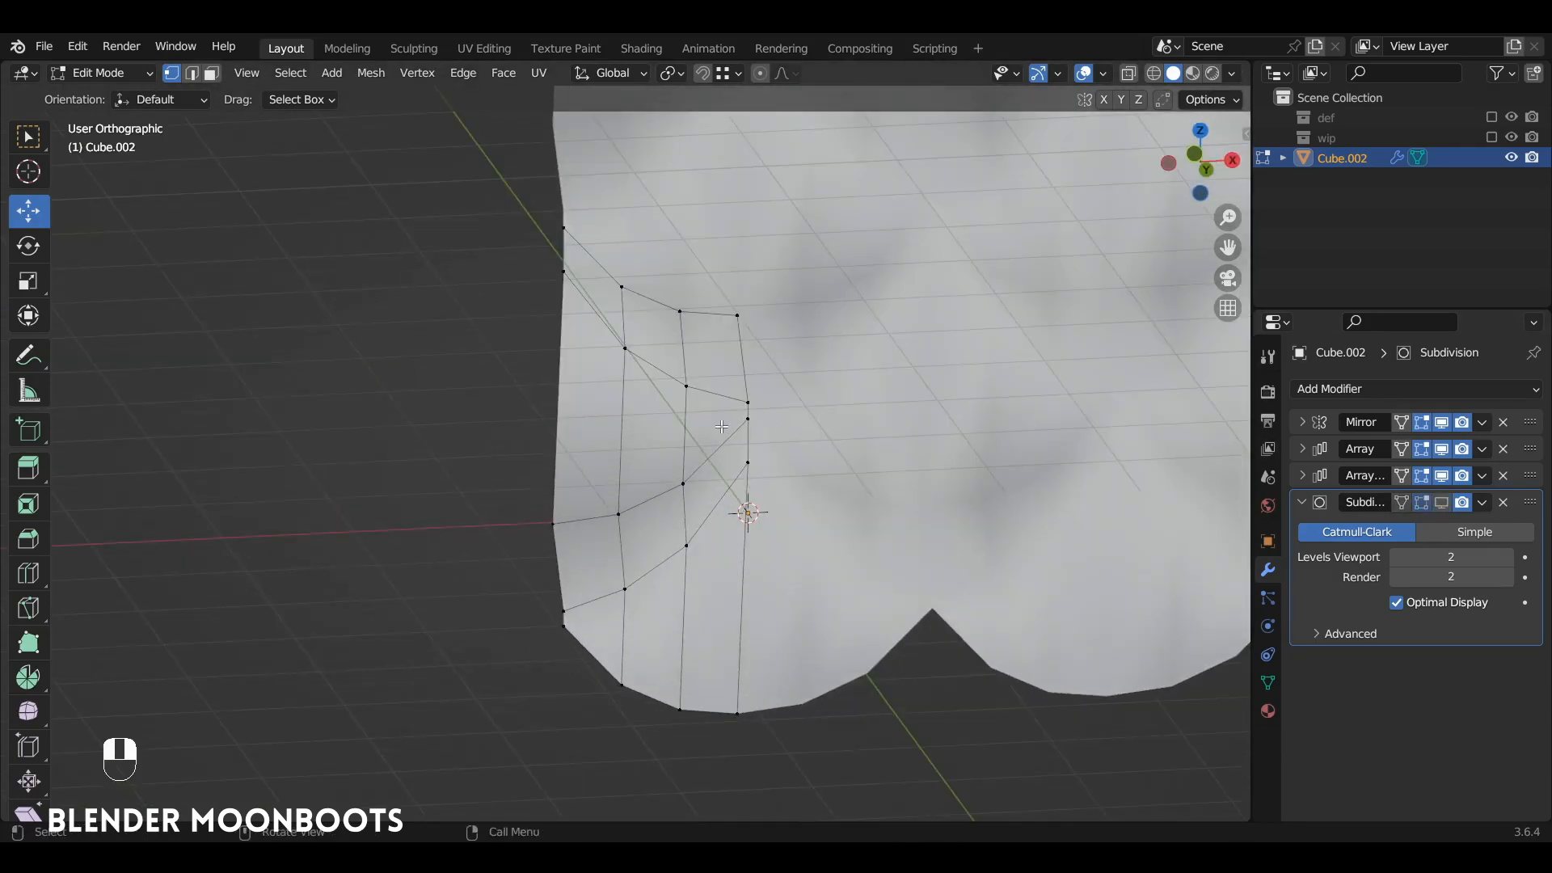
key("ctrl")
key("ctrl+r")
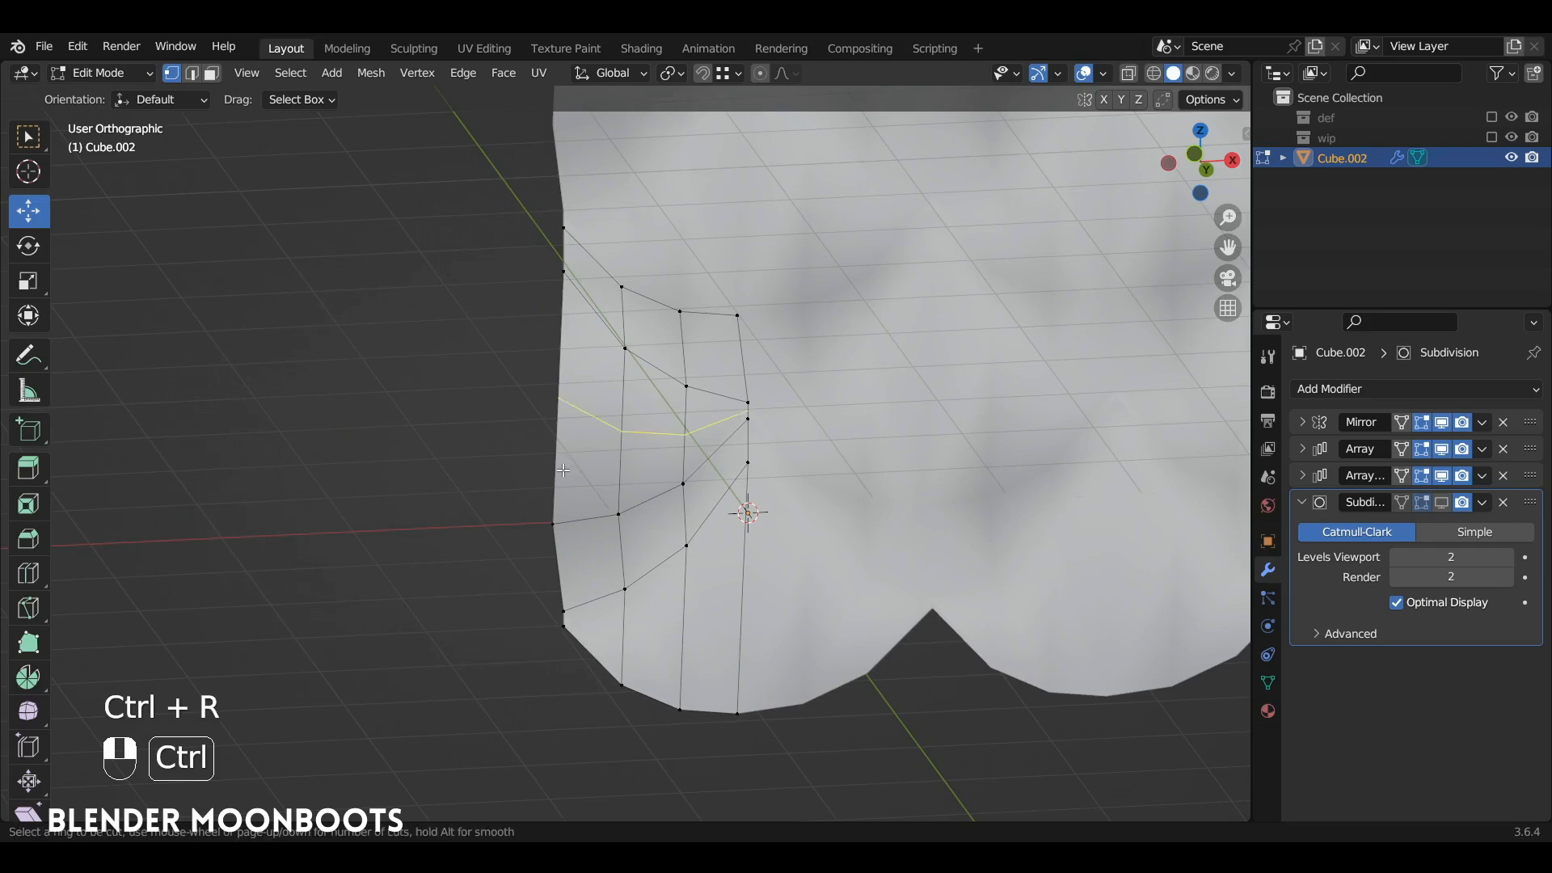
left_click(565, 481)
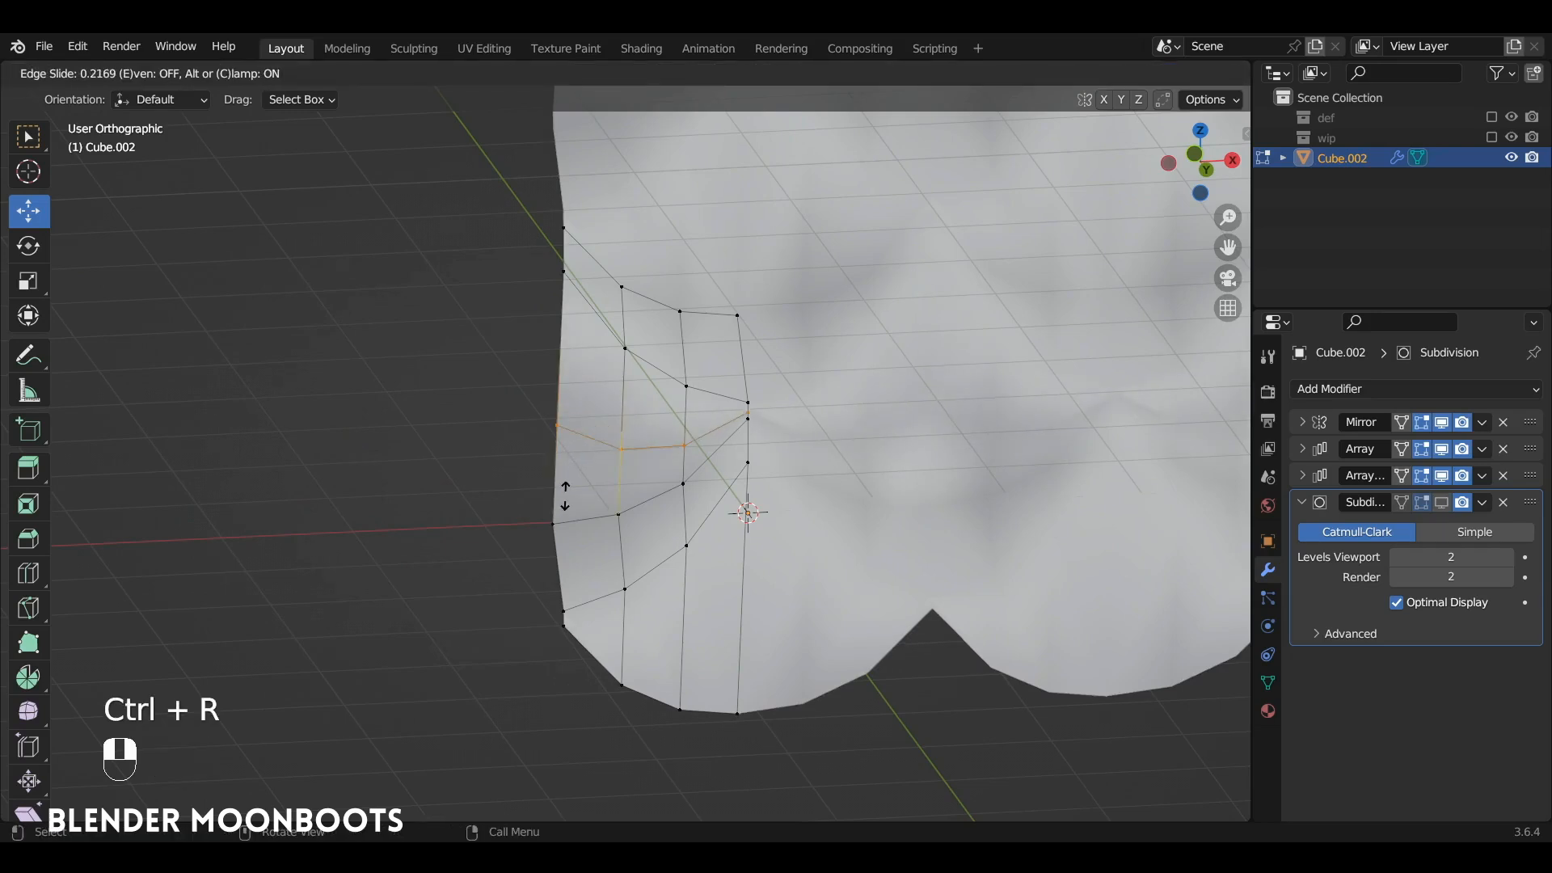
left_click(576, 570)
key("ctrl+r")
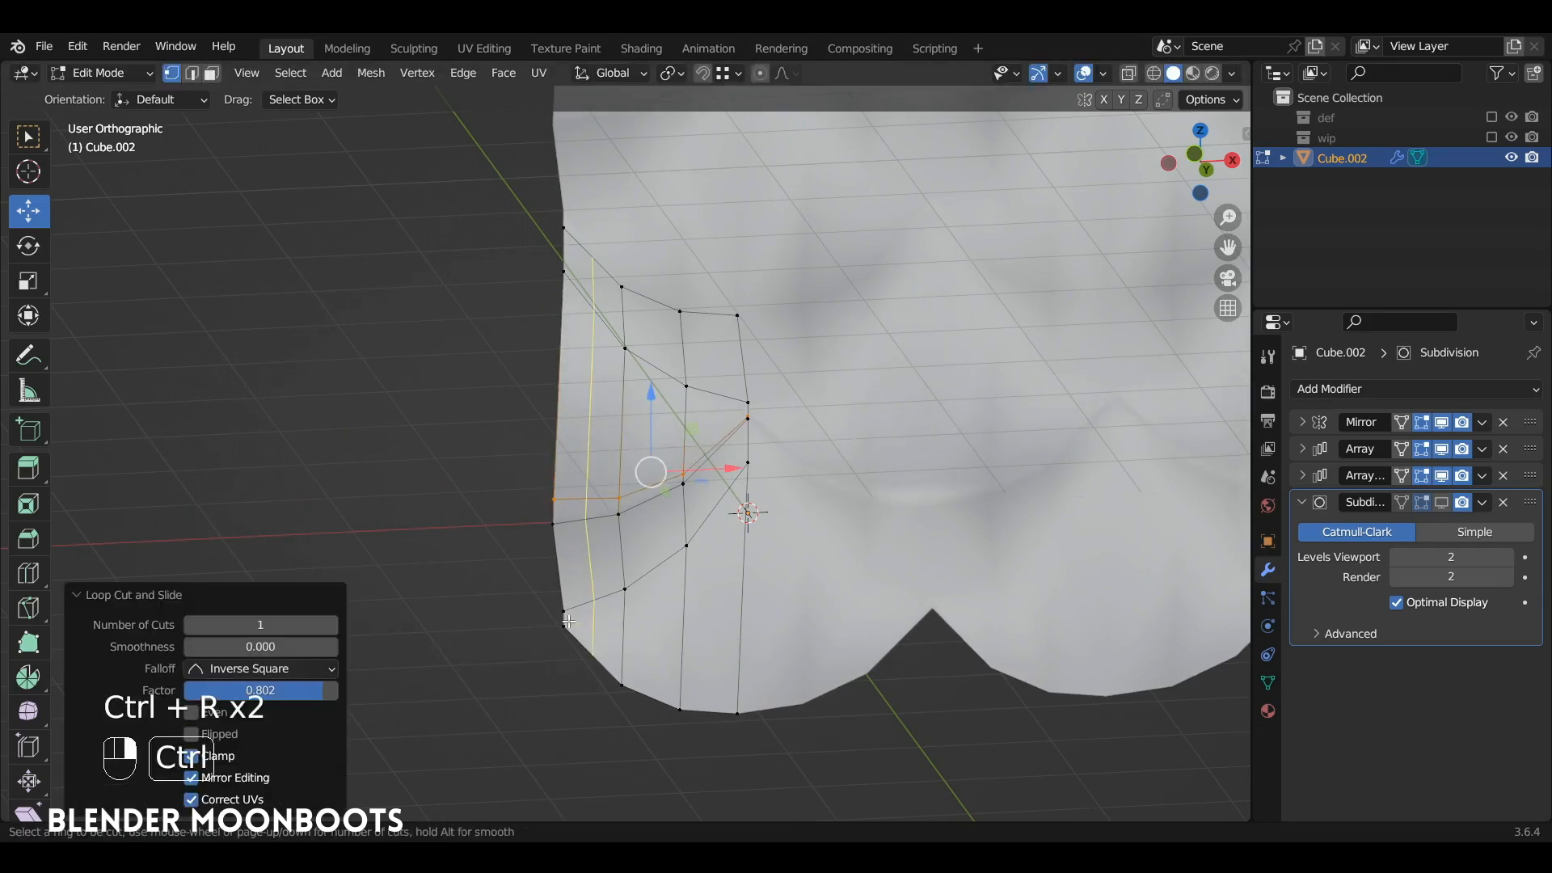
left_click(622, 641)
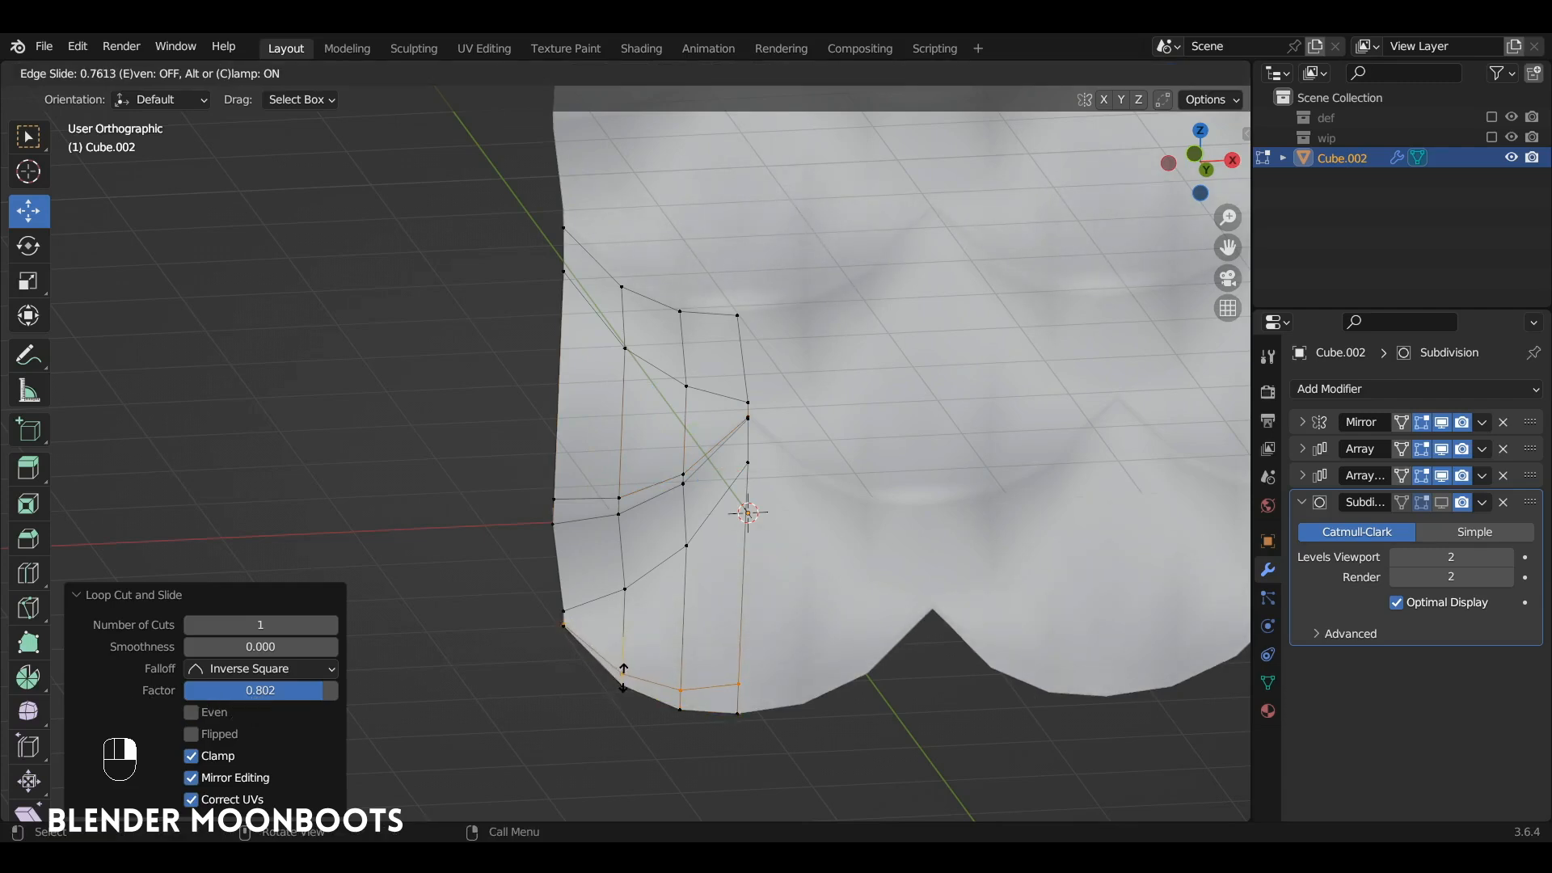
left_click(624, 676)
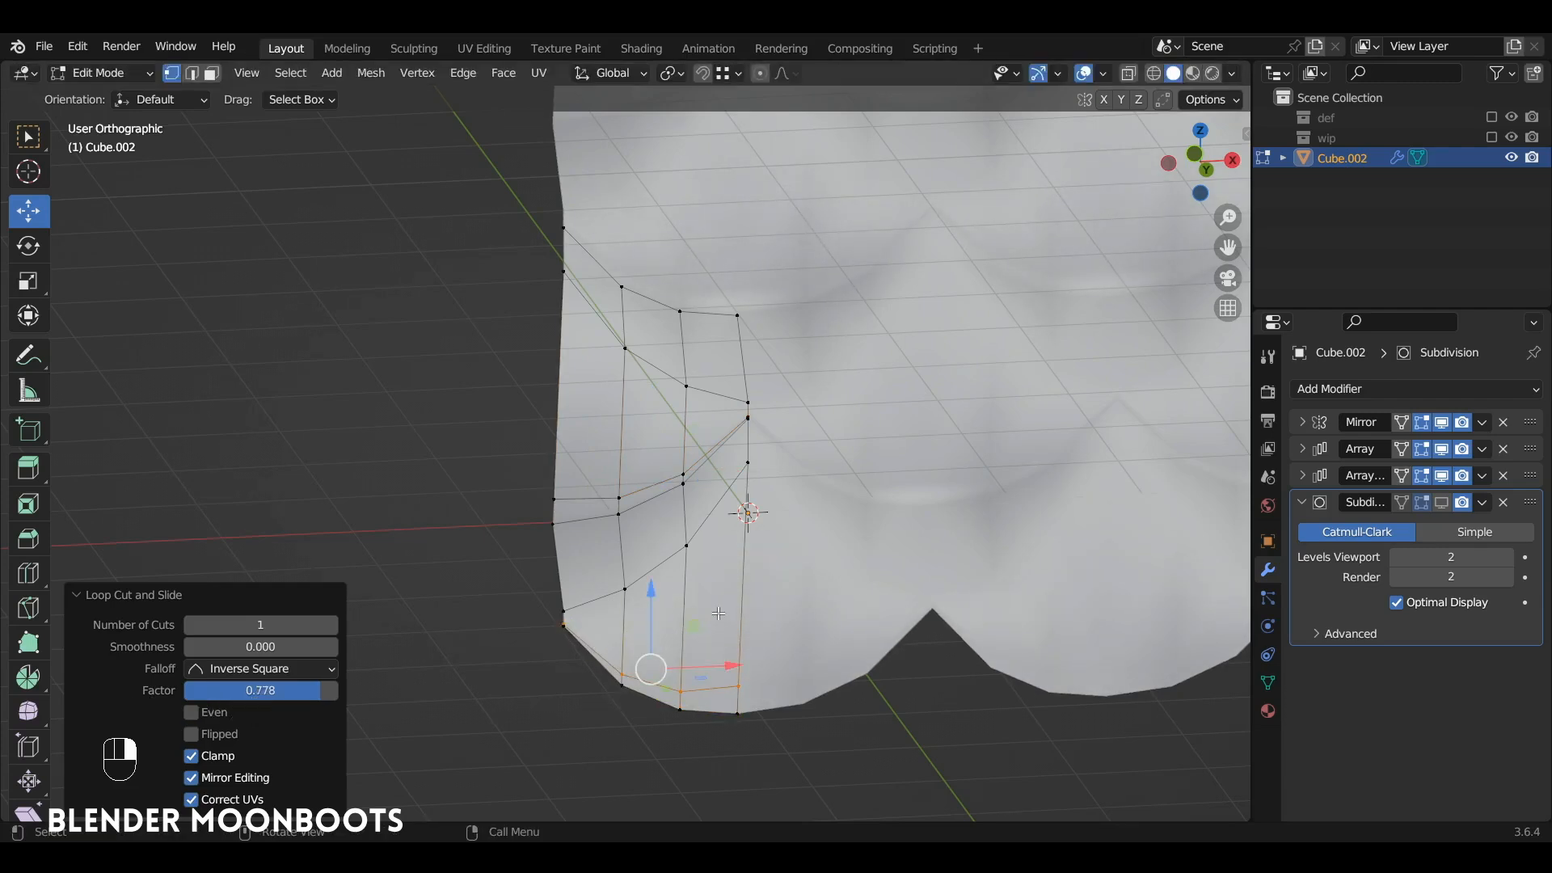
Step: Return to Object Mode, show the subdivision in the viewport and inspect the shape of the scale edges up close
key("Tab")
left_click(1441, 502)
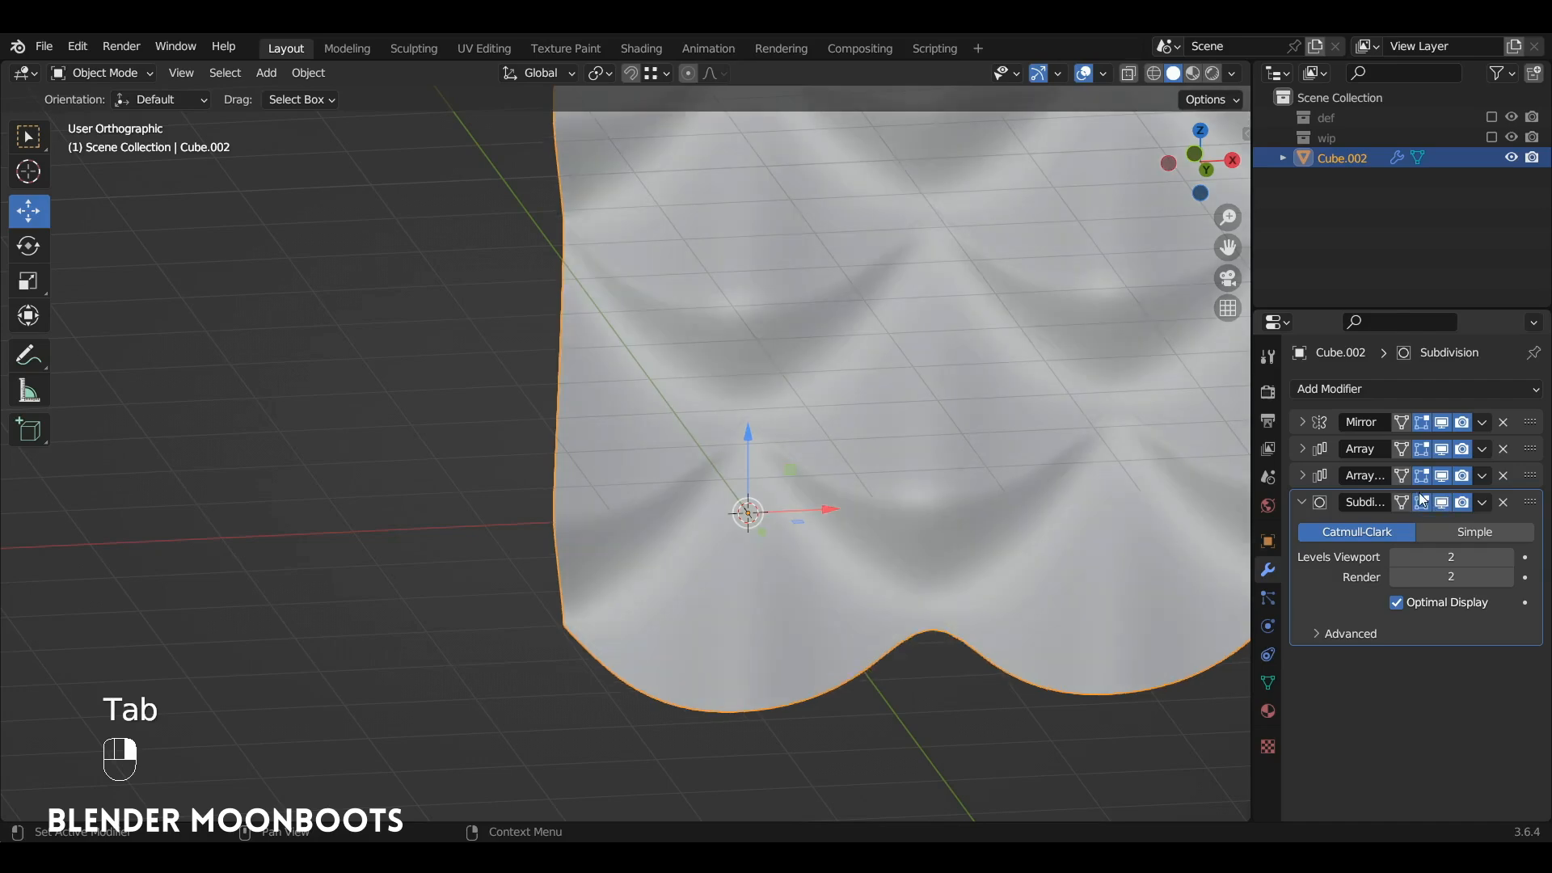
left_click_drag(939, 460, 837, 374, "alt")
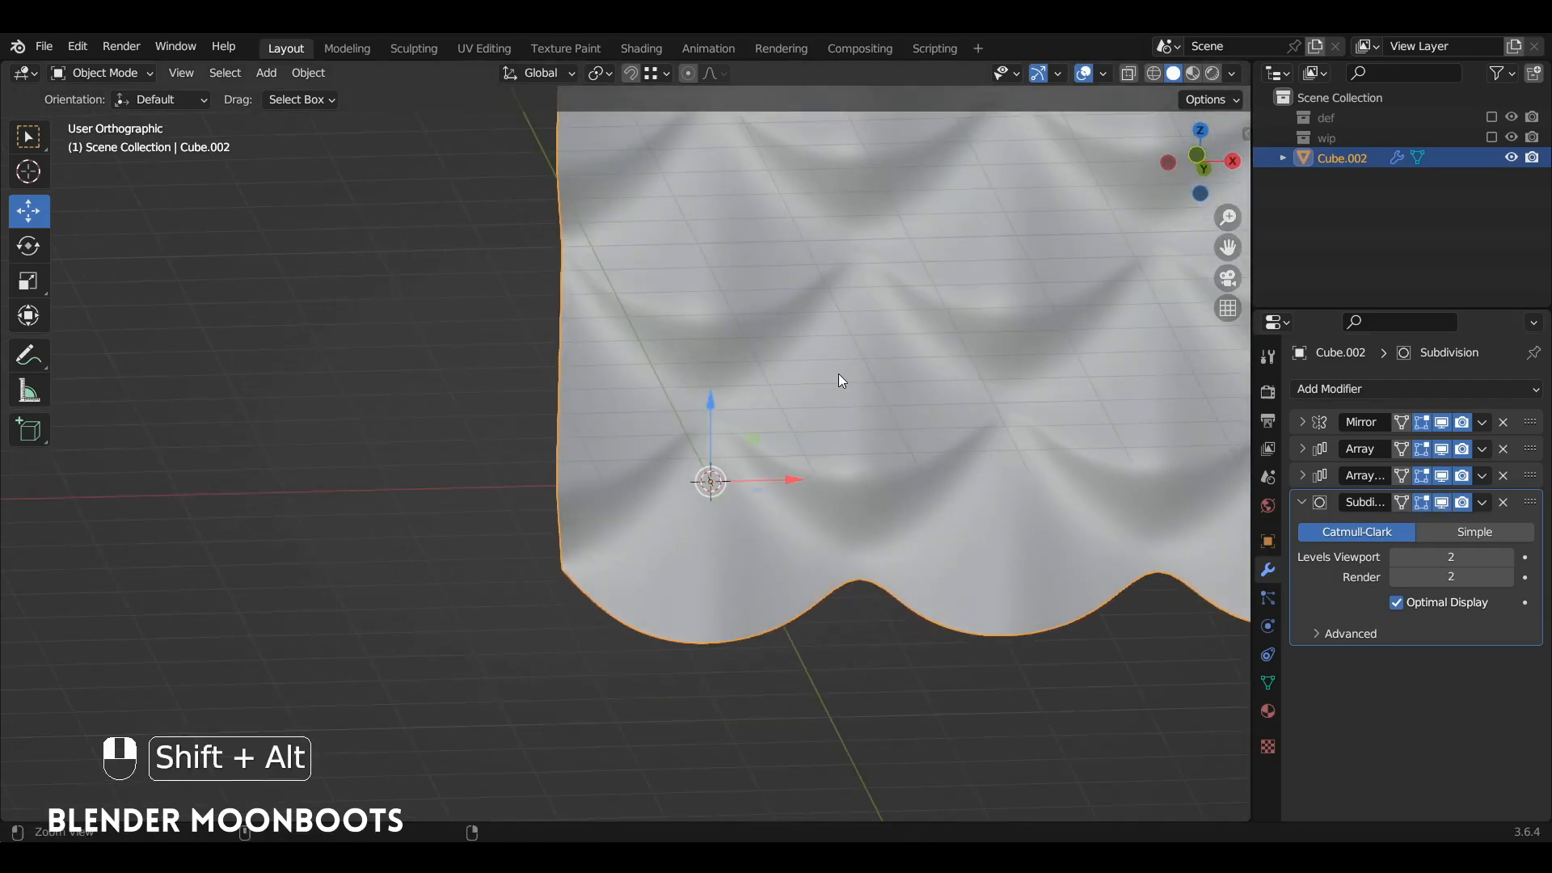
left_click_drag(716, 244, 856, 390, "ctrl+alt")
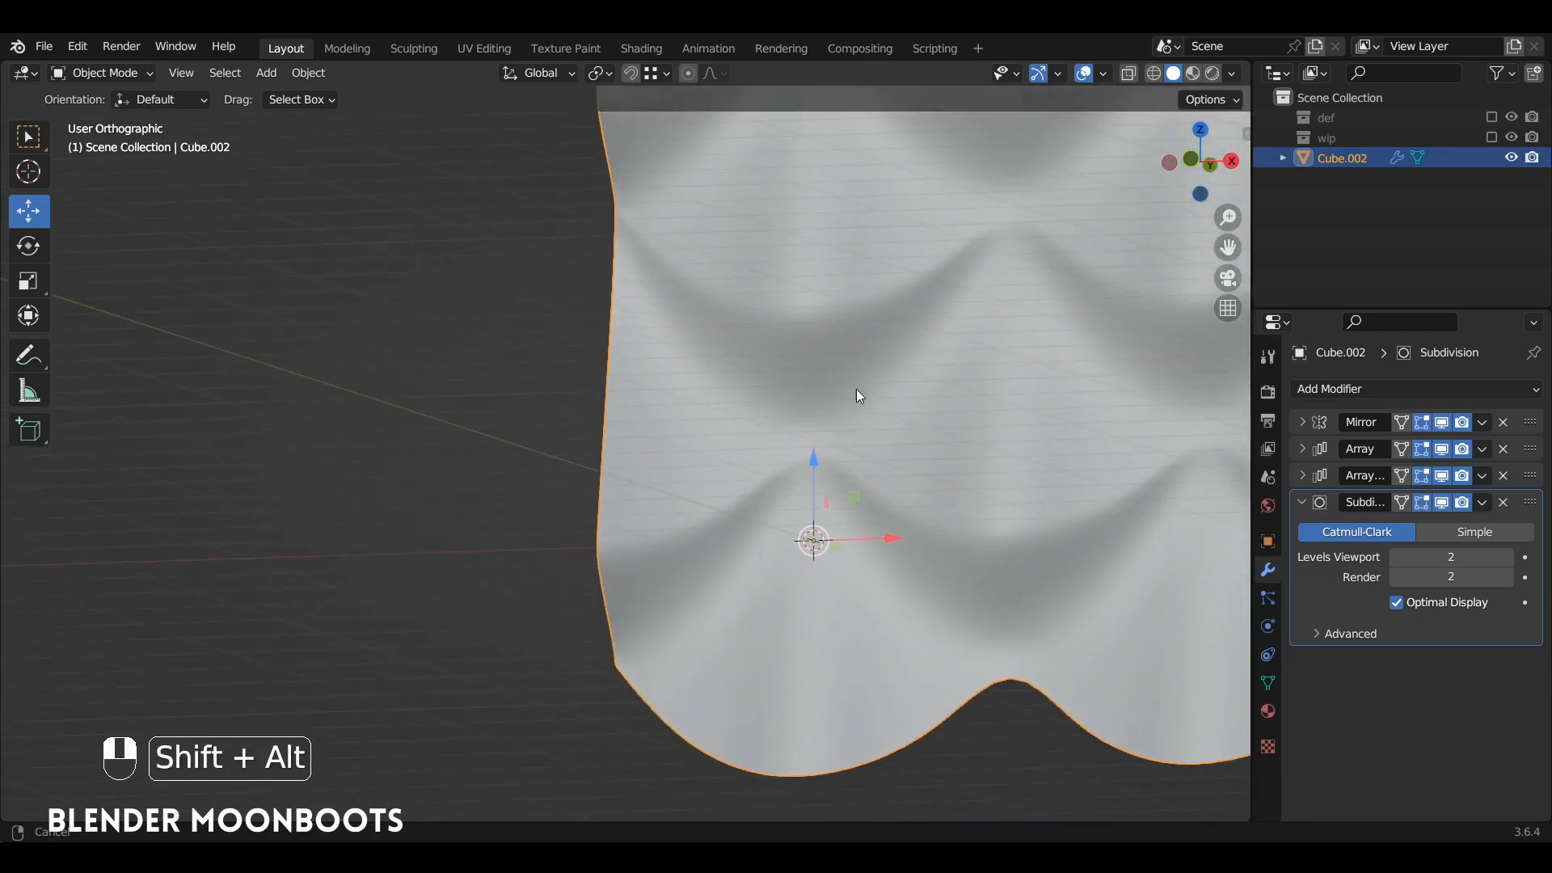
Step: With subdivision hidden in Edit Mode, add vertical loop cuts near the strip's outer side (factor about -0.68) and near the mirror seam (about 0.46)
key("Tab")
left_click(1443, 503)
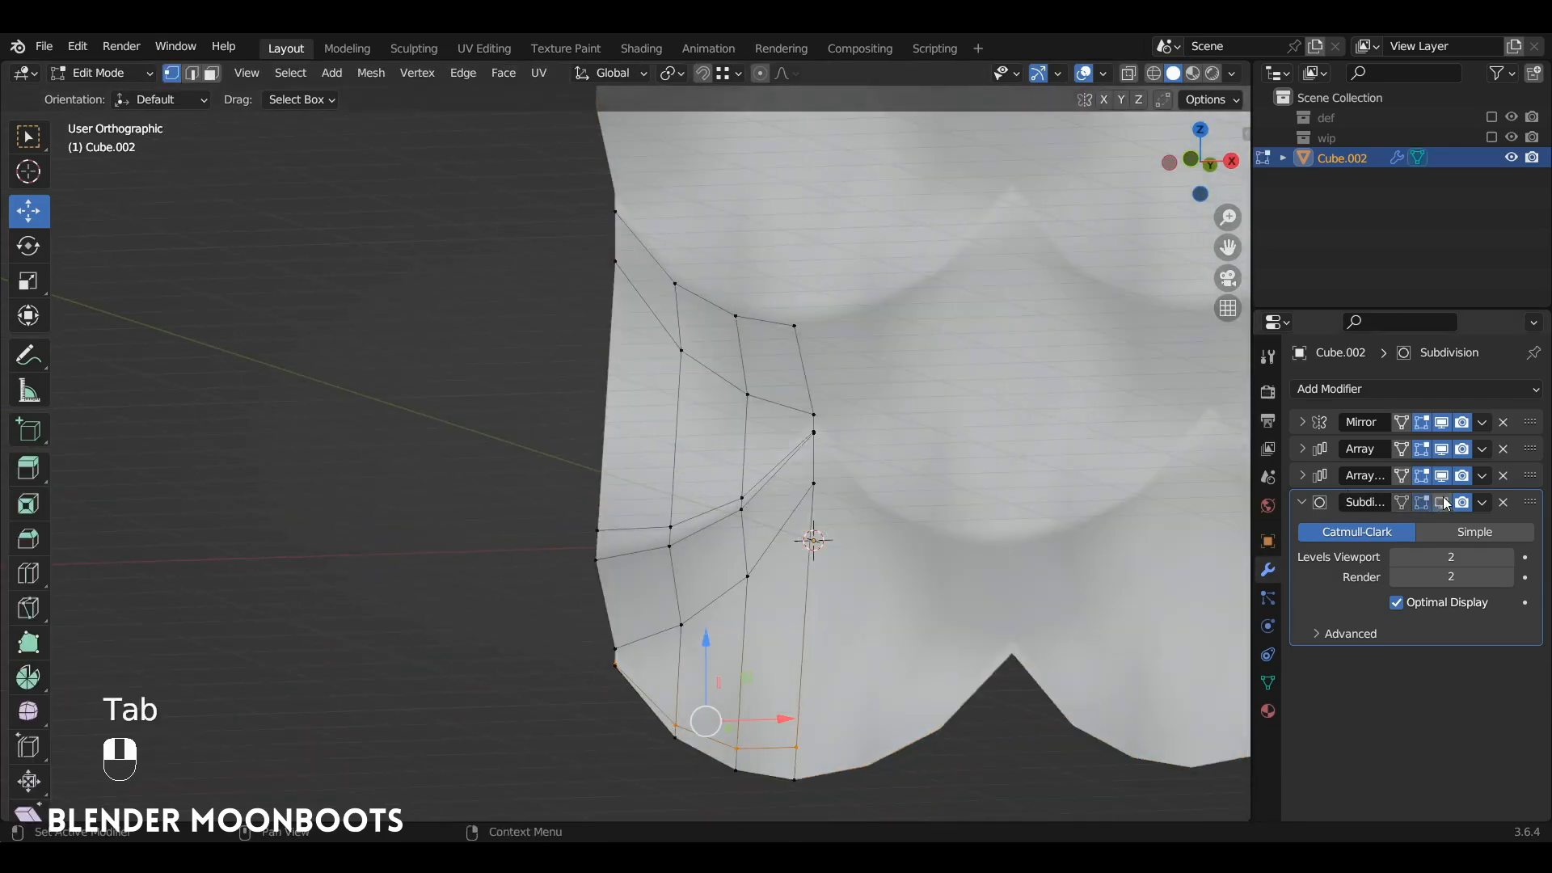
key("ctrl+r")
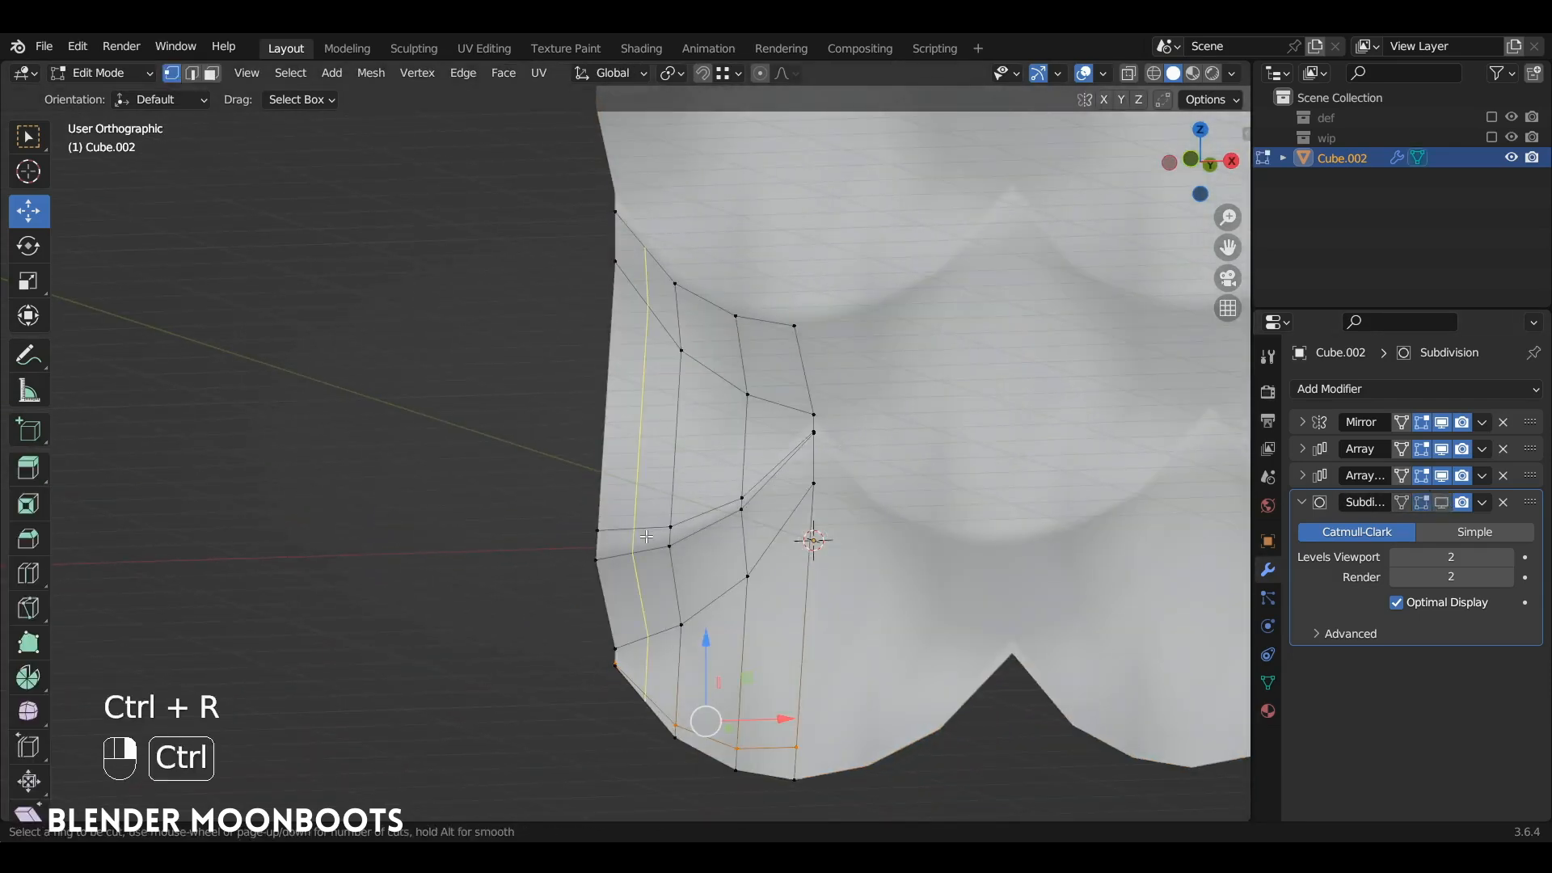
left_click(644, 536)
left_click(621, 542)
key("ctrl+r")
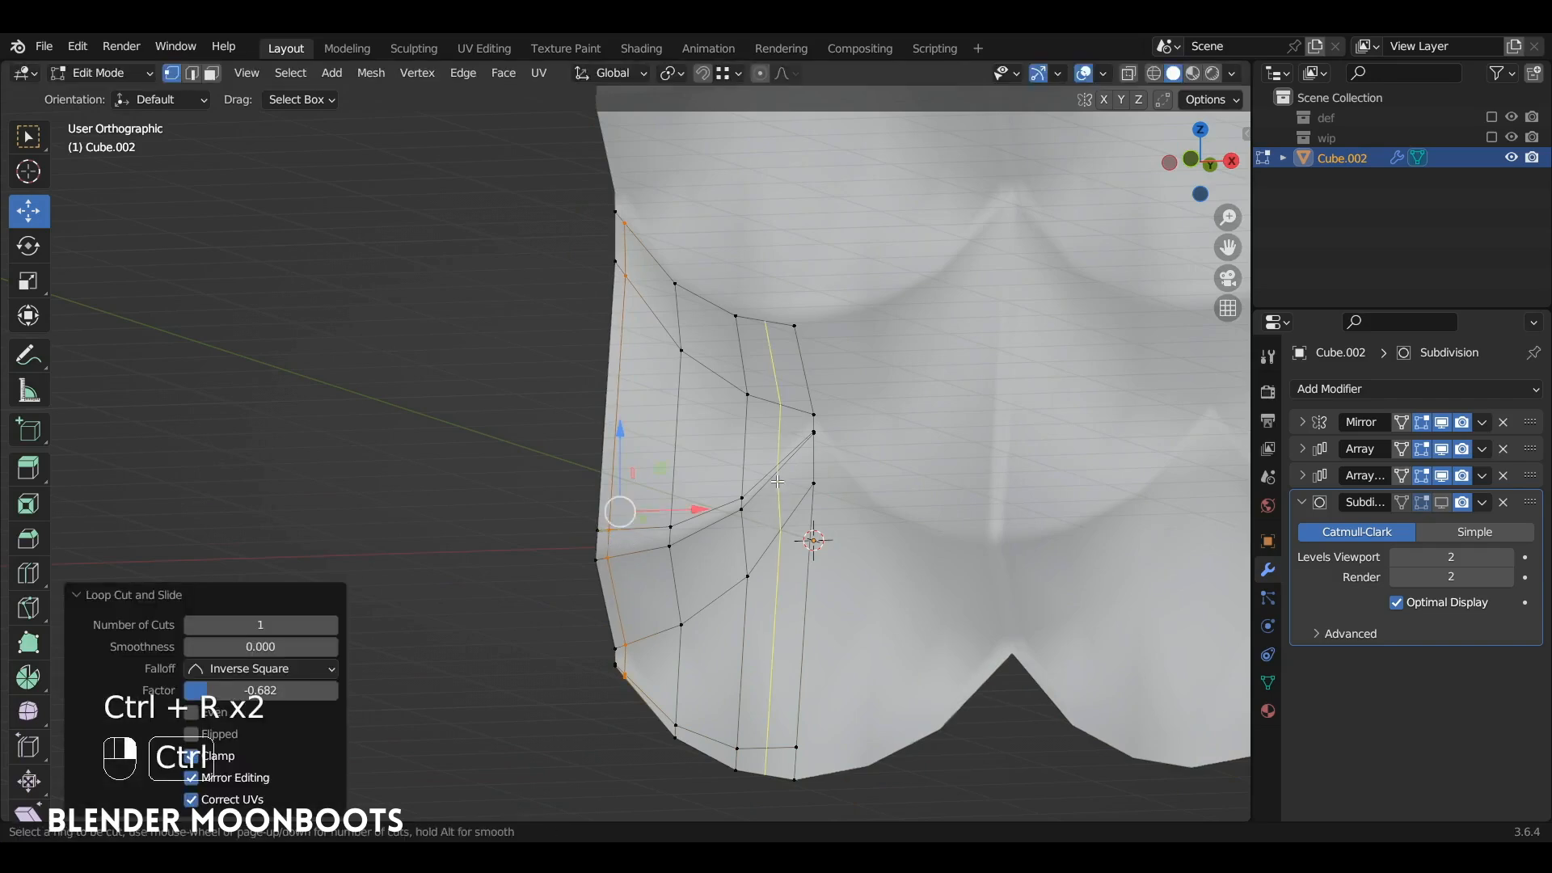
left_click(779, 493)
left_click(815, 482)
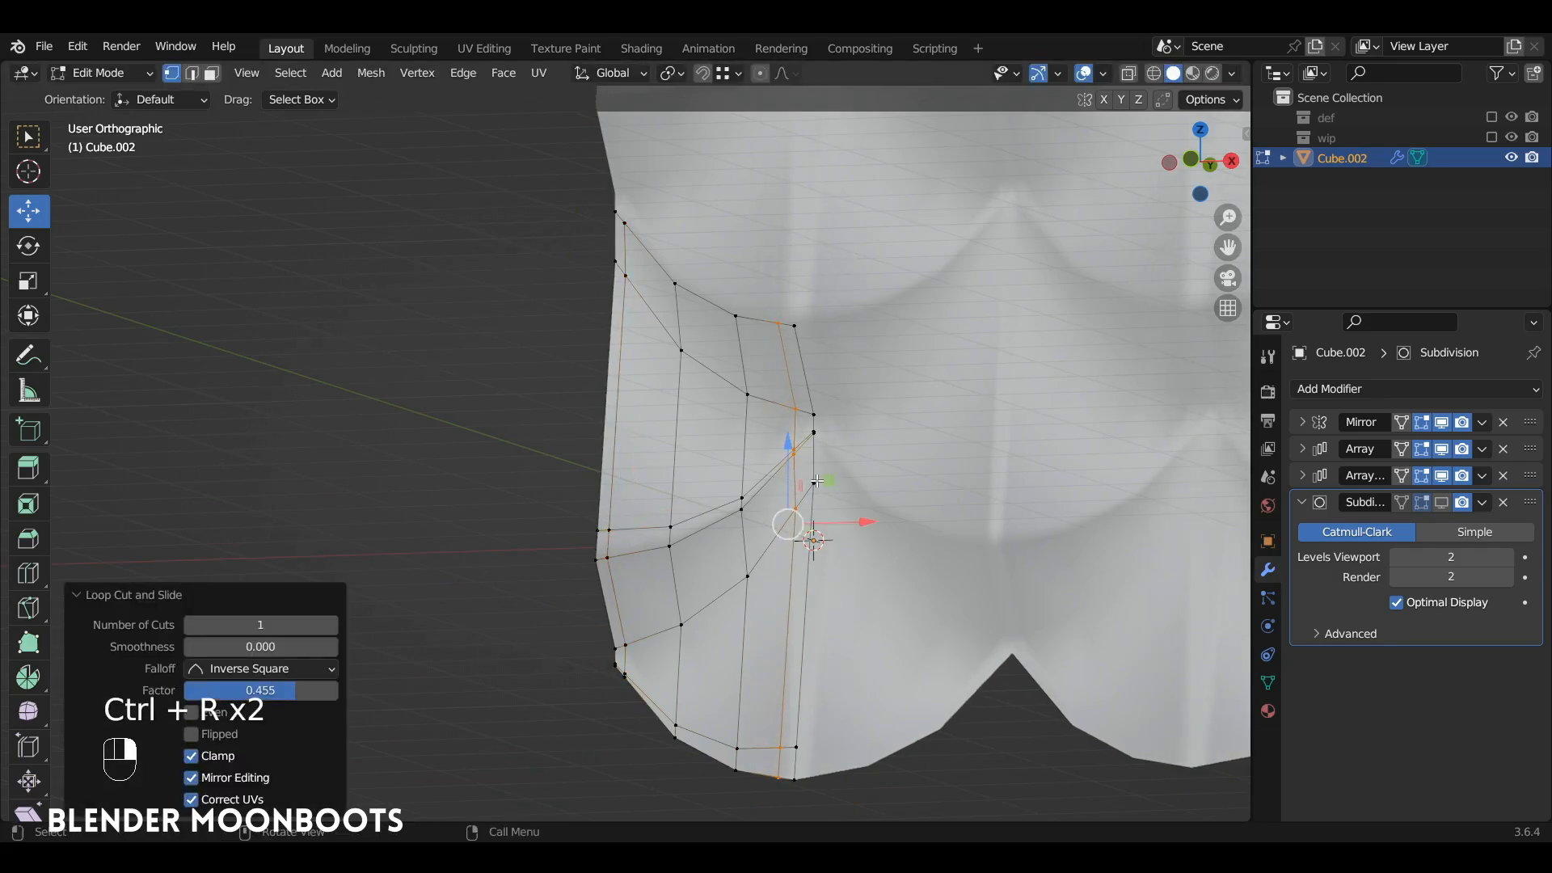
mouse_move(815, 483)
middle_mouse_down("alt")
mouse_move(875, 472)
mouse_move(874, 519)
middle_mouse_up("alt")
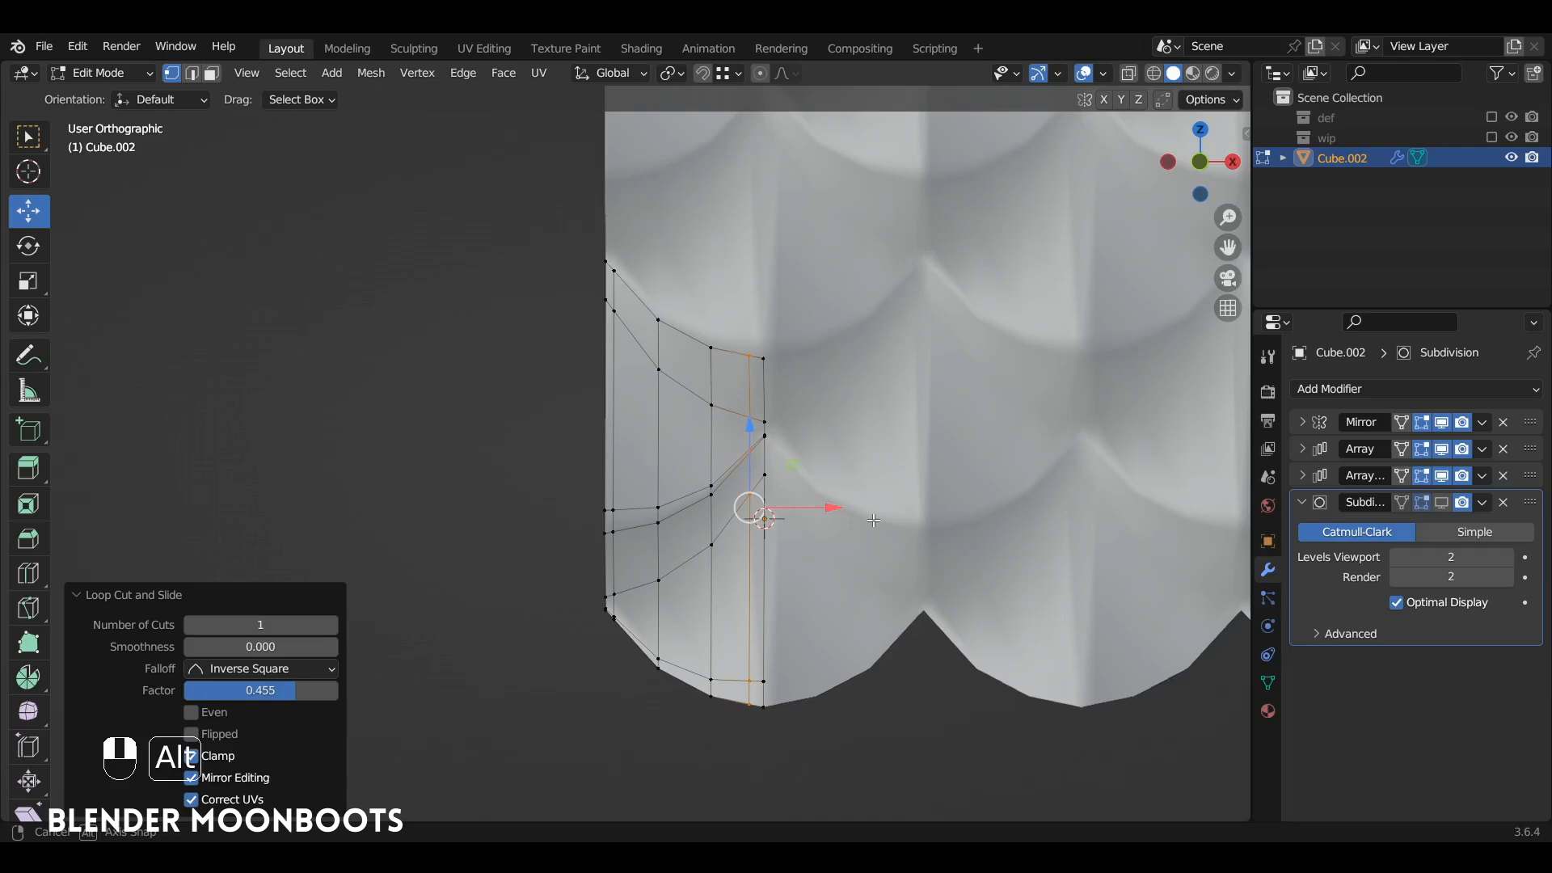
Step: Show the Subdivision modifier in the viewport again in Object Mode and view the sharpened scales
key("Tab")
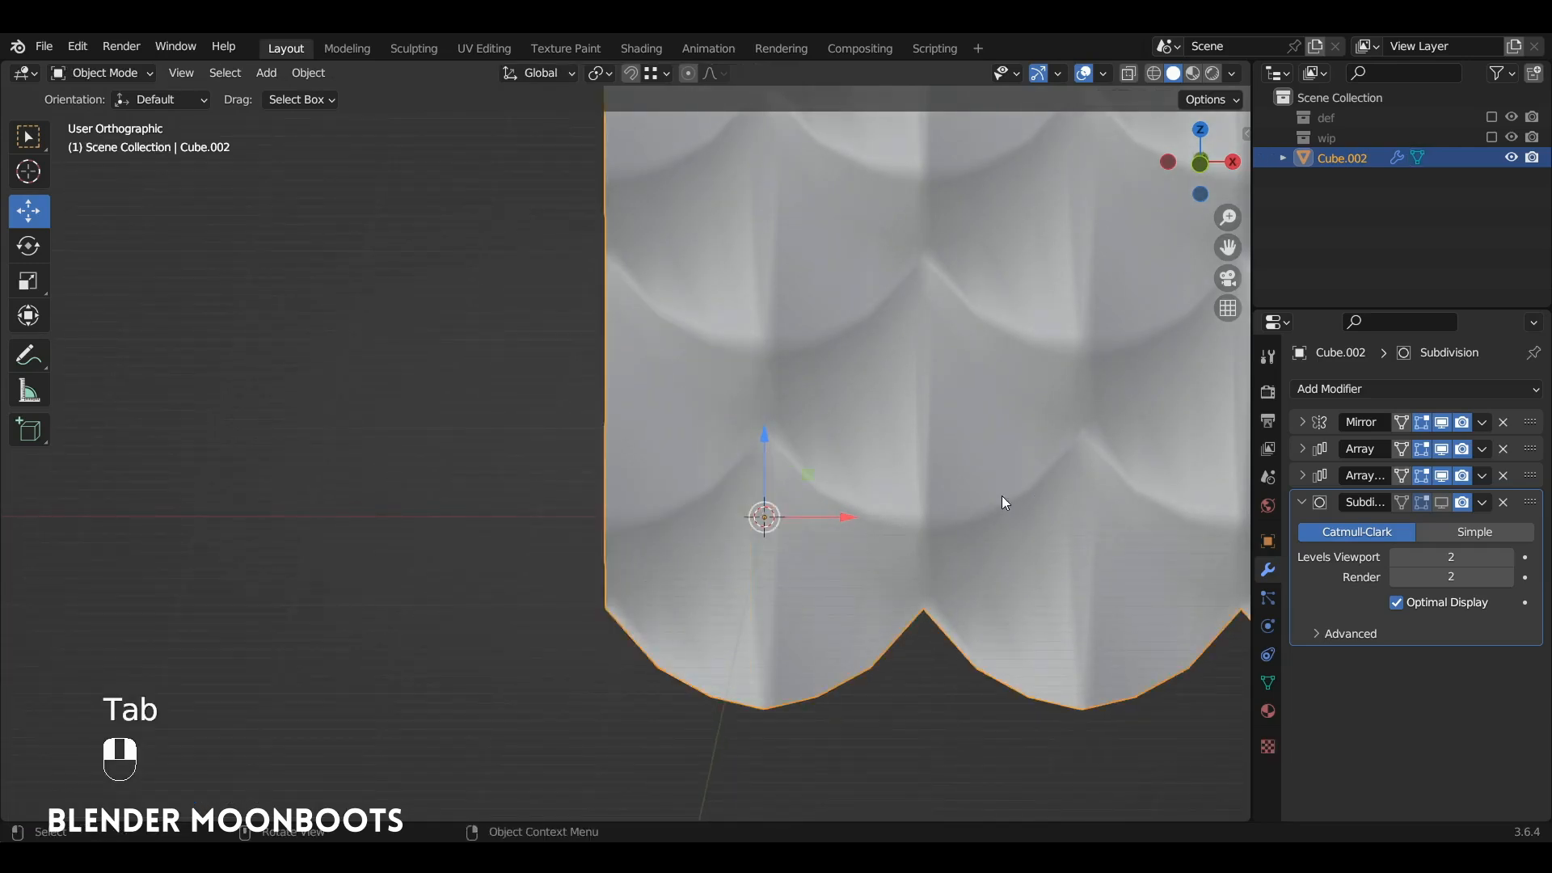
left_click(1442, 503)
left_click_drag(914, 449, 685, 399, "alt+shift")
Step: Scale the whole strip along Y by about 1.5 in Edit Mode to deepen the scales, and return to Object Mode
key("Tab")
key("a")
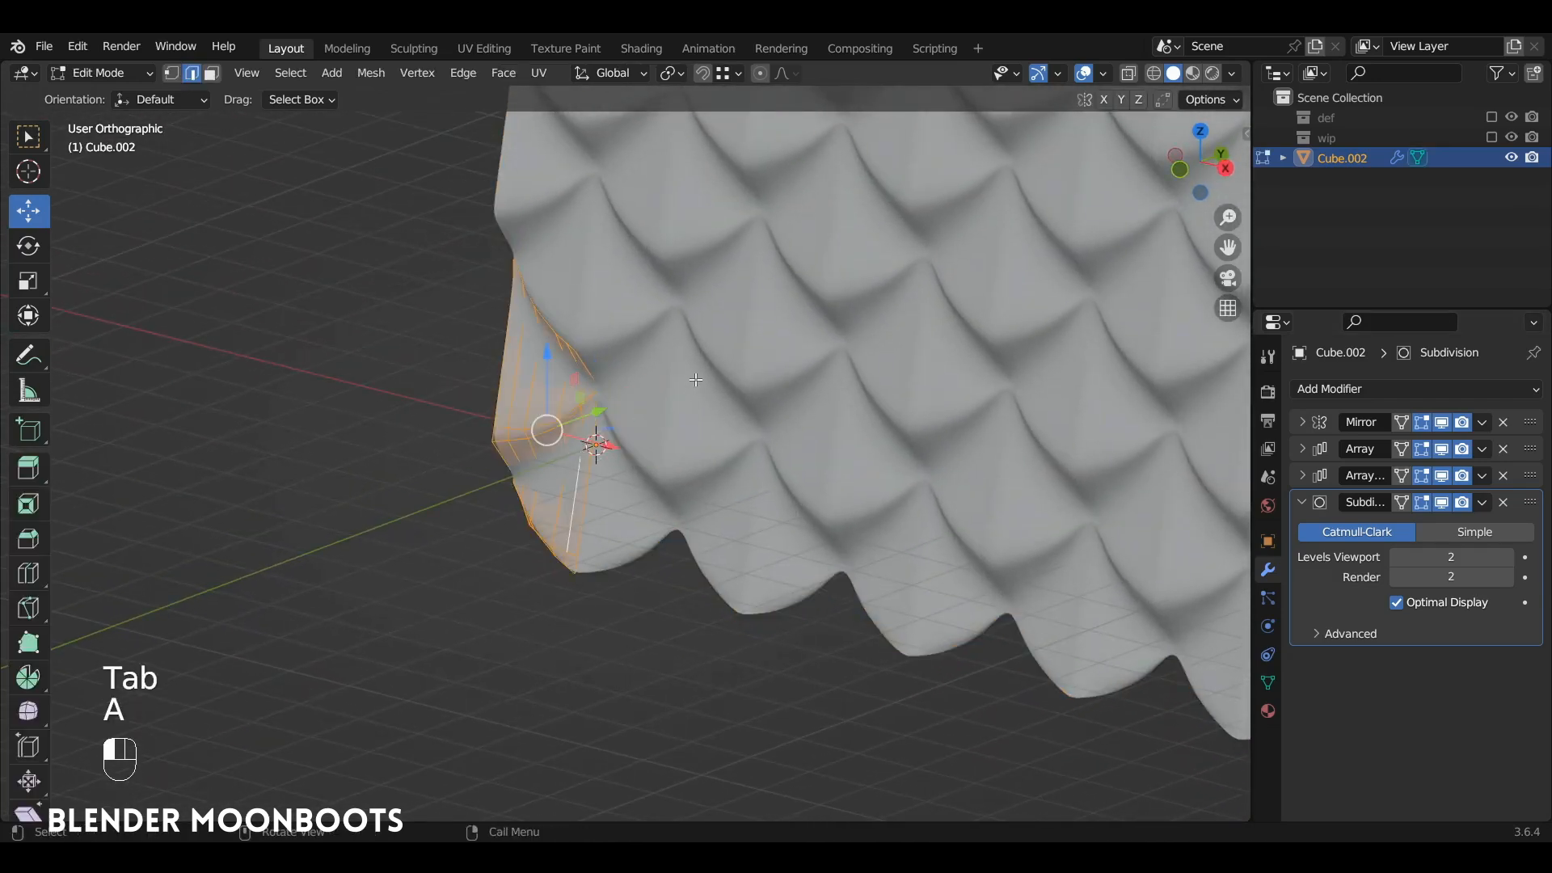
key("s")
key("y")
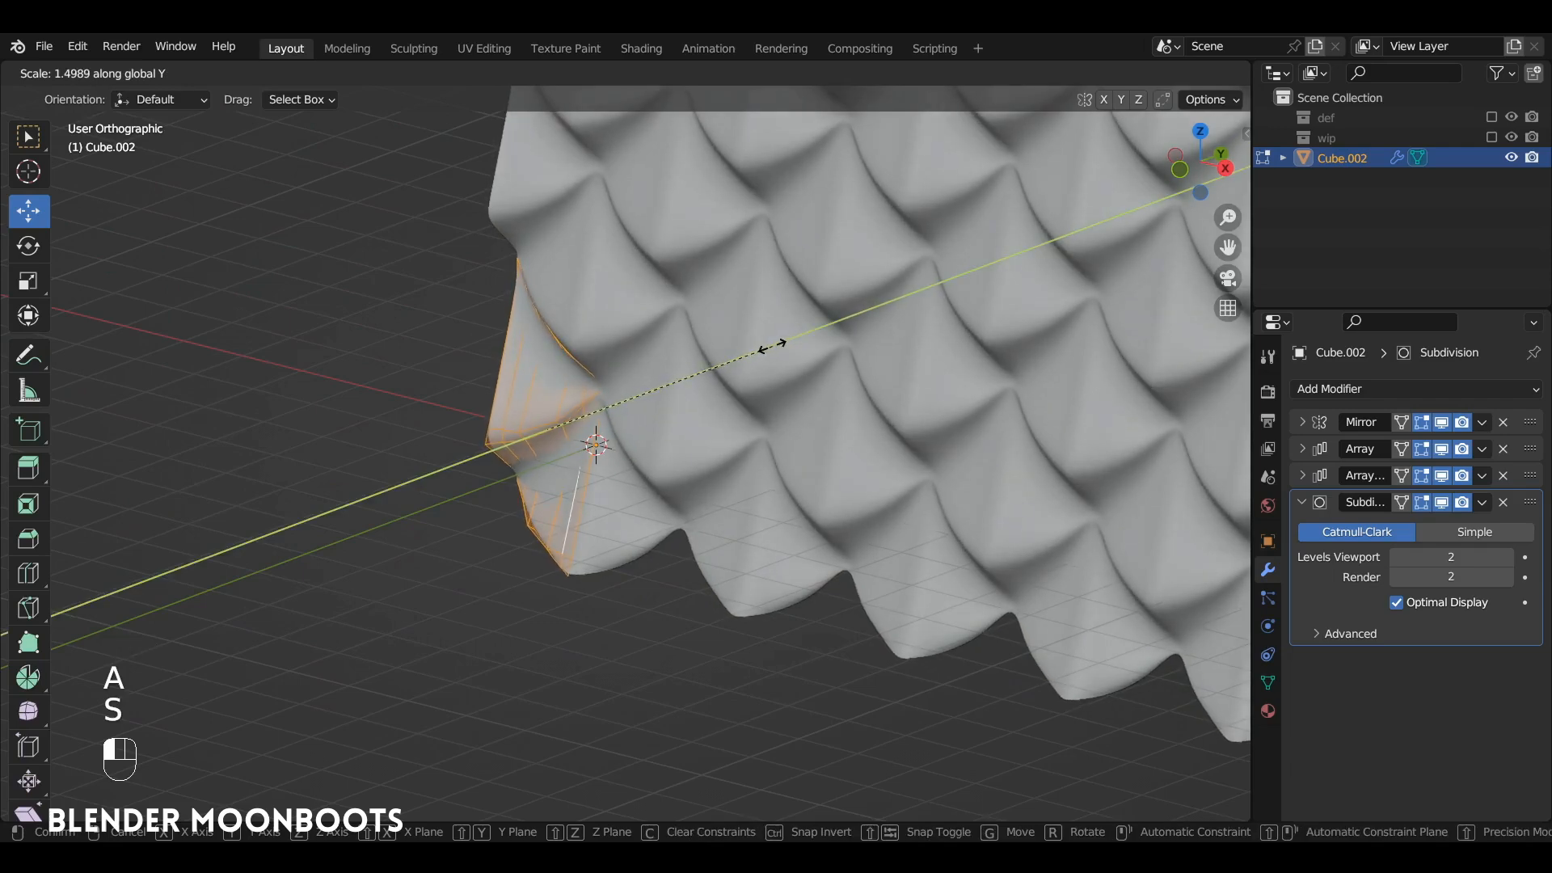
left_click(758, 350)
left_click_drag(758, 350, 840, 515, "alt")
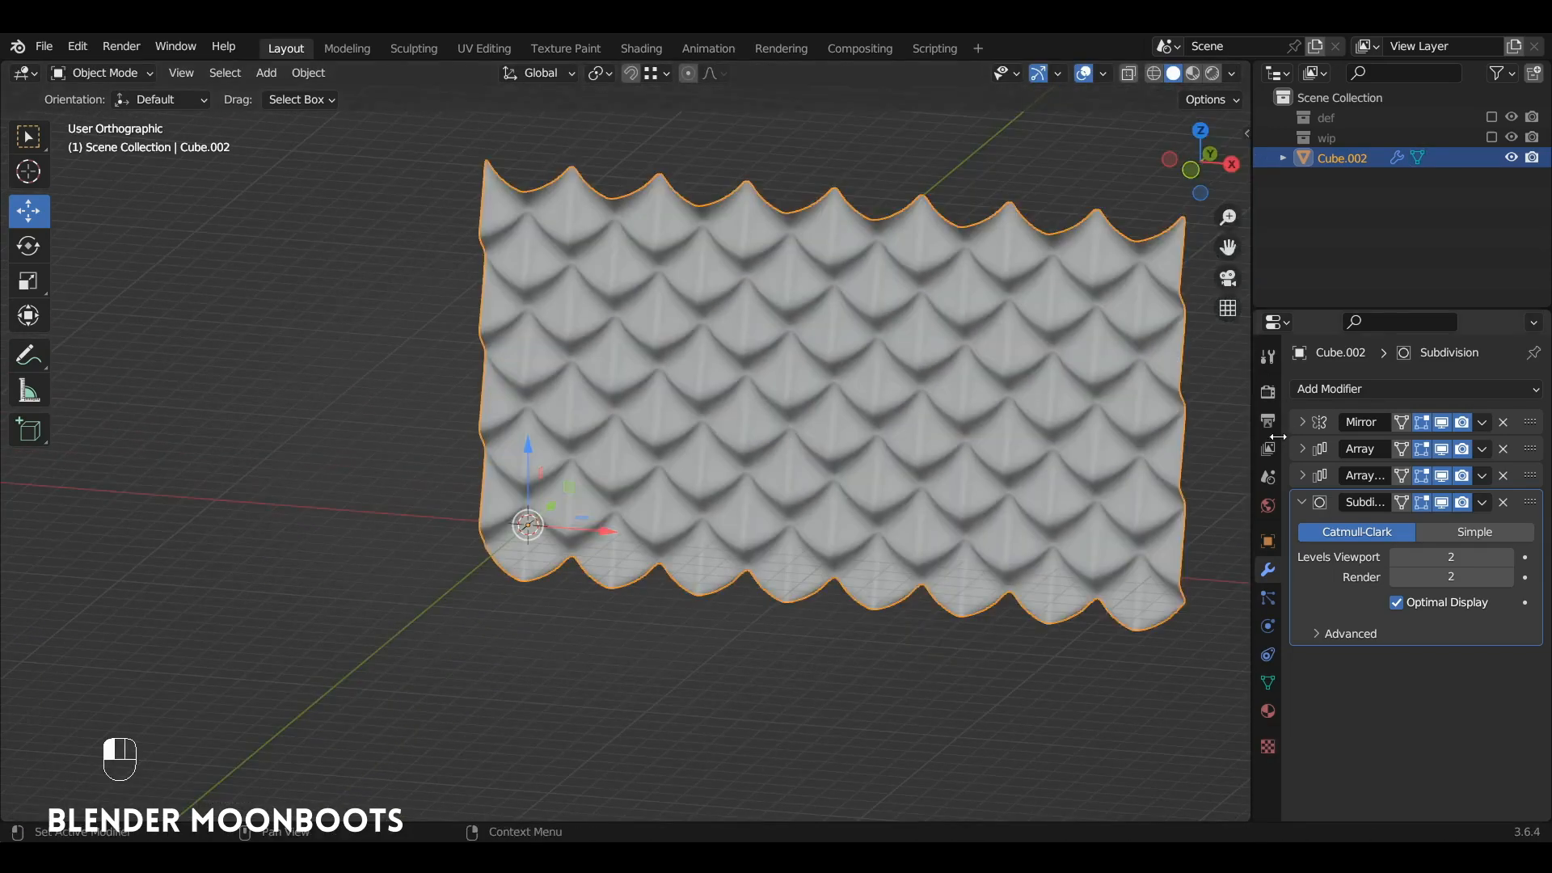
Step: Add a Simple Deform modifier to the scale pattern, set it to Bend and give it an angle of 360°
left_click(1302, 502)
left_click_drag(802, 435, 491, 411, "alt")
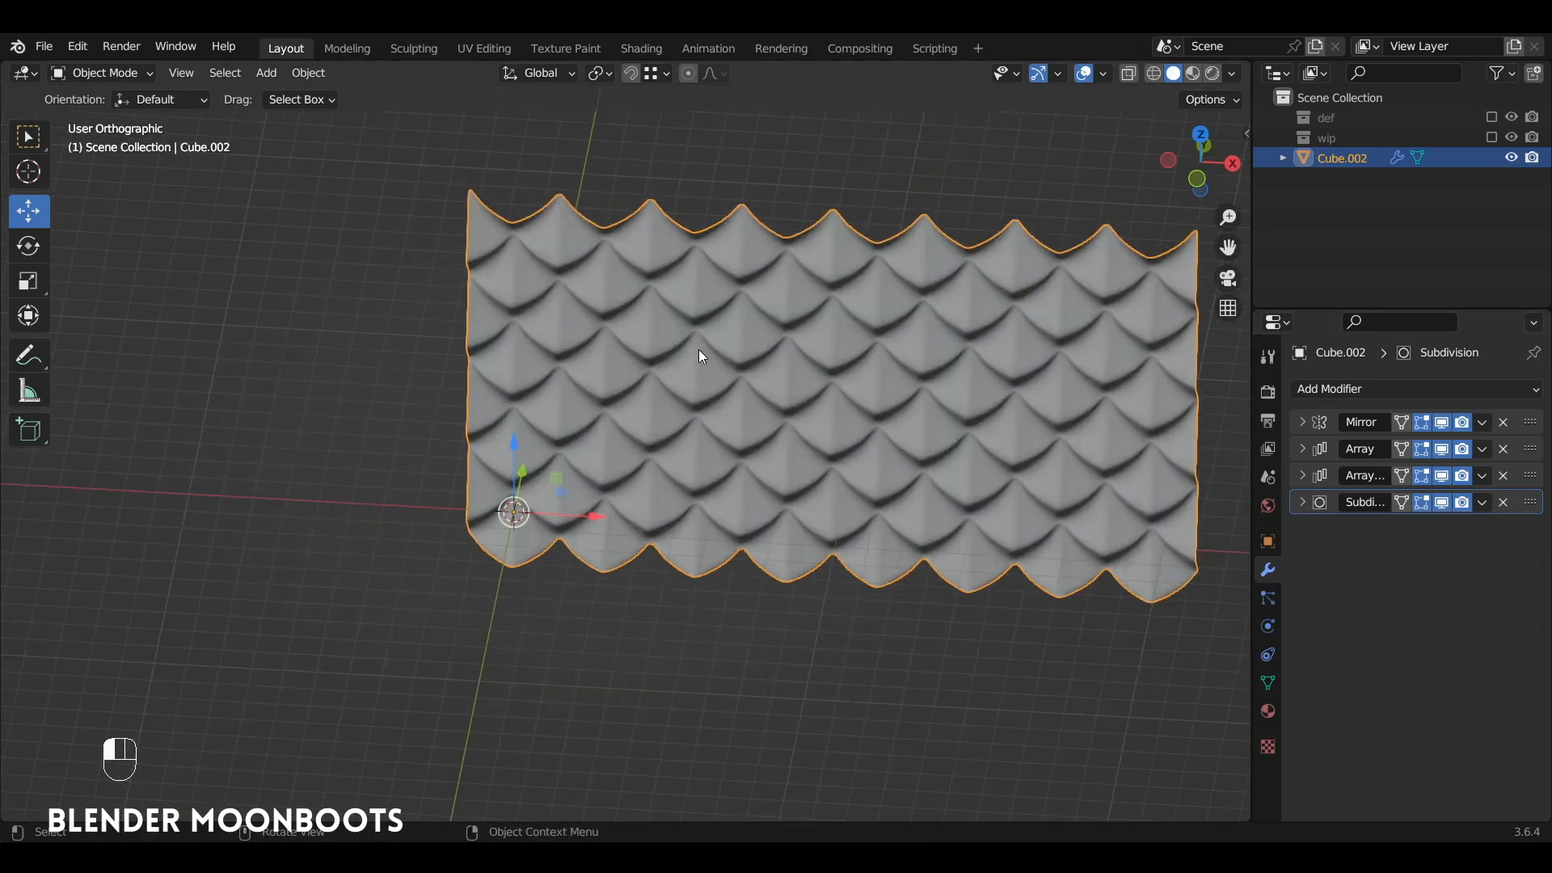
left_click(1341, 386)
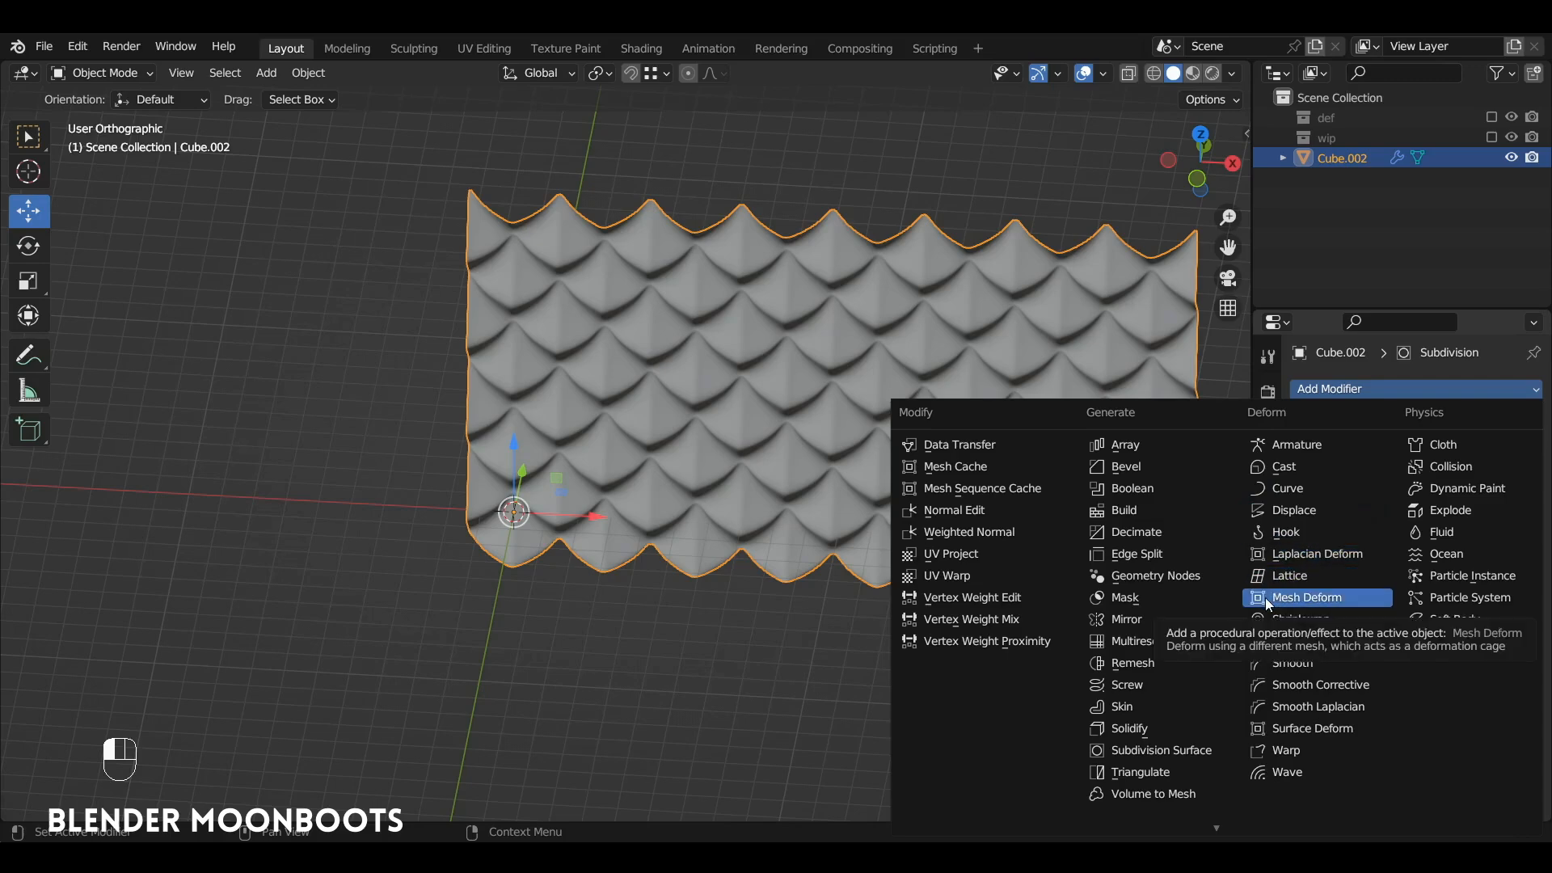
left_click(1322, 641)
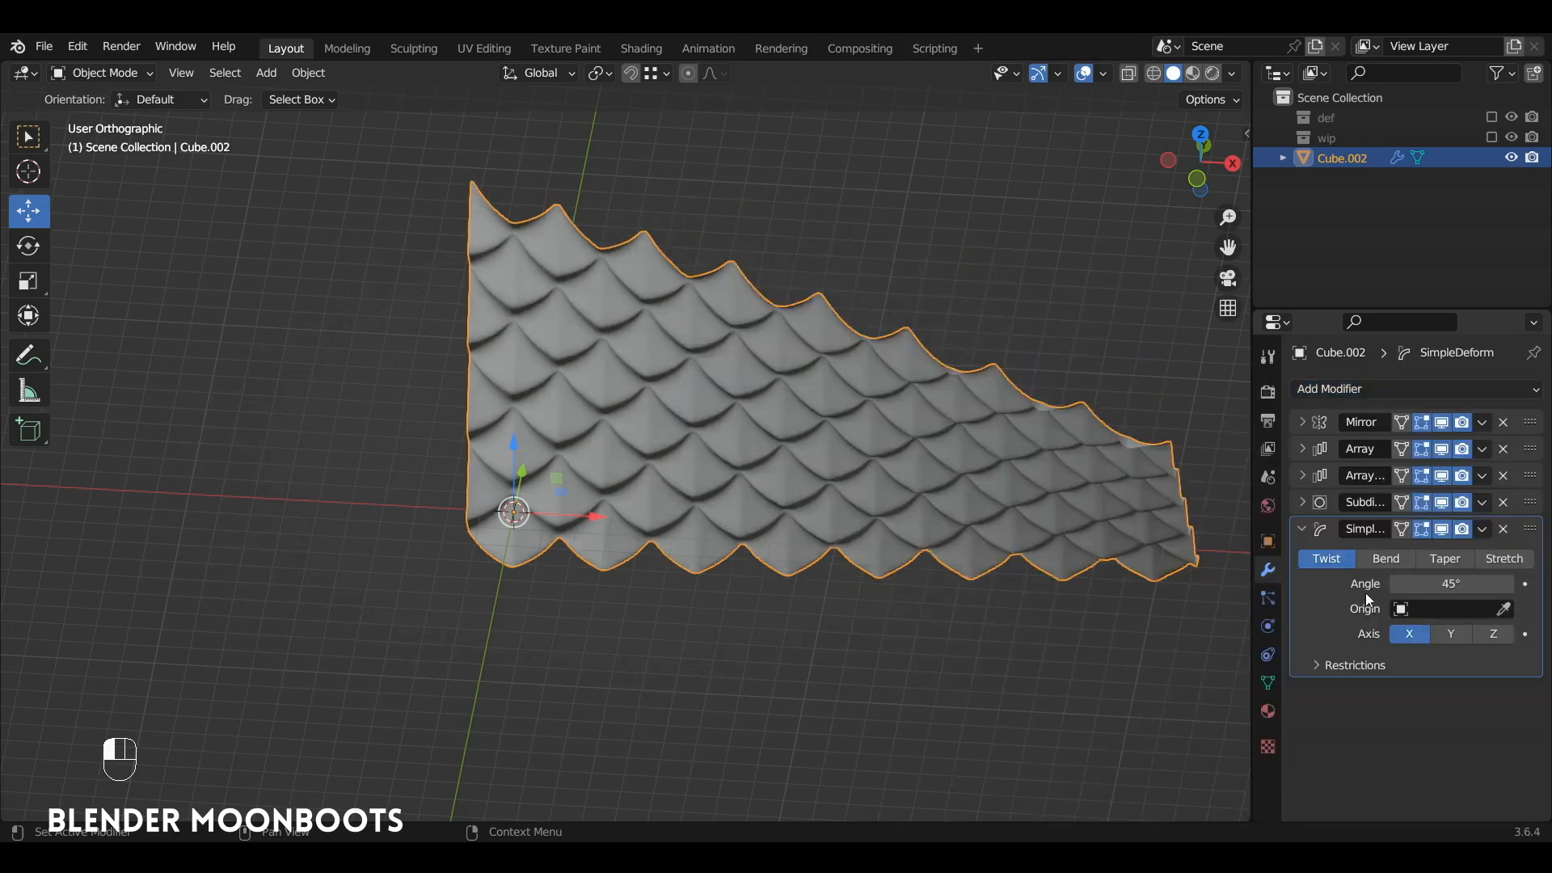
left_click(1387, 559)
left_click(1455, 583)
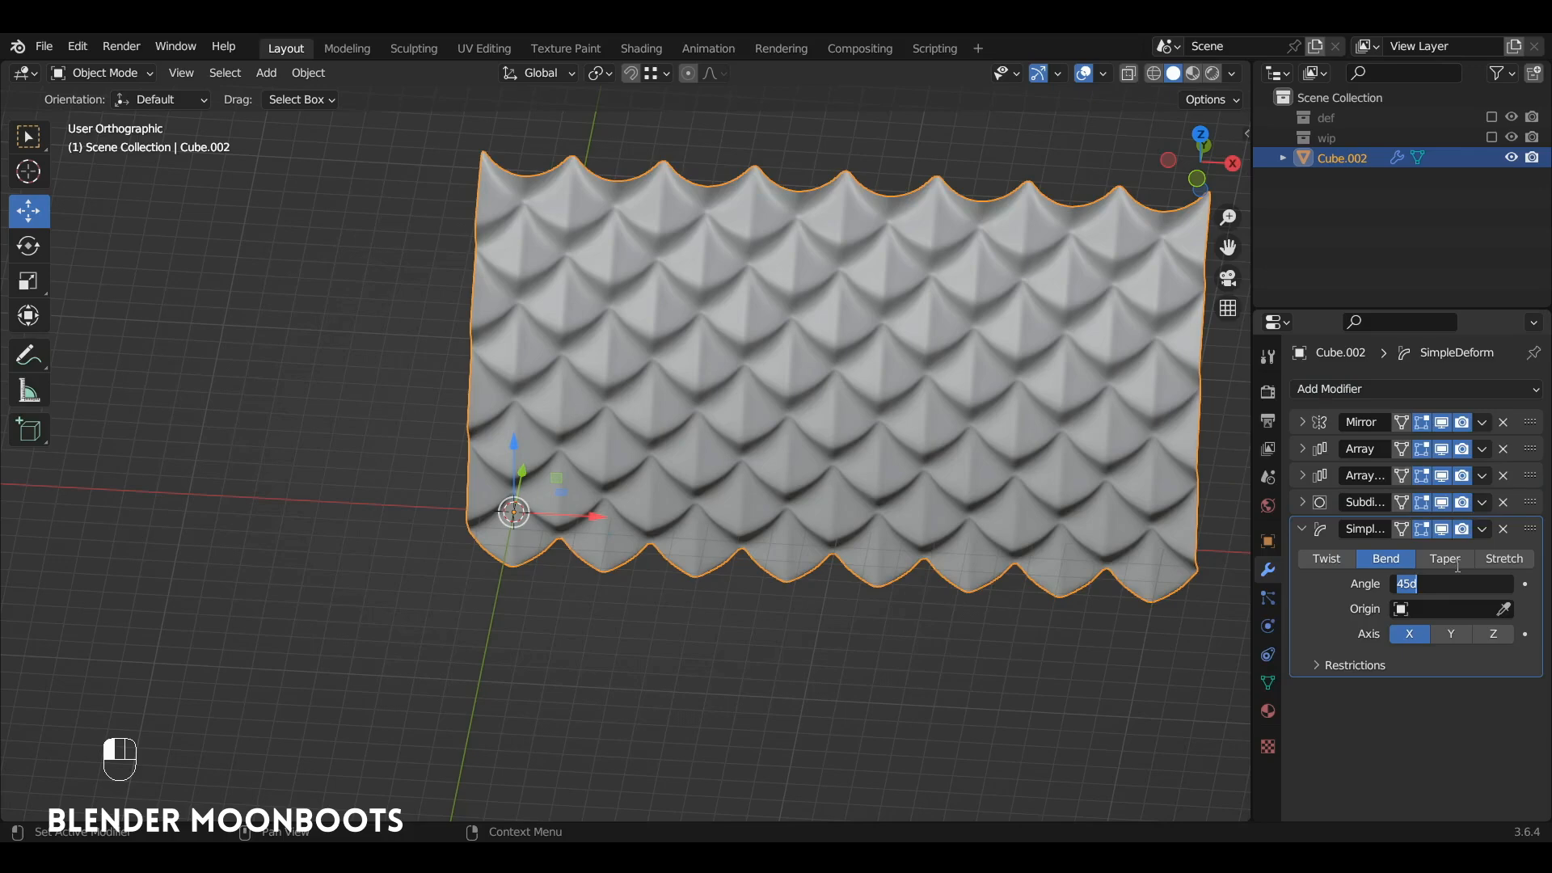
type("360")
key("Return")
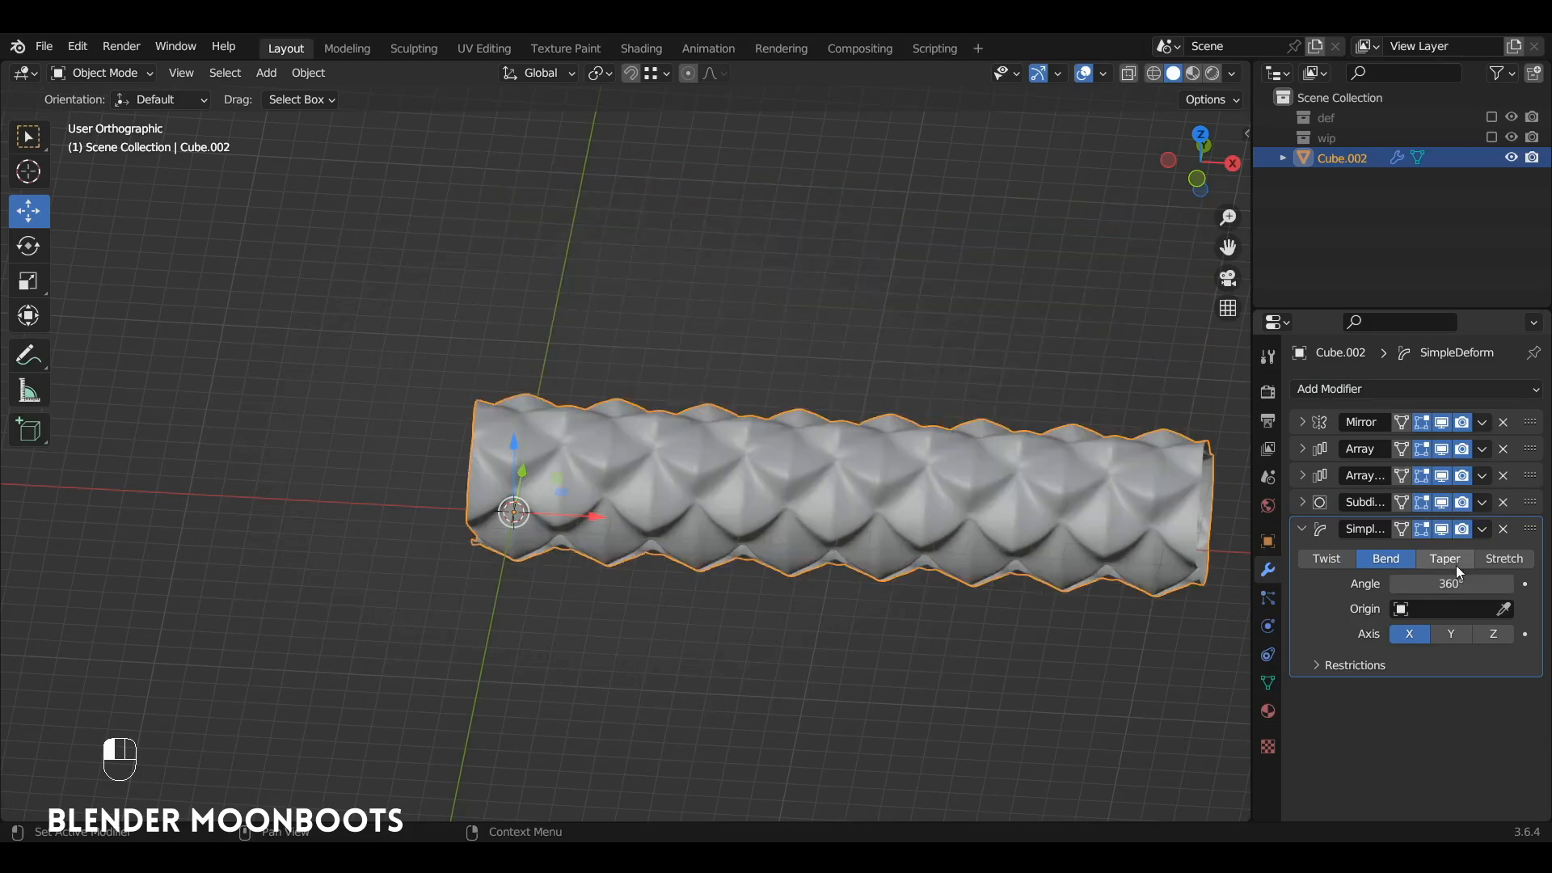
Step: Set the Simple Deform bend axis to Z so the scale strip curls into an upright cylinder
left_click(1494, 635)
mouse_move(870, 419)
left_mouse_down("alt")
mouse_move(741, 352)
mouse_move(865, 415)
left_mouse_up("alt")
left_click_drag(865, 416, 954, 412, "alt")
left_click_drag(954, 413, 904, 339, "alt+shift")
left_click_drag(824, 287, 816, 385, "alt+shift")
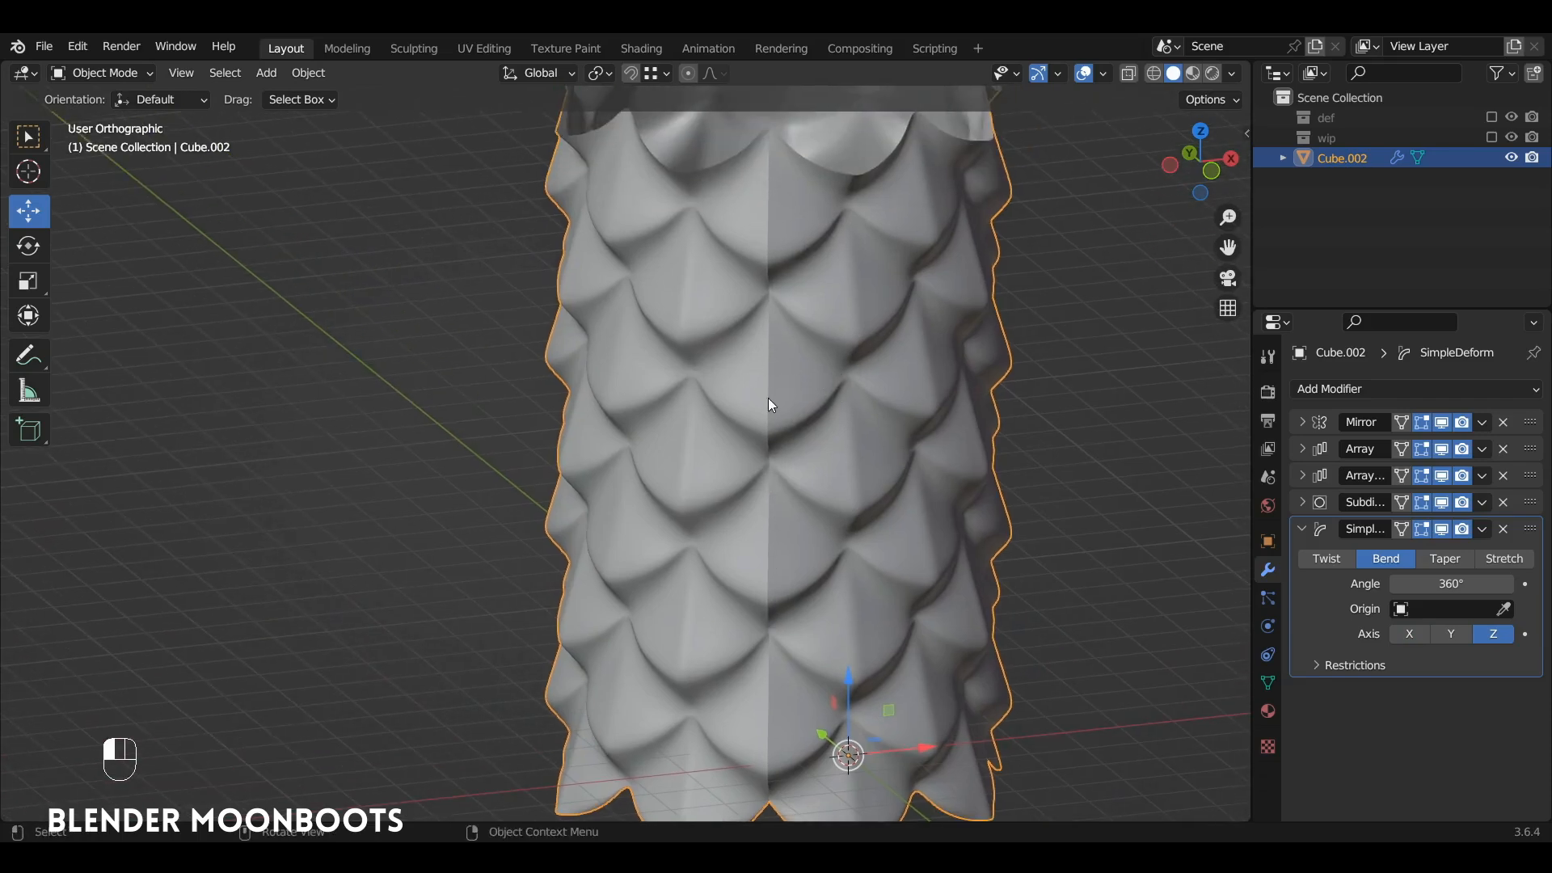
Step: Add a Weld modifier to the scale cylinder and move the Subdivision modifier to the end of the stack
left_click(1321, 393)
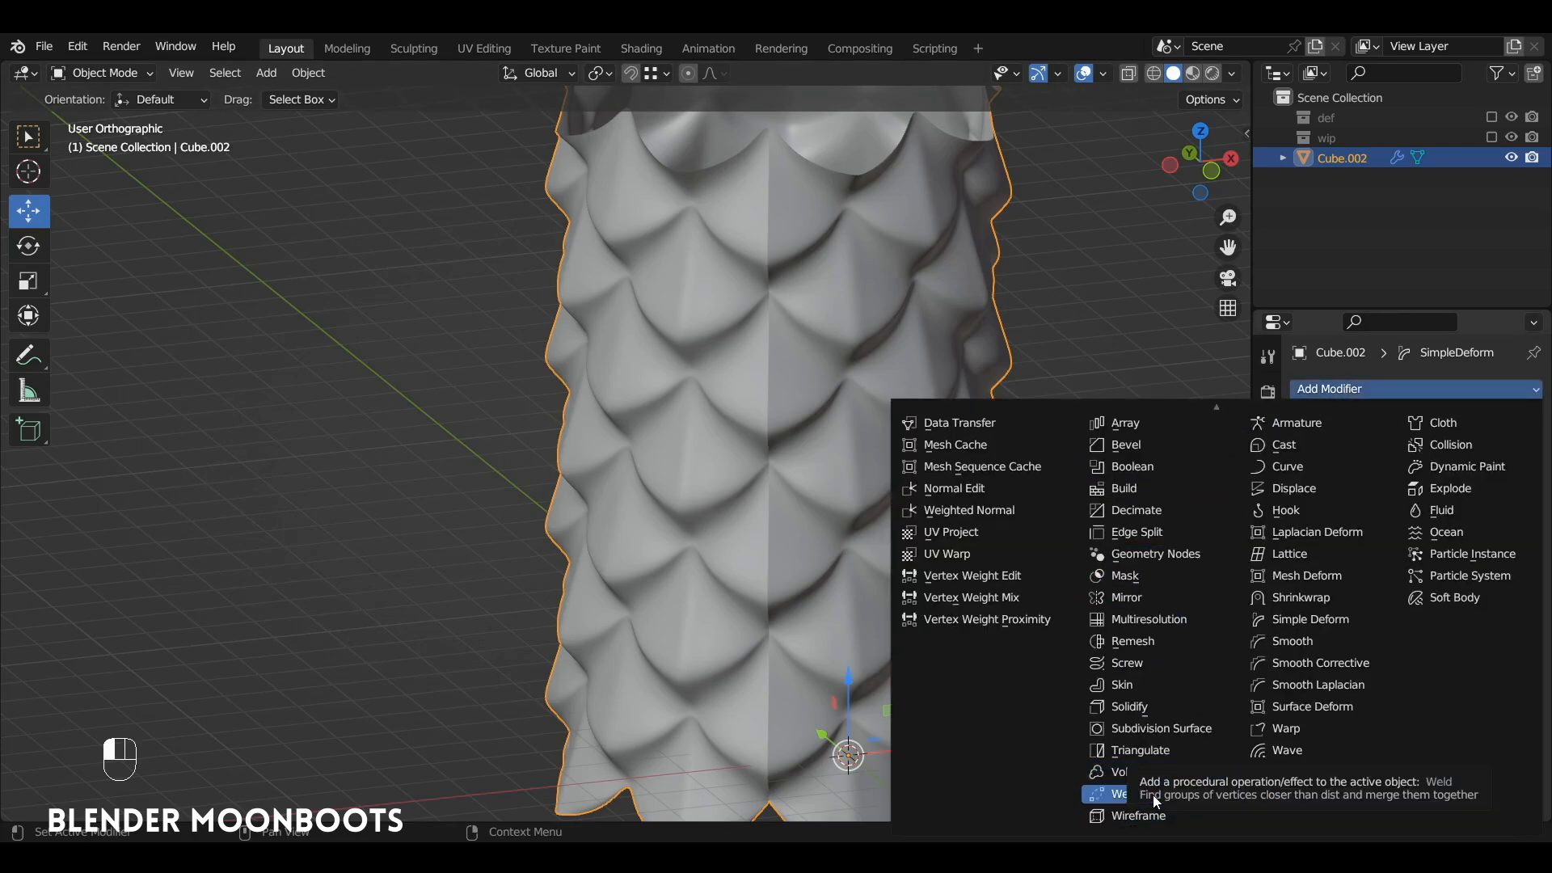
left_click(1147, 795)
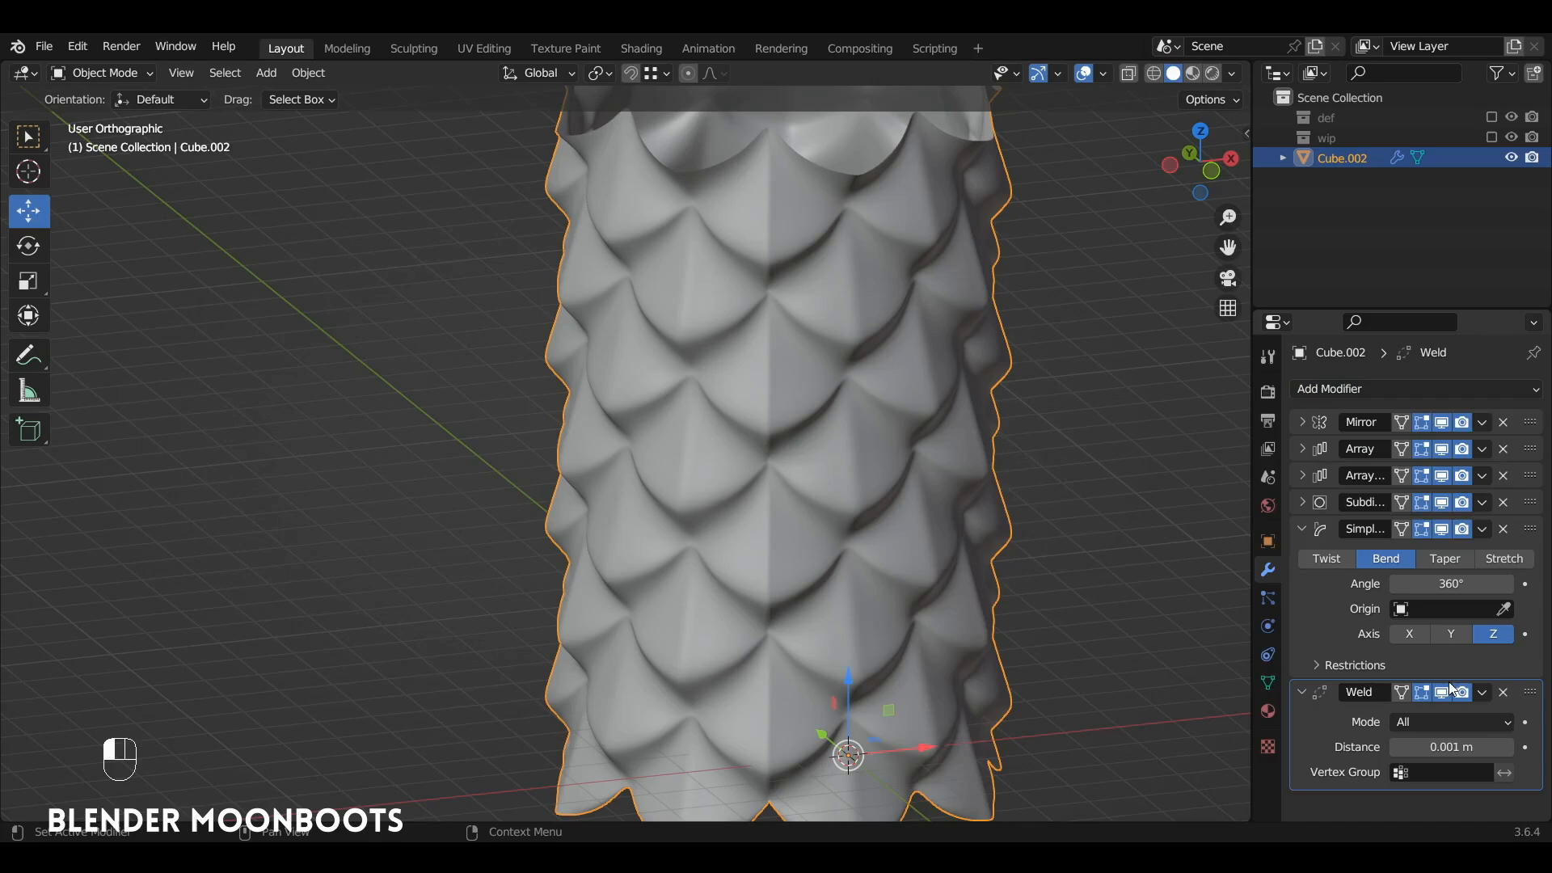
mouse_move(1530, 693)
left_mouse_down()
mouse_move(1535, 537)
mouse_move(1538, 719)
mouse_move(1539, 685)
left_mouse_up()
left_click_drag(1488, 504, 1515, 788)
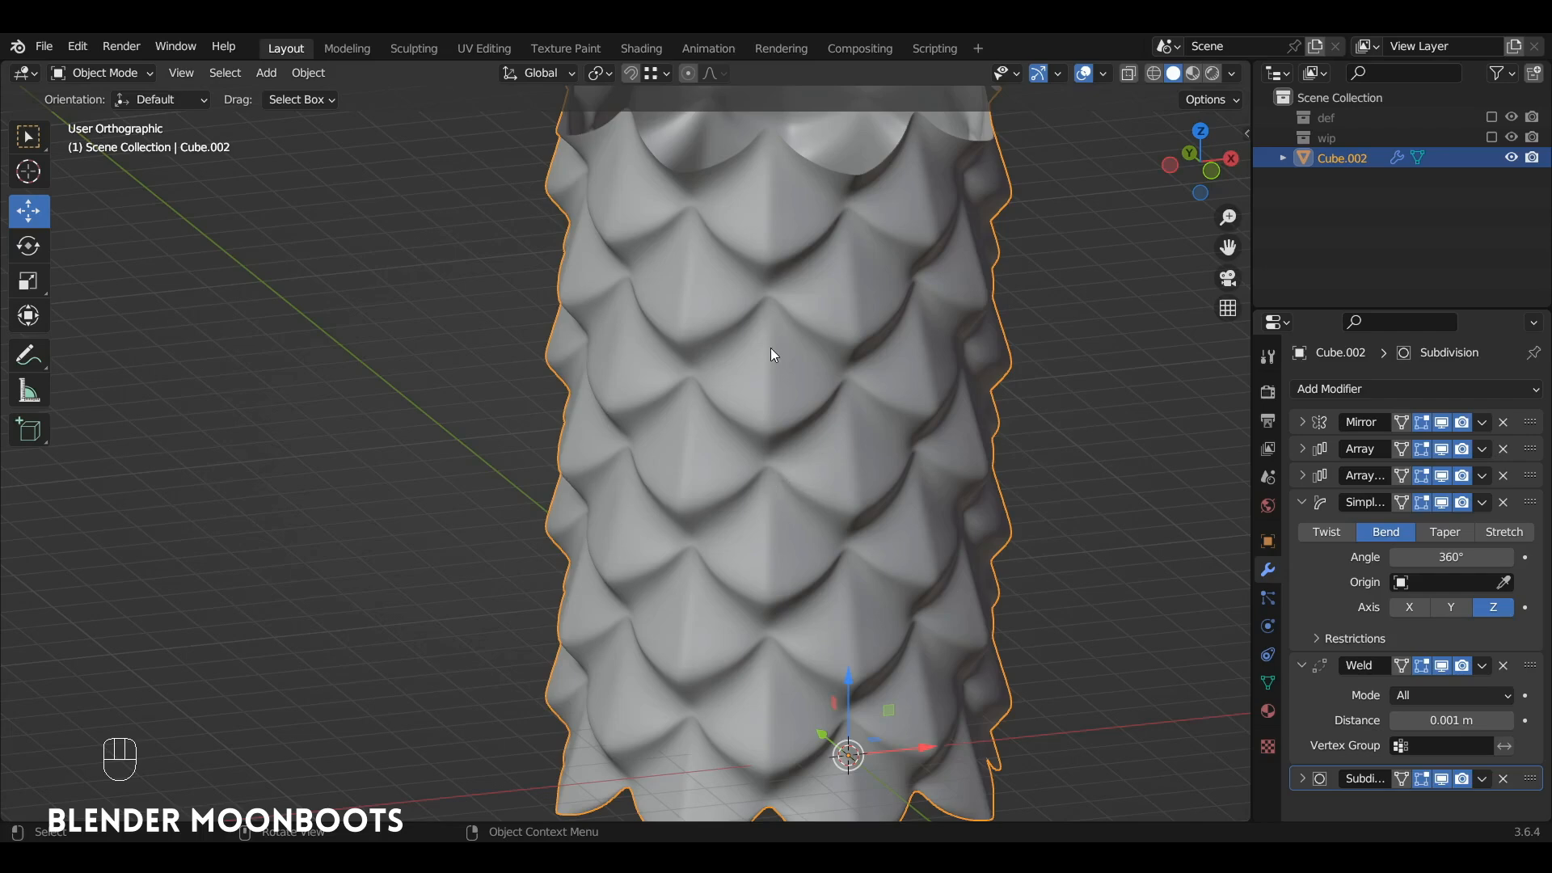
left_click_drag(892, 526, 833, 506, "alt")
left_click_drag(832, 506, 893, 590, "alt+shift")
left_click_drag(892, 590, 889, 555, "alt")
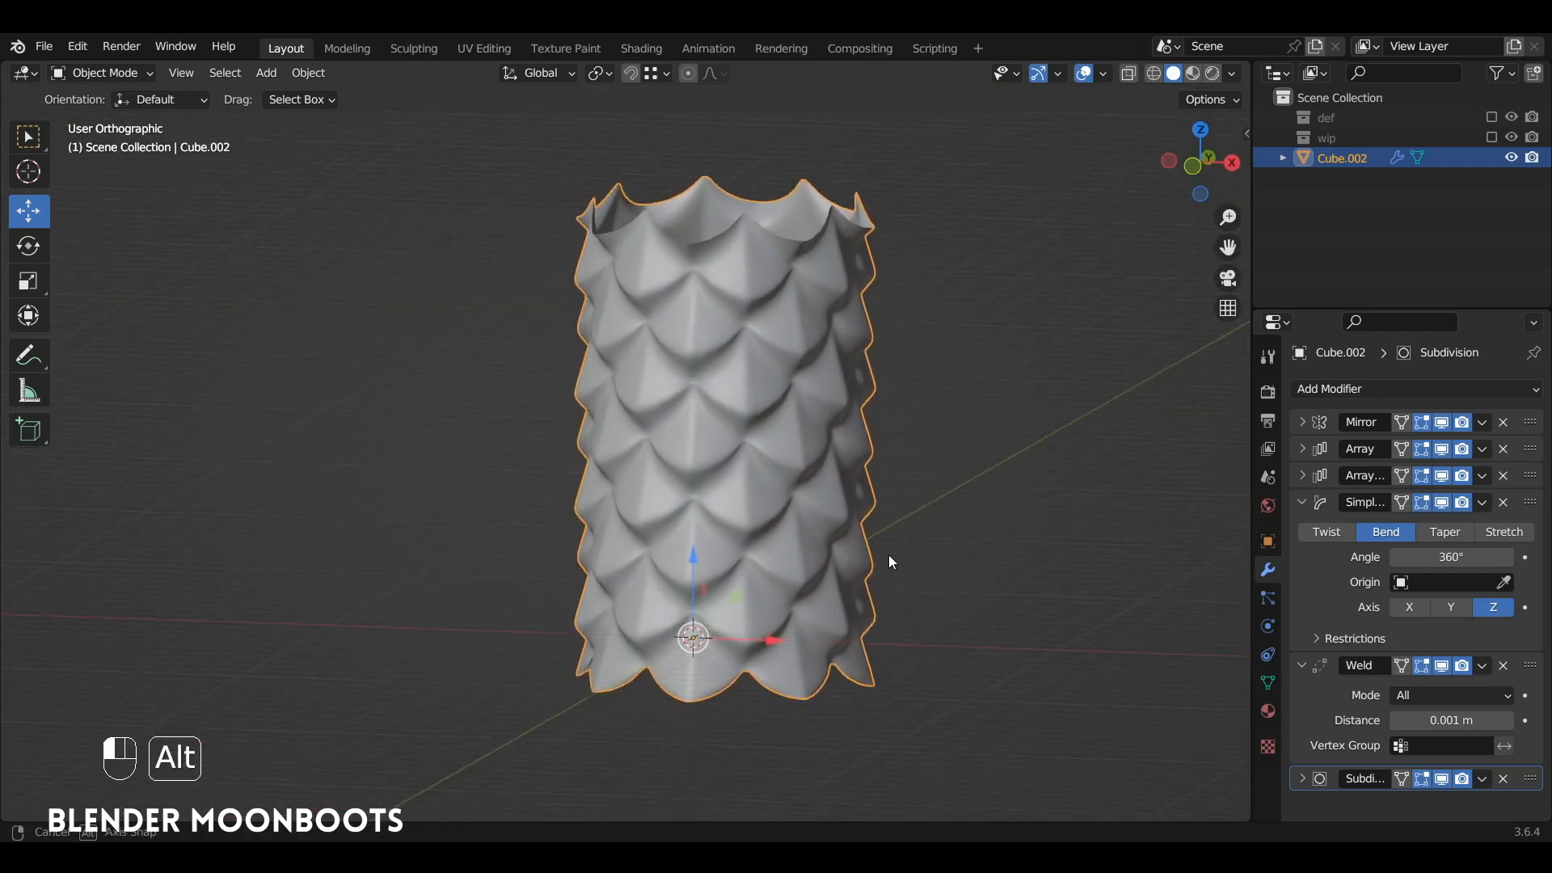
Step: Collapse the settings of the Simple Deform and Weld modifiers
left_click(1299, 502)
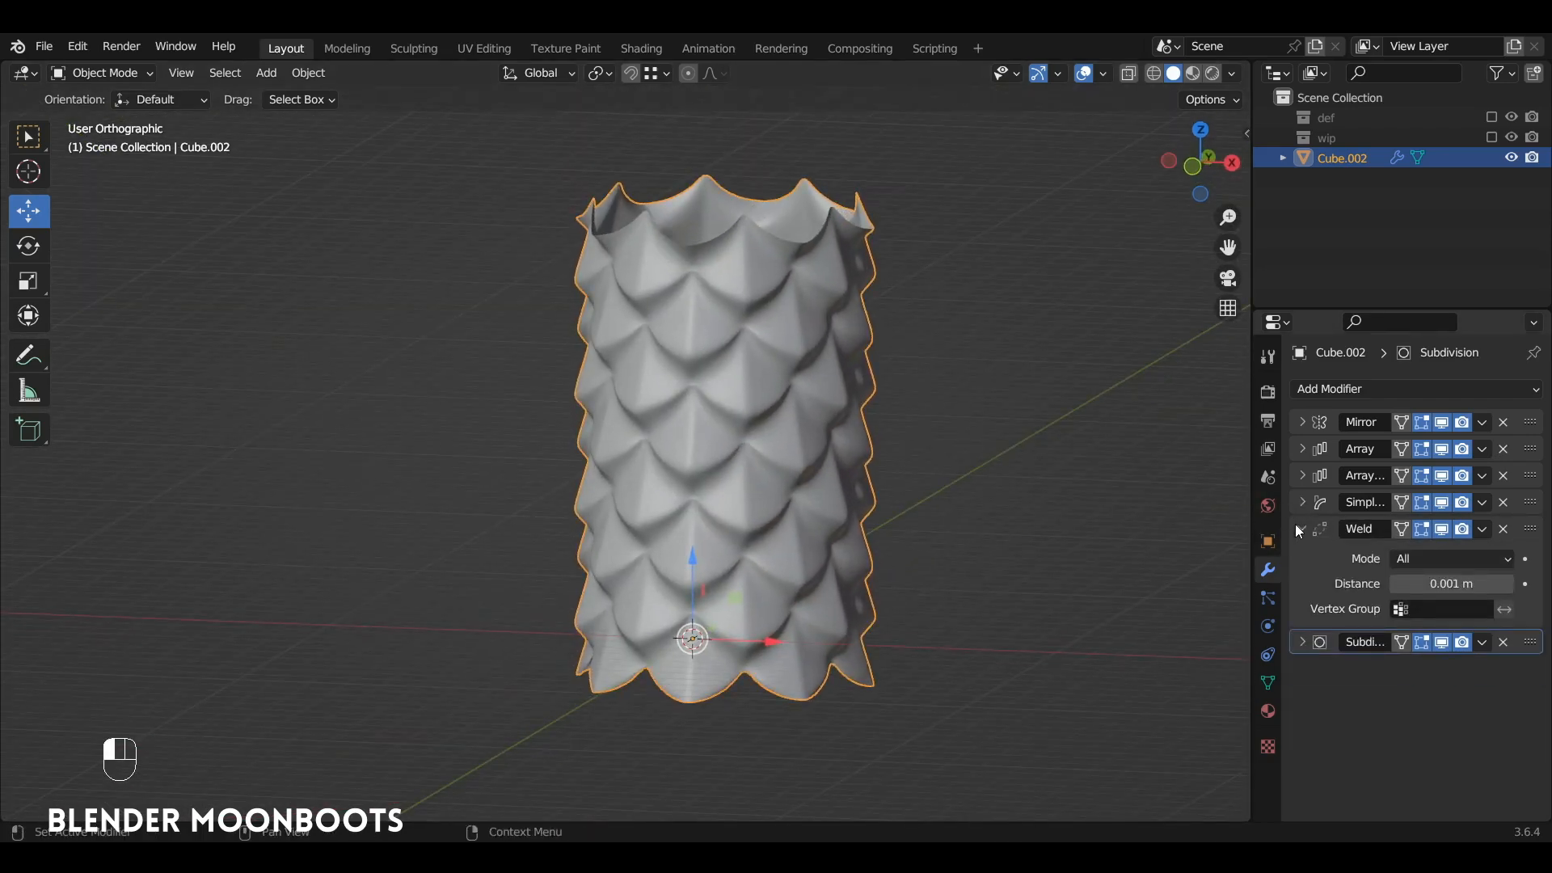
left_click(1301, 529)
left_click_drag(720, 348, 745, 570, "ctrl+alt")
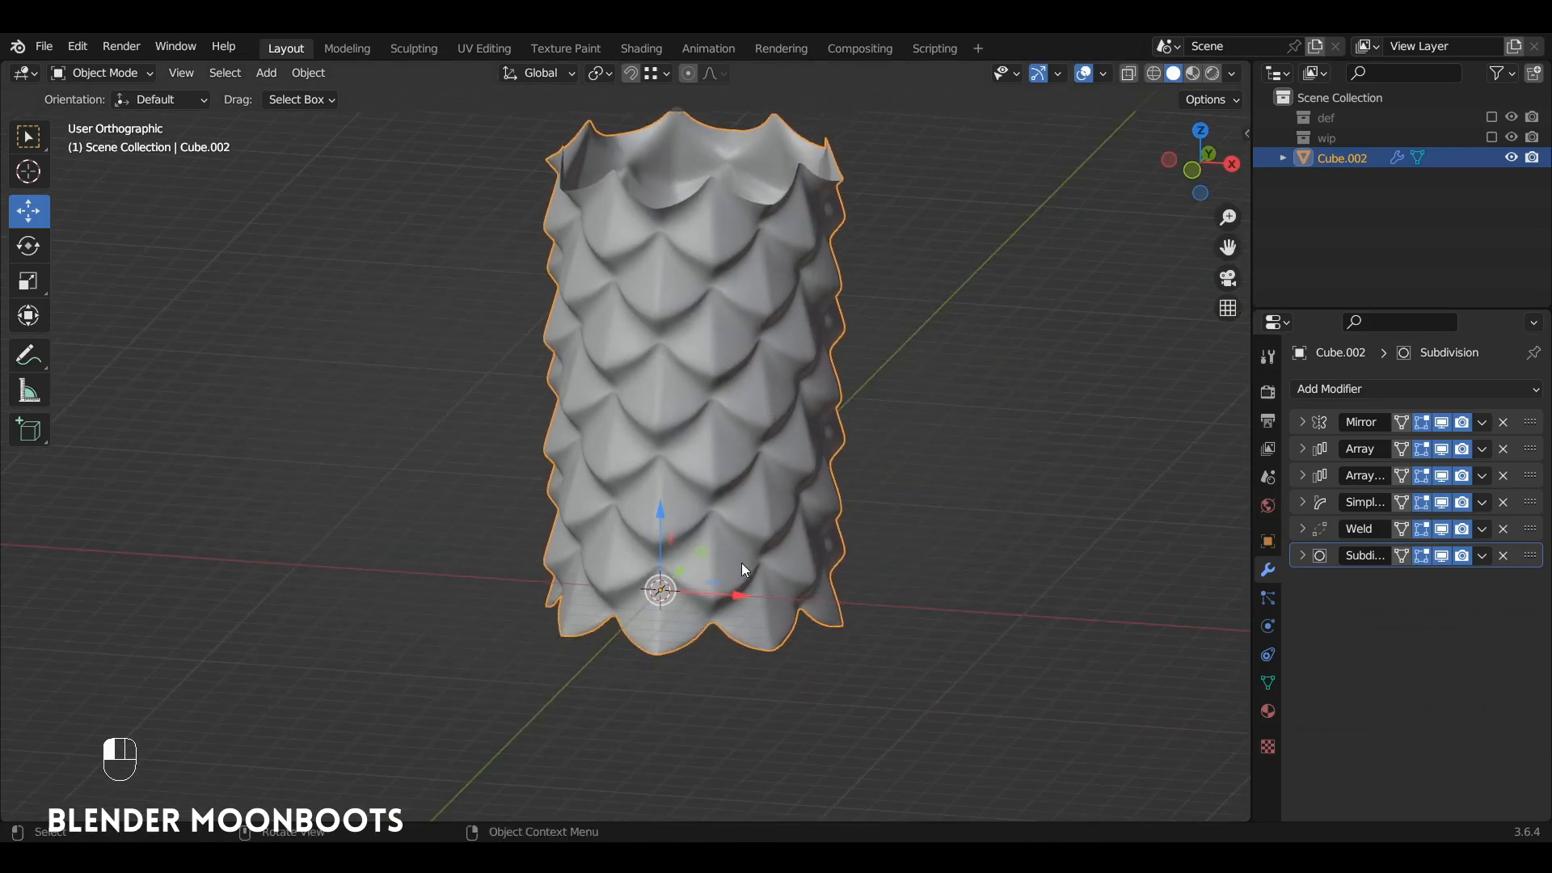
Step: Duplicate the scale cylinder about 9.21 m along X and move the copy to the wip collection
key("shift+d")
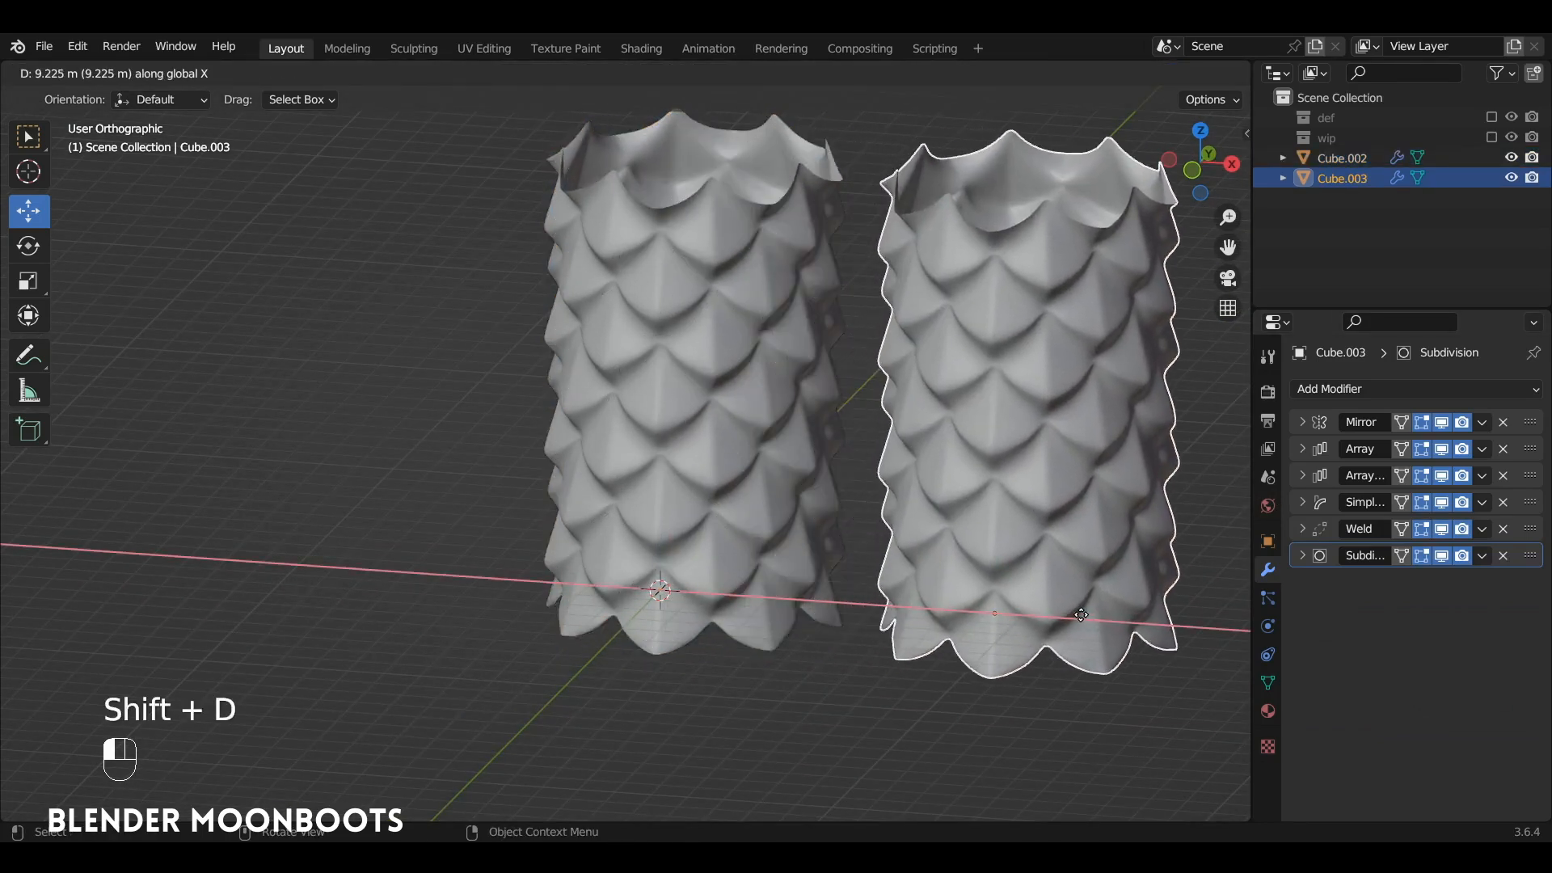
left_click(1053, 490)
key("m")
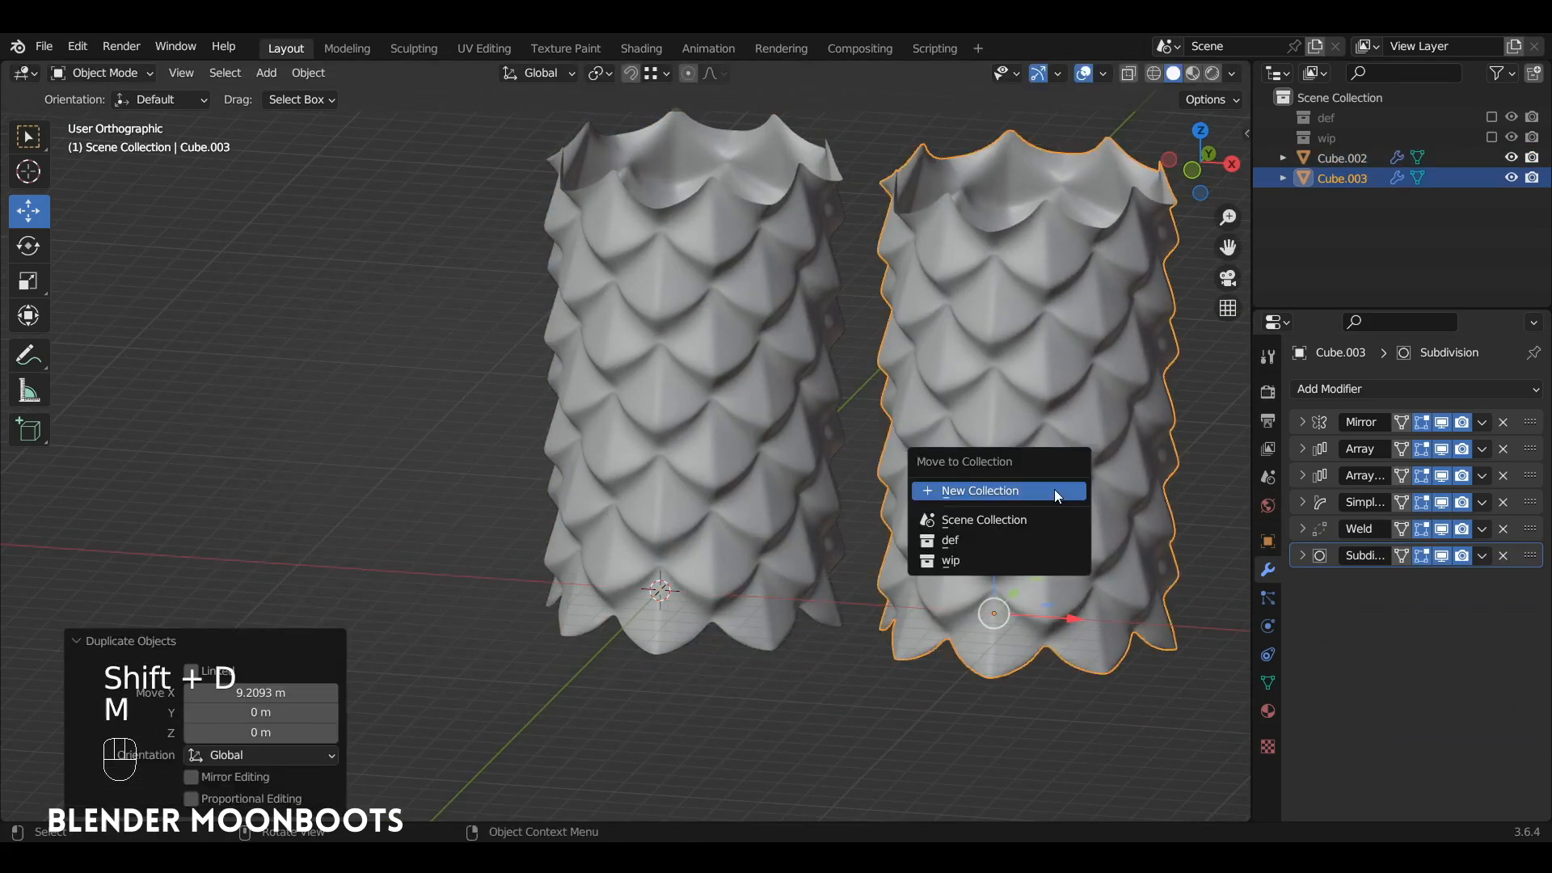
left_click(1030, 561)
Step: On the original cylinder, apply the Mirror, both Array, Simple Deform and Weld modifiers in order, keeping Subdivision live
left_click(775, 376)
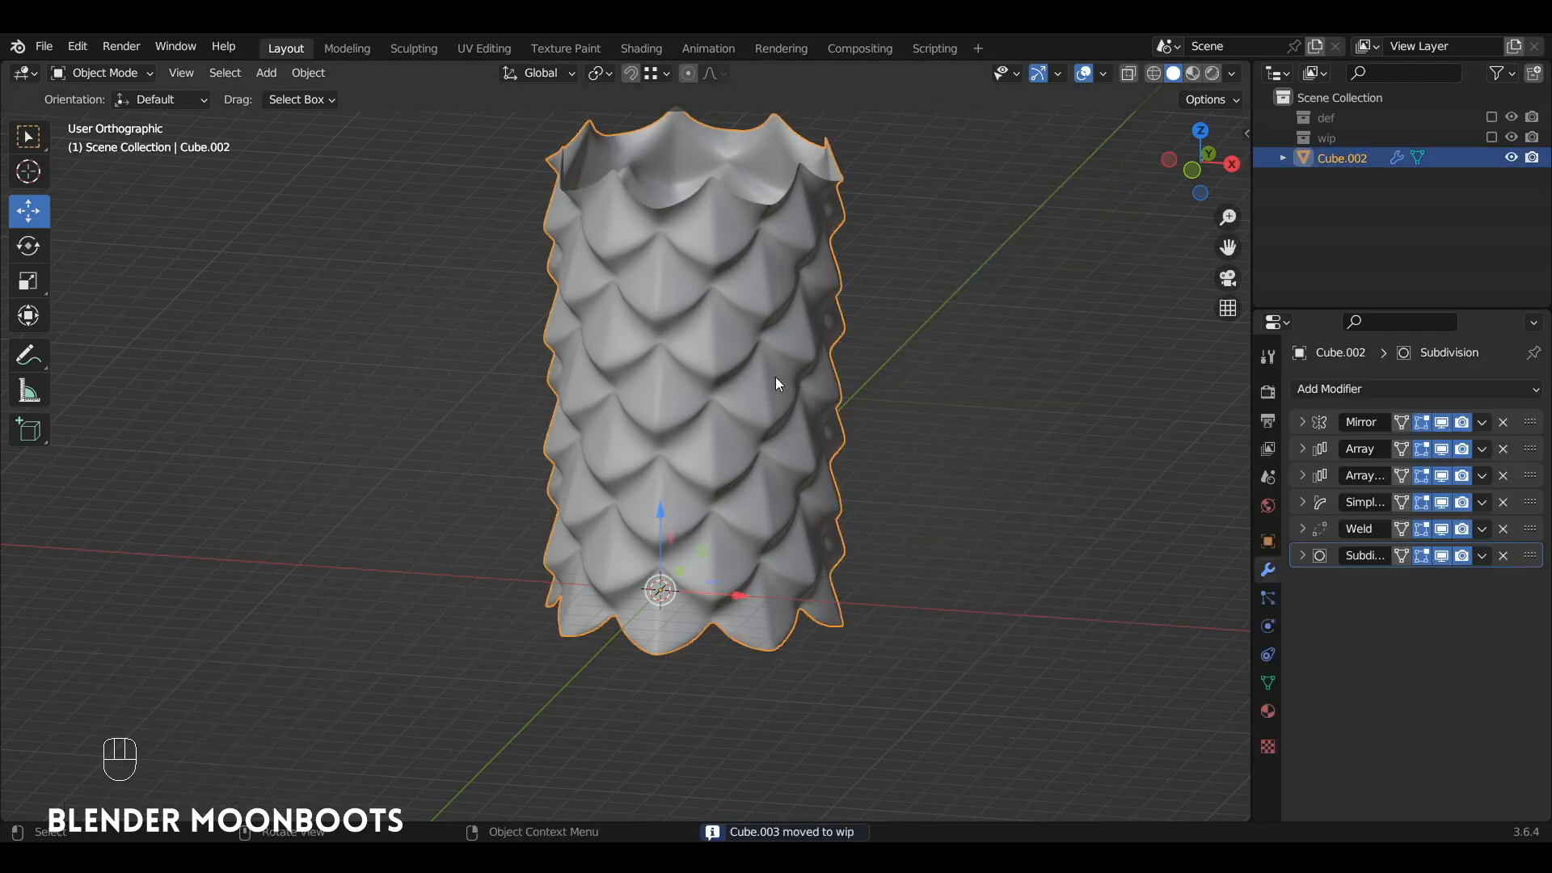
left_click_drag(800, 376, 861, 454, "ctrl+alt")
left_click(1483, 423)
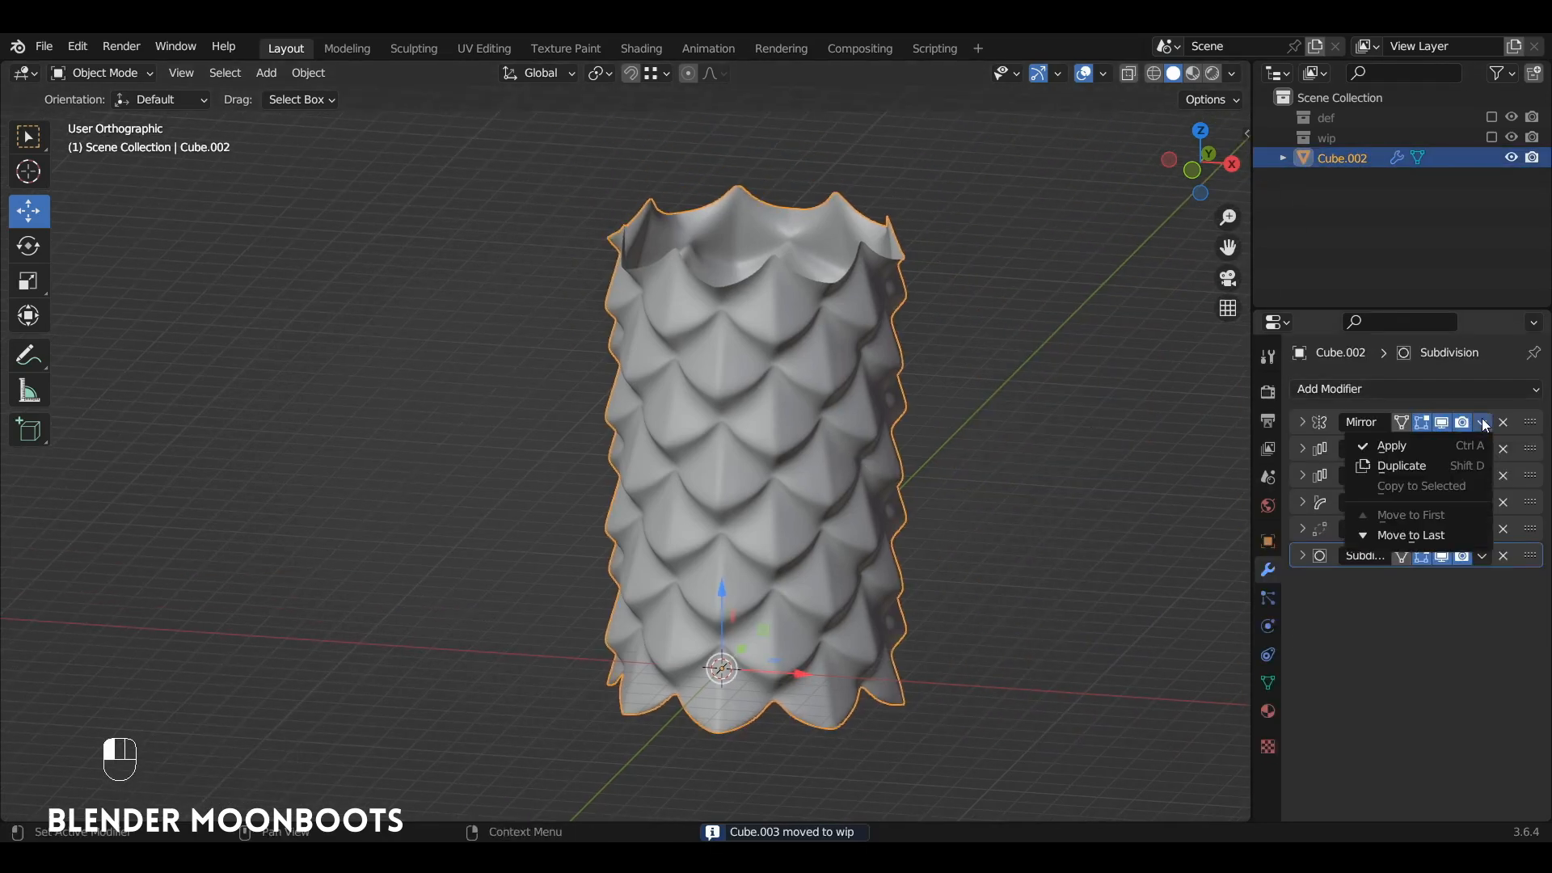
left_click(1481, 444)
left_click(1483, 424)
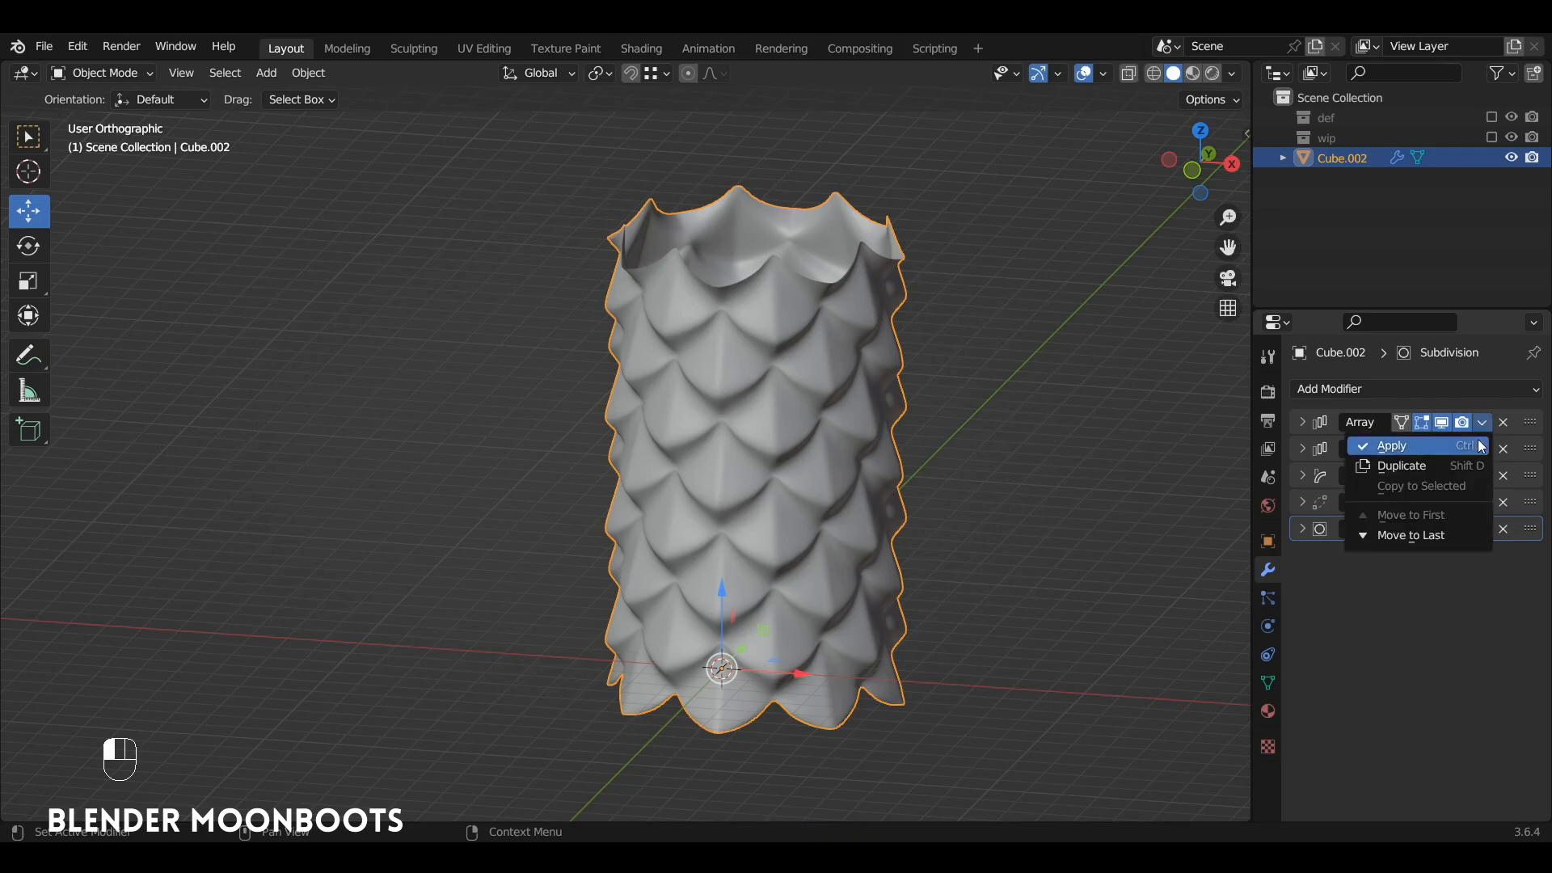
left_click(1481, 445)
left_click(1483, 424)
left_click(1481, 445)
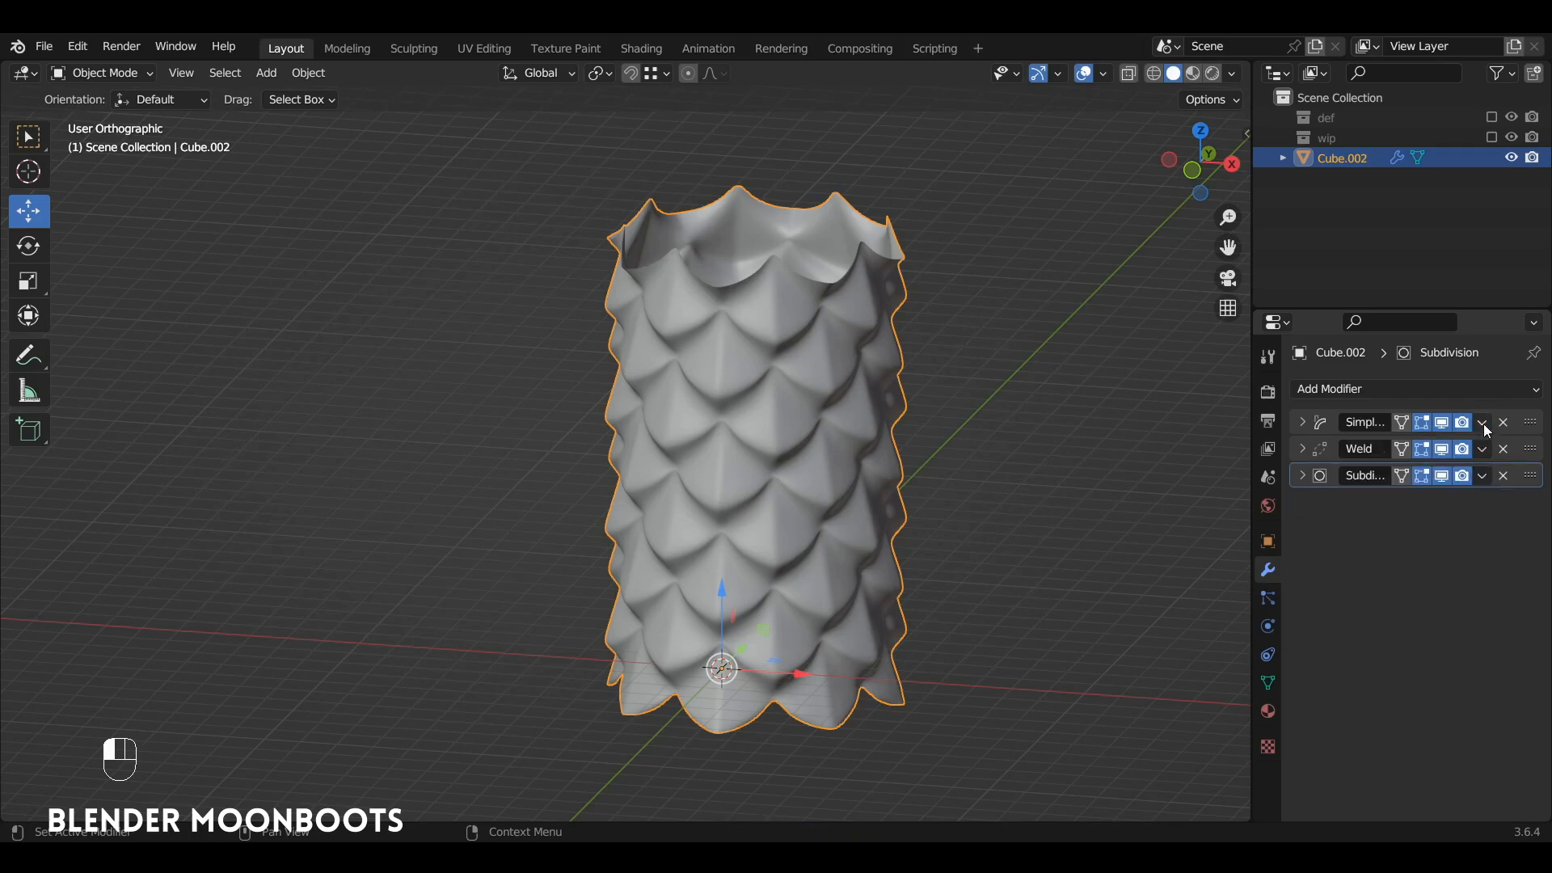
left_click(1483, 424)
left_click(1481, 443)
left_click(1482, 424)
left_click(1481, 444)
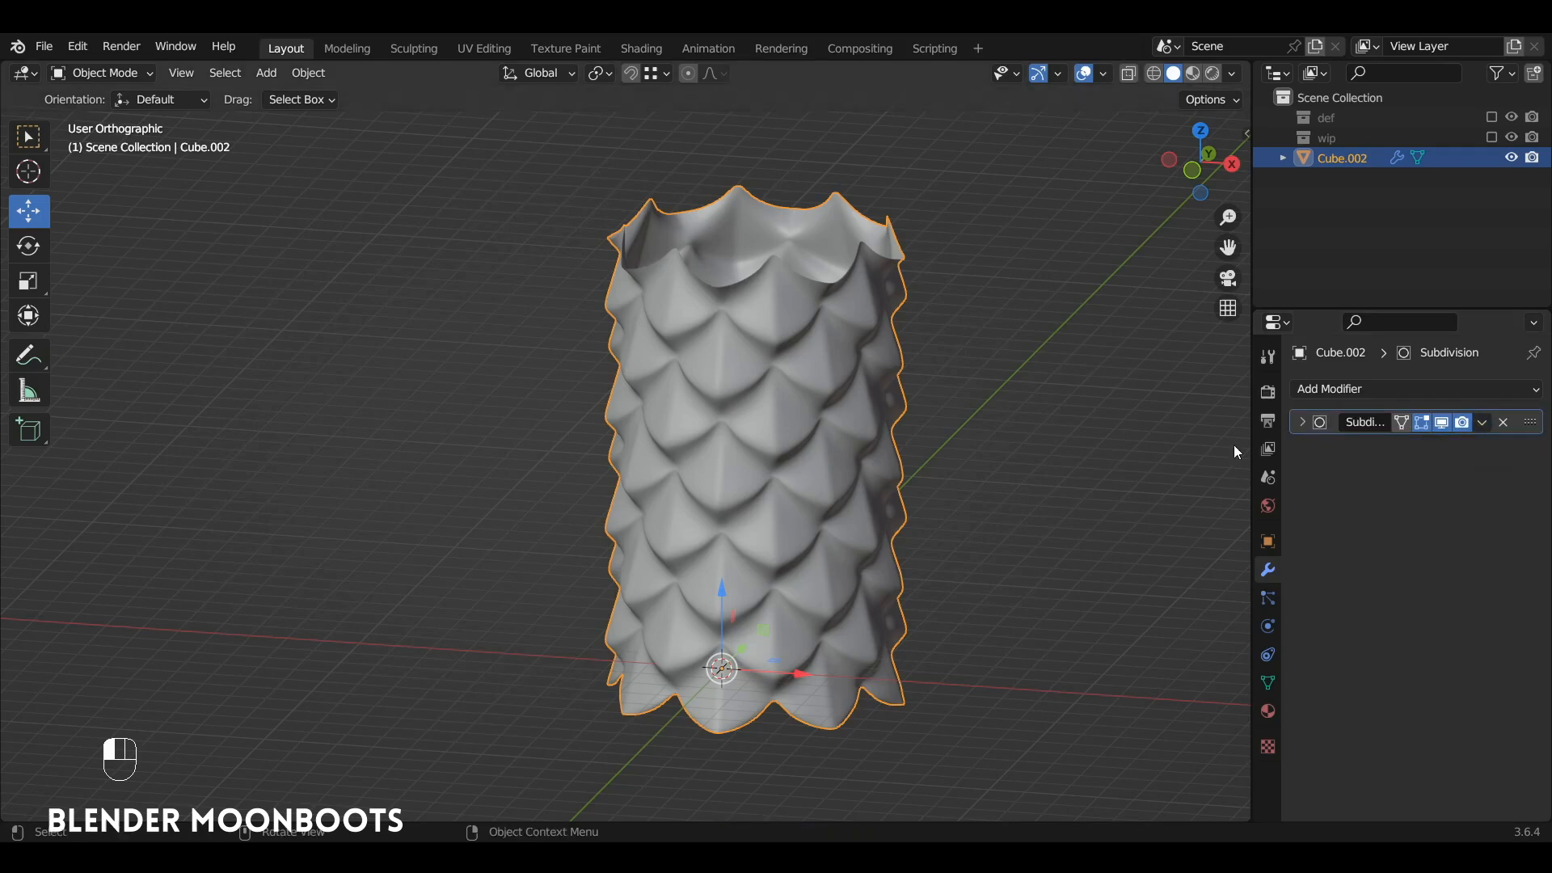
Step: In Edit Mode, select the cylinder's top boundary edge loop and extrude it up about 0.99 m along Z
middle_click_drag(905, 336, 833, 294, "alt")
key("Tab")
left_click(833, 293, "alt")
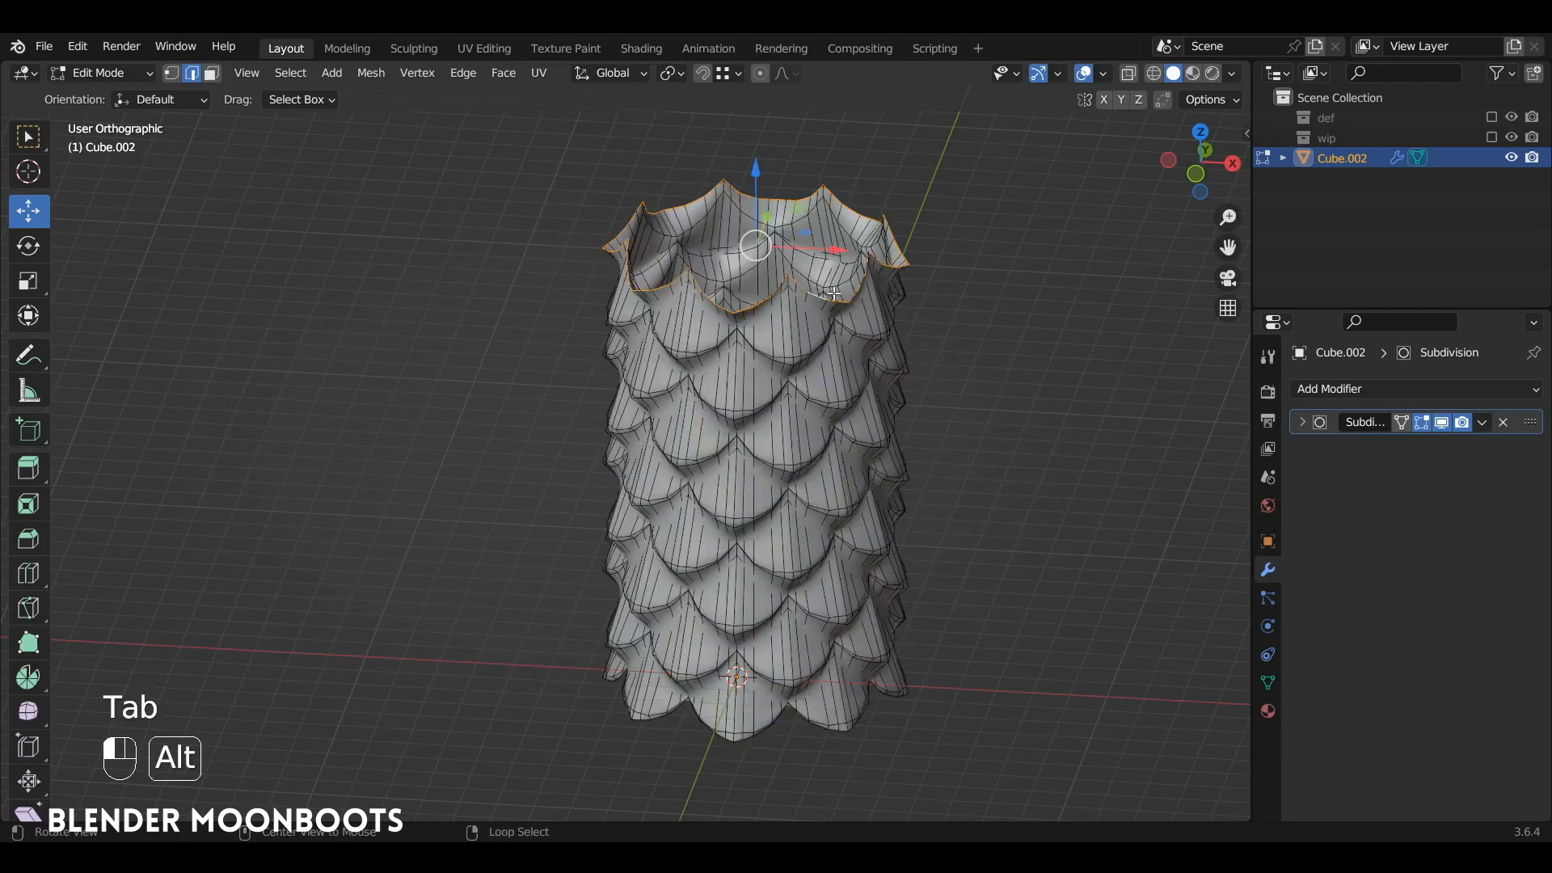
left_click_drag(838, 280, 929, 378, "alt")
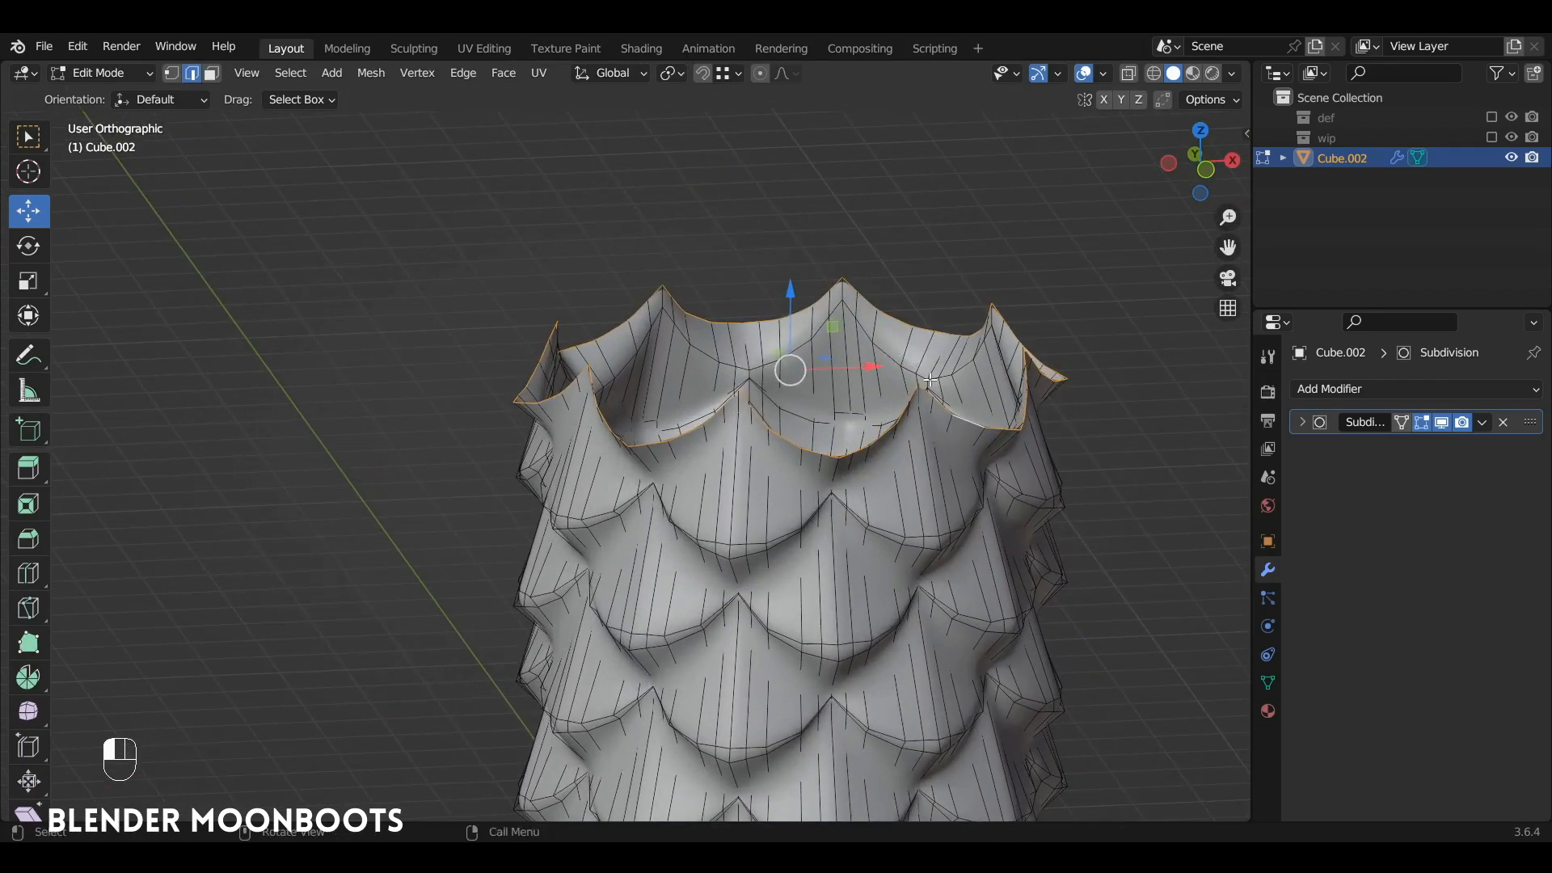
key("e")
key("z")
left_click(933, 314)
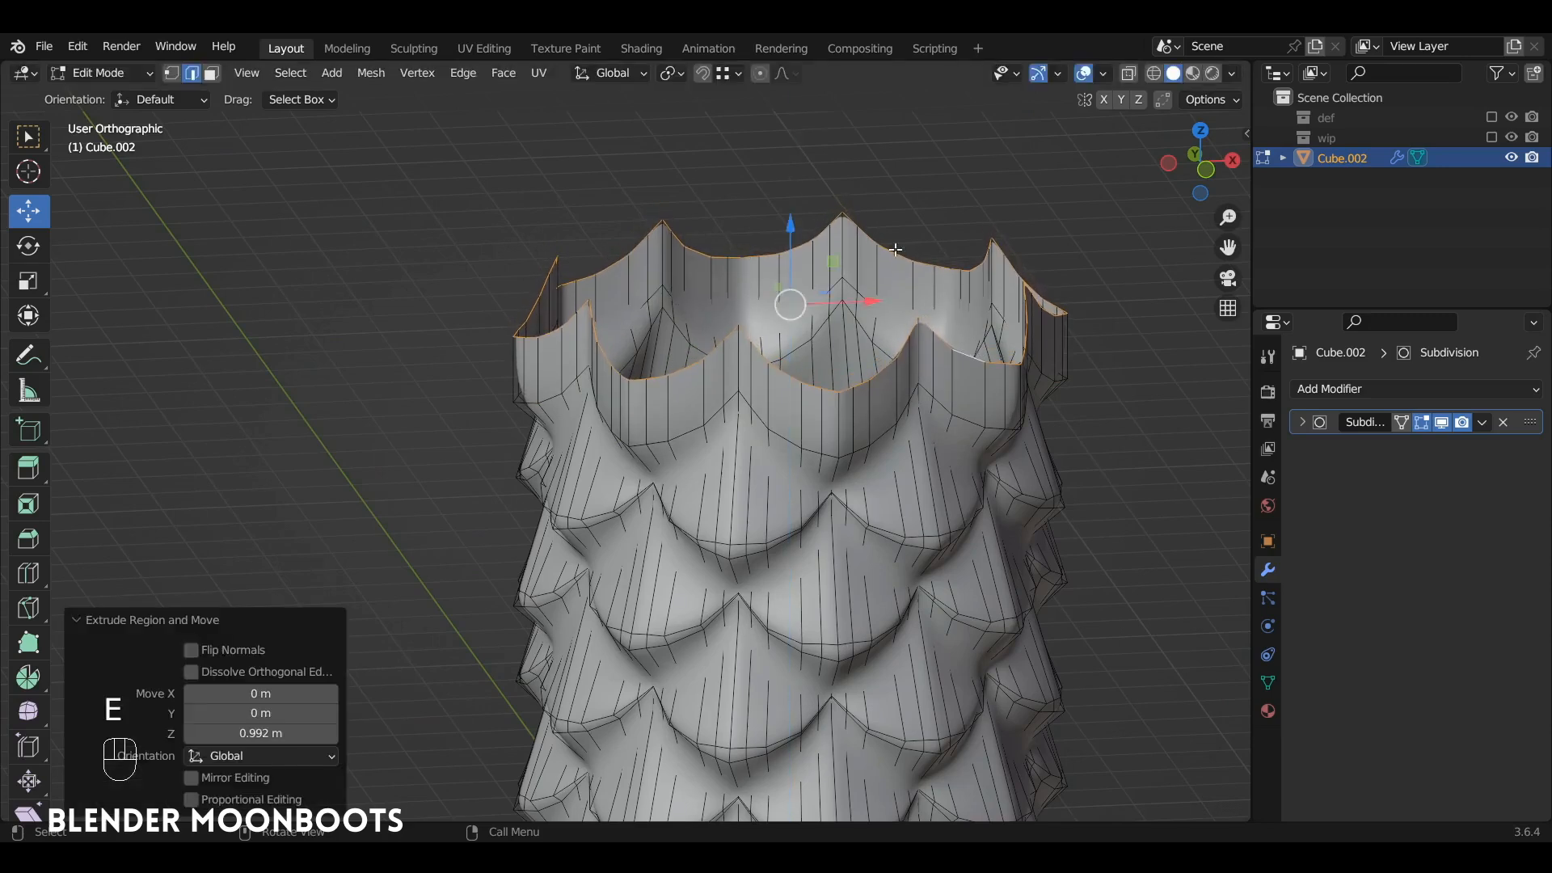
Step: Flatten the extruded top rim by scaling it to 0 along Z
key("s")
key("z")
key("0")
key("Return")
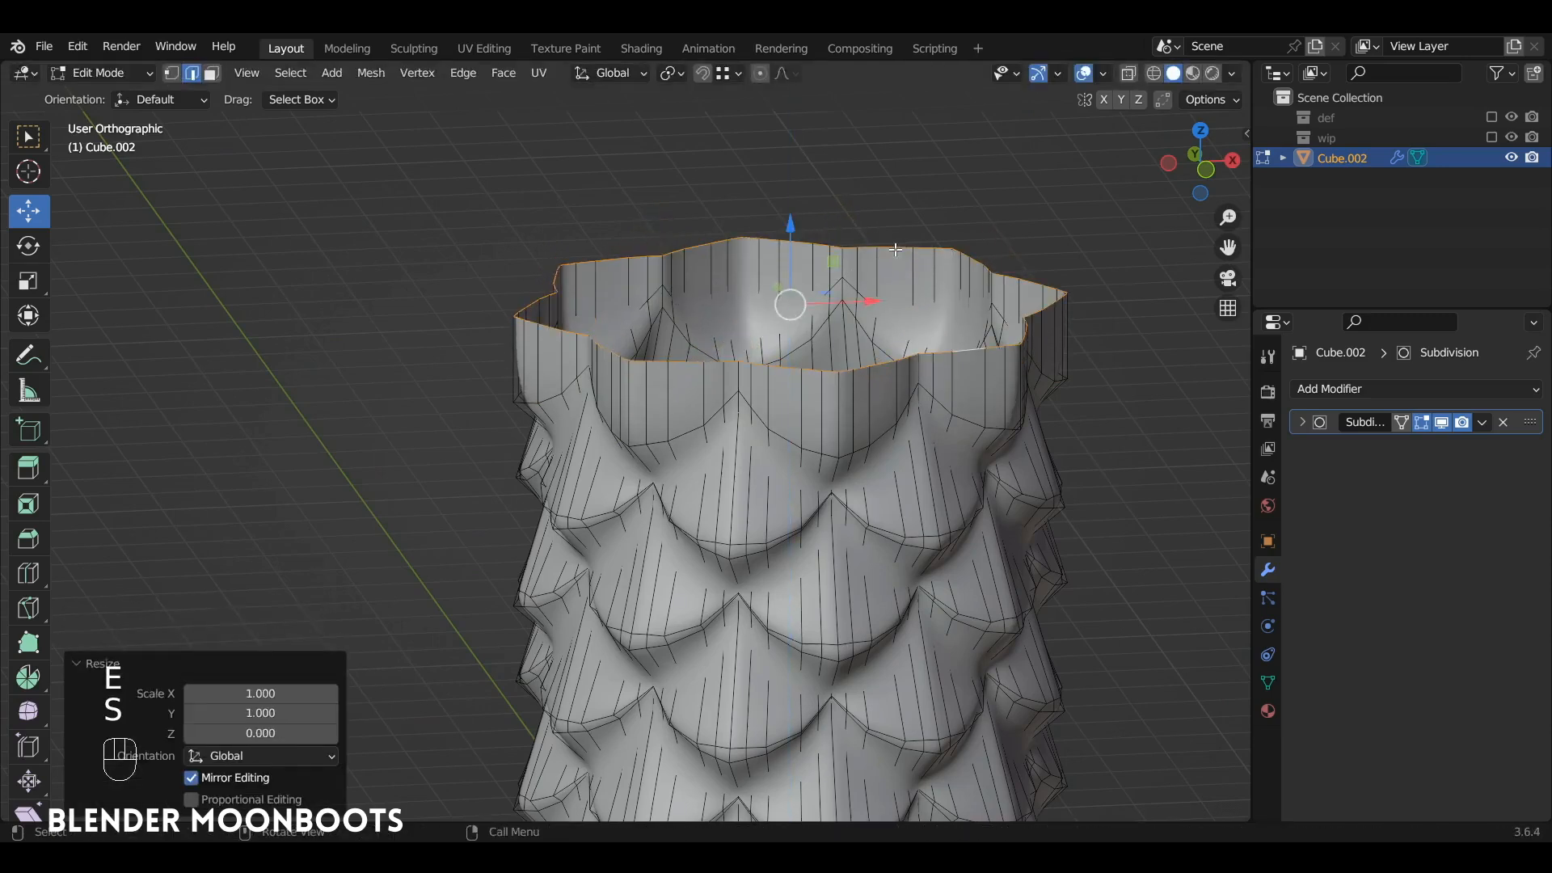
Step: Extrude the top rim in place and scale it inward to about 0.6
key("e")
right_click(706, 127)
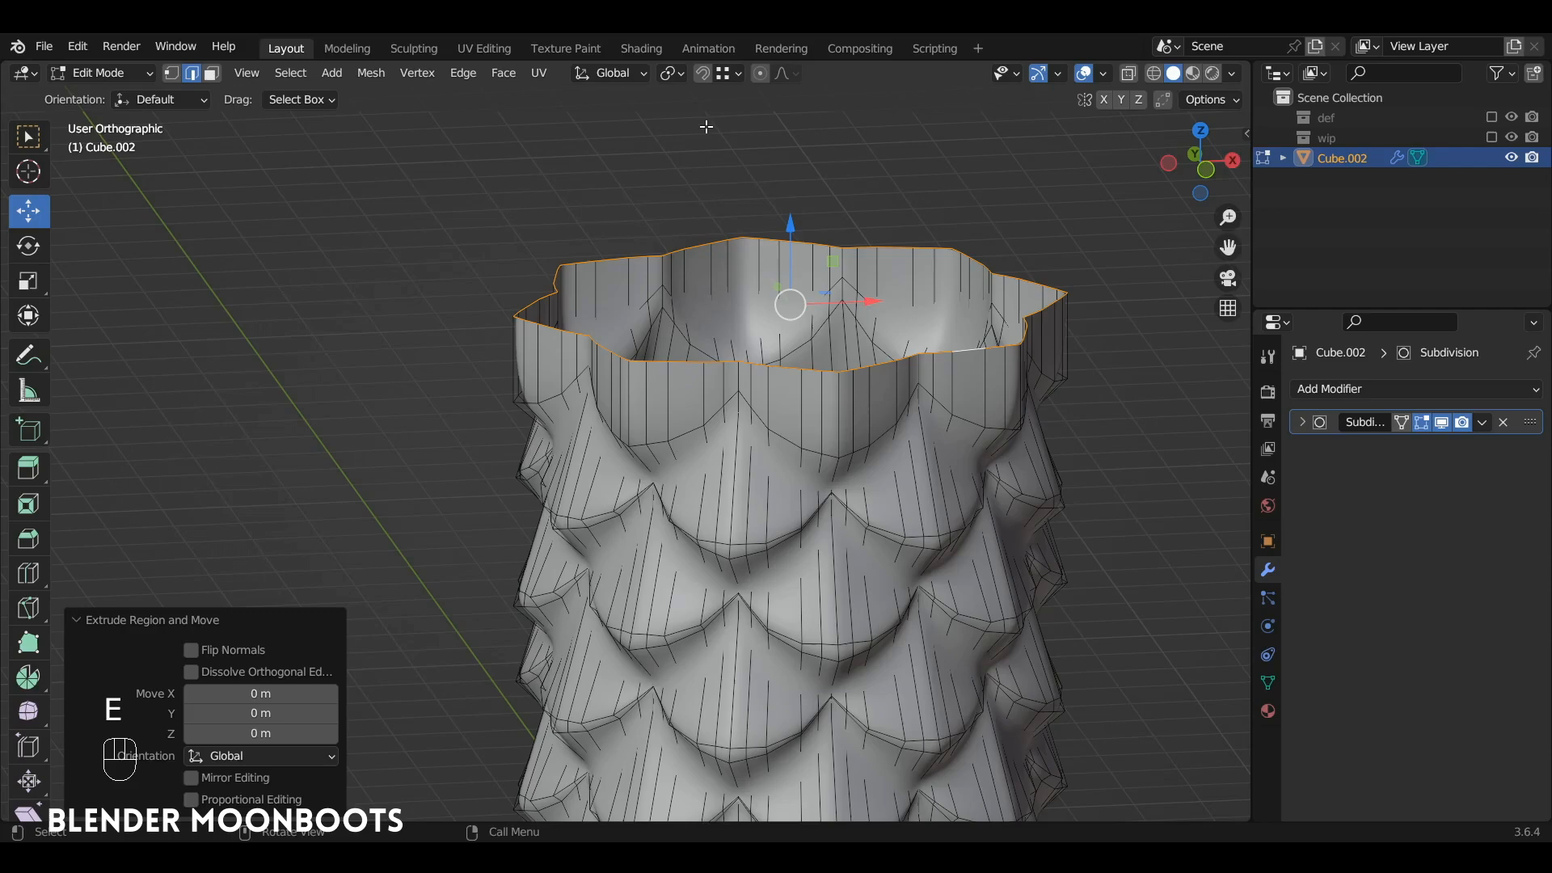
key("s")
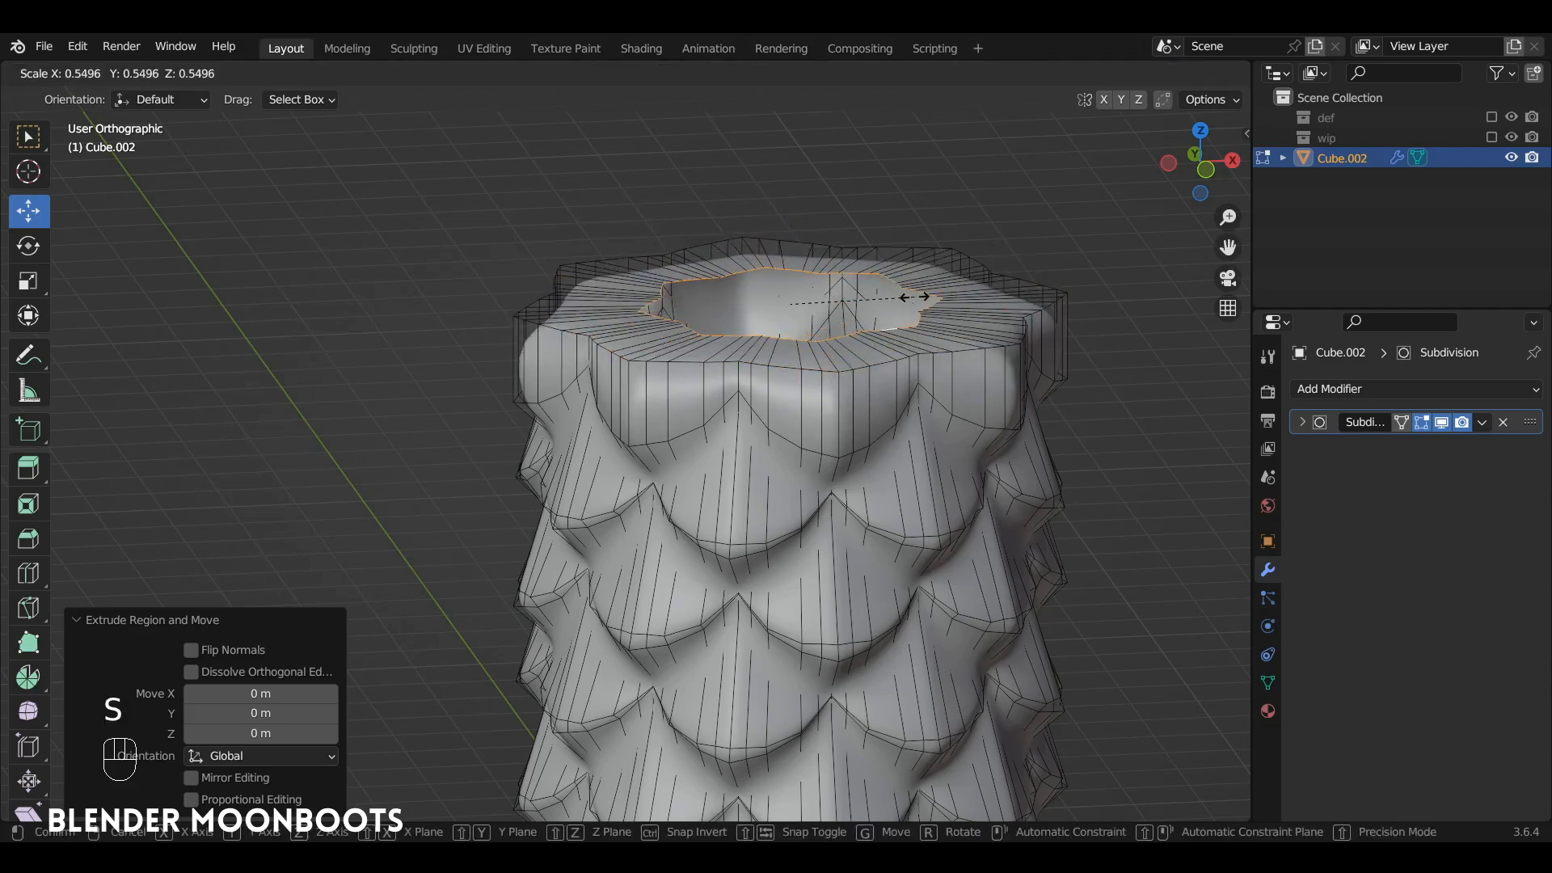
left_click(917, 296)
Step: Shape the inner top edge loop into a regular circle with LoopTools Circle
middle_click_drag(917, 296, 944, 294)
right_click(942, 294)
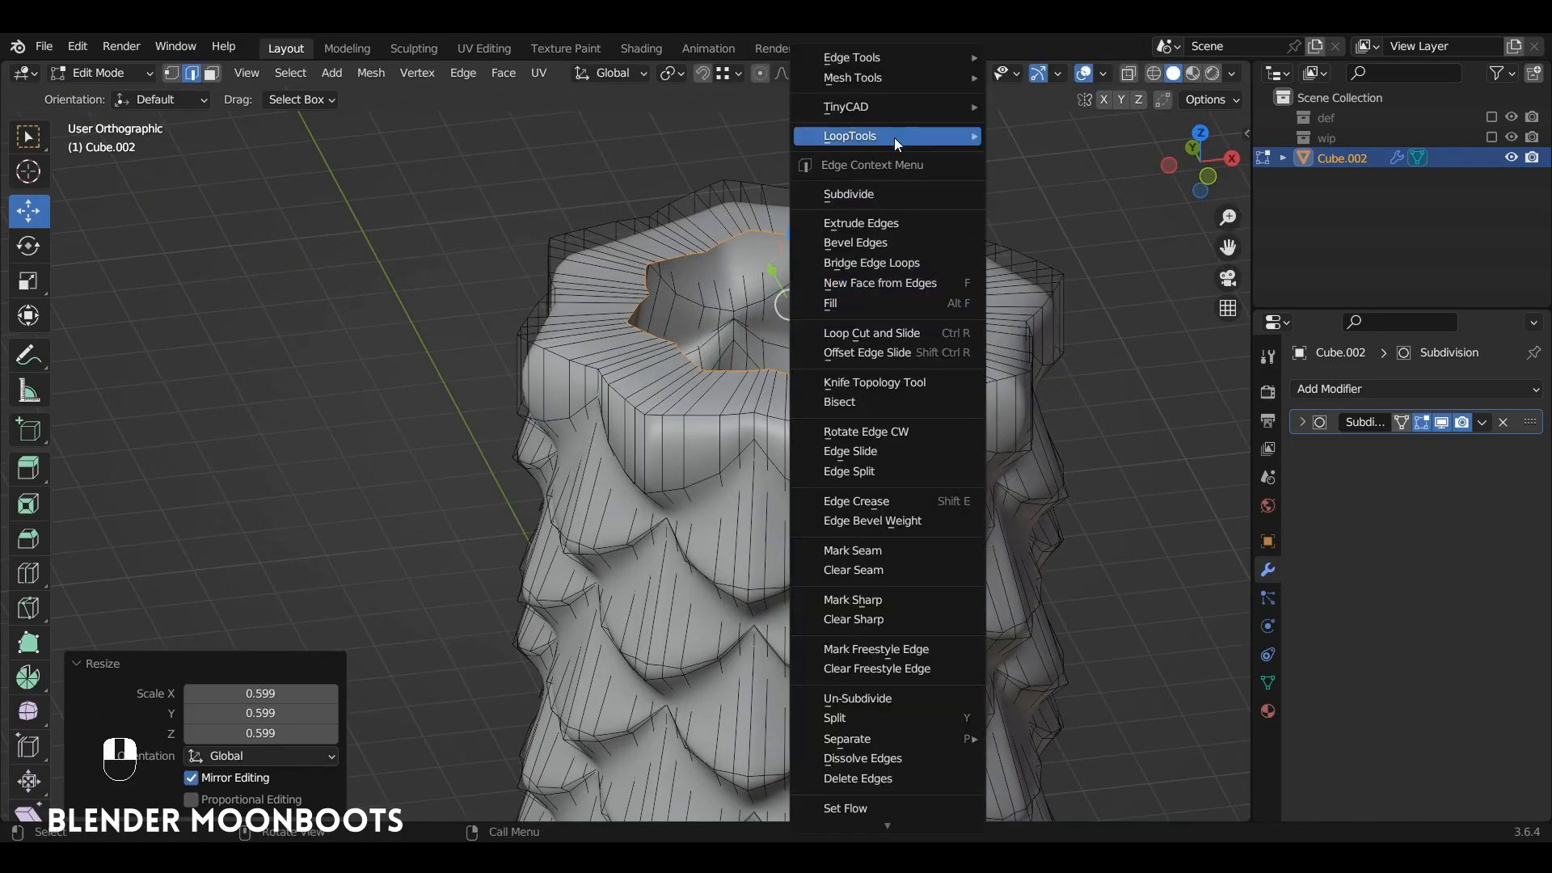
mouse_move(895, 134)
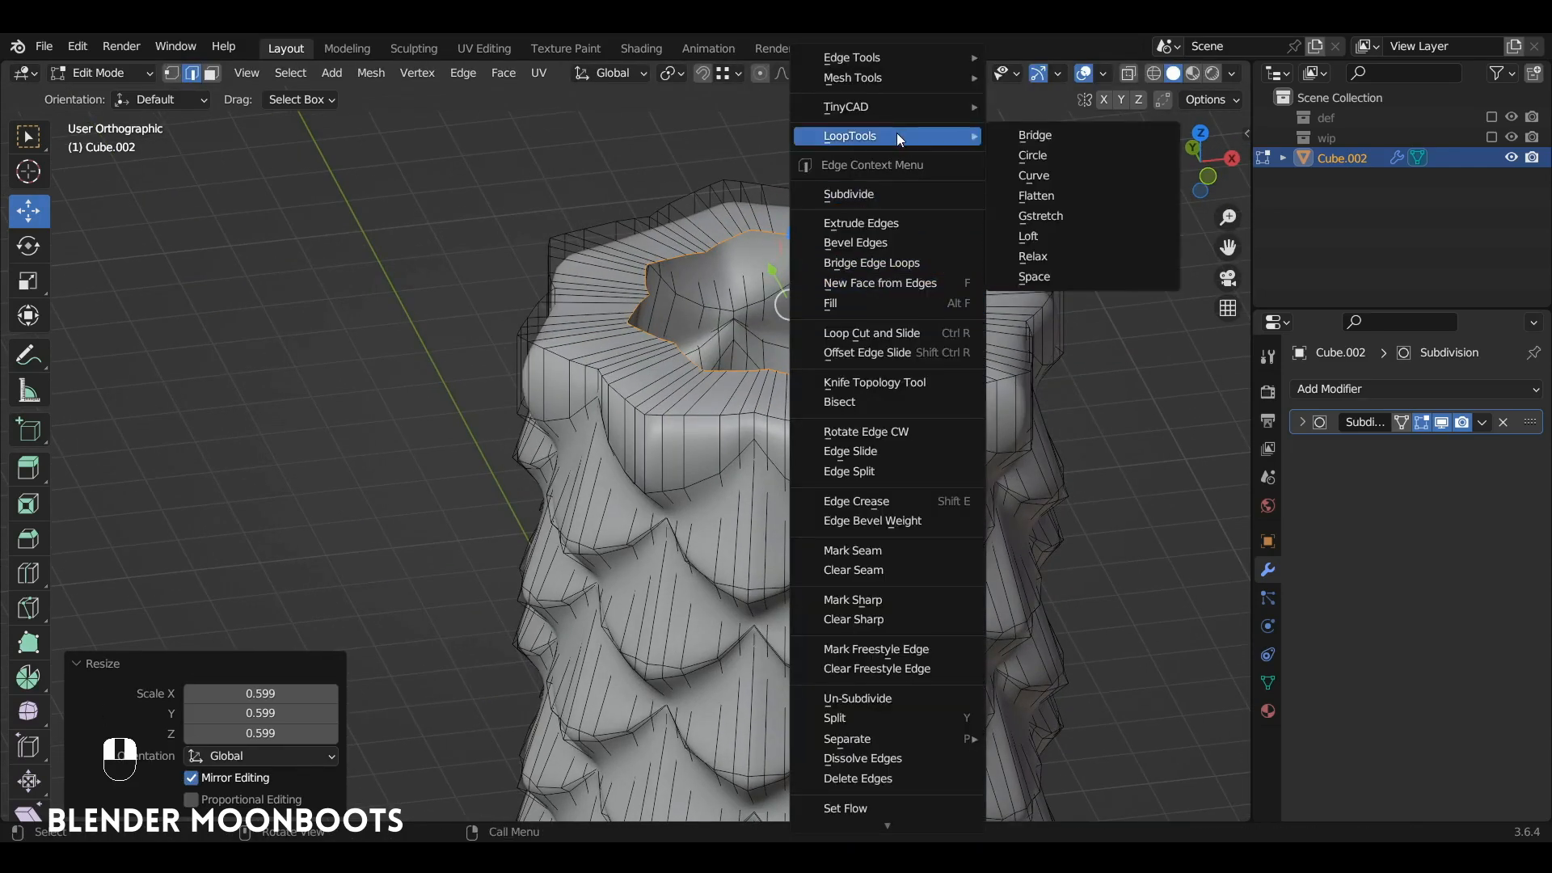
left_click(1072, 153)
scroll(1029, 196, "down", 6)
scroll(983, 258, "up", 3)
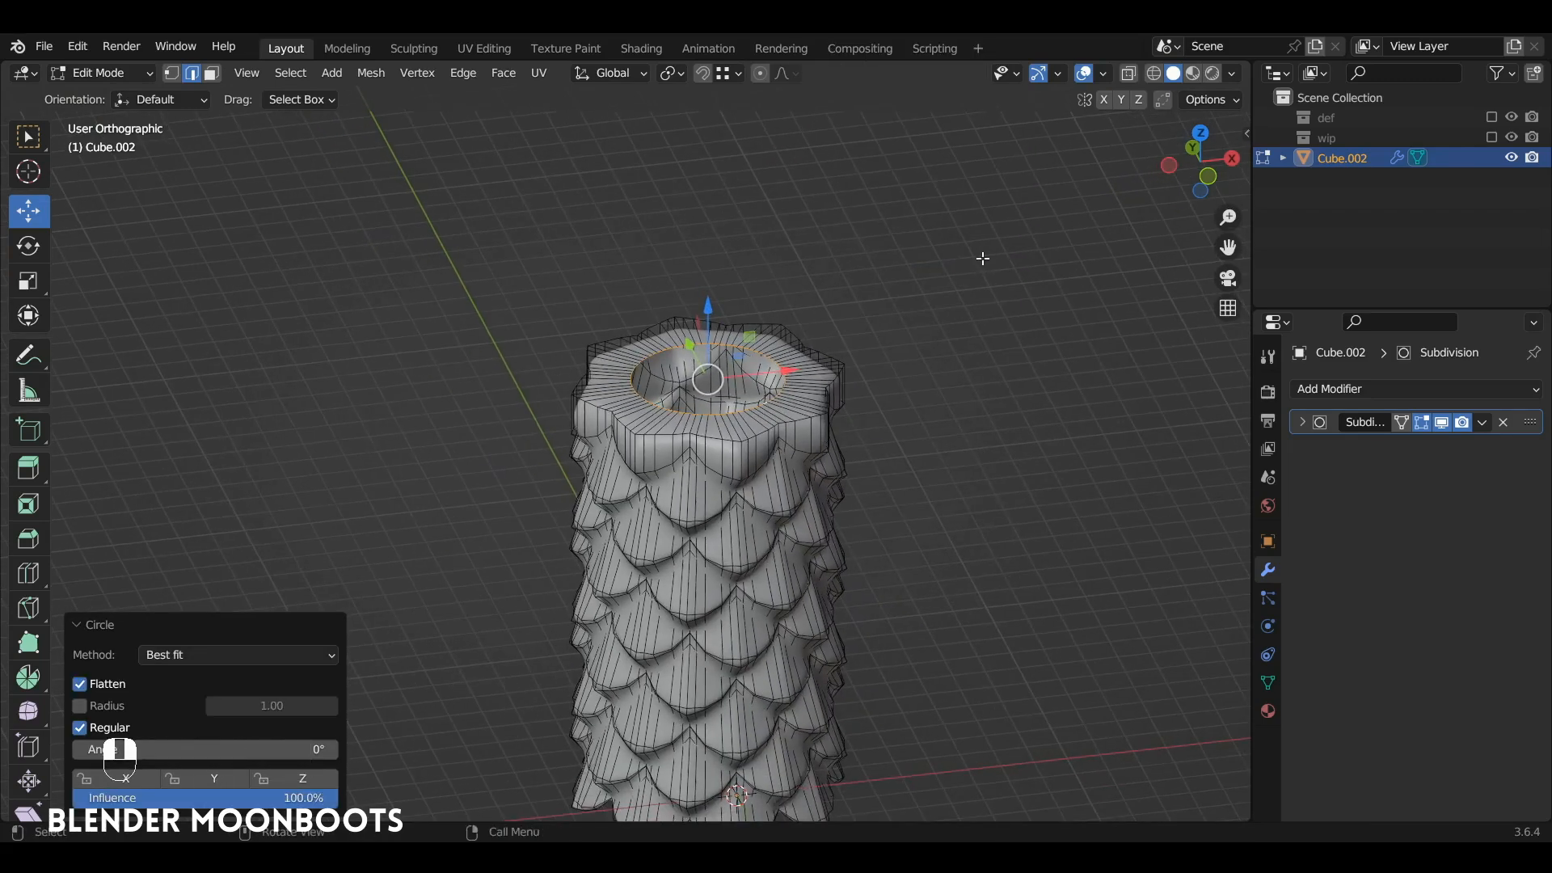
Step: In front view with X-ray on, extrude the circular loop down about 11.8 m along Z to form the inner wall
key("KP_1")
key("alt+z")
middle_click_drag(908, 378, 852, 188, "shift")
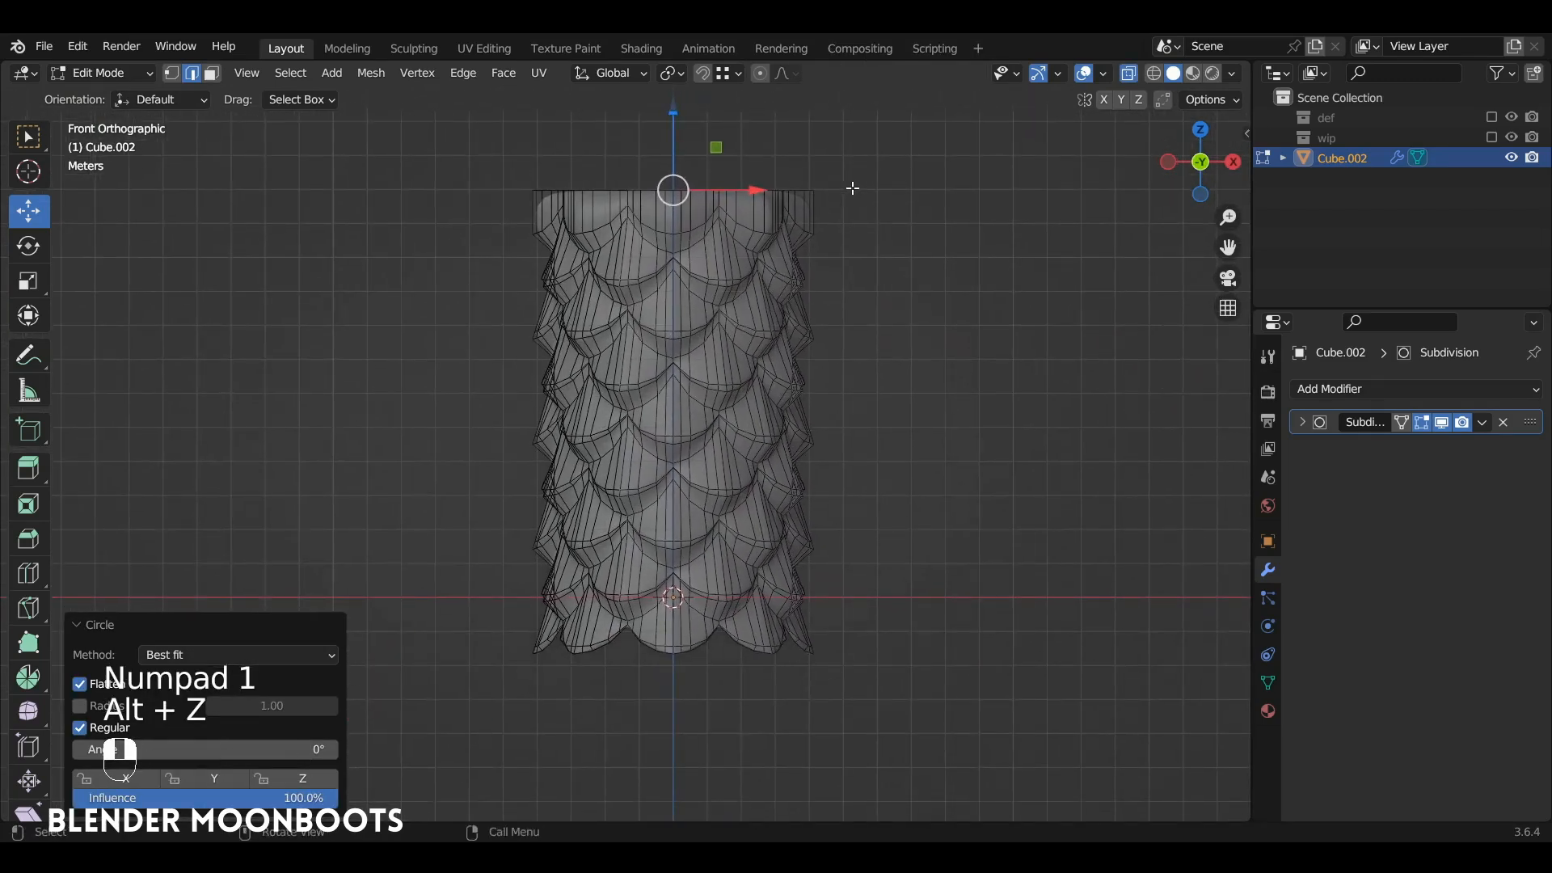
key("e")
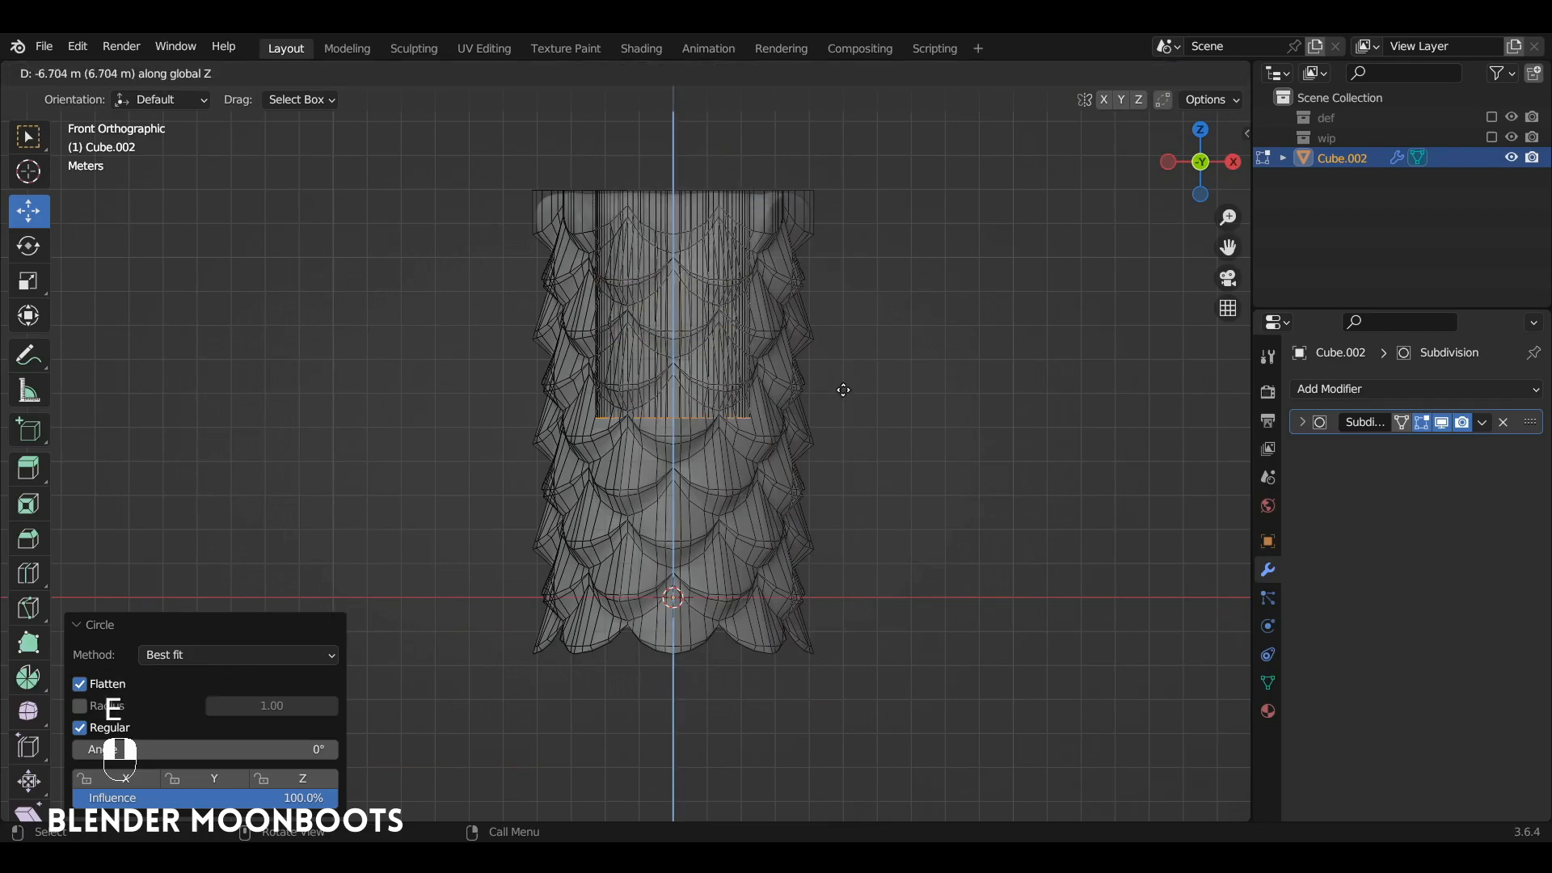
left_click(871, 547)
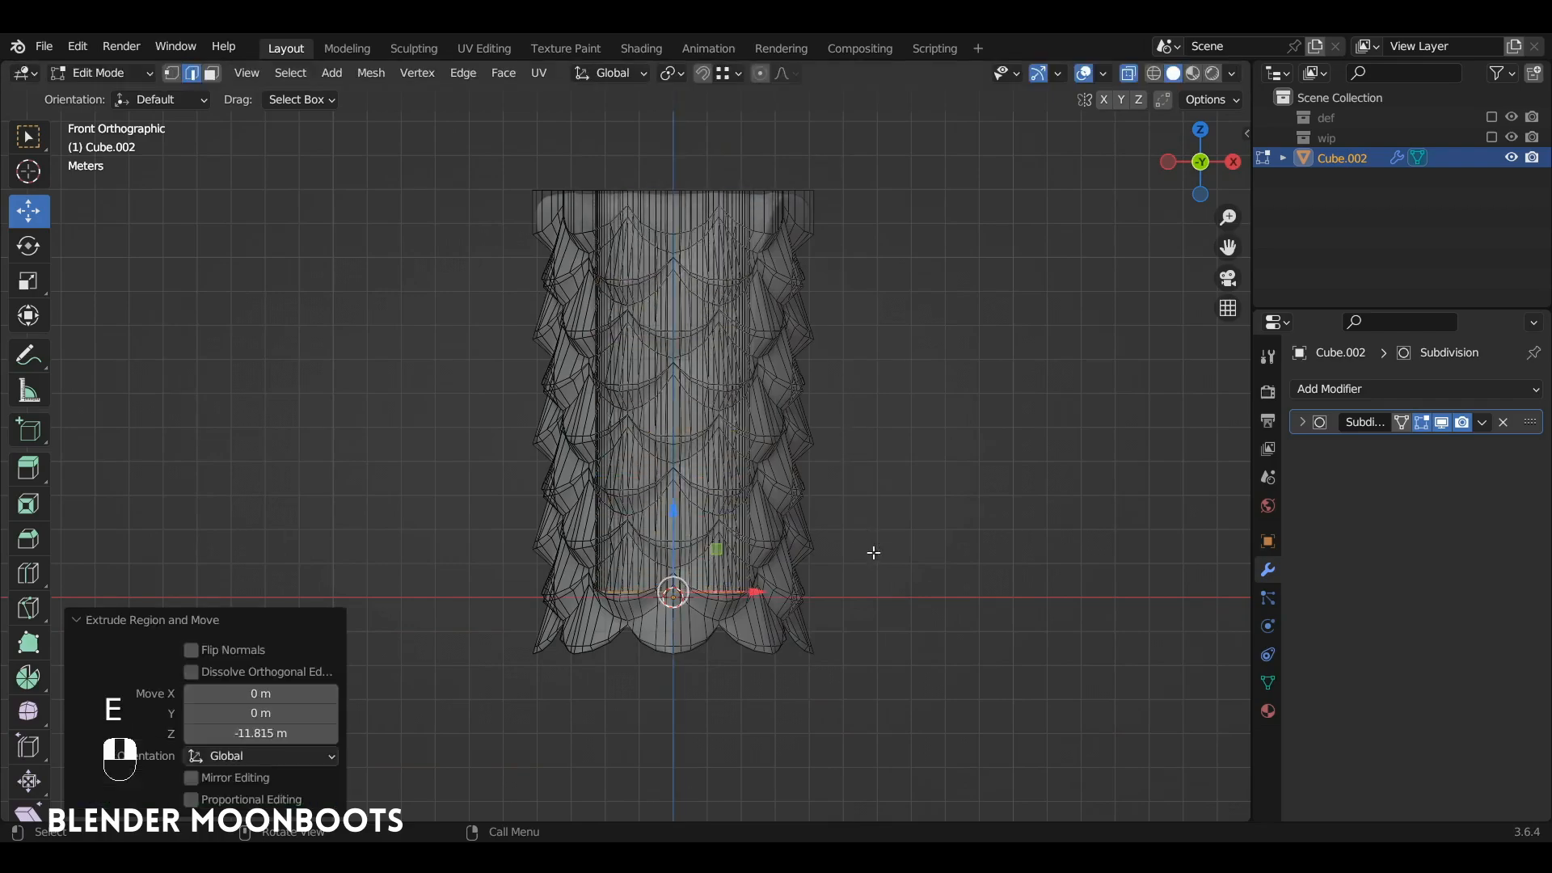
Step: Extrude the lower inner loop in place and scale it to about 0.5 to start the inner floor
middle_click_drag(873, 555, 840, 465)
left_click_drag(840, 465, 735, 312, "alt+shift")
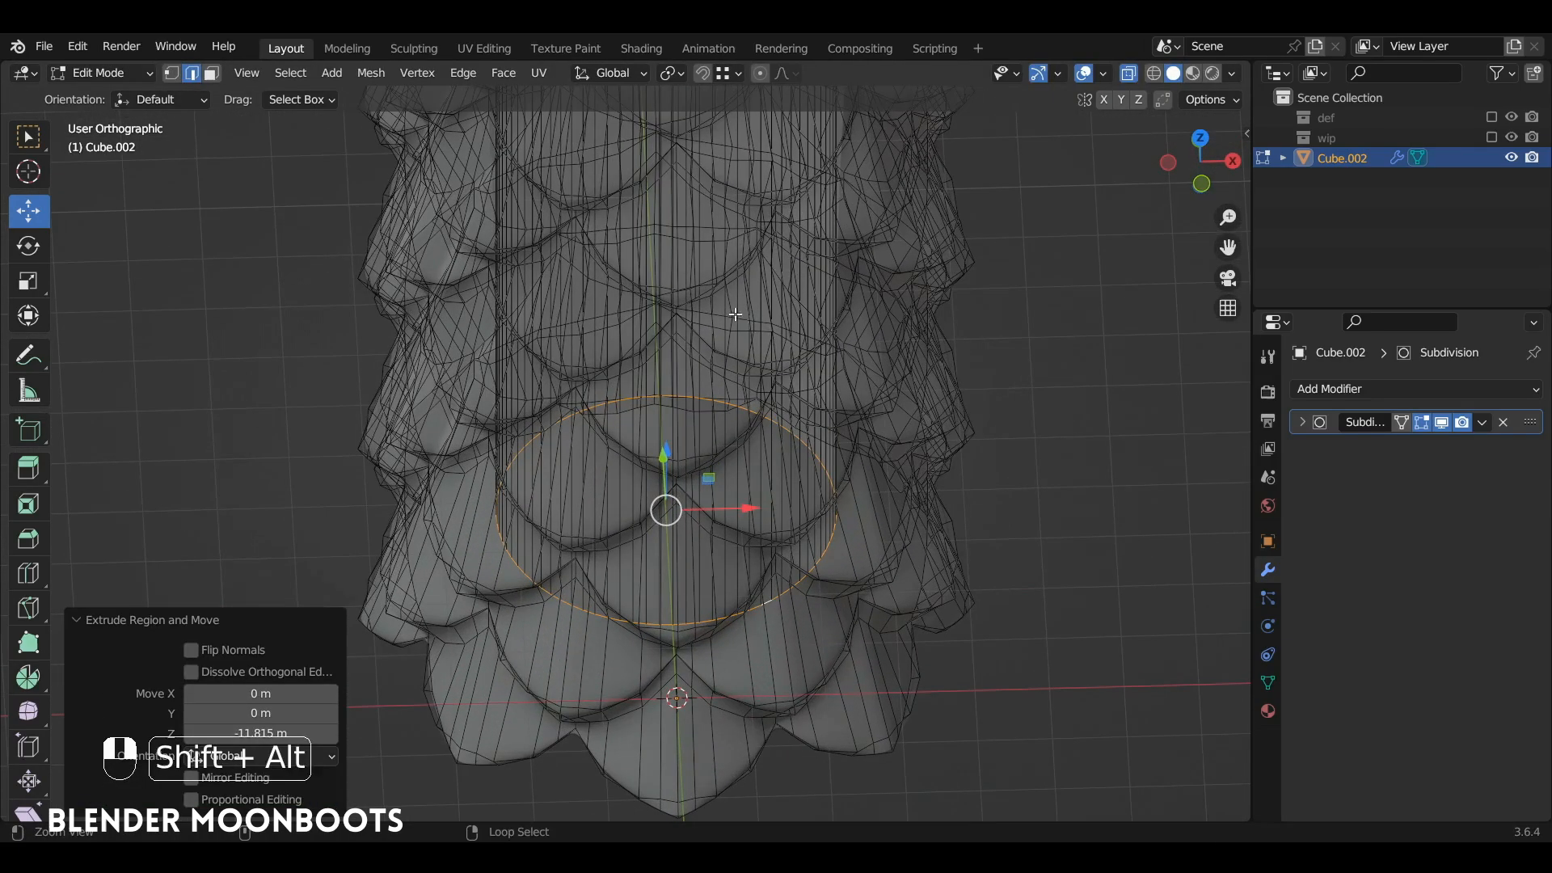
key("e")
right_click(722, 309)
key("s")
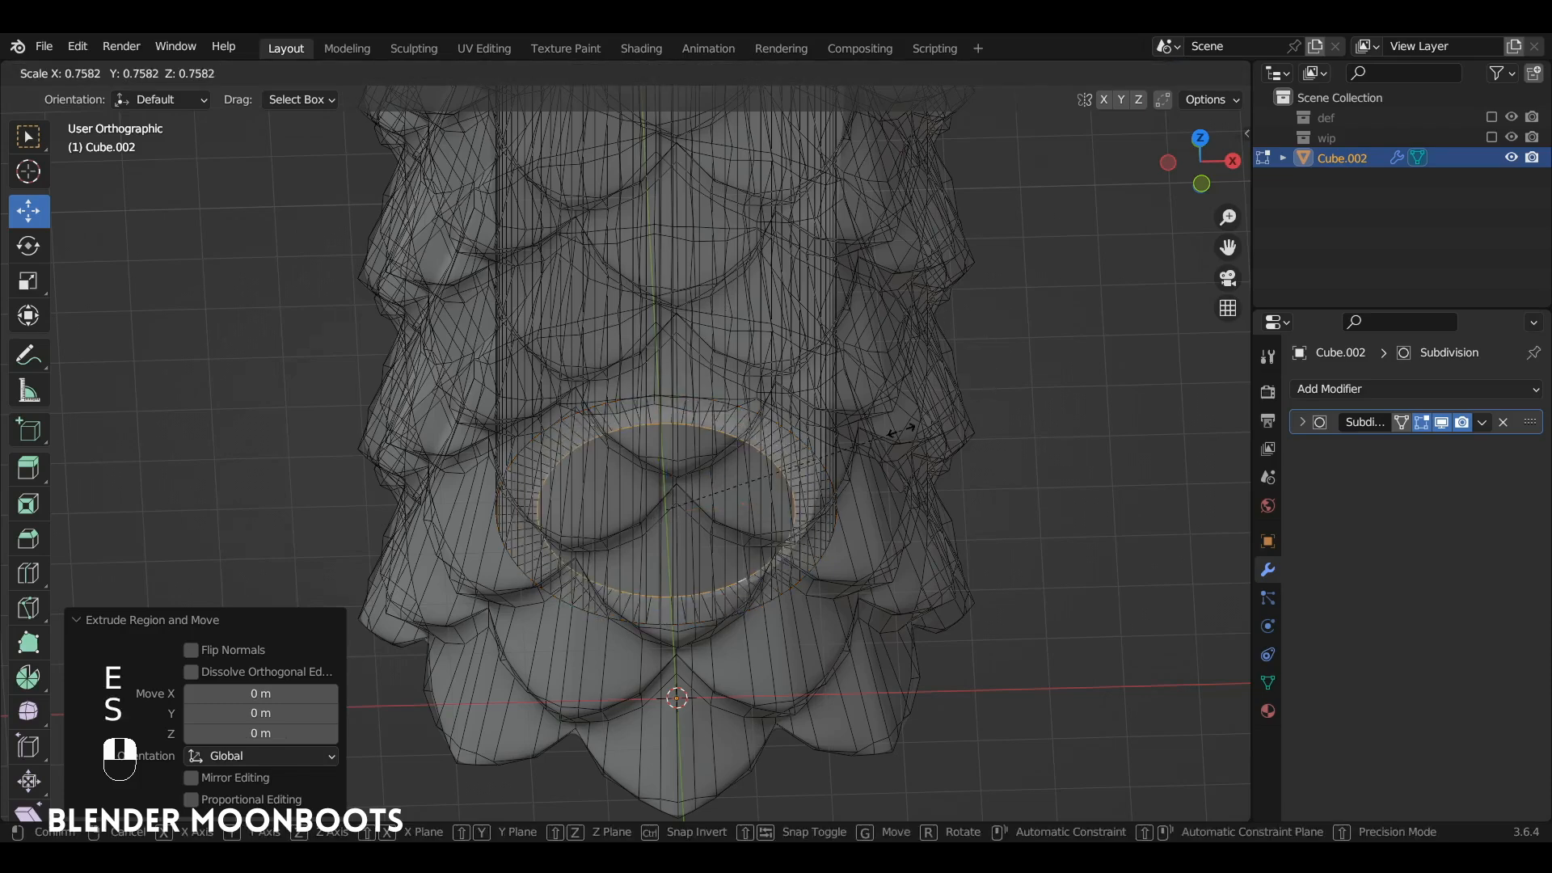
left_click(823, 461)
Step: Extrude the inner floor loop again, merge it at center to close the floor, and clear the selection
key("e")
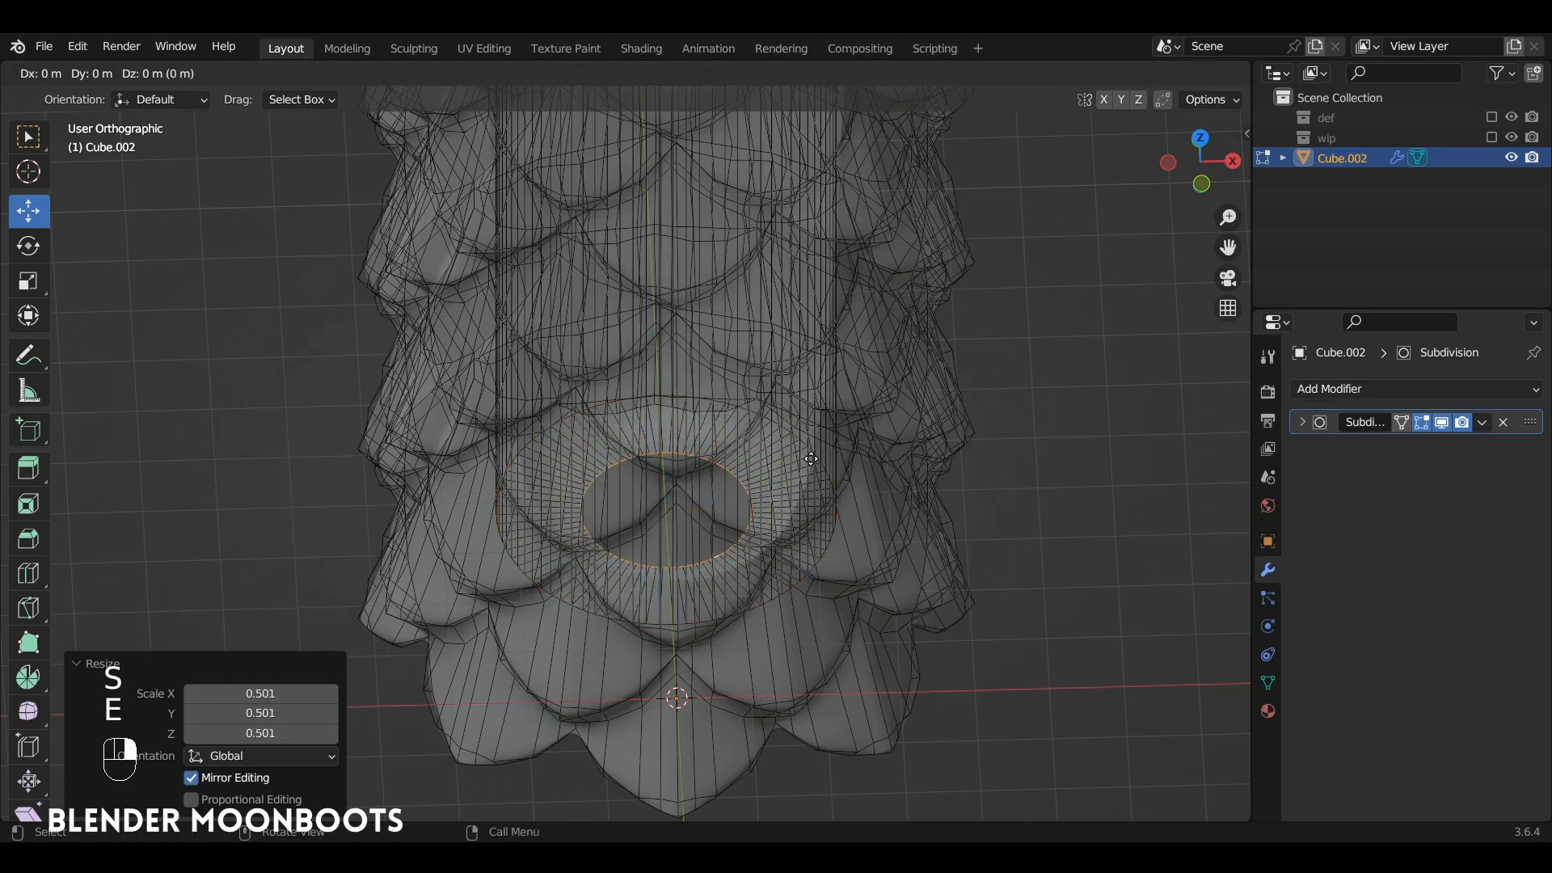
right_click(811, 460)
key("m")
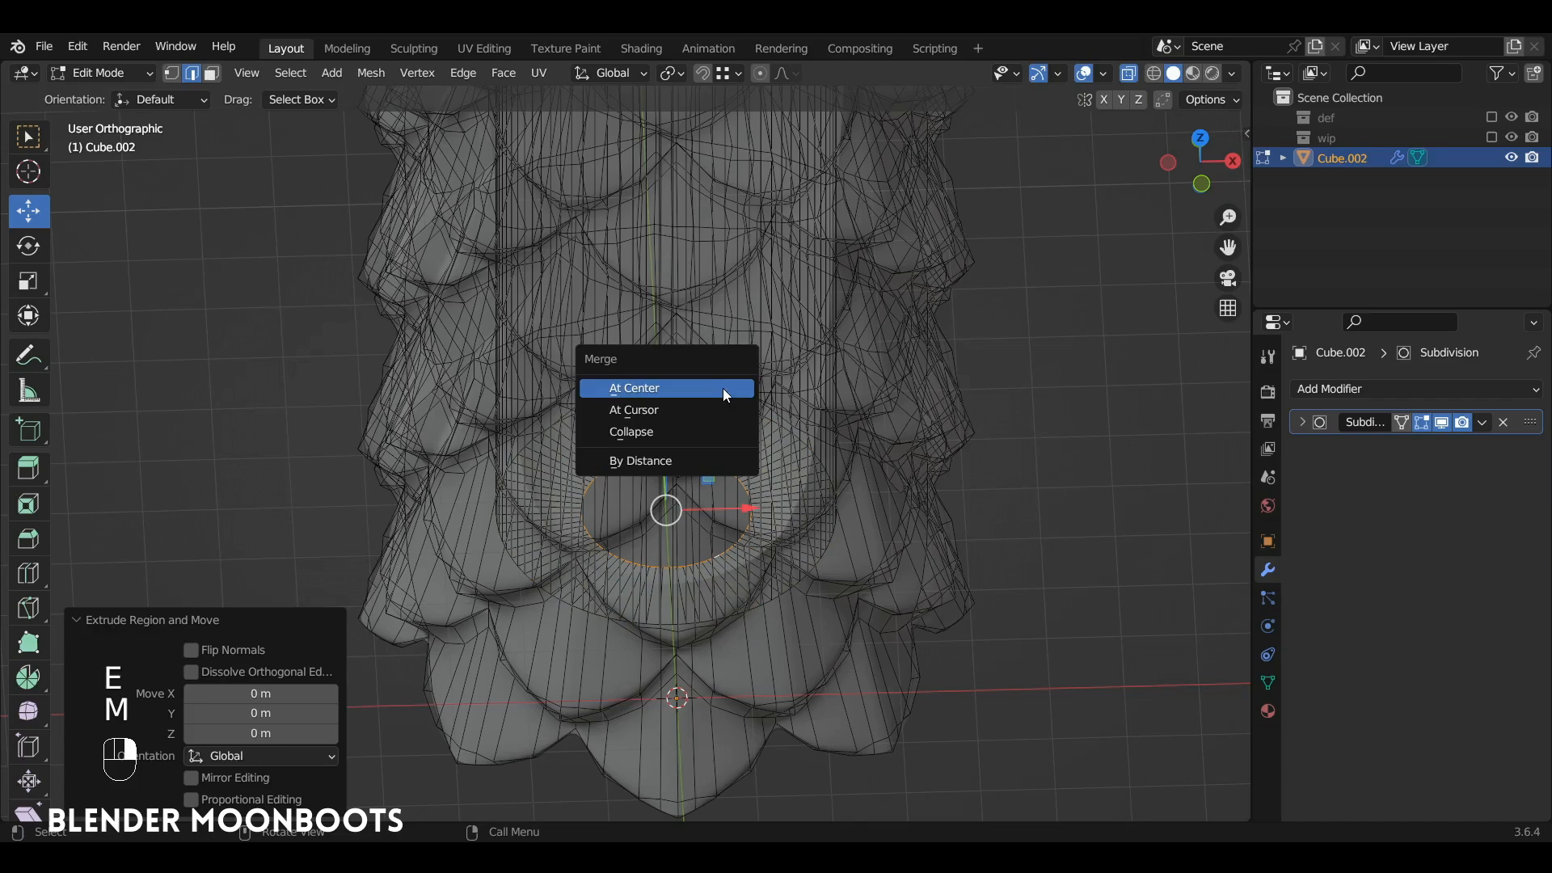
left_click(725, 389)
key("a")
key("a")
Step: Select the cylinder's bottom boundary edge loop and extrude it down about 0.67 m along Z
middle_click_drag(726, 389, 775, 324, "alt")
left_click(714, 599, "alt")
middle_click_drag(714, 599, 793, 527, "alt")
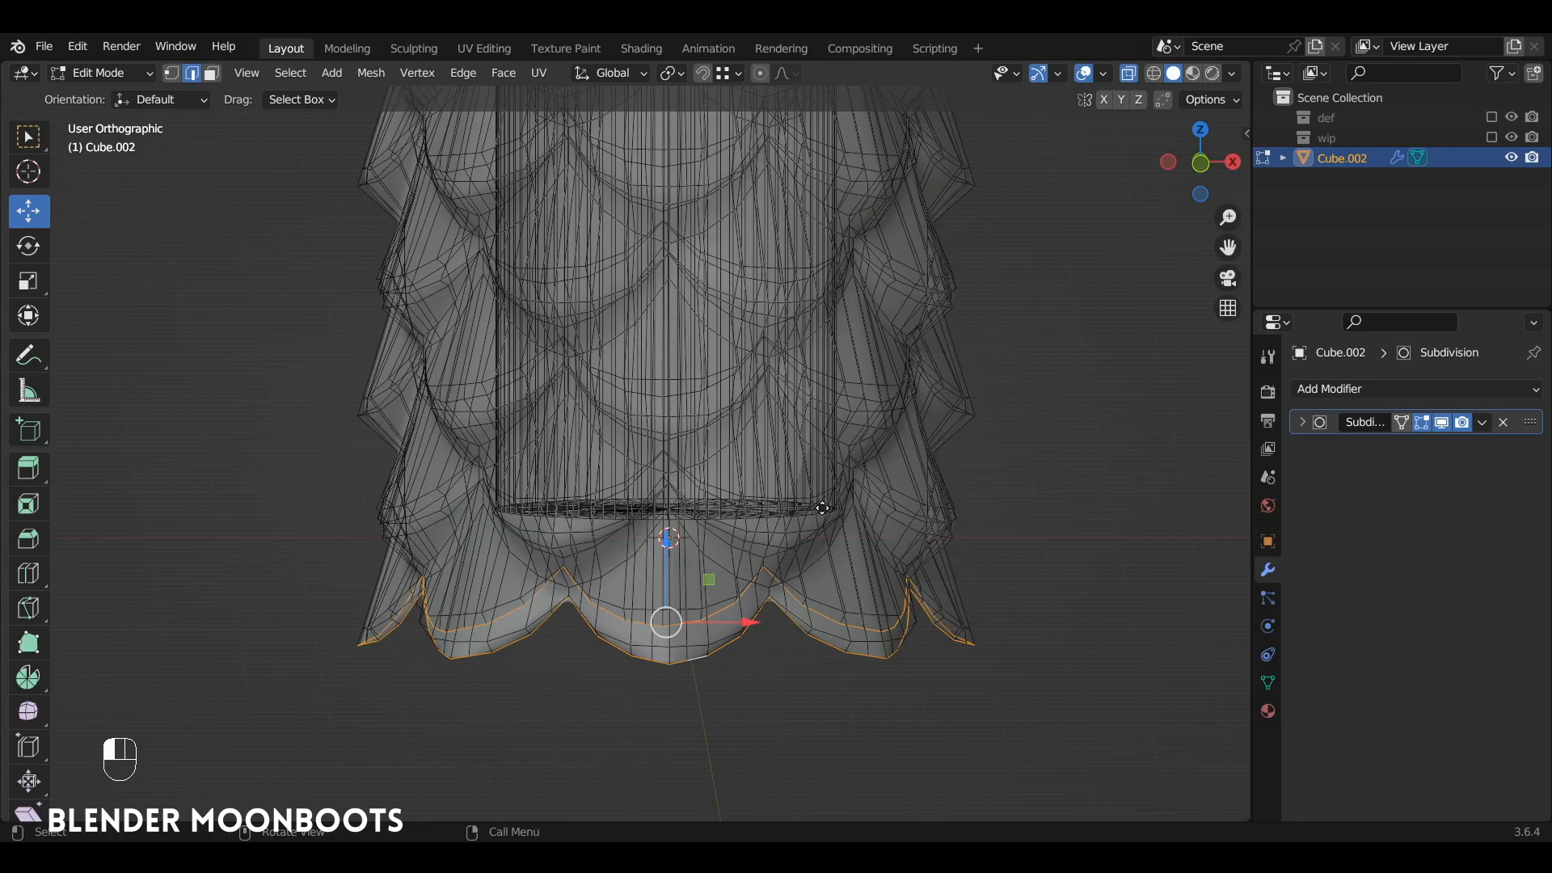
key("e")
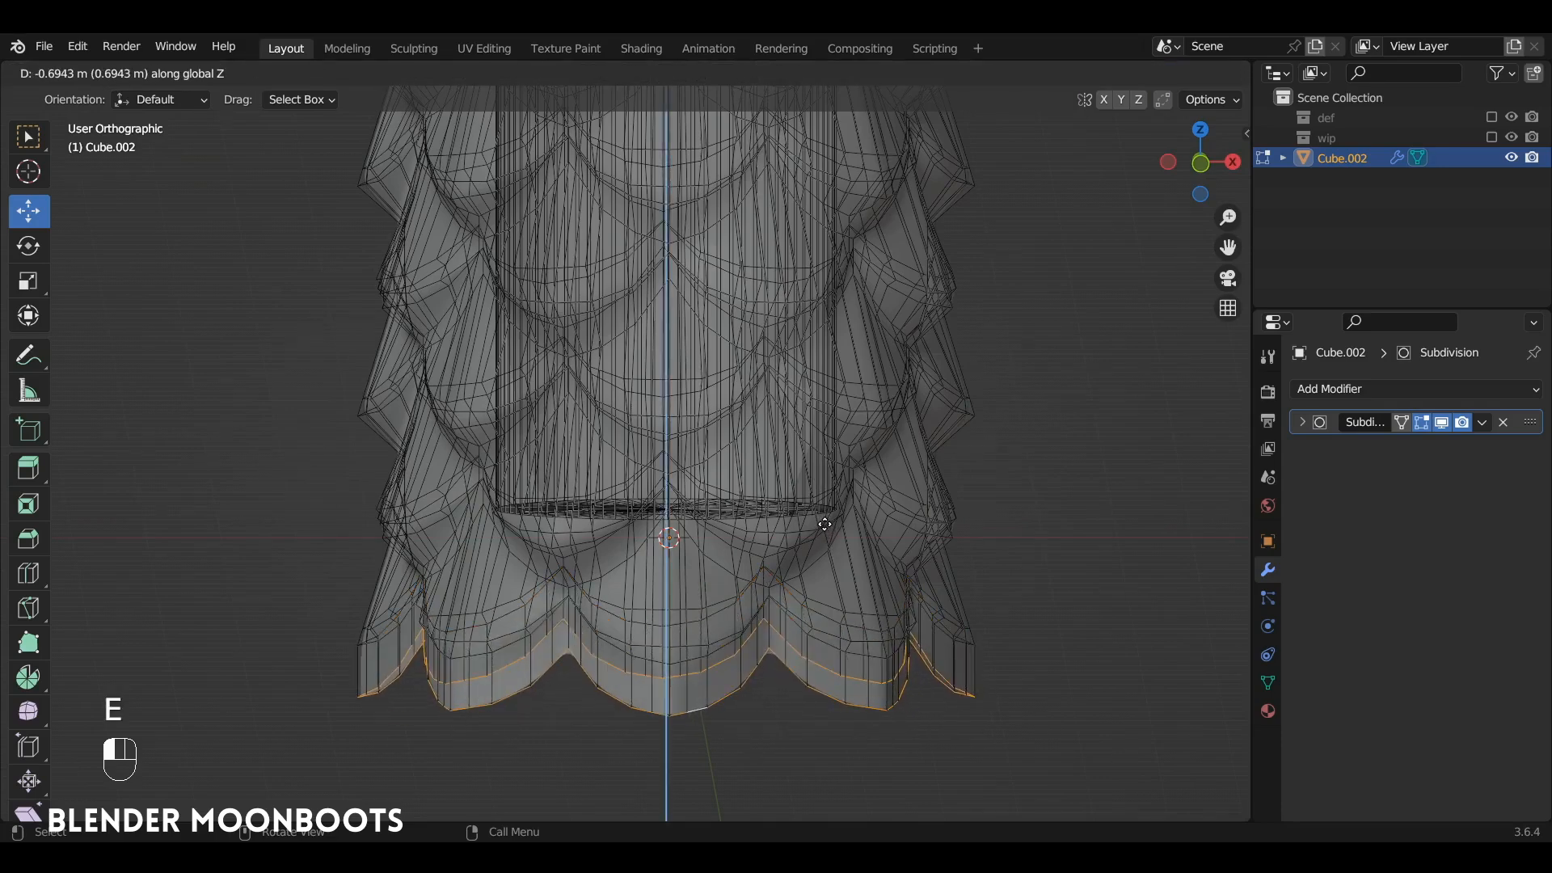
left_click(828, 523)
Step: Flatten the extruded bottom rim by scaling it to 0 along Z
key("s")
key("z")
key("0")
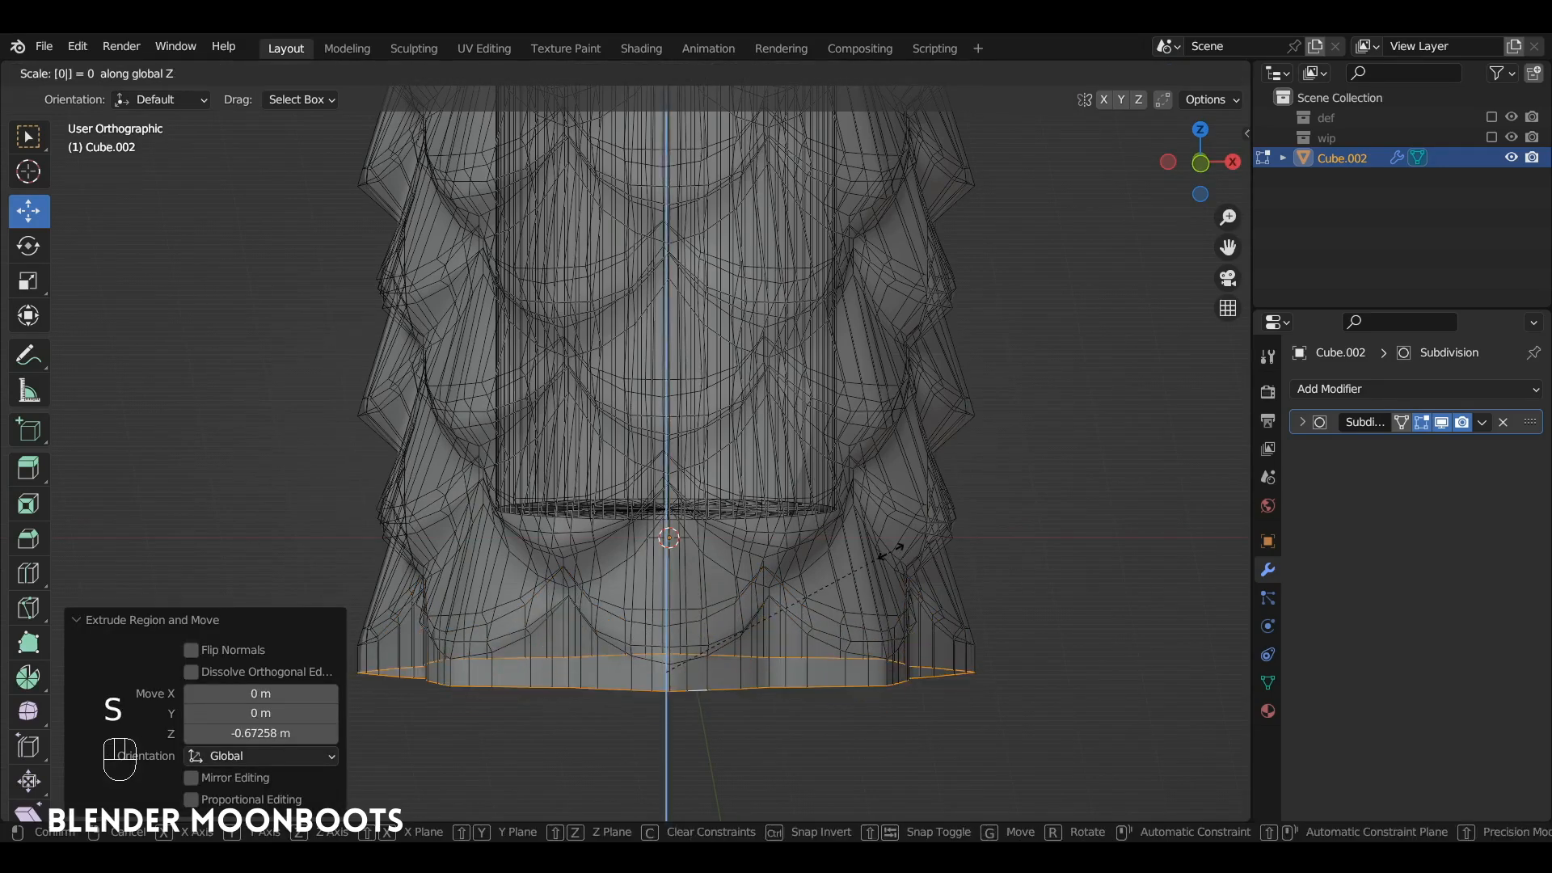
left_click(890, 552)
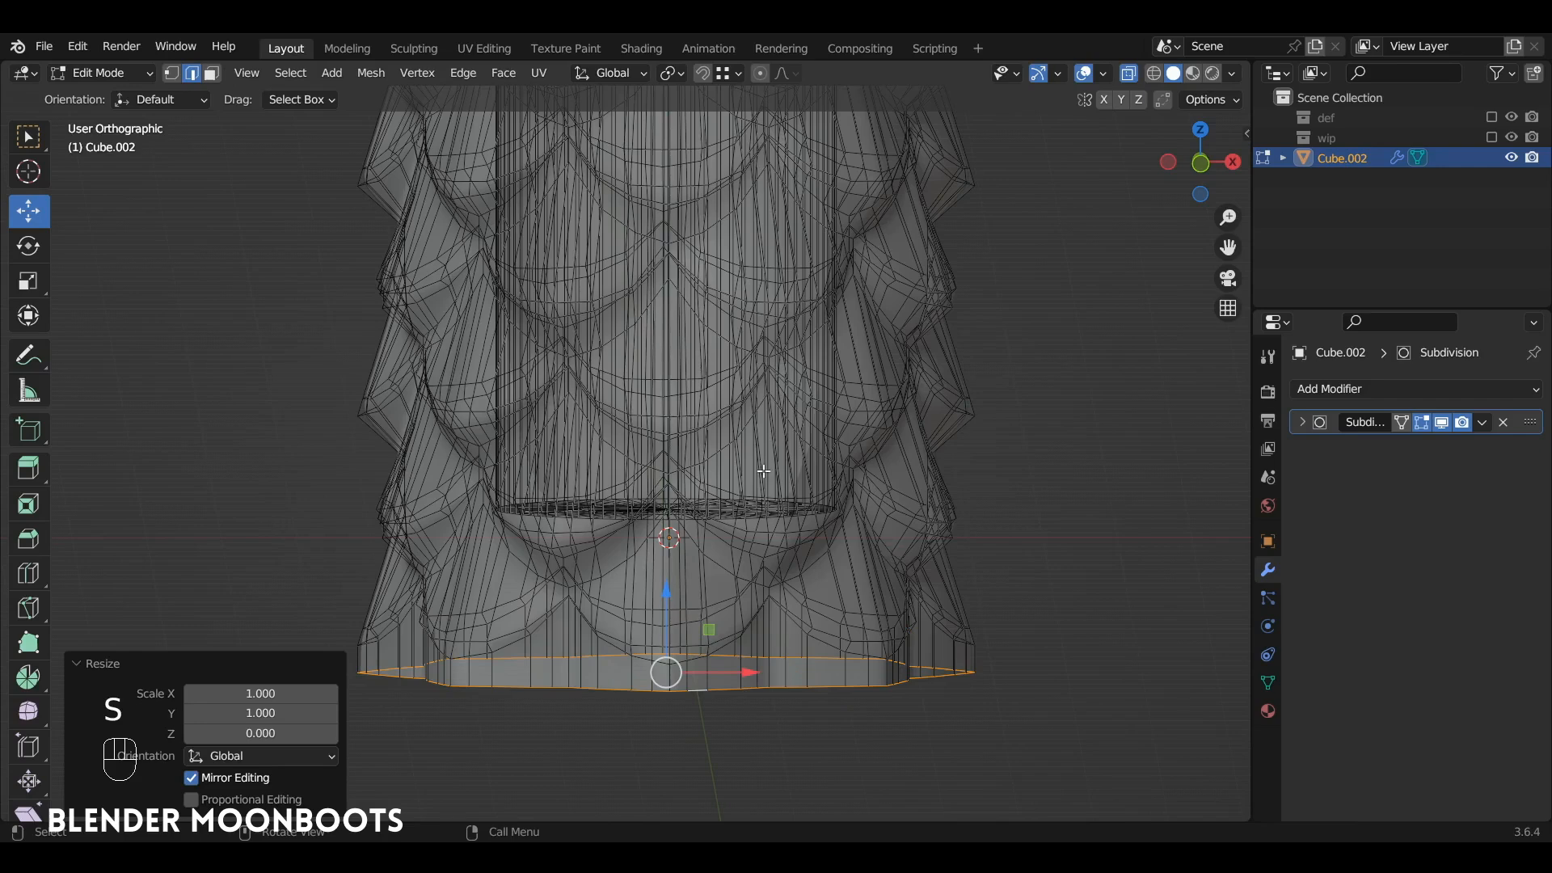
Step: Extrude the flattened bottom rim in place and scale it inward to start the vessel's outer base
key("e")
key("s")
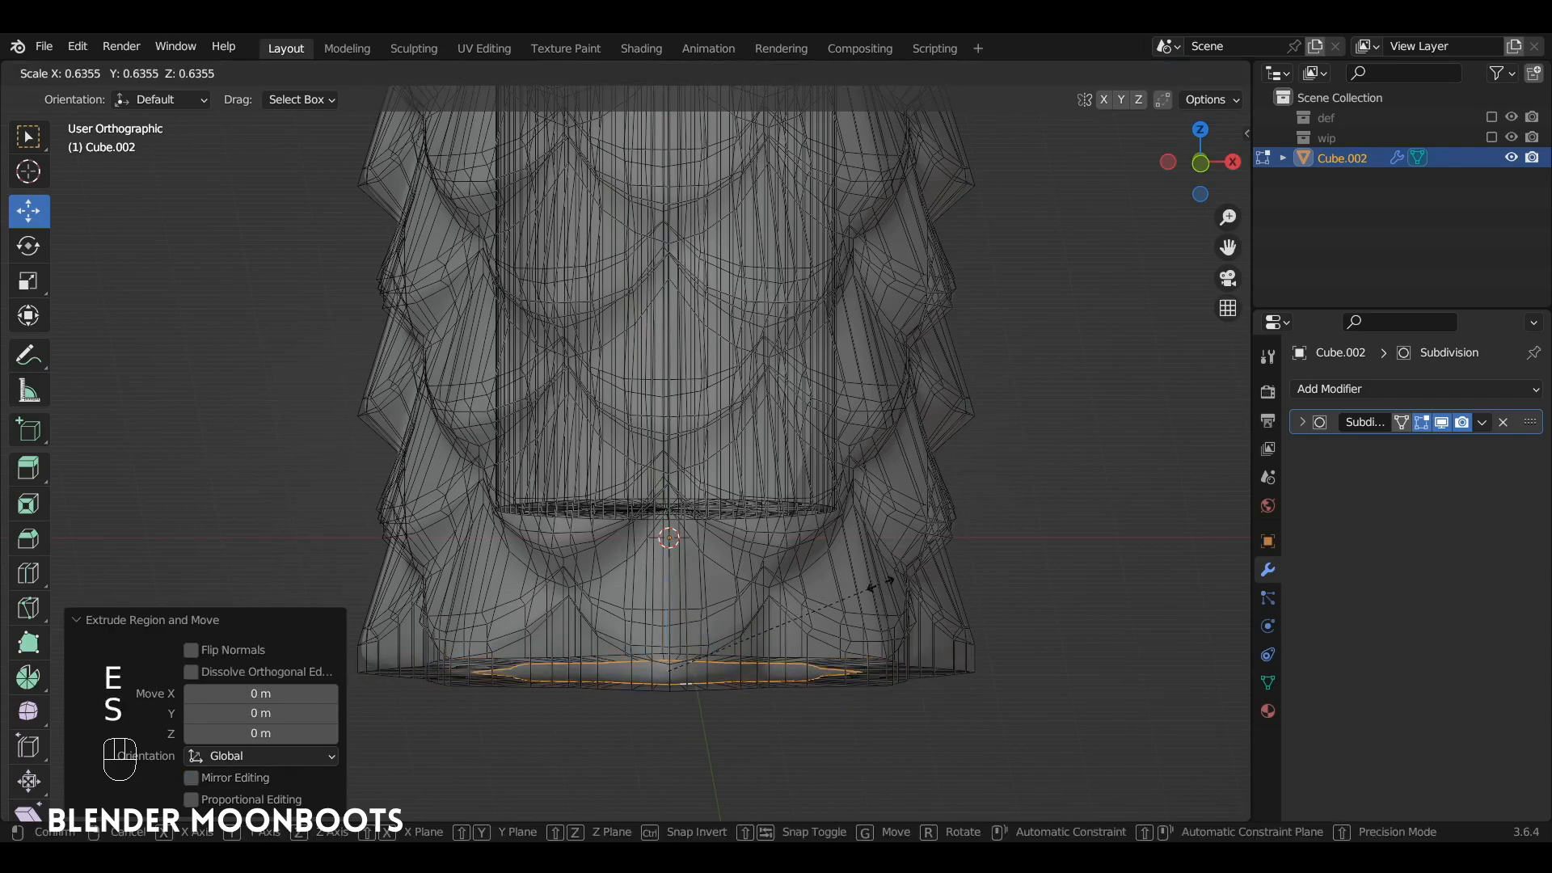
left_click(823, 616)
Step: Extrude the outer base's inner loop again in place and merge it at center to close the base
key("e")
right_click(757, 585)
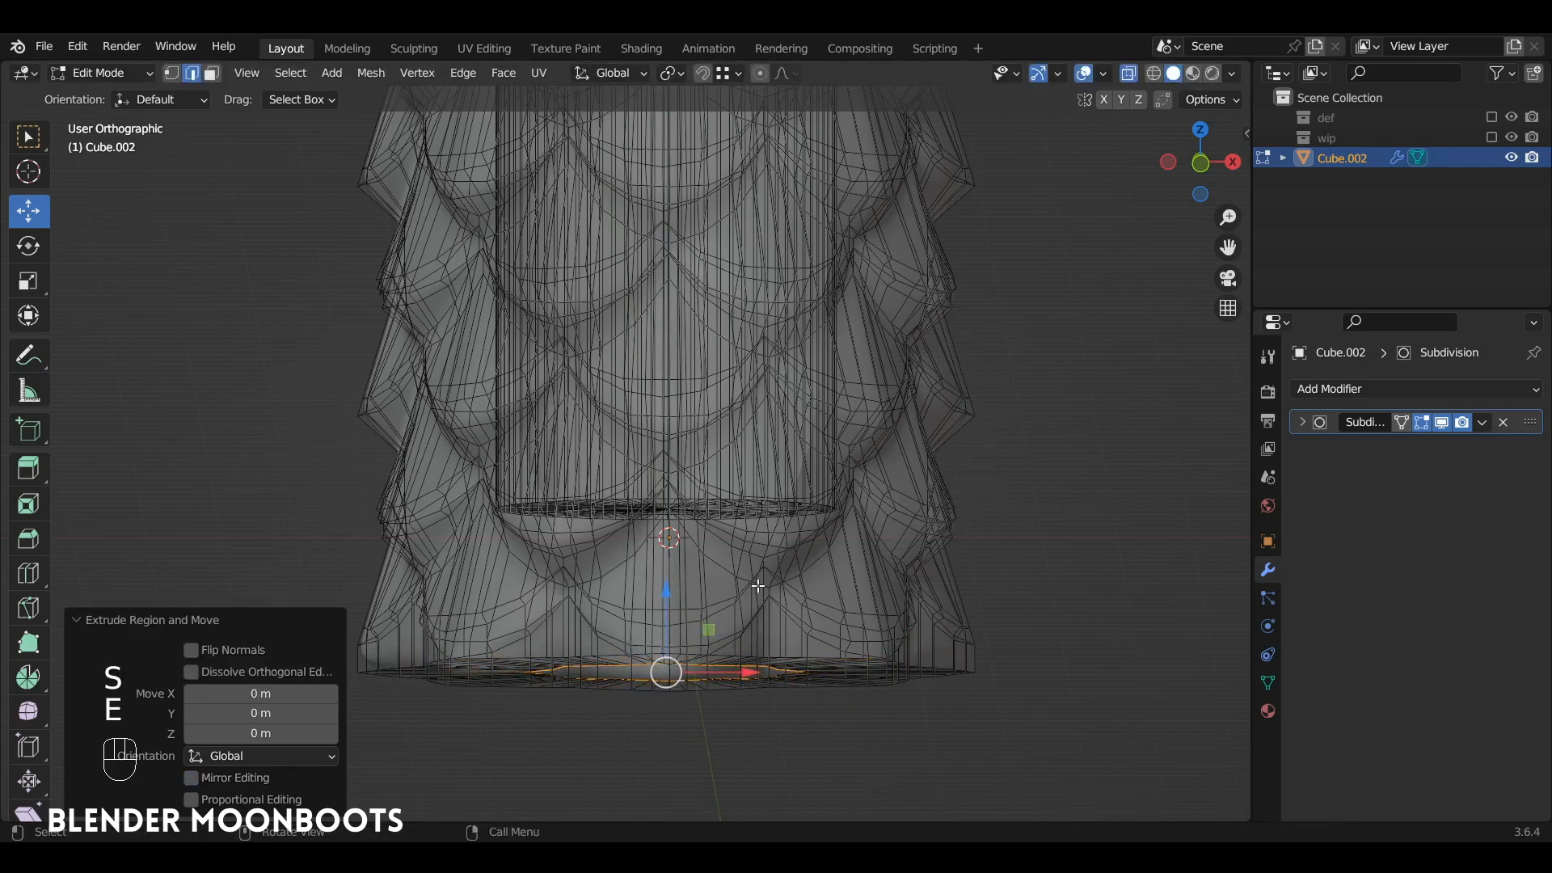
key("m")
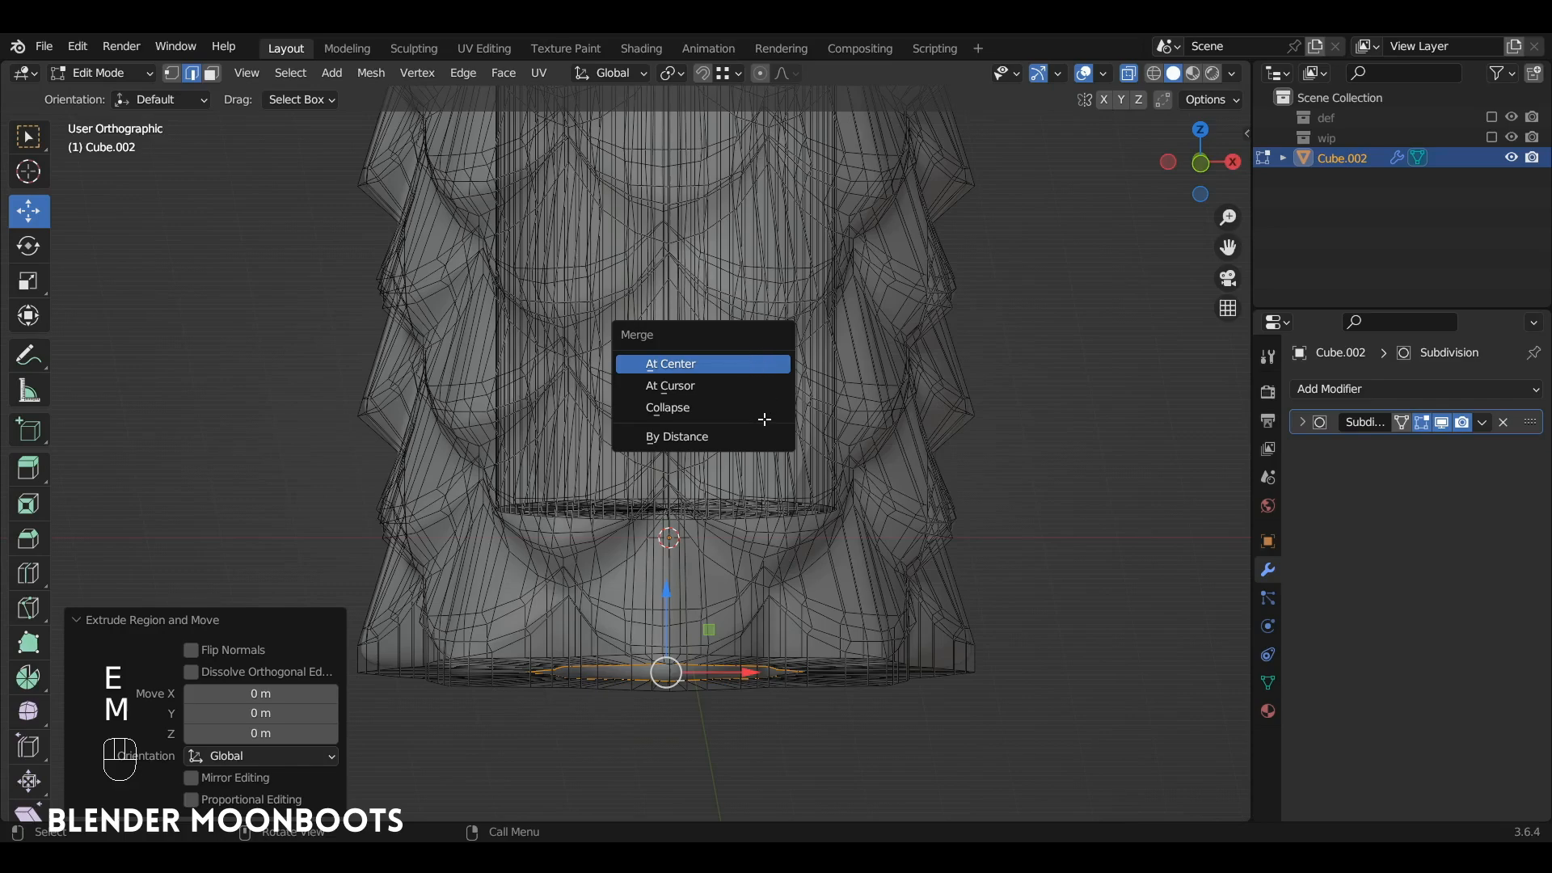
key("Return")
Step: Select the edge loops around the base's outer rim, the top's outer and inner rims, and the inner floor
middle_click_drag(747, 390, 741, 325)
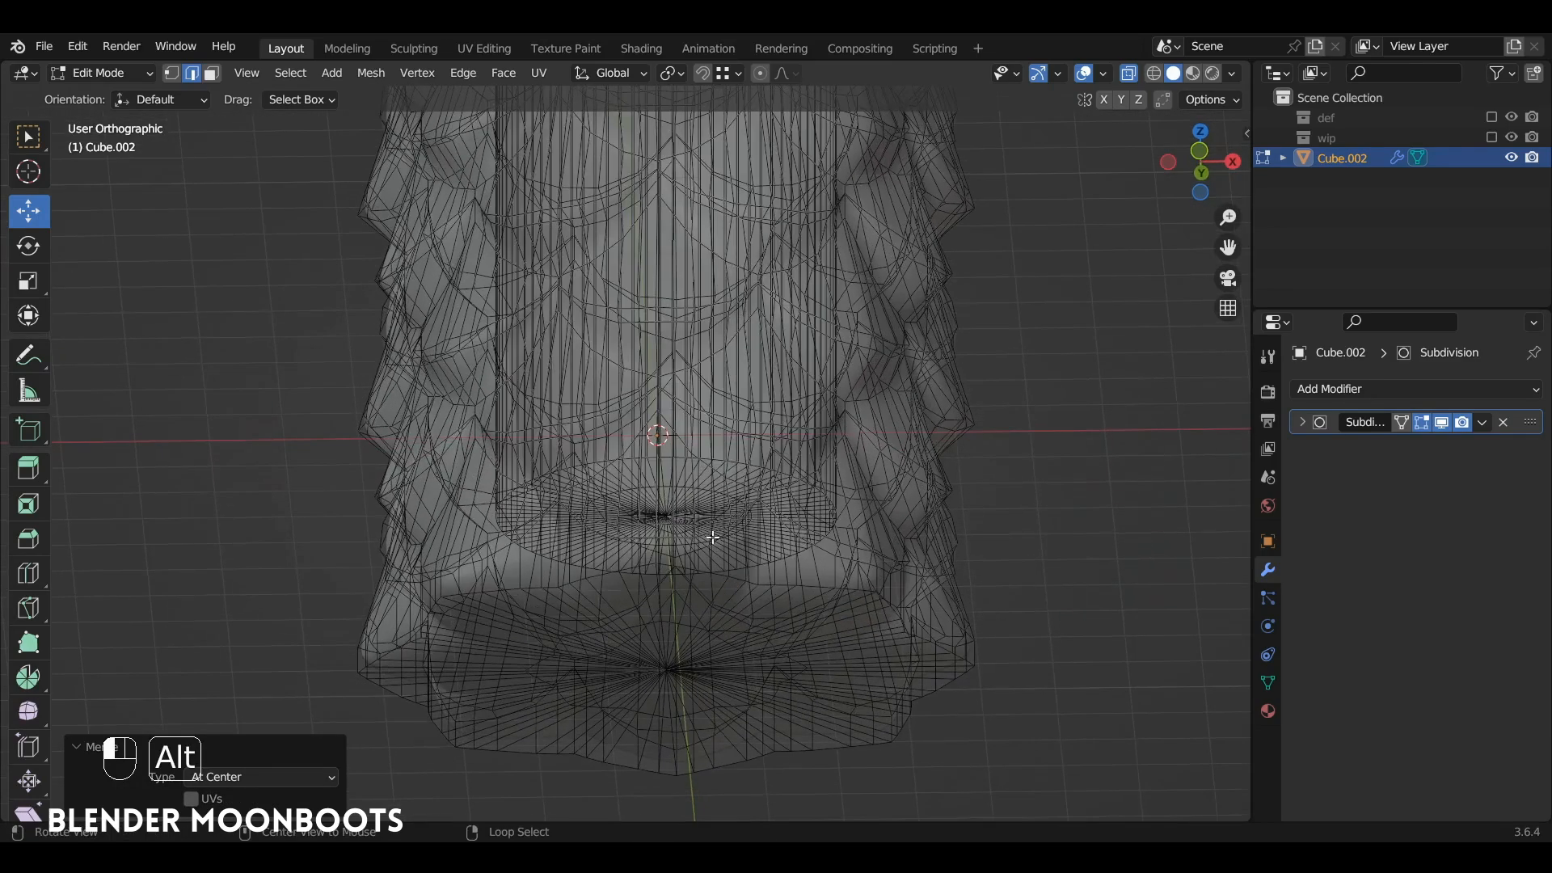
key("alt+z")
right_click(679, 569, "alt")
left_click_drag(758, 402, 788, 618, "alt")
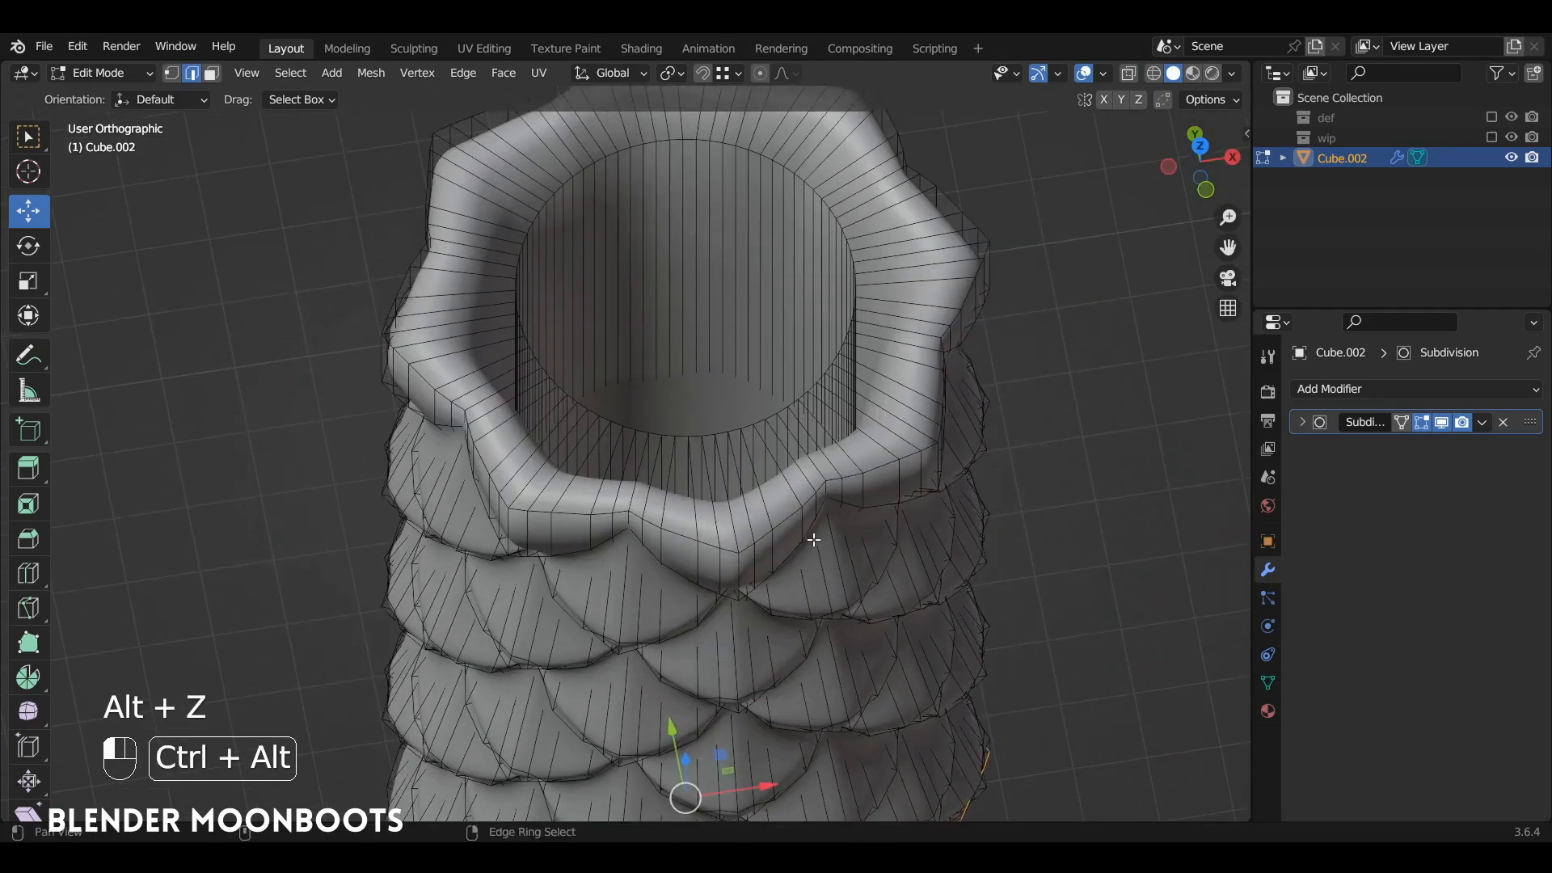
left_click(909, 455, "alt+shift")
left_click_drag(814, 386, 587, 391, "alt")
key("alt+z")
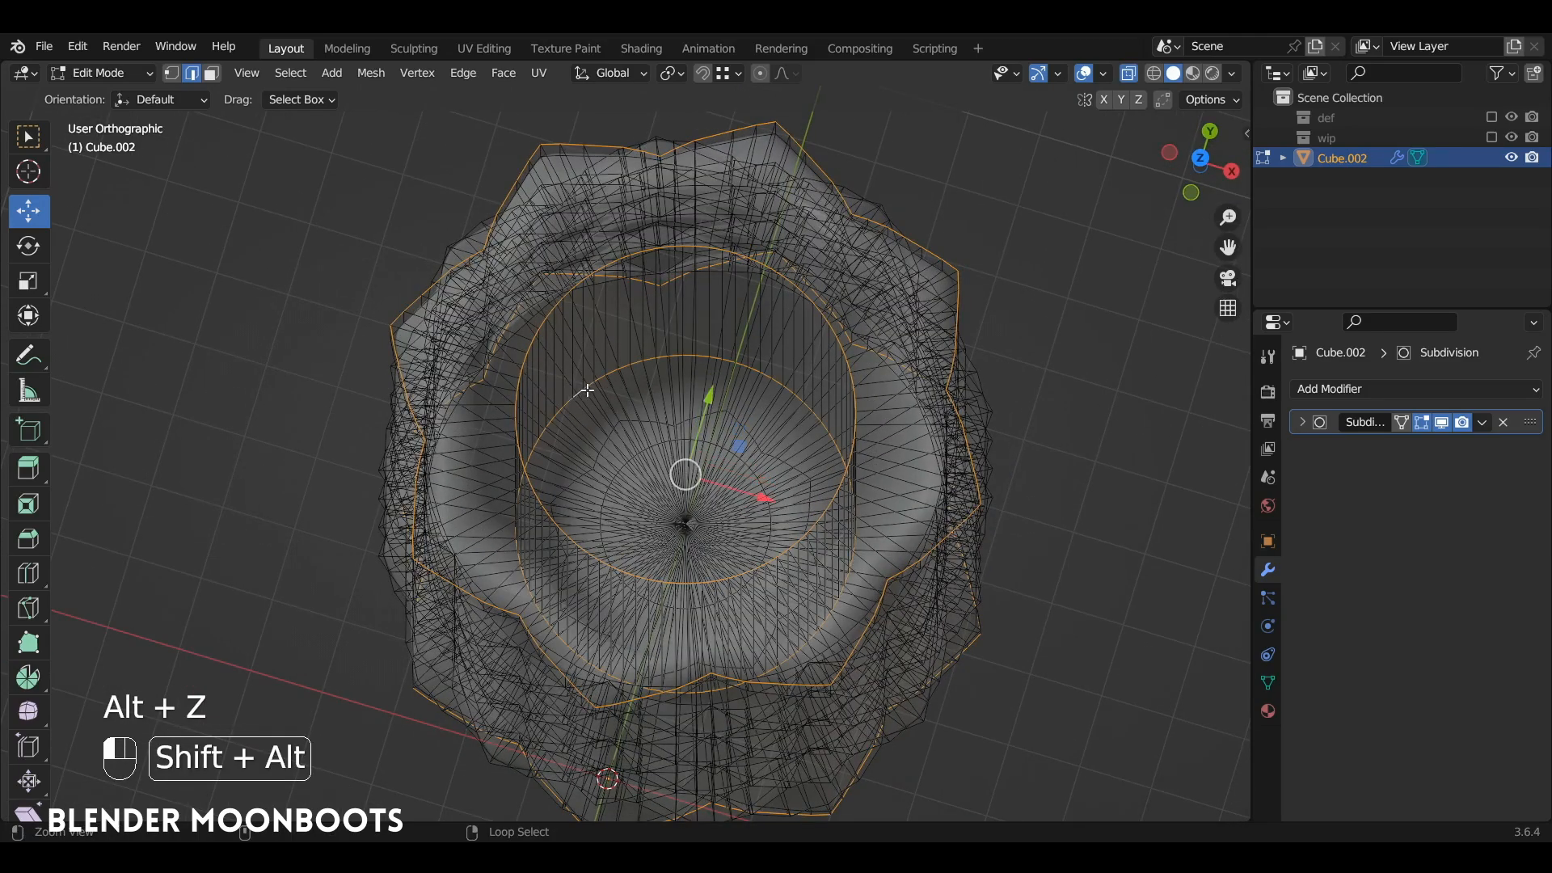
key("alt+z")
Step: Bevel the selected rim and floor edge loops with 2 segments and a width of about 0.218 m
left_click_drag(788, 428, 825, 338, "alt")
scroll(825, 338, "down", 4)
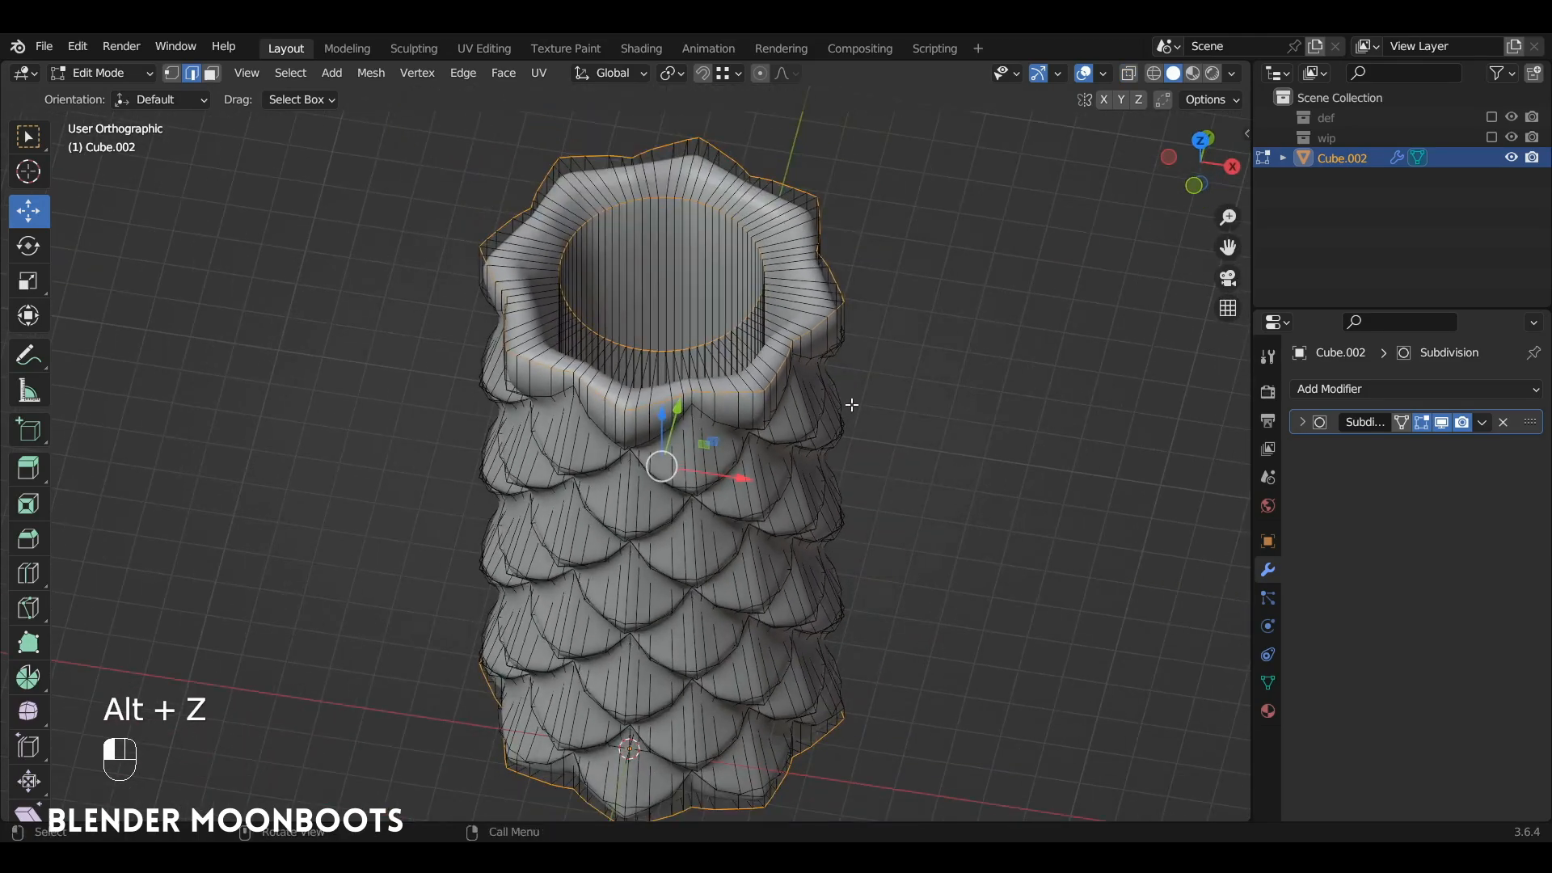
key("ctrl+b")
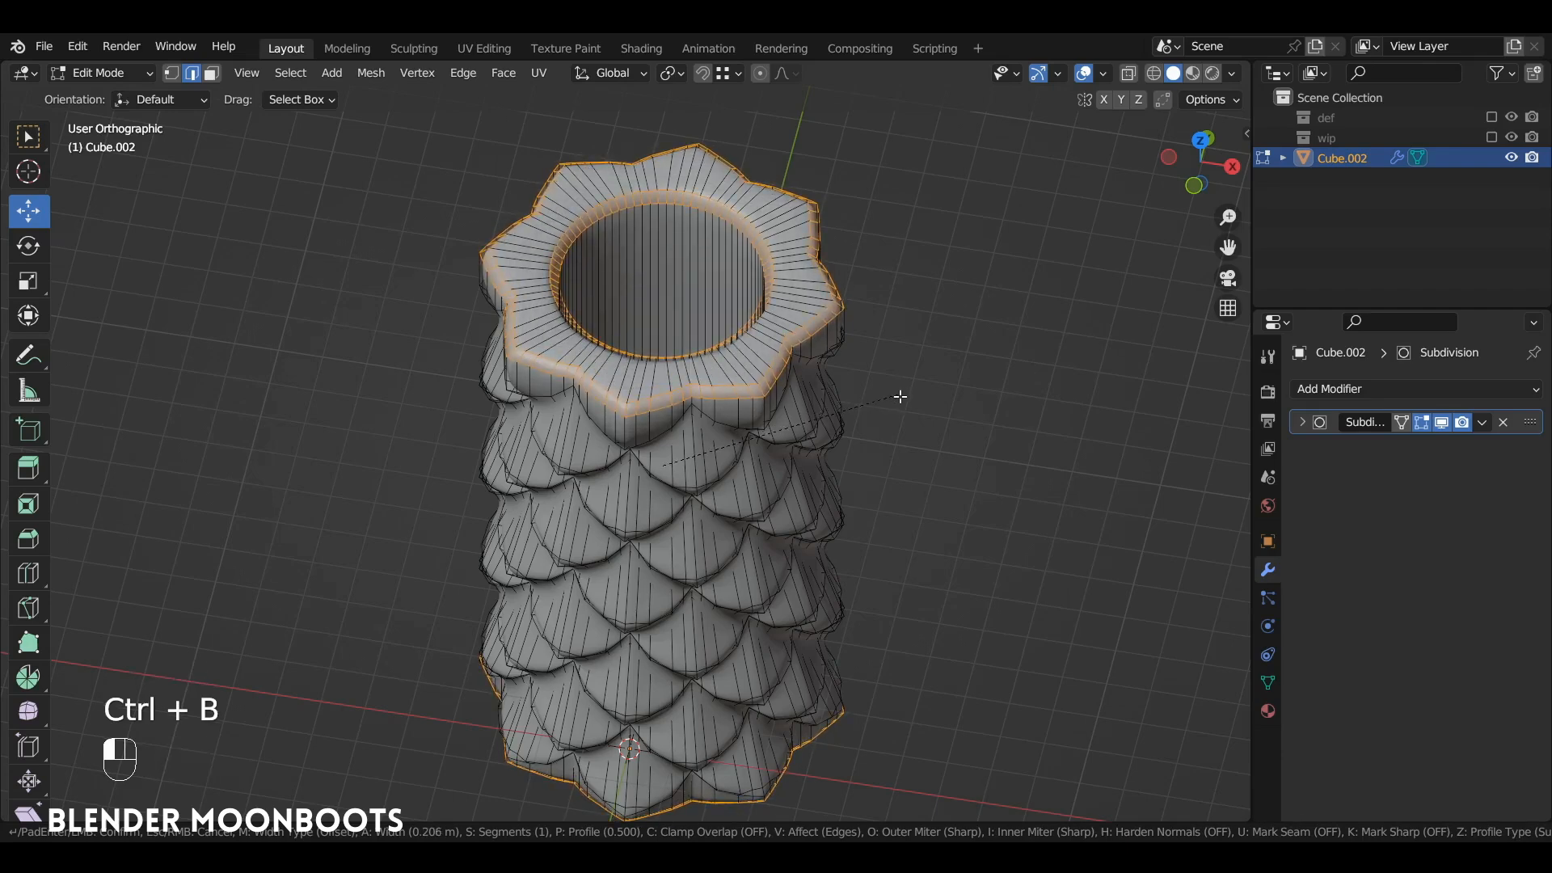
scroll(900, 397, "up", 1)
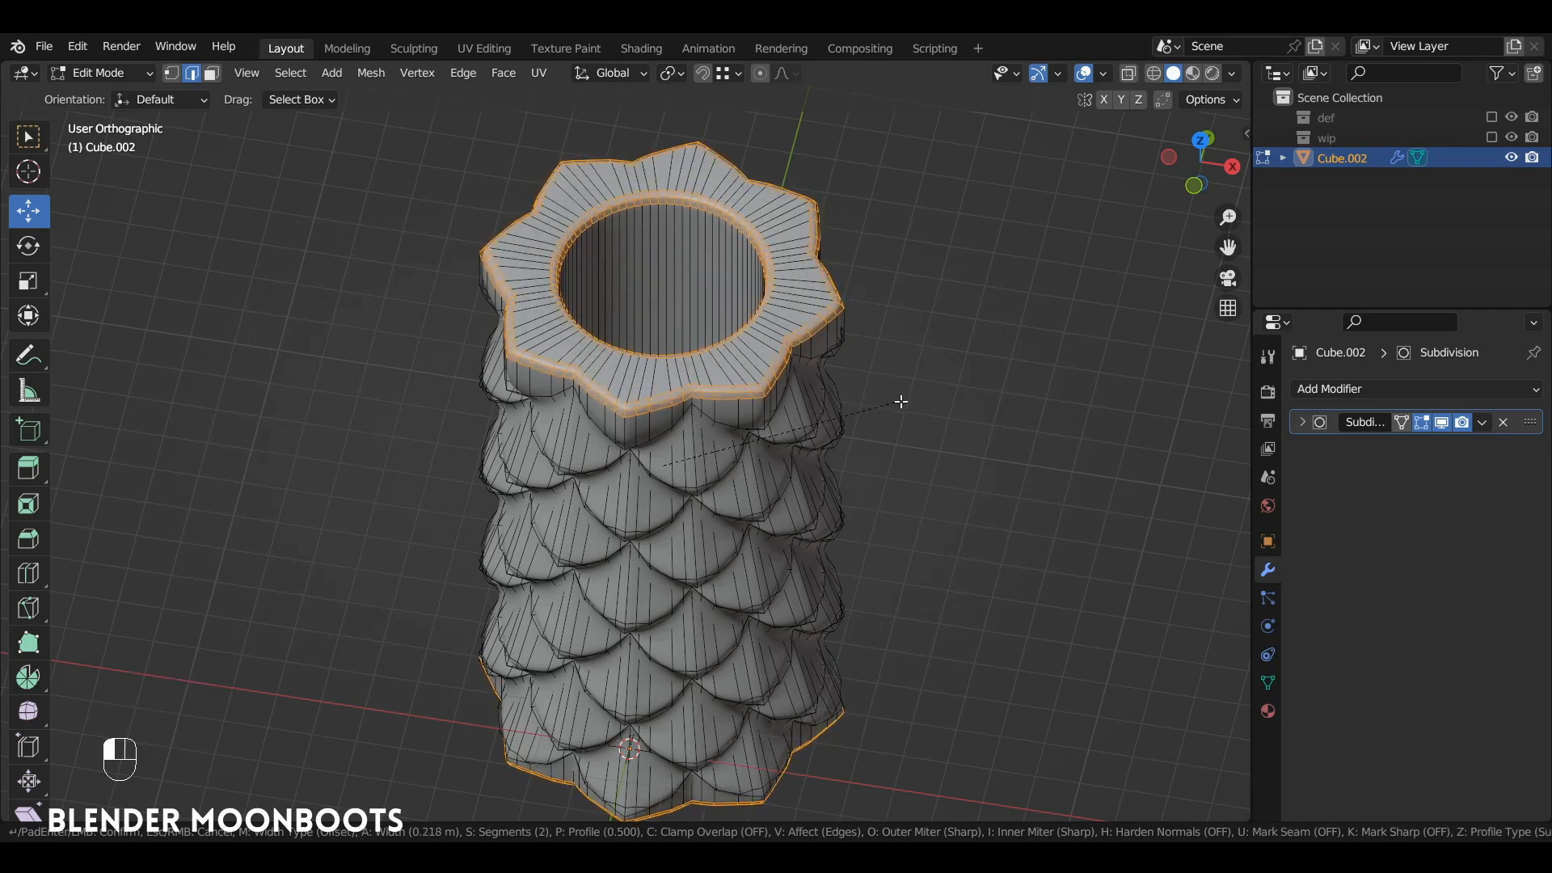
left_click(901, 403)
left_click_drag(876, 422, 867, 374, "alt")
left_click_drag(867, 373, 886, 419, "alt")
Step: Return to Object Mode and save the file objet.blend
key("Tab")
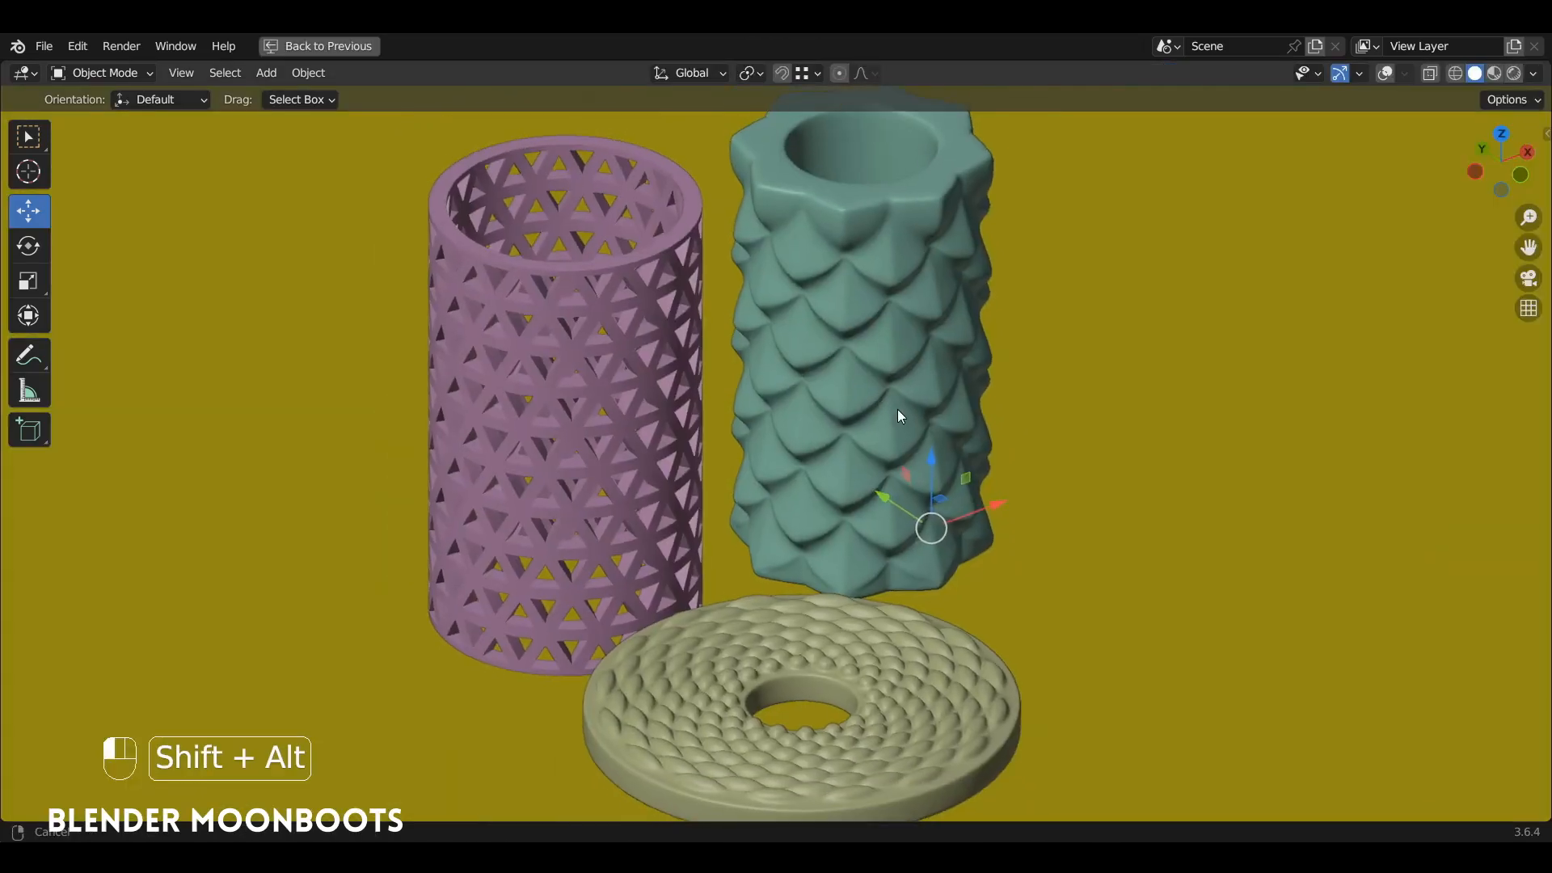
left_click_drag(898, 409, 926, 437, "alt")
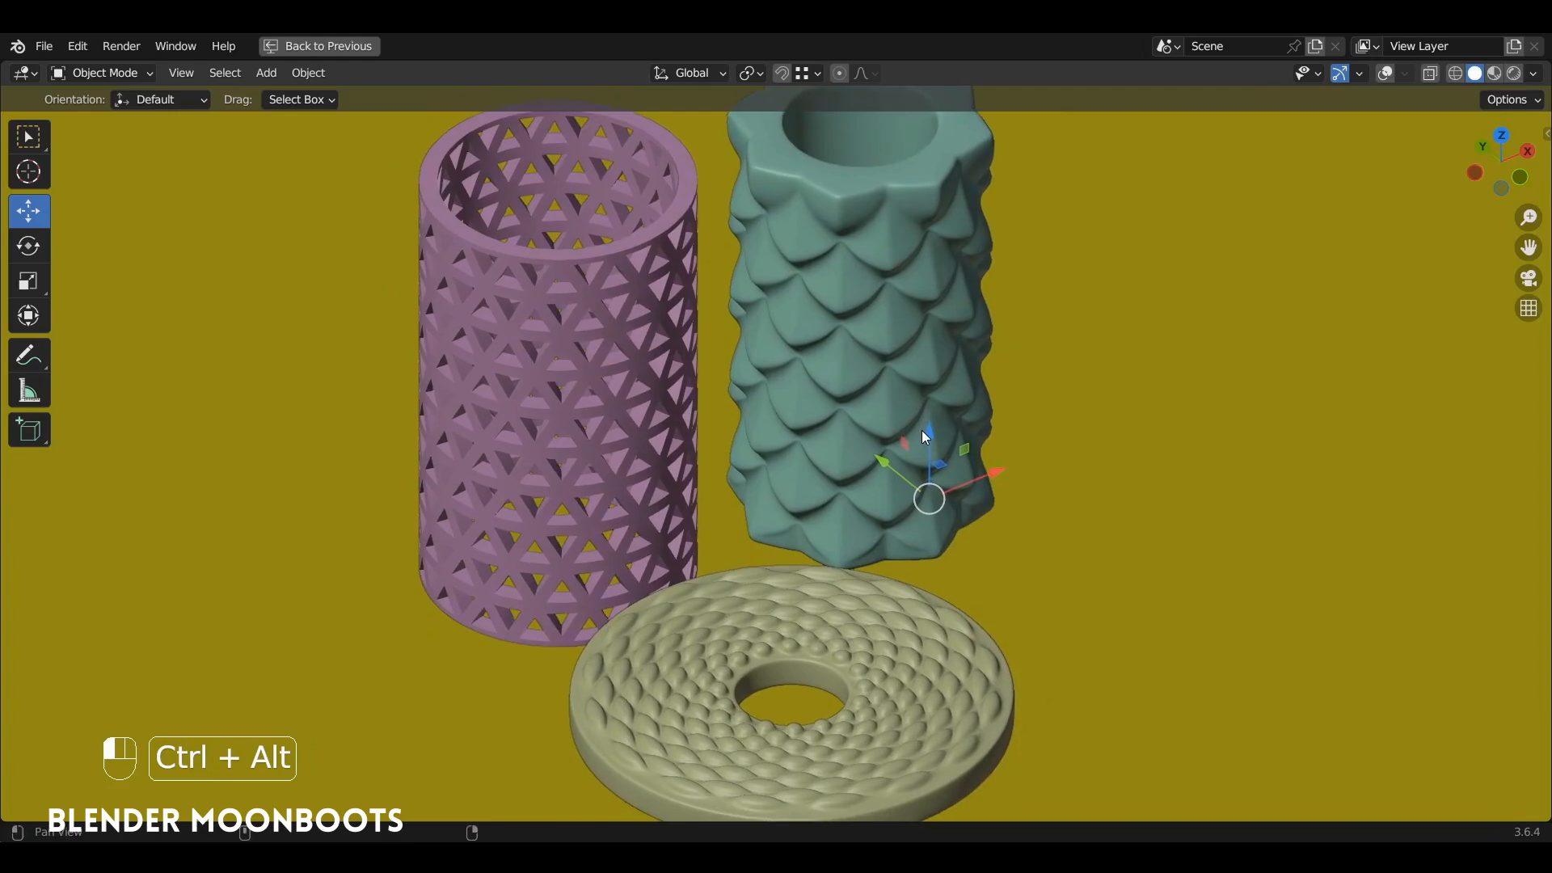
key("ctrl+s")
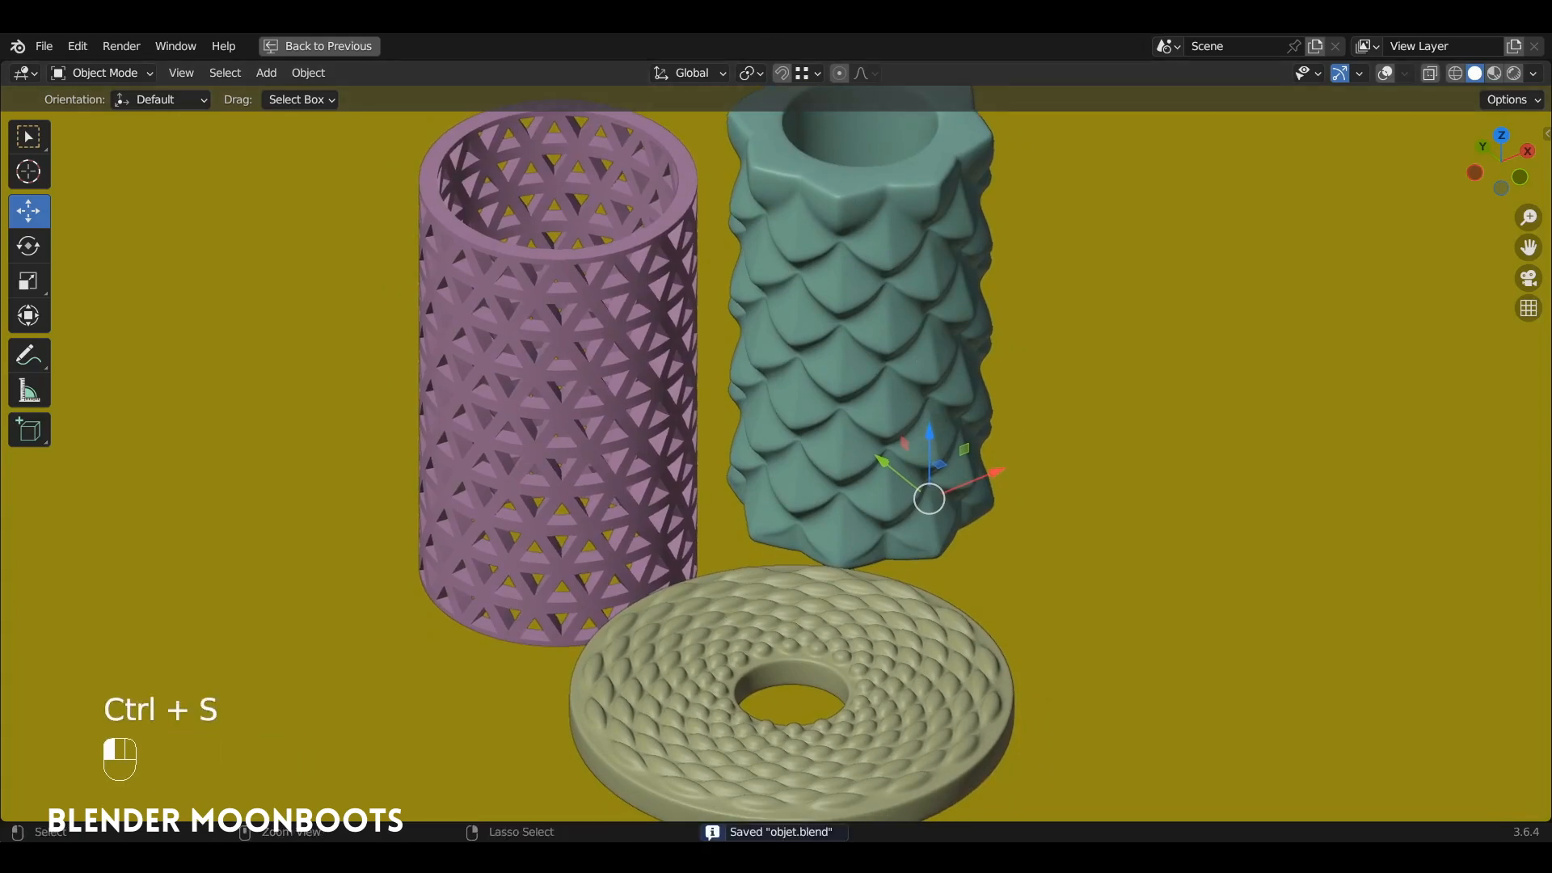